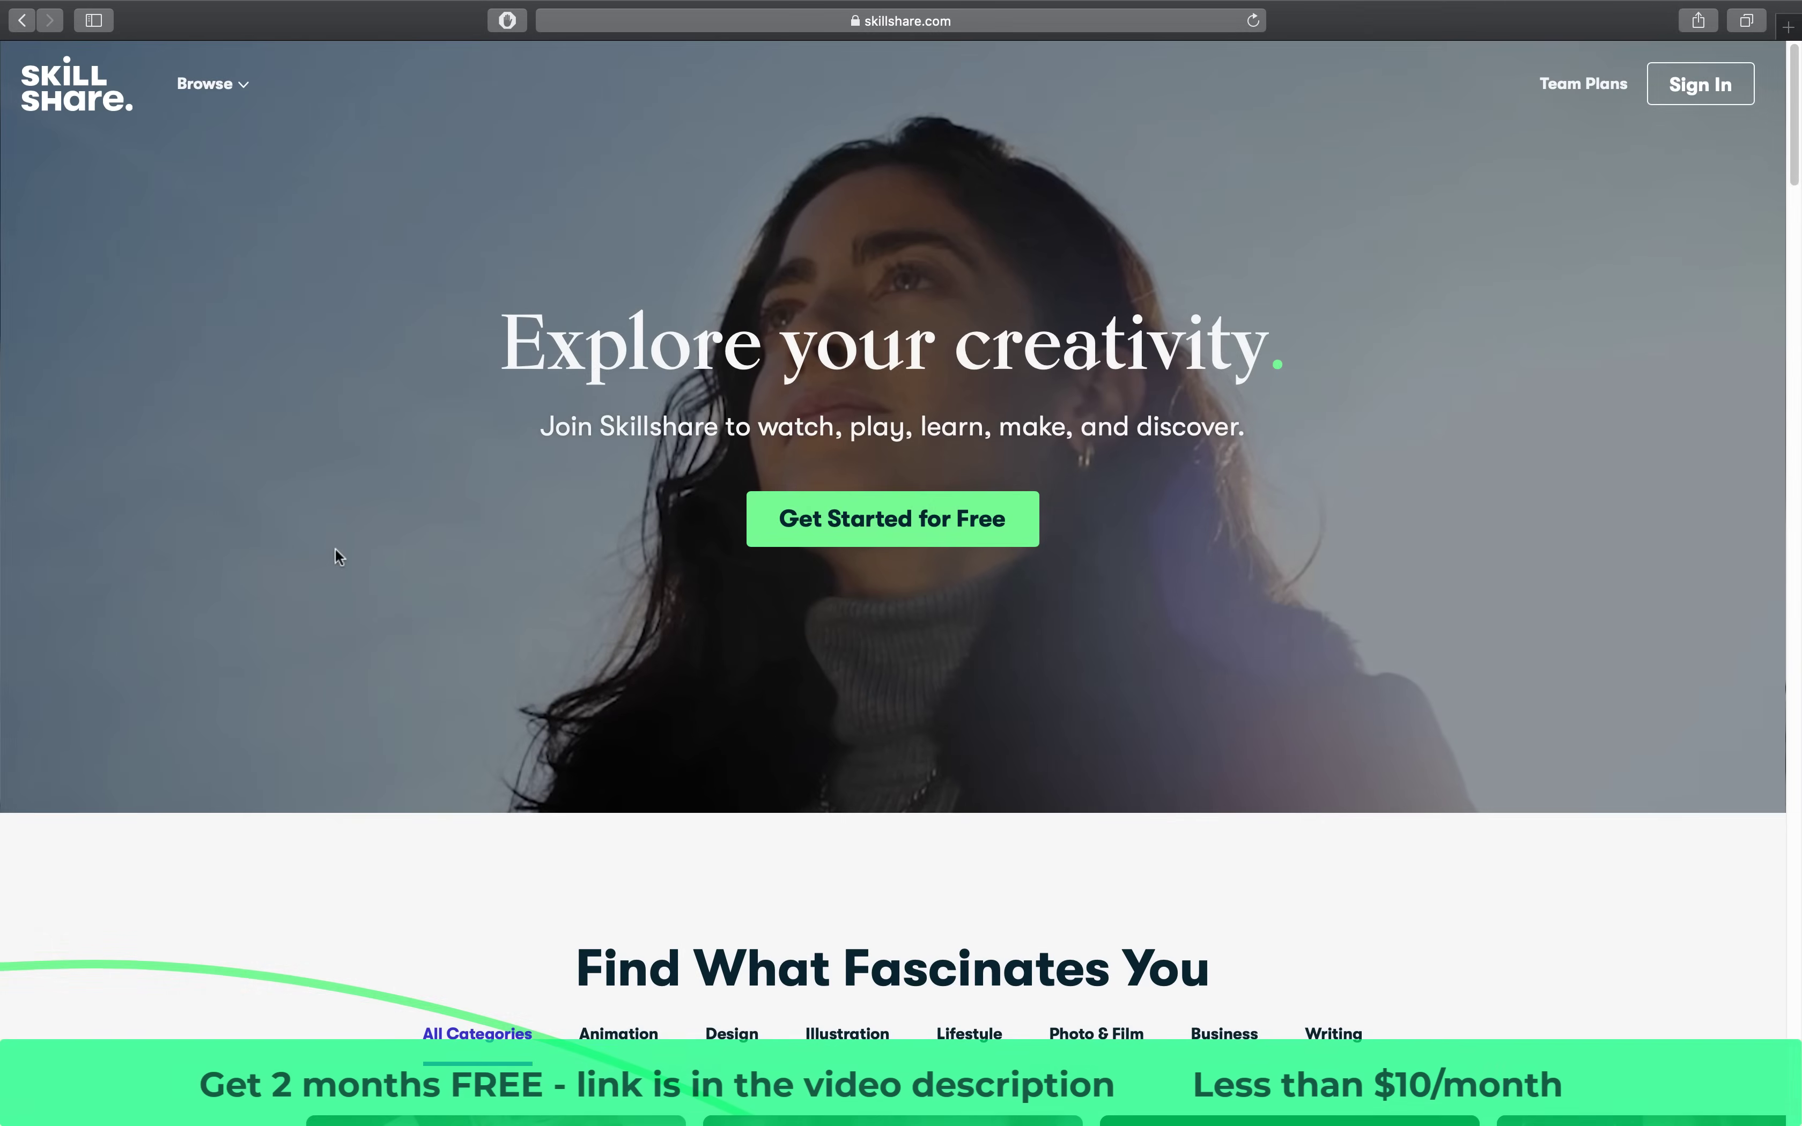
# - Switch the featured courses through Animation and Design, settling on the Illustration category
pyautogui.scroll(-3, 336, 547)
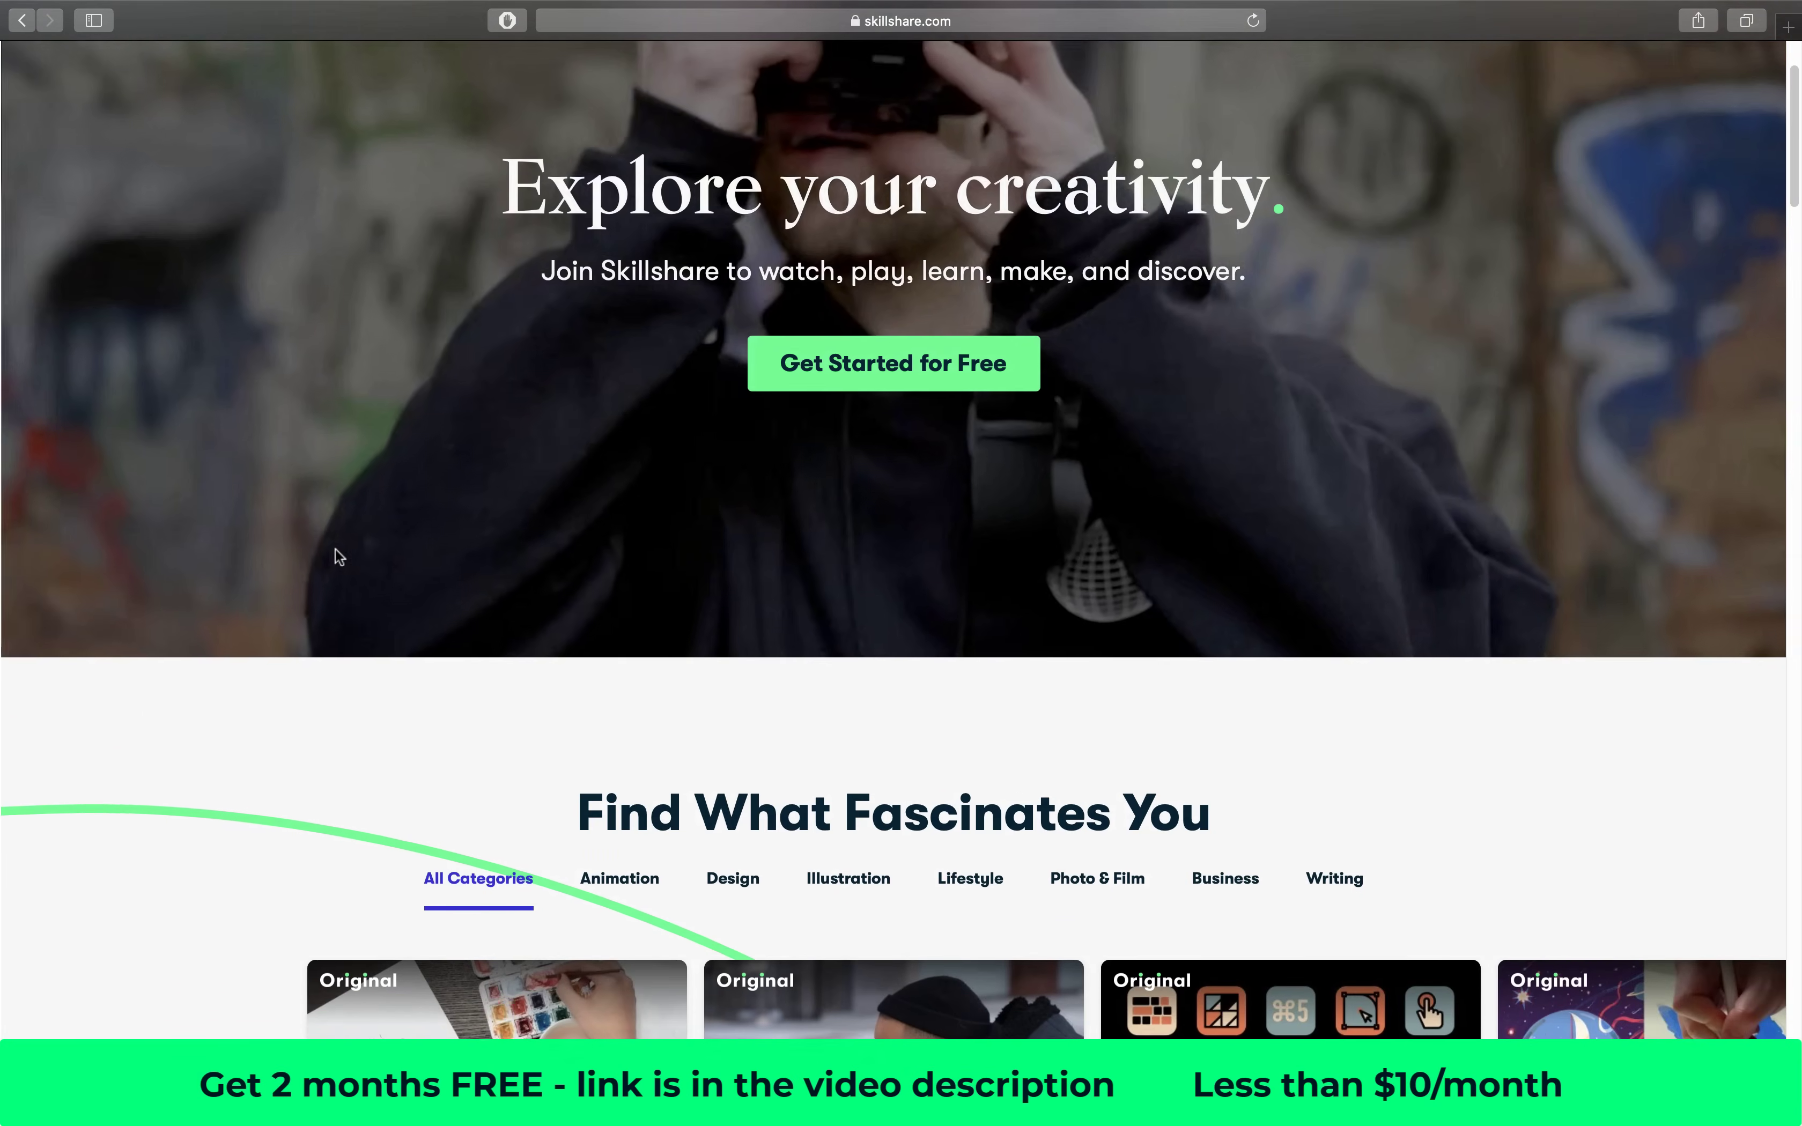
pyautogui.scroll(-3, 335, 551)
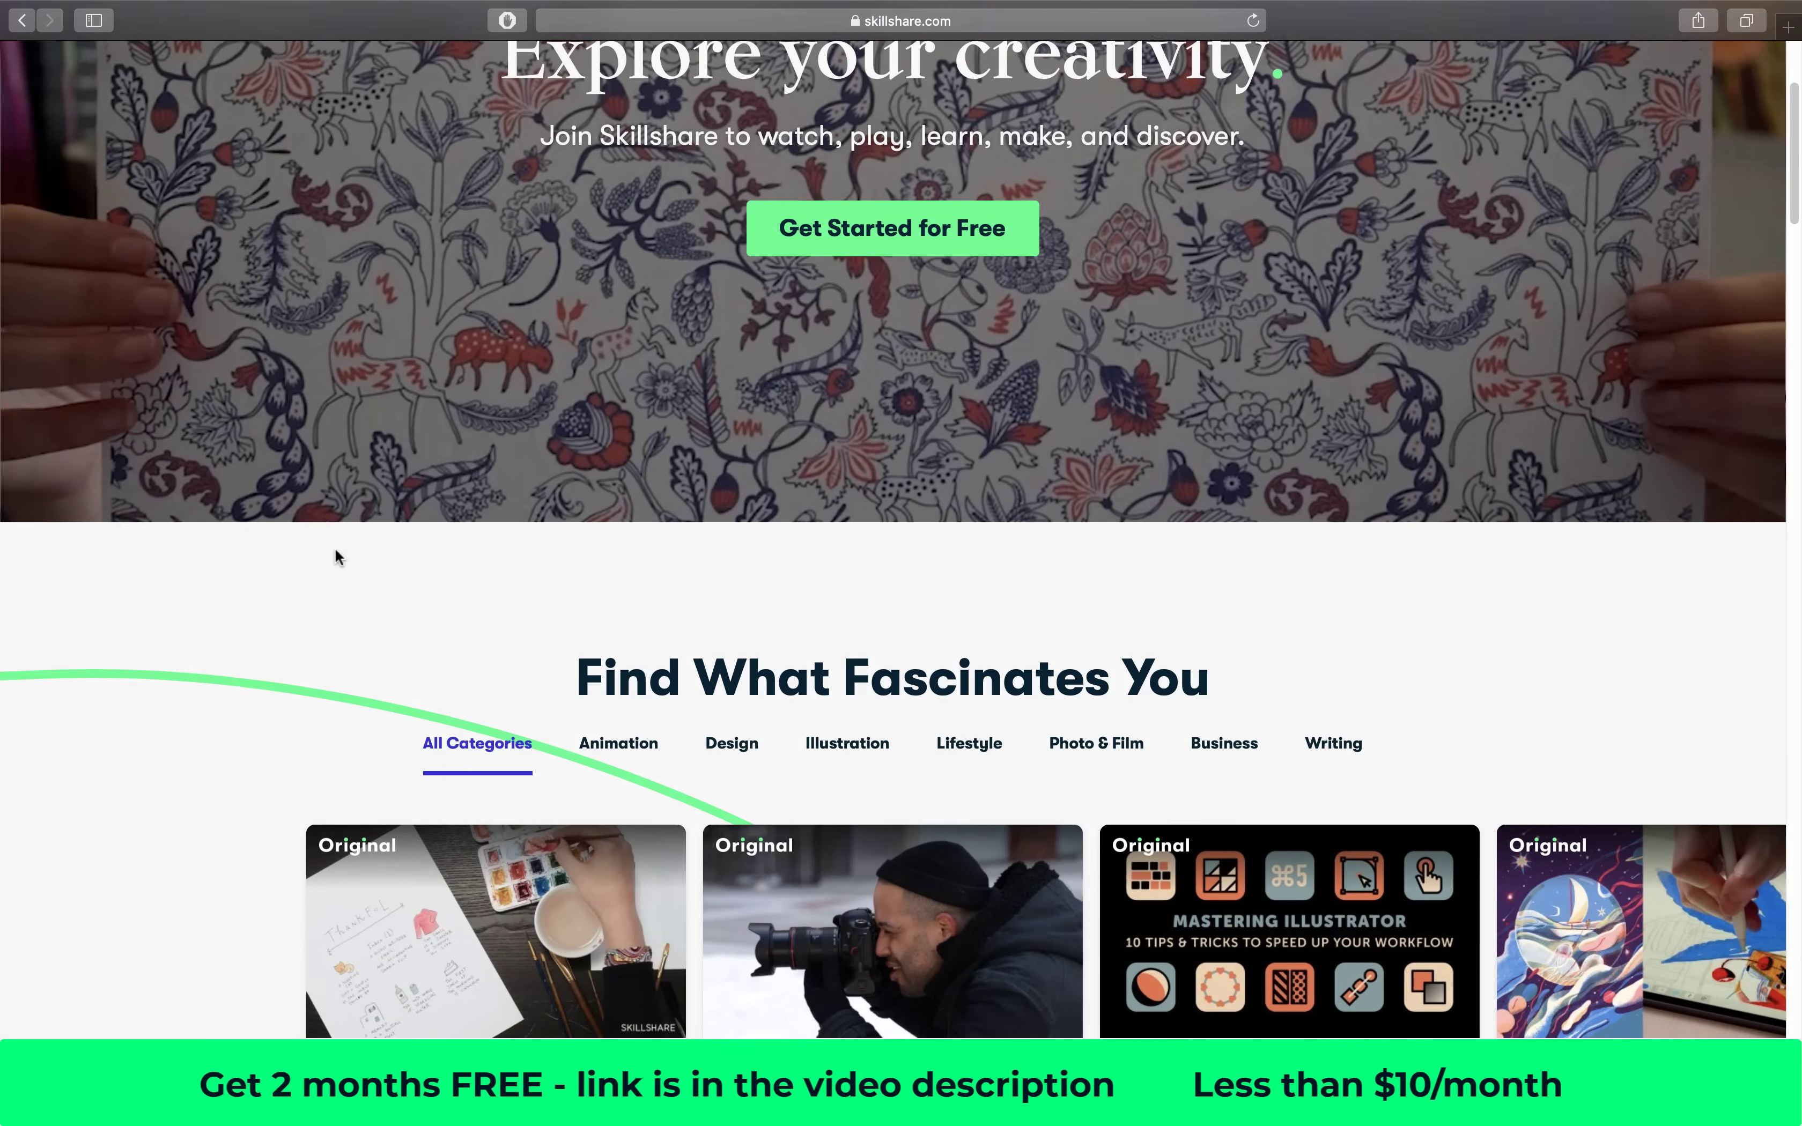
pyautogui.scroll(-8, 335, 557)
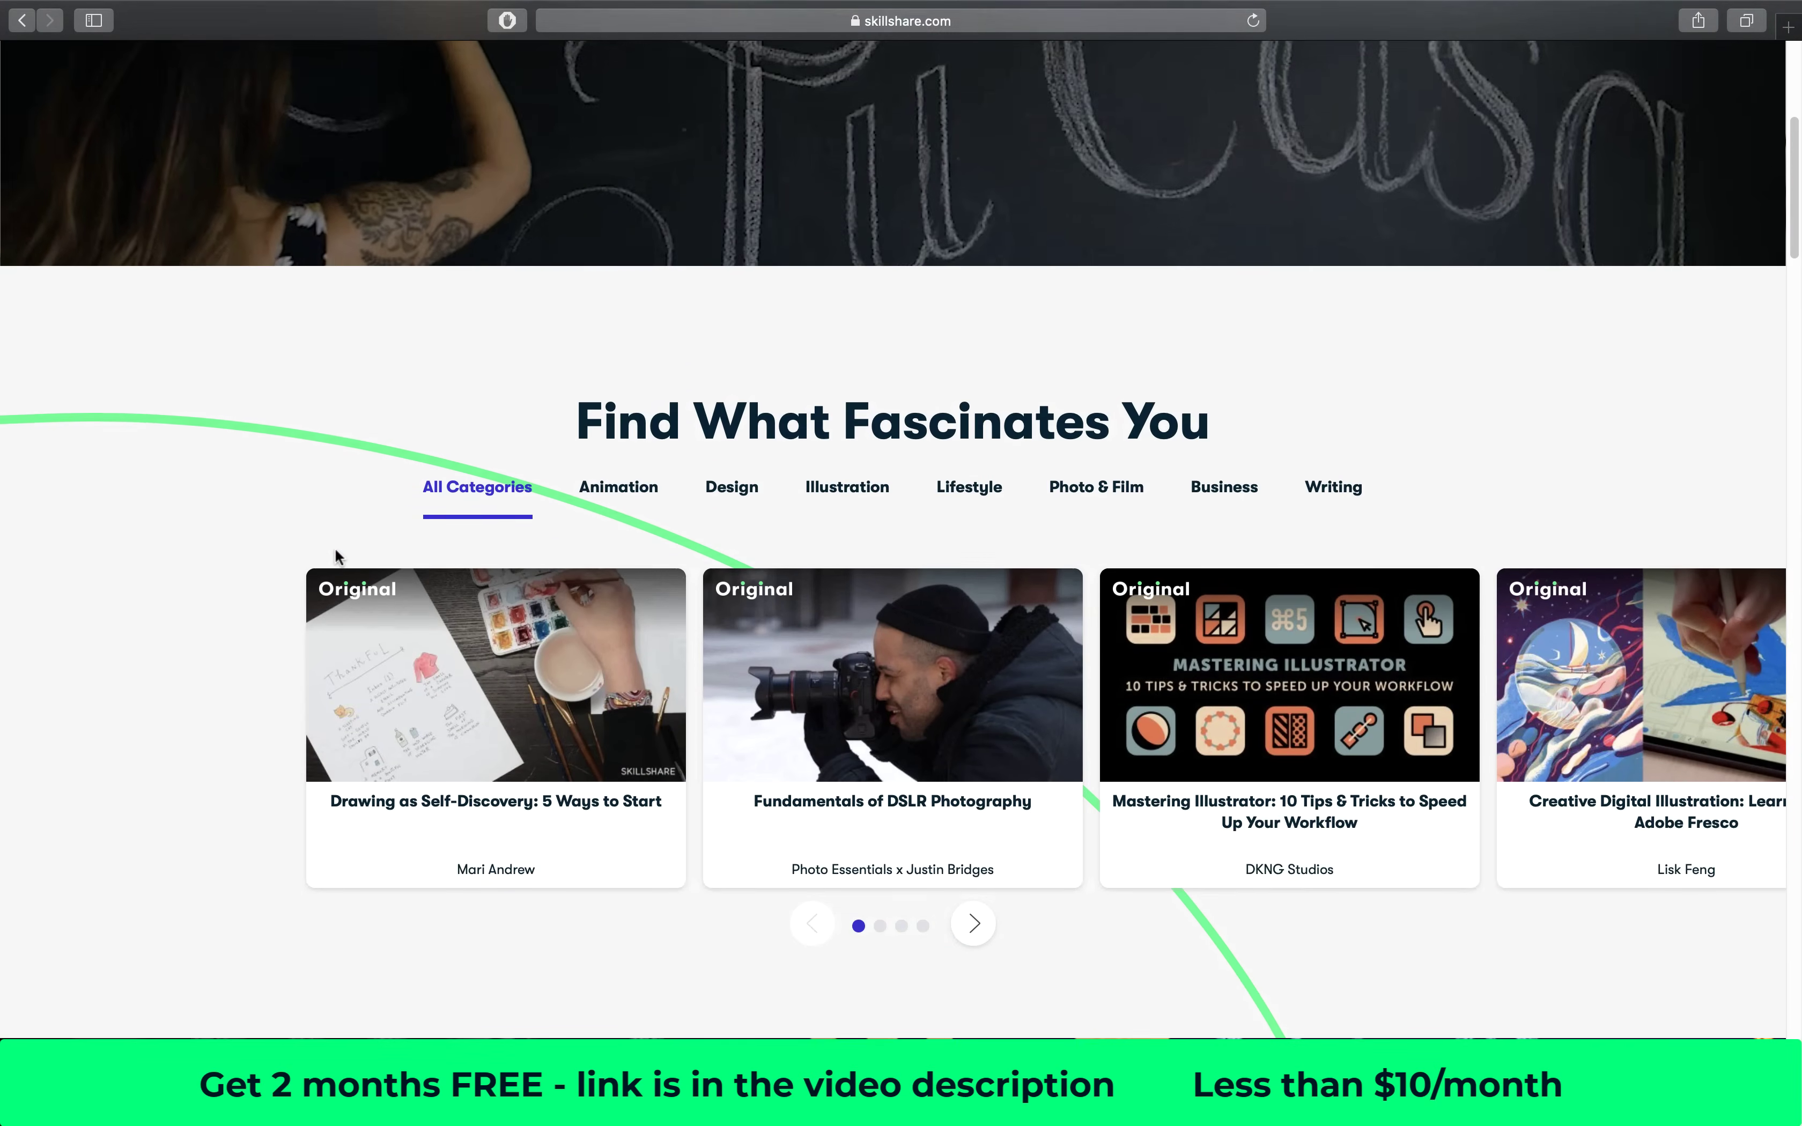
pyautogui.scroll(-3, 337, 556)
pyautogui.scroll(6, 337, 555)
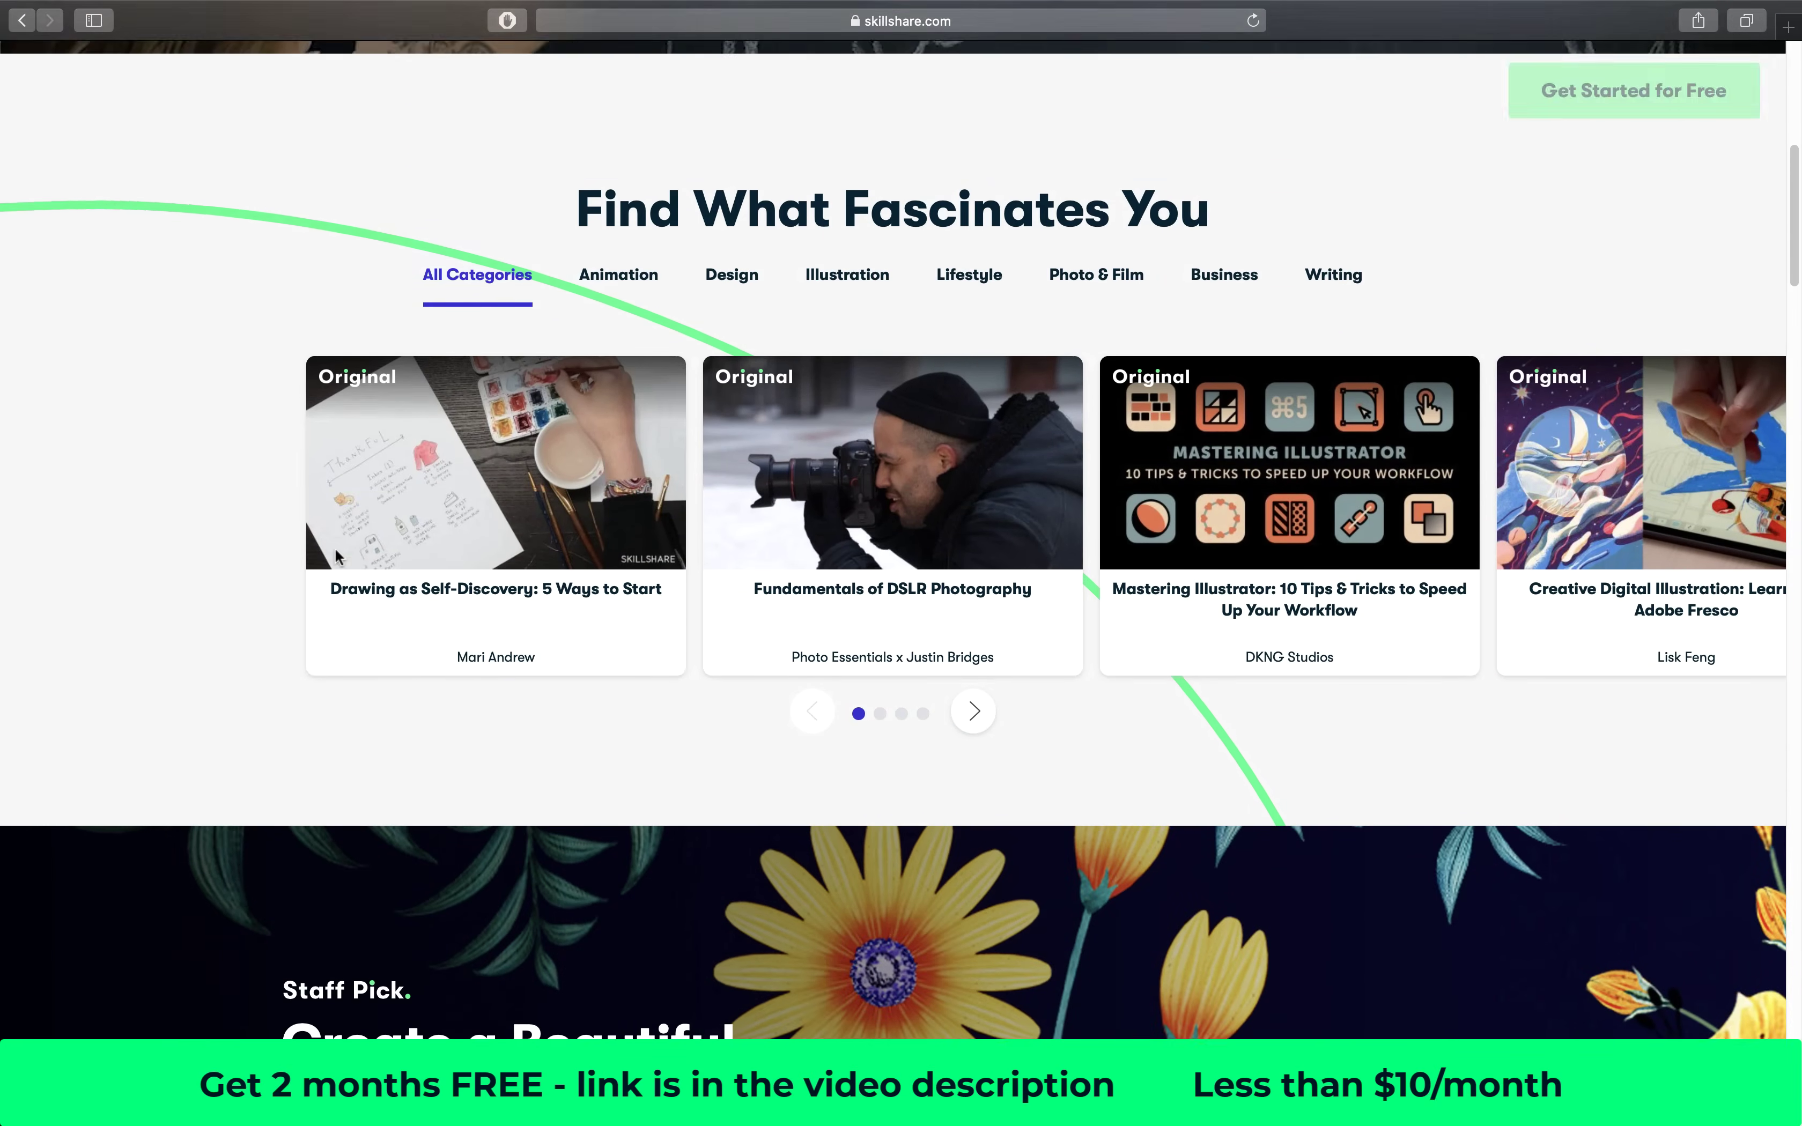
pyautogui.scroll(8, 337, 555)
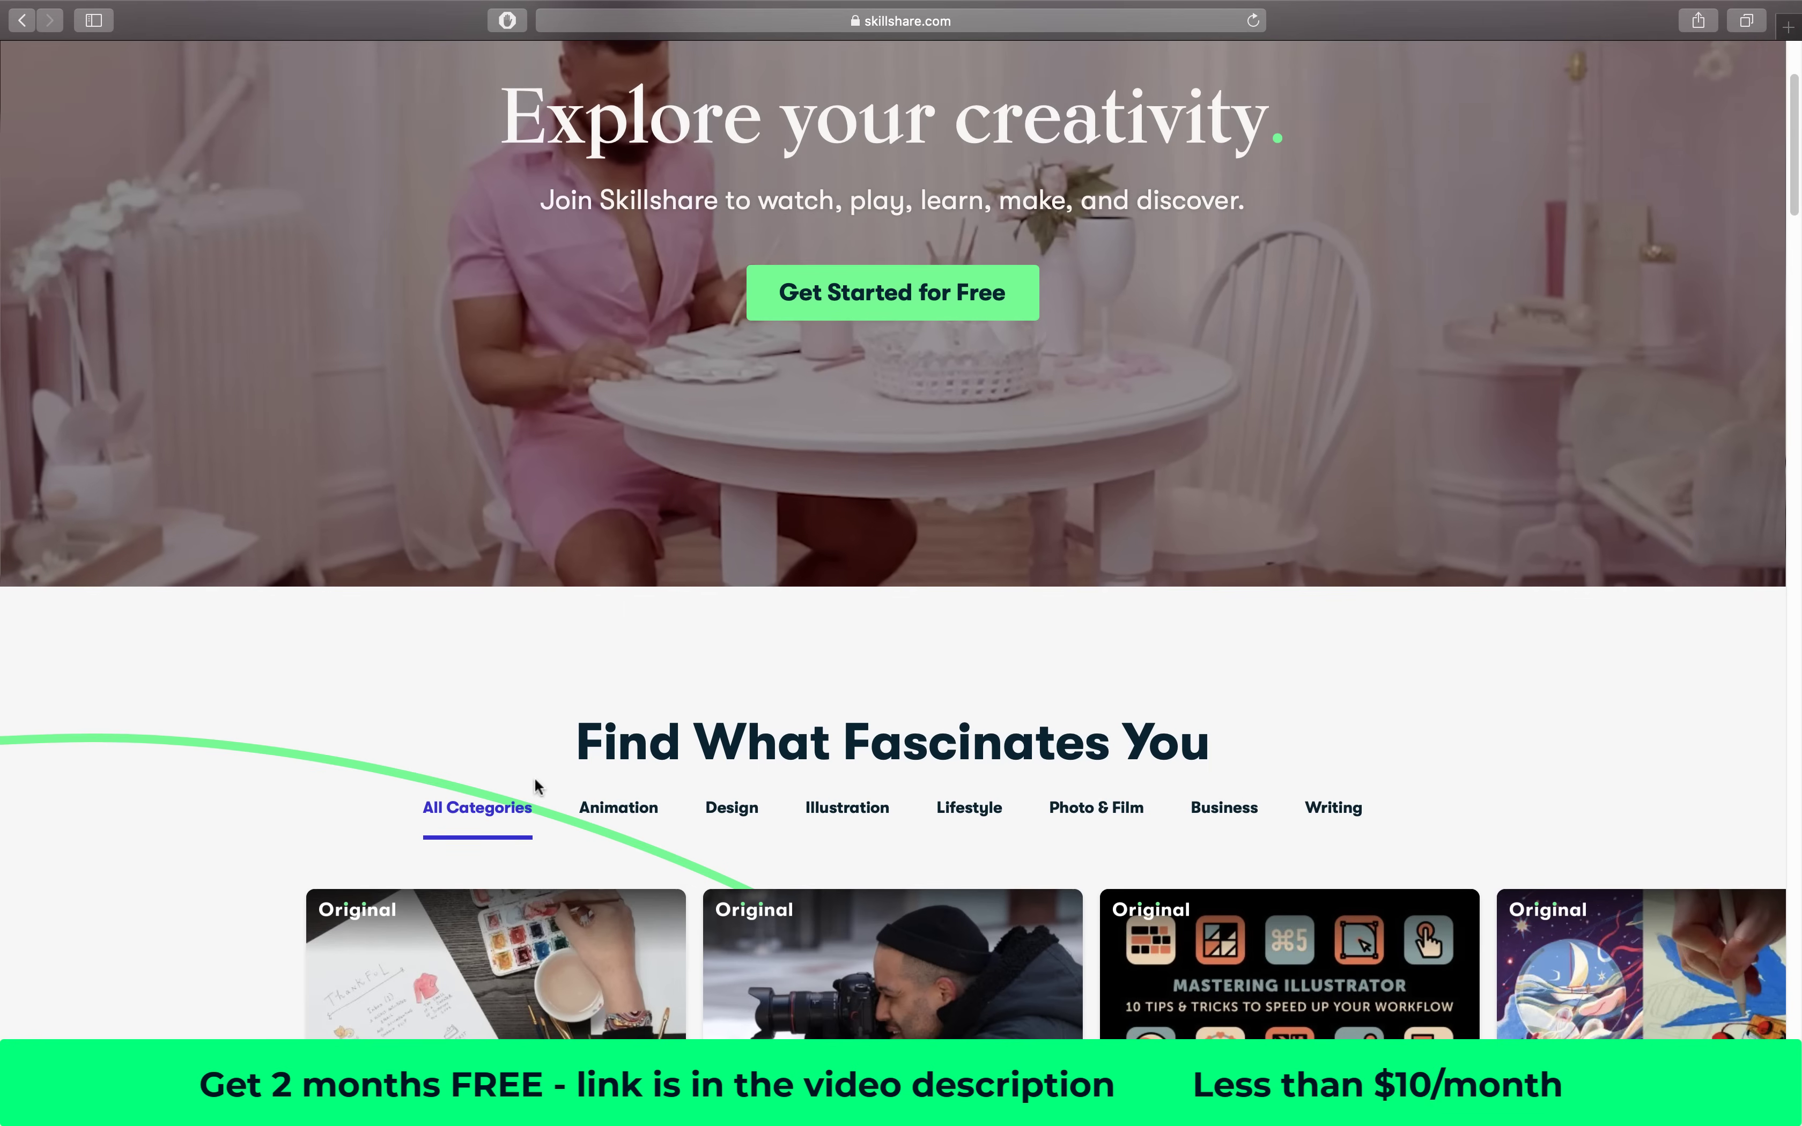
pyautogui.click(607, 815)
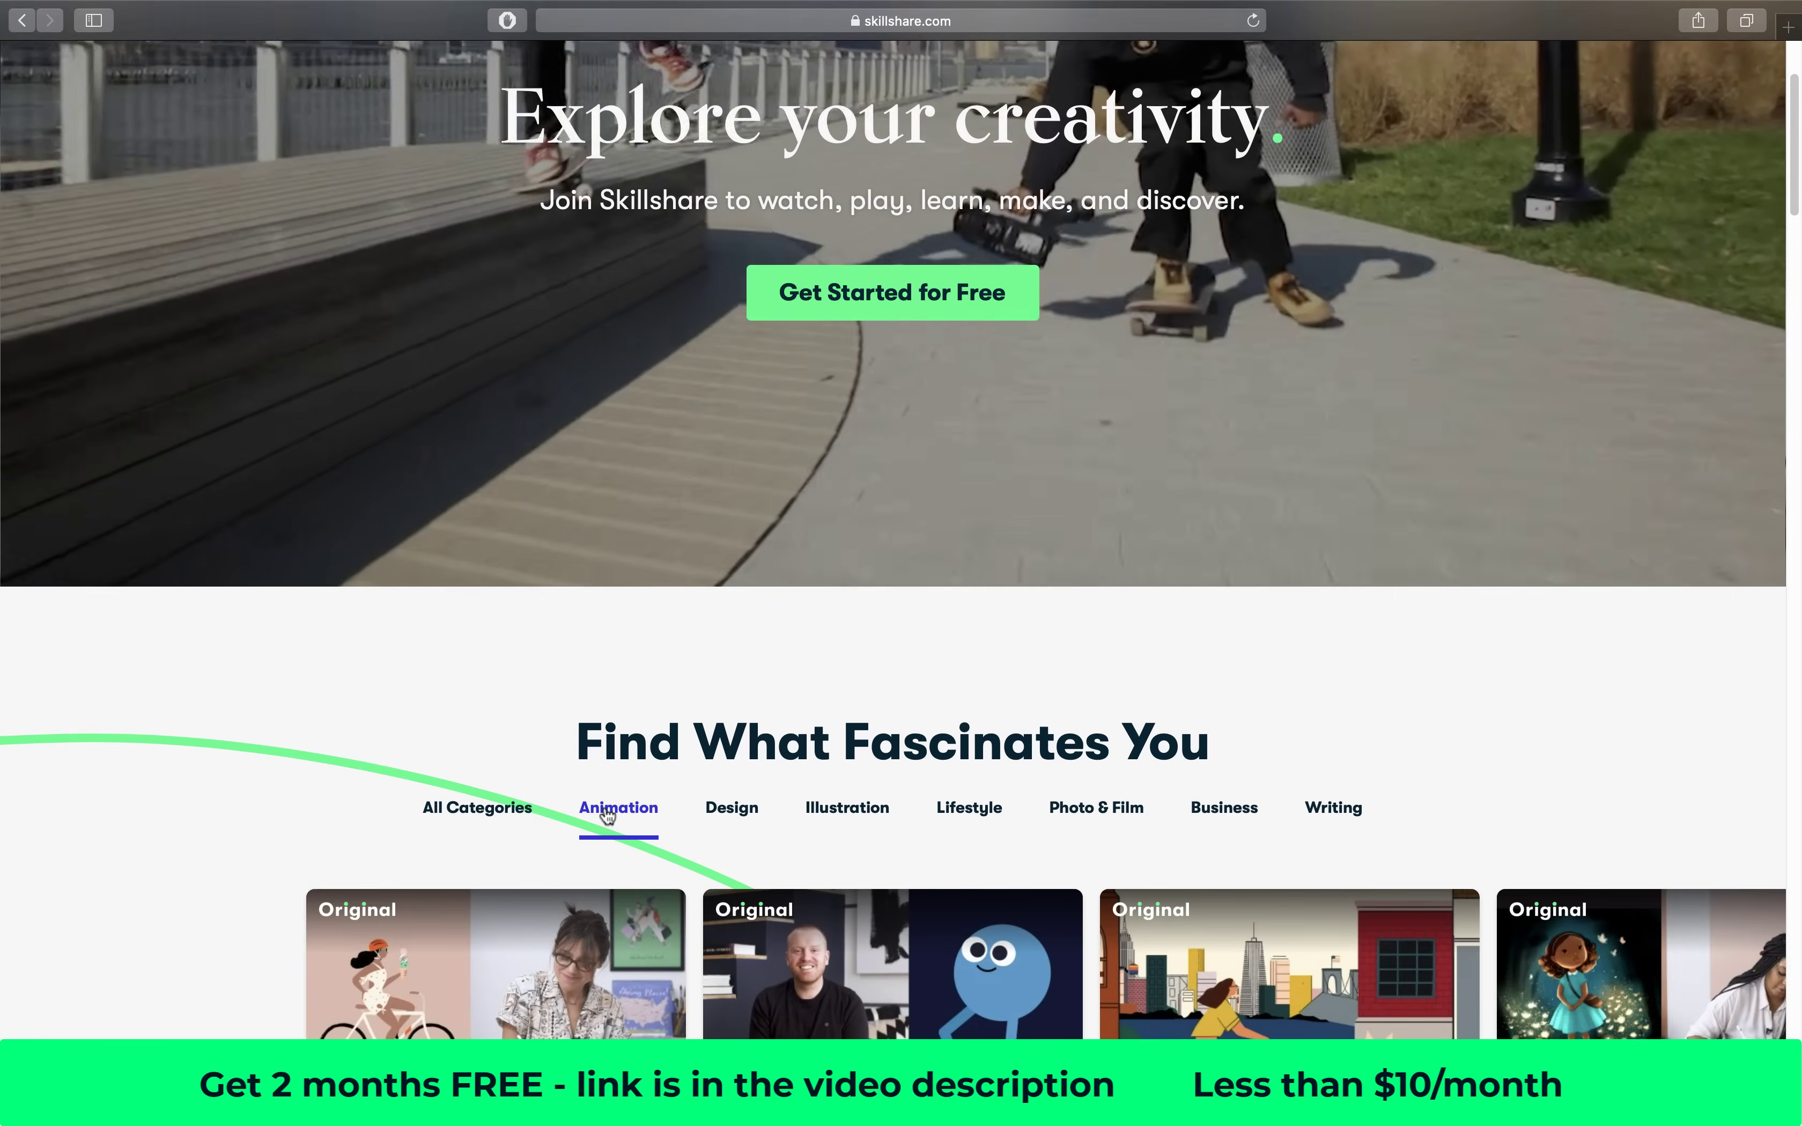
pyautogui.scroll(-1, 664, 841)
pyautogui.scroll(-2, 664, 842)
pyautogui.click(732, 711)
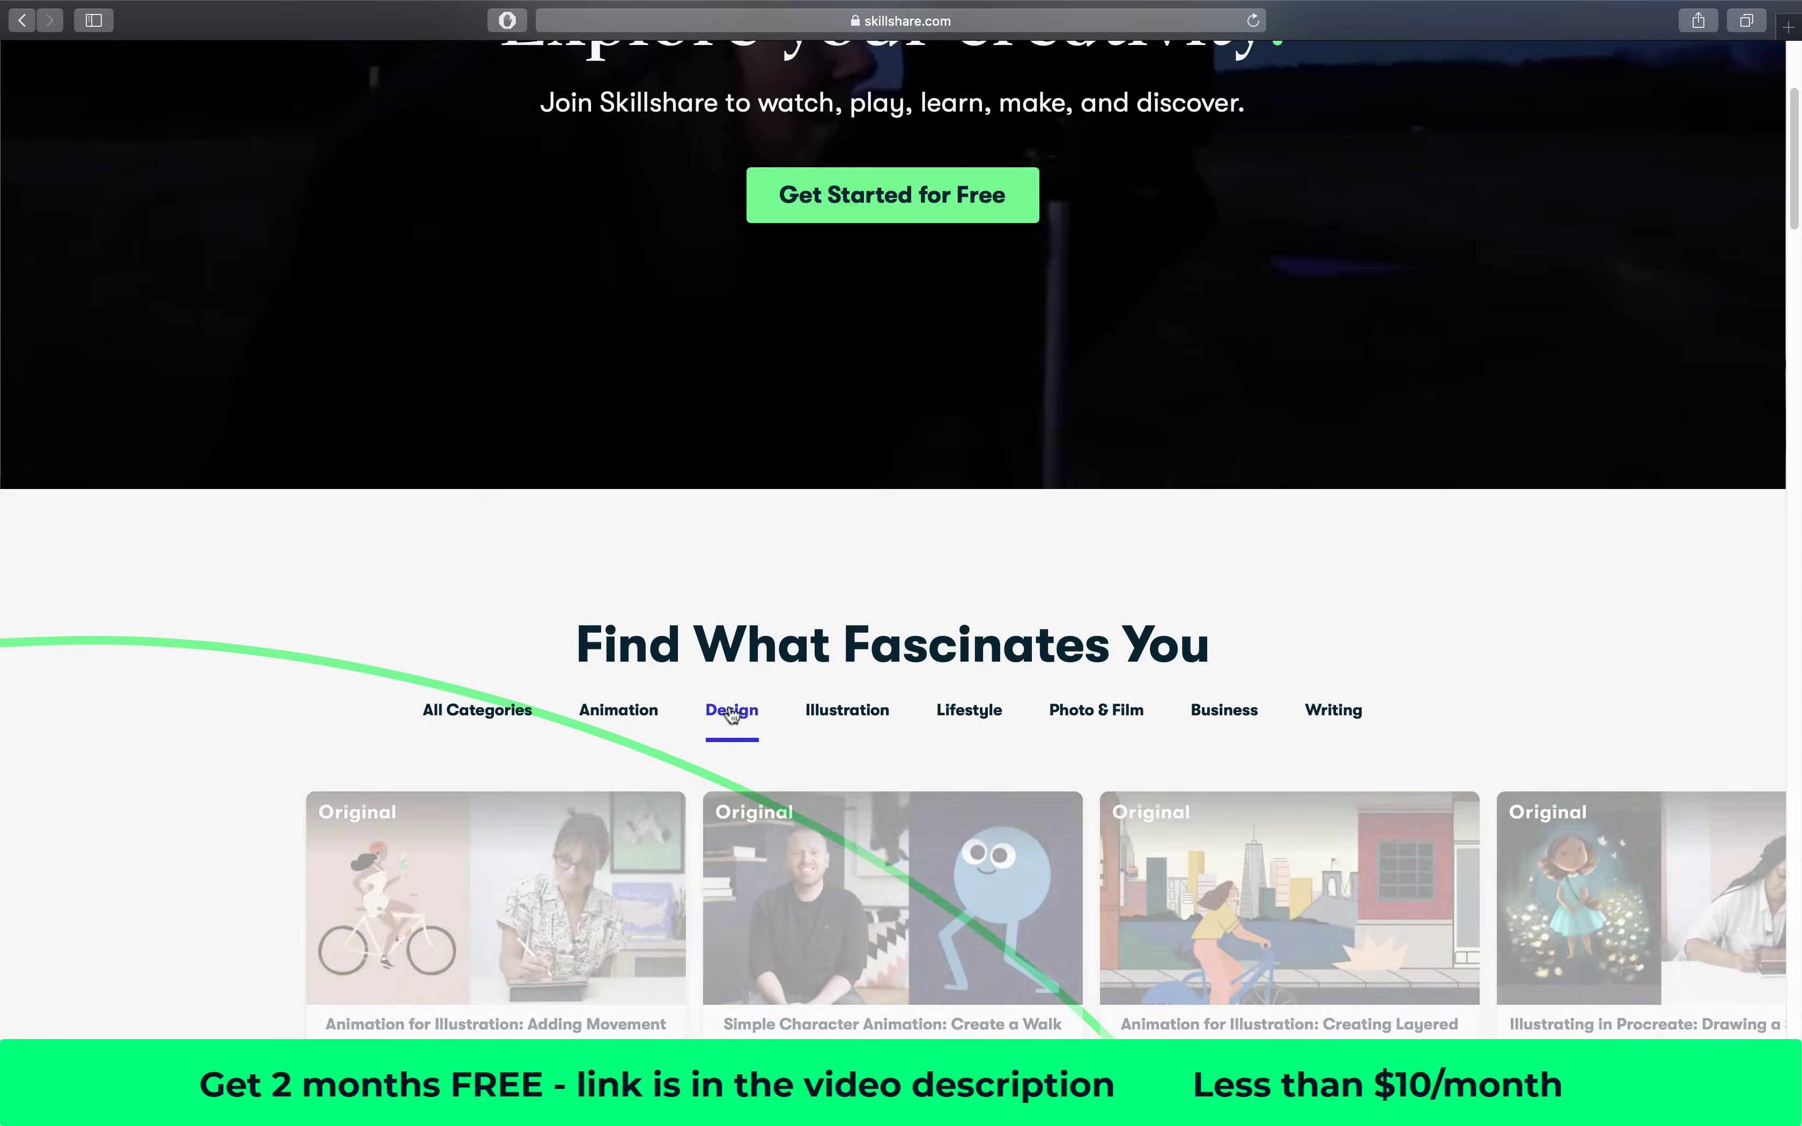
pyautogui.click(834, 715)
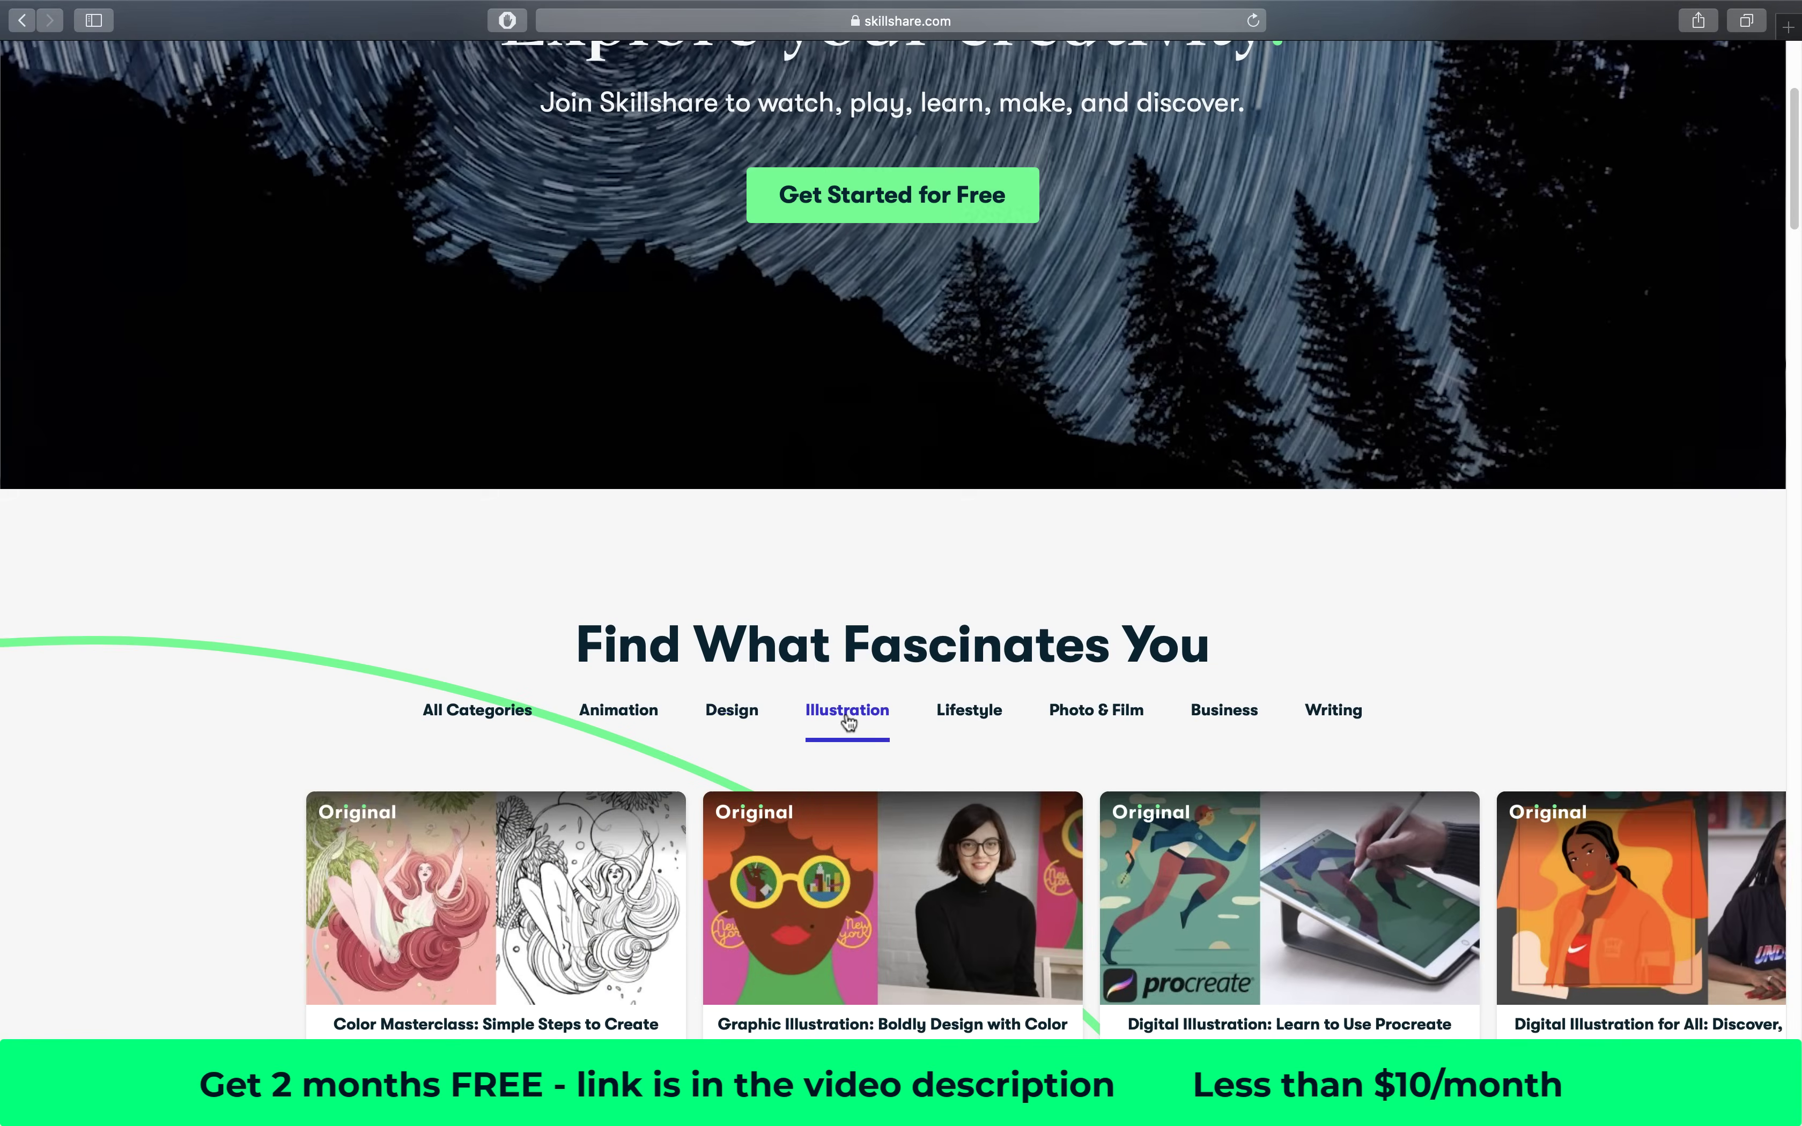
# - Scroll down past the promoted class banners toward the Color Masterclass class
pyautogui.scroll(-1, 754, 767)
pyautogui.scroll(-2, 754, 768)
pyautogui.scroll(-3, 328, 784)
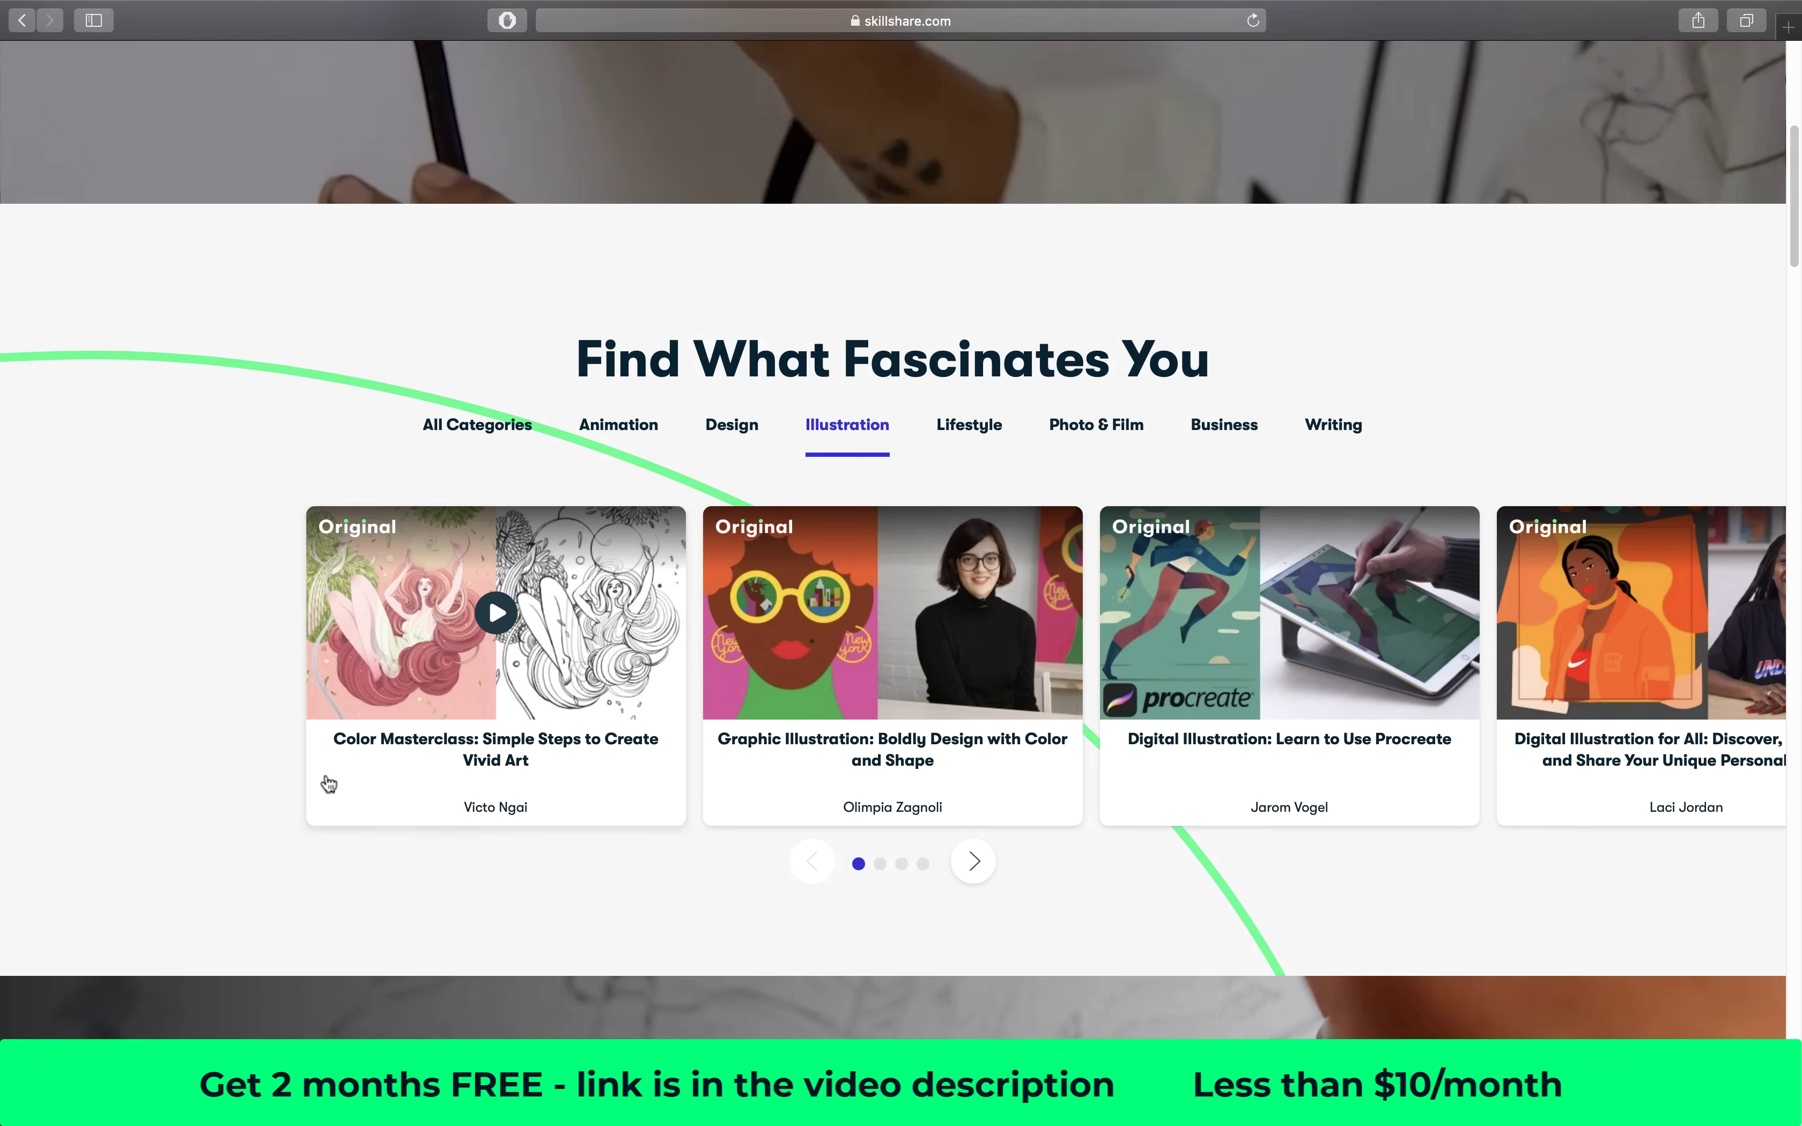
pyautogui.scroll(-7, 328, 784)
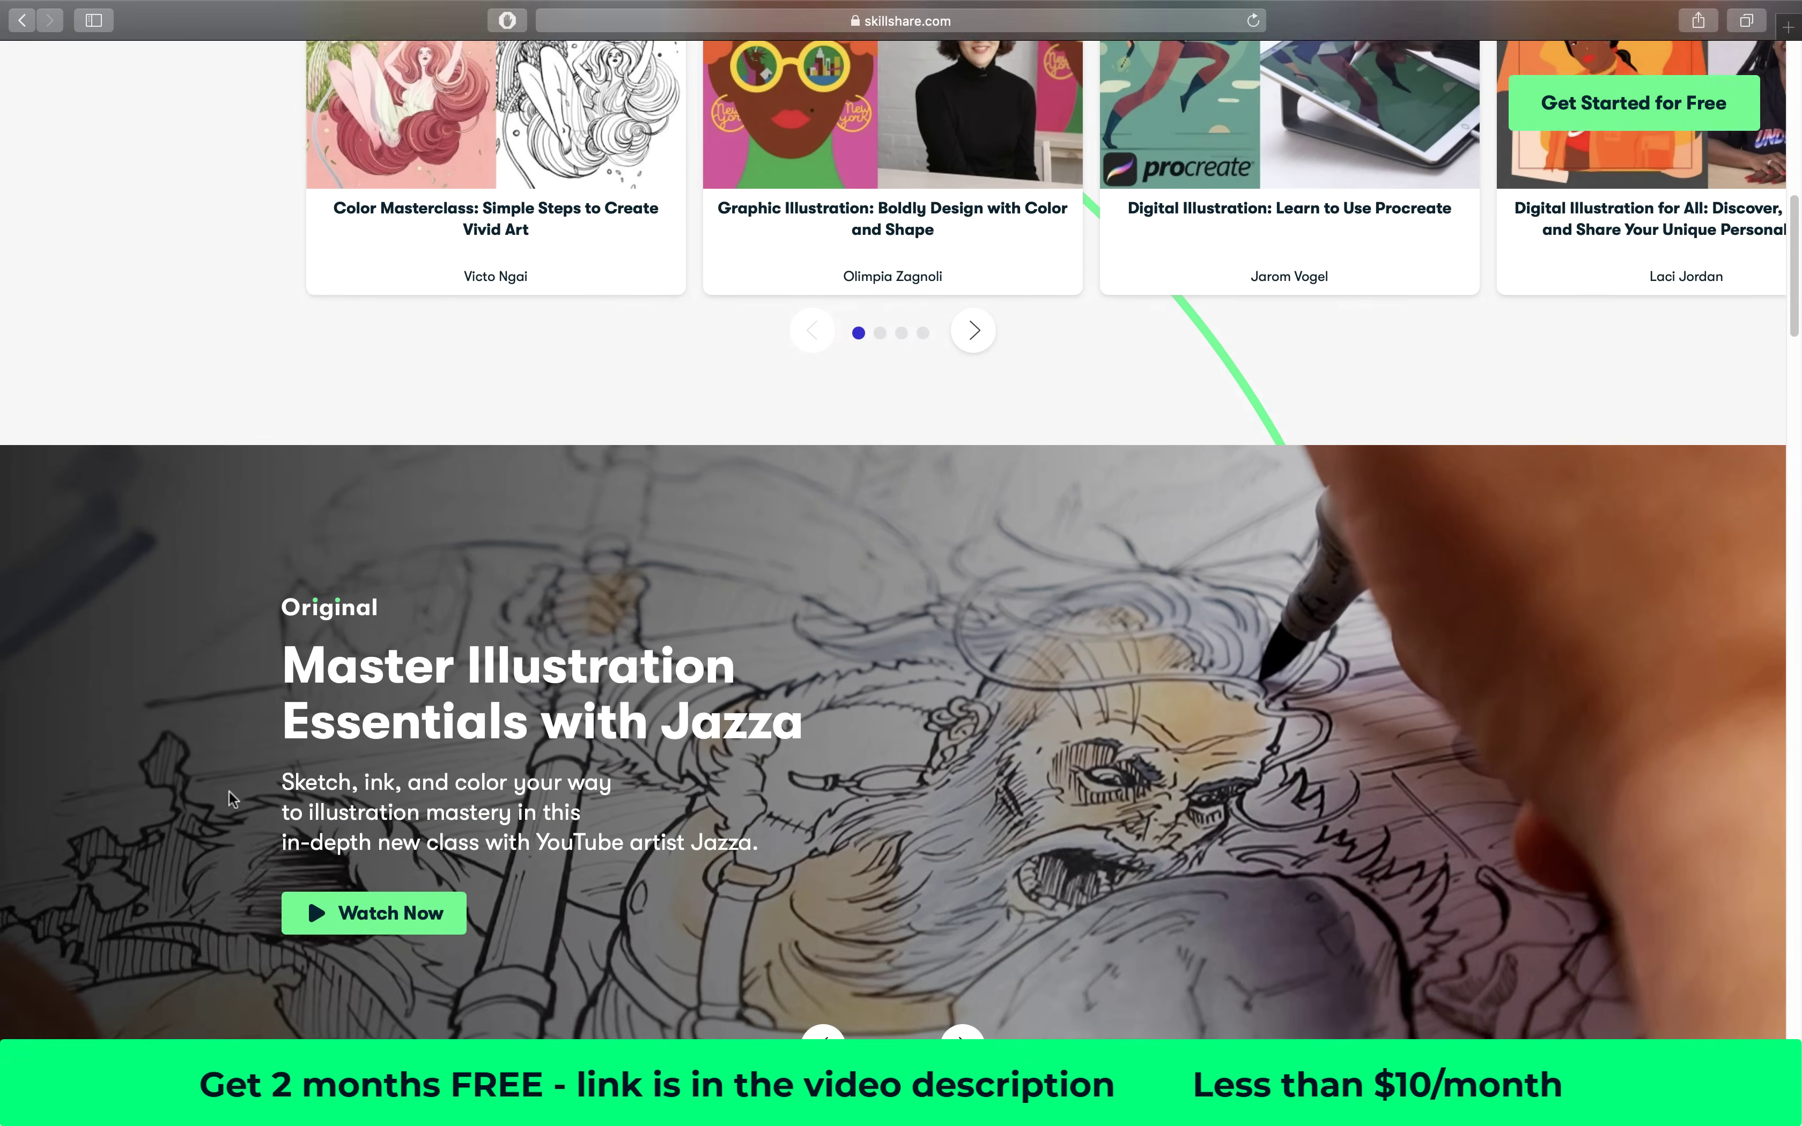
pyautogui.scroll(-2, 228, 791)
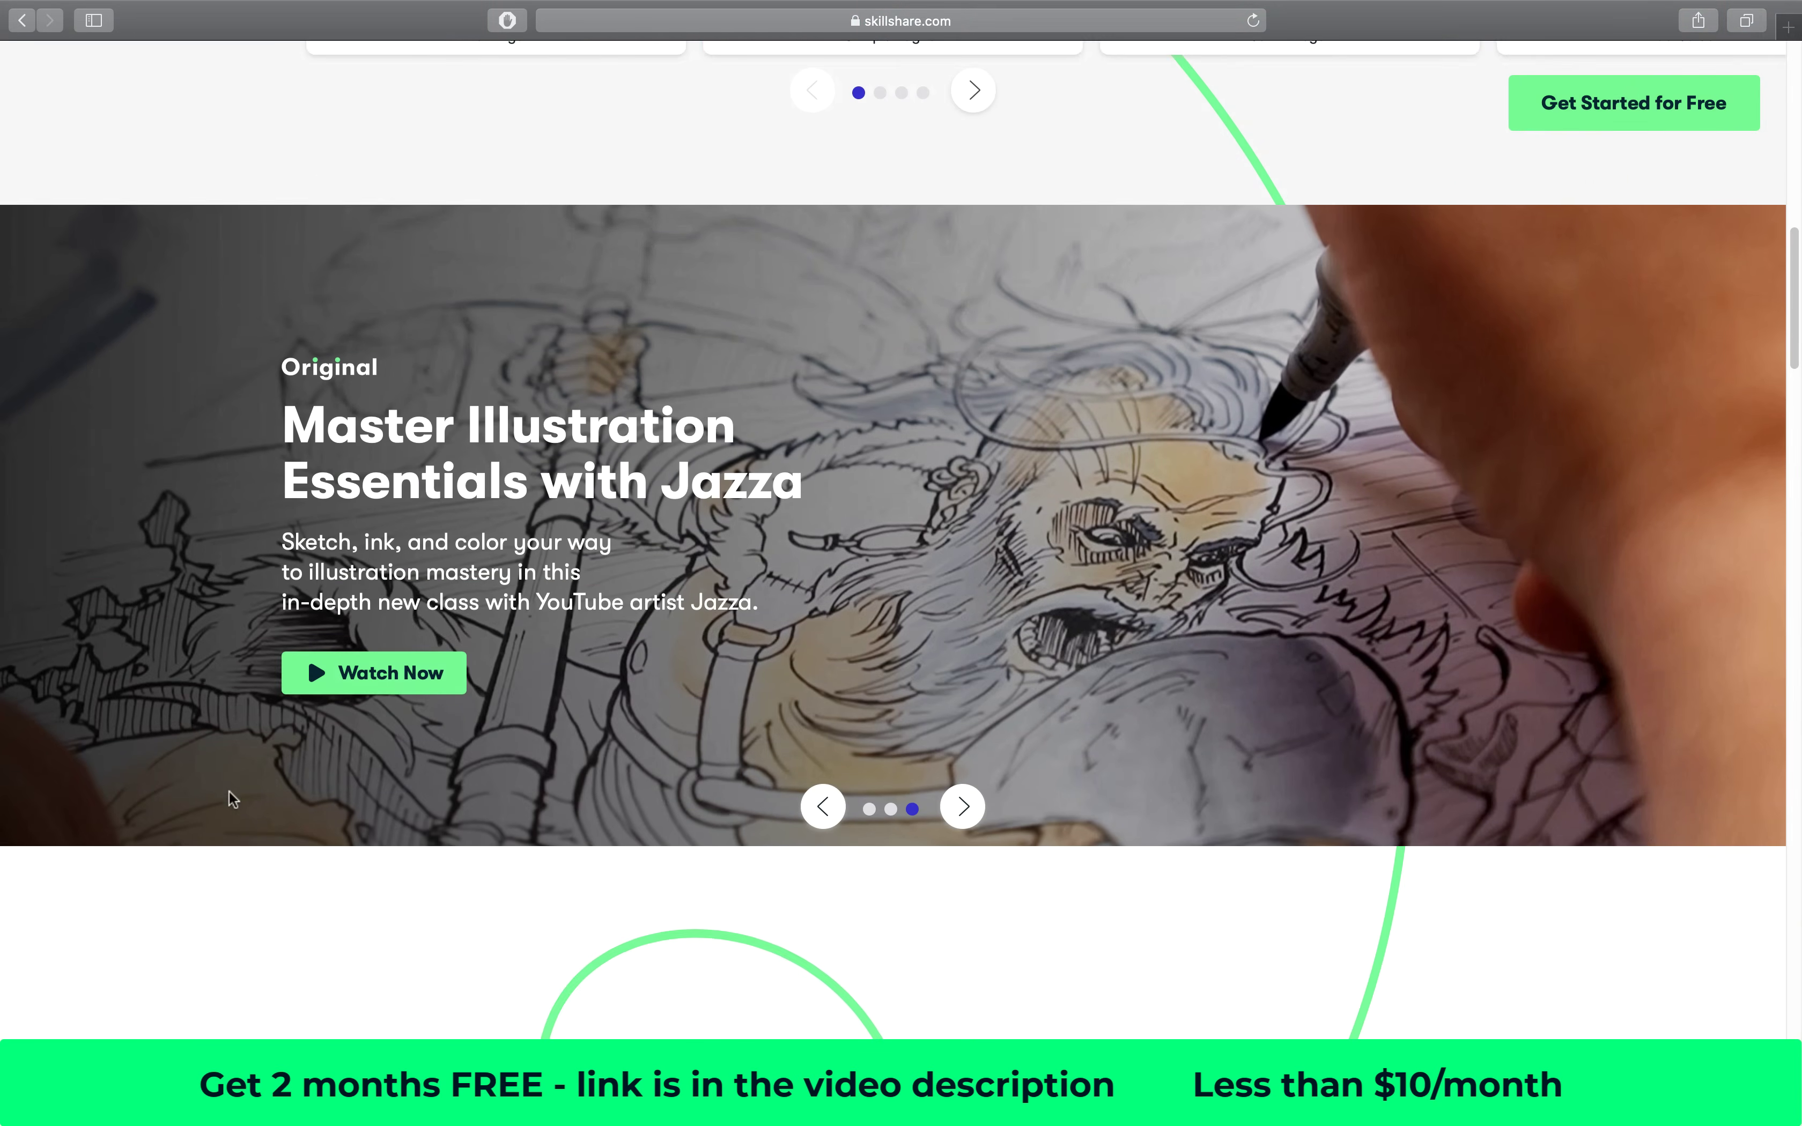
pyautogui.scroll(1, 228, 791)
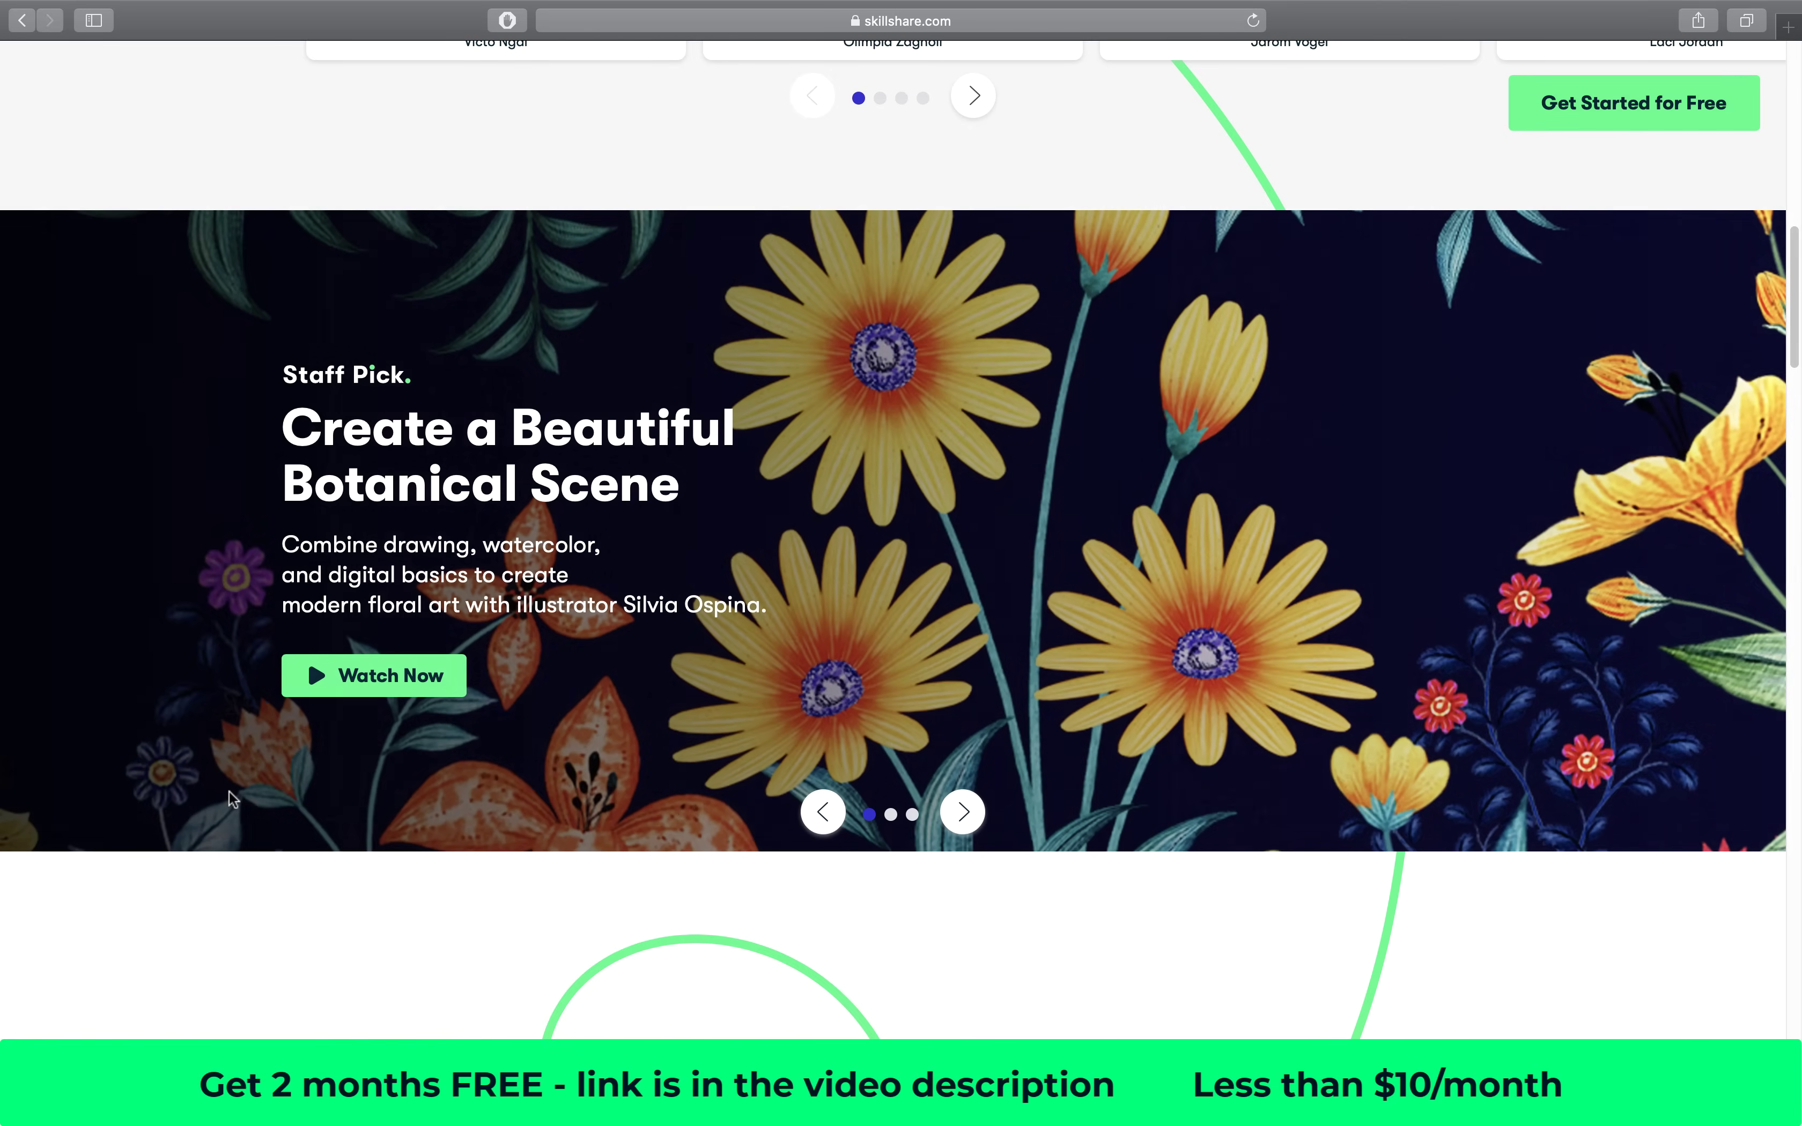
pyautogui.scroll(-6, 228, 791)
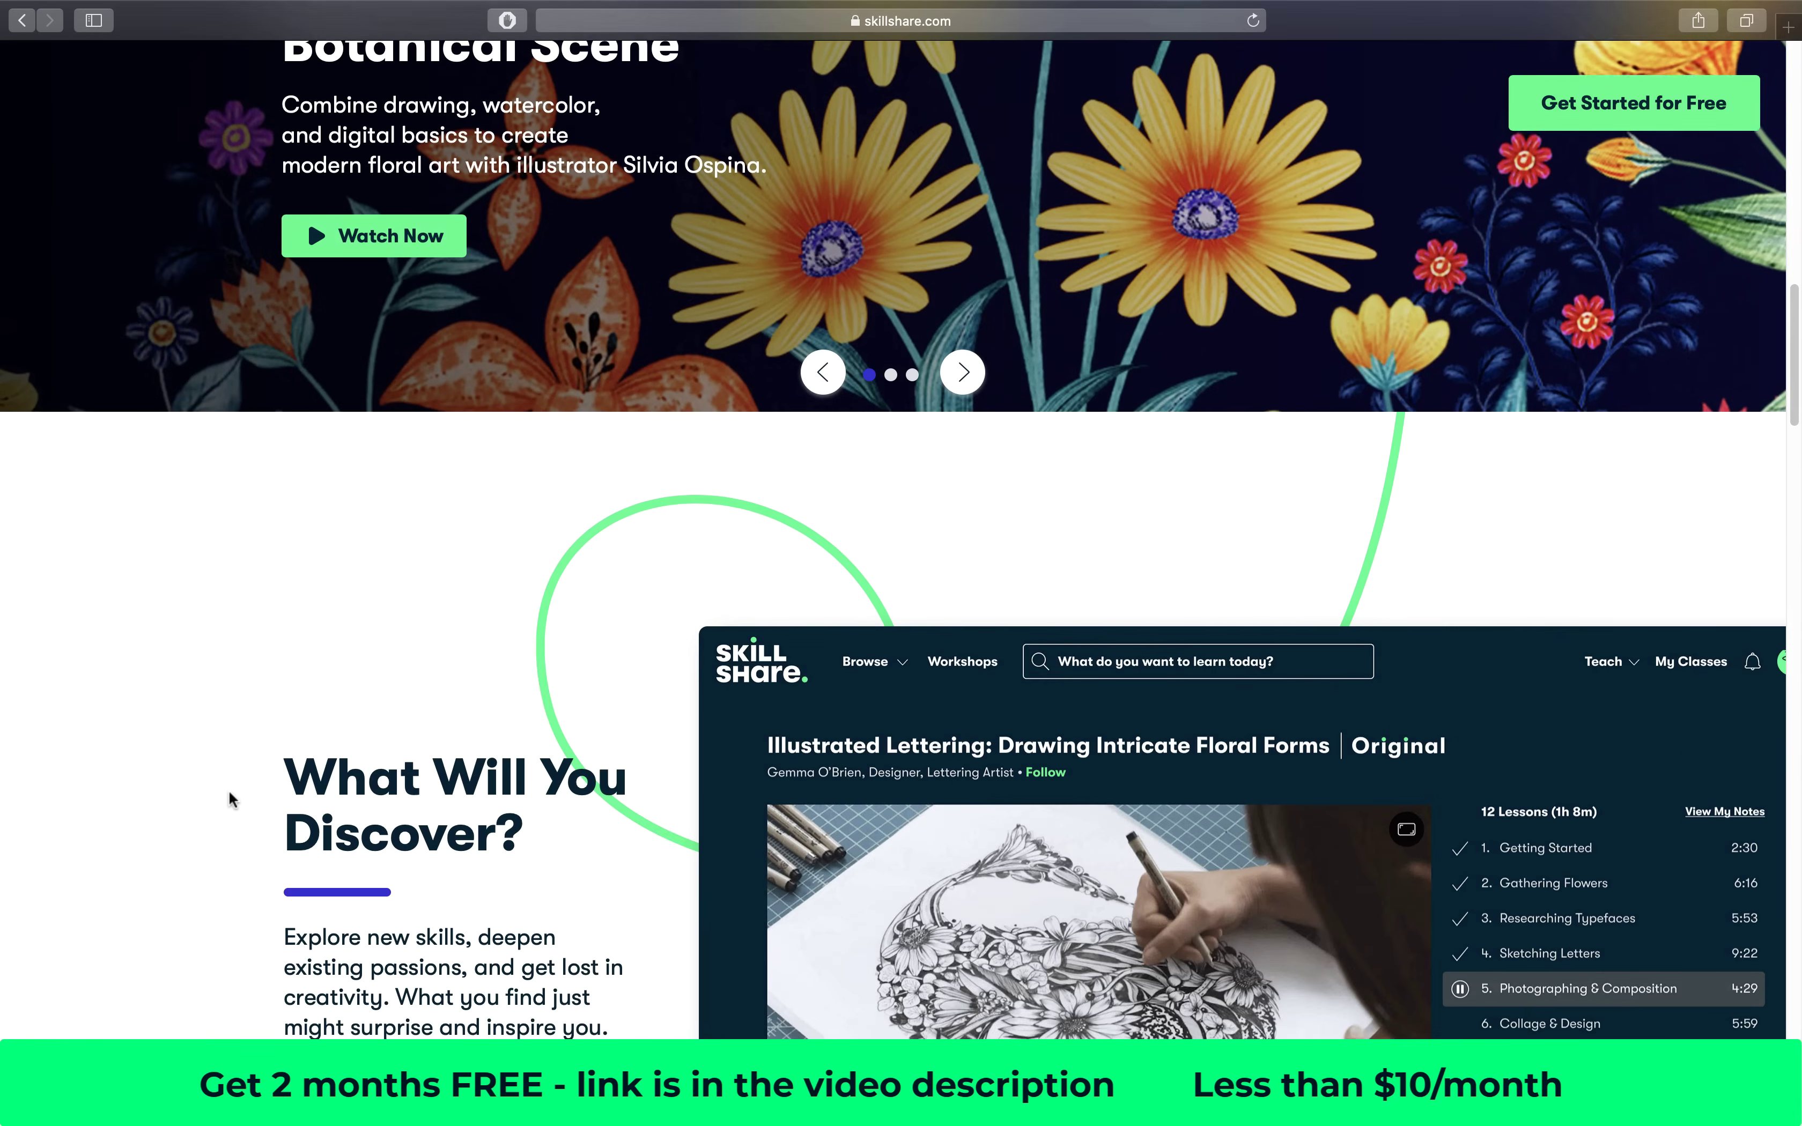
pyautogui.scroll(-3, 228, 791)
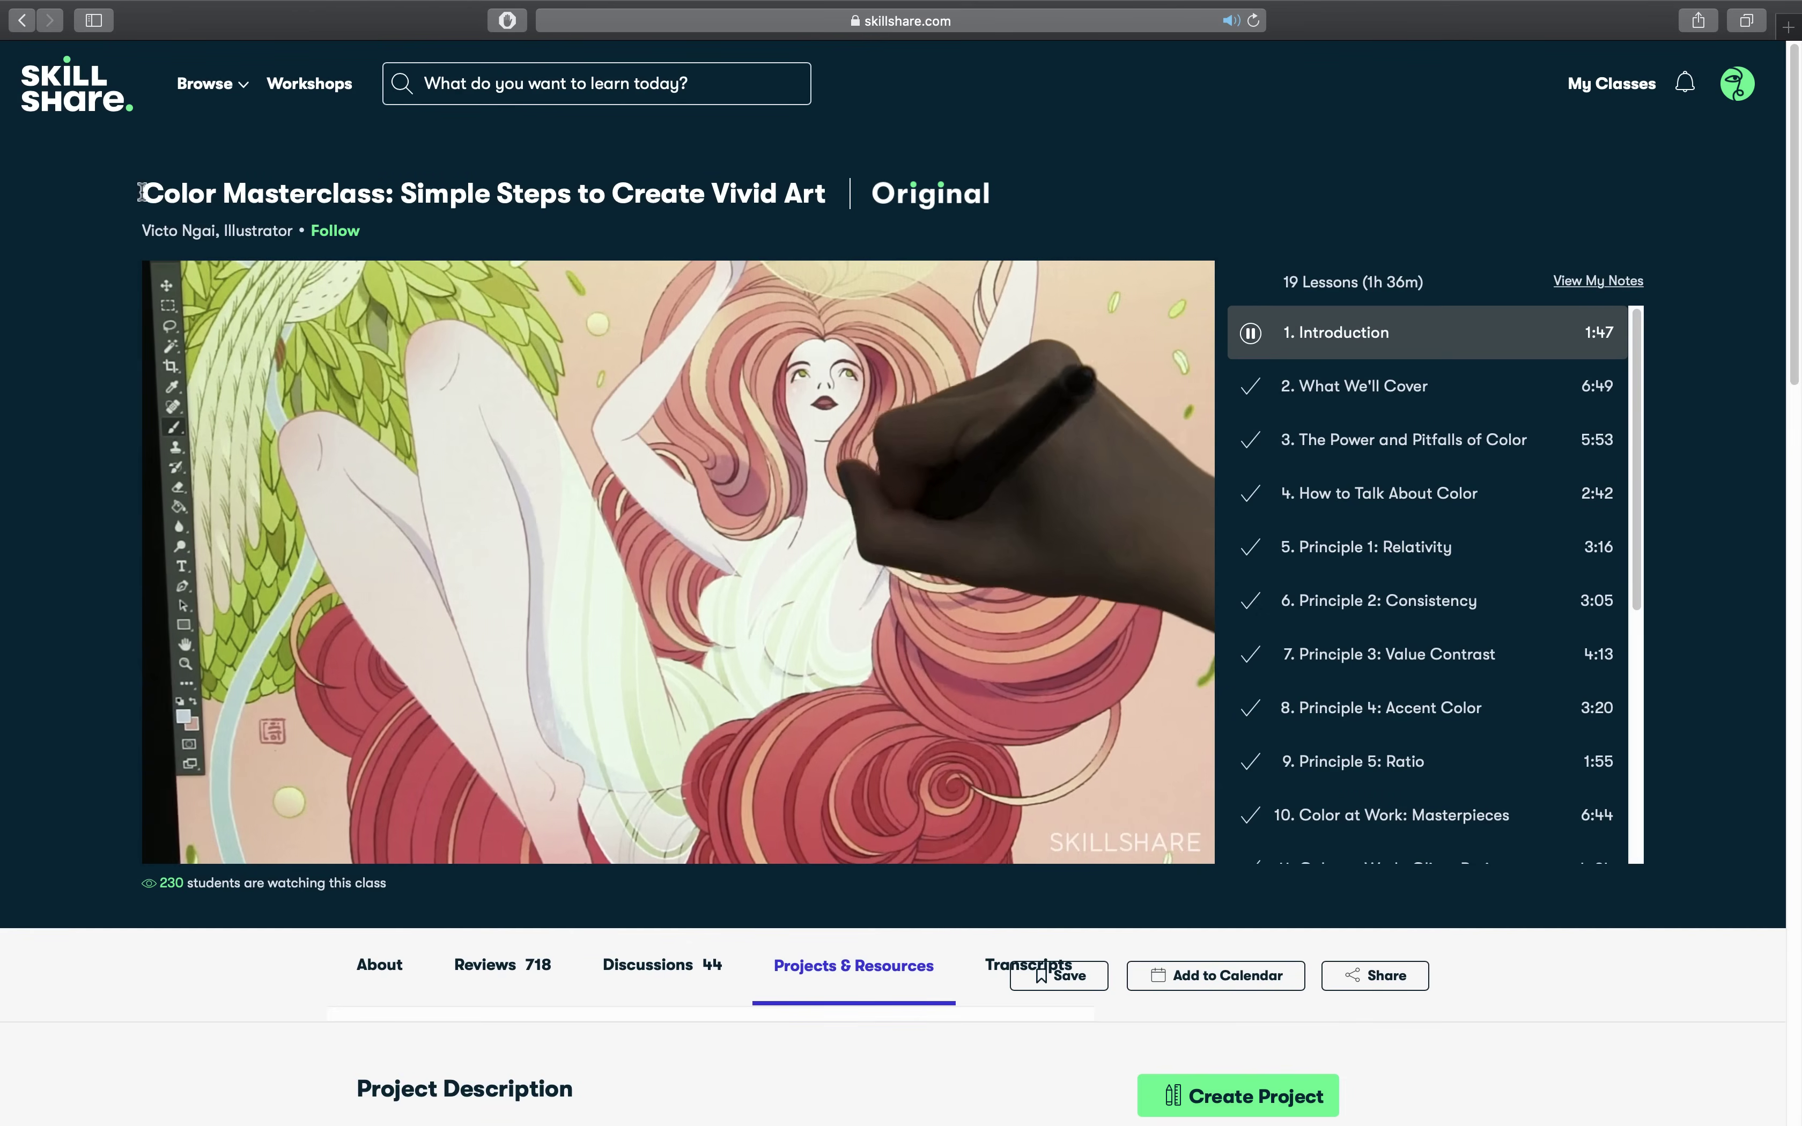
pyautogui.moveTo(144, 194); pyautogui.dragTo(835, 193)
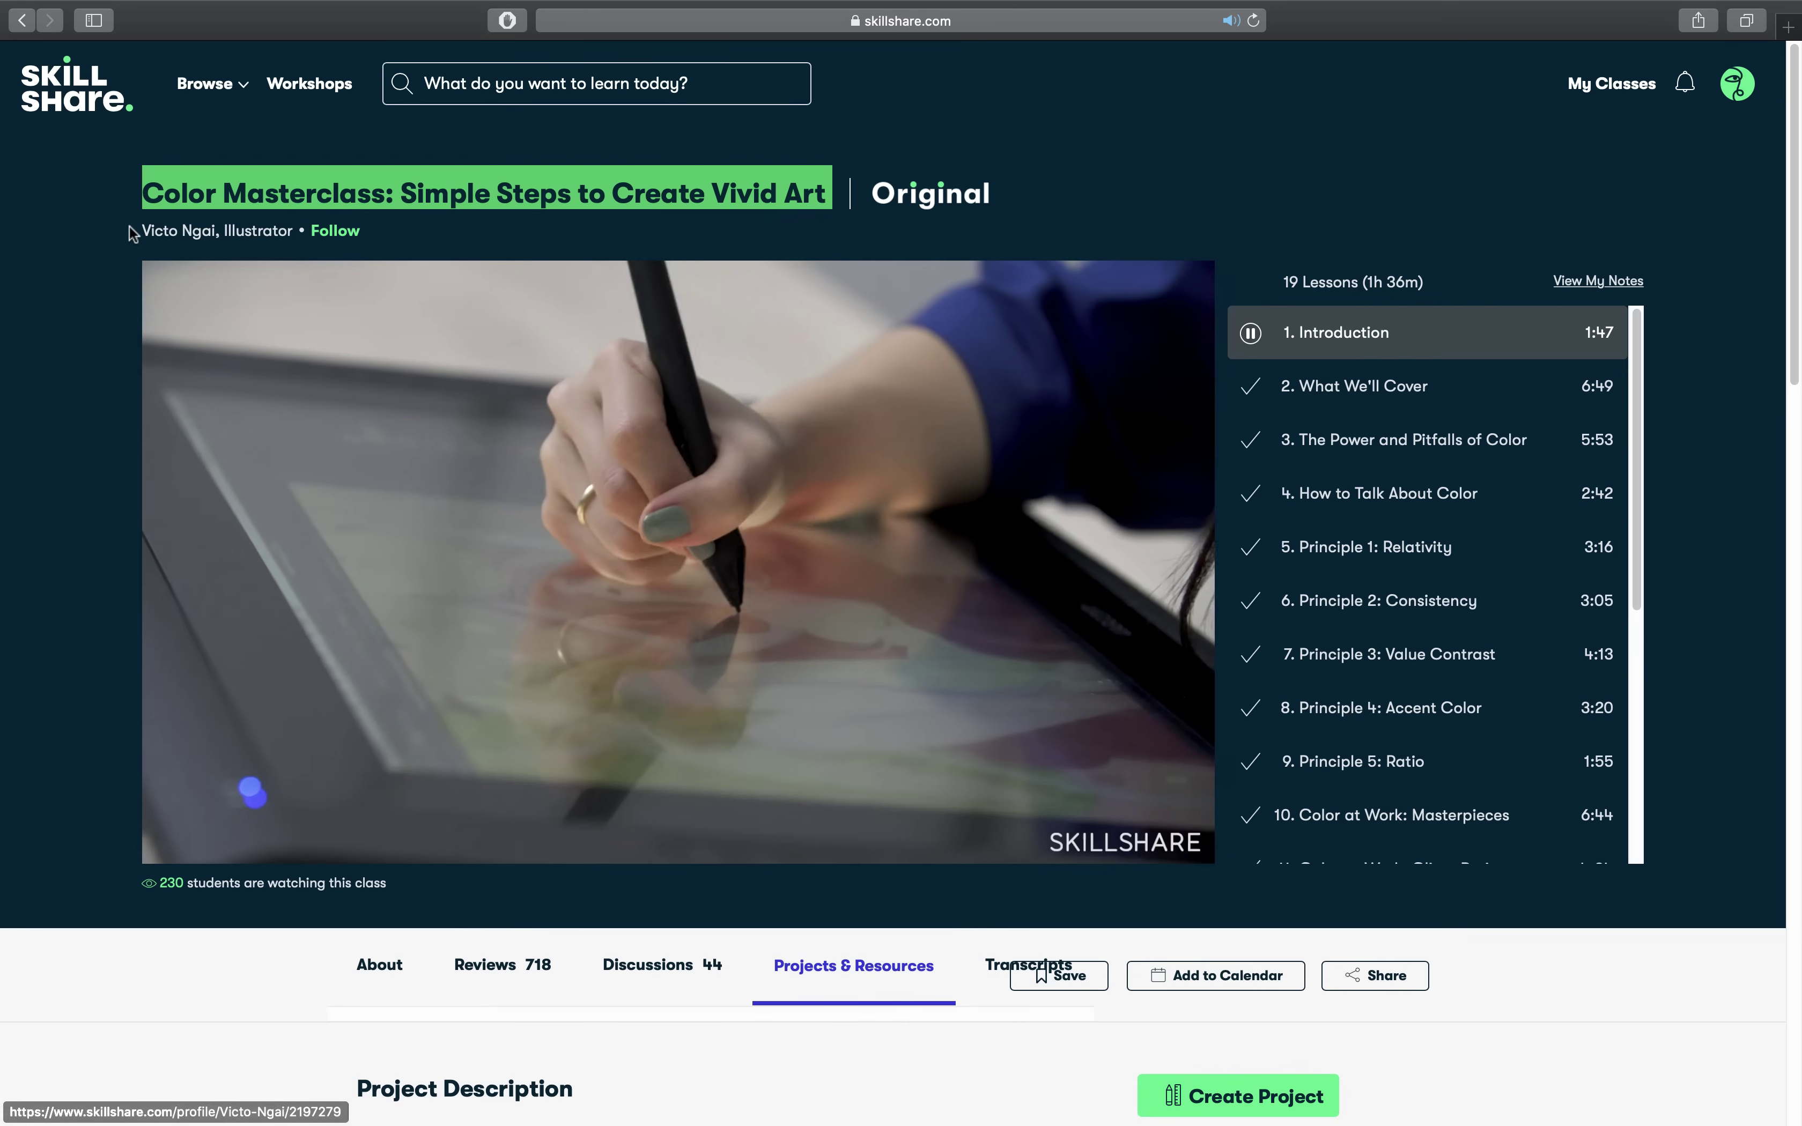
pyautogui.click(125, 225)
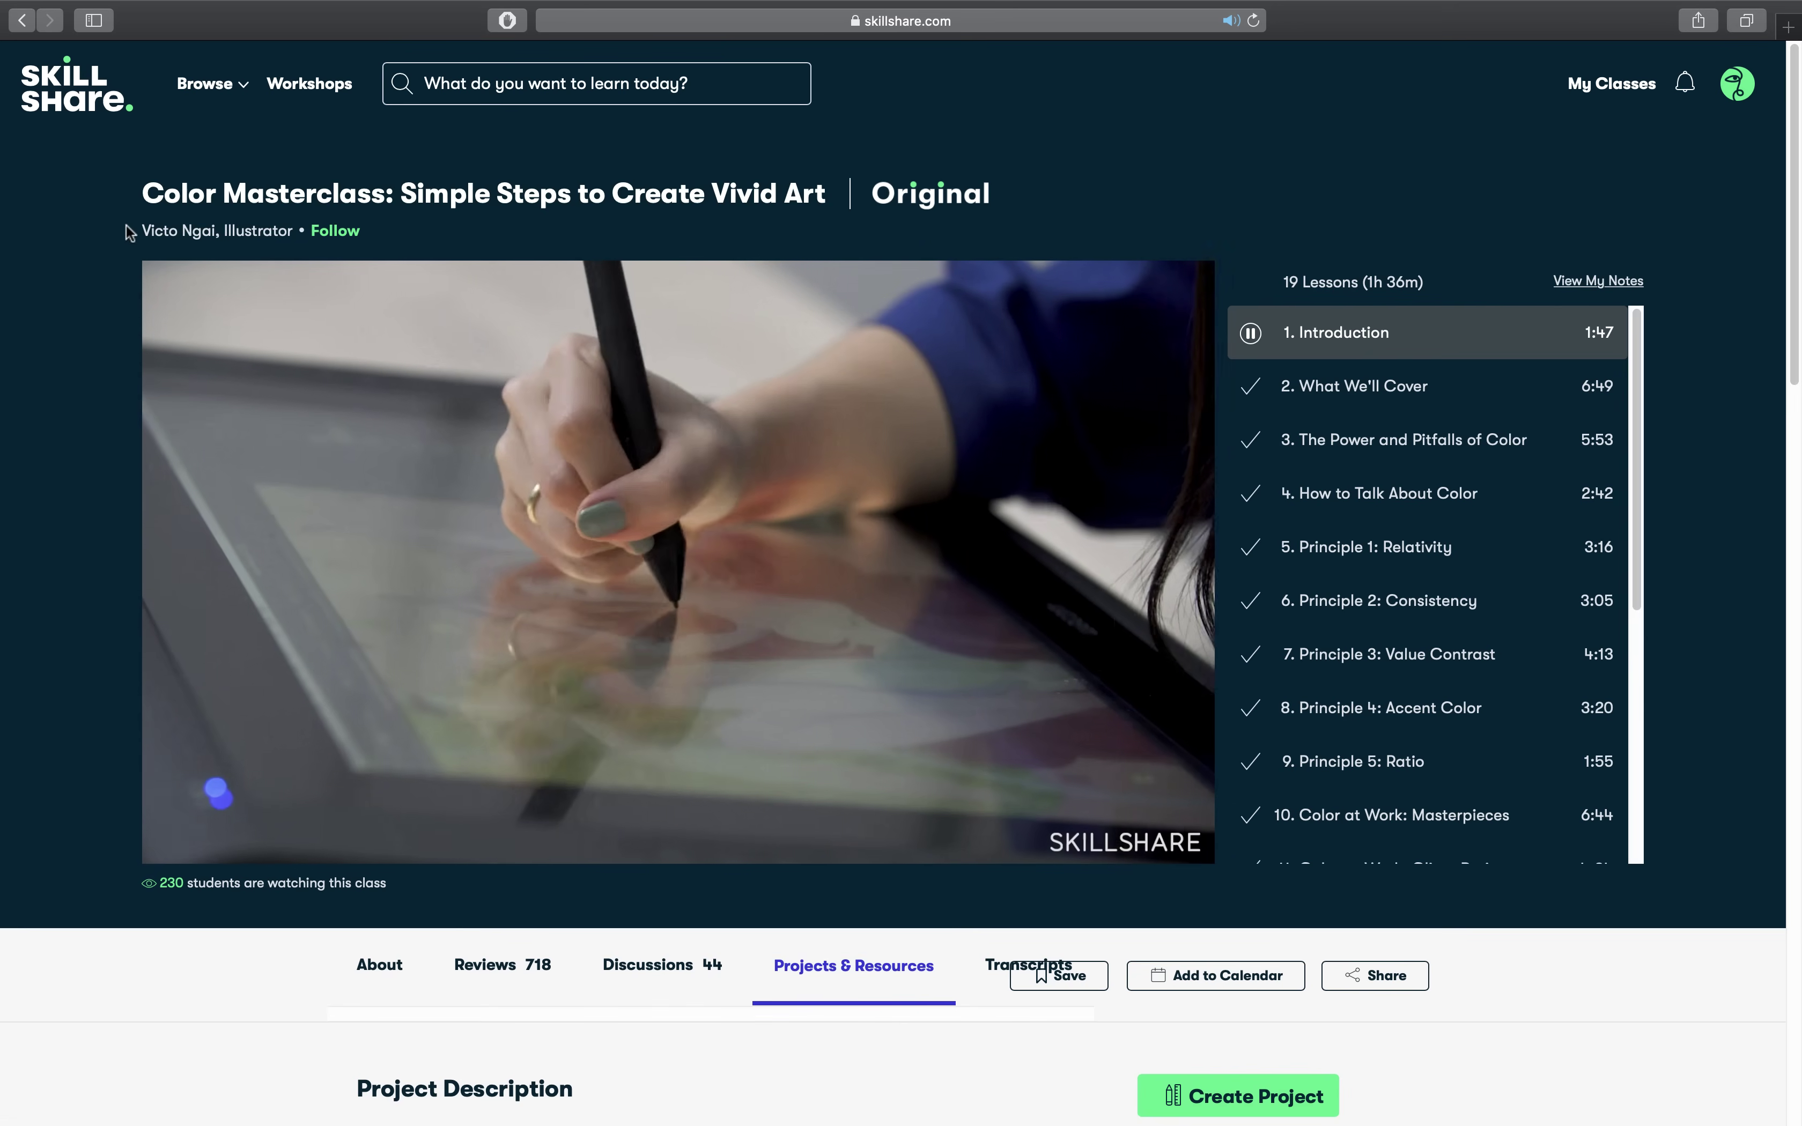
pyautogui.moveTo(135, 227); pyautogui.dragTo(296, 232)
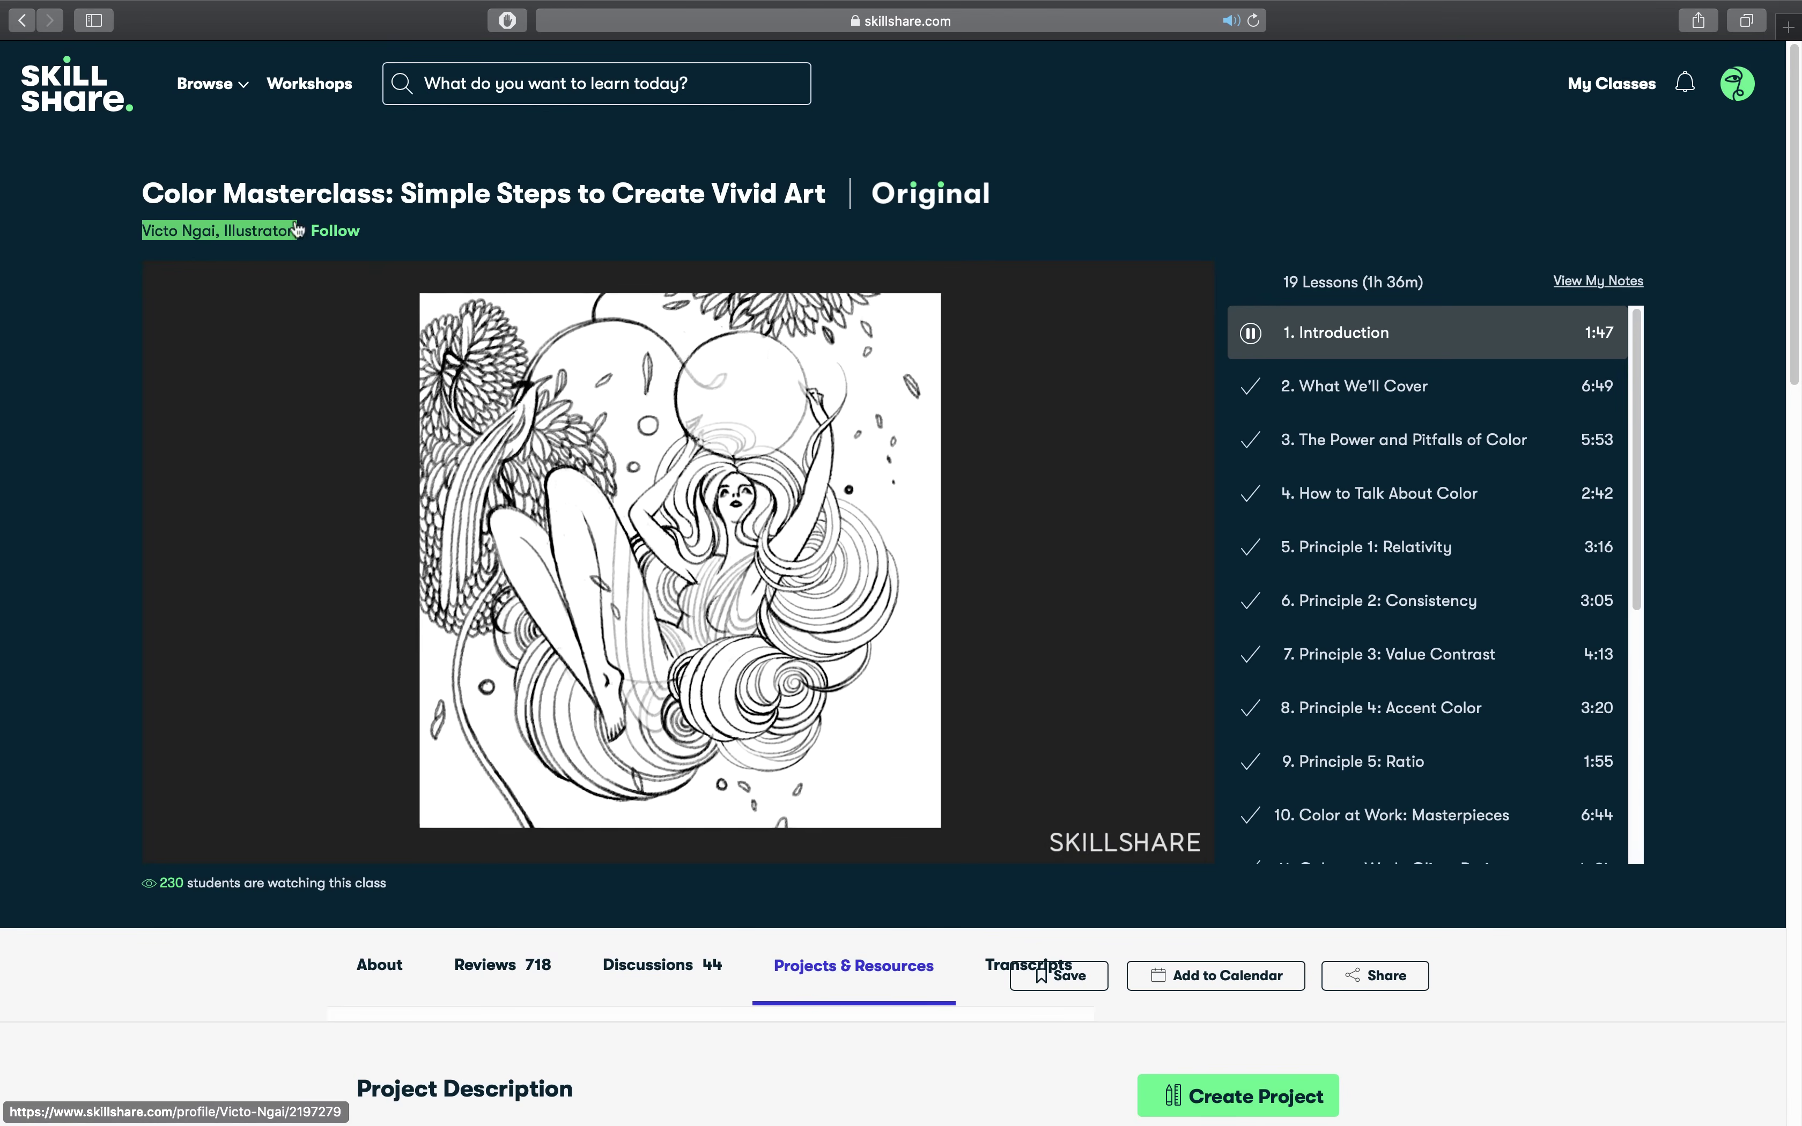
pyautogui.click(71, 292)
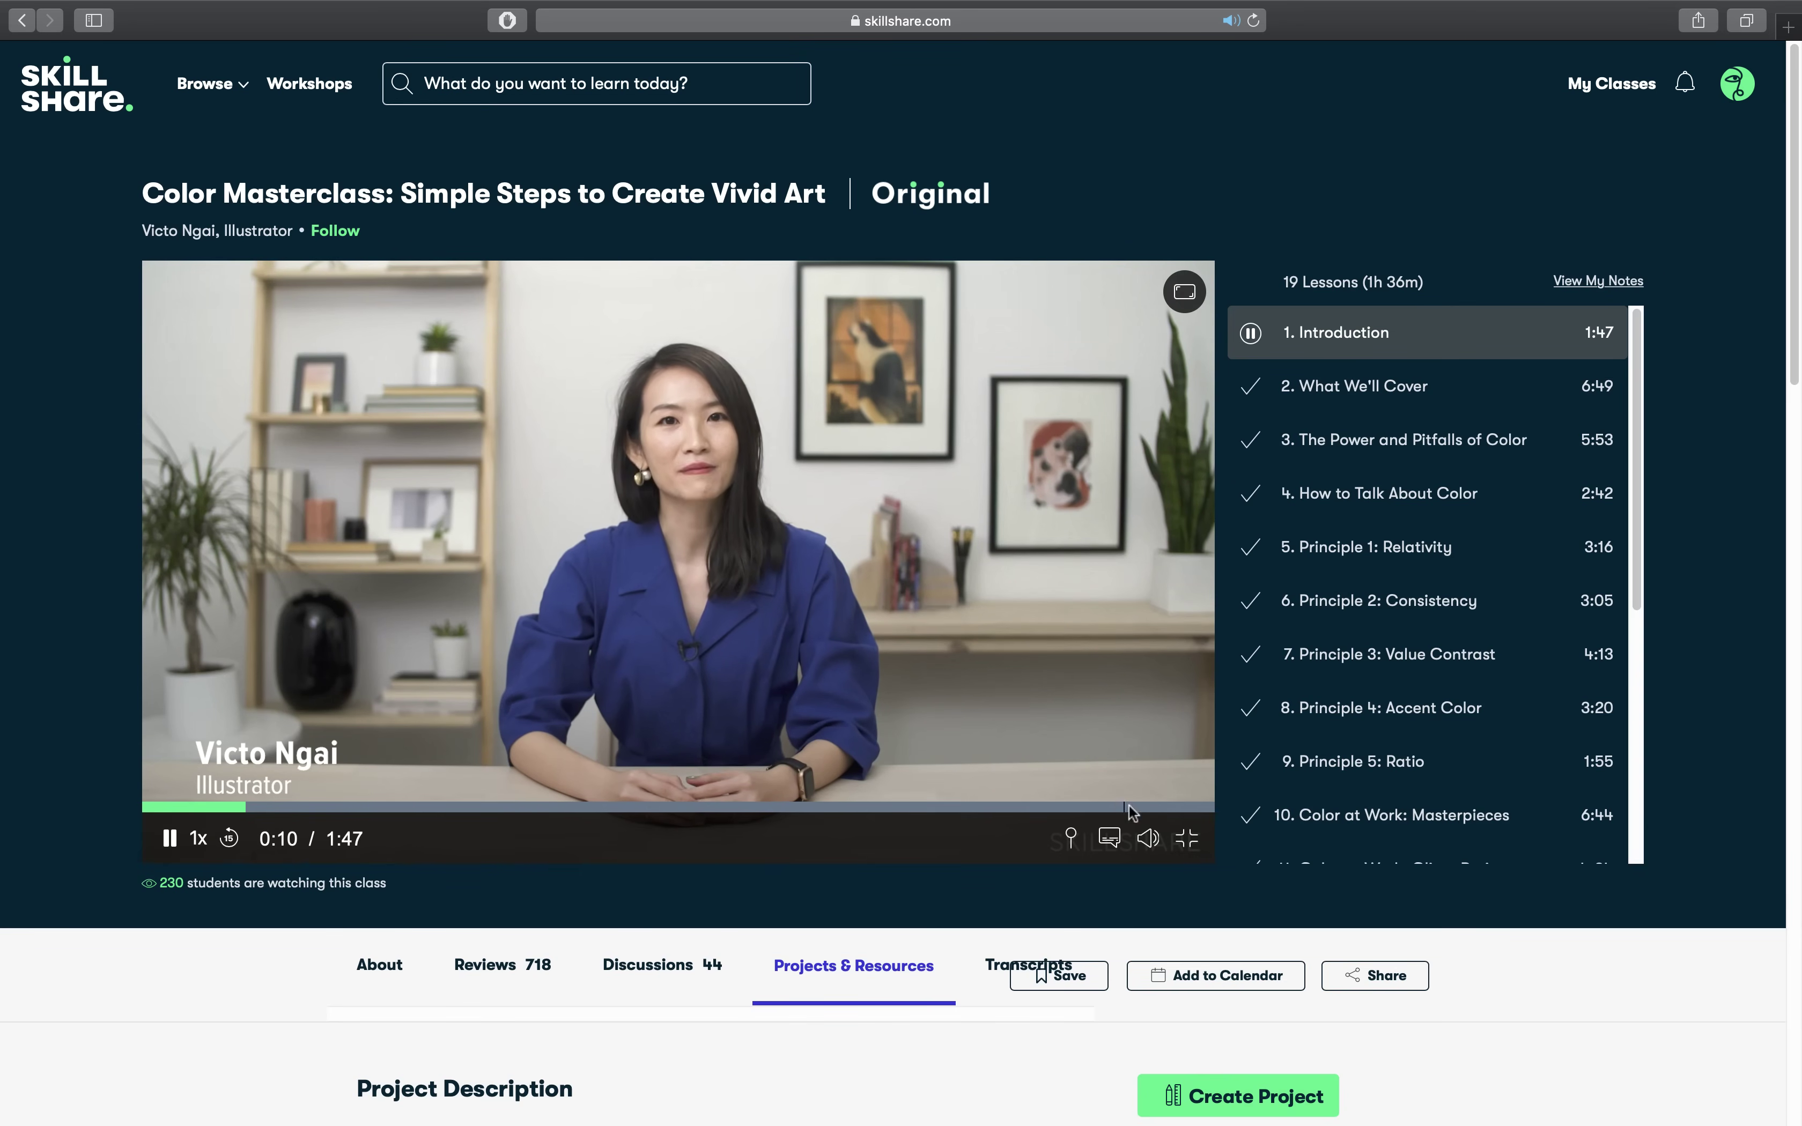
pyautogui.click(1186, 843)
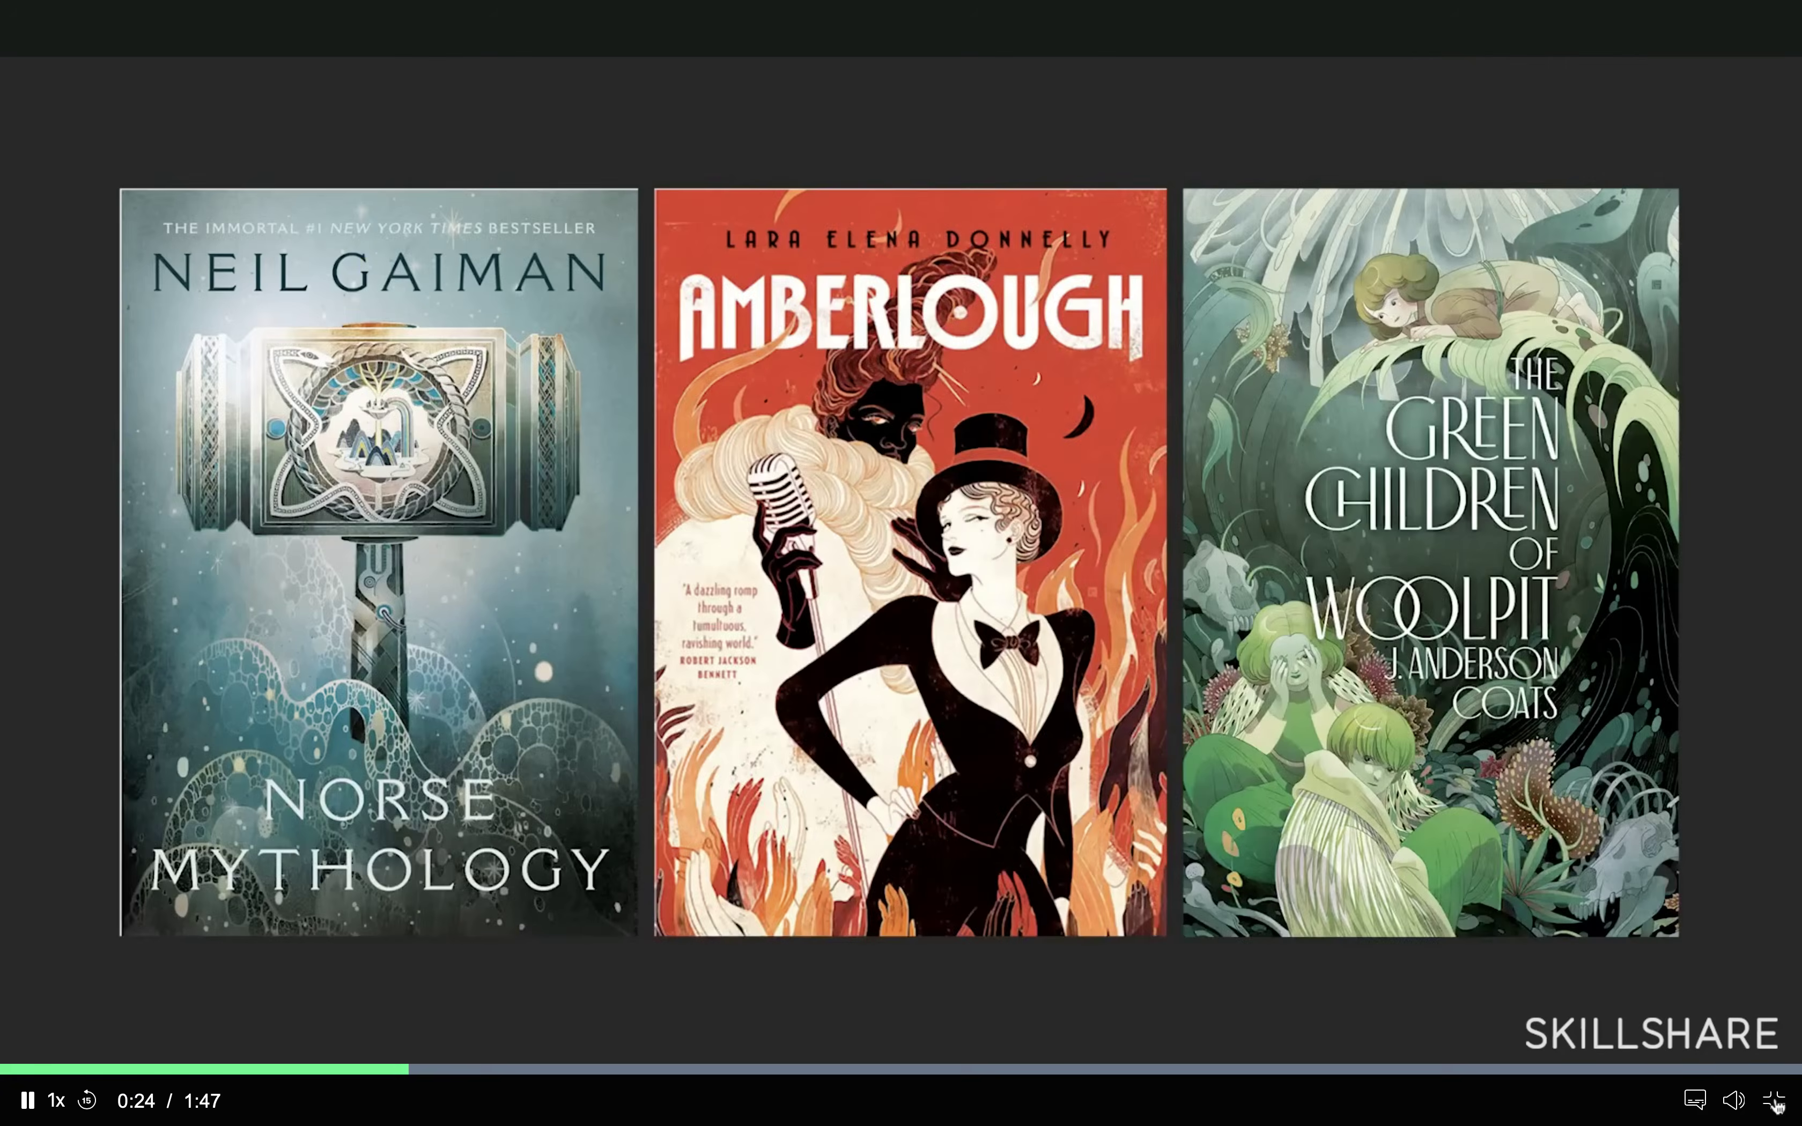
pyautogui.click(1776, 1101)
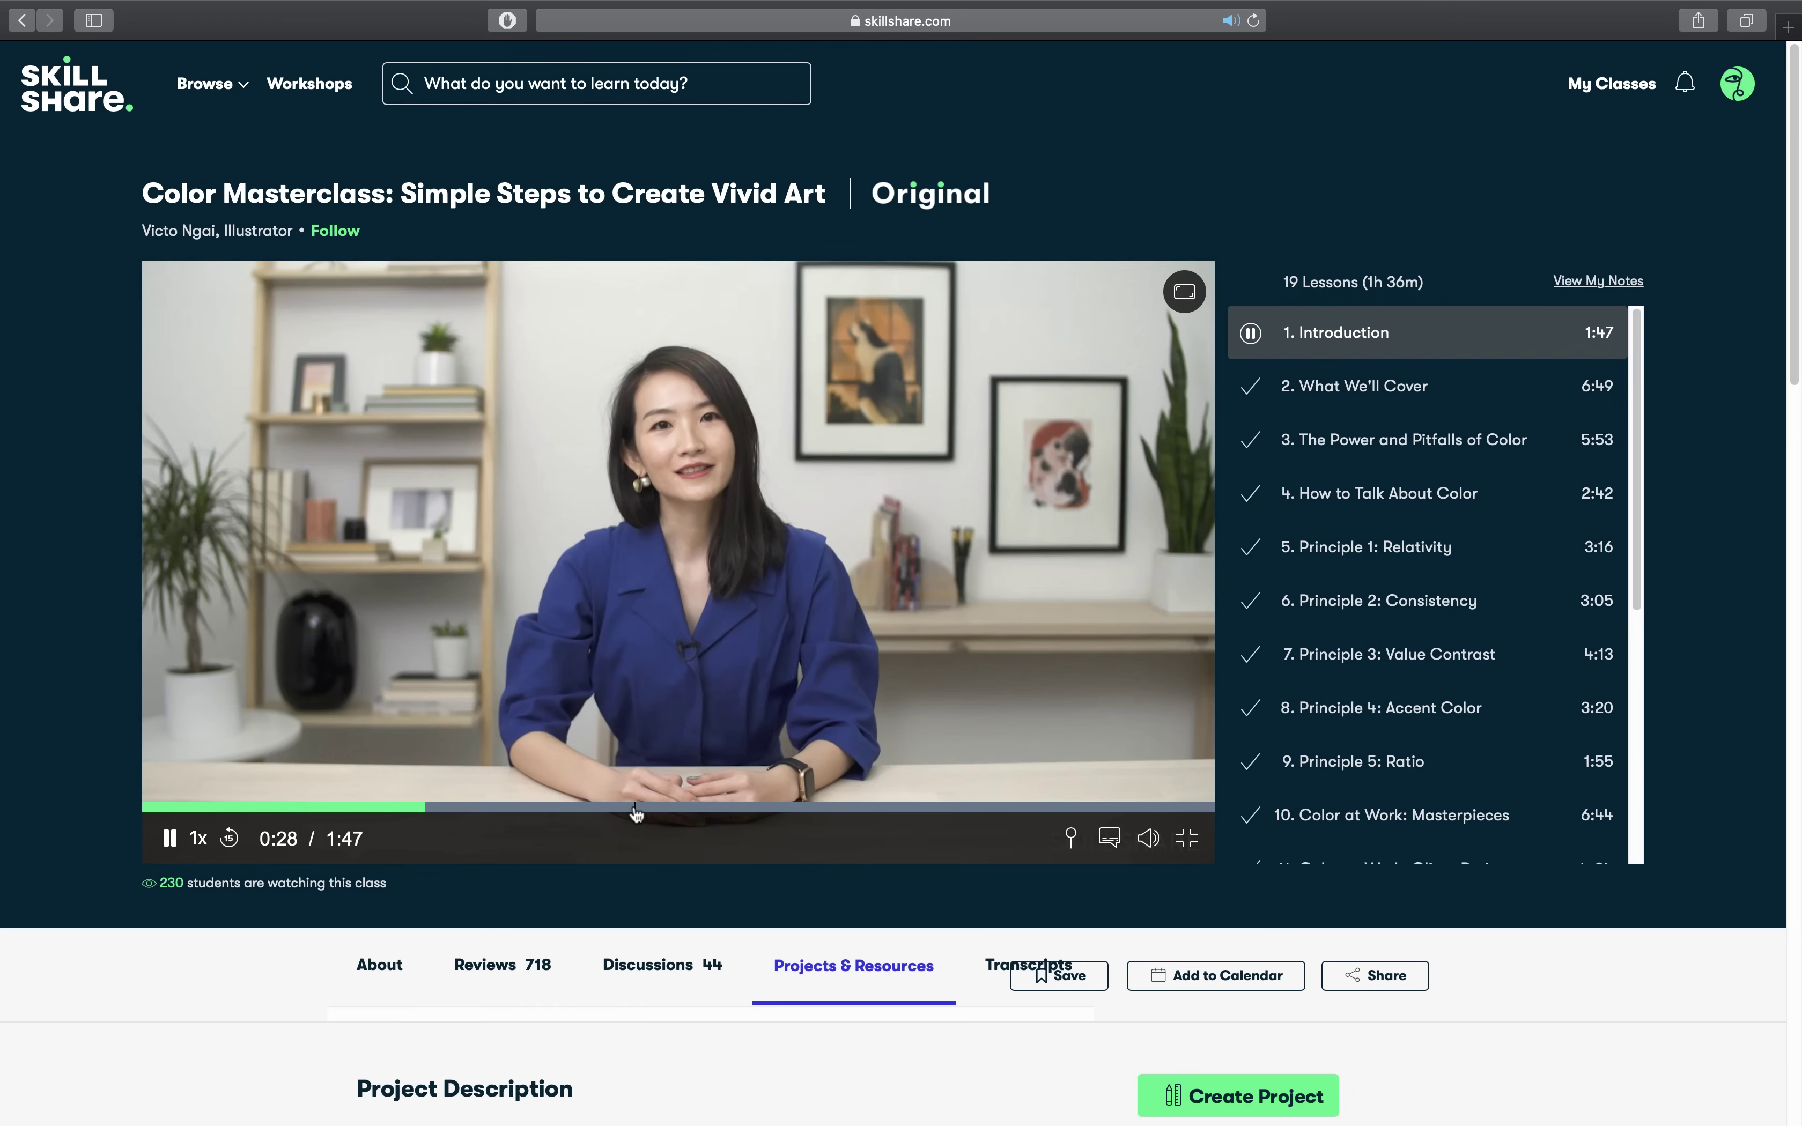
pyautogui.scroll(-3, 635, 812)
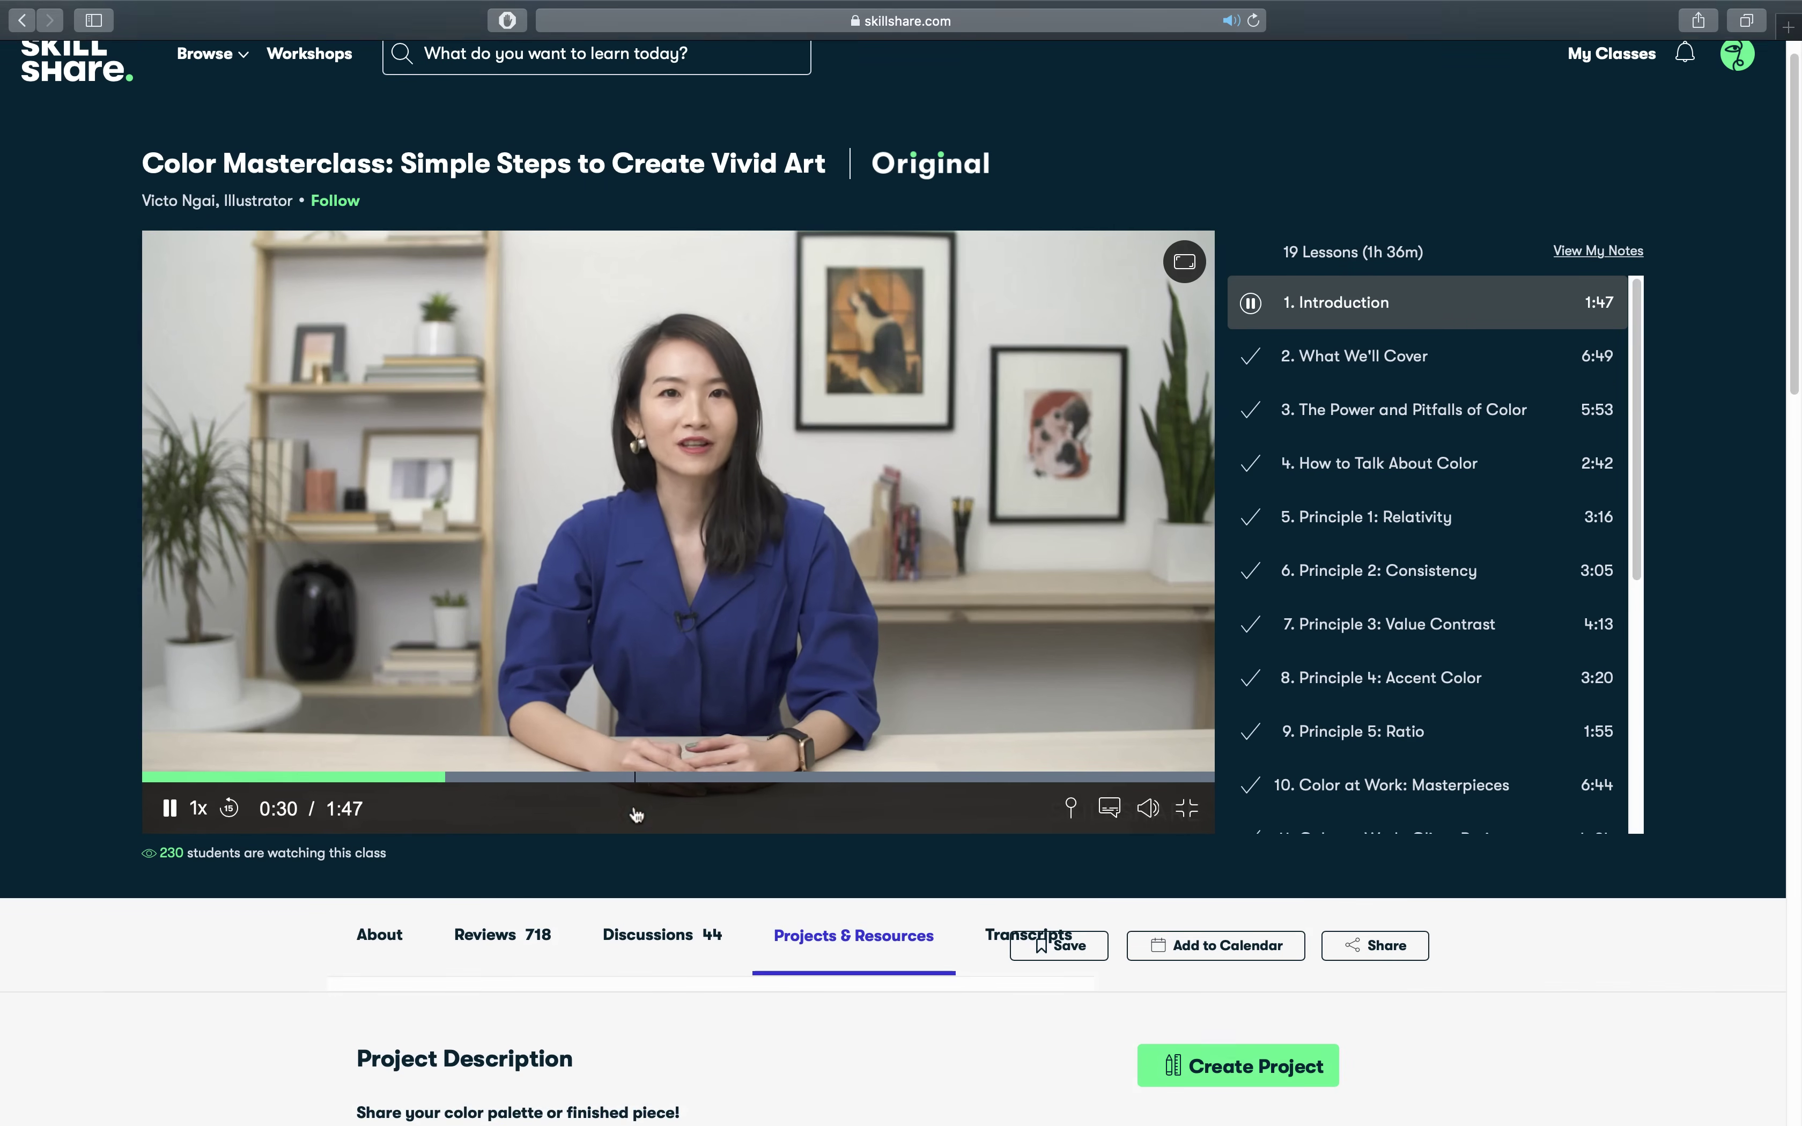
pyautogui.scroll(-10, 634, 804)
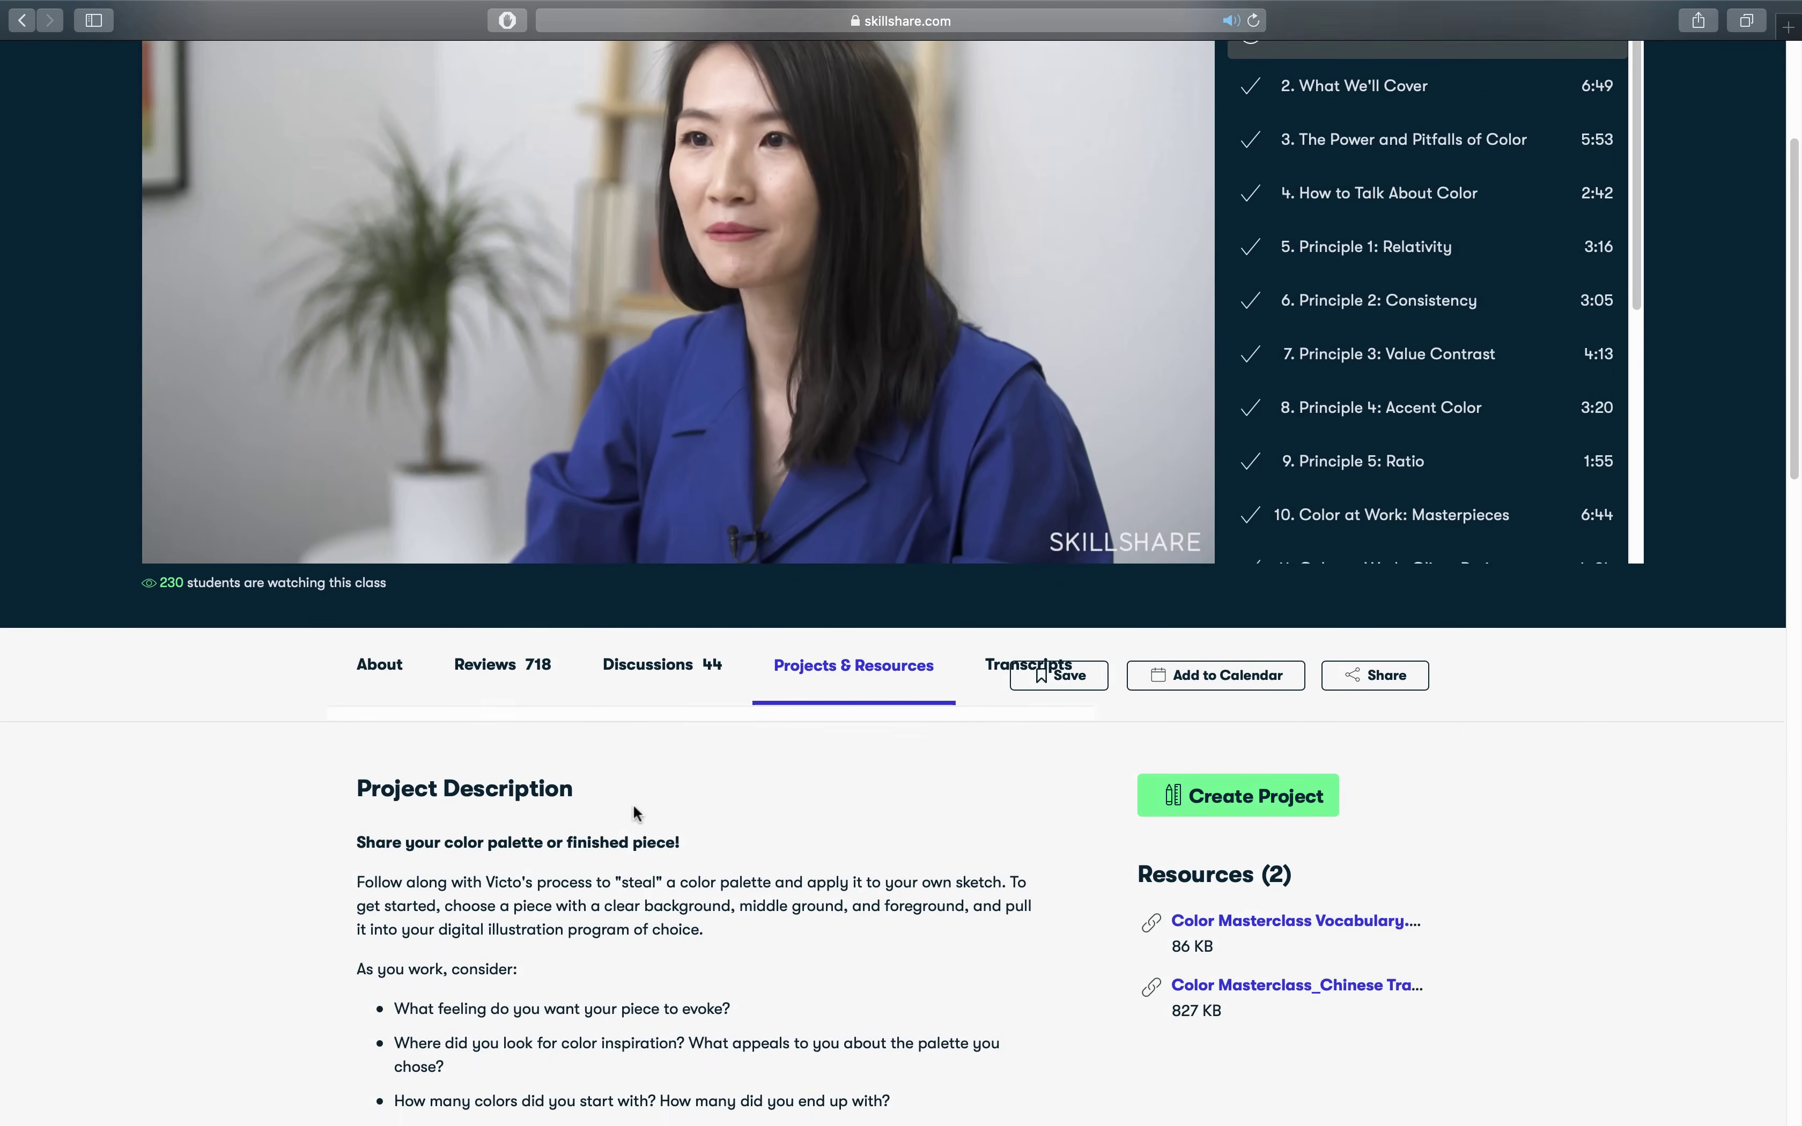
pyautogui.scroll(-12, 634, 804)
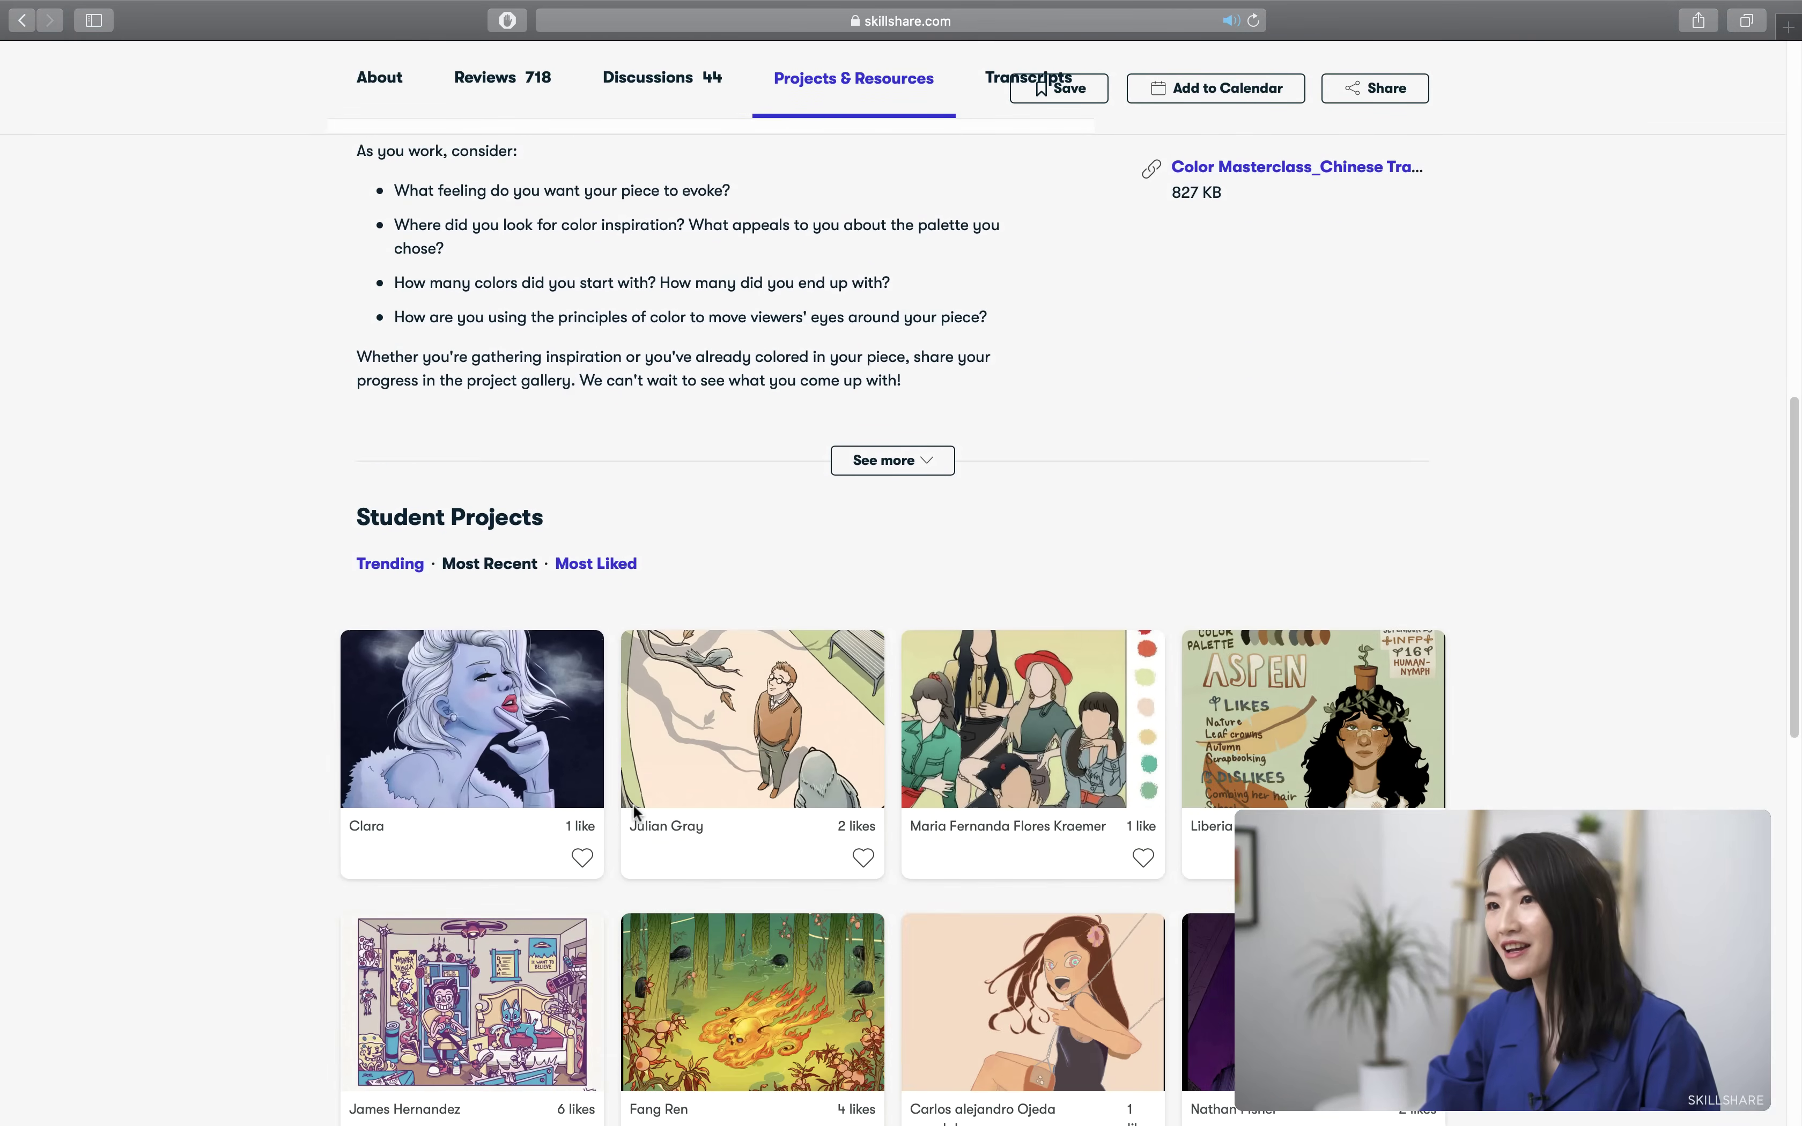
pyautogui.scroll(-8, 634, 812)
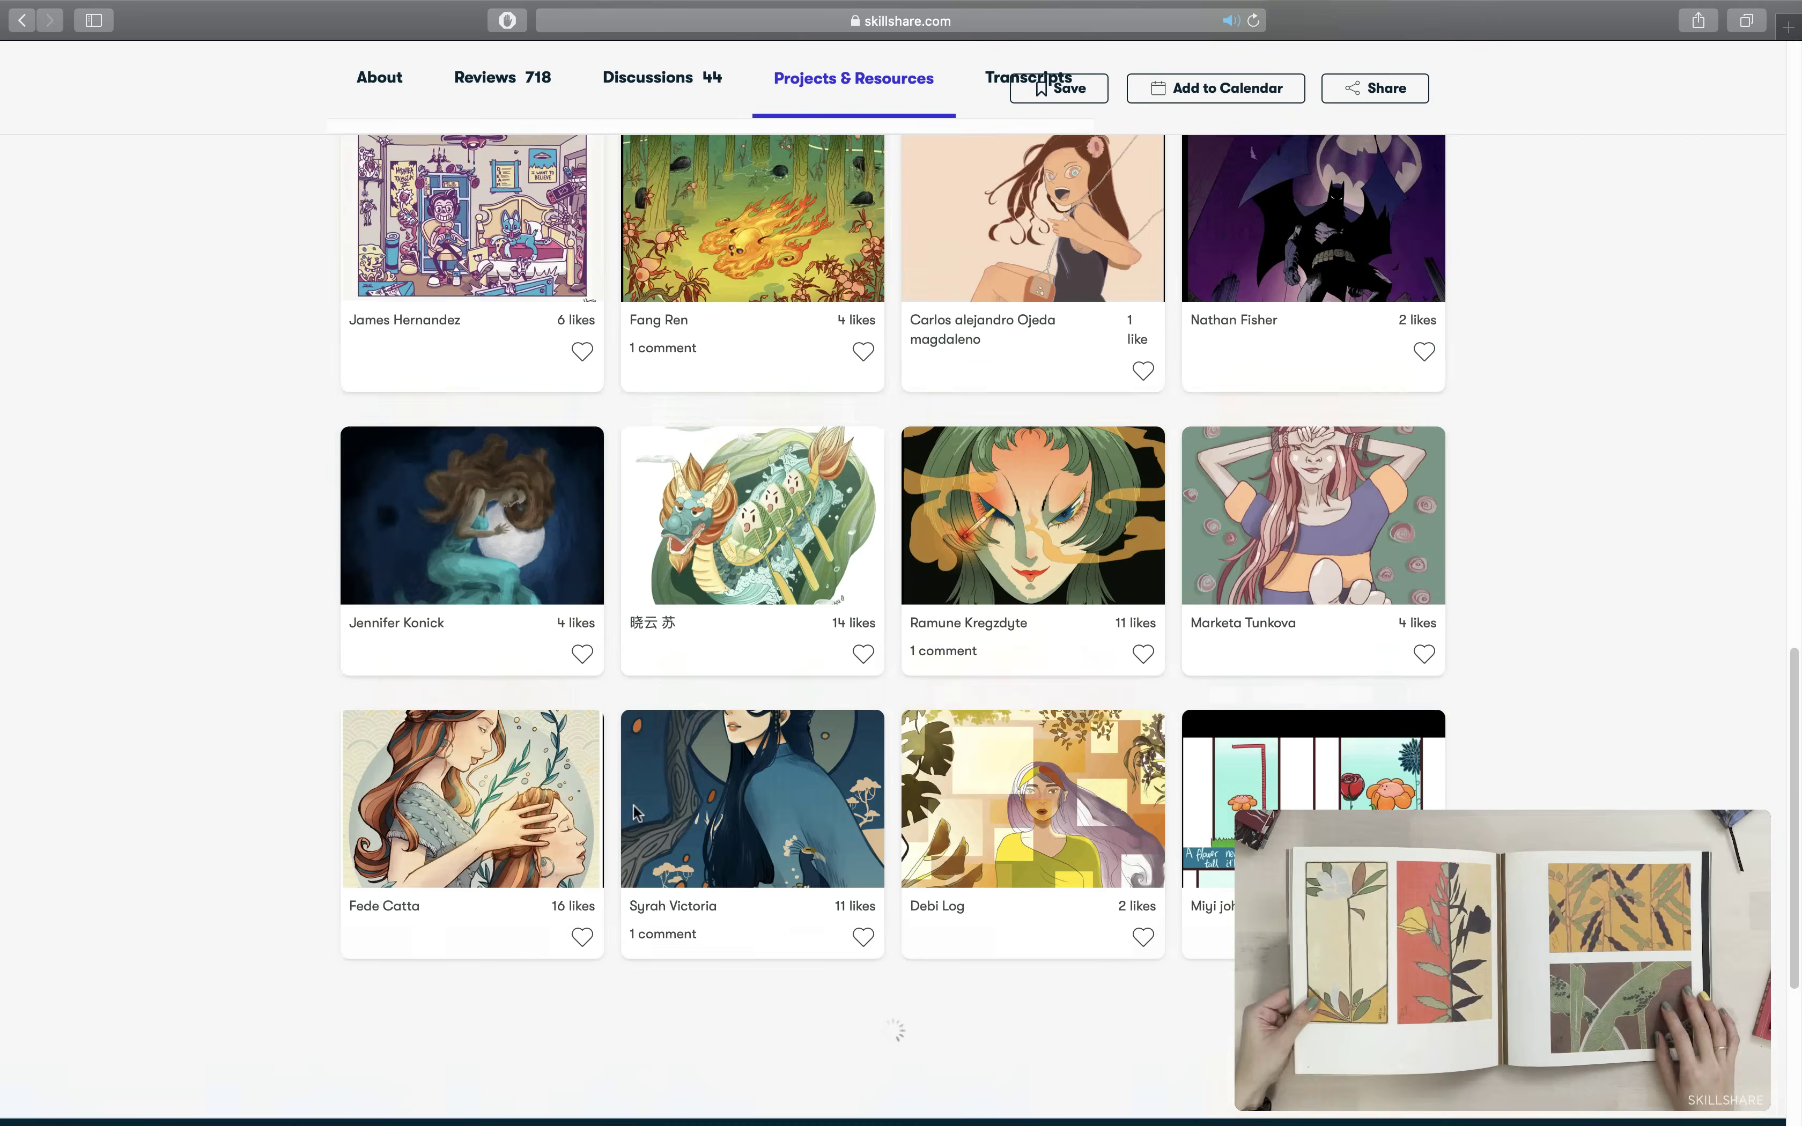
pyautogui.scroll(7, 634, 812)
pyautogui.scroll(20, 633, 812)
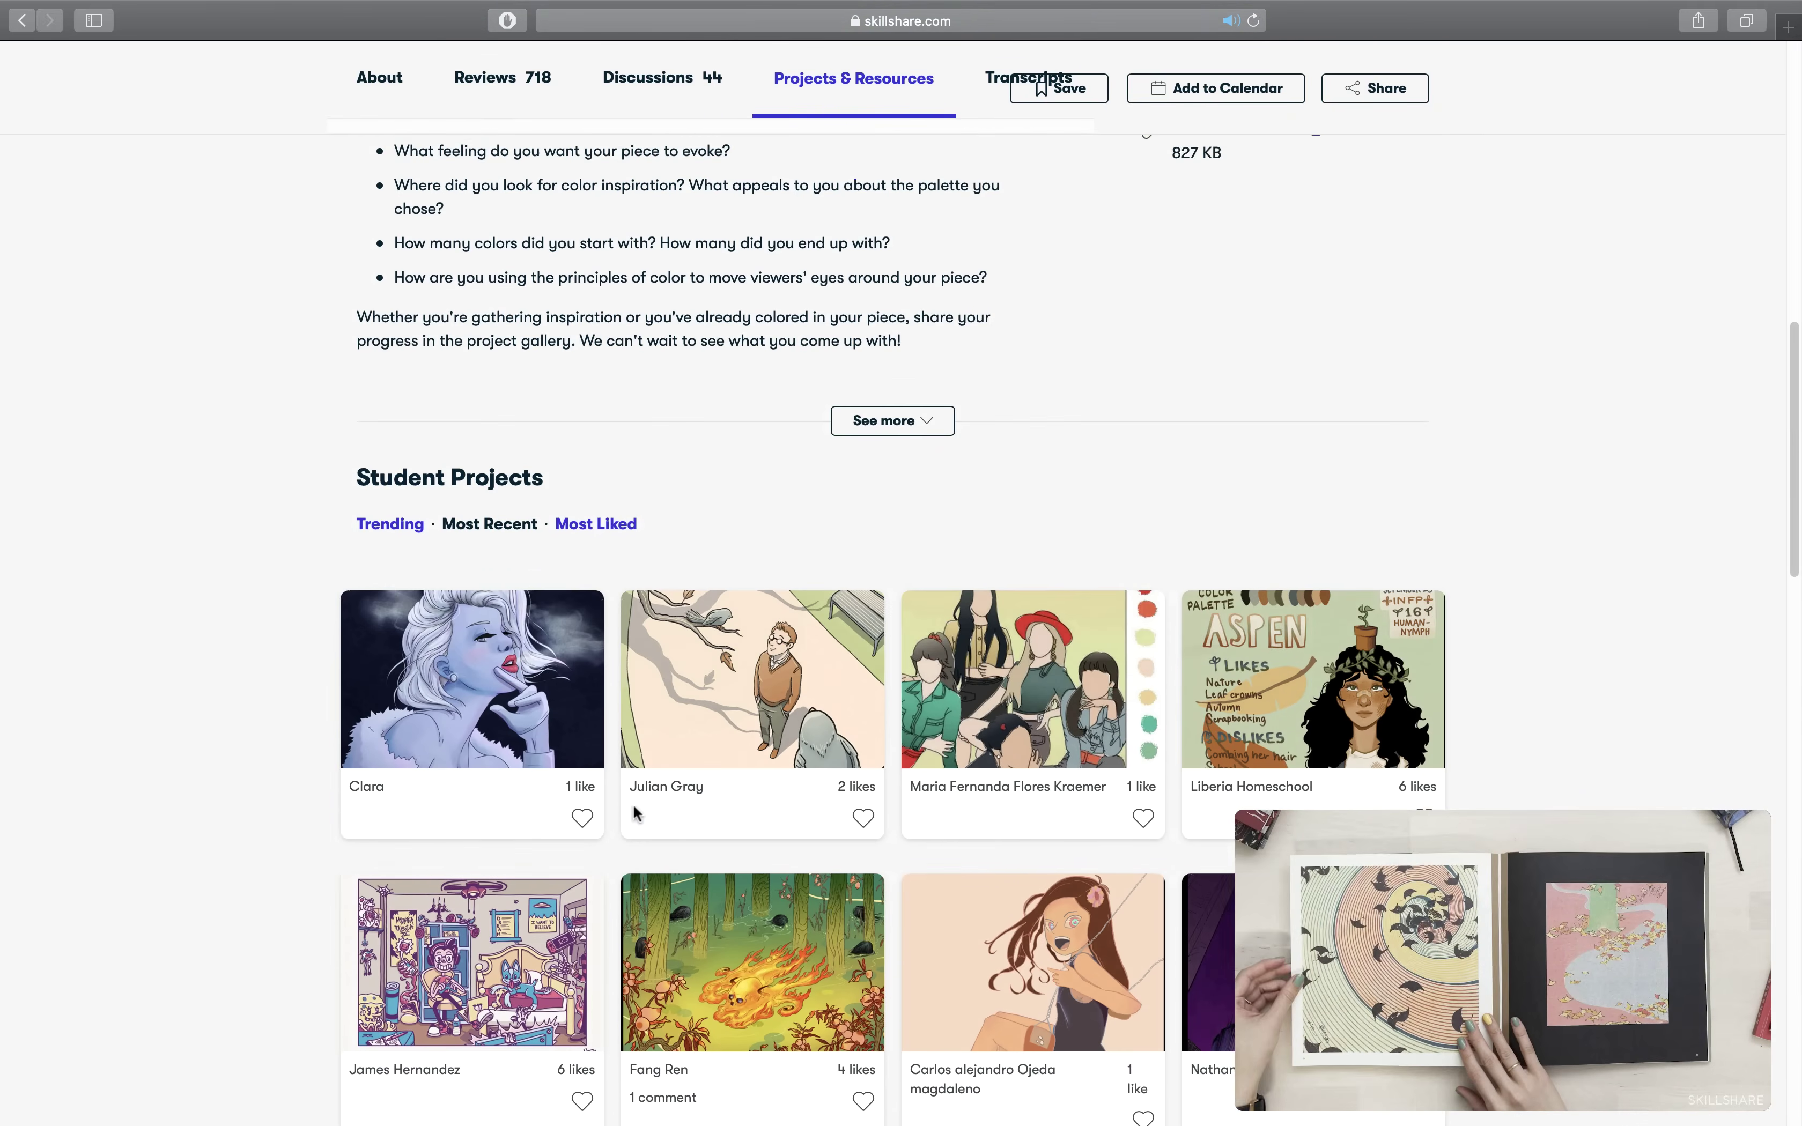
pyautogui.scroll(4, 634, 805)
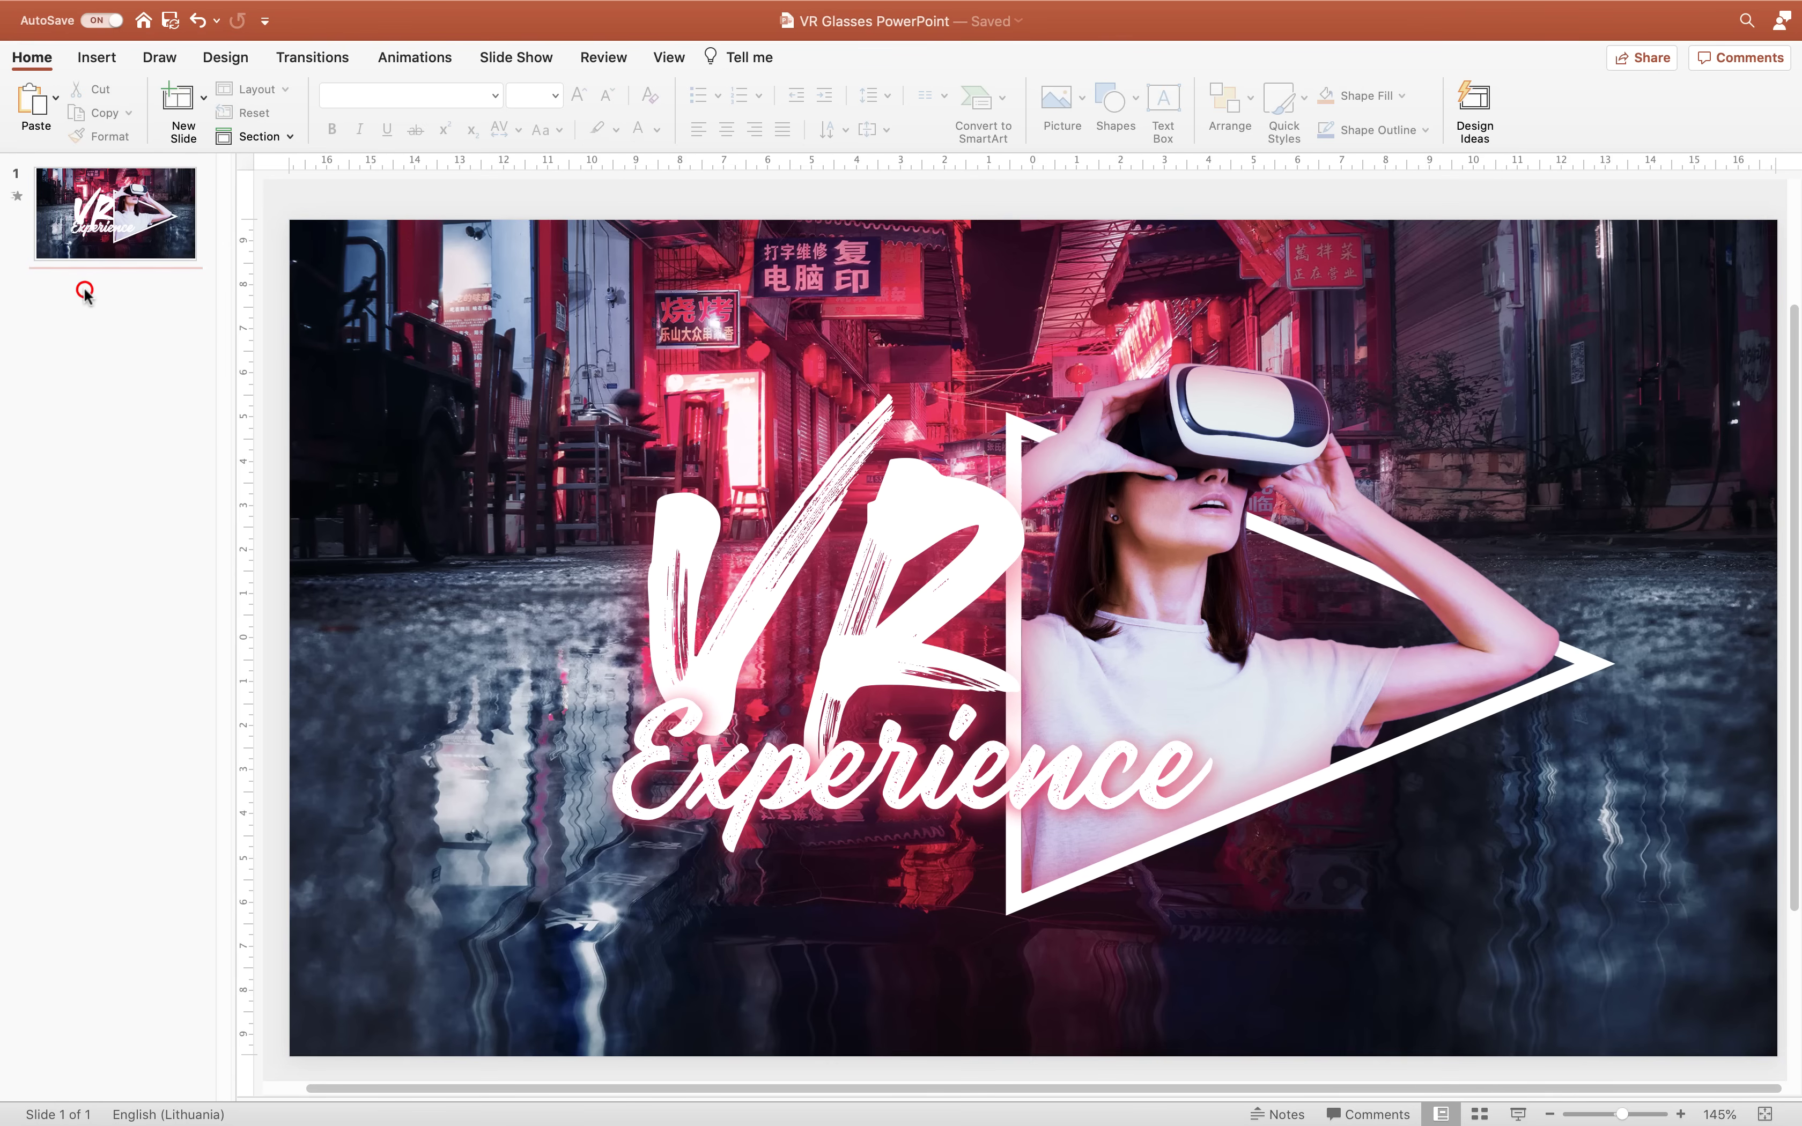
# - Add a Blank-layout second slide after the title slide, review slide 1, then return to slide 2
pyautogui.rightClick(86, 295)
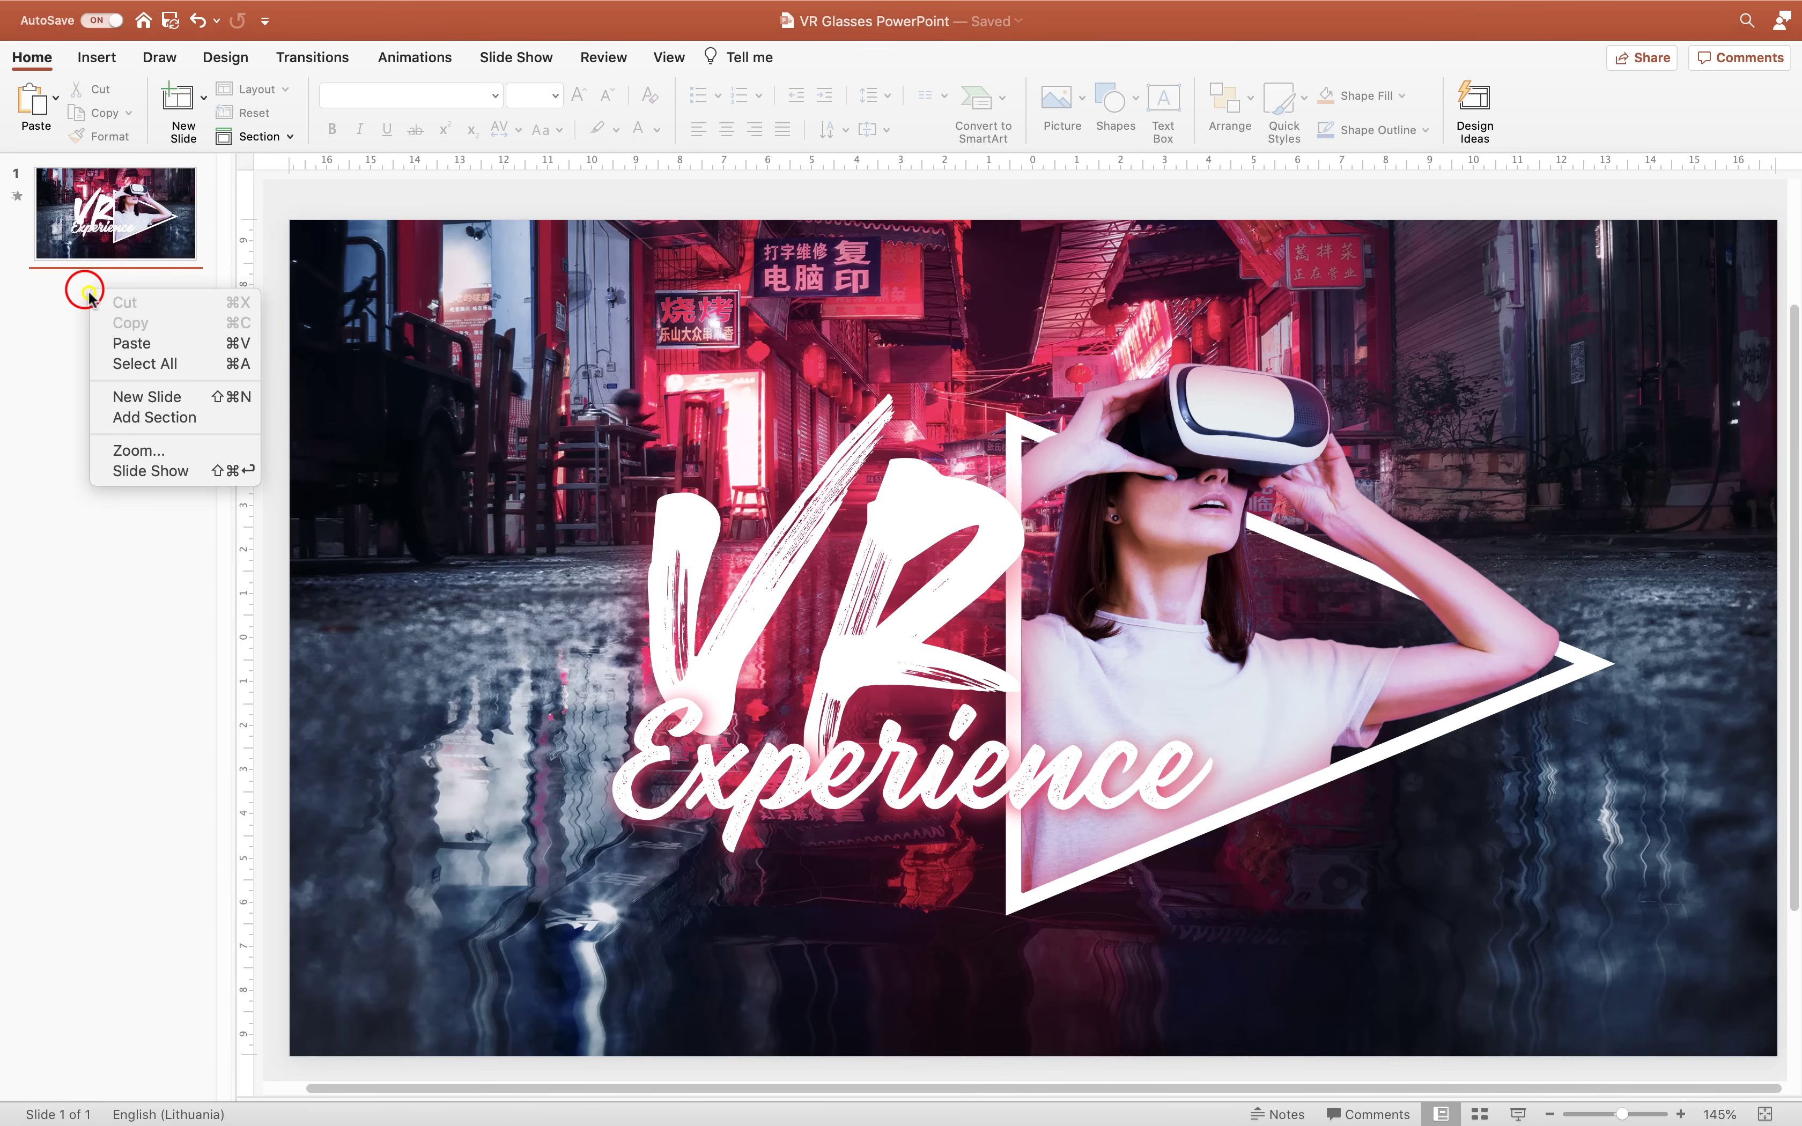
pyautogui.click(153, 399)
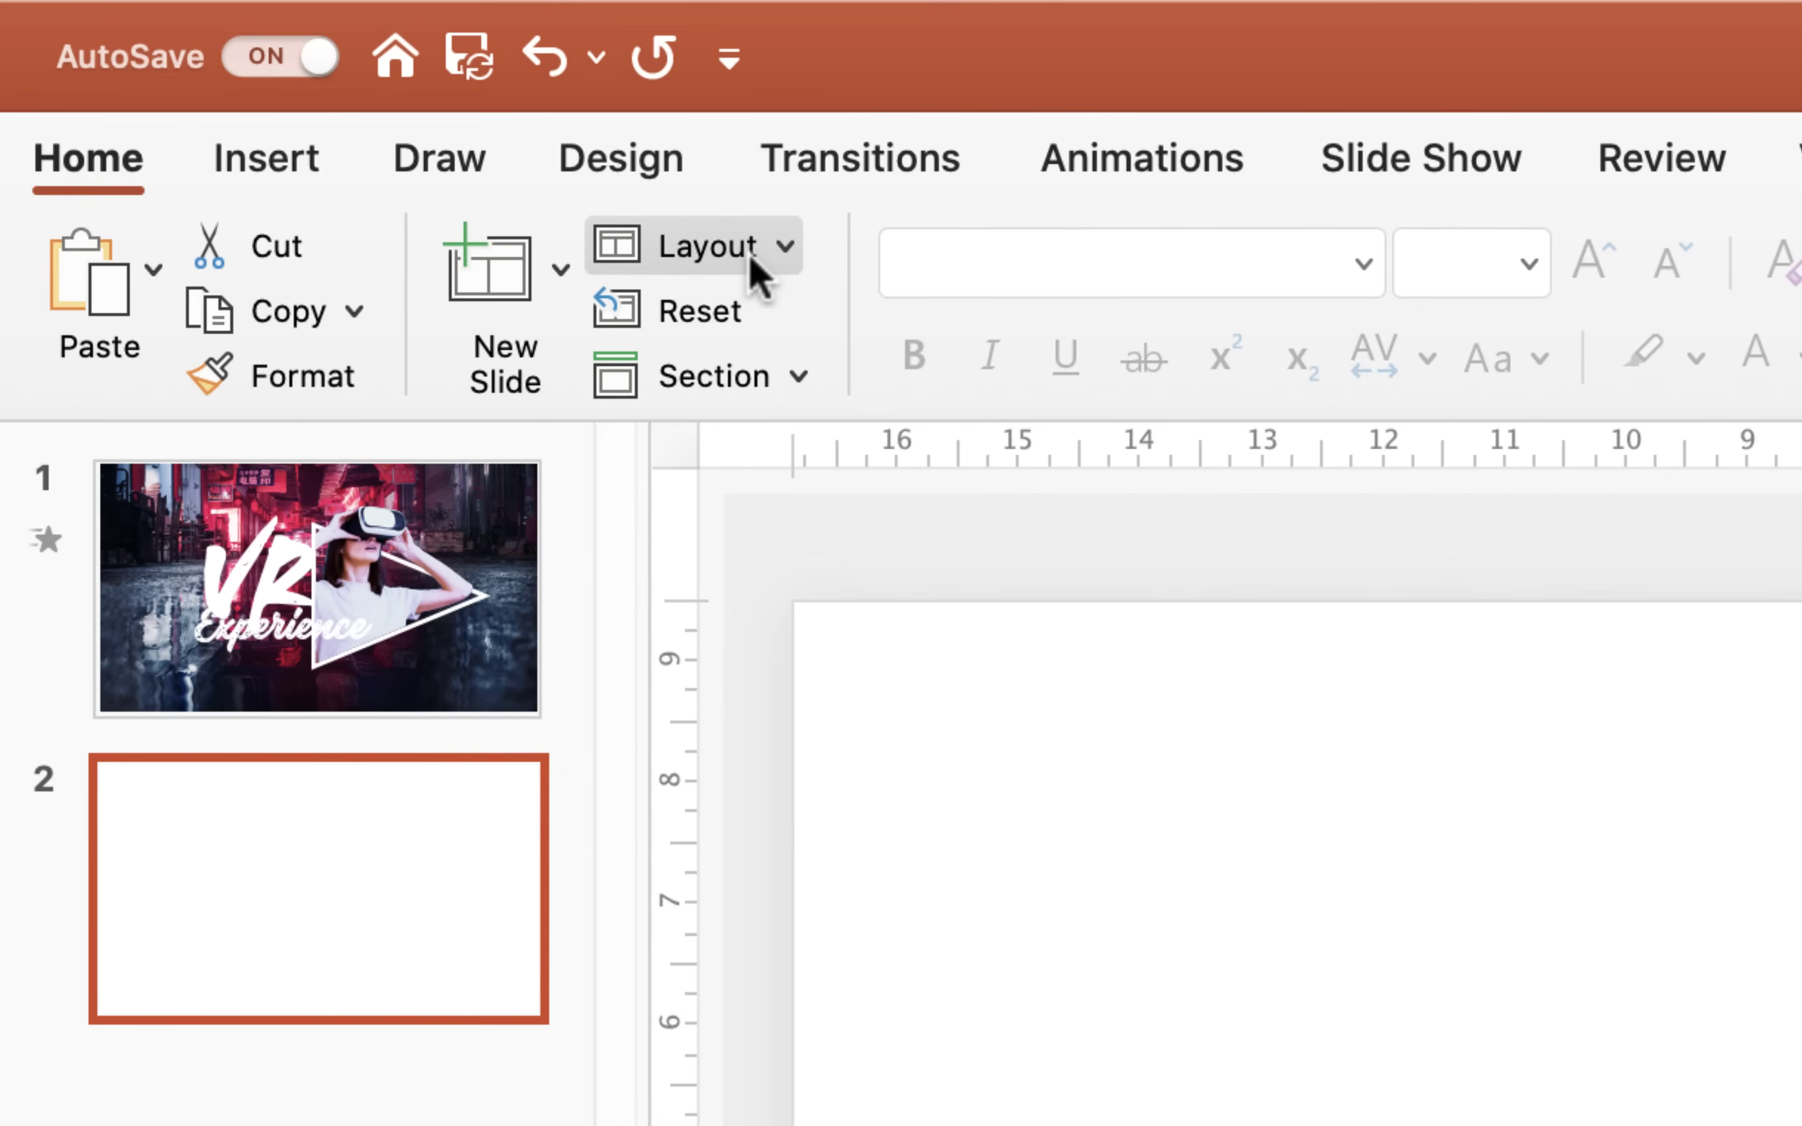
pyautogui.click(752, 253)
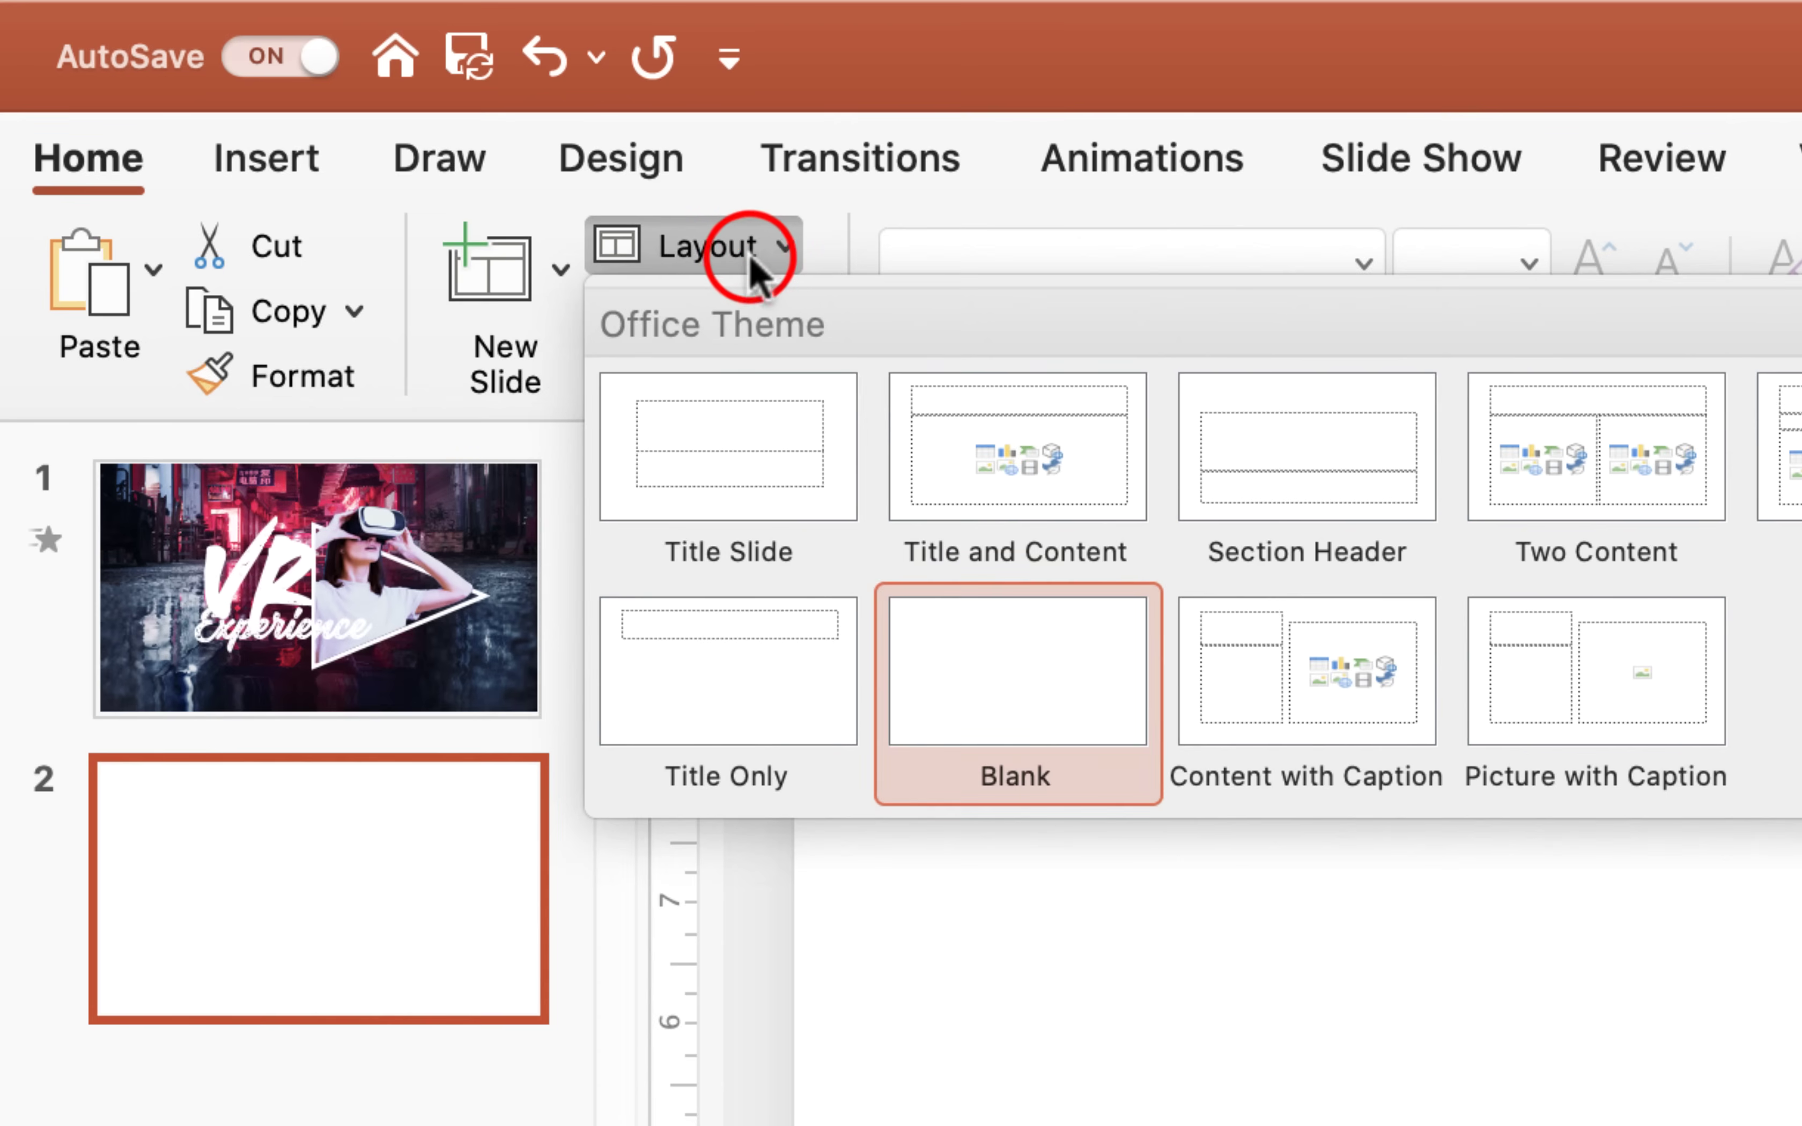
pyautogui.click(1058, 715)
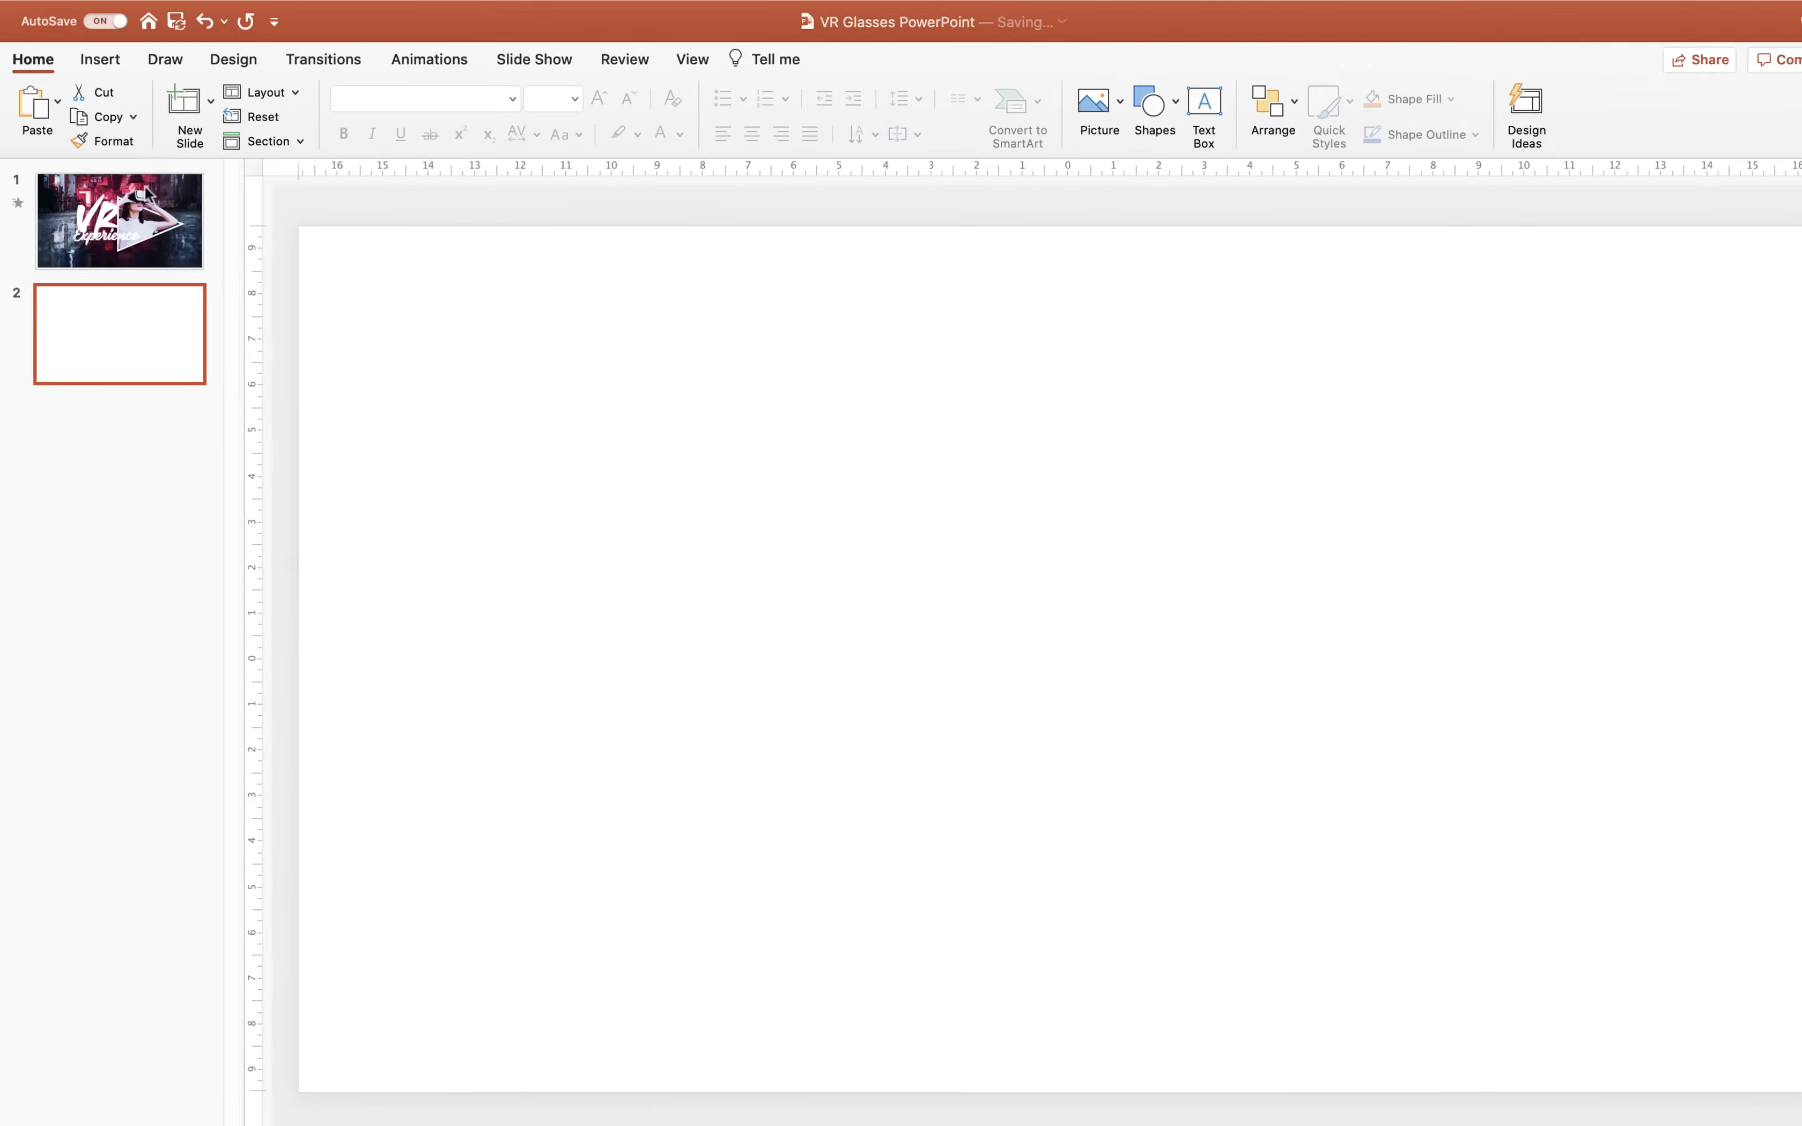
pyautogui.click(144, 186)
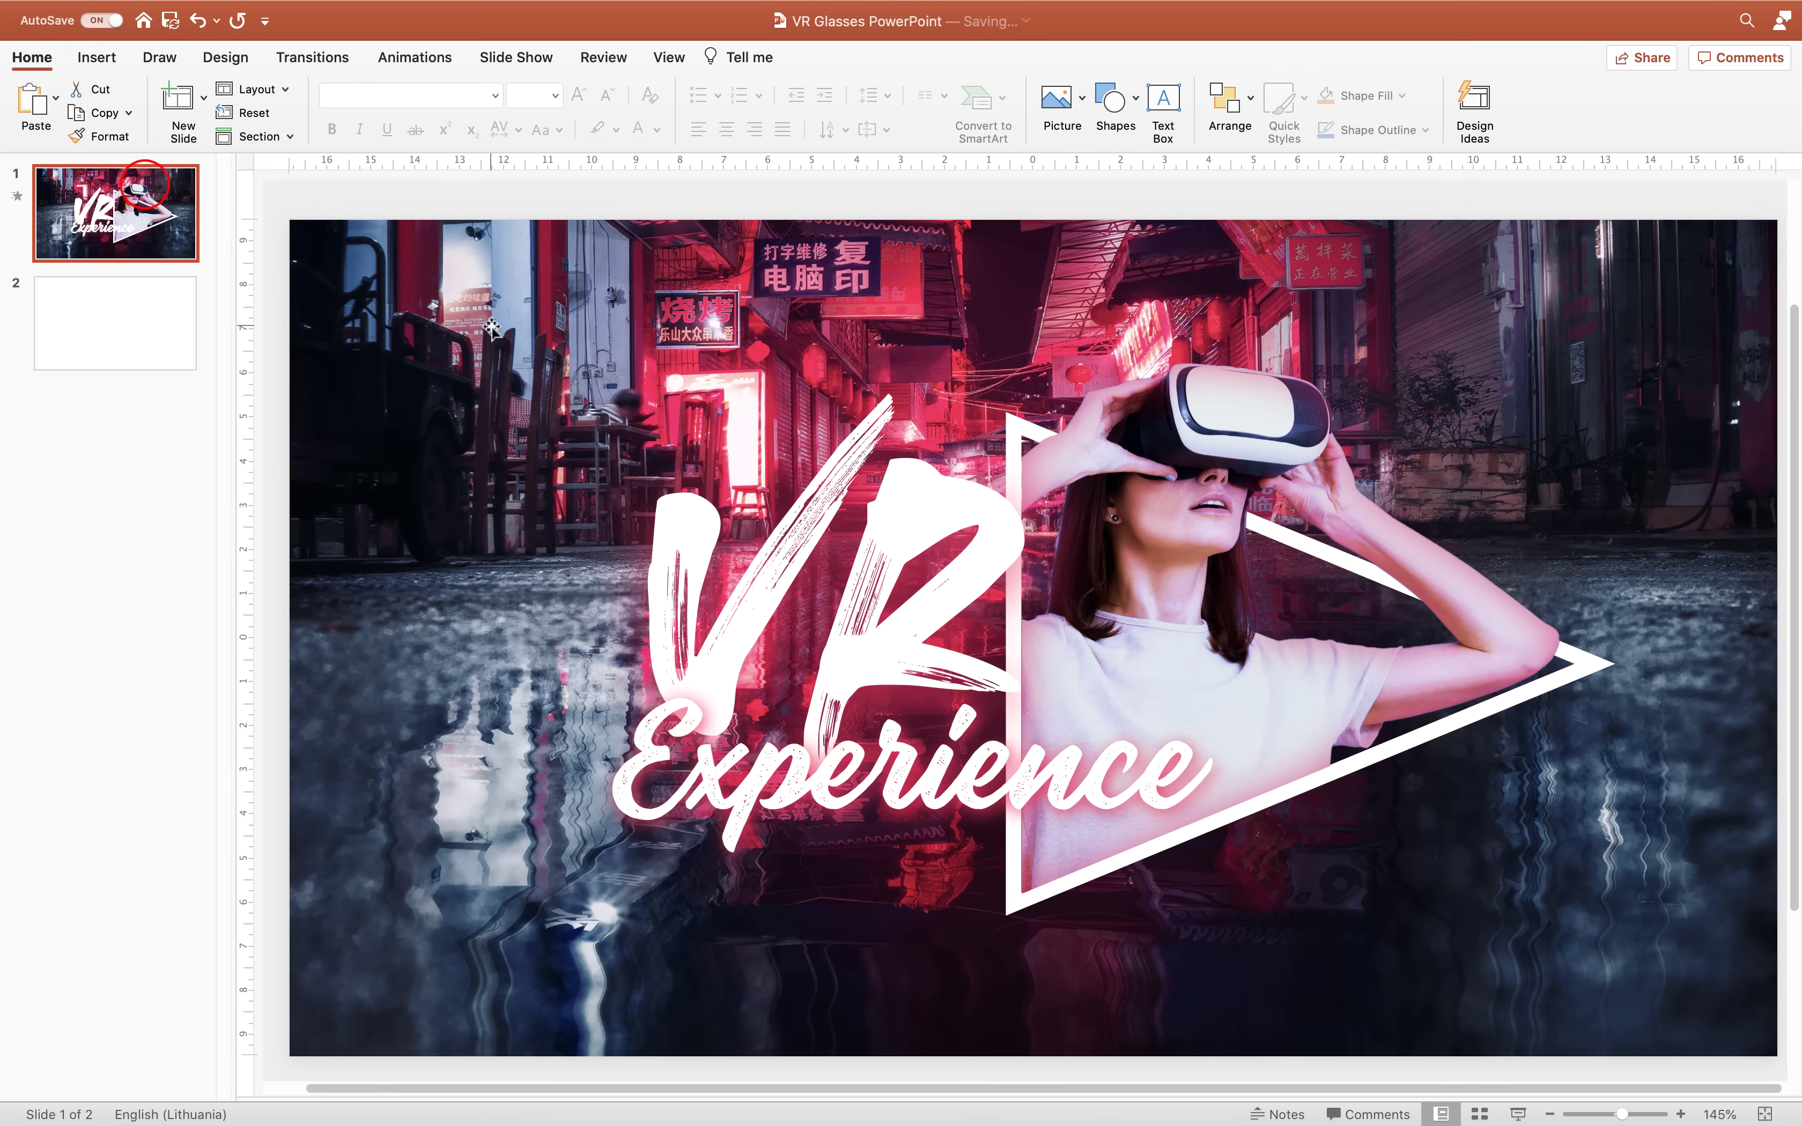
pyautogui.click(90, 320)
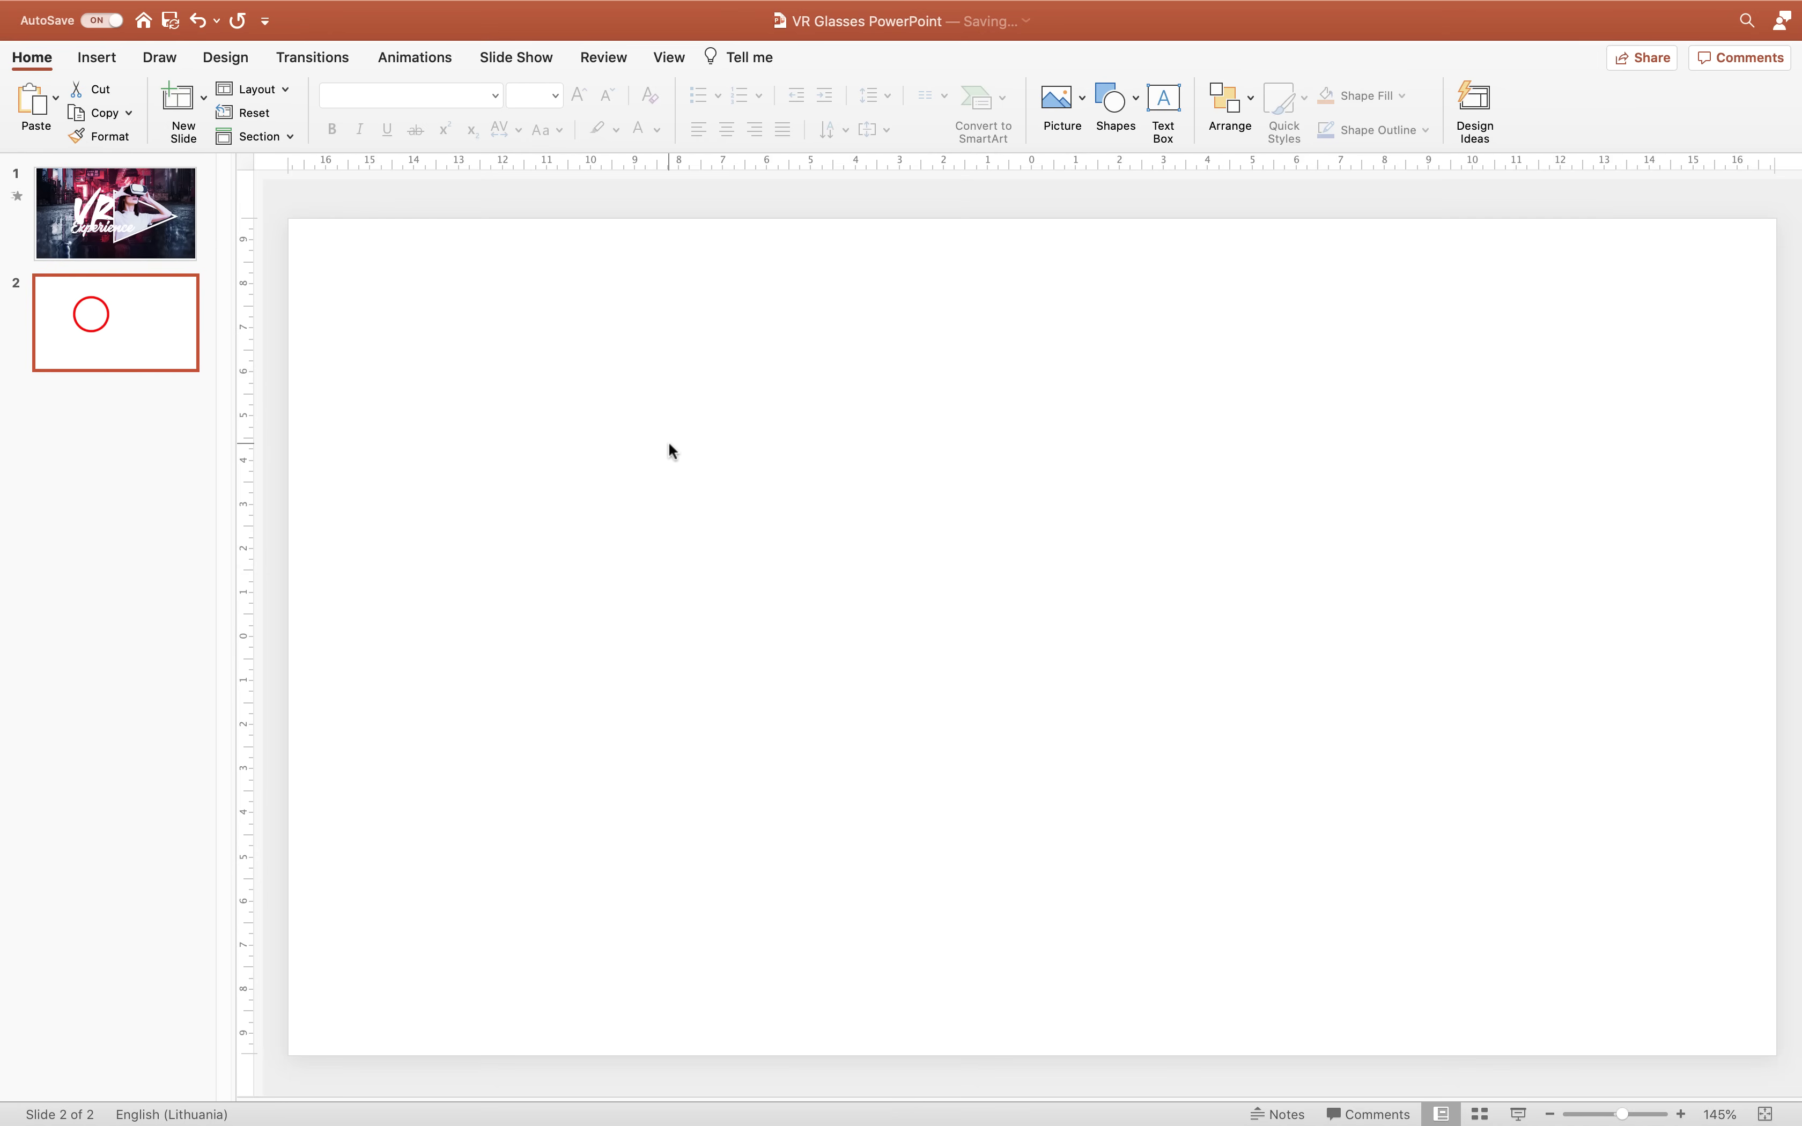
# - Copy the Unsplash neon alley image in the browser and paste it onto PowerPoint's slide 2
pyautogui.hotkey('ctrl', 'Right')
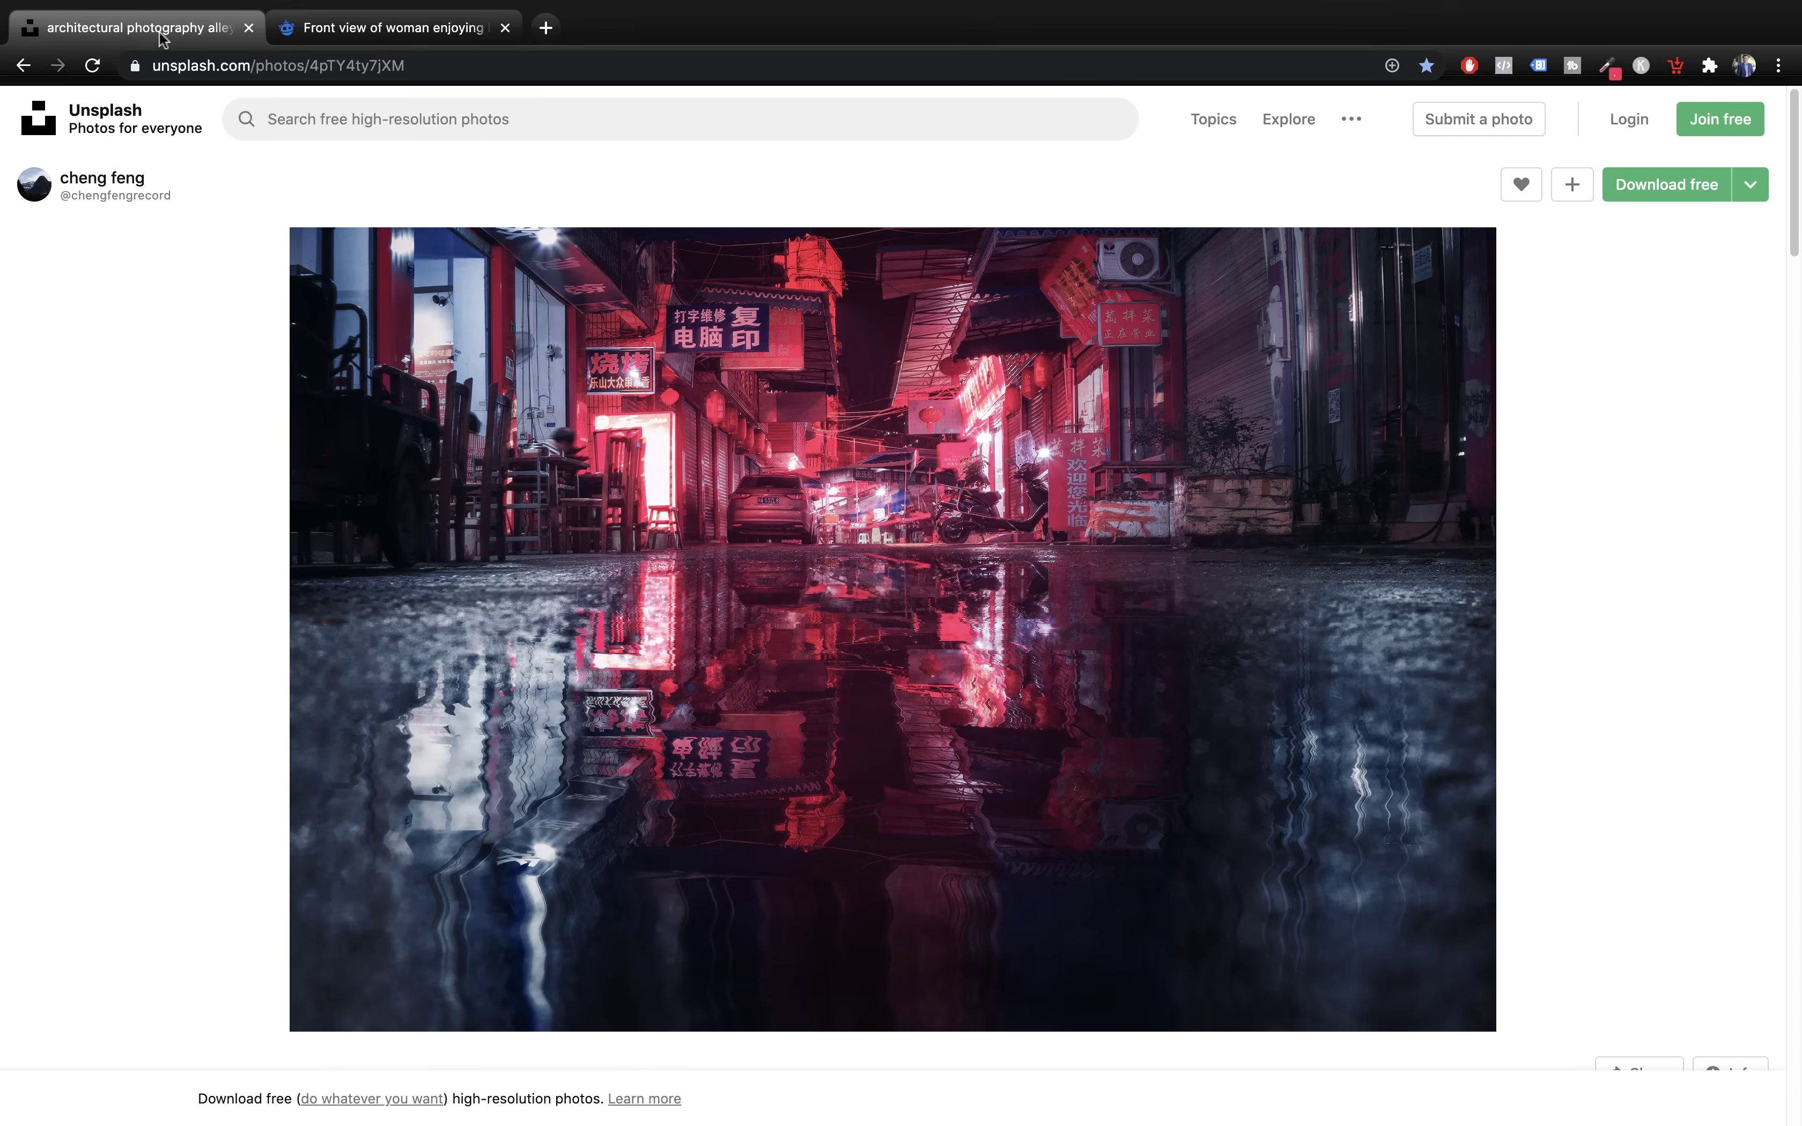
pyautogui.click(441, 57)
pyautogui.rightClick(742, 509)
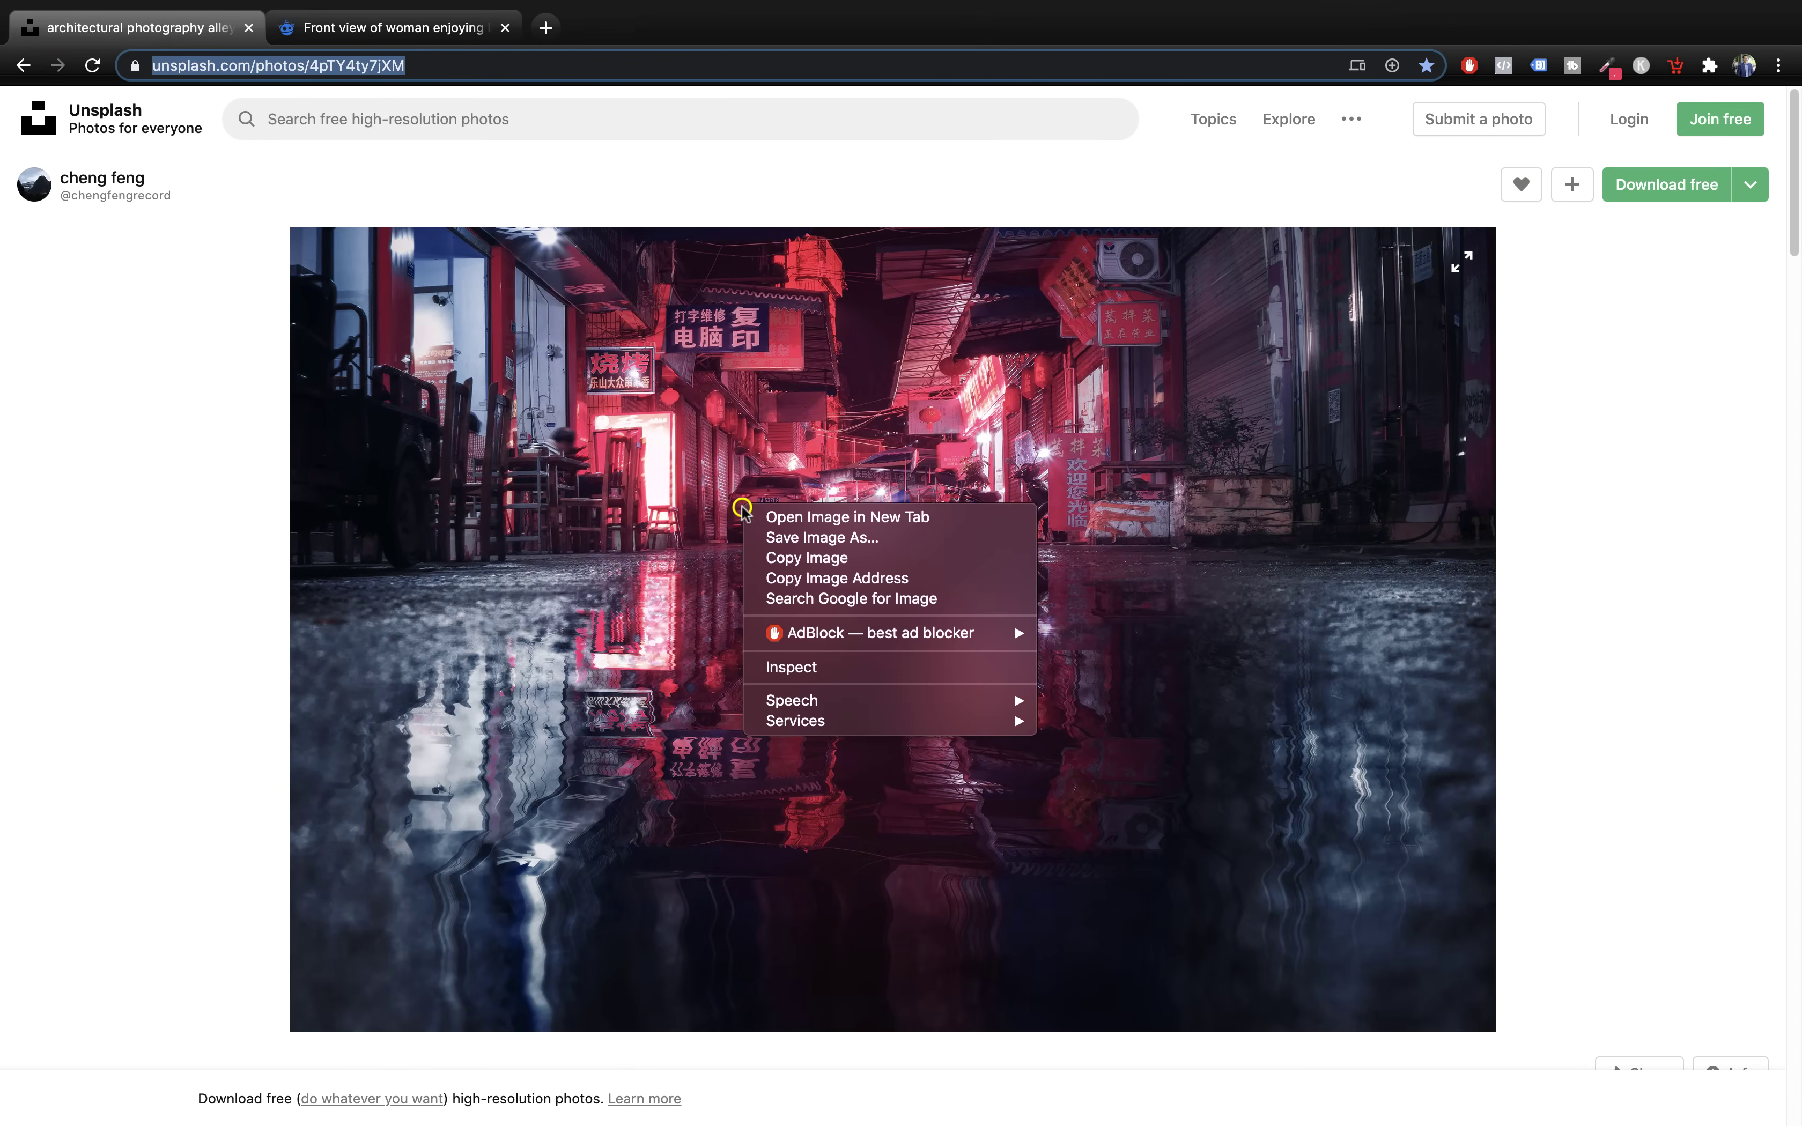
pyautogui.click(806, 557)
pyautogui.hotkey('ctrl', 'Left')
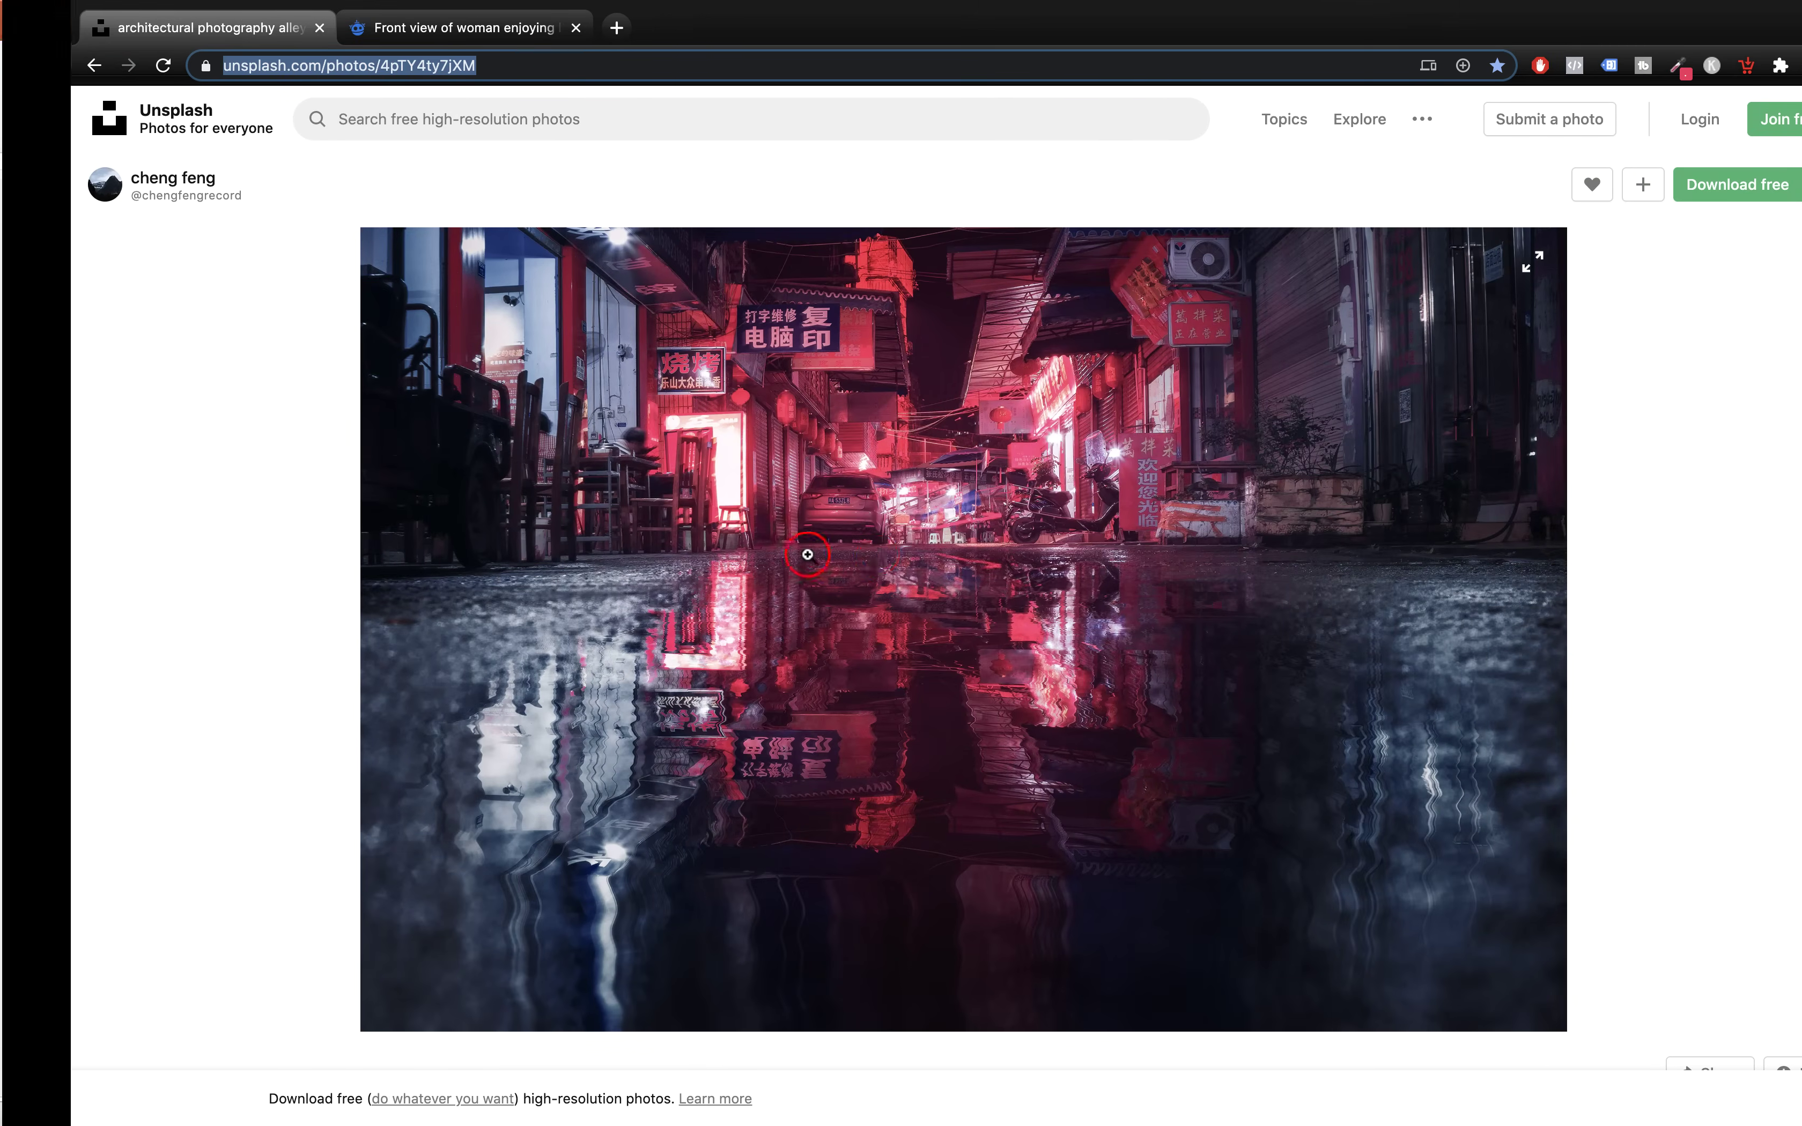
pyautogui.click(817, 536)
pyautogui.press('super+v')
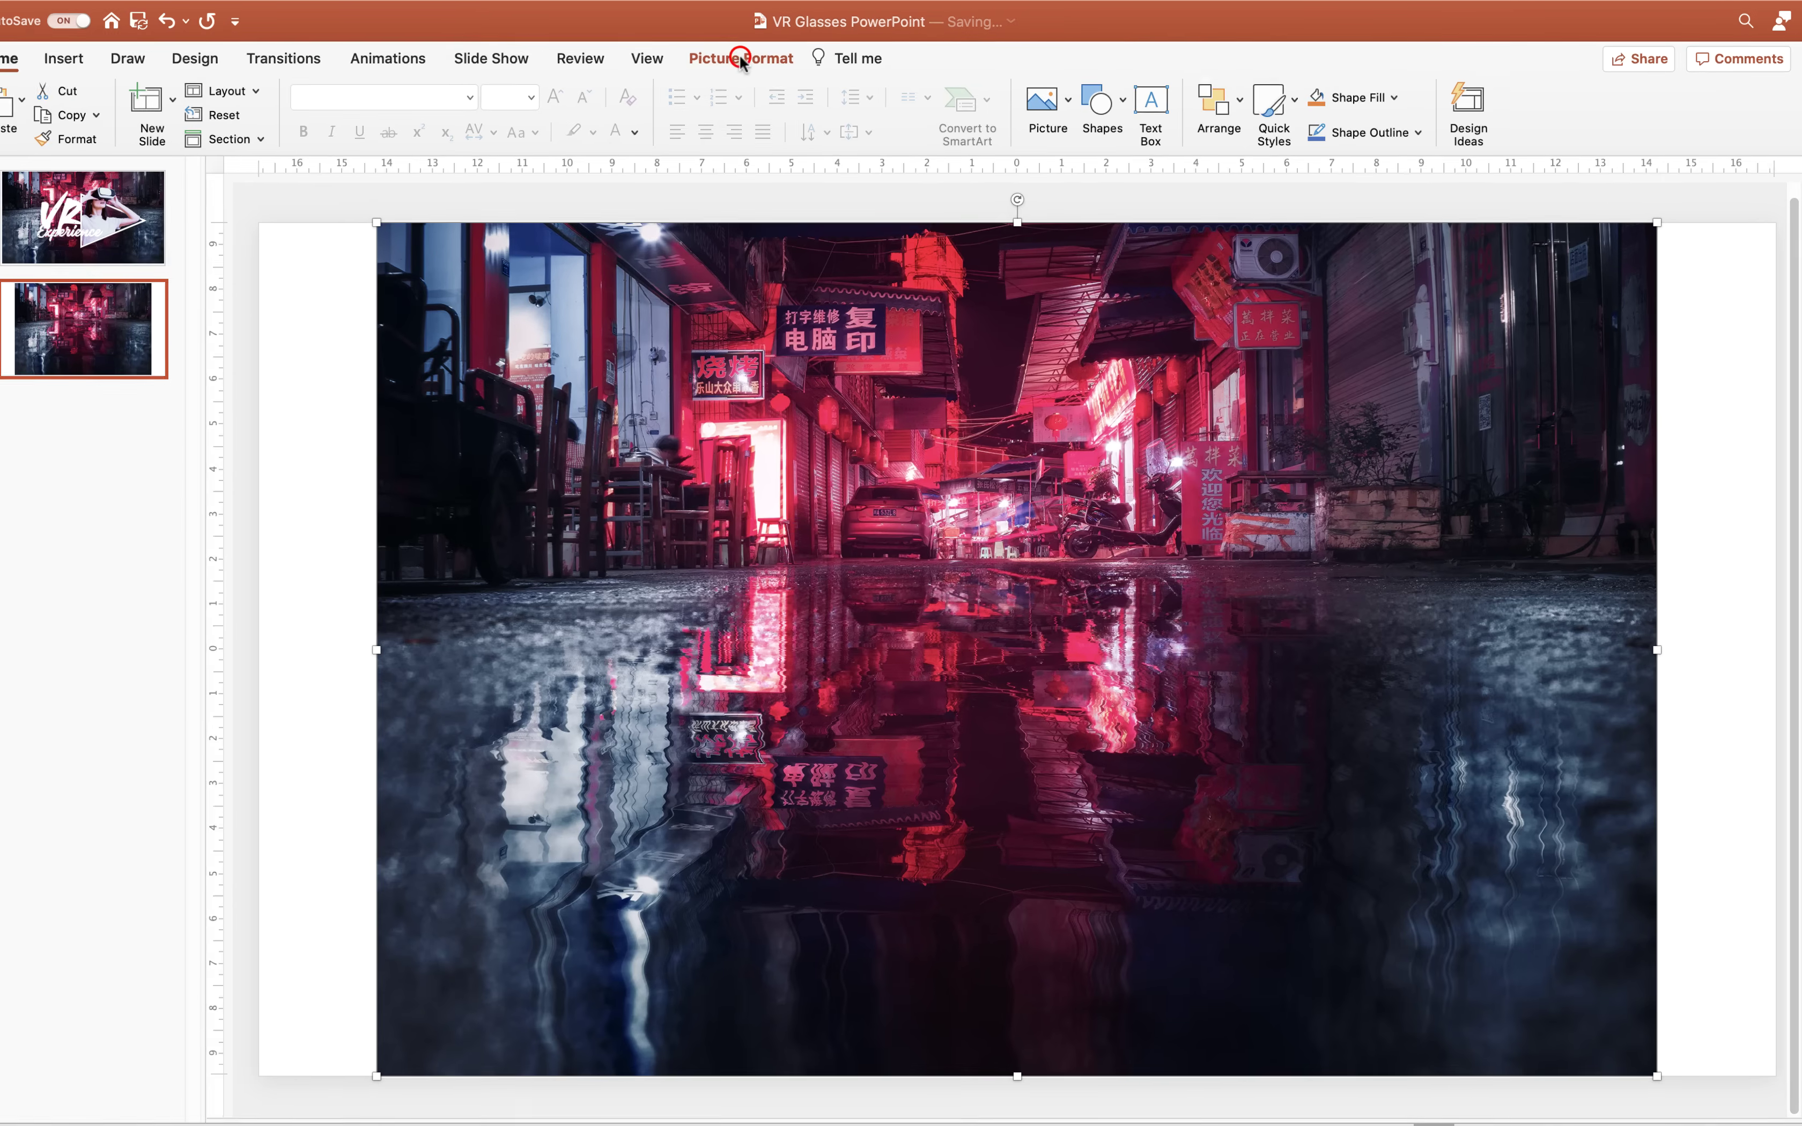
# - Crop the pasted alley photo to a 16:9 aspect ratio
pyautogui.click(760, 60)
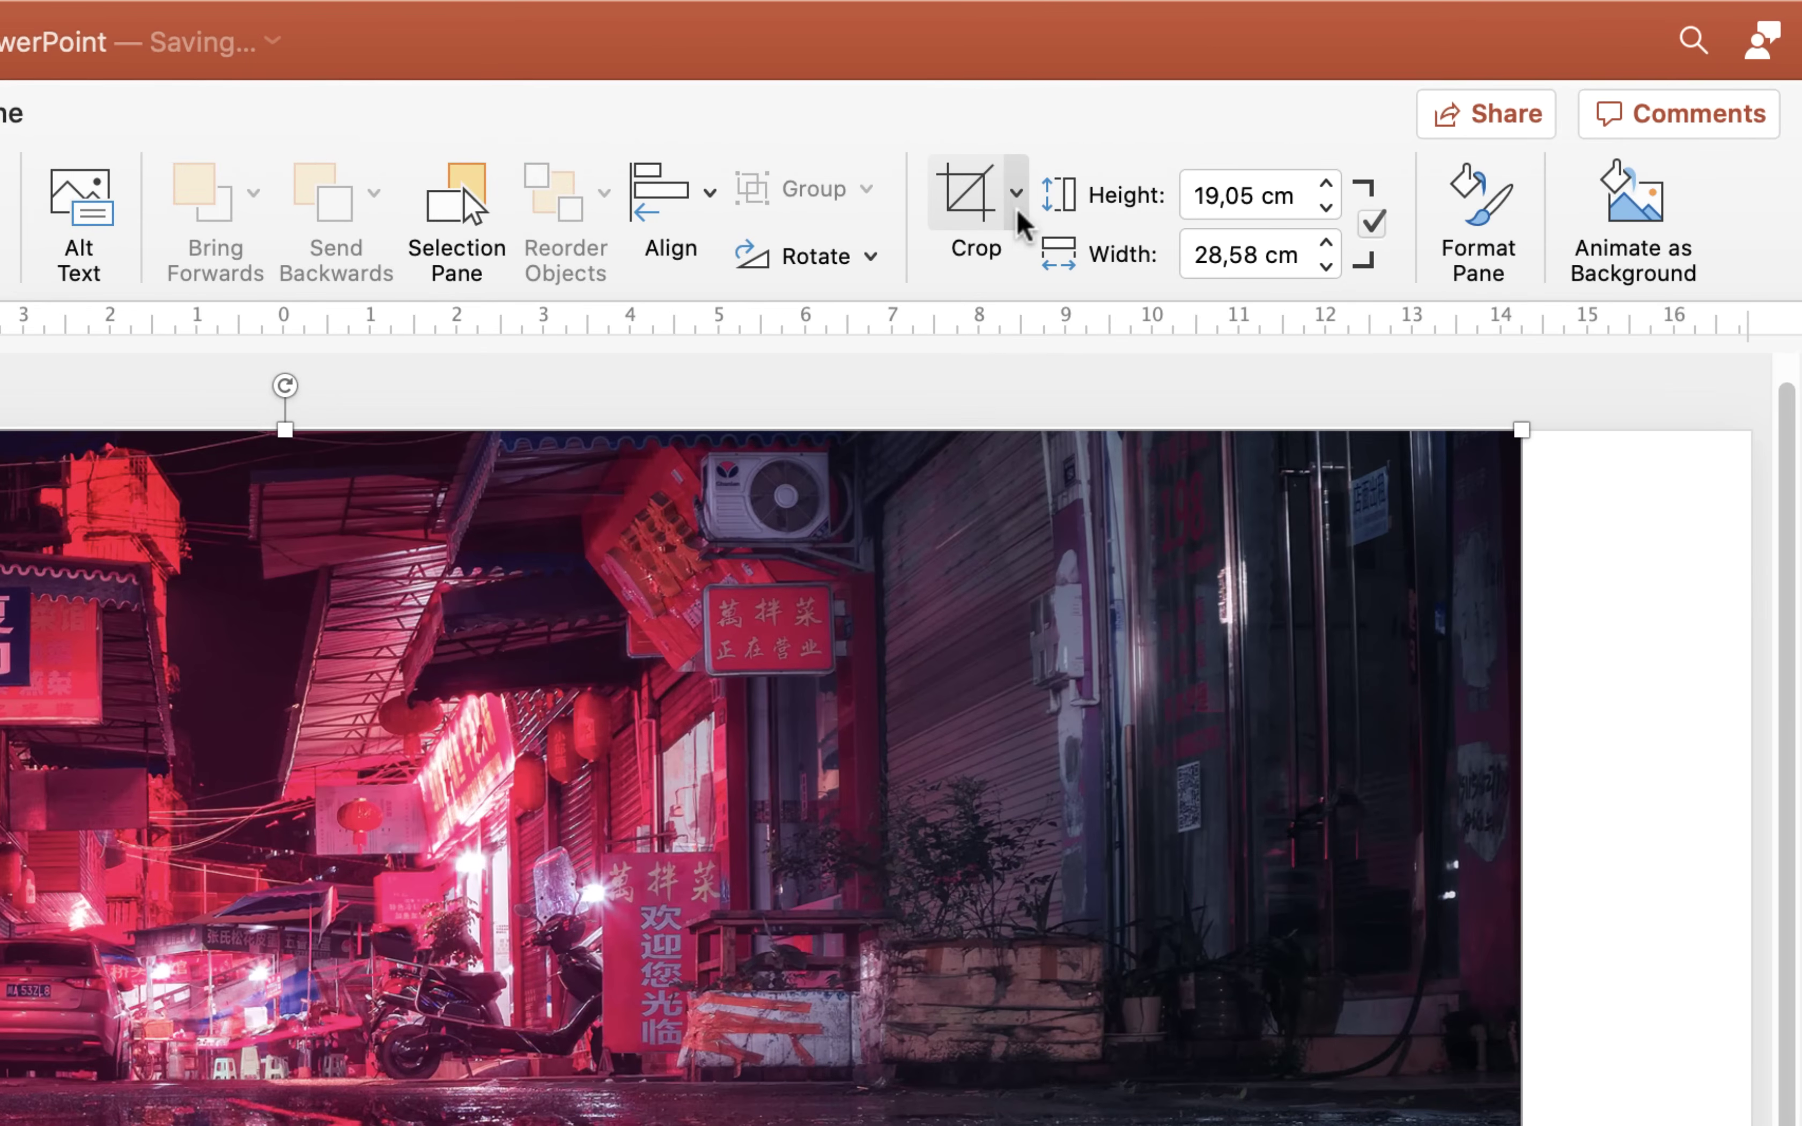
pyautogui.click(1403, 100)
pyautogui.moveTo(1110, 370)
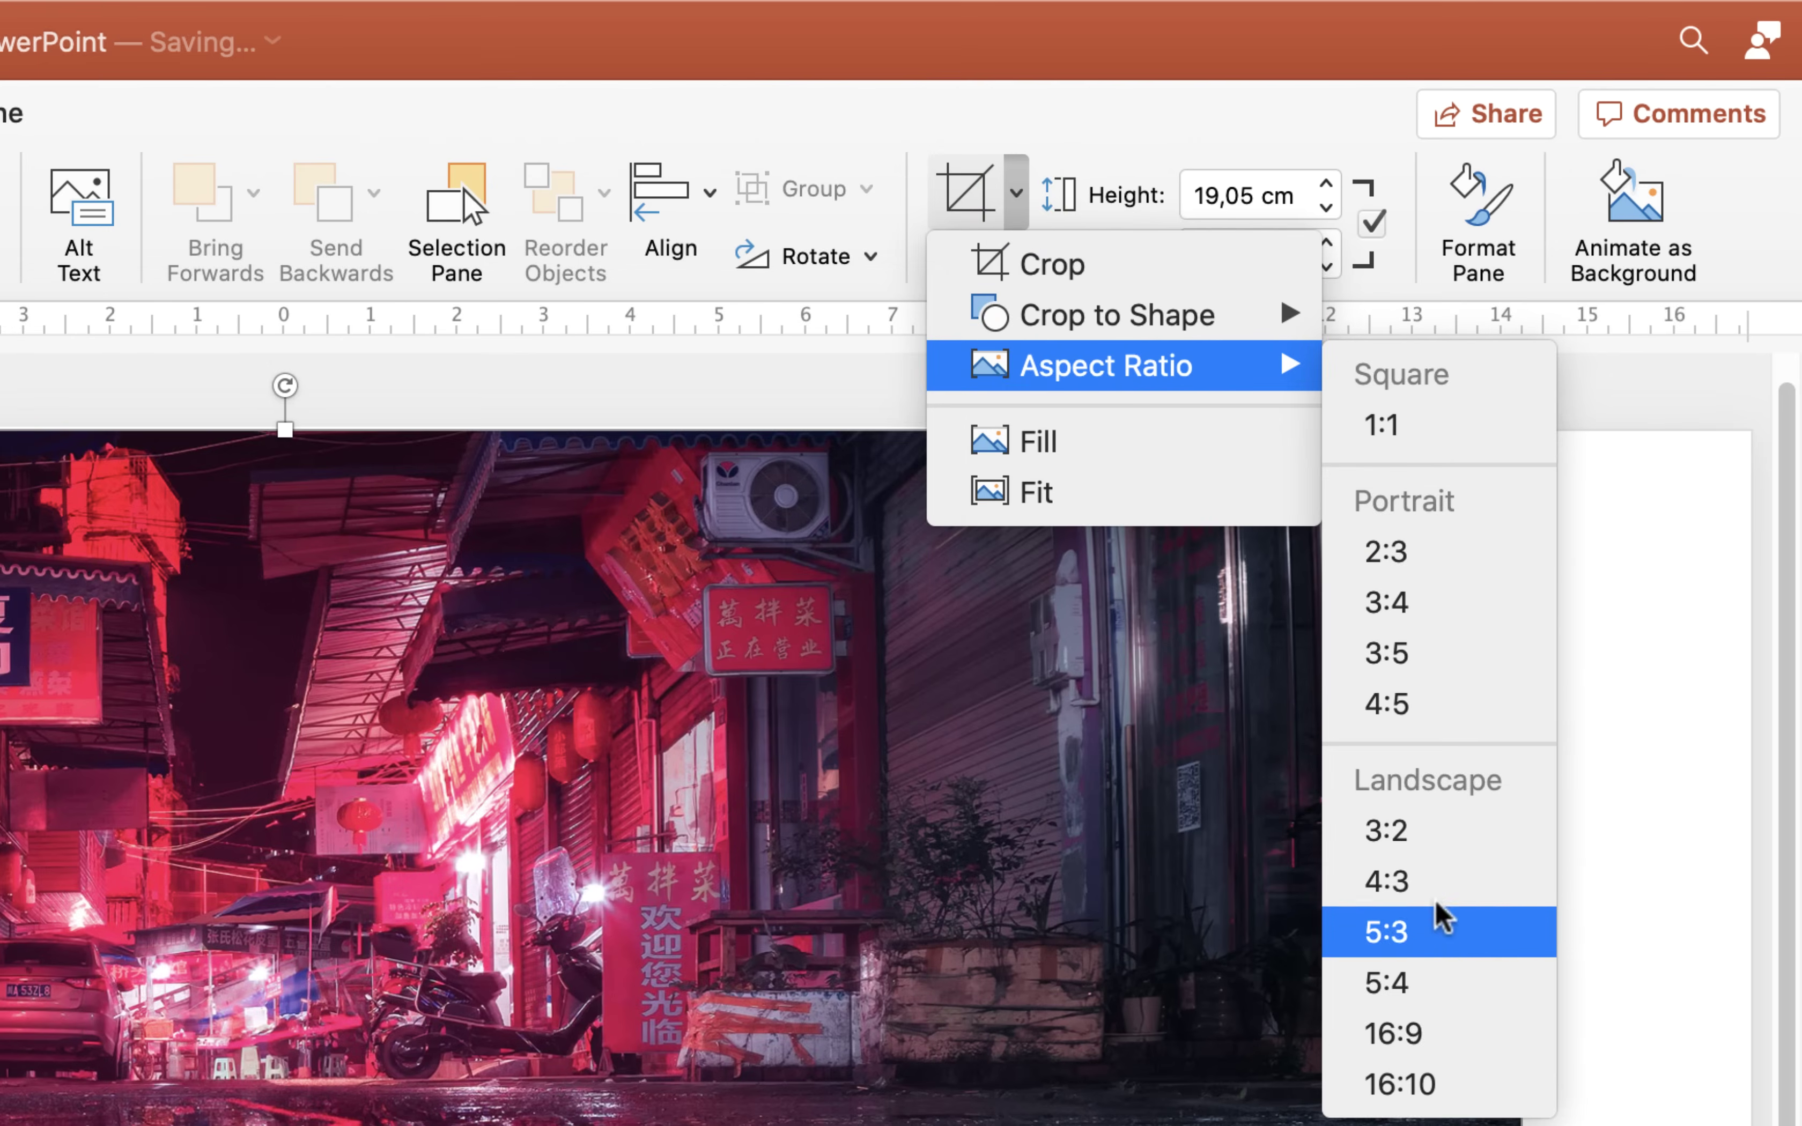
pyautogui.click(1441, 1036)
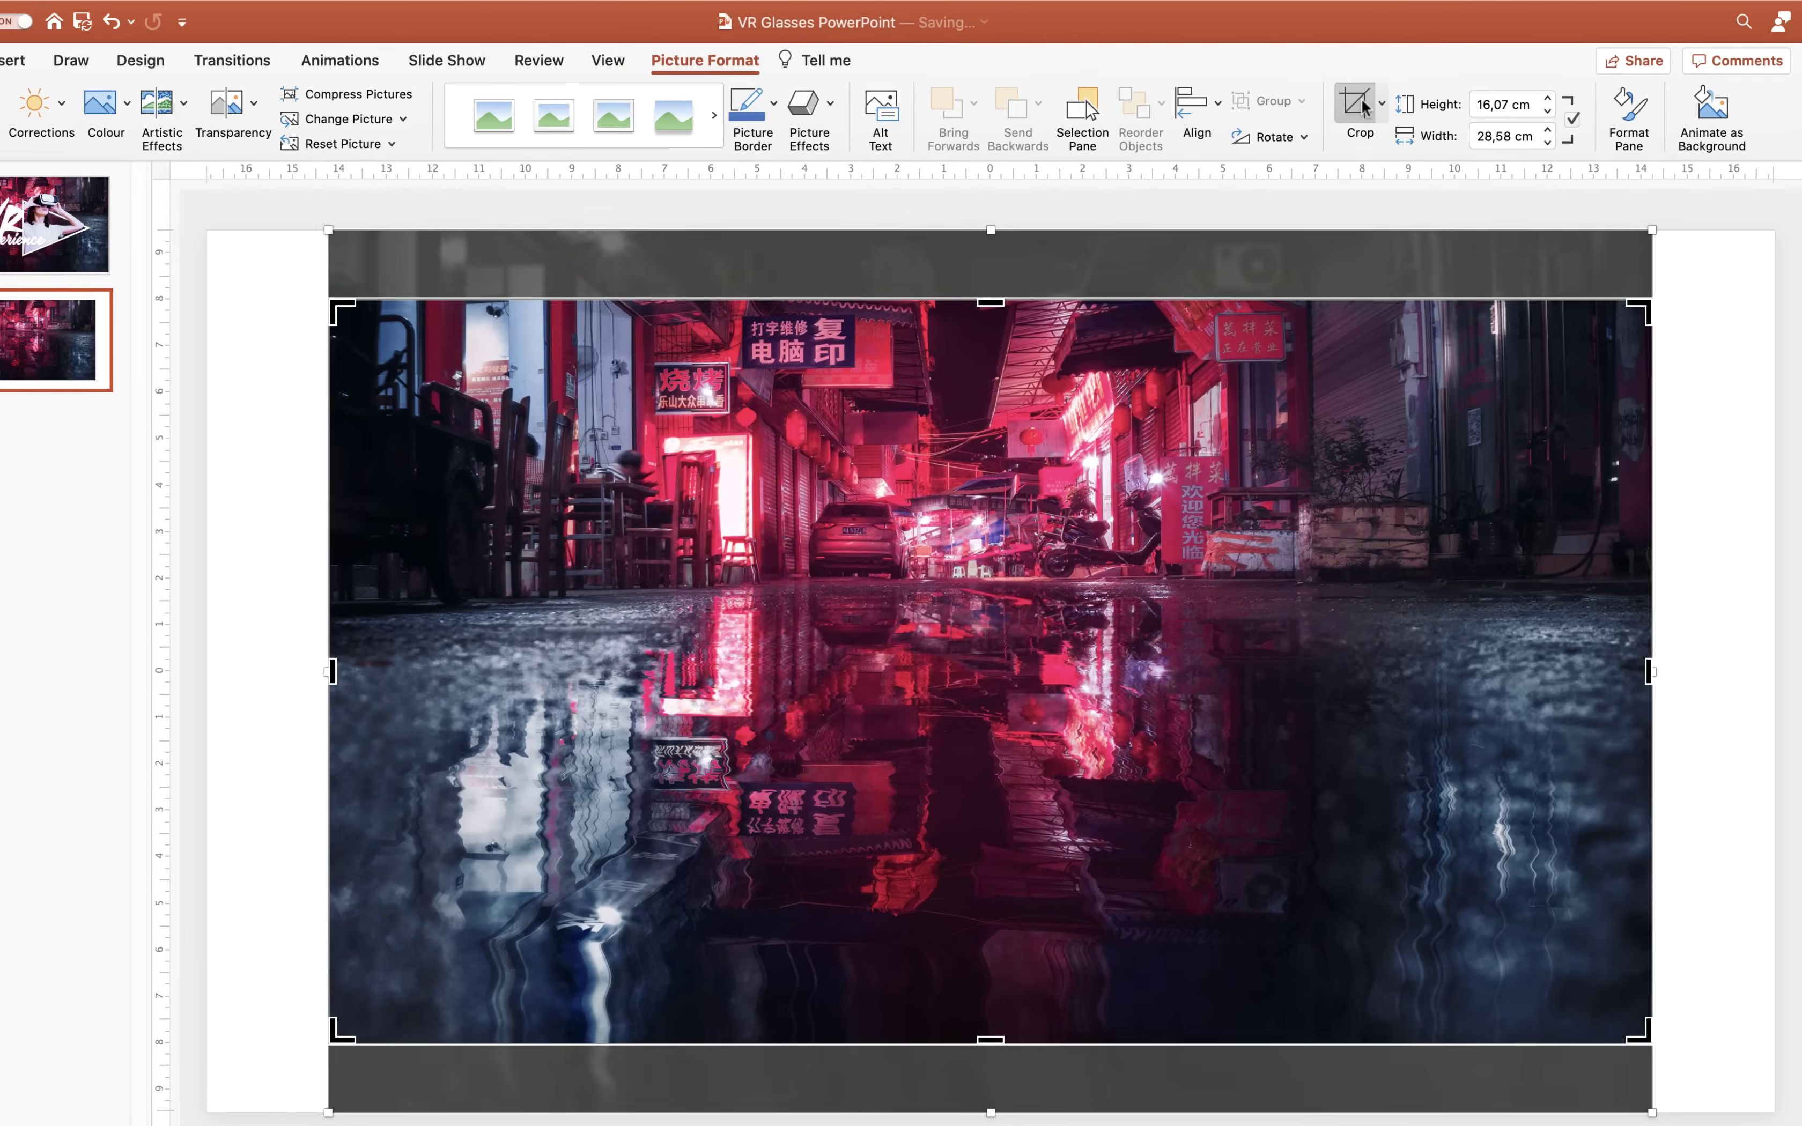
pyautogui.click(966, 191)
# - Align the photo to the slide's left and top edges and enlarge it to 19,05 × 33,87 cm
pyautogui.click(1232, 101)
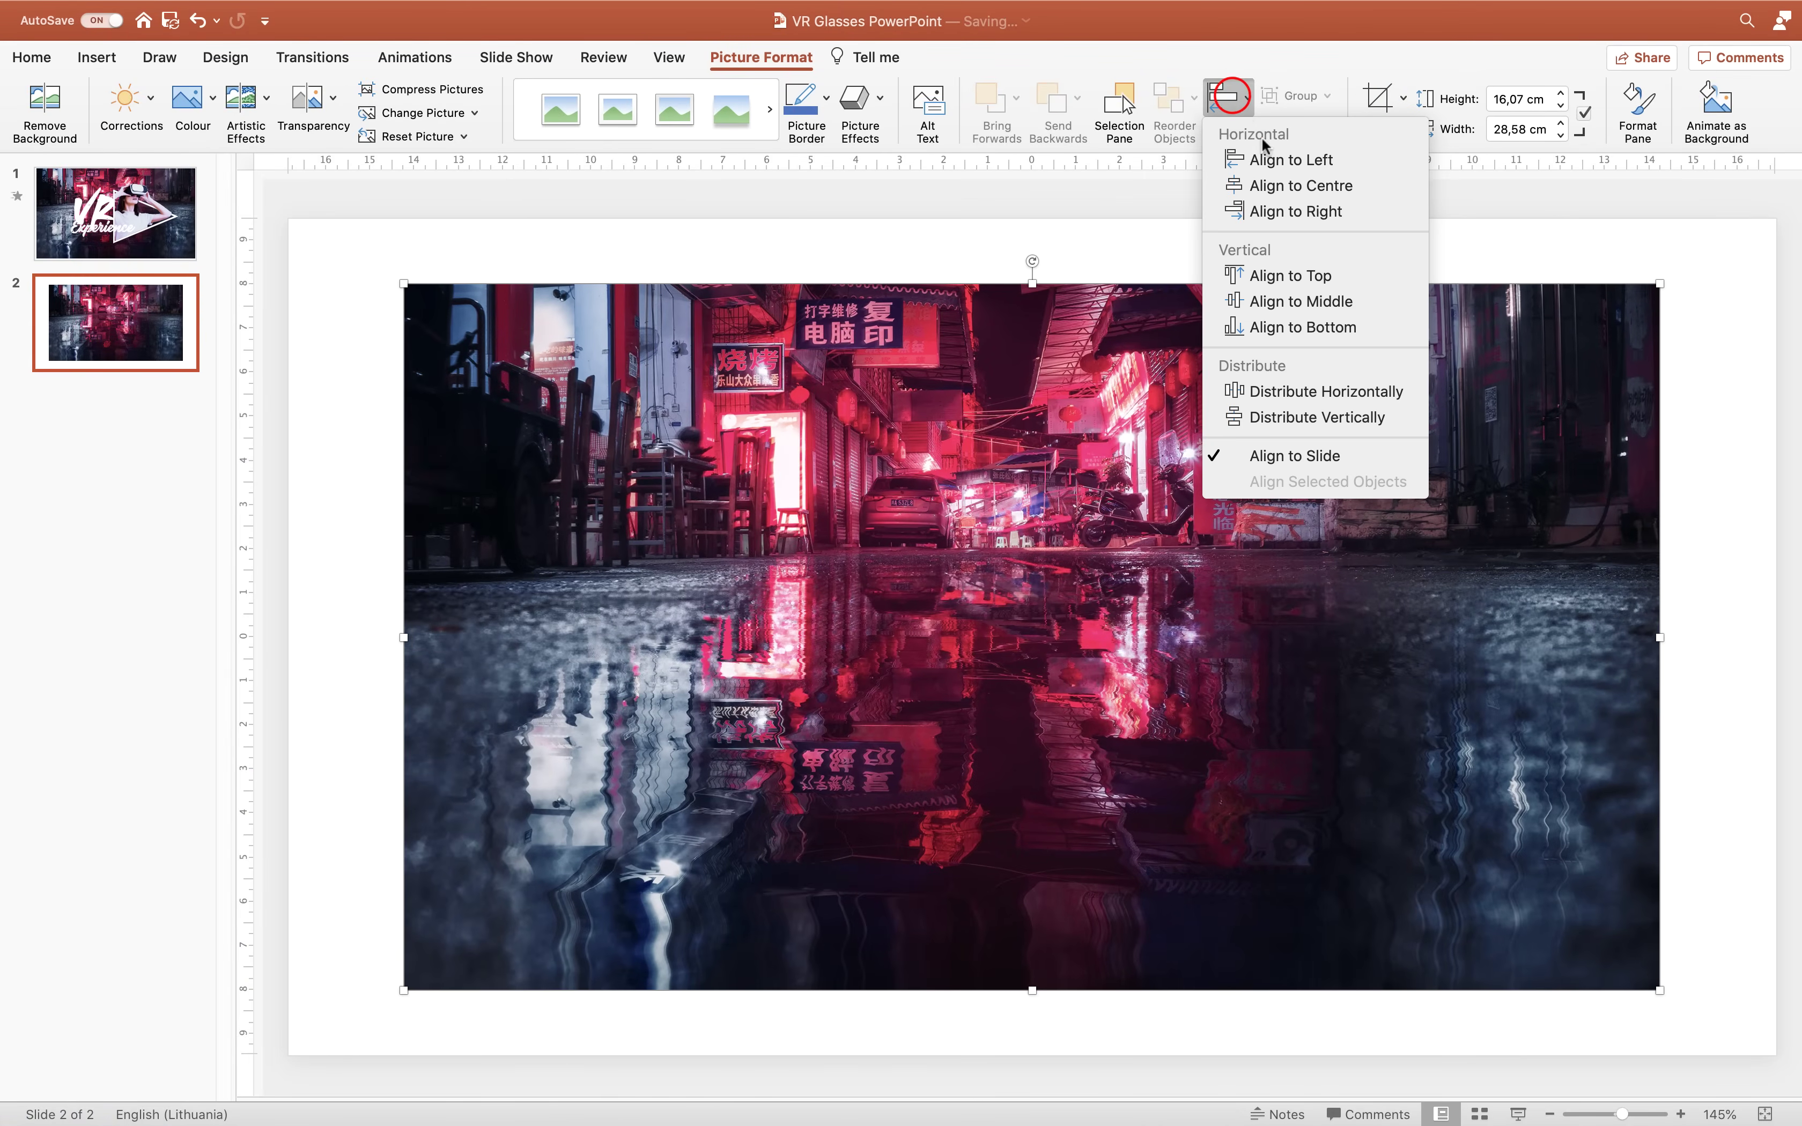
pyautogui.click(1275, 160)
pyautogui.click(1233, 98)
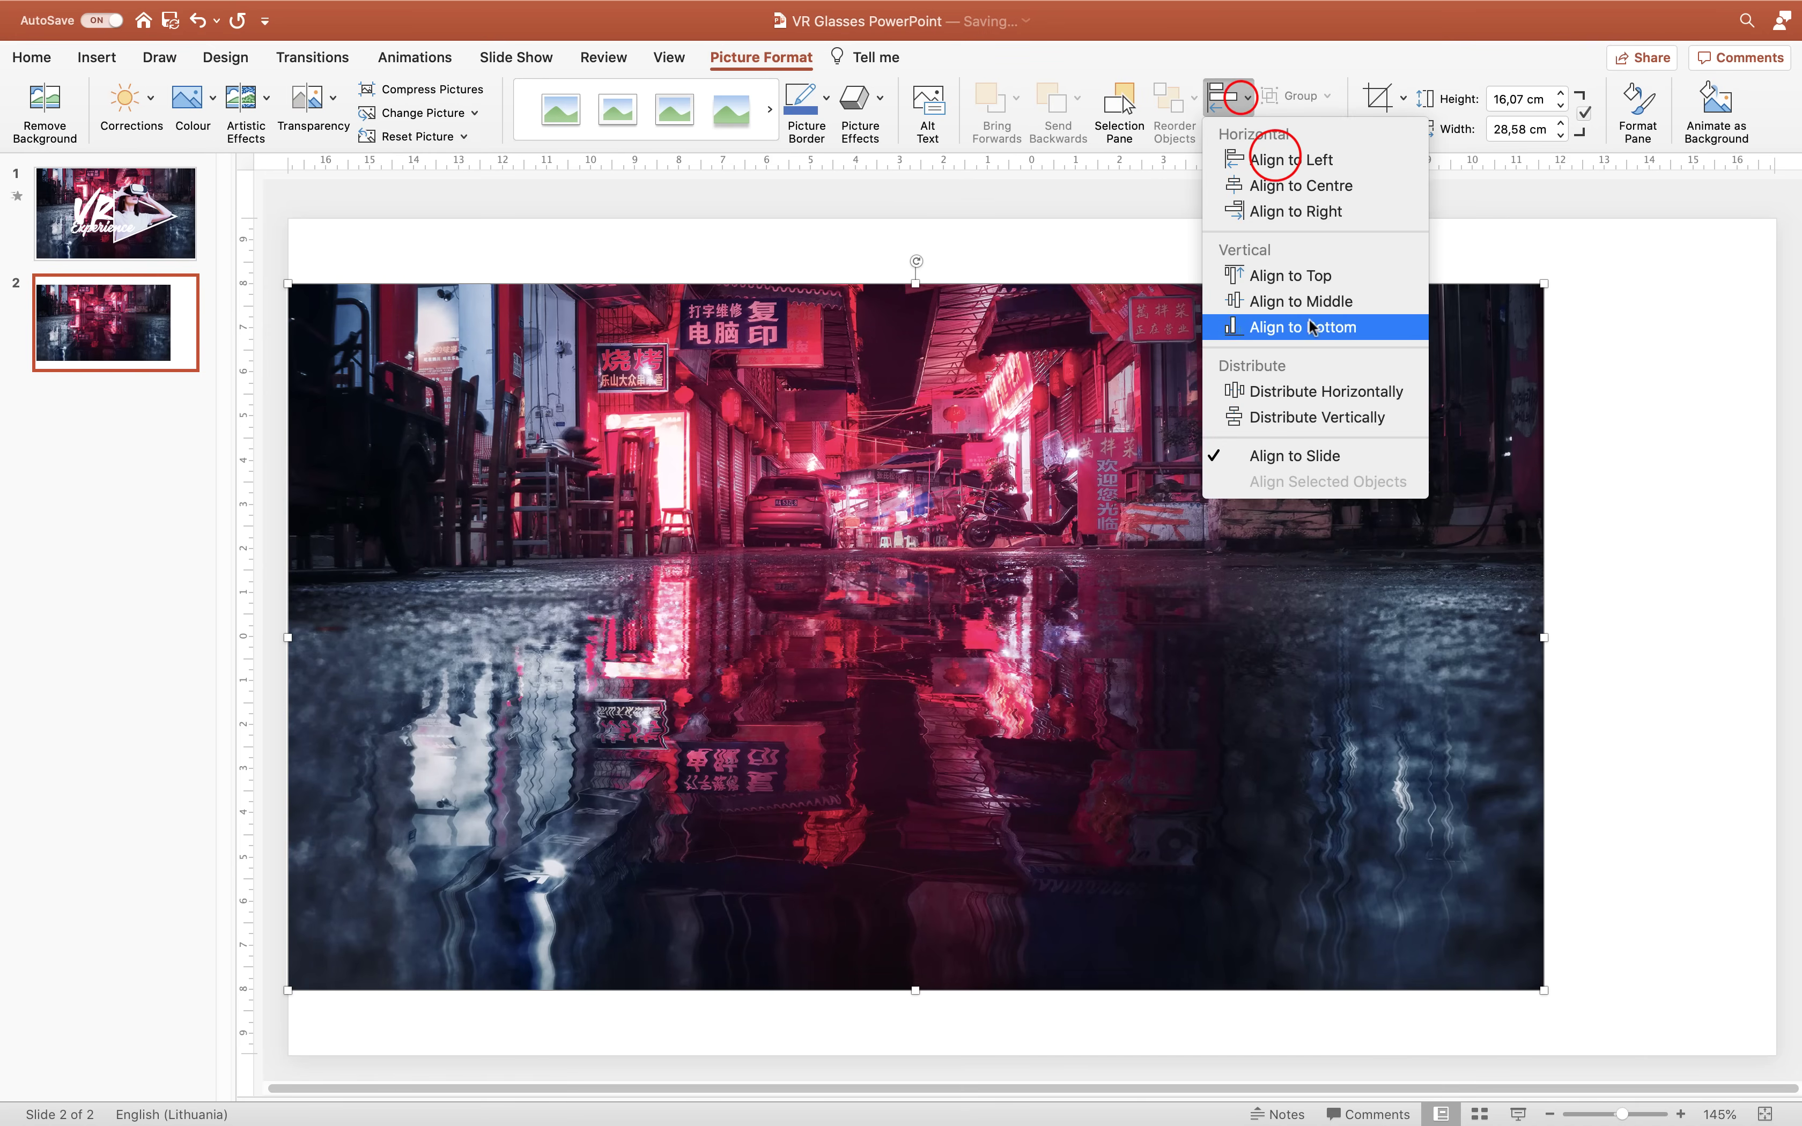
pyautogui.click(1311, 273)
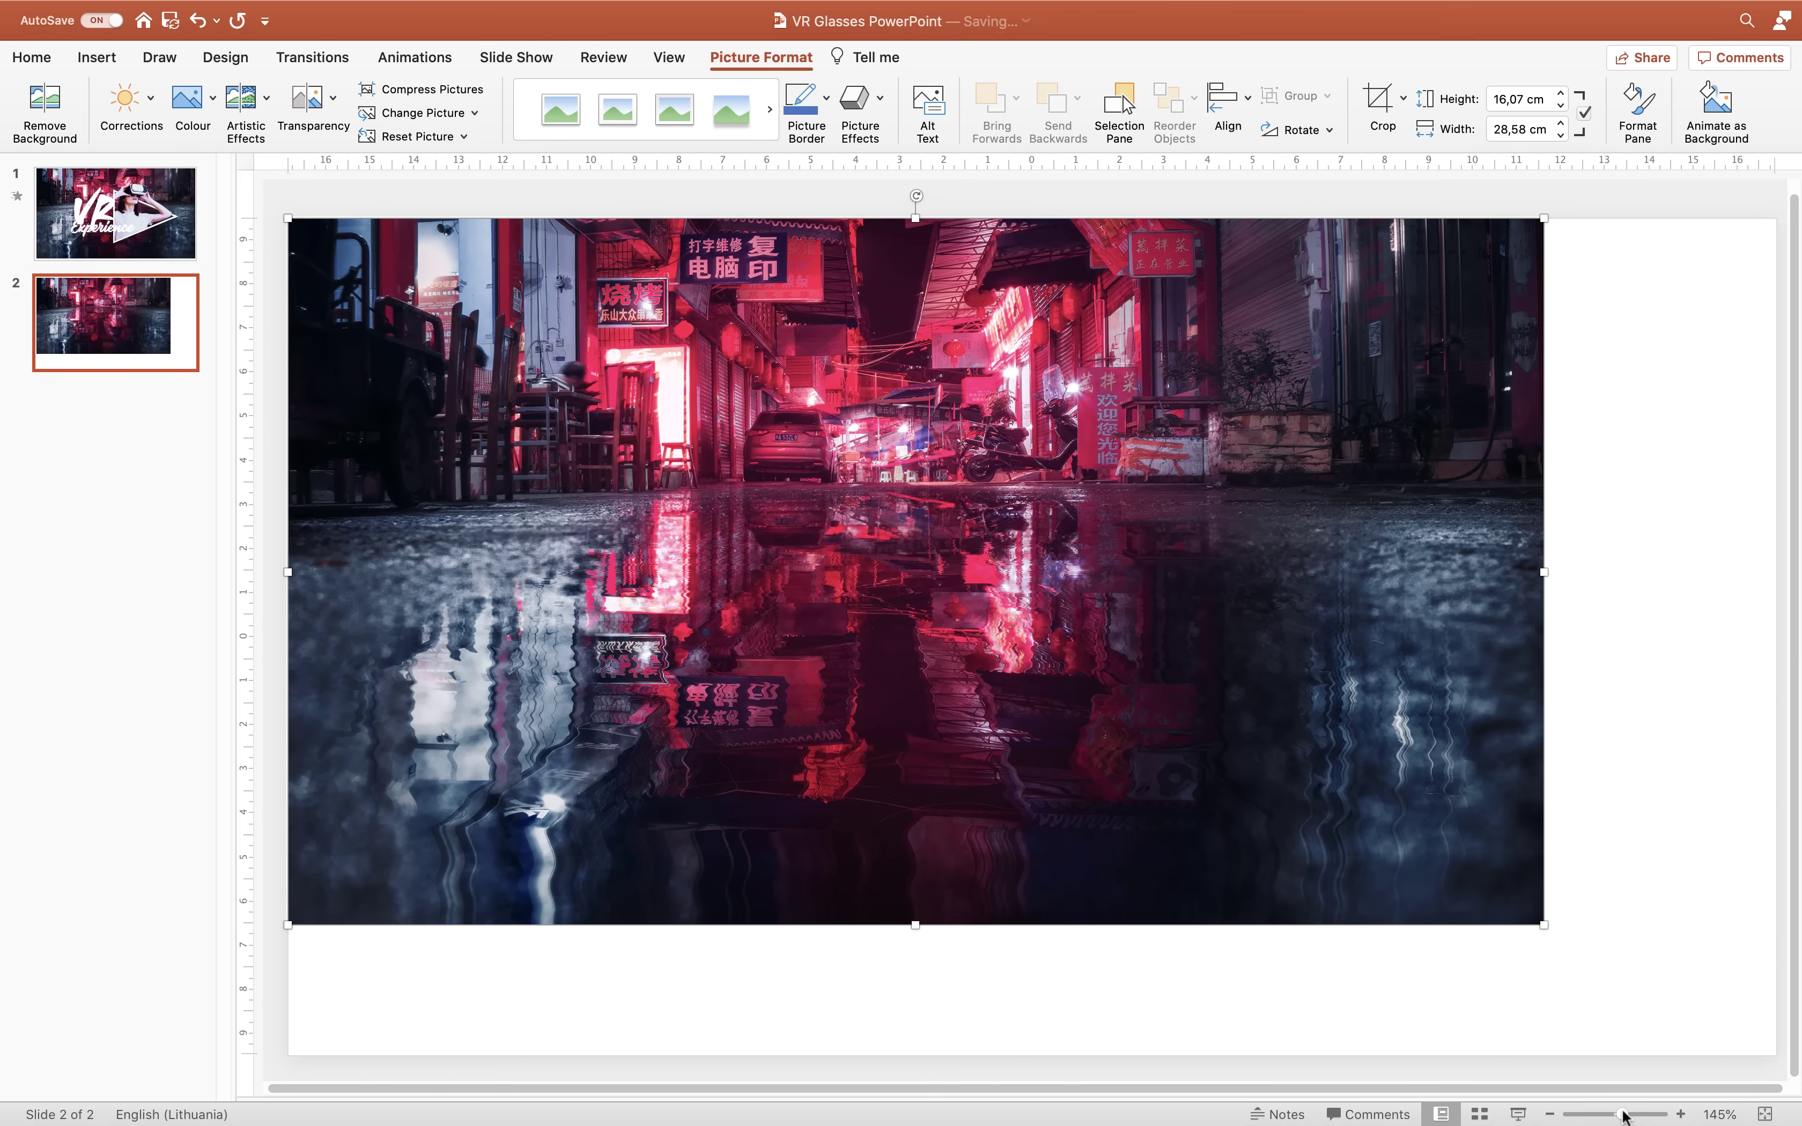
pyautogui.moveTo(1626, 1115); pyautogui.dragTo(1619, 1115)
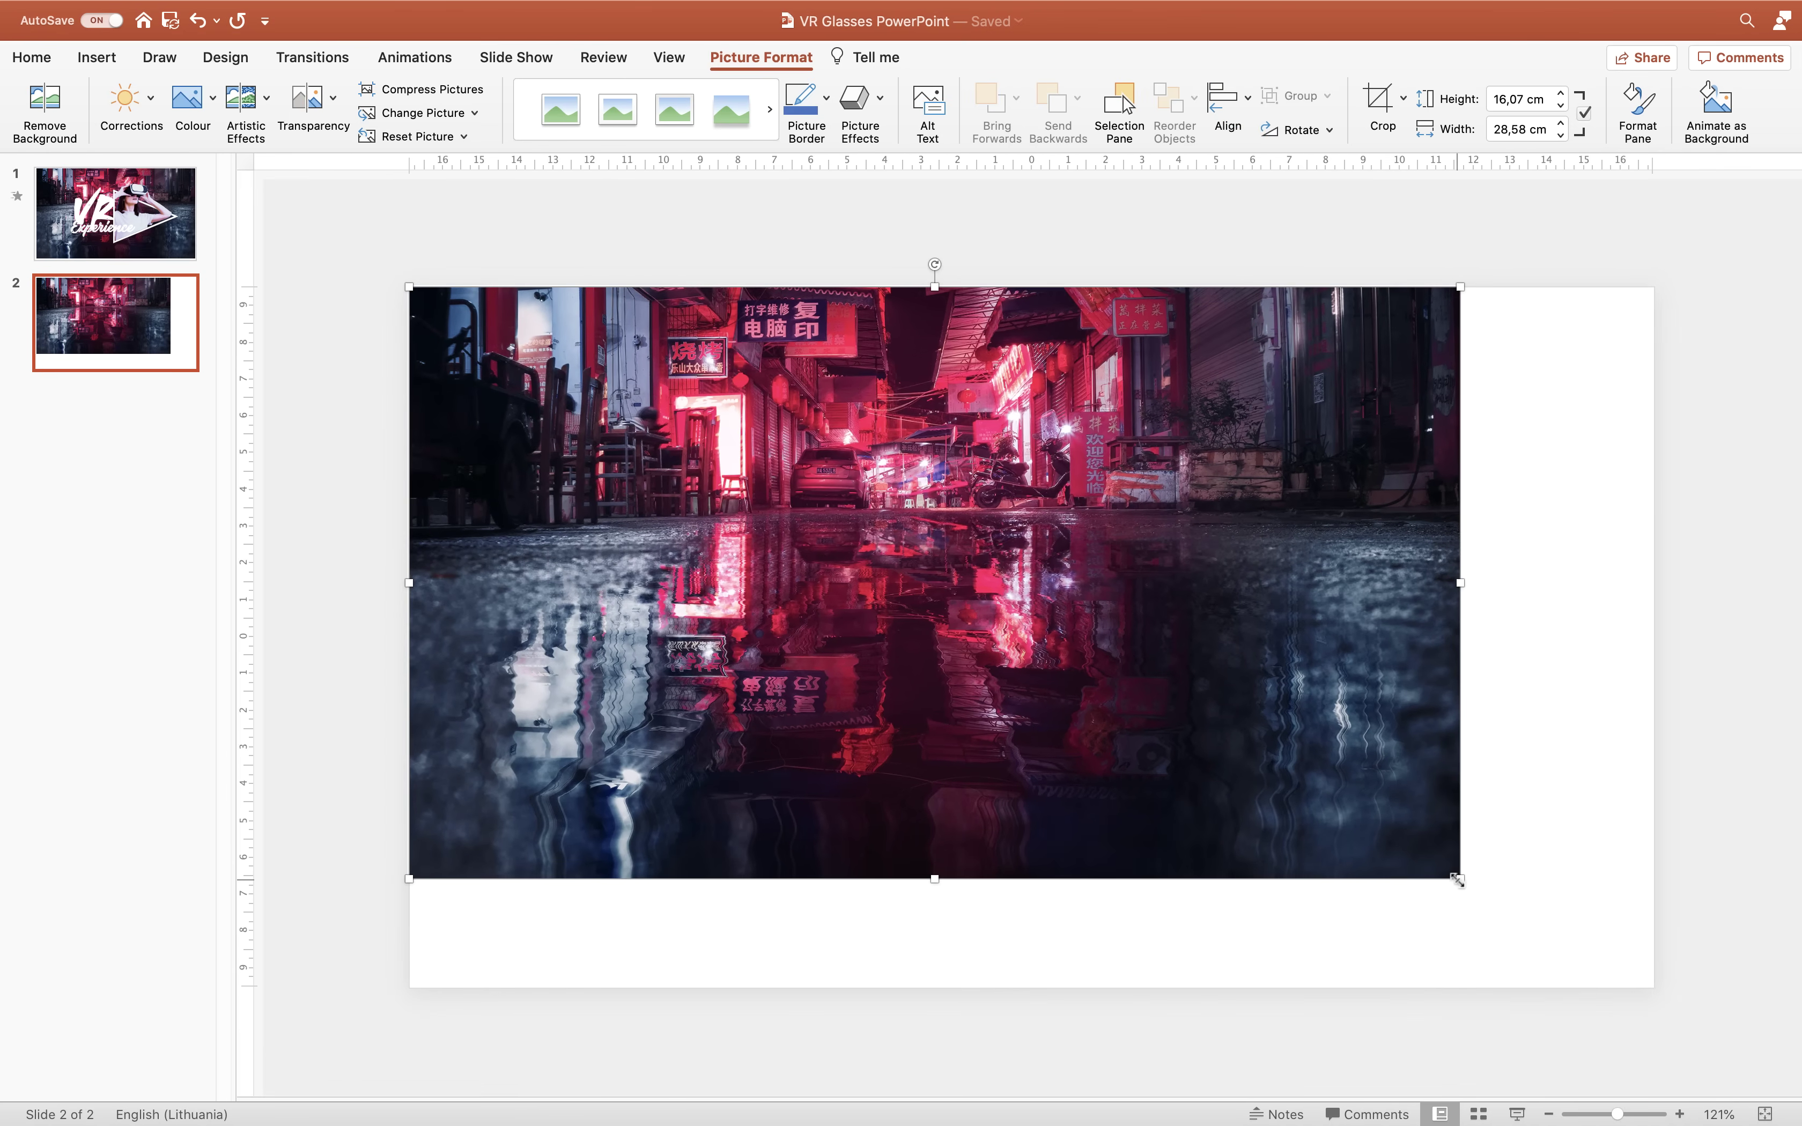
pyautogui.moveTo(1458, 879); pyautogui.dragTo(1655, 988)
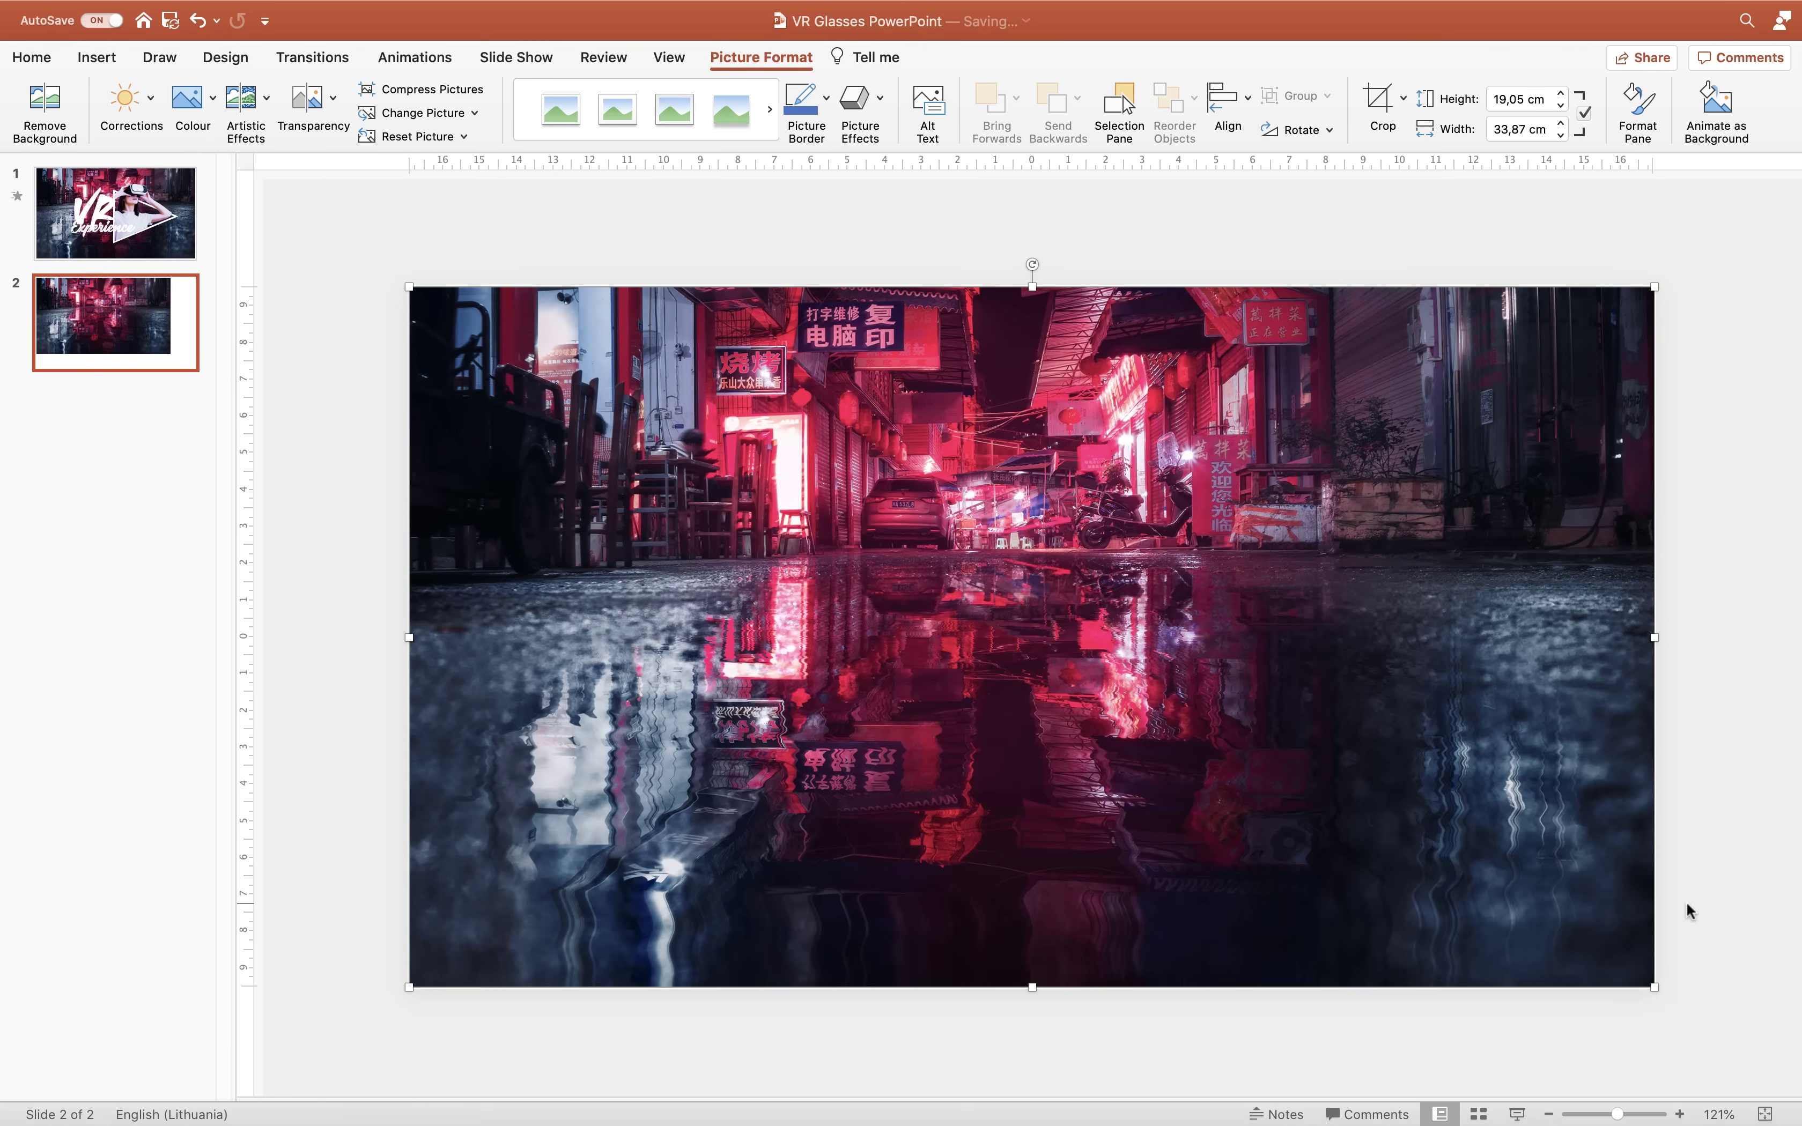
pyautogui.click(1710, 866)
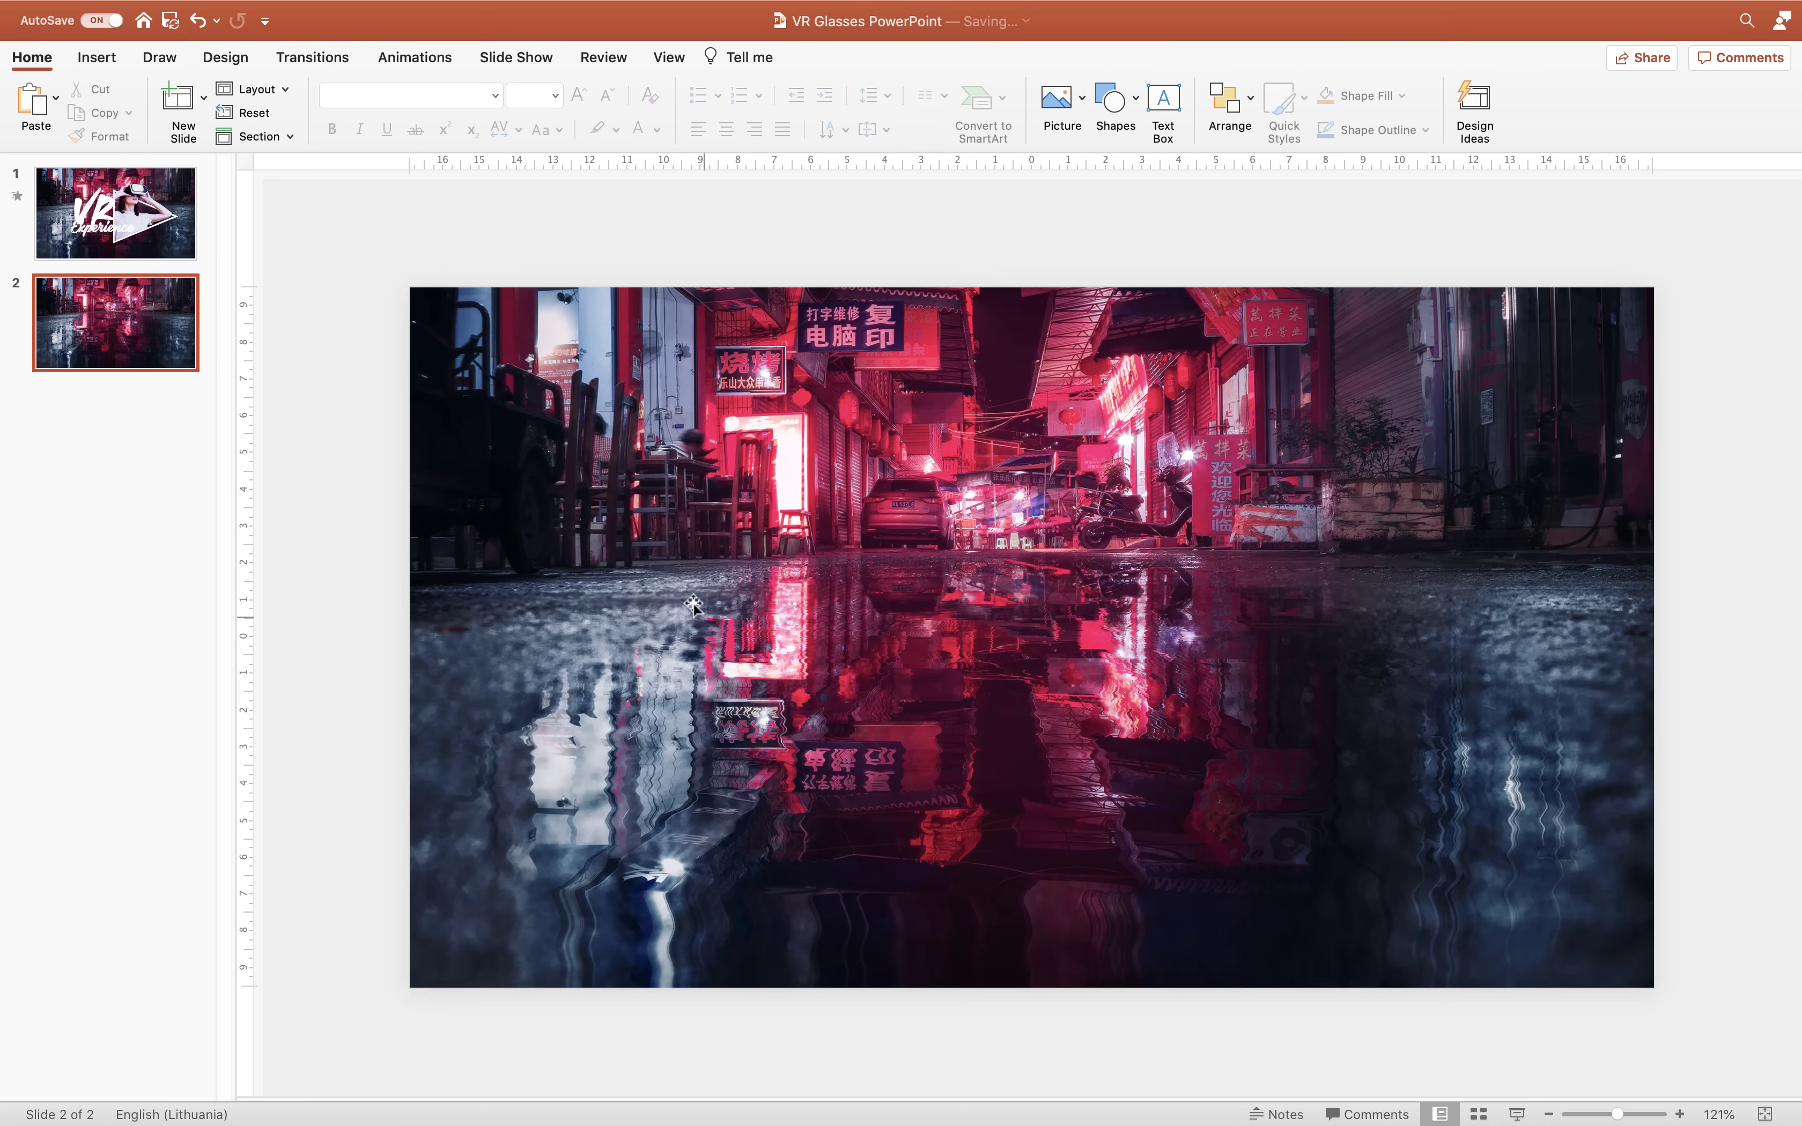
# - Insert an 11 × 12,78 cm isosceles triangle centred over the alley photo on slide 2
pyautogui.click(115, 224)
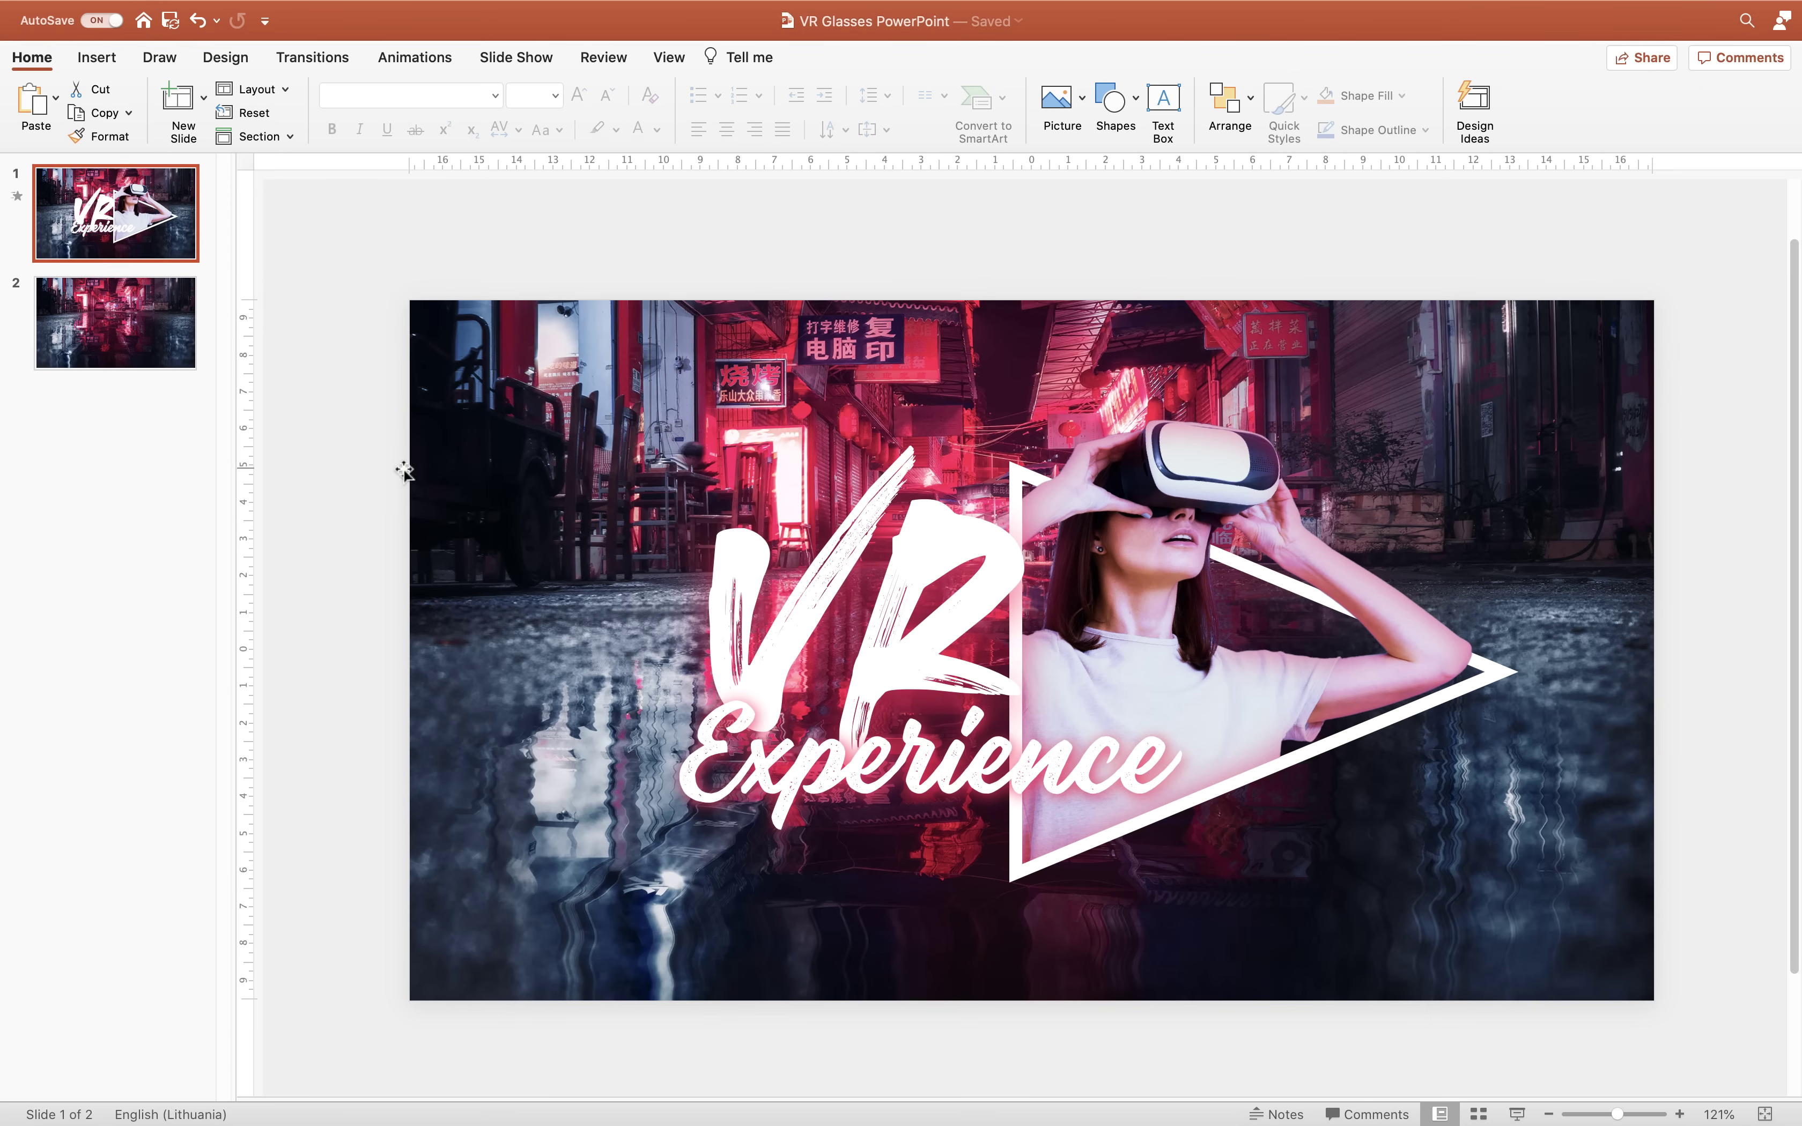
pyautogui.click(147, 318)
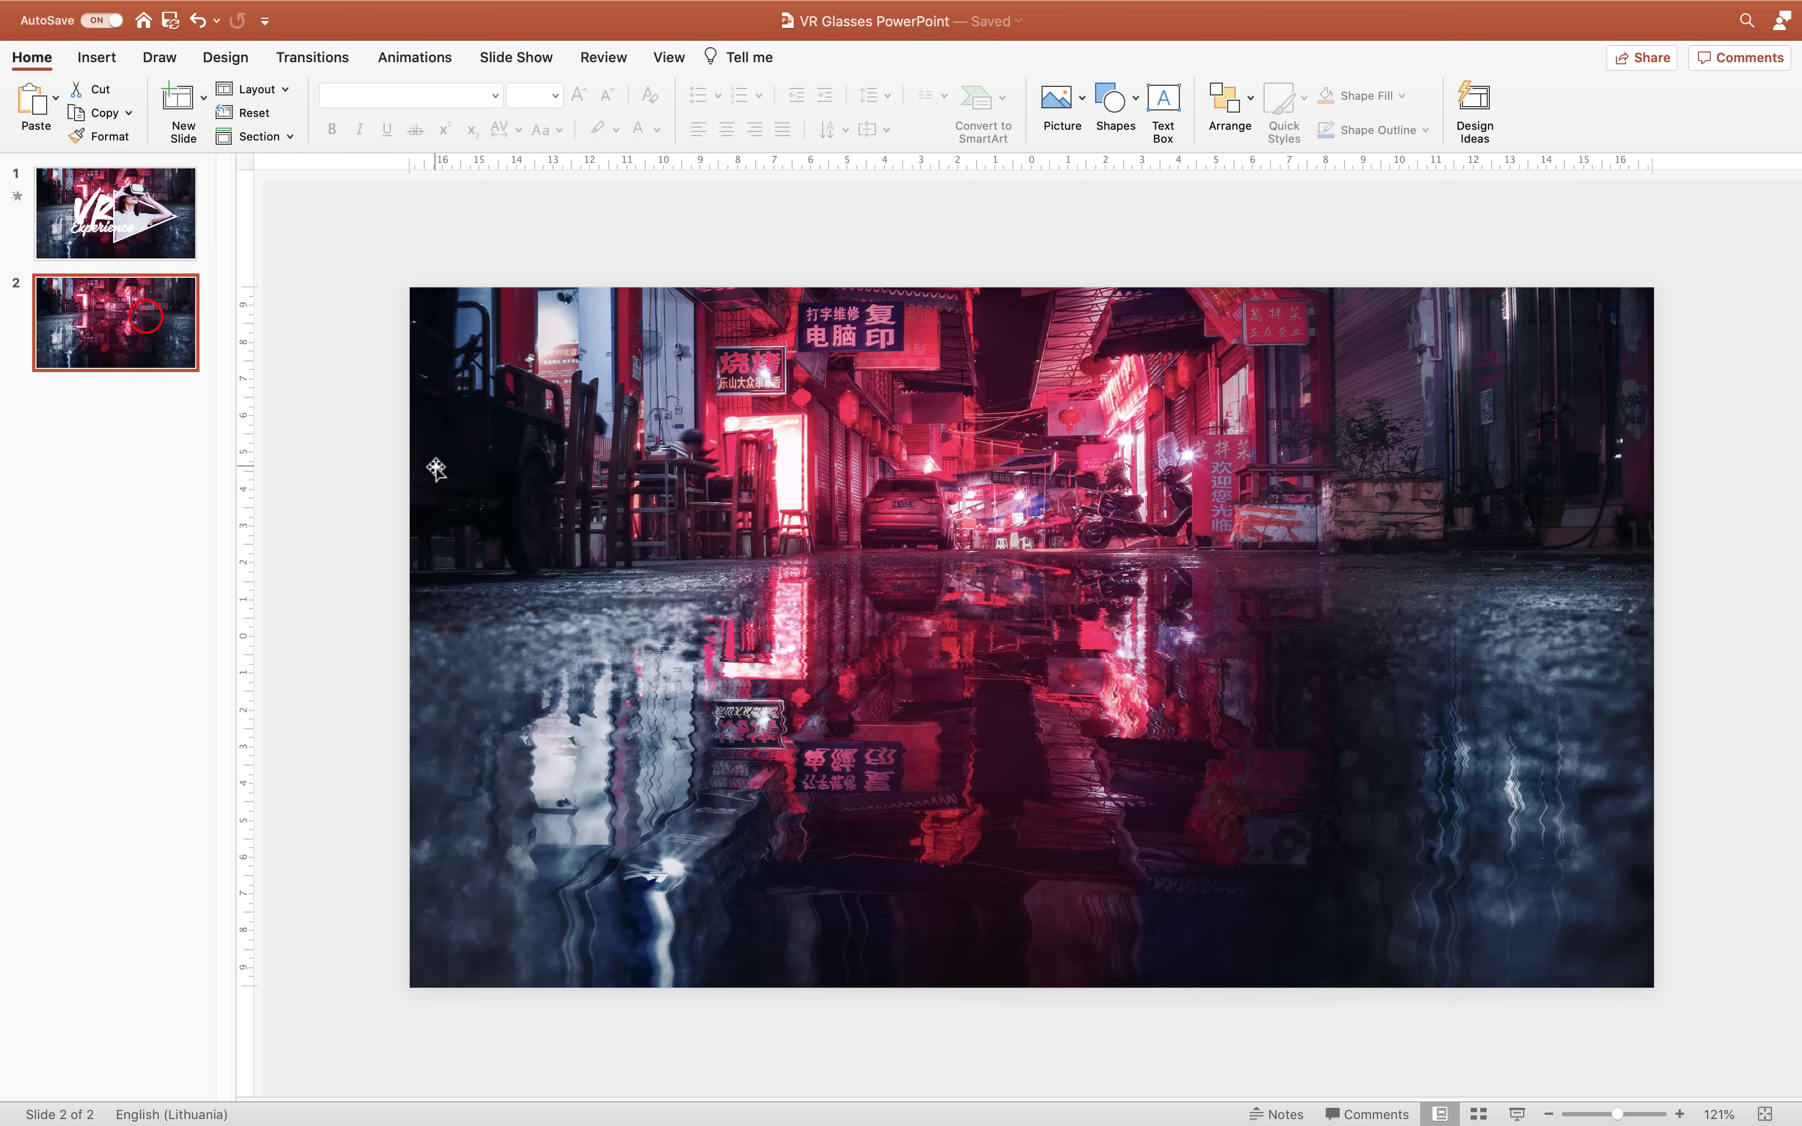
pyautogui.click(98, 57)
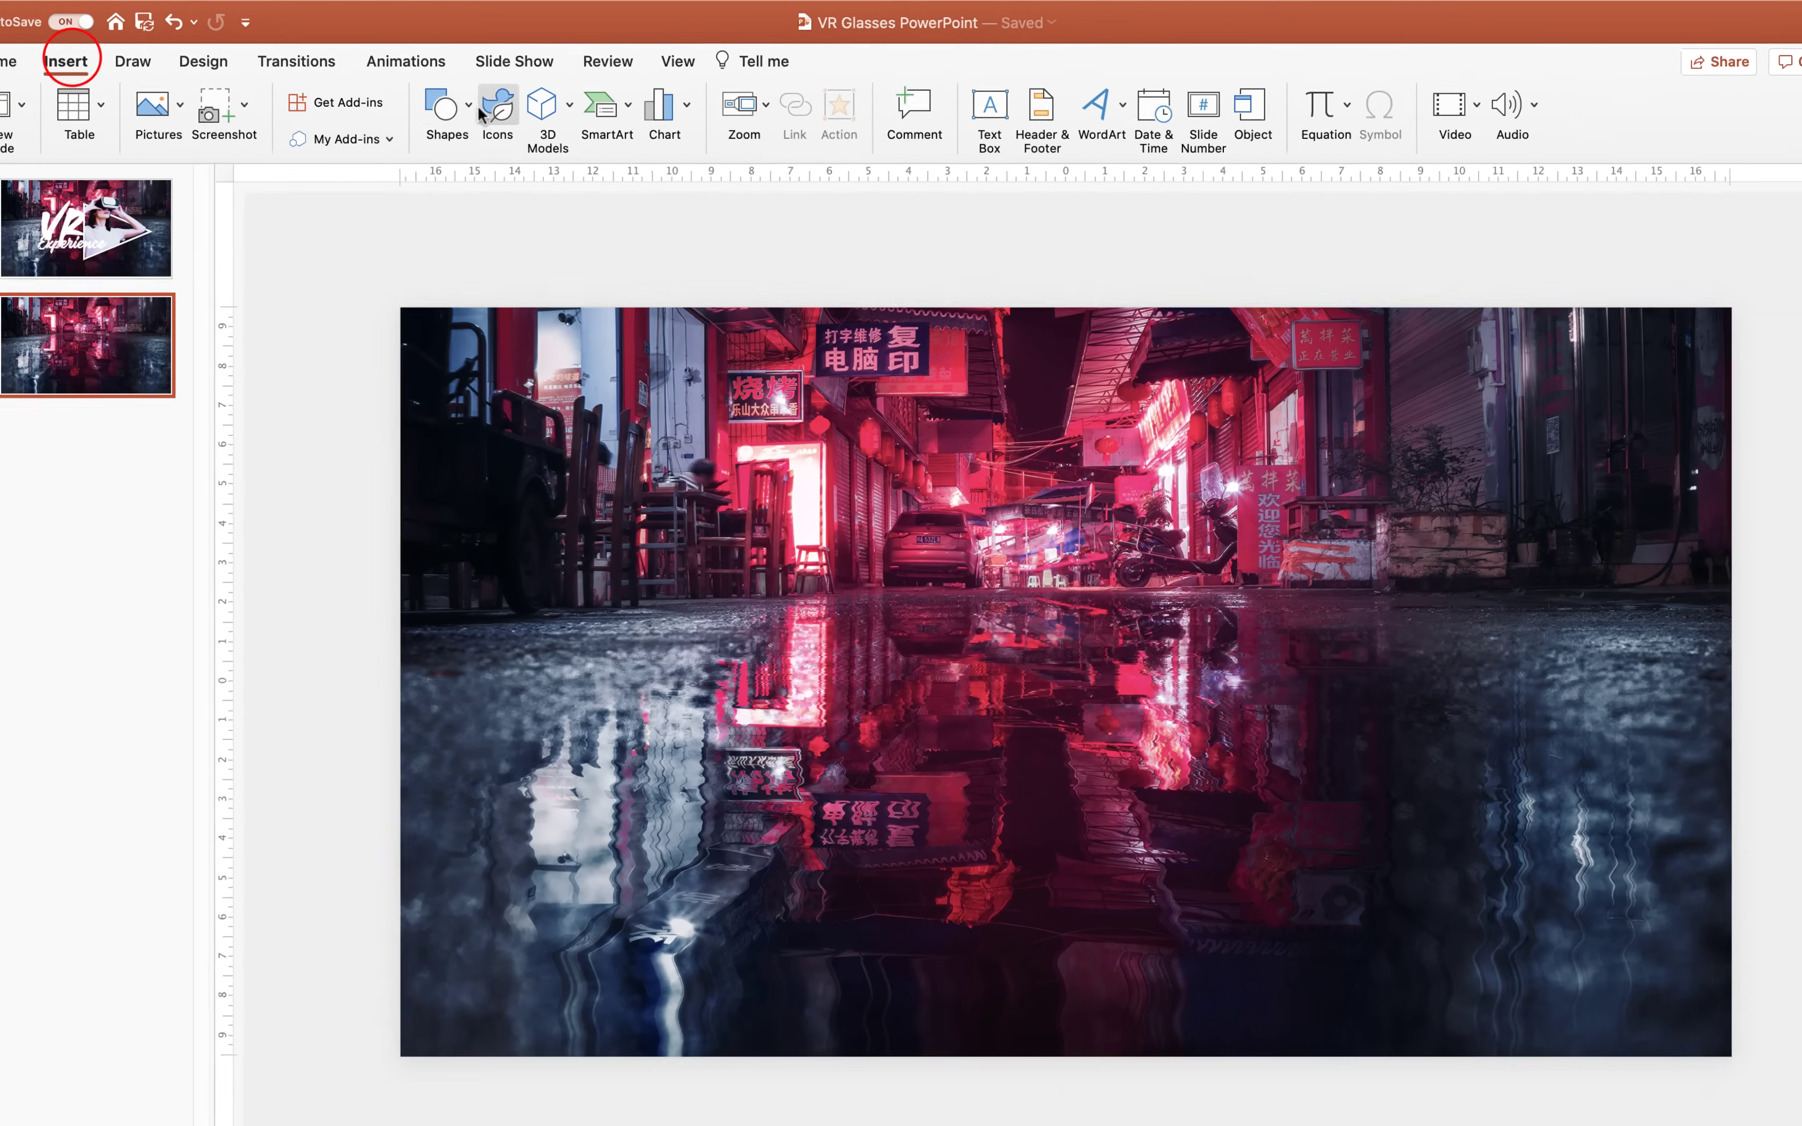
pyautogui.click(472, 98)
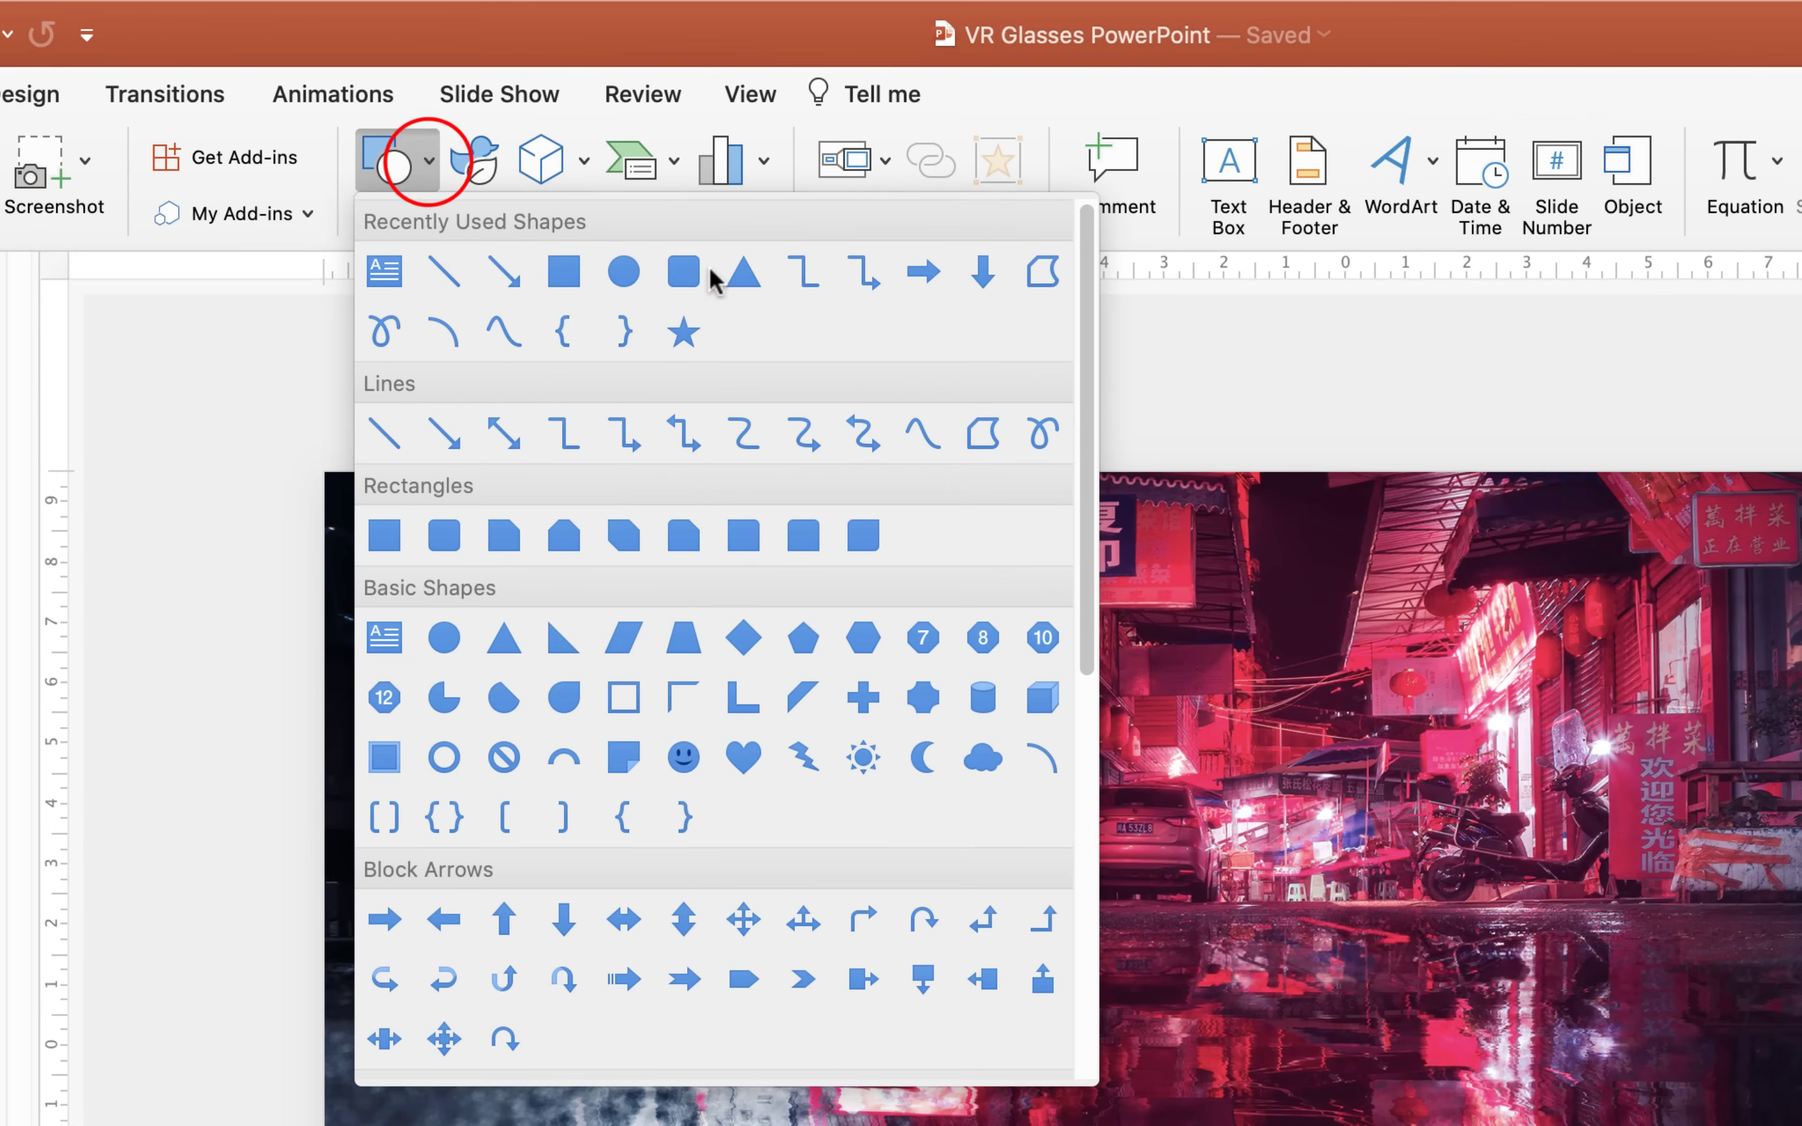
pyautogui.click(734, 272)
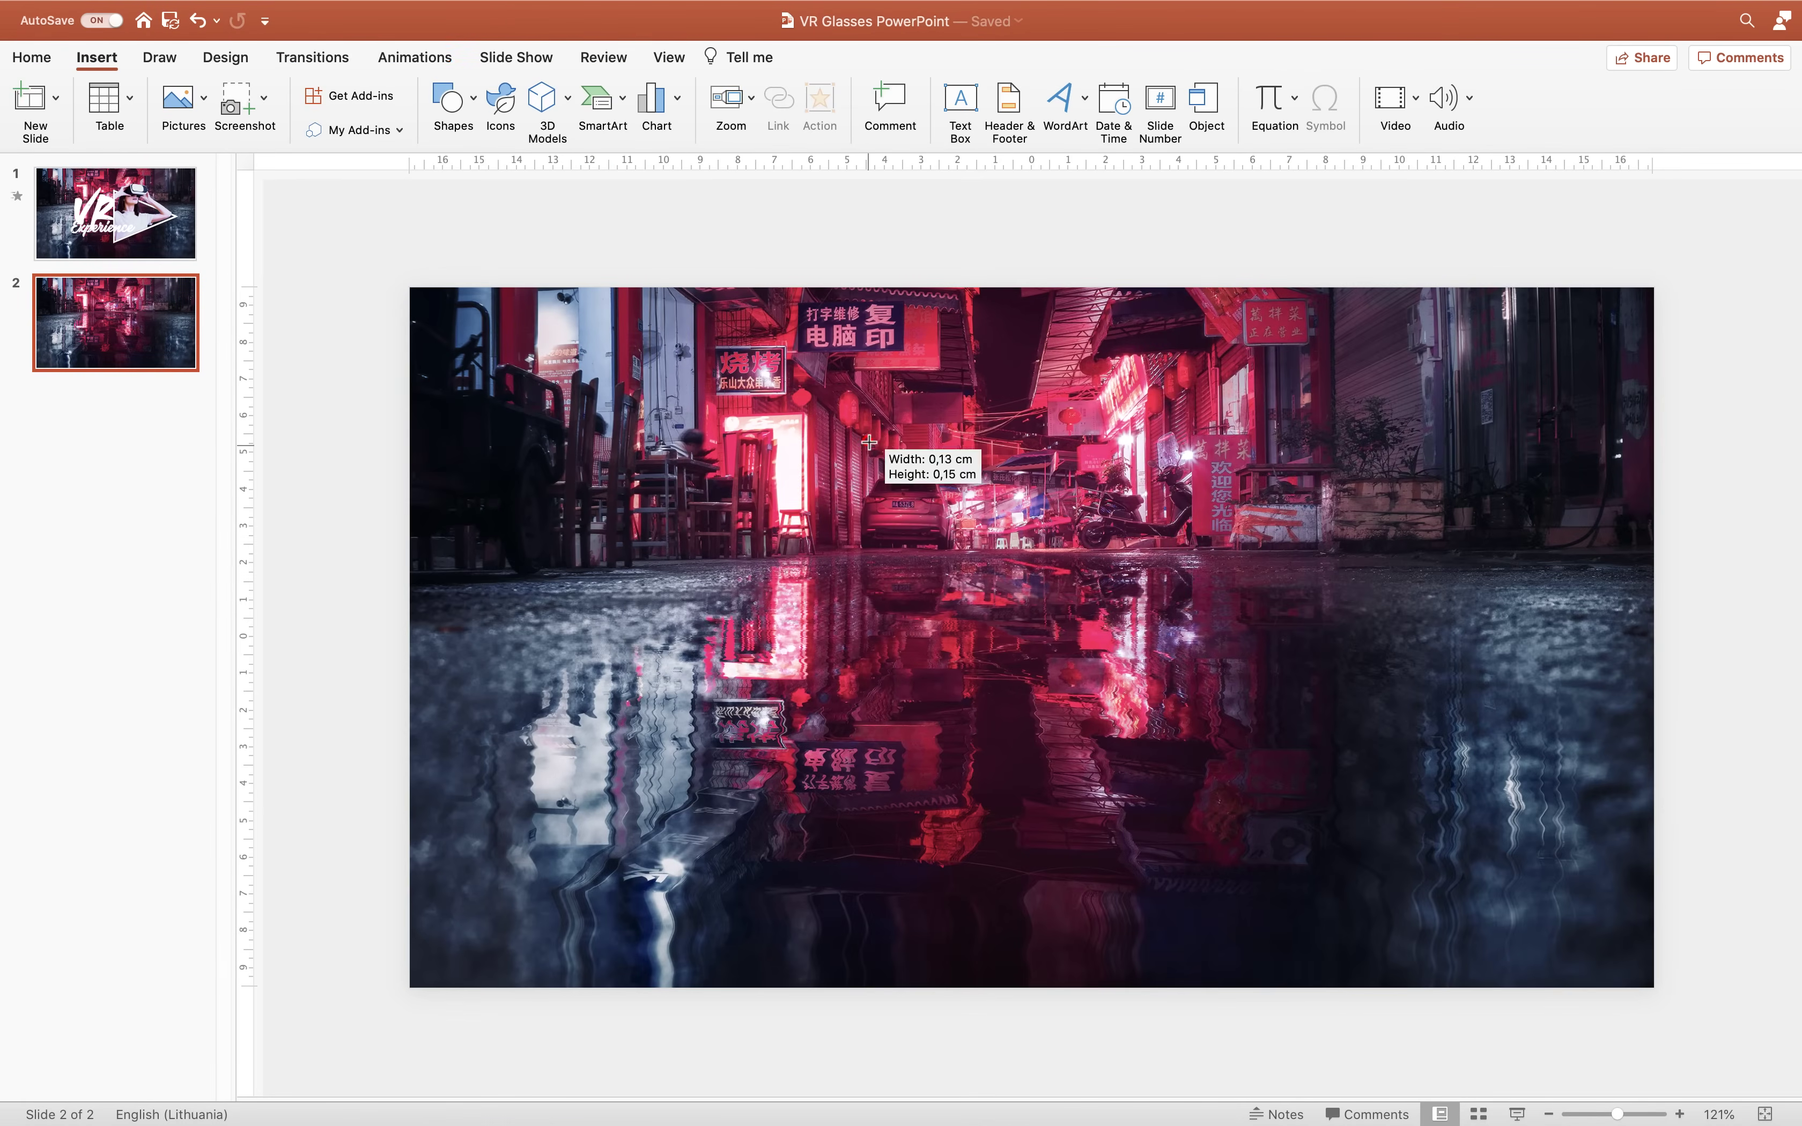
pyautogui.moveTo(869, 442); pyautogui.dragTo(1278, 854)
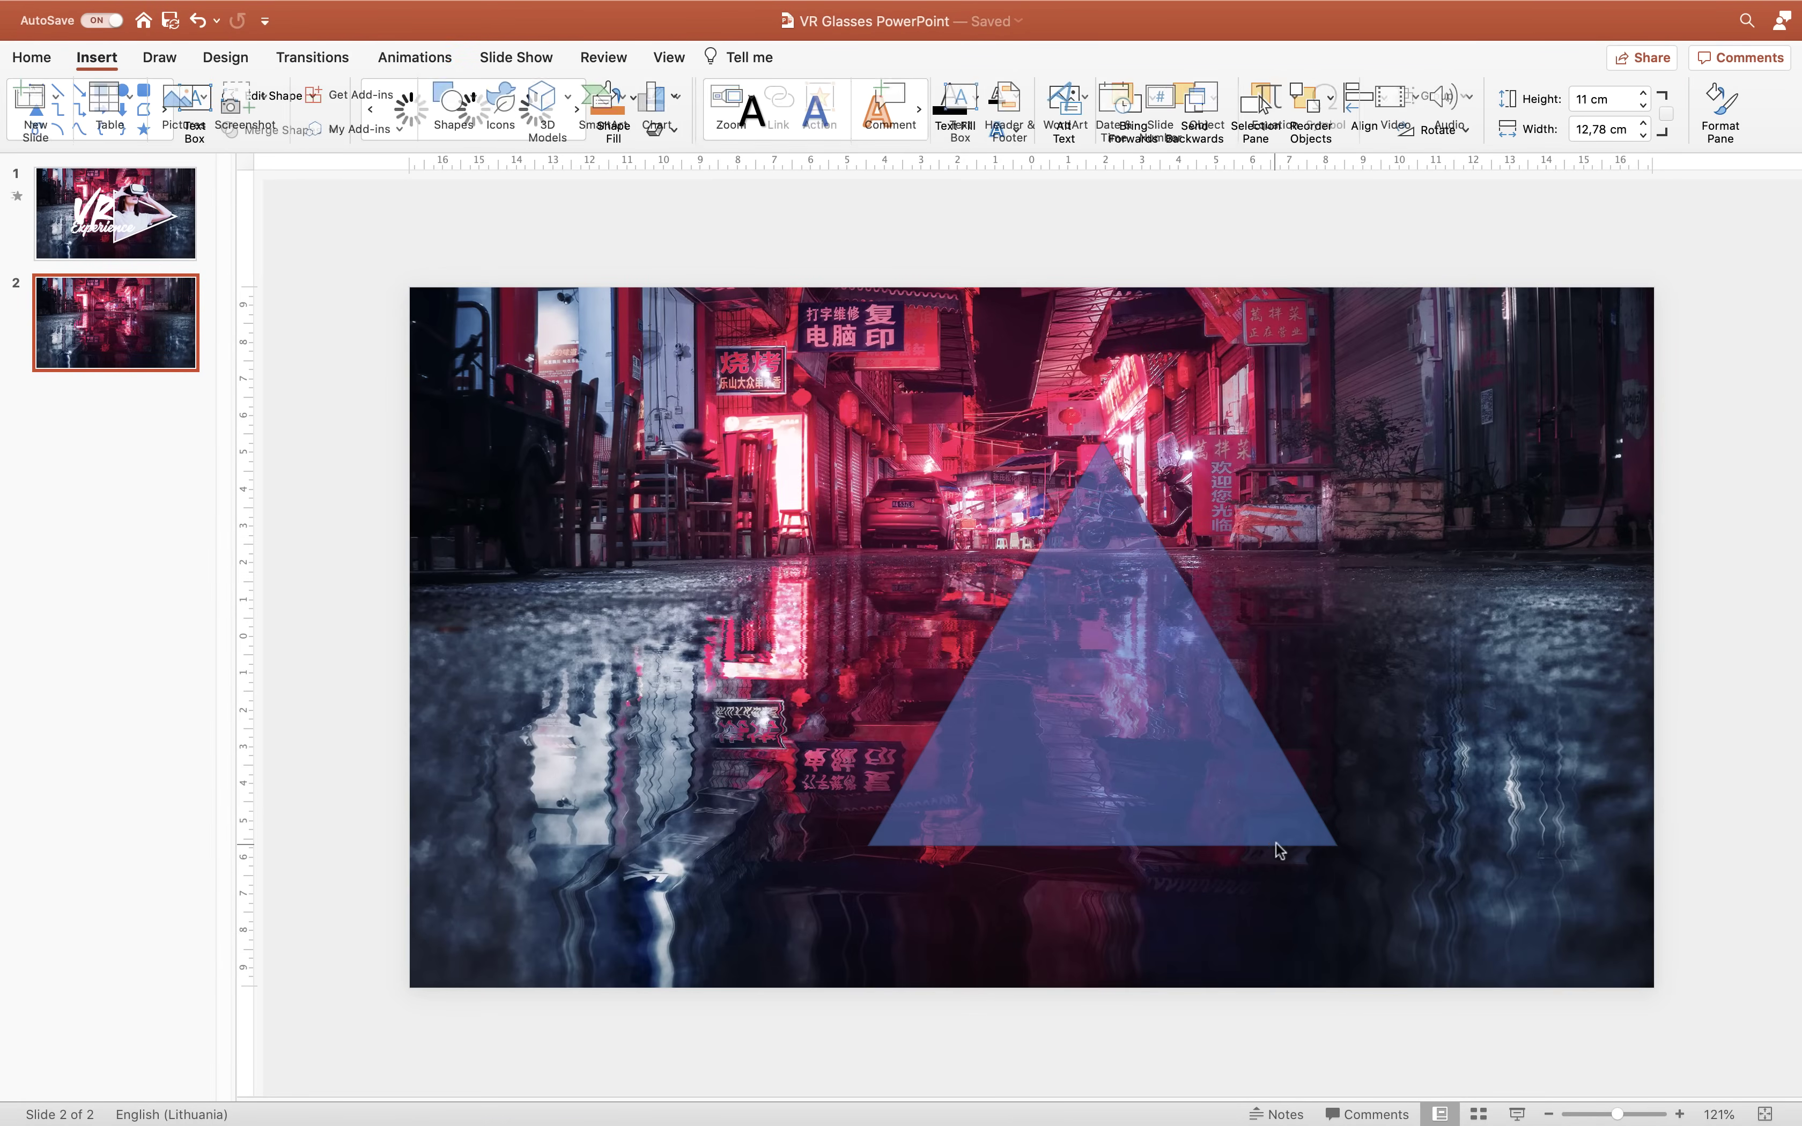
pyautogui.moveTo(1122, 640); pyautogui.dragTo(1056, 626)
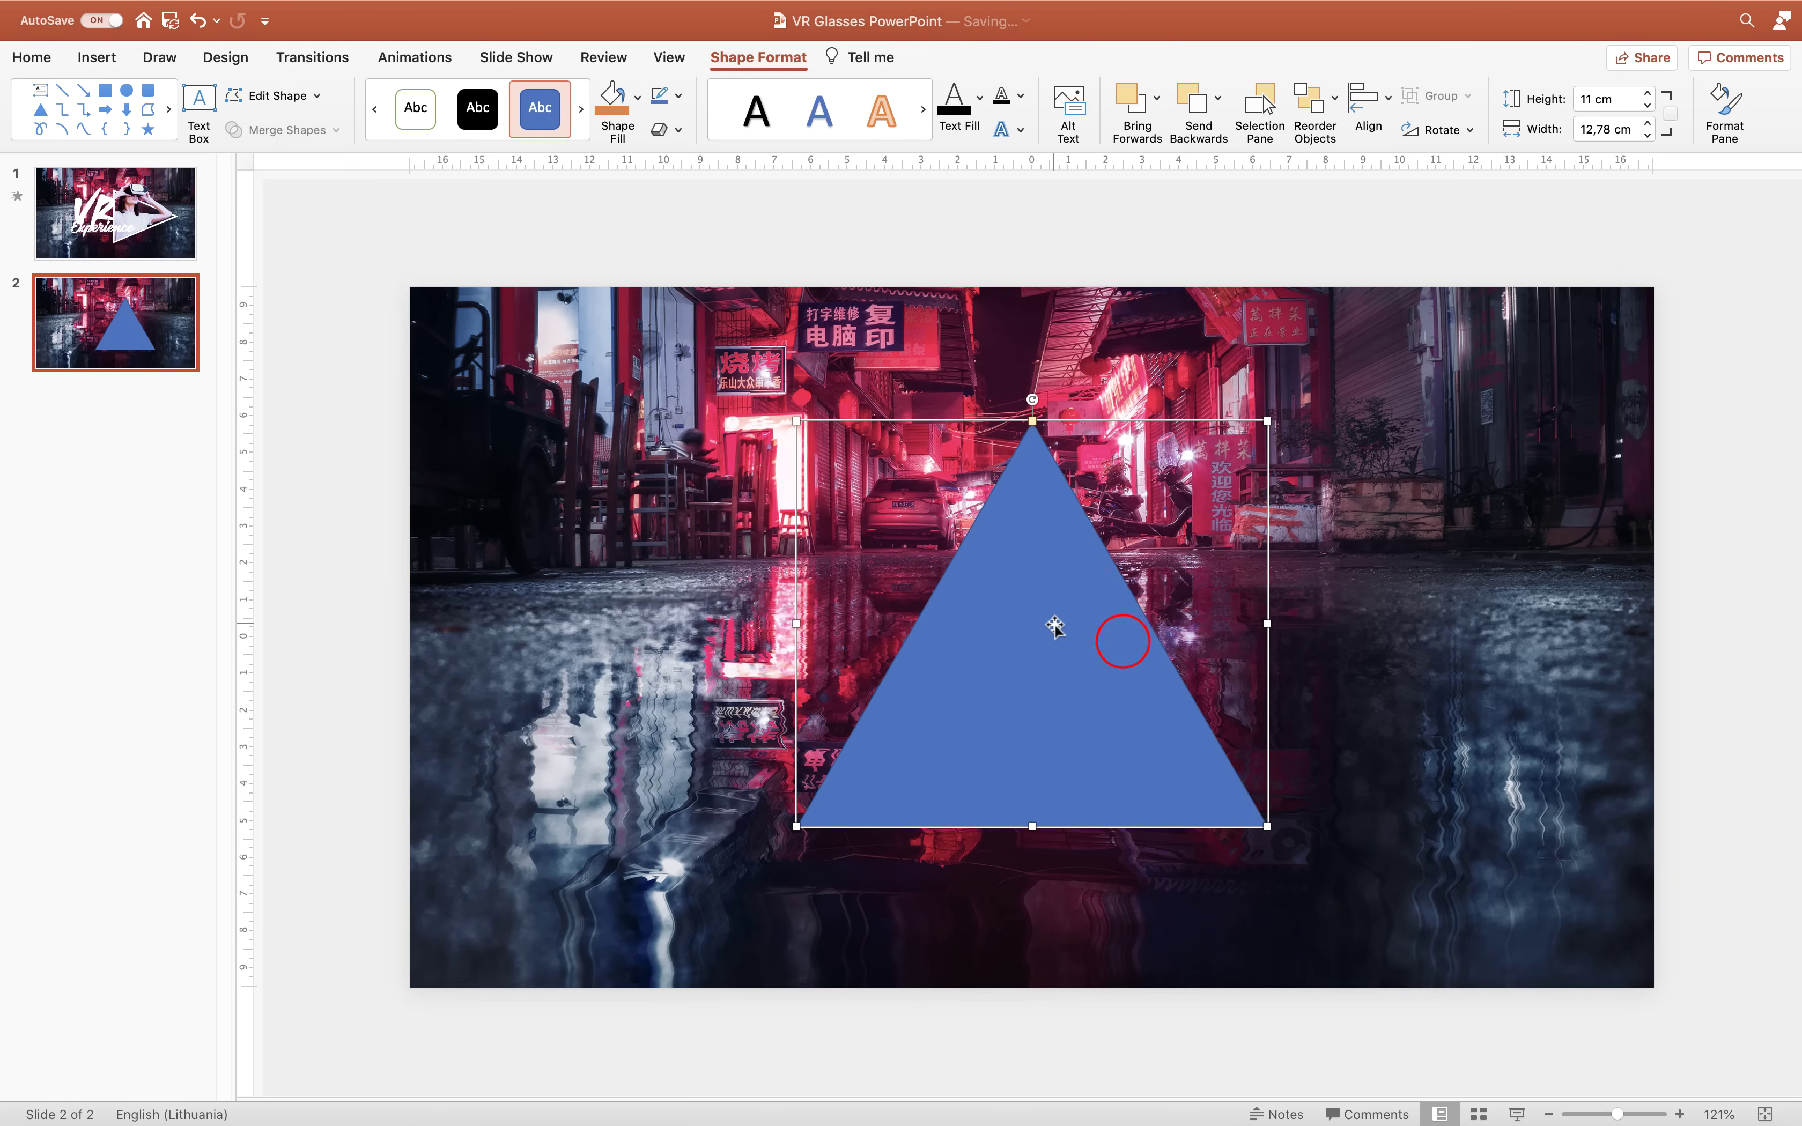
# - Give the triangle a white 10 pt outline and set its fill to No fill
pyautogui.click(679, 99)
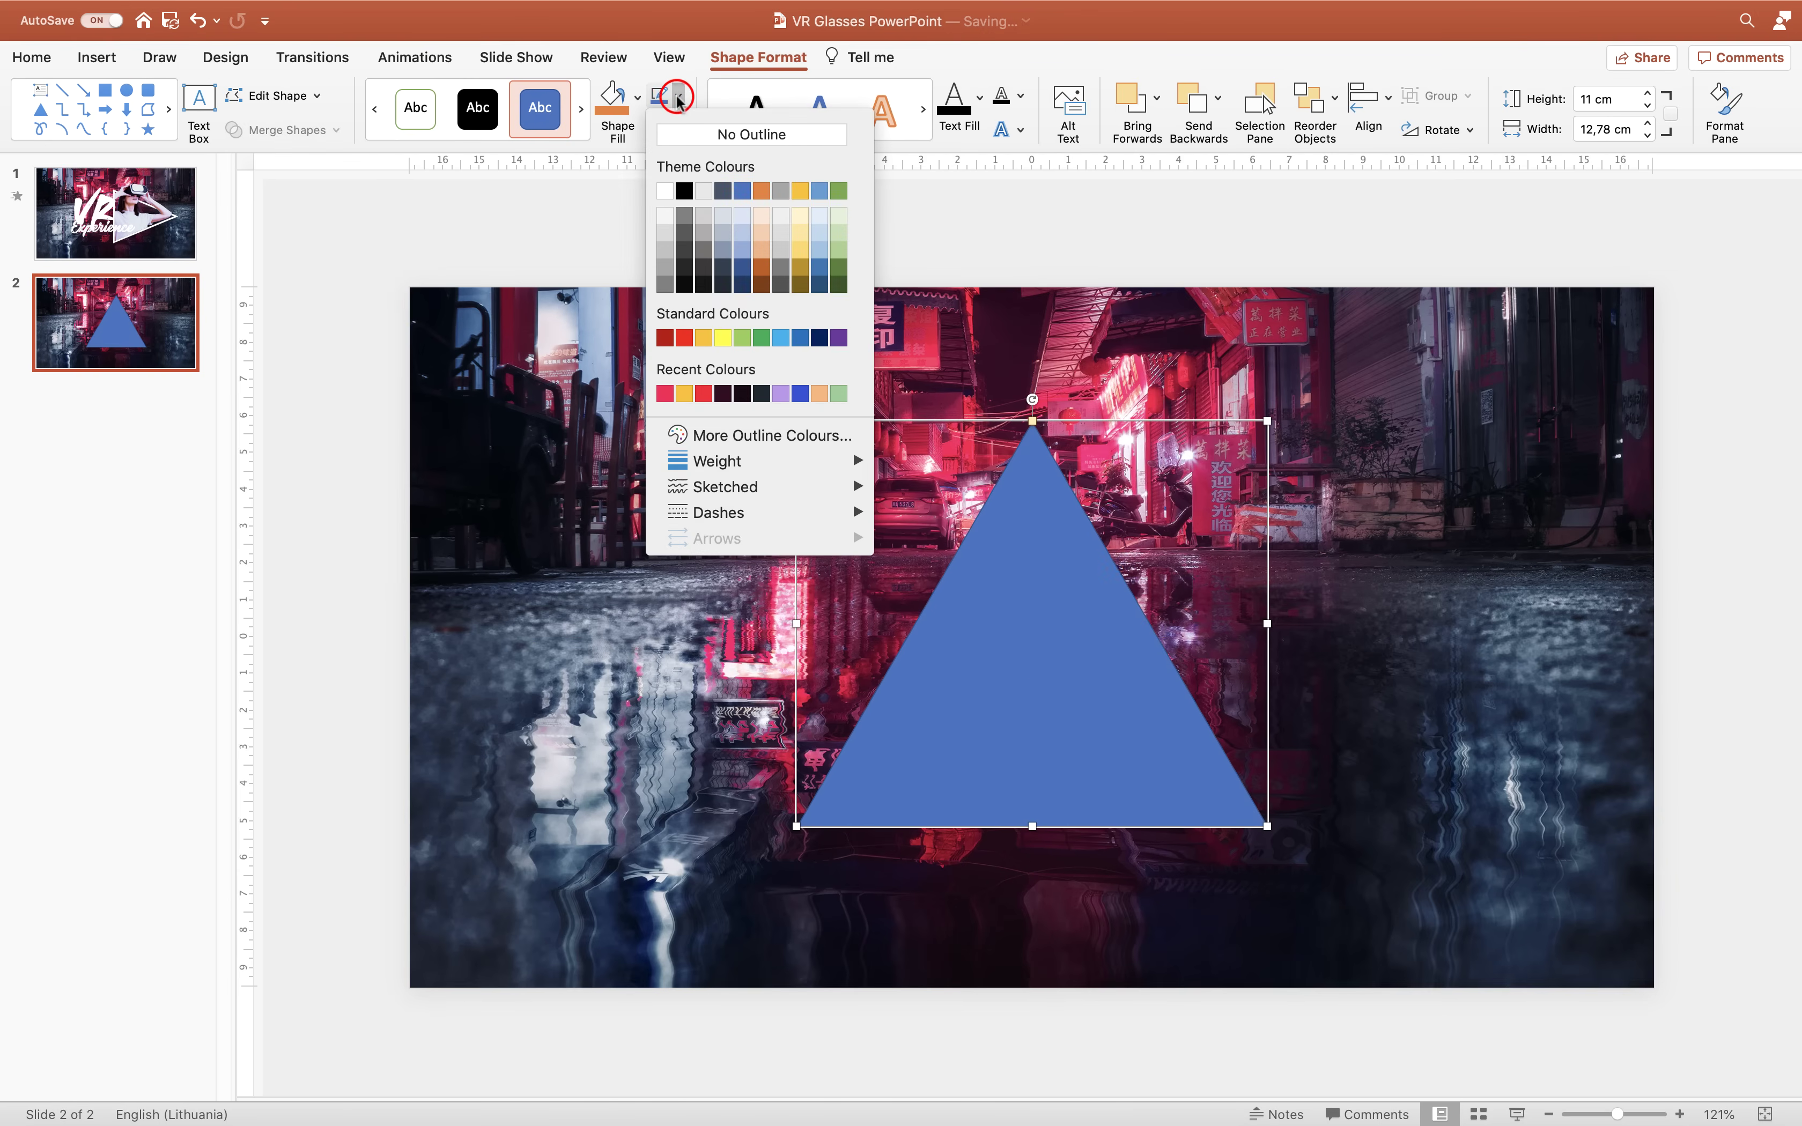
pyautogui.click(665, 192)
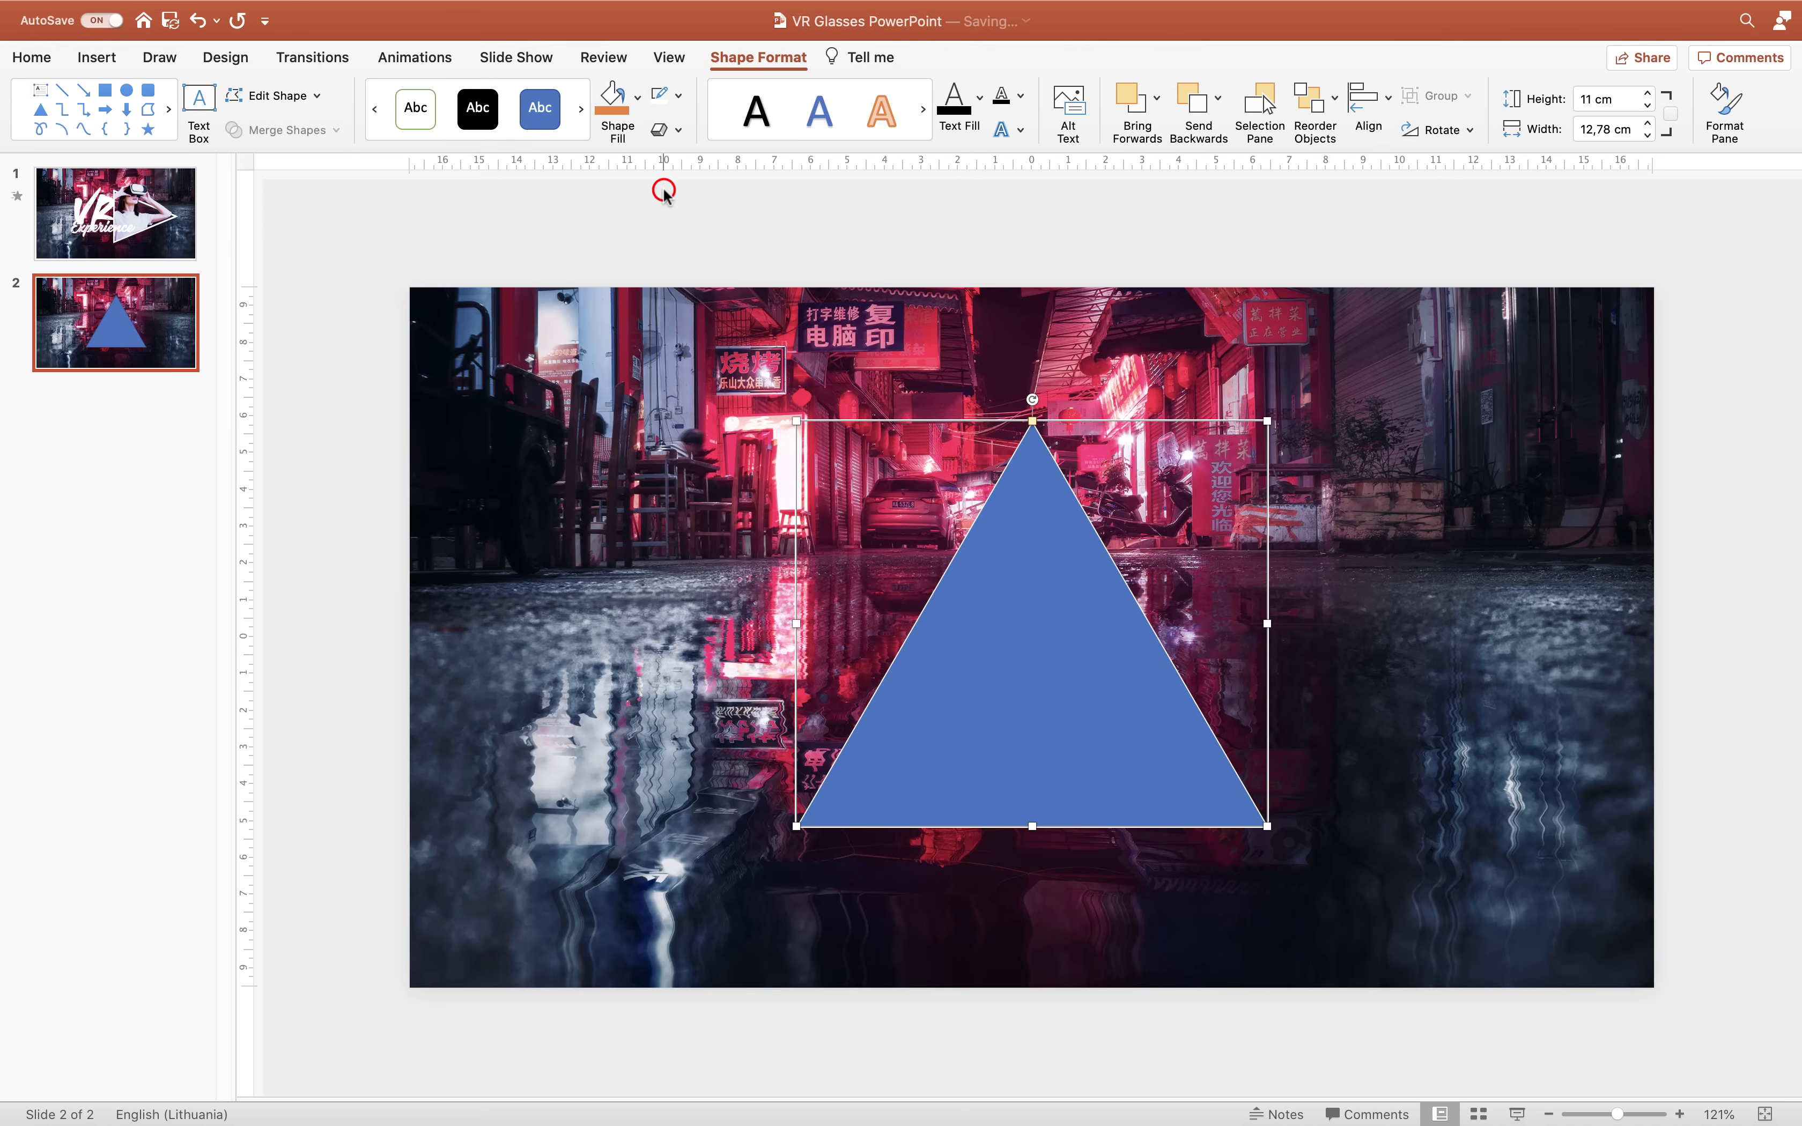
pyautogui.click(679, 98)
pyautogui.moveTo(776, 460)
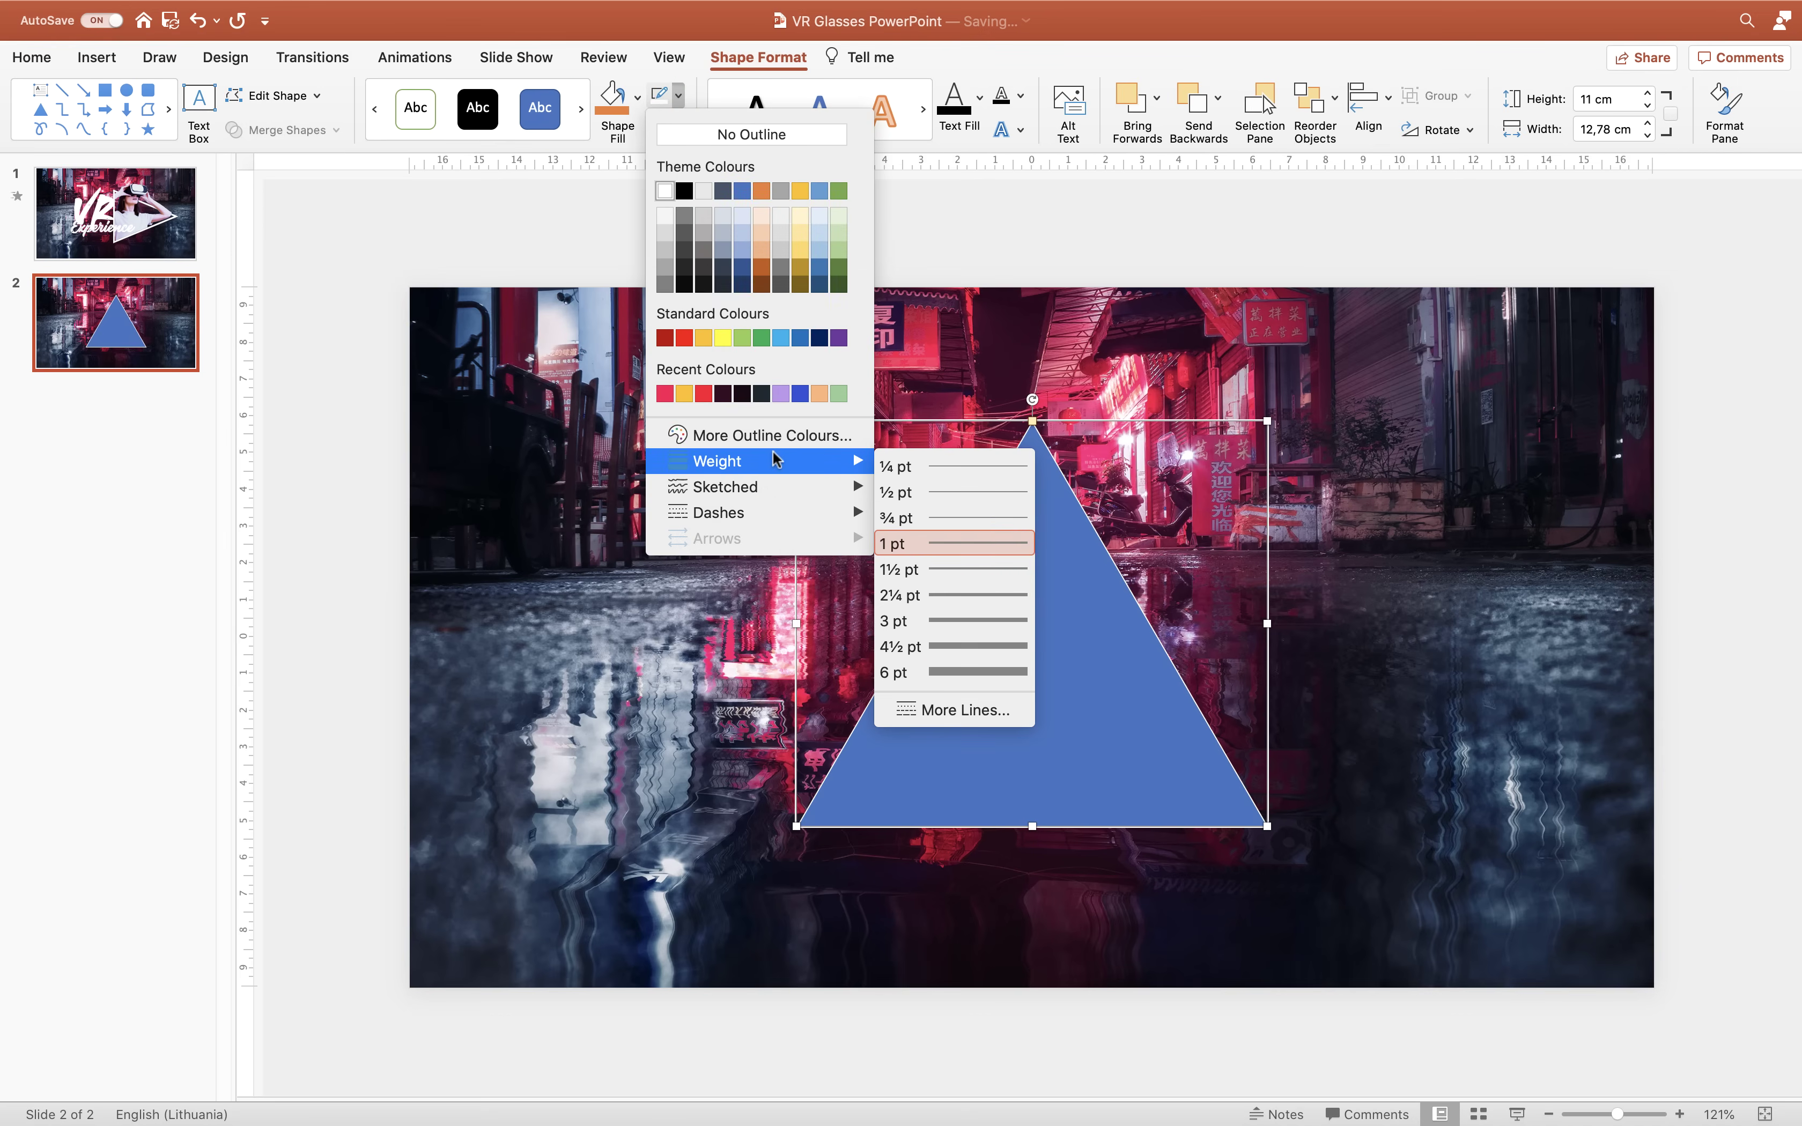
pyautogui.click(951, 710)
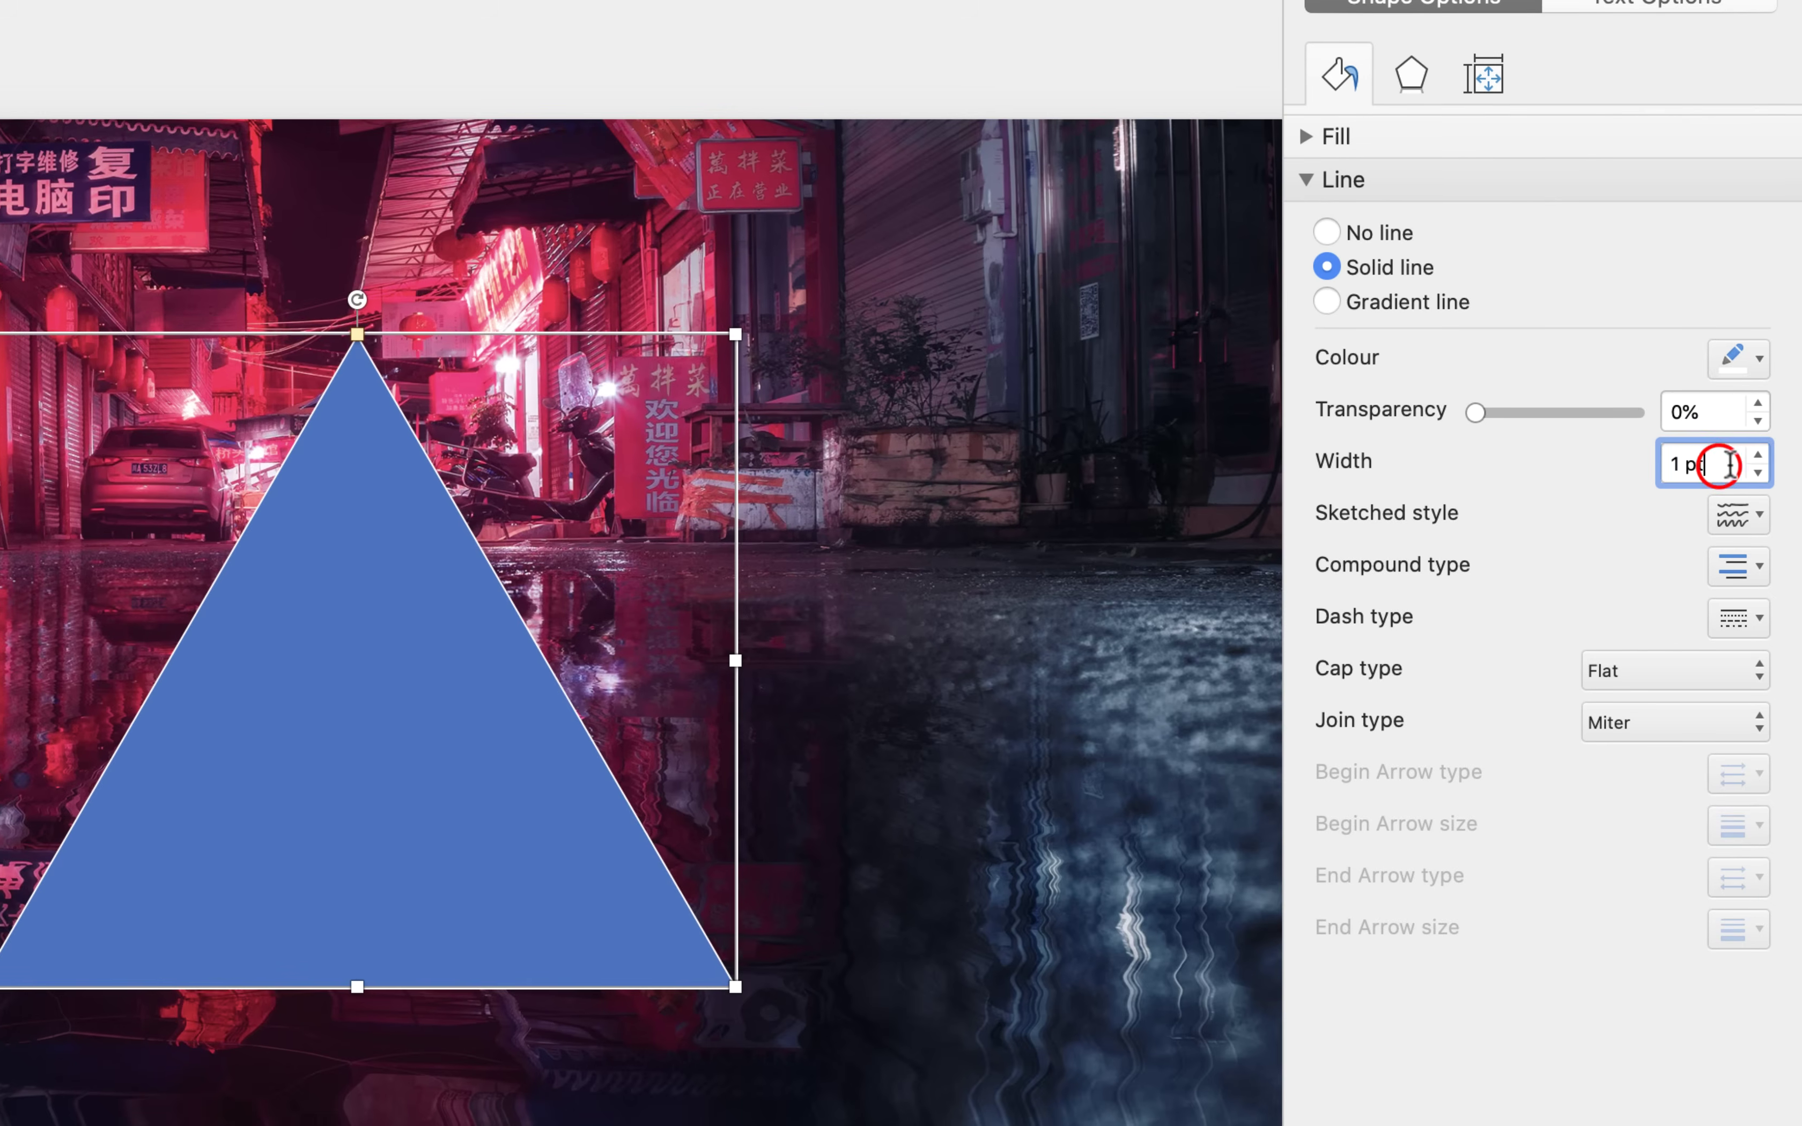
pyautogui.press('Return')
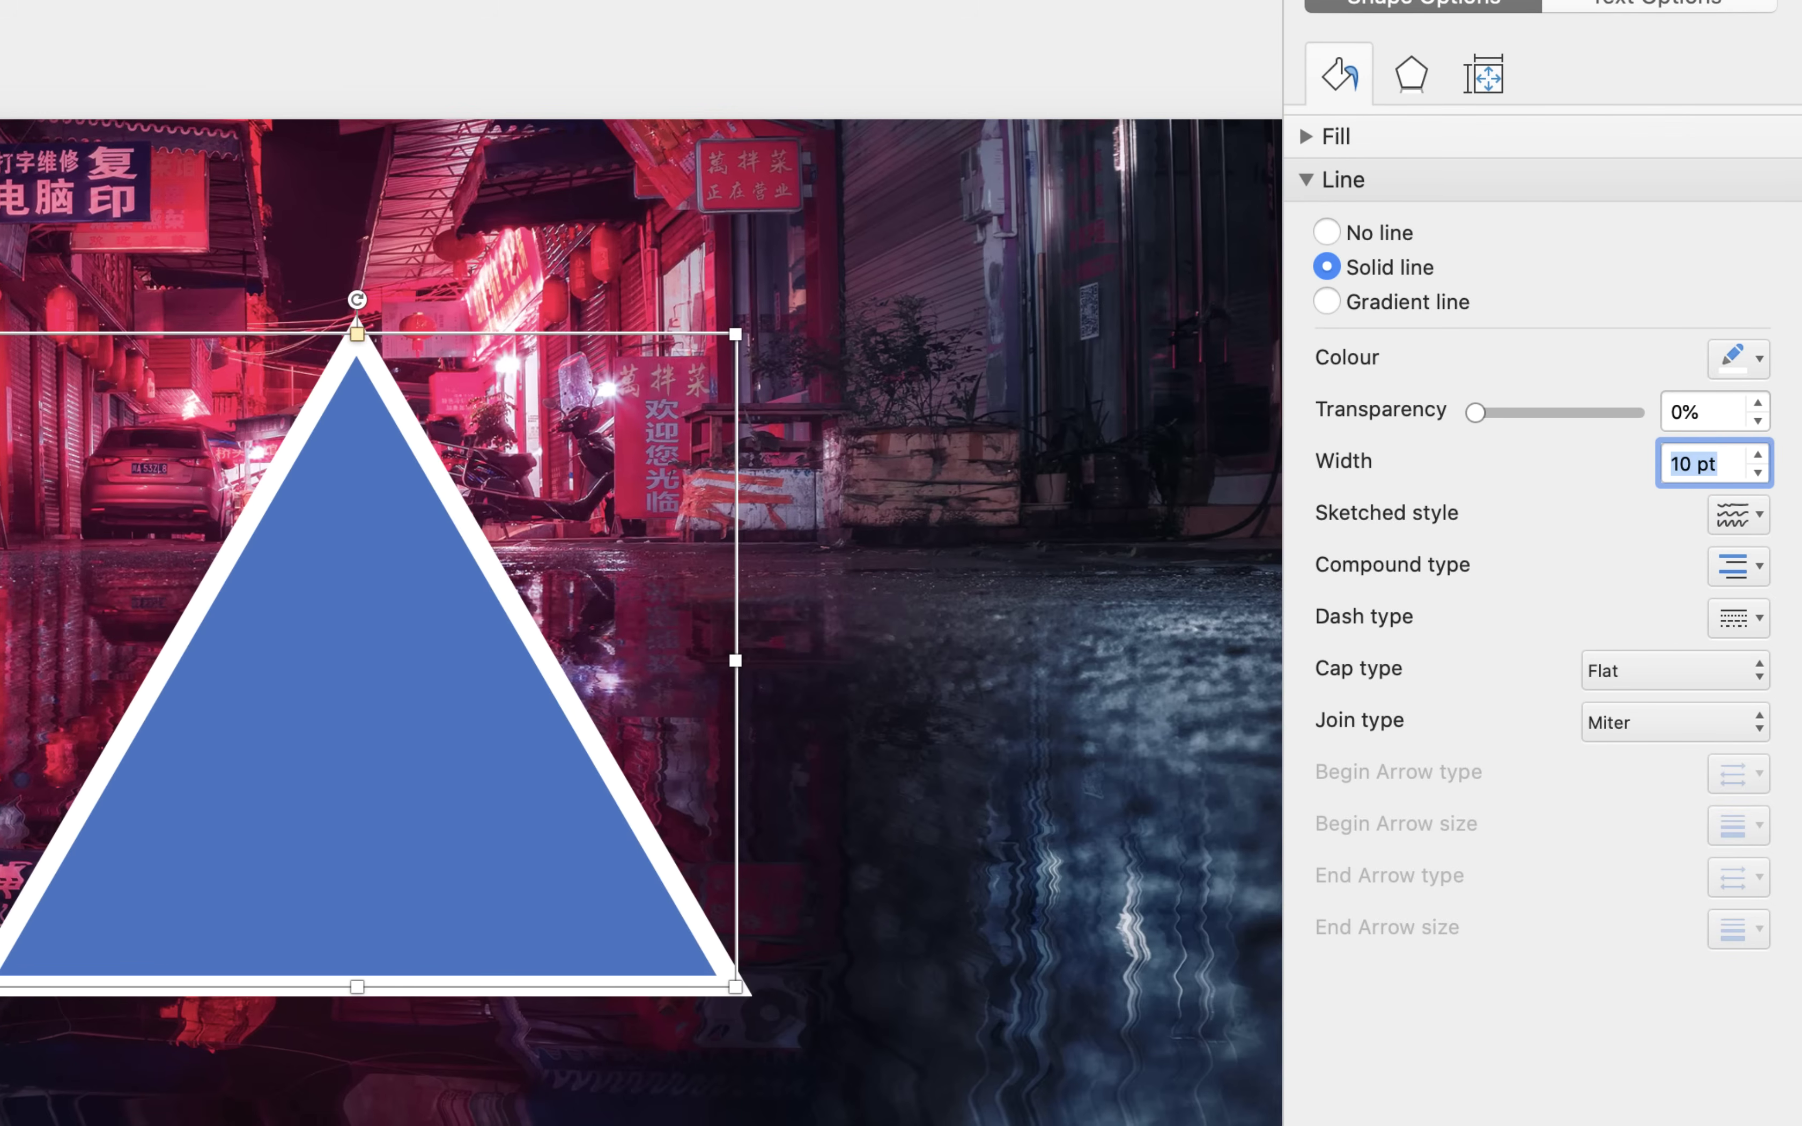
pyautogui.click(1306, 135)
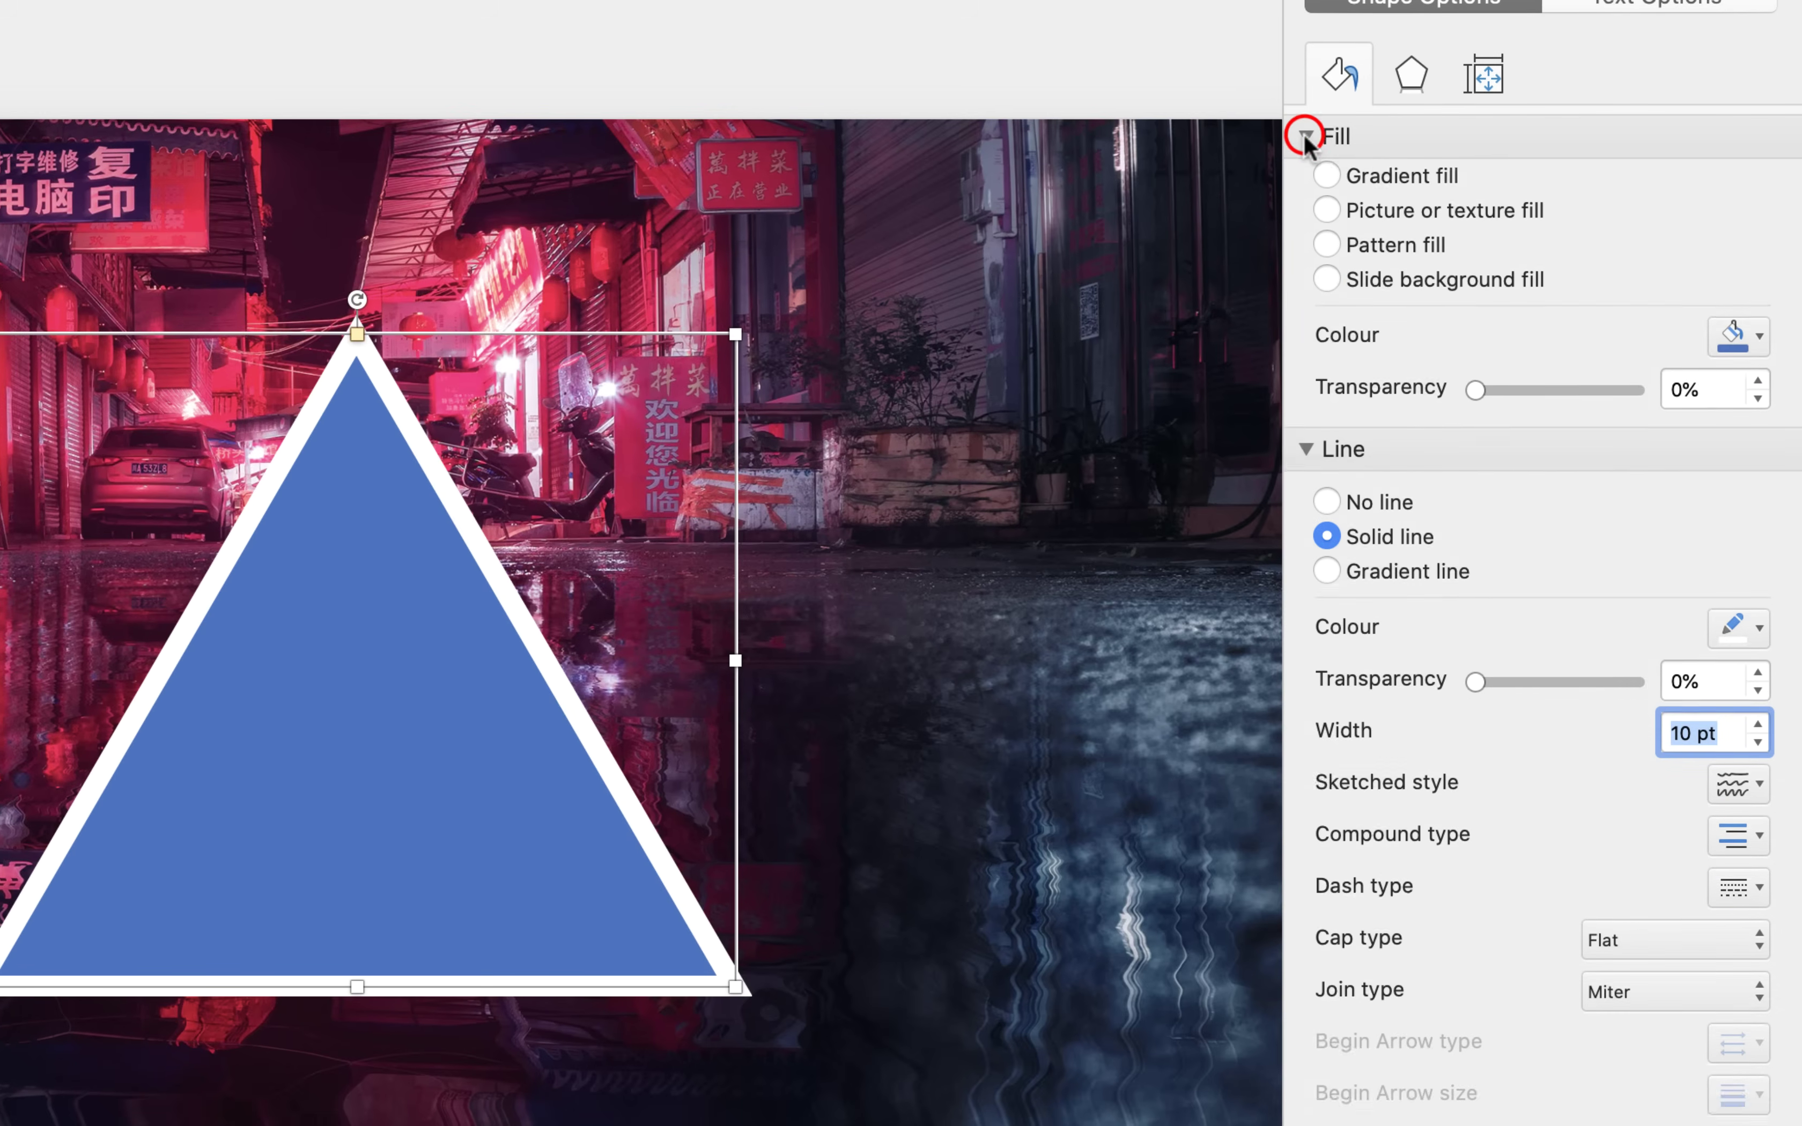
pyautogui.click(1329, 189)
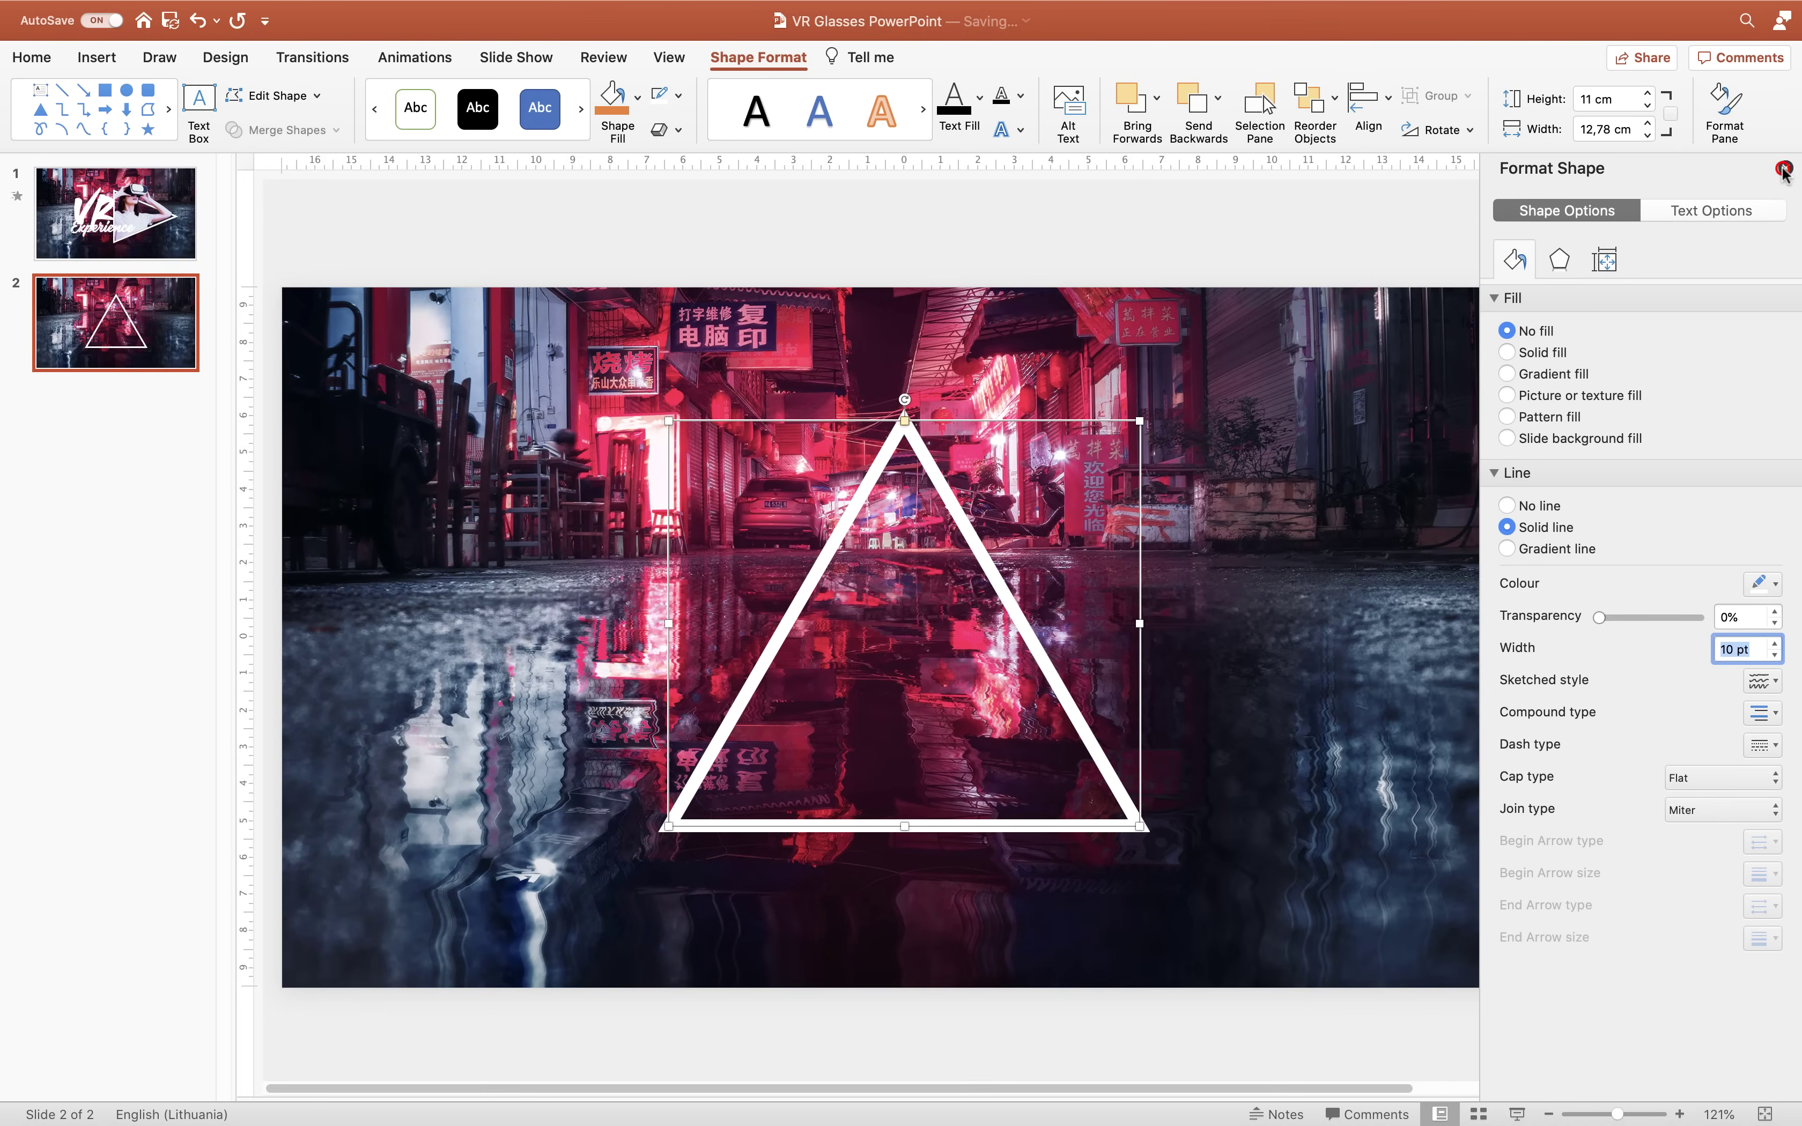
# - Rotate the triangle 90° right, shrink it, and move it right of the slide centre
pyautogui.click(1784, 168)
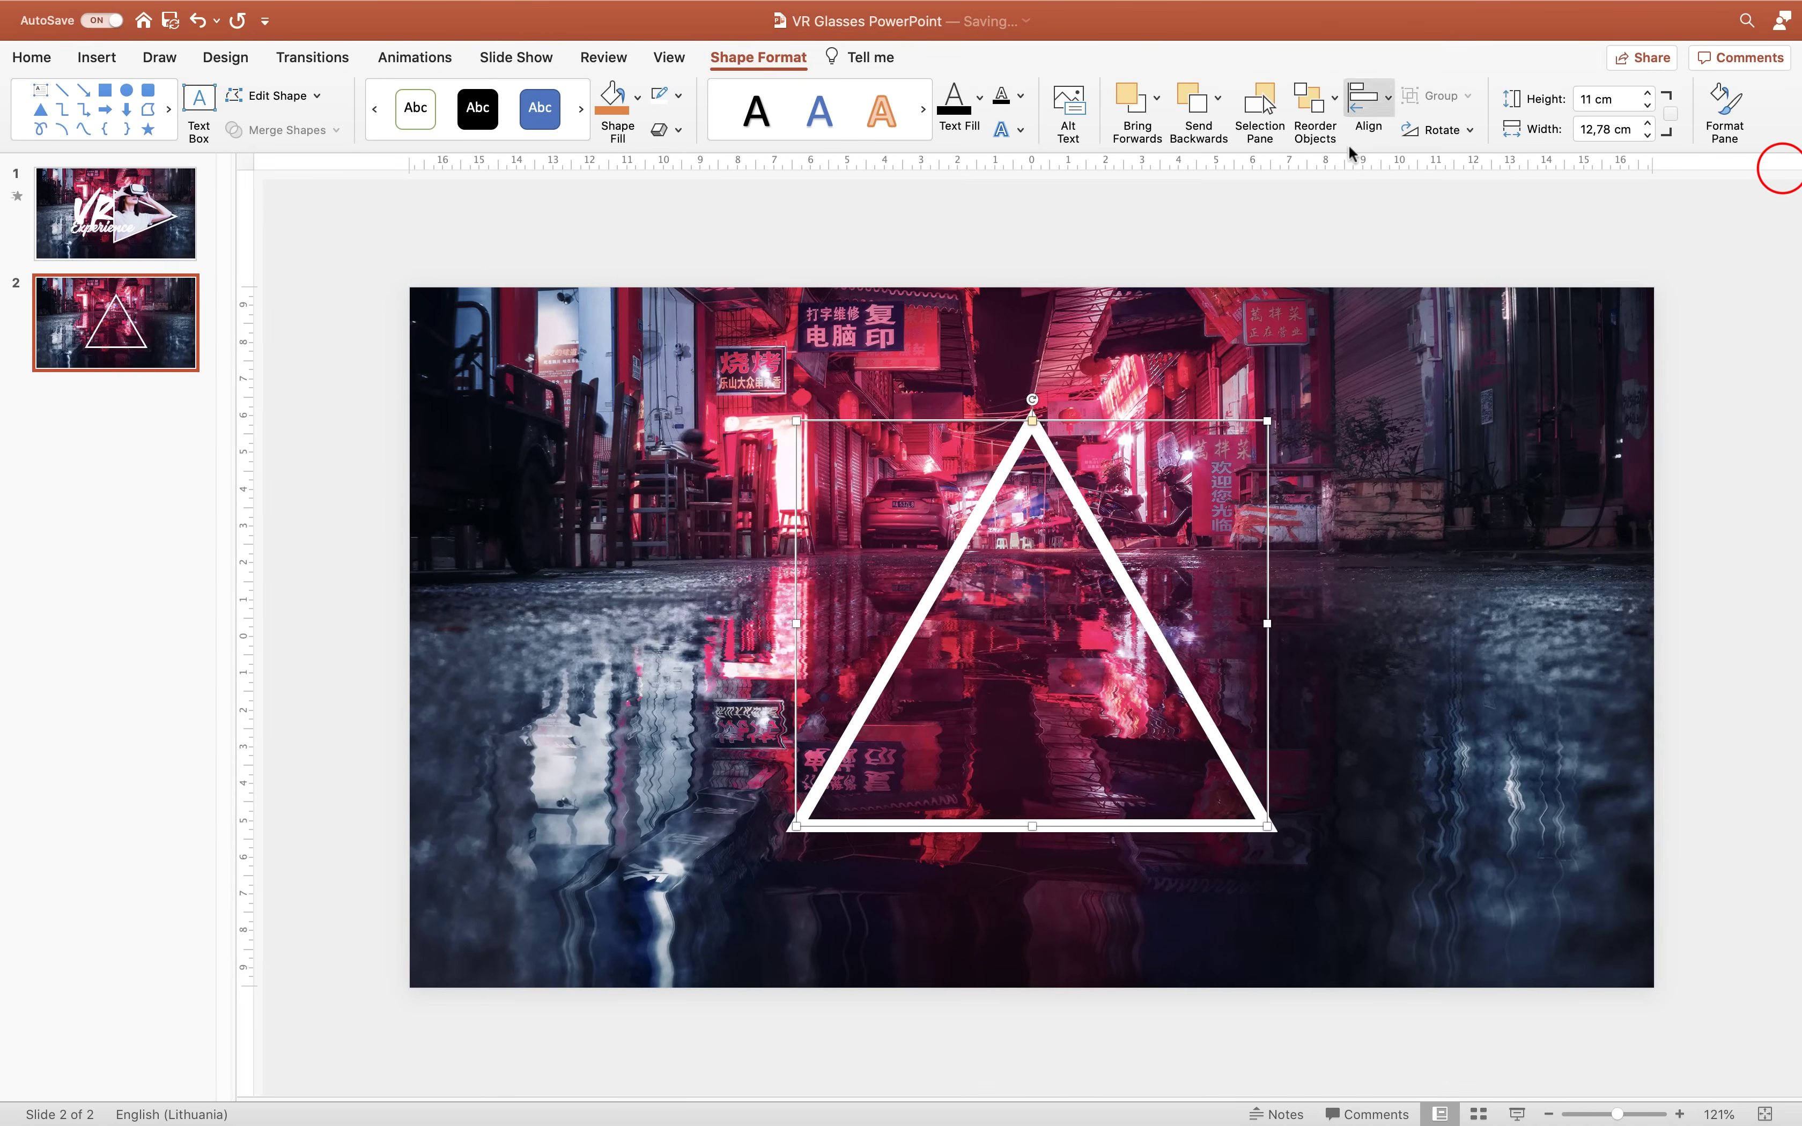
pyautogui.click(1463, 135)
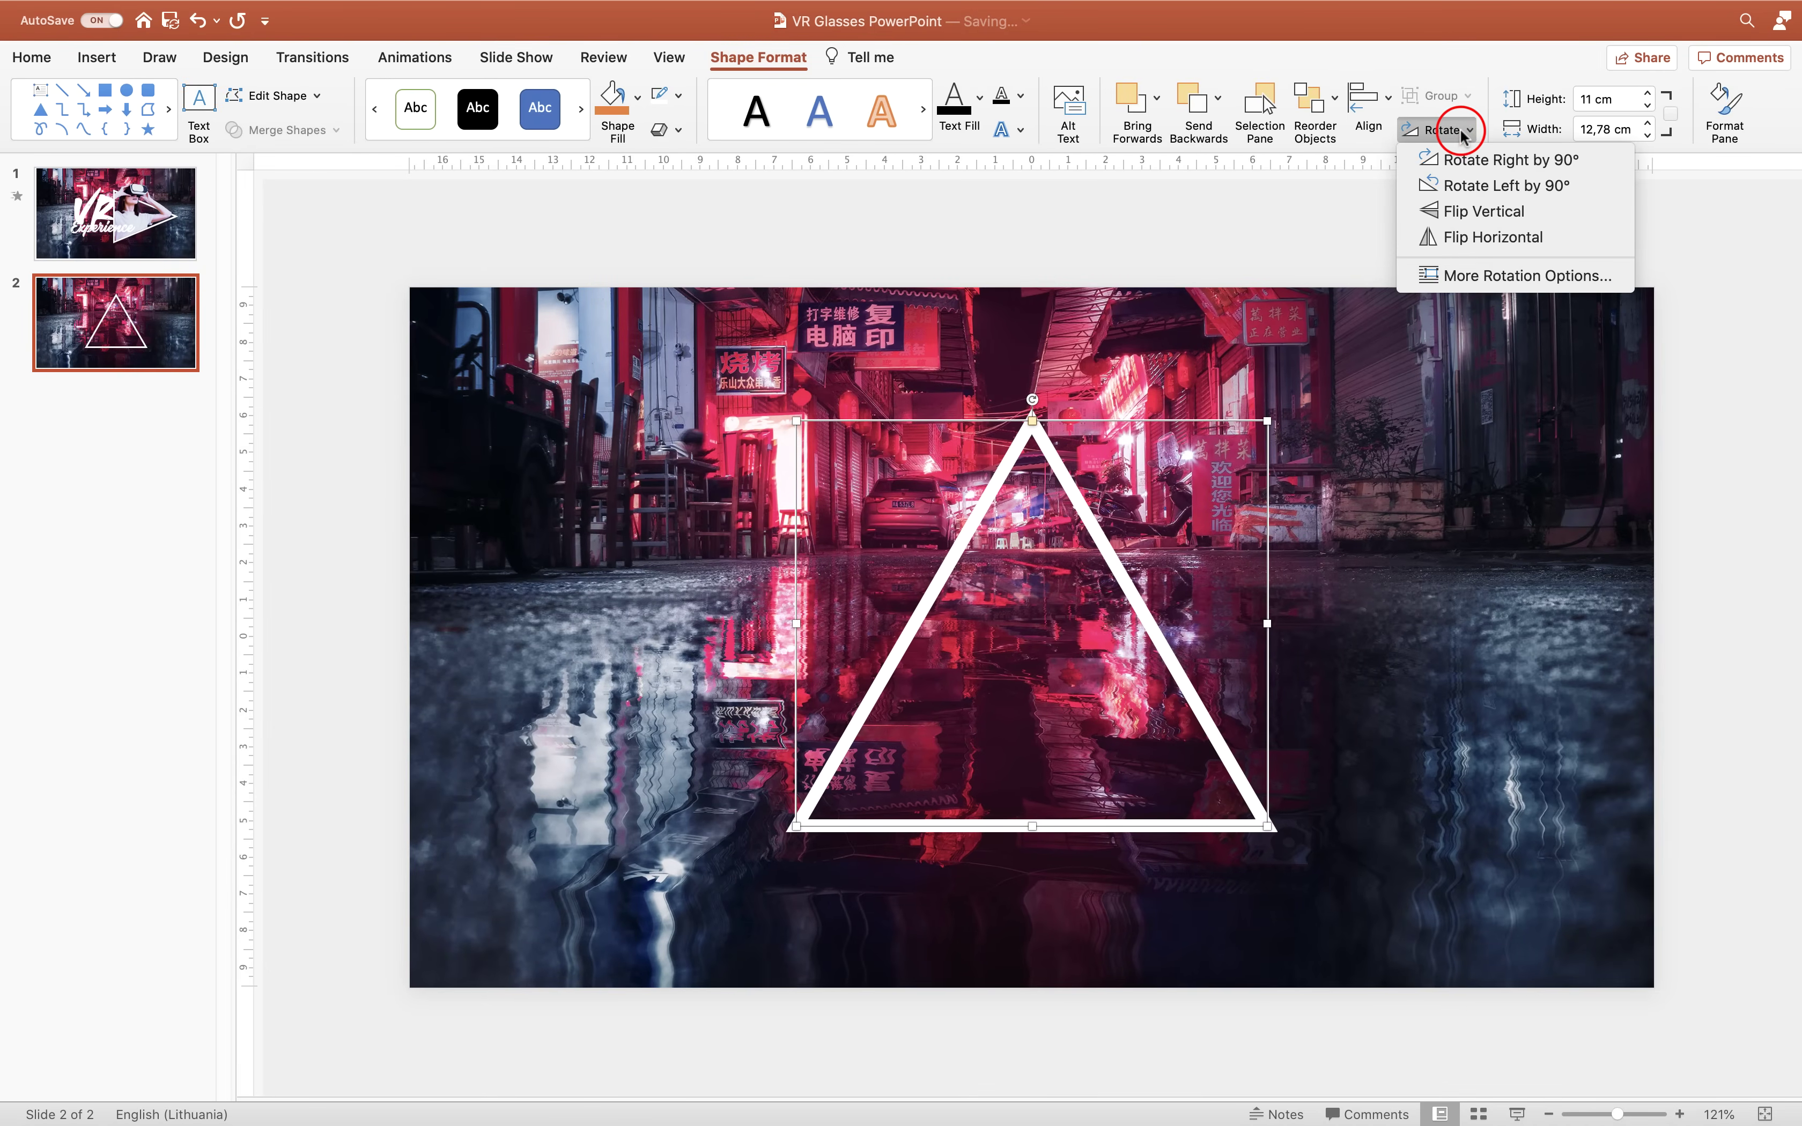
pyautogui.click(1483, 161)
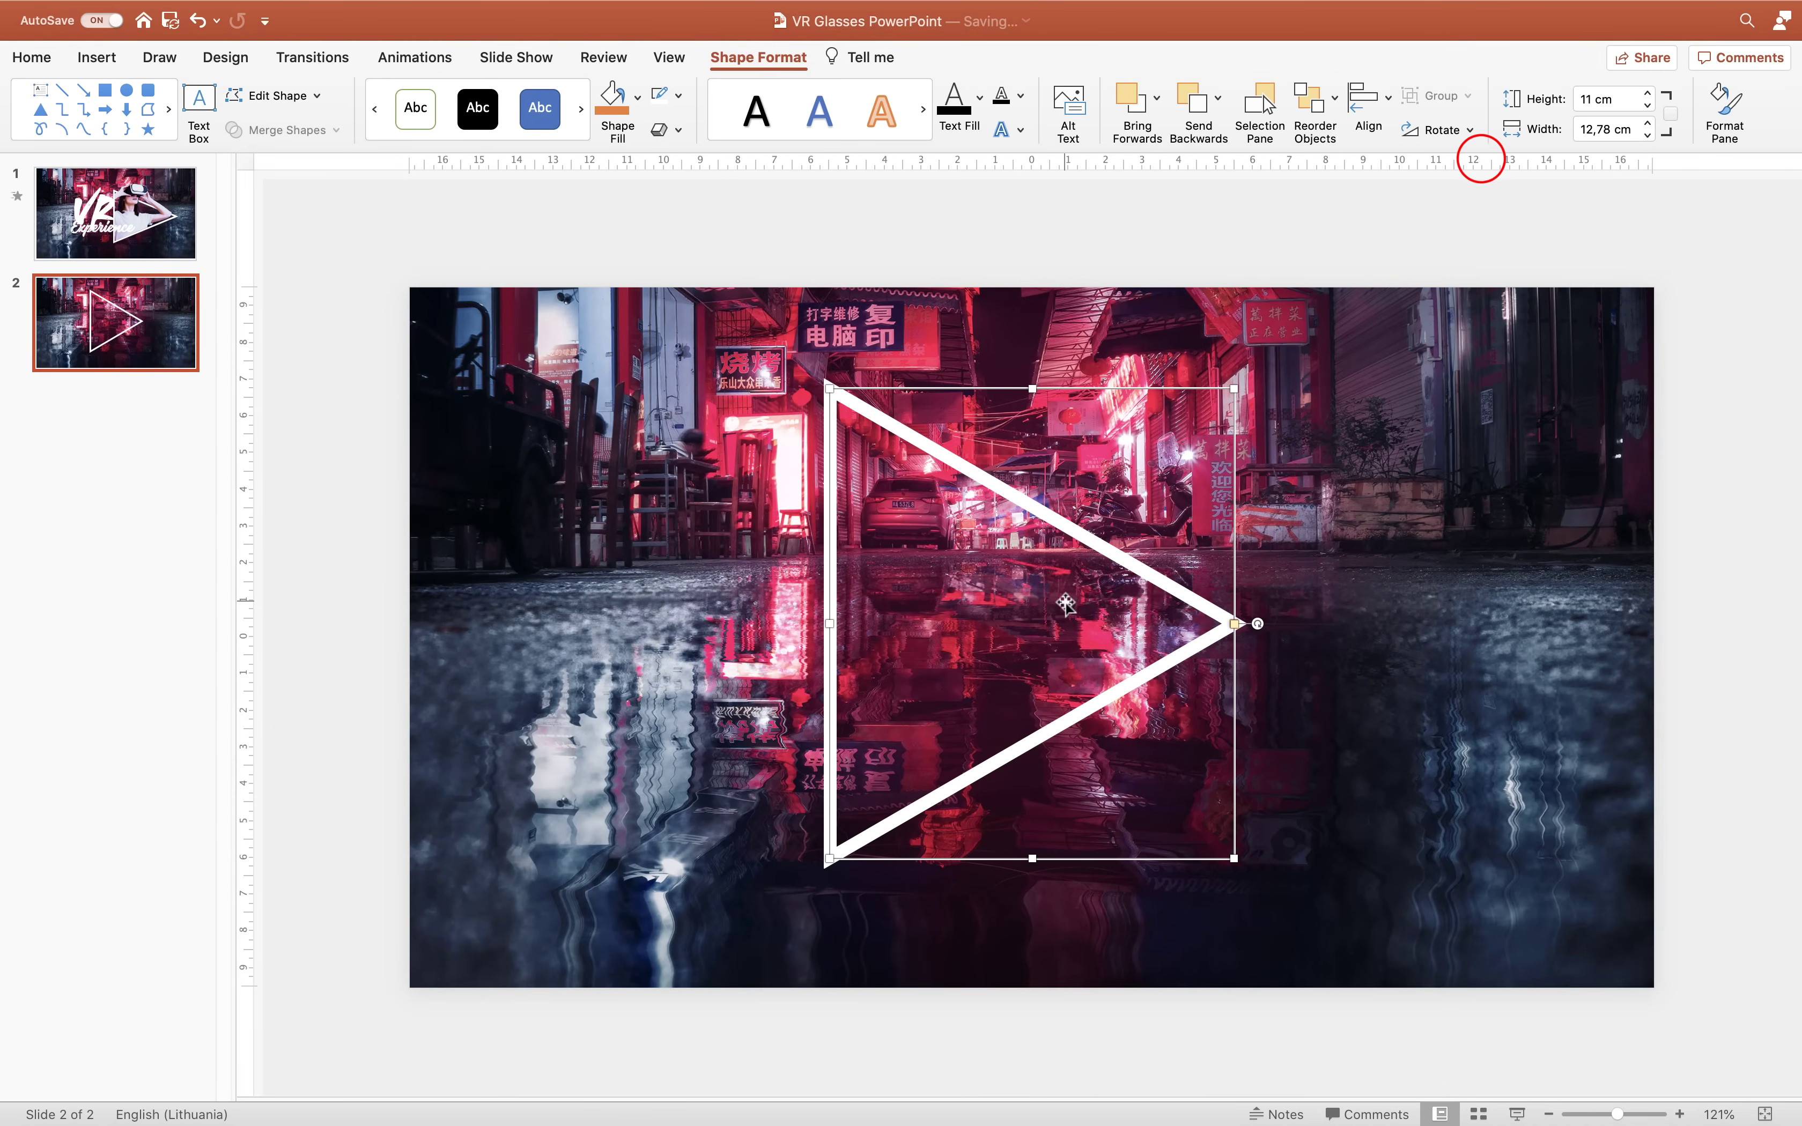
pyautogui.moveTo(1034, 388); pyautogui.dragTo(1035, 475)
pyautogui.moveTo(1011, 563); pyautogui.dragTo(1140, 555)
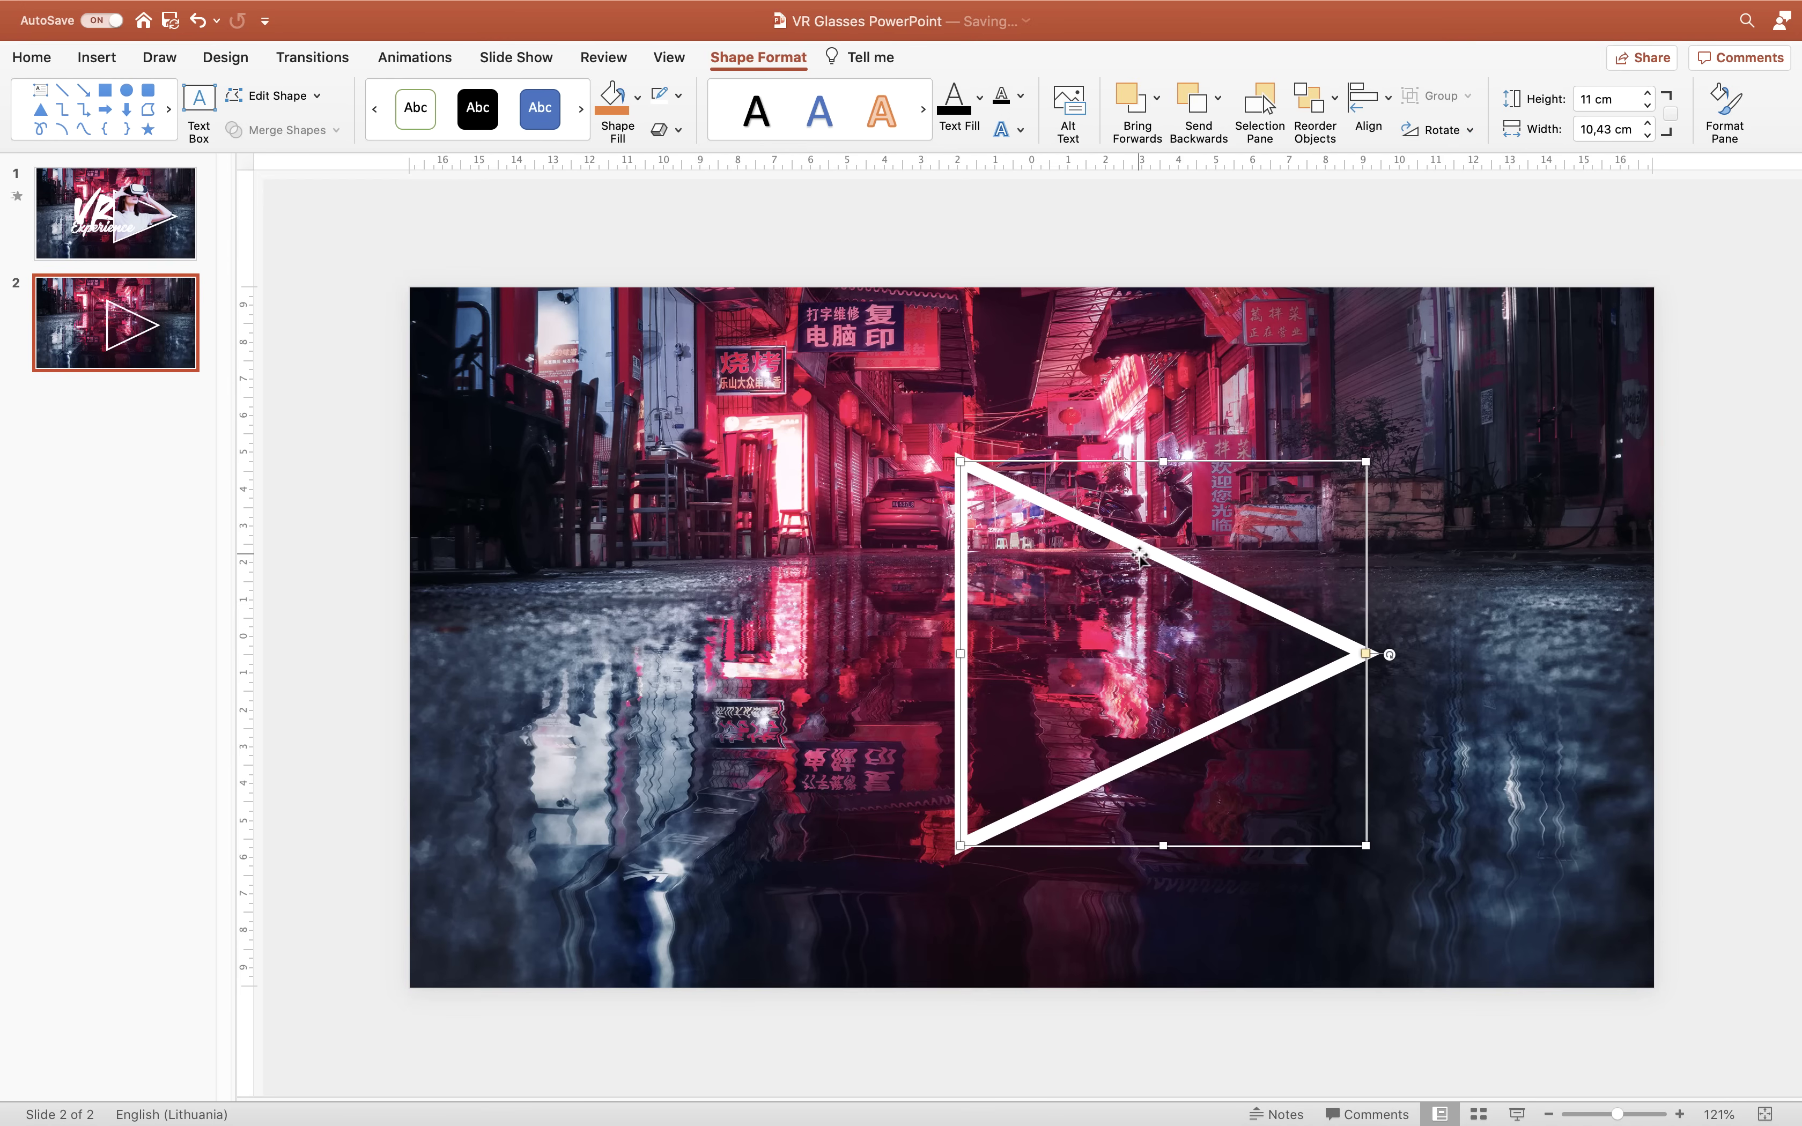
# - Copy the Freepik photo of the woman wearing a VR headset
pyautogui.hotkey('ctrl', 'Right')
pyautogui.hotkey('ctrl', 'Left')
pyautogui.click(170, 240)
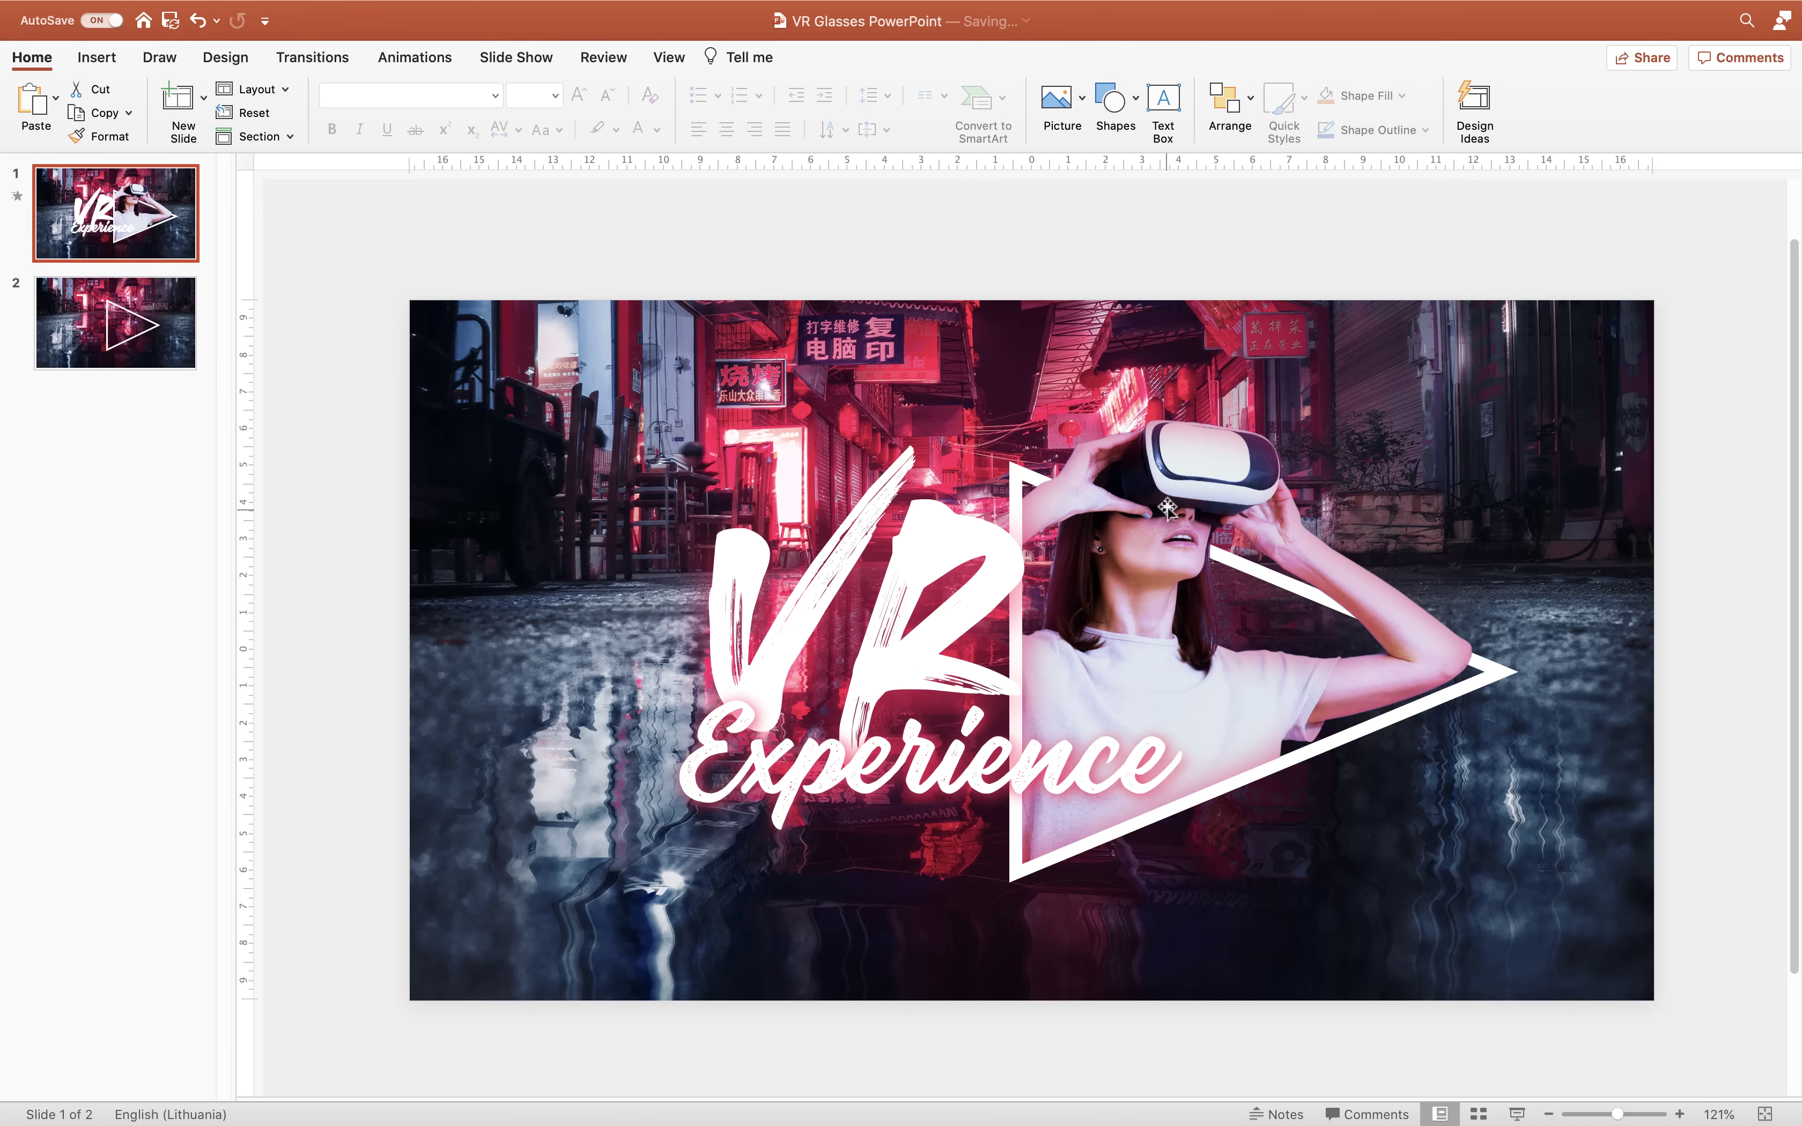
pyautogui.click(598, 479)
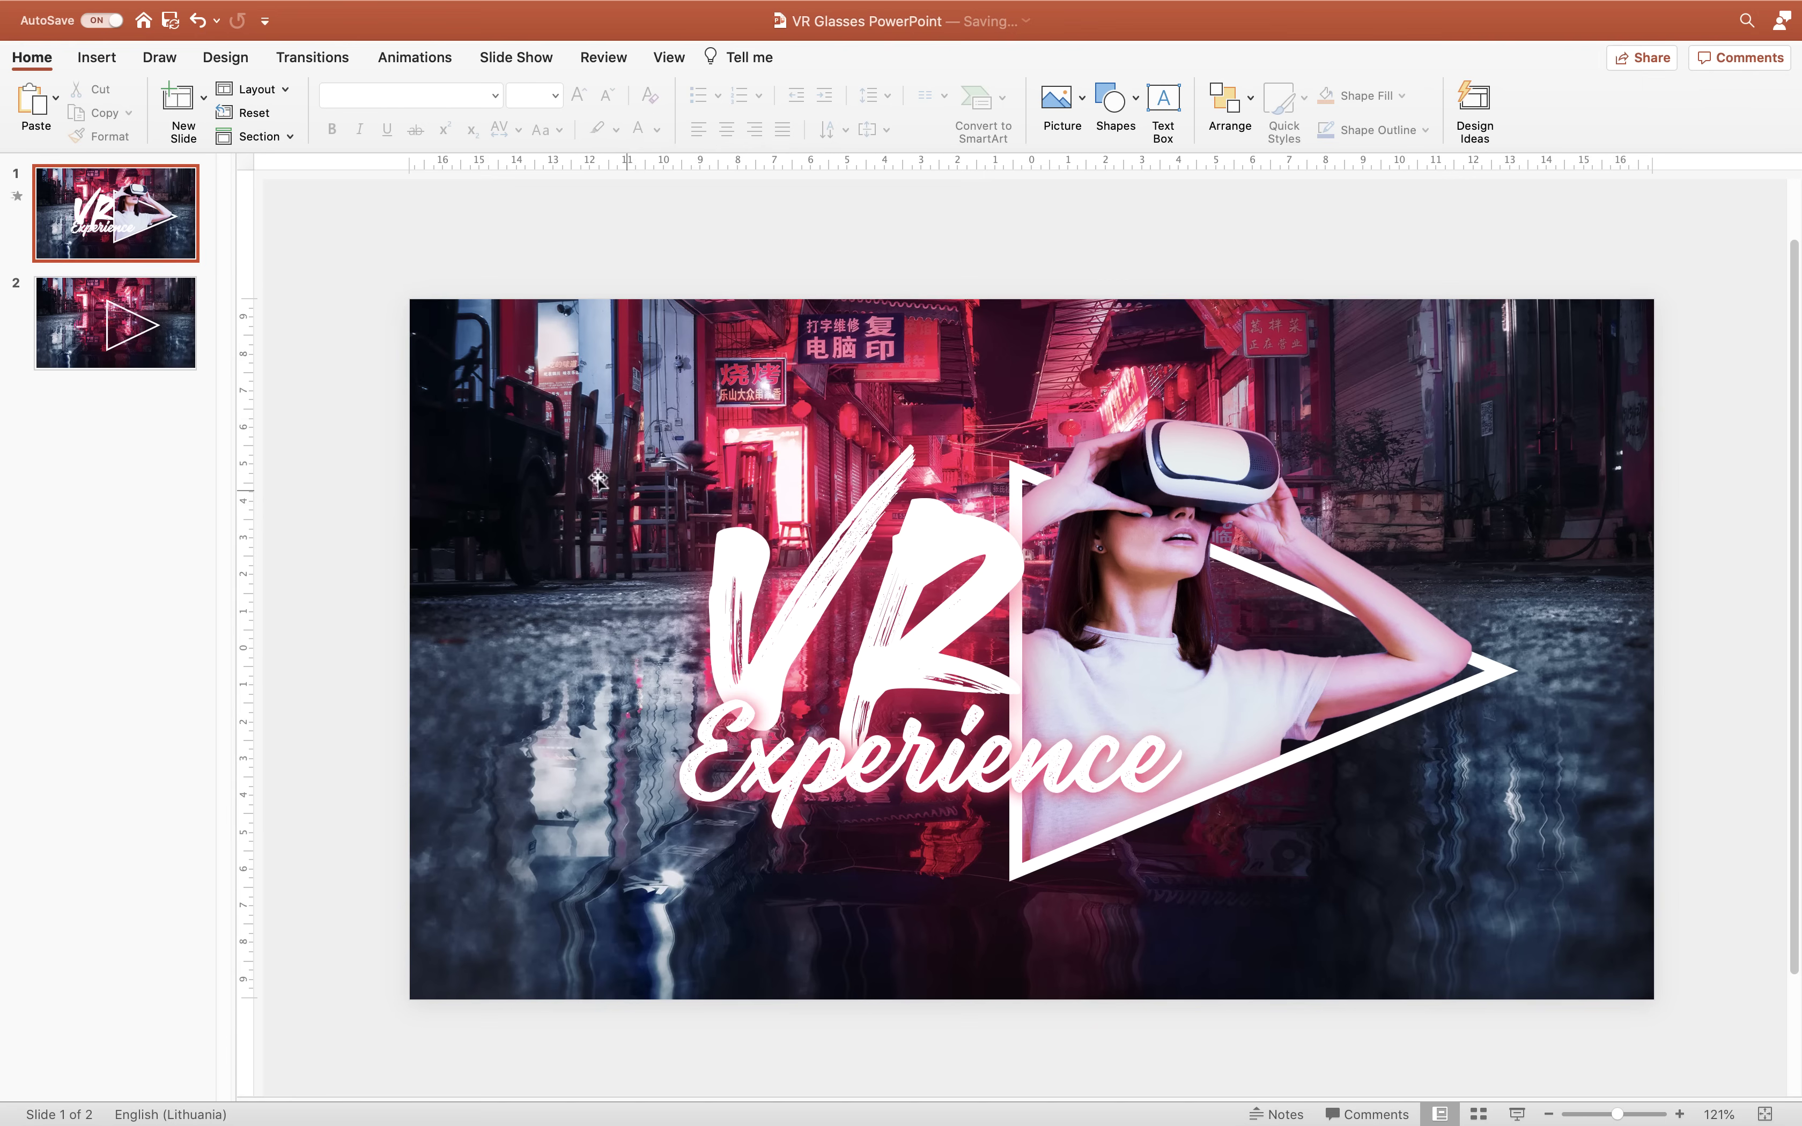
pyautogui.click(157, 319)
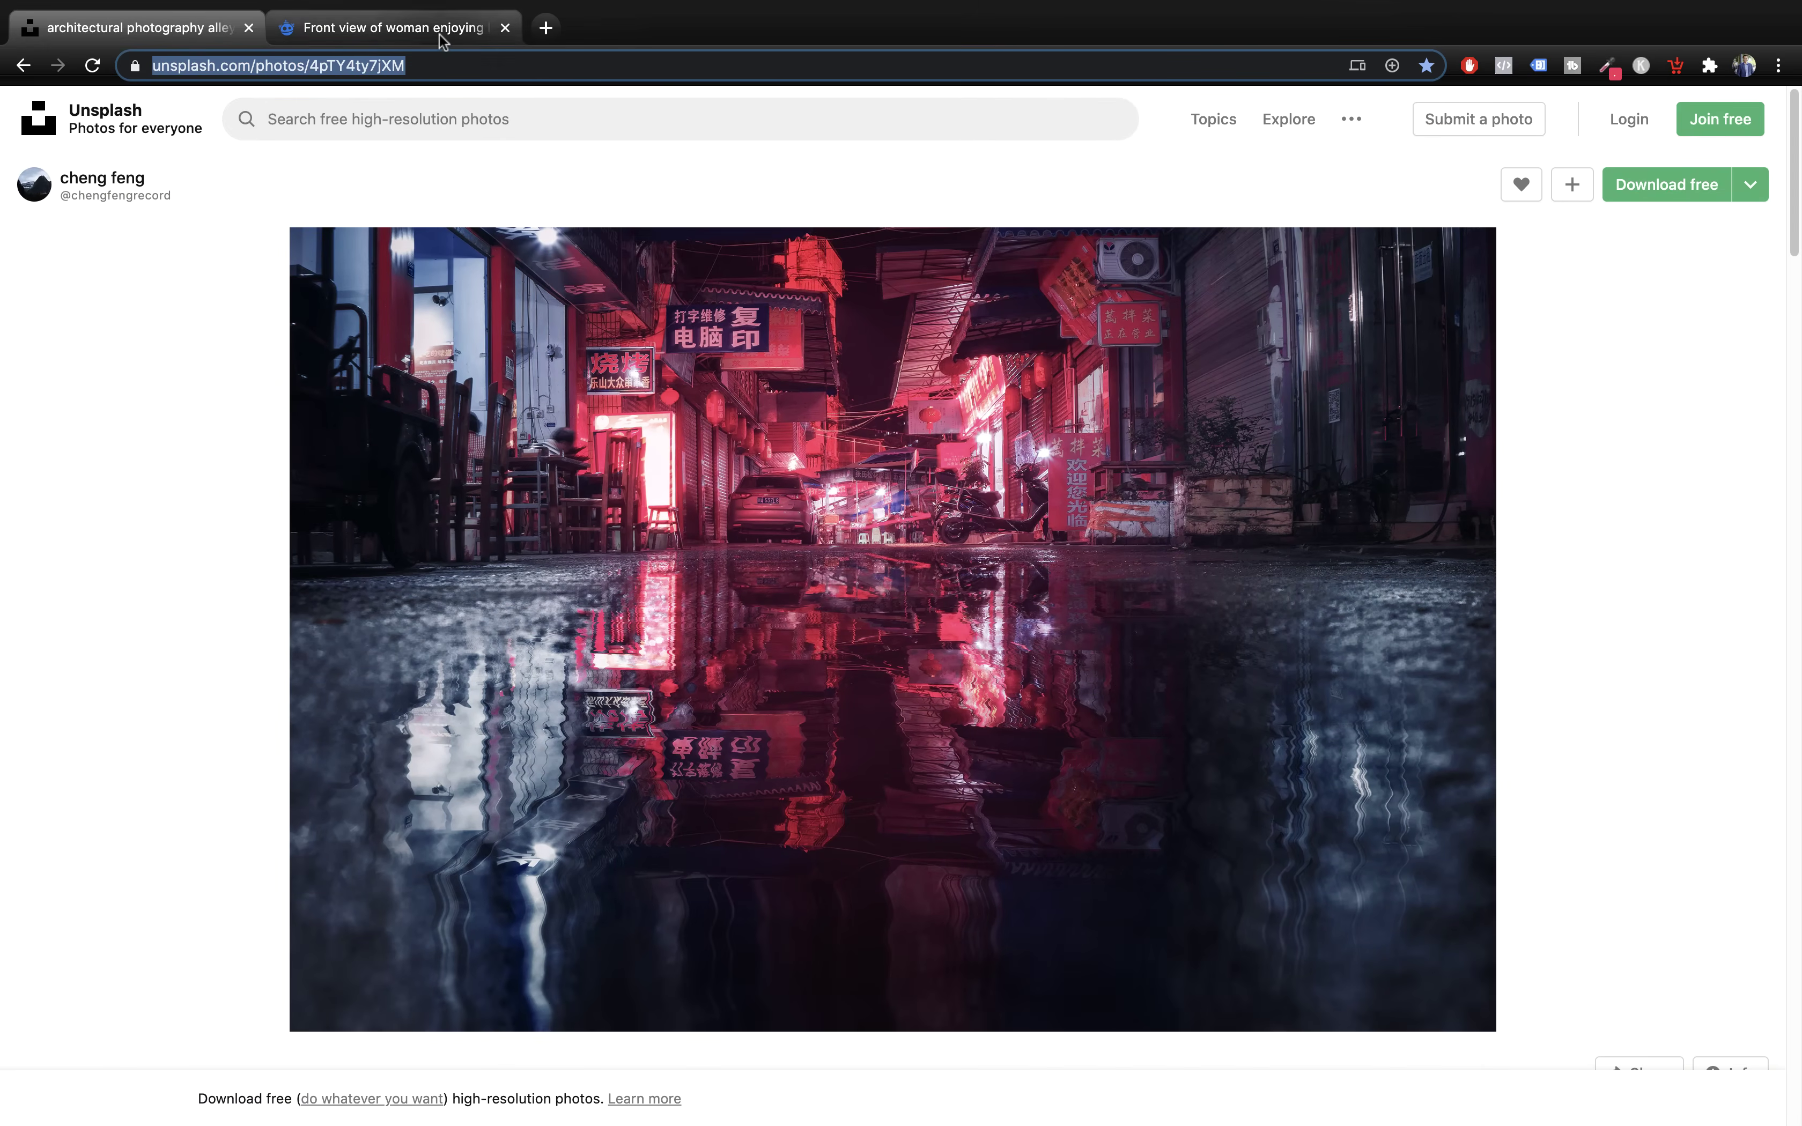
pyautogui.click(441, 37)
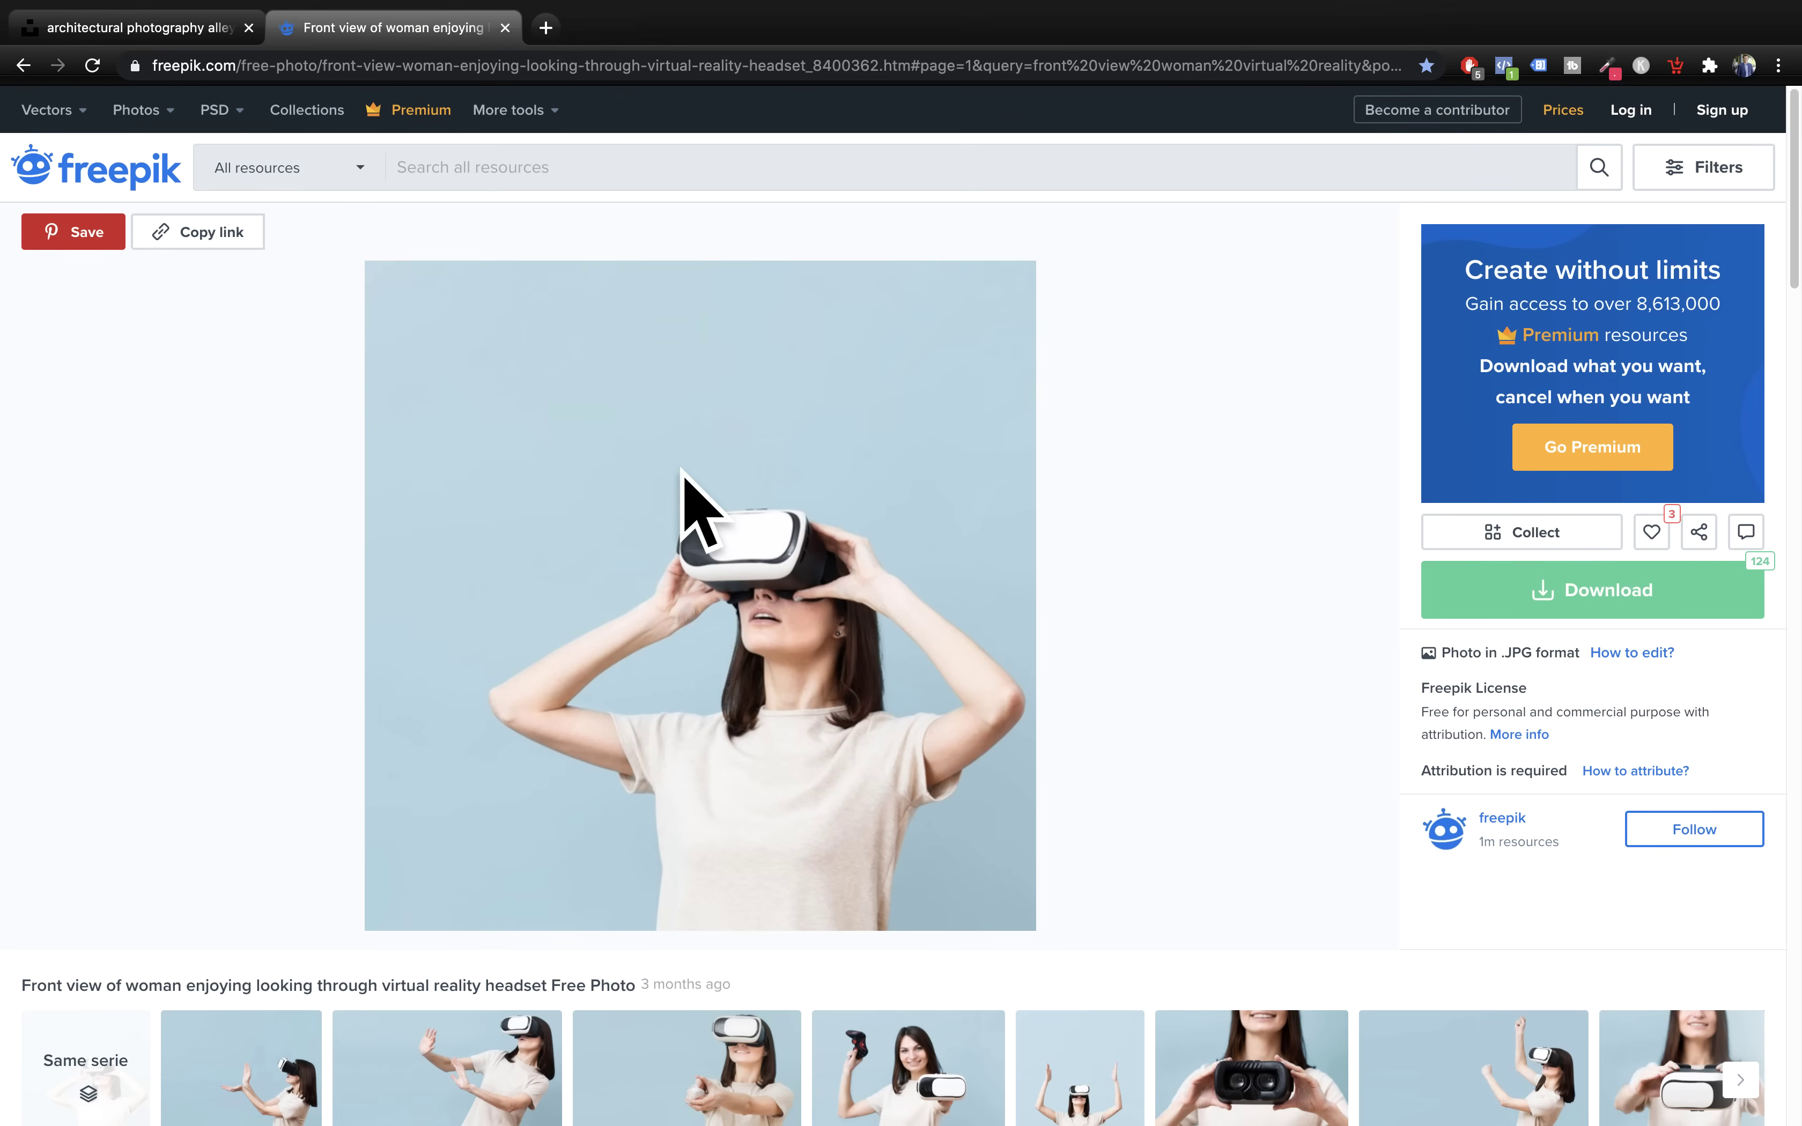
pyautogui.rightClick(652, 433)
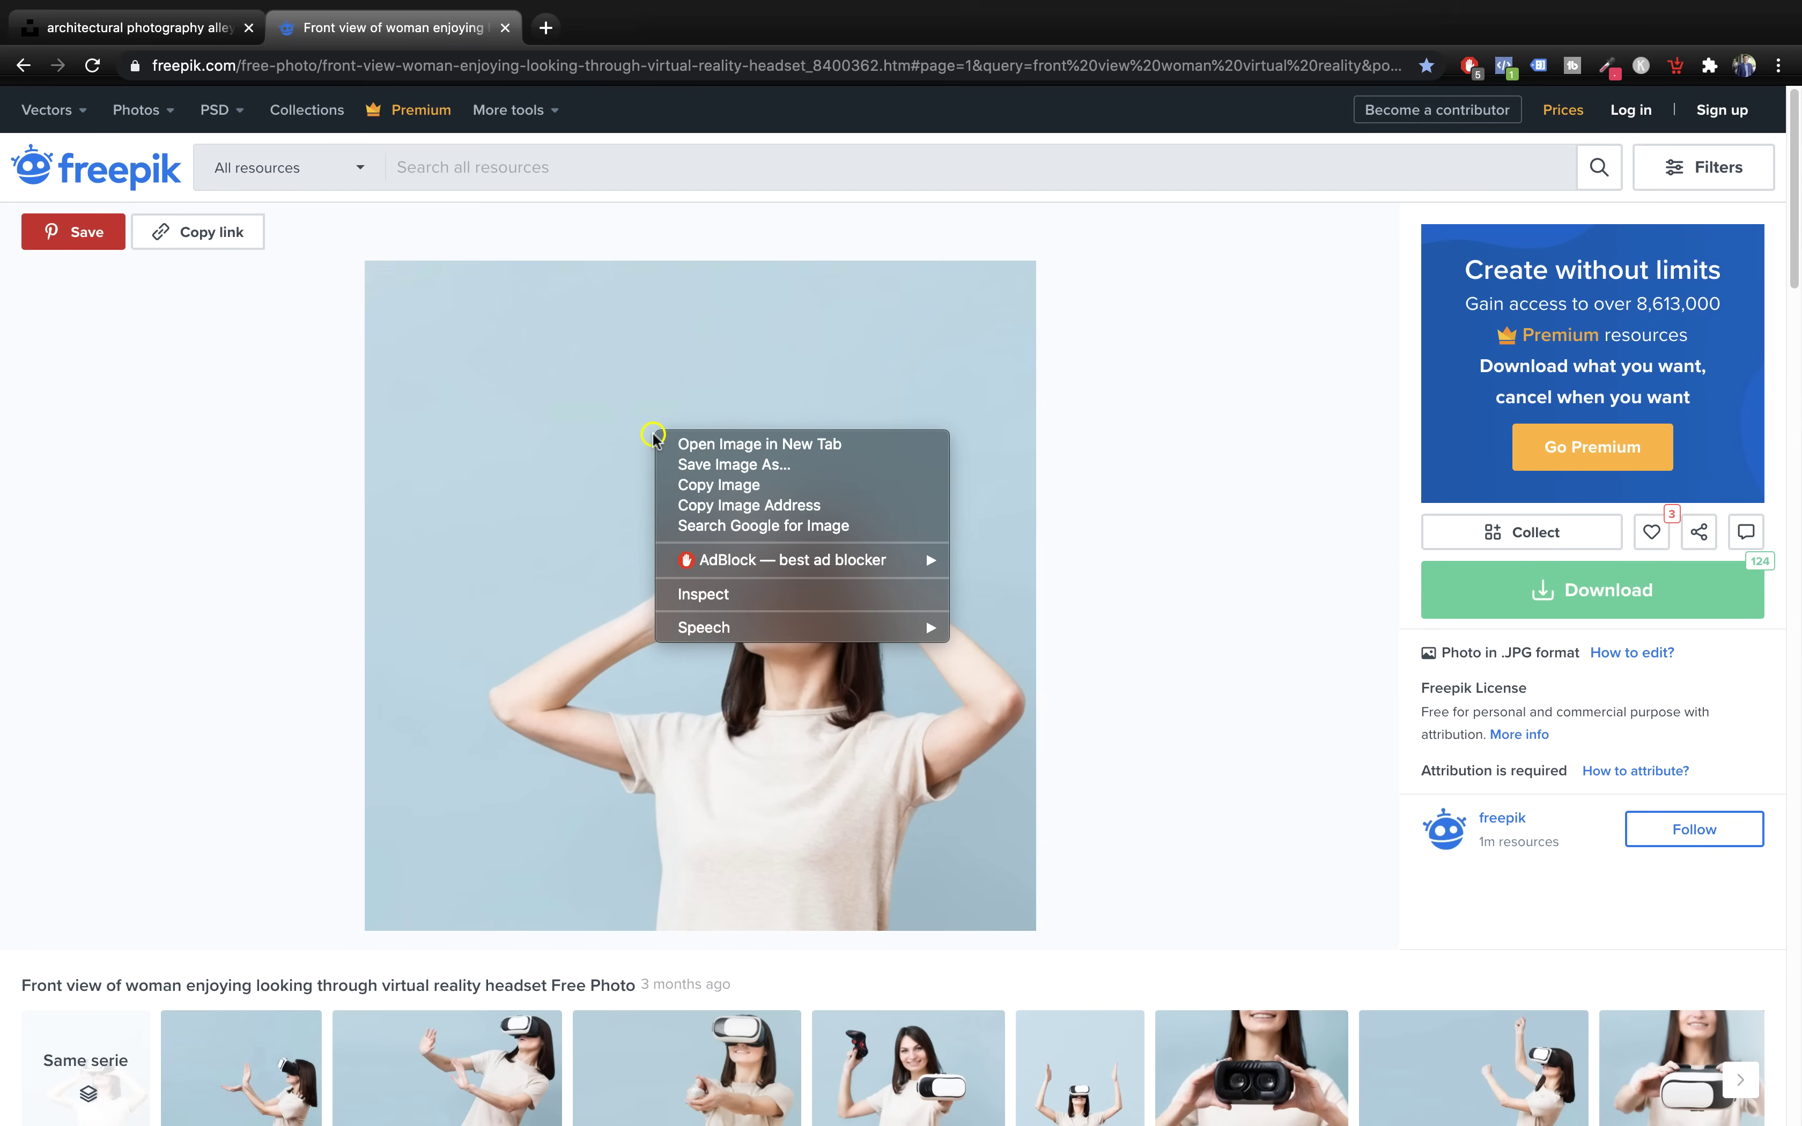
pyautogui.click(716, 486)
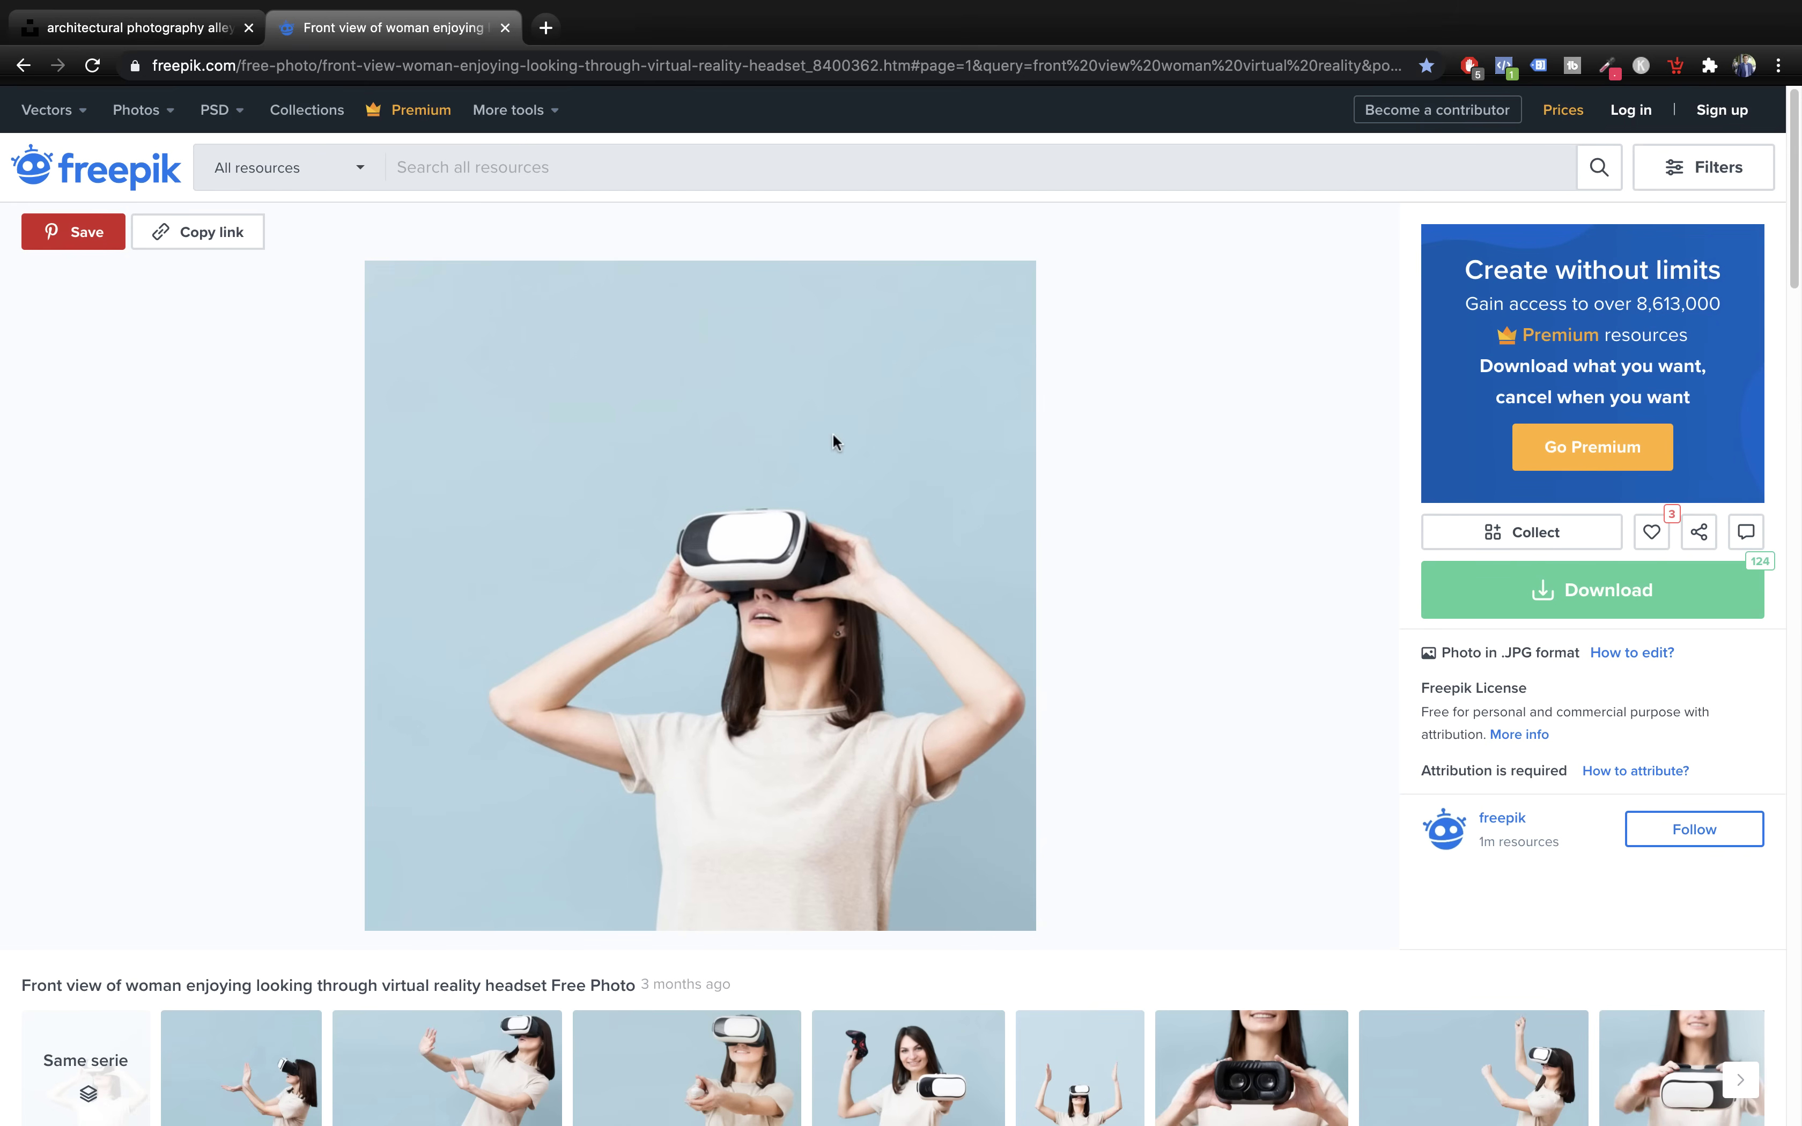
# - Paste the VR headset photo onto slide 2, enlarge it, and move it to the left side
pyautogui.press('super+Tab')
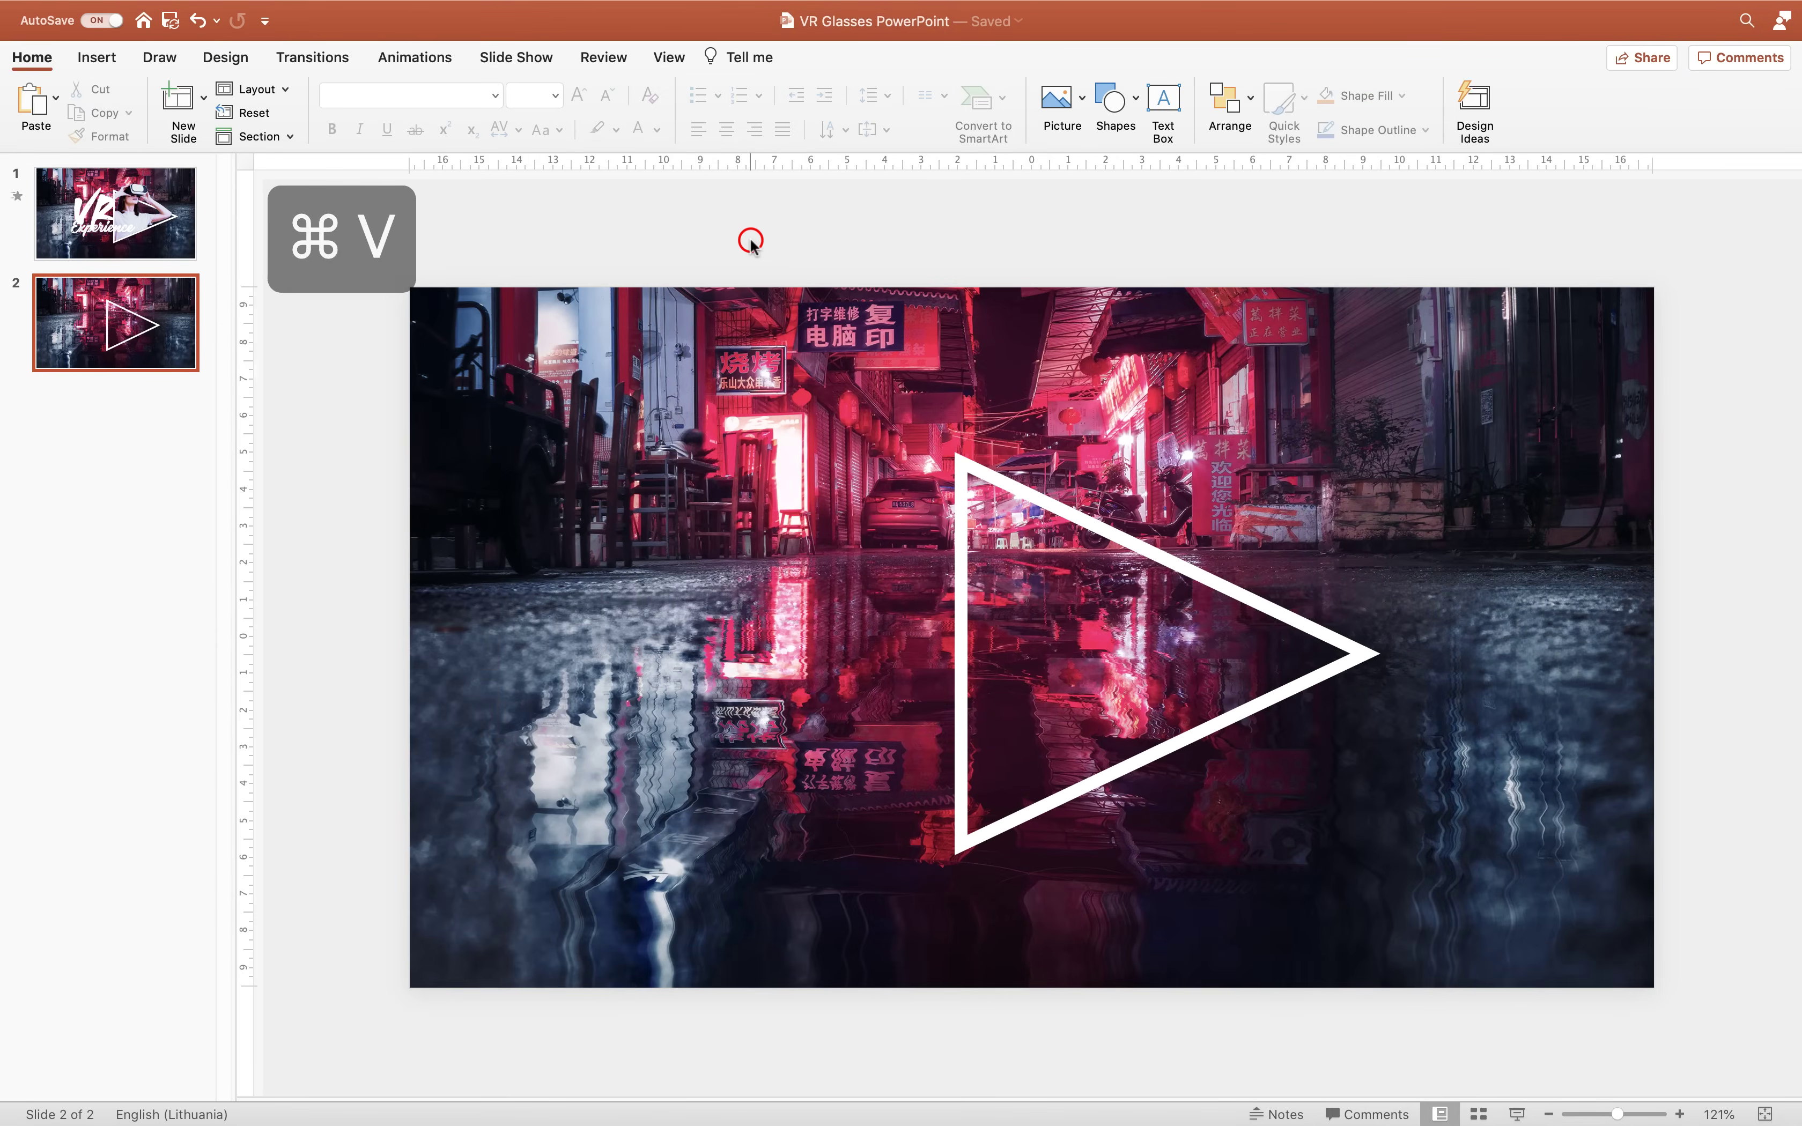
pyautogui.press('super+v')
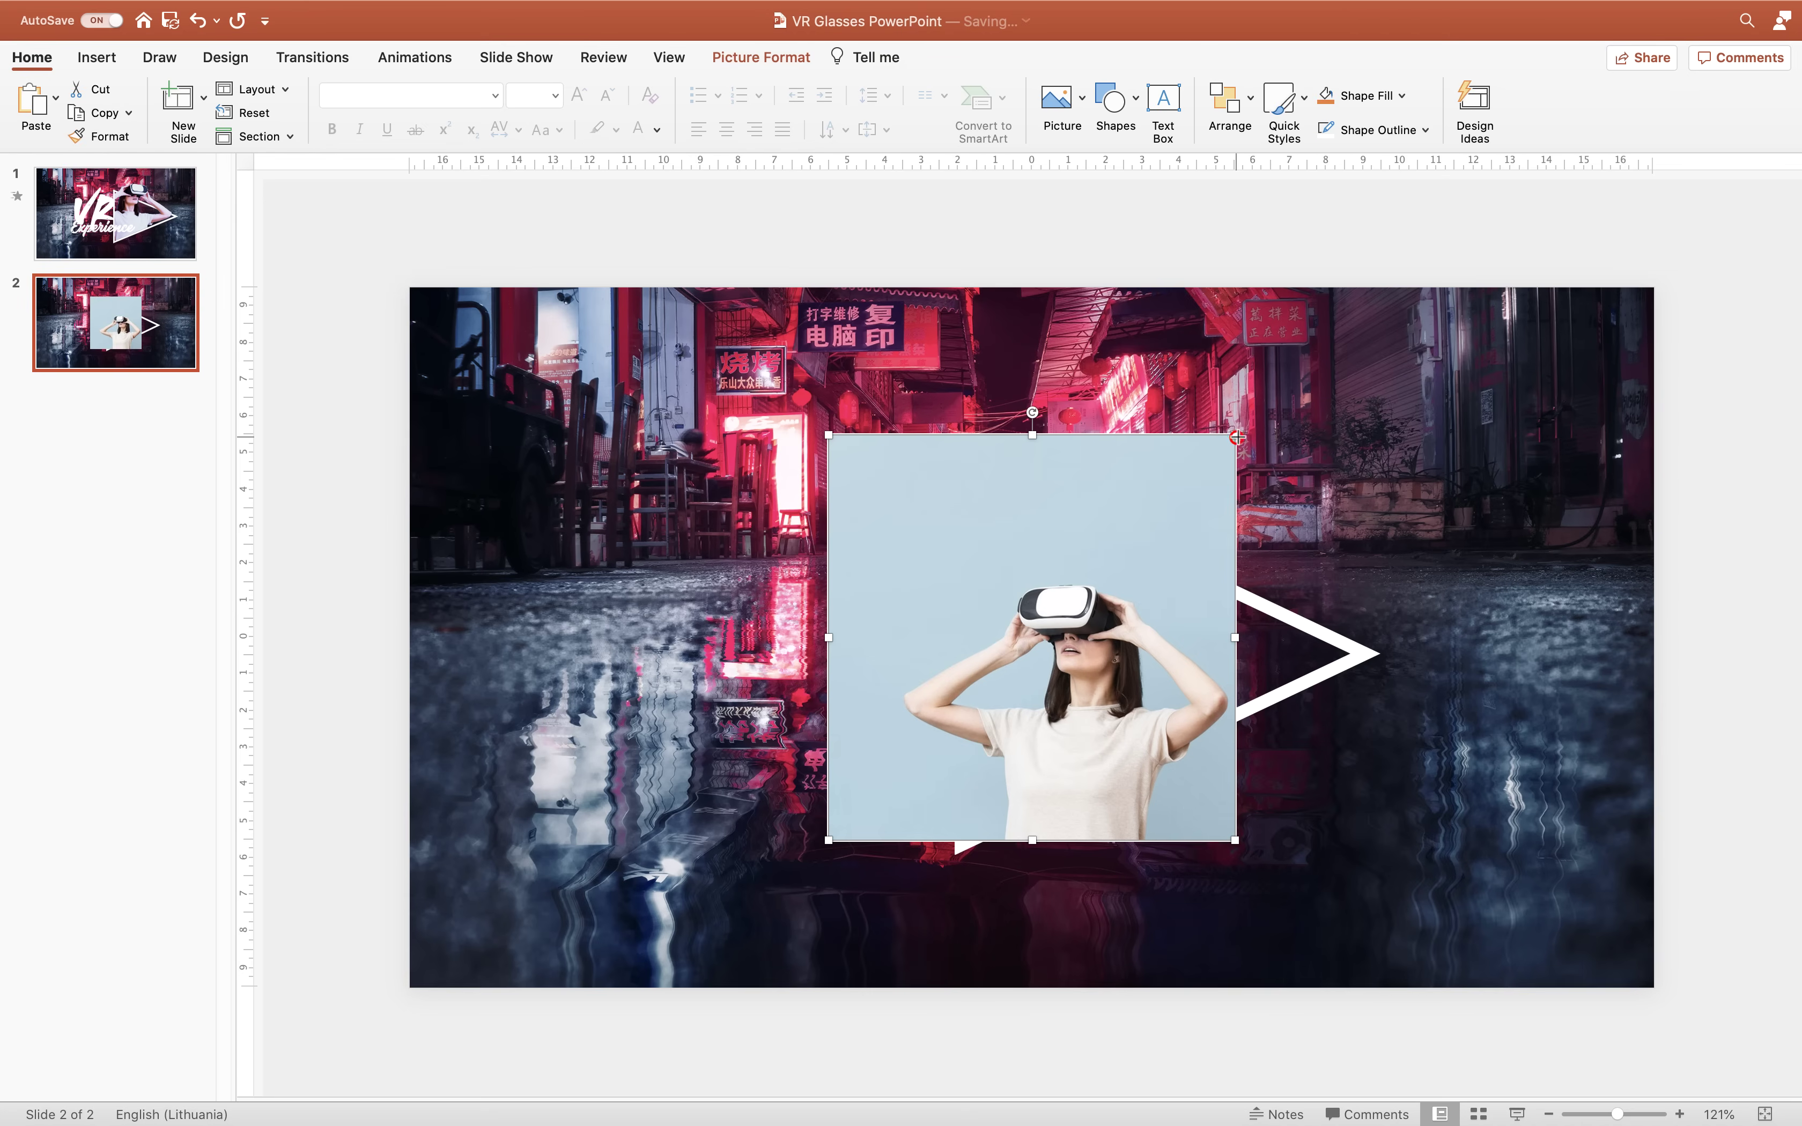
pyautogui.moveTo(1236, 437); pyautogui.dragTo(1428, 241)
pyautogui.moveTo(1328, 464); pyautogui.dragTo(823, 506)
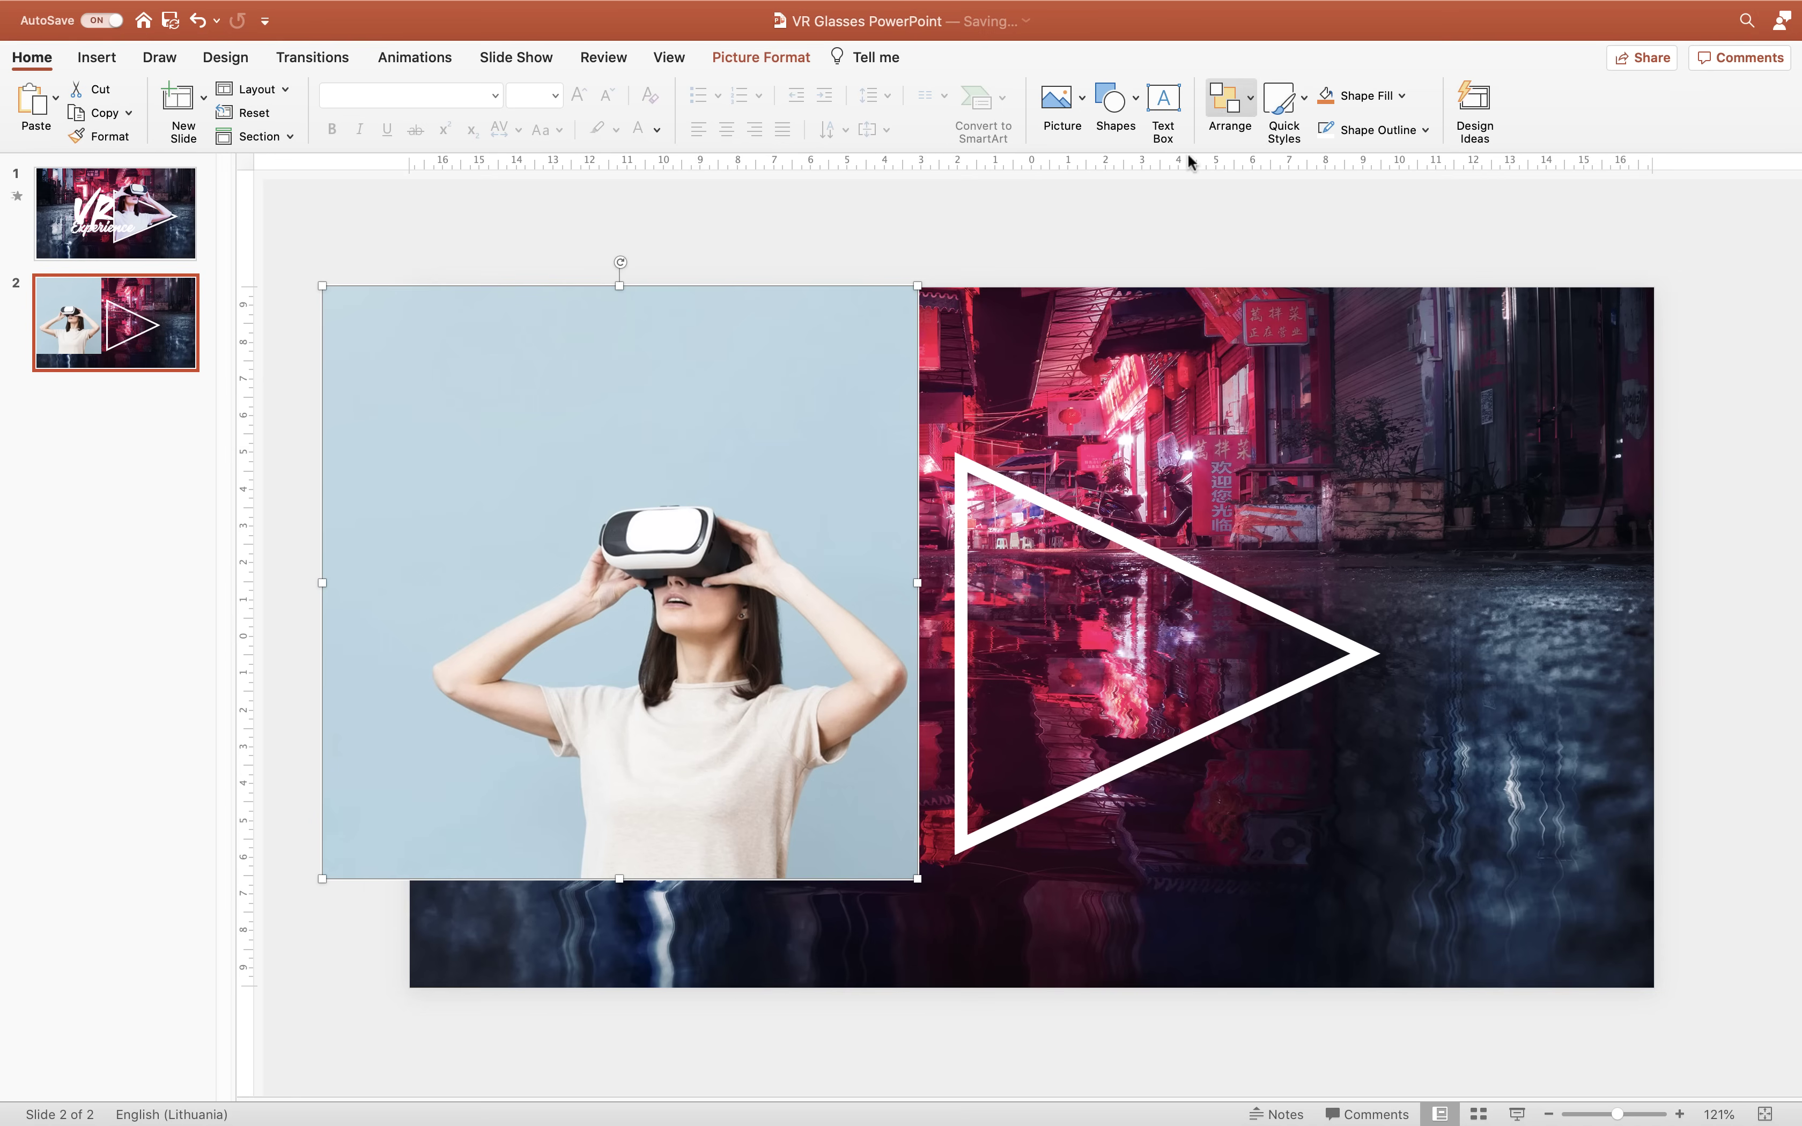
# - Flip the headset photo horizontally and shift it right over the triangle's left side
pyautogui.click(1234, 101)
pyautogui.moveTo(1352, 488)
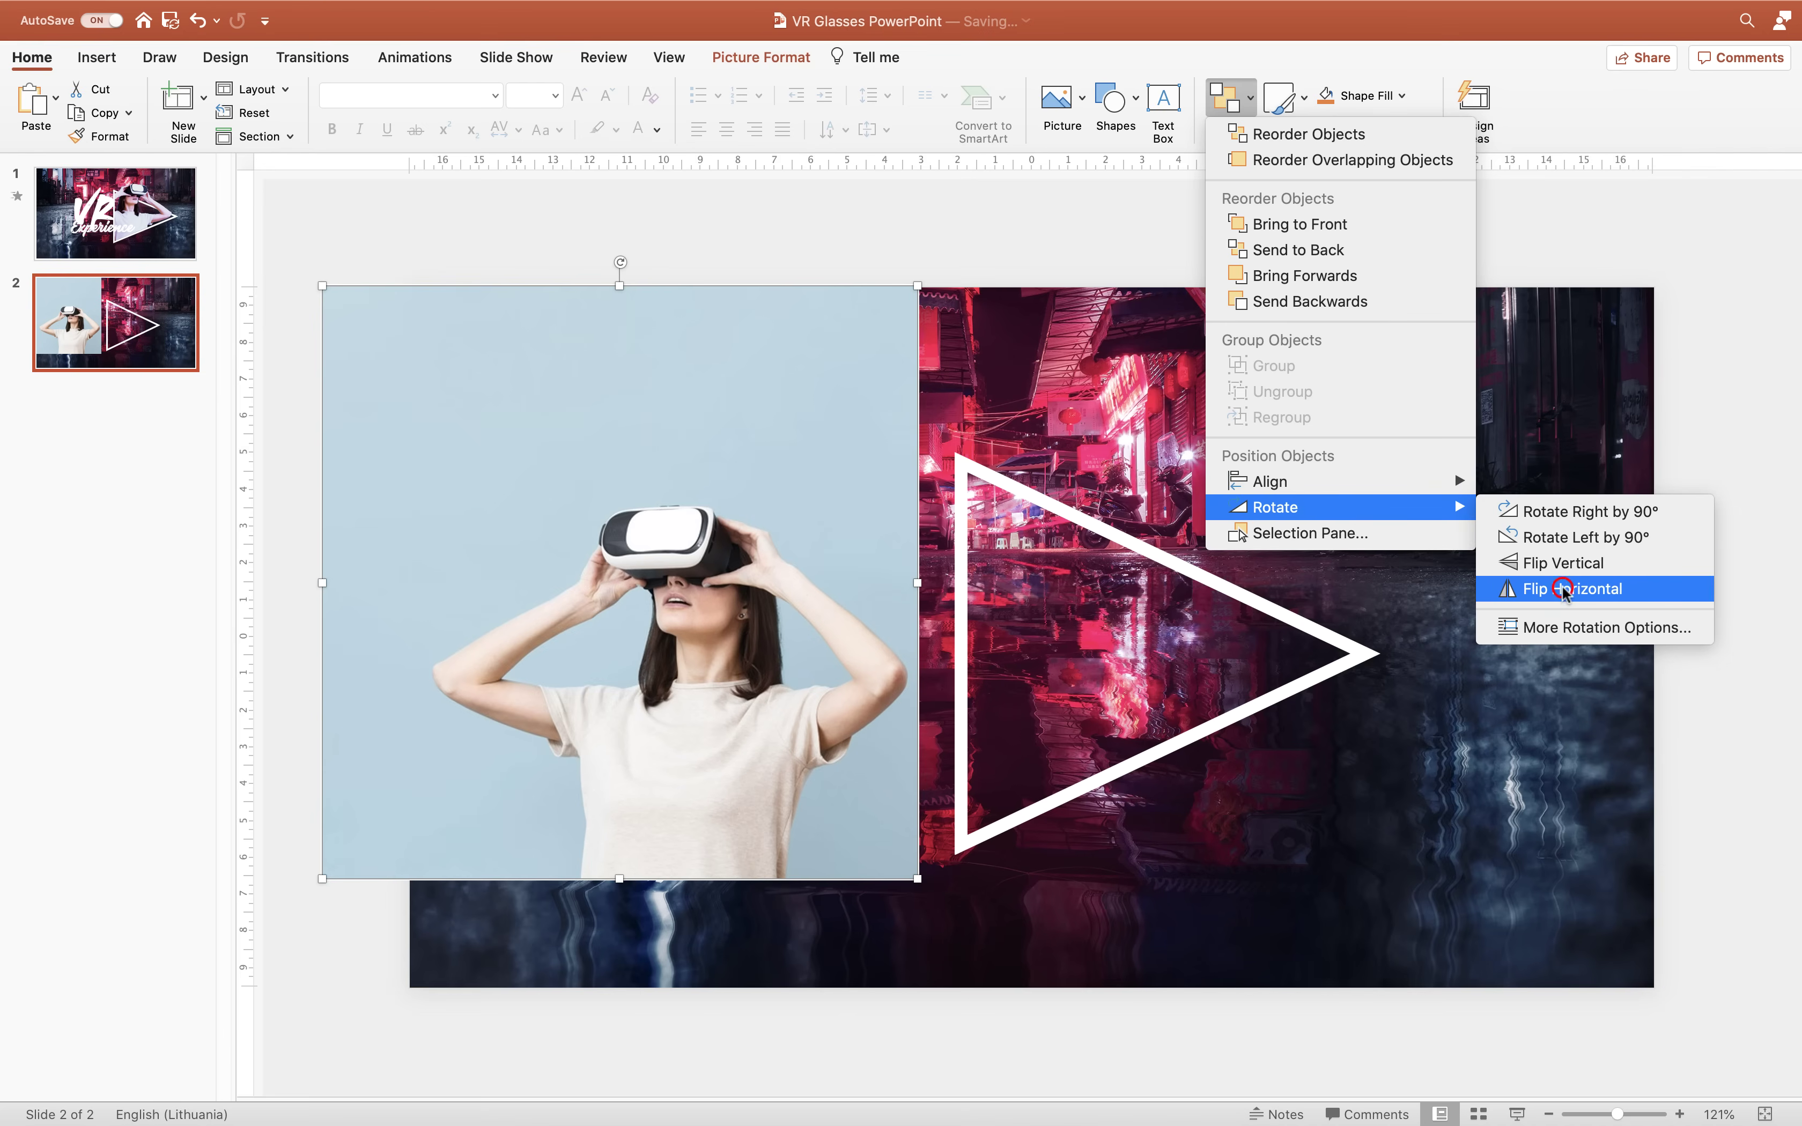
pyautogui.click(1562, 590)
pyautogui.moveTo(790, 409); pyautogui.dragTo(949, 419)
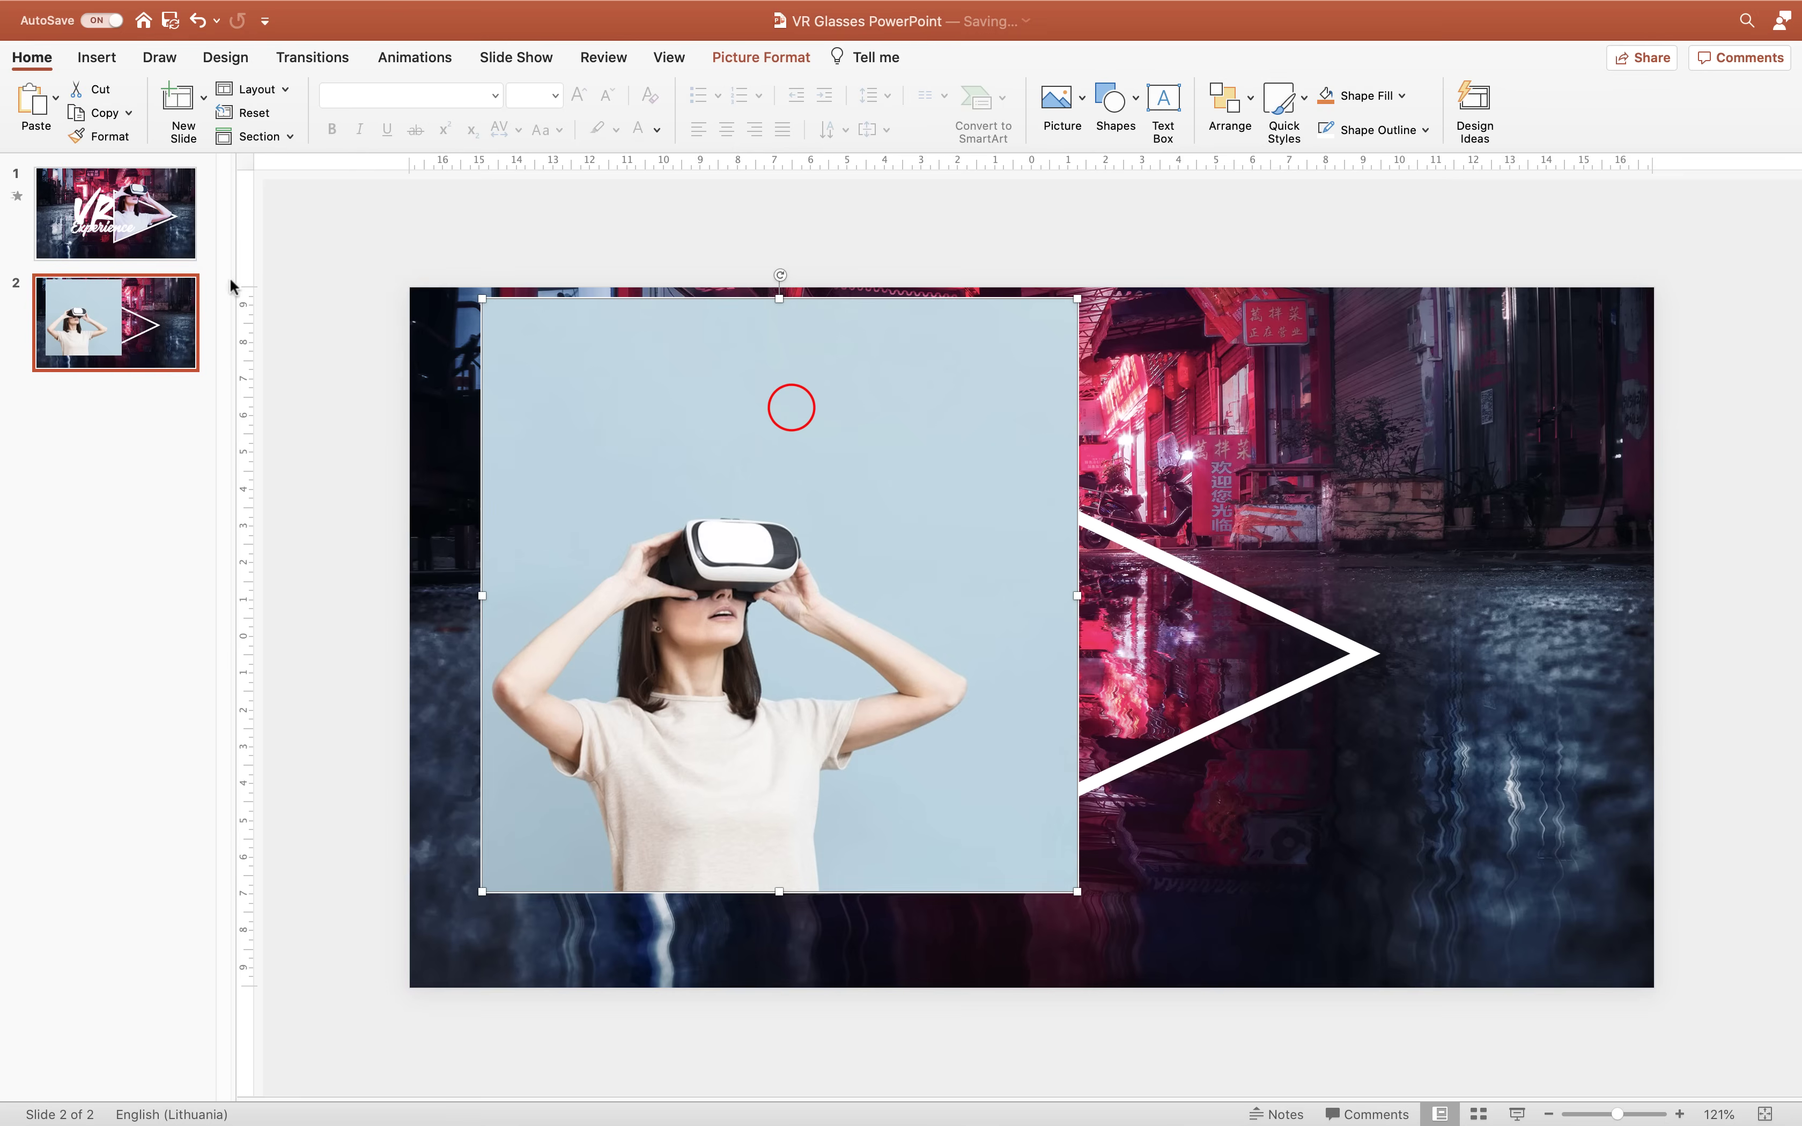
pyautogui.click(159, 209)
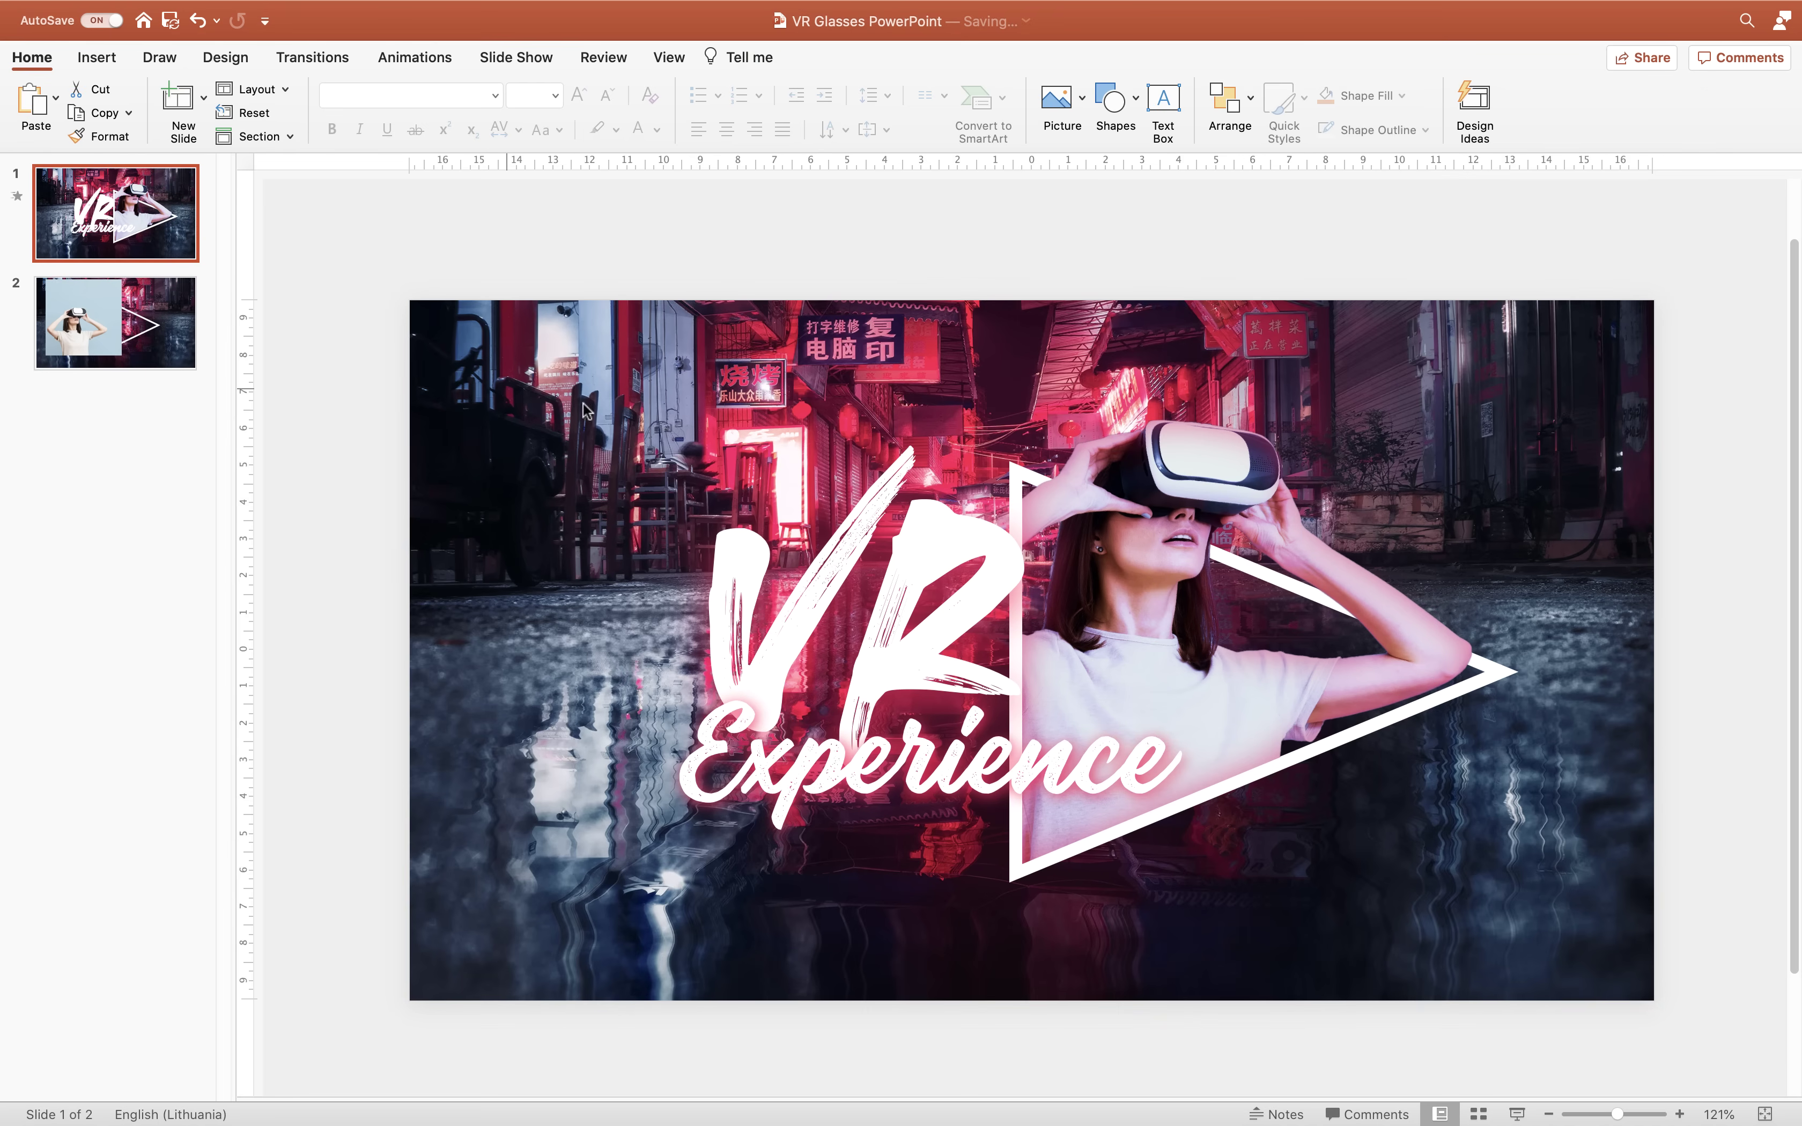
pyautogui.press('Down')
pyautogui.moveTo(657, 585); pyautogui.dragTo(686, 568)
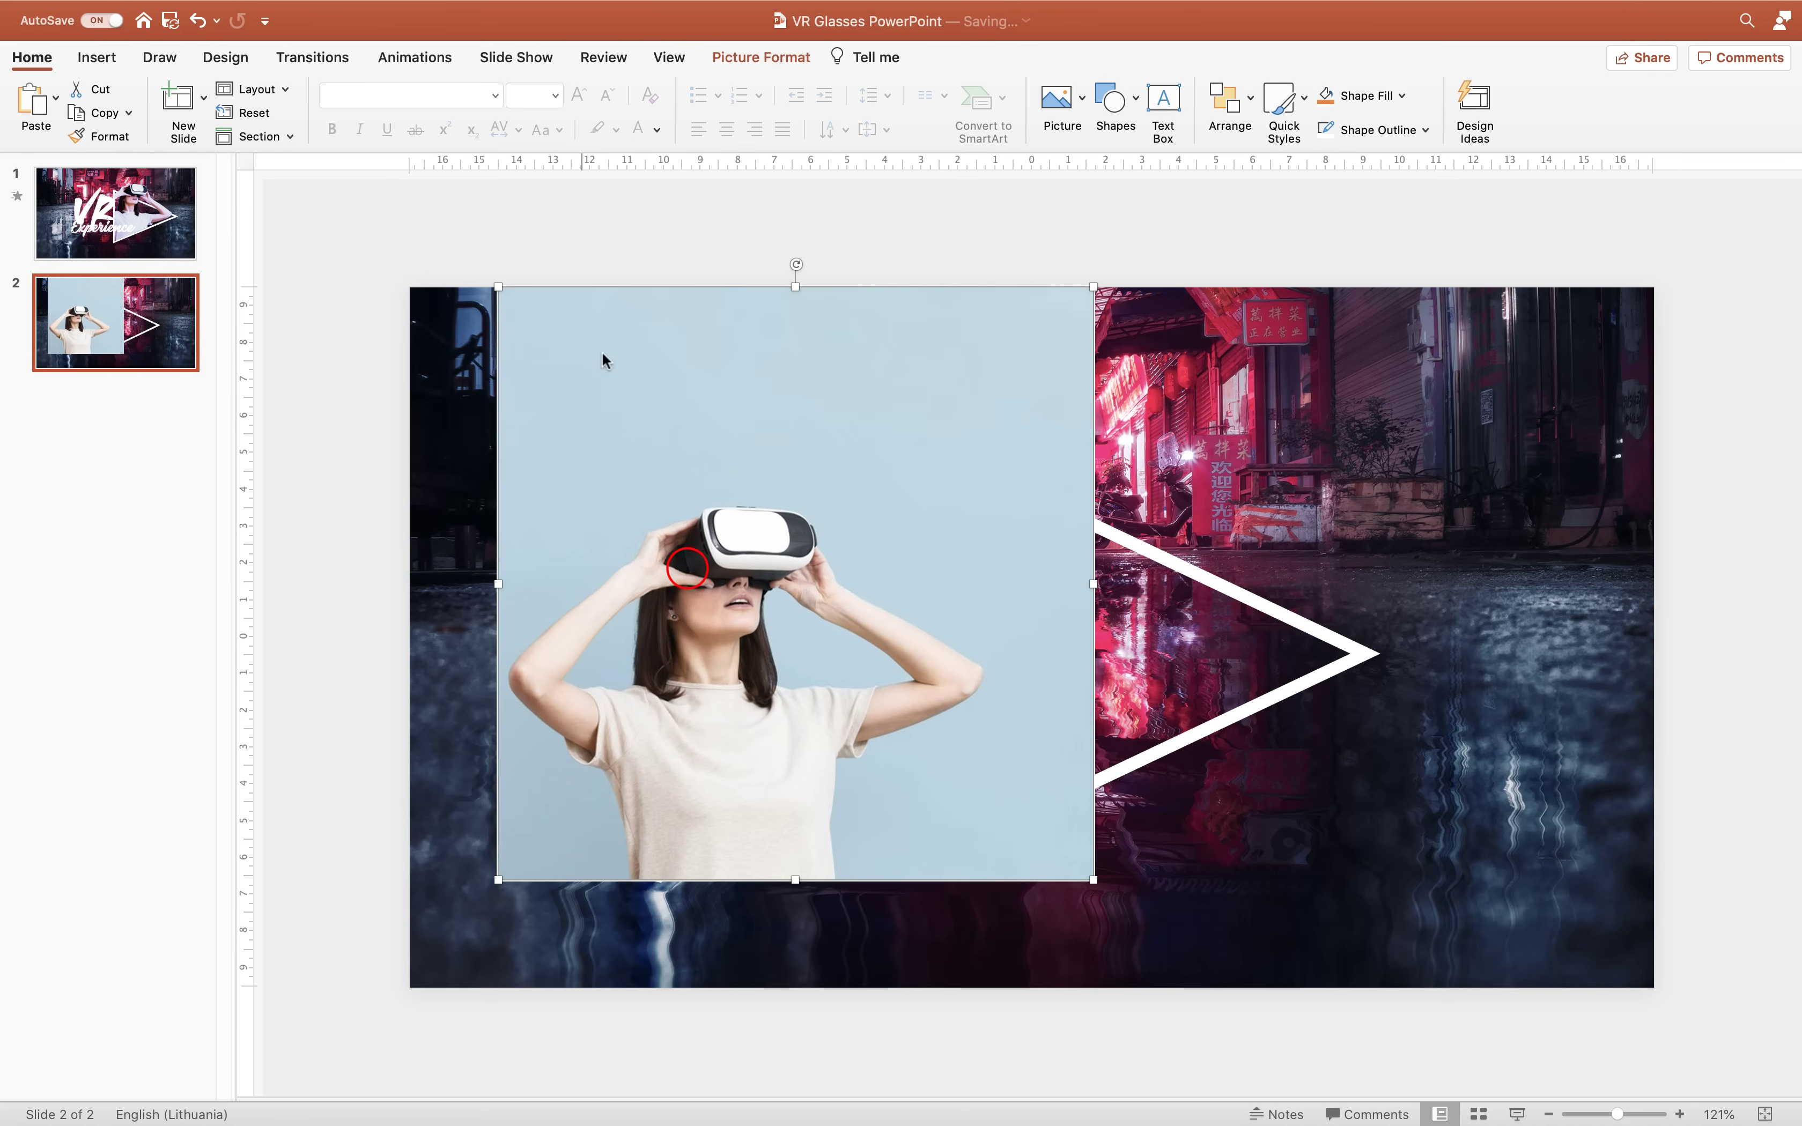
# - Run Remove Background on the headset photo, marking the woman's arm and lower shirt to keep
pyautogui.click(775, 60)
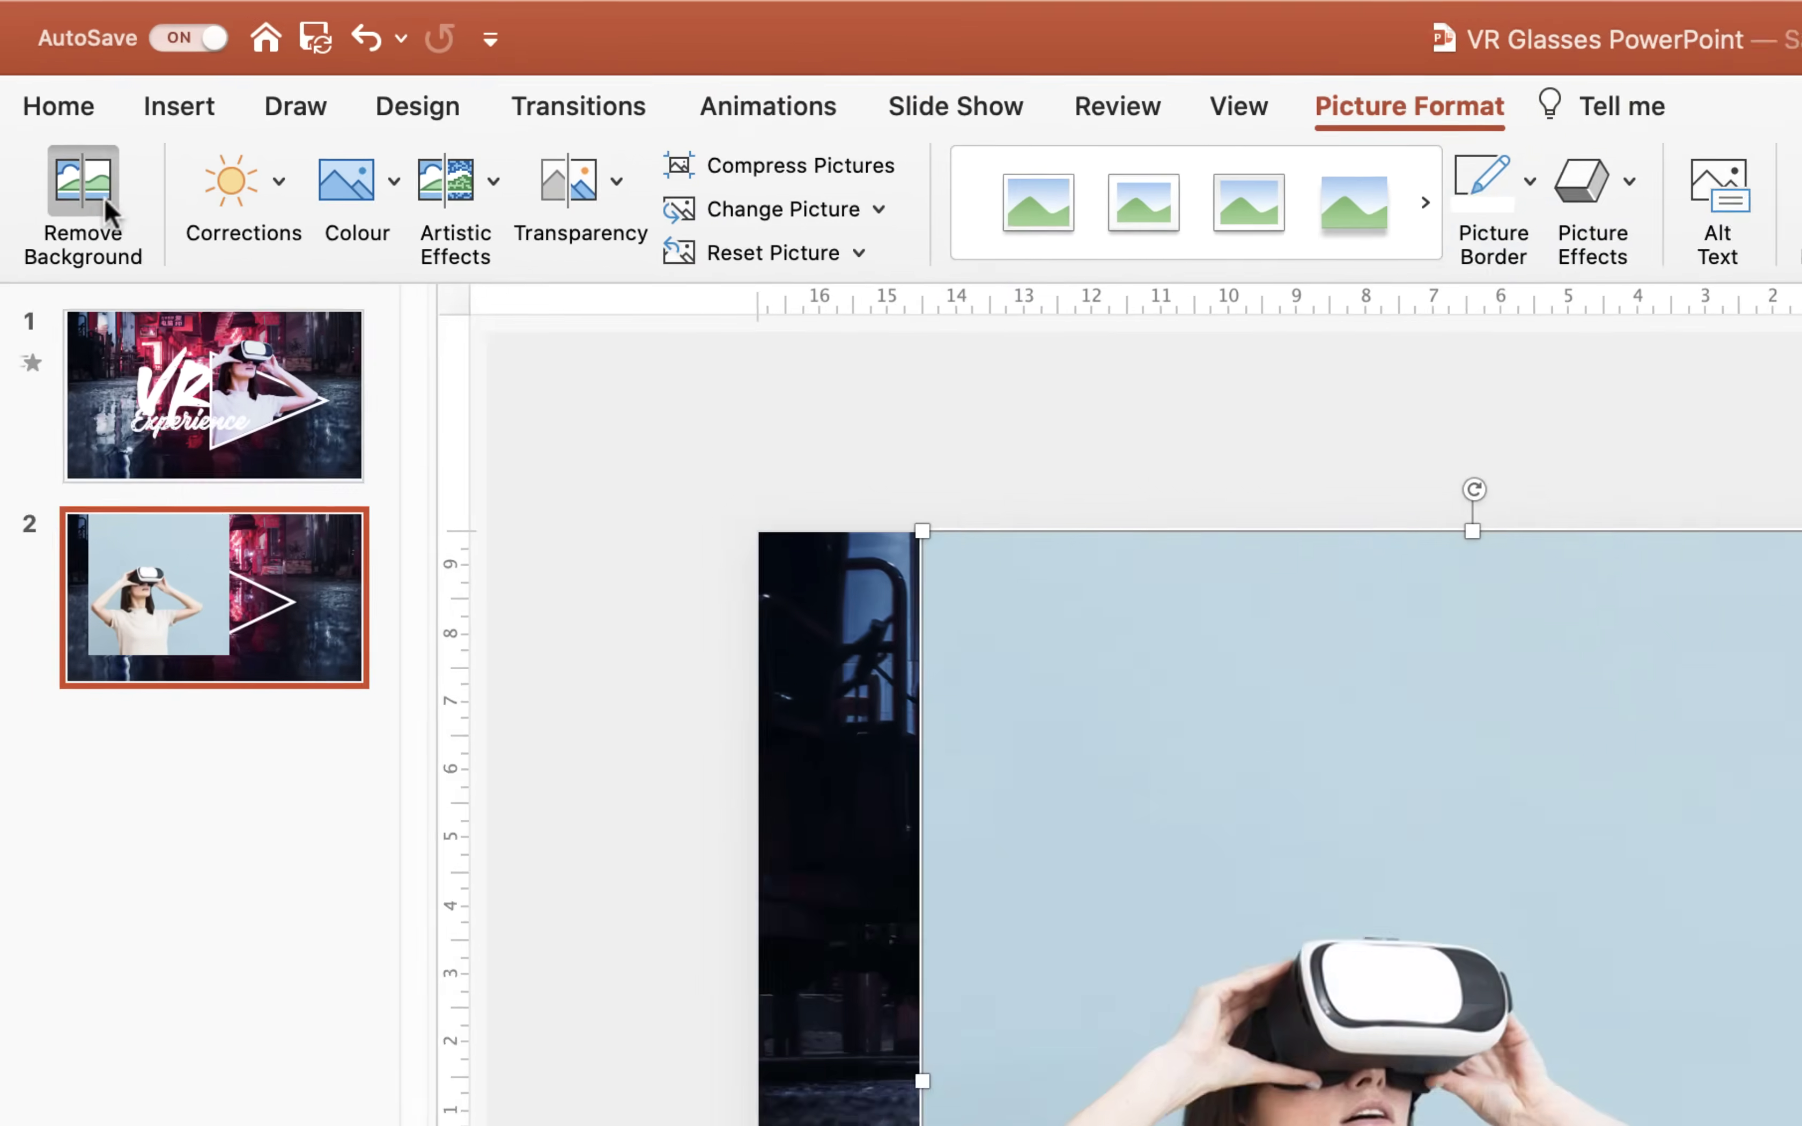
pyautogui.click(104, 196)
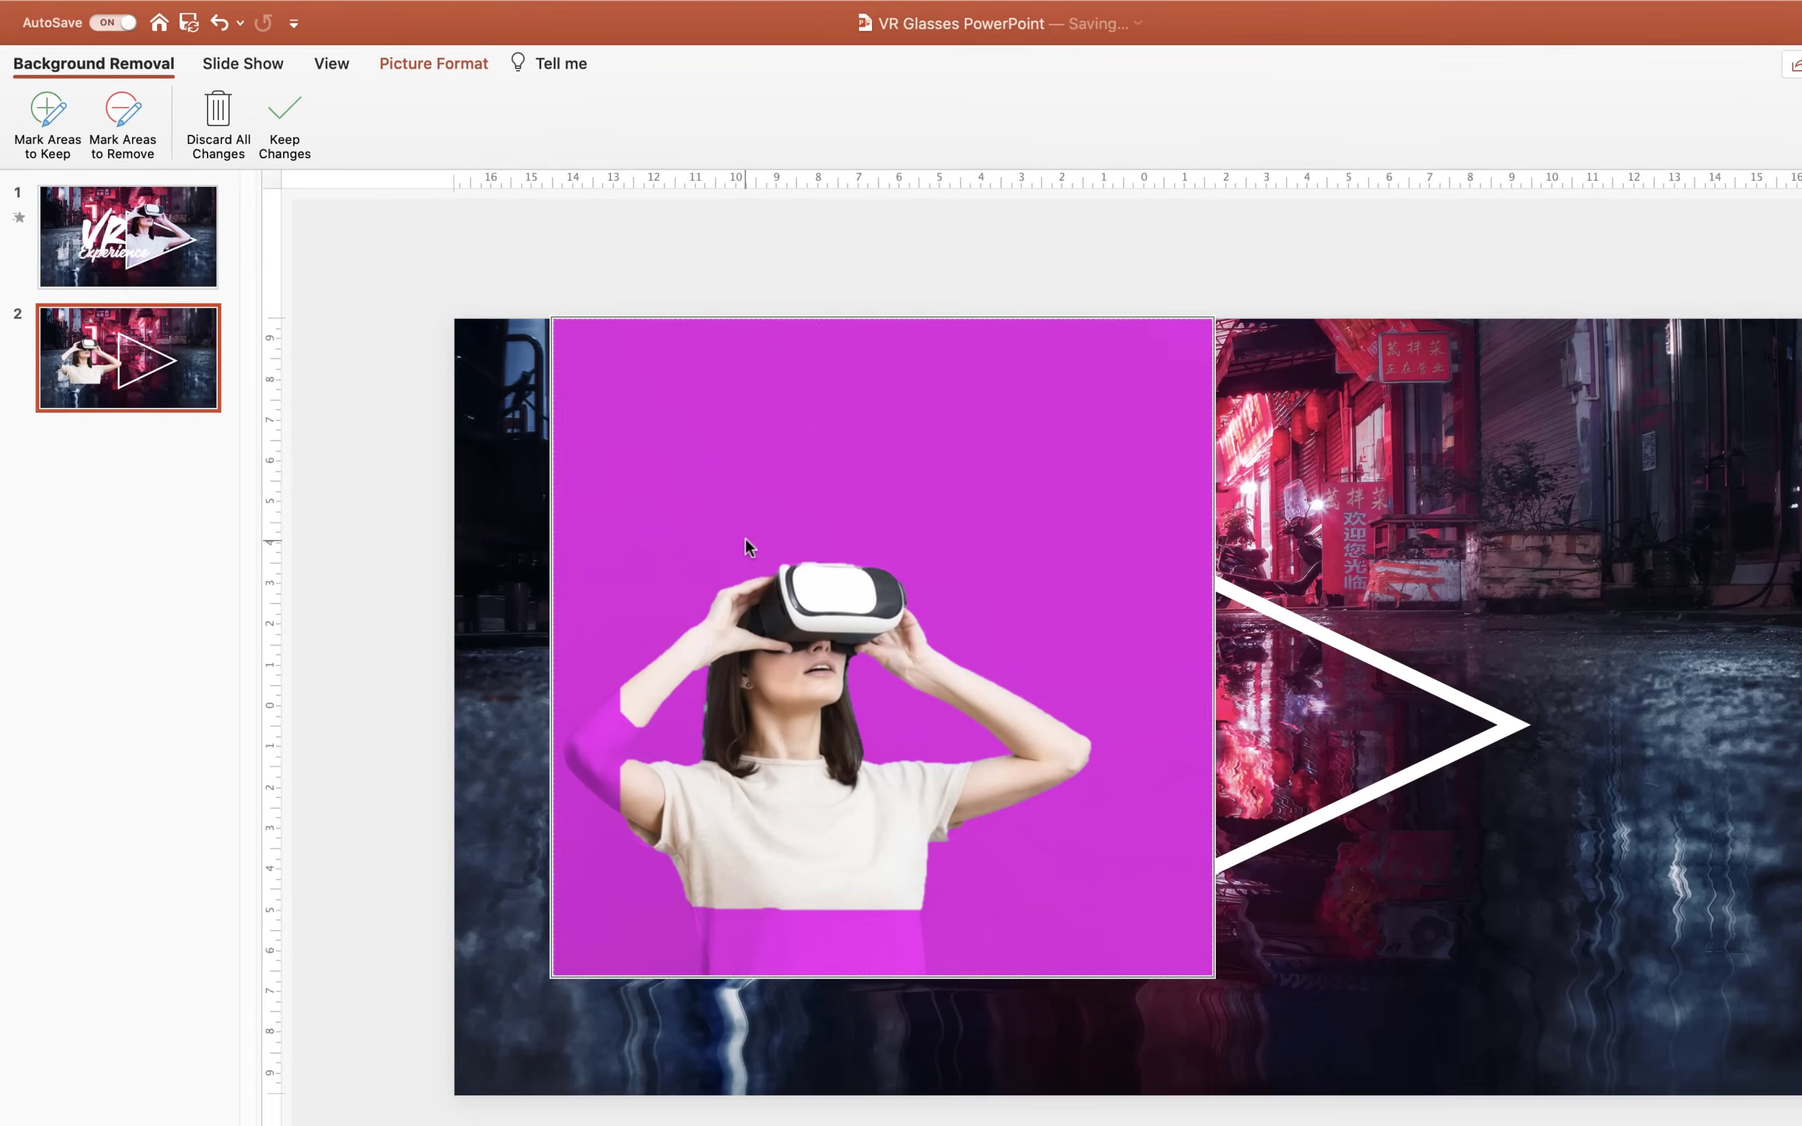
pyautogui.click(154, 151)
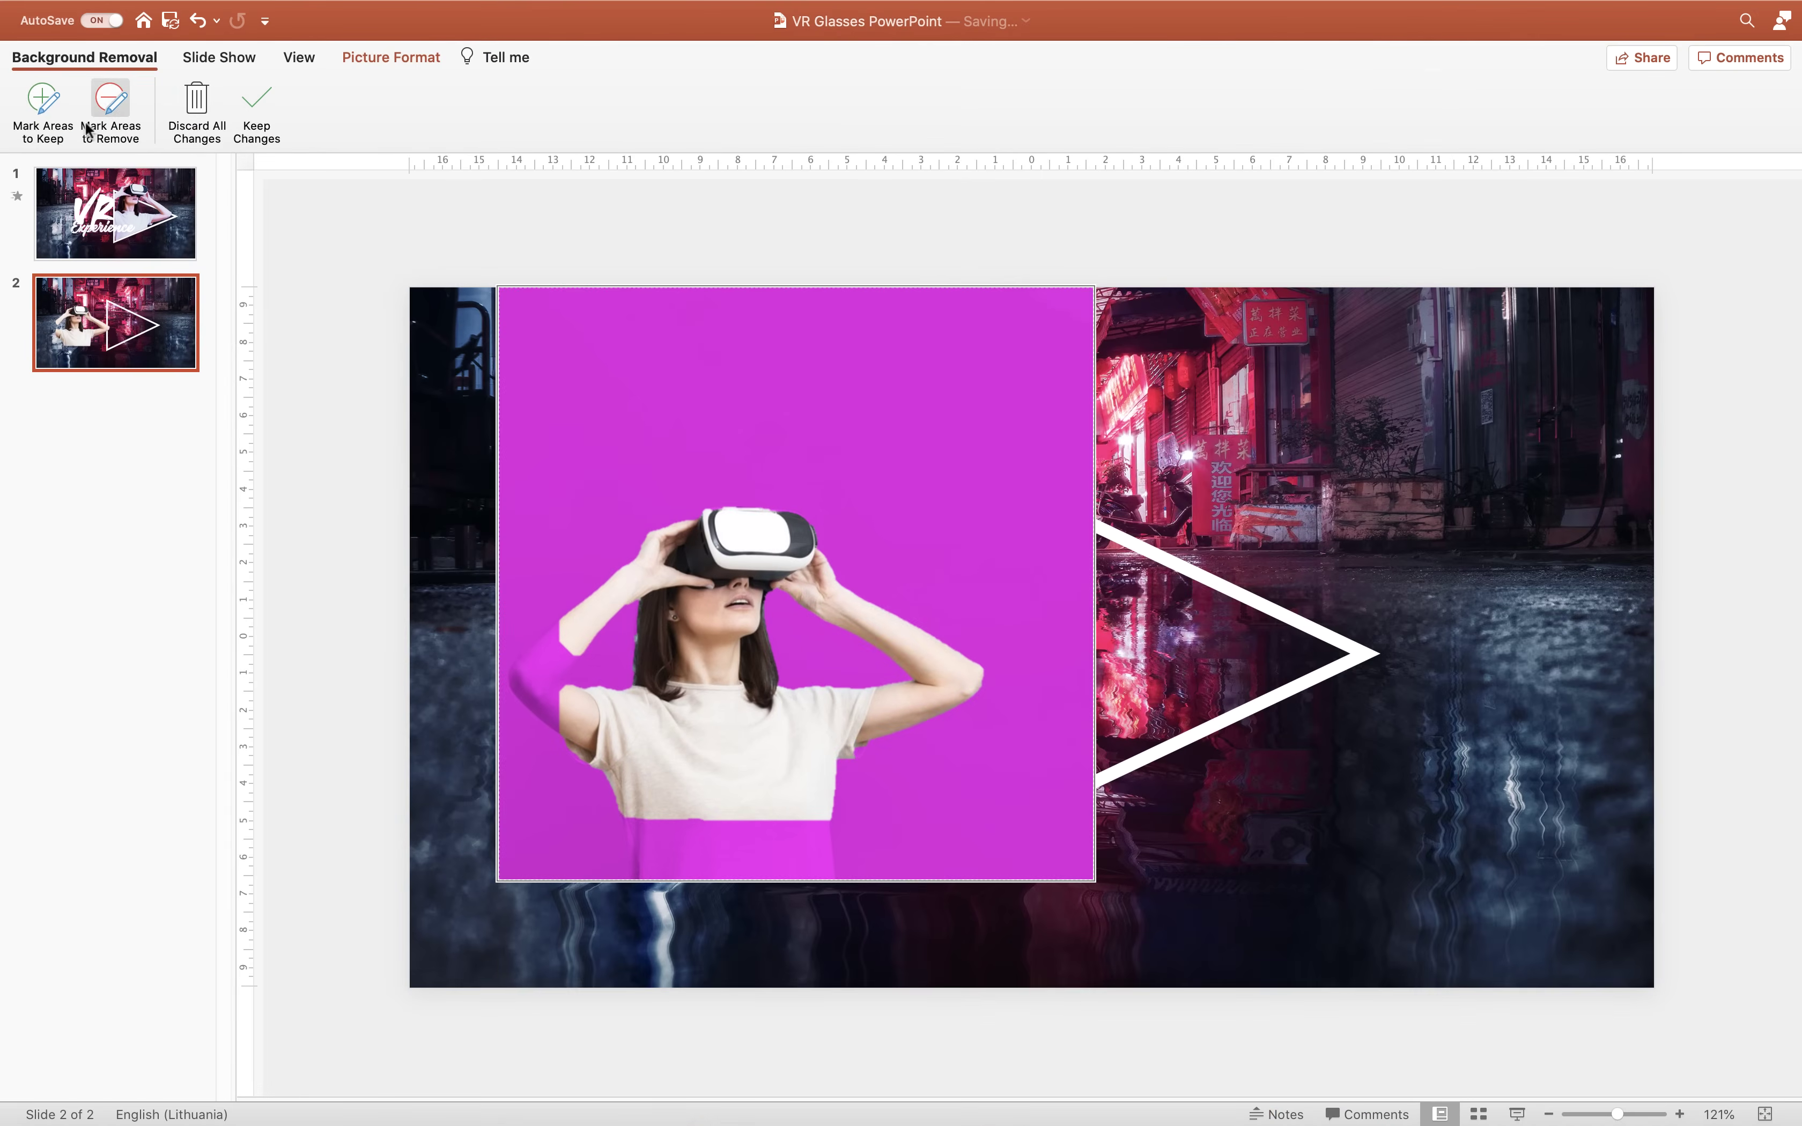
pyautogui.click(41, 108)
pyautogui.moveTo(573, 626)
pyautogui.mouseDown()
pyautogui.moveTo(565, 683)
pyautogui.moveTo(605, 696)
pyautogui.mouseUp()
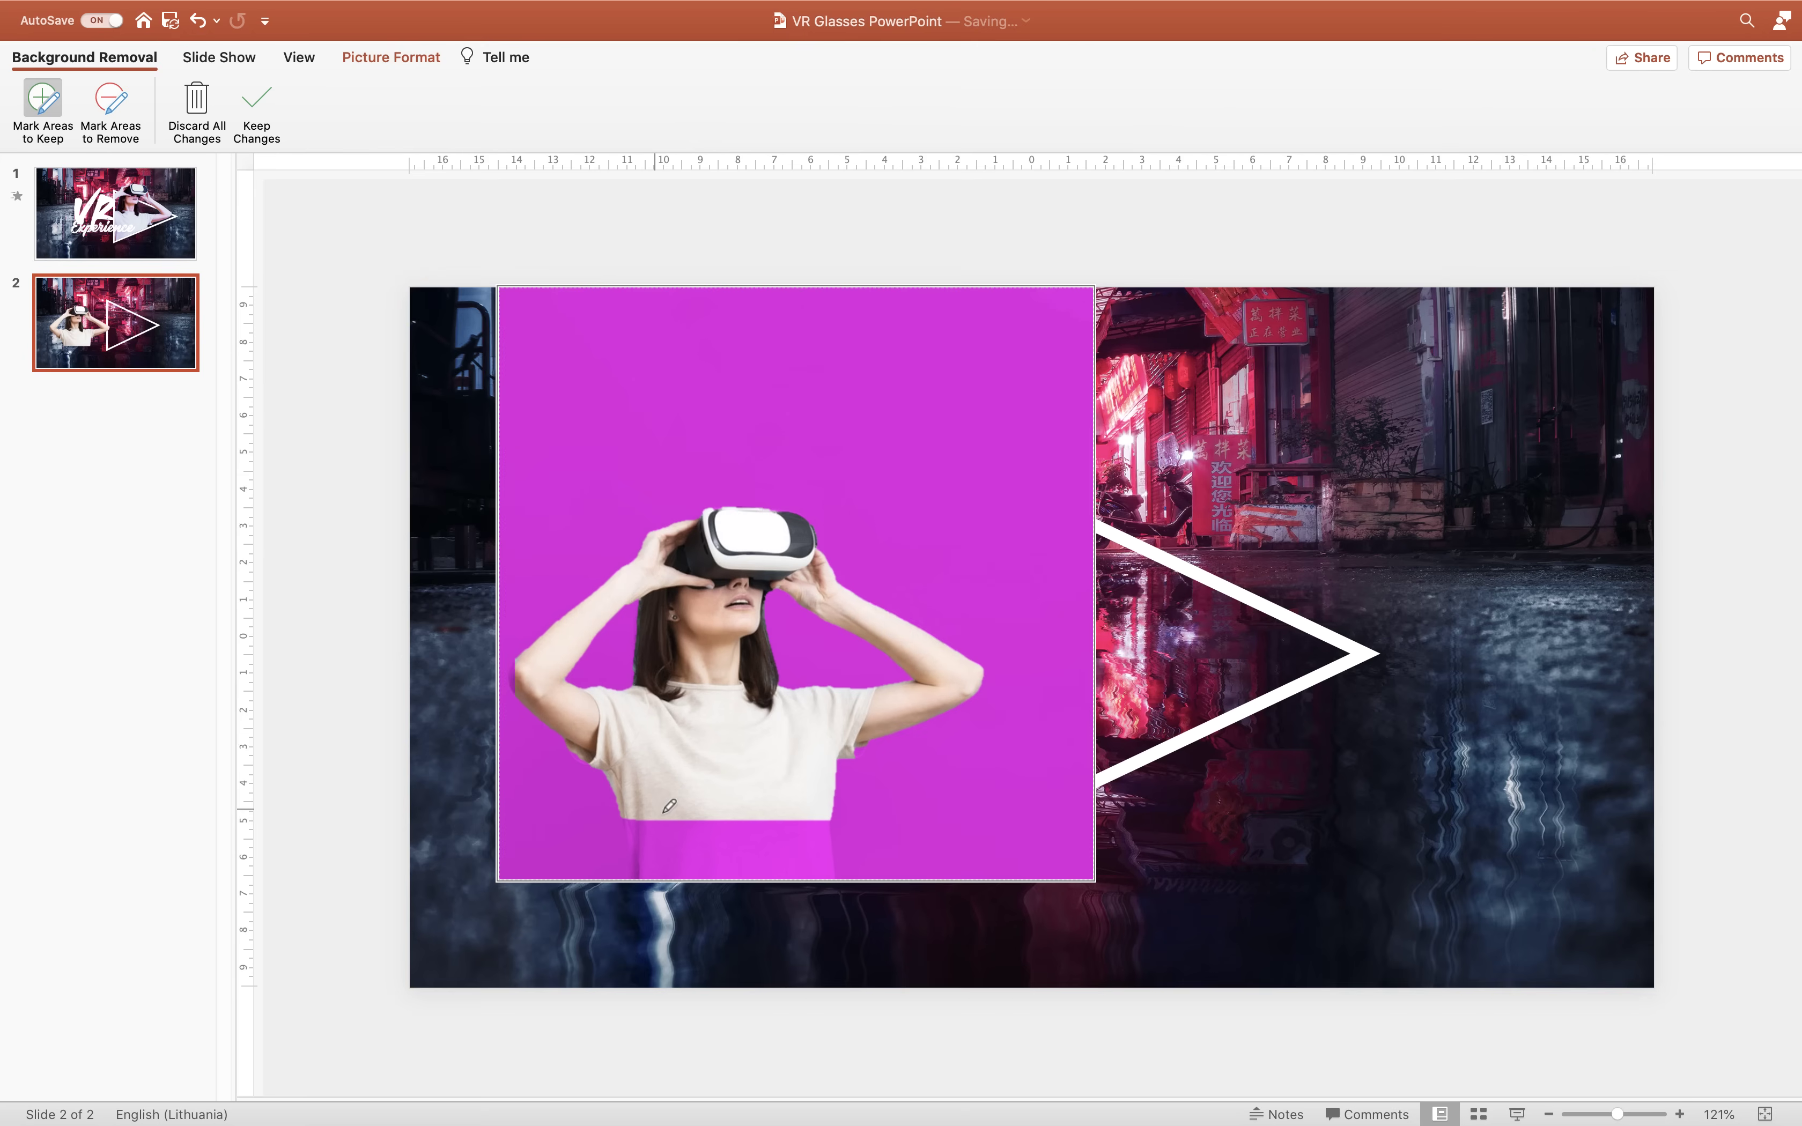
pyautogui.moveTo(644, 782)
pyautogui.mouseDown()
pyautogui.moveTo(733, 868)
pyautogui.moveTo(801, 868)
pyautogui.moveTo(816, 836)
pyautogui.mouseUp()
pyautogui.moveTo(660, 823)
pyautogui.mouseDown()
pyautogui.moveTo(645, 864)
pyautogui.moveTo(786, 868)
pyautogui.moveTo(819, 838)
pyautogui.mouseUp()
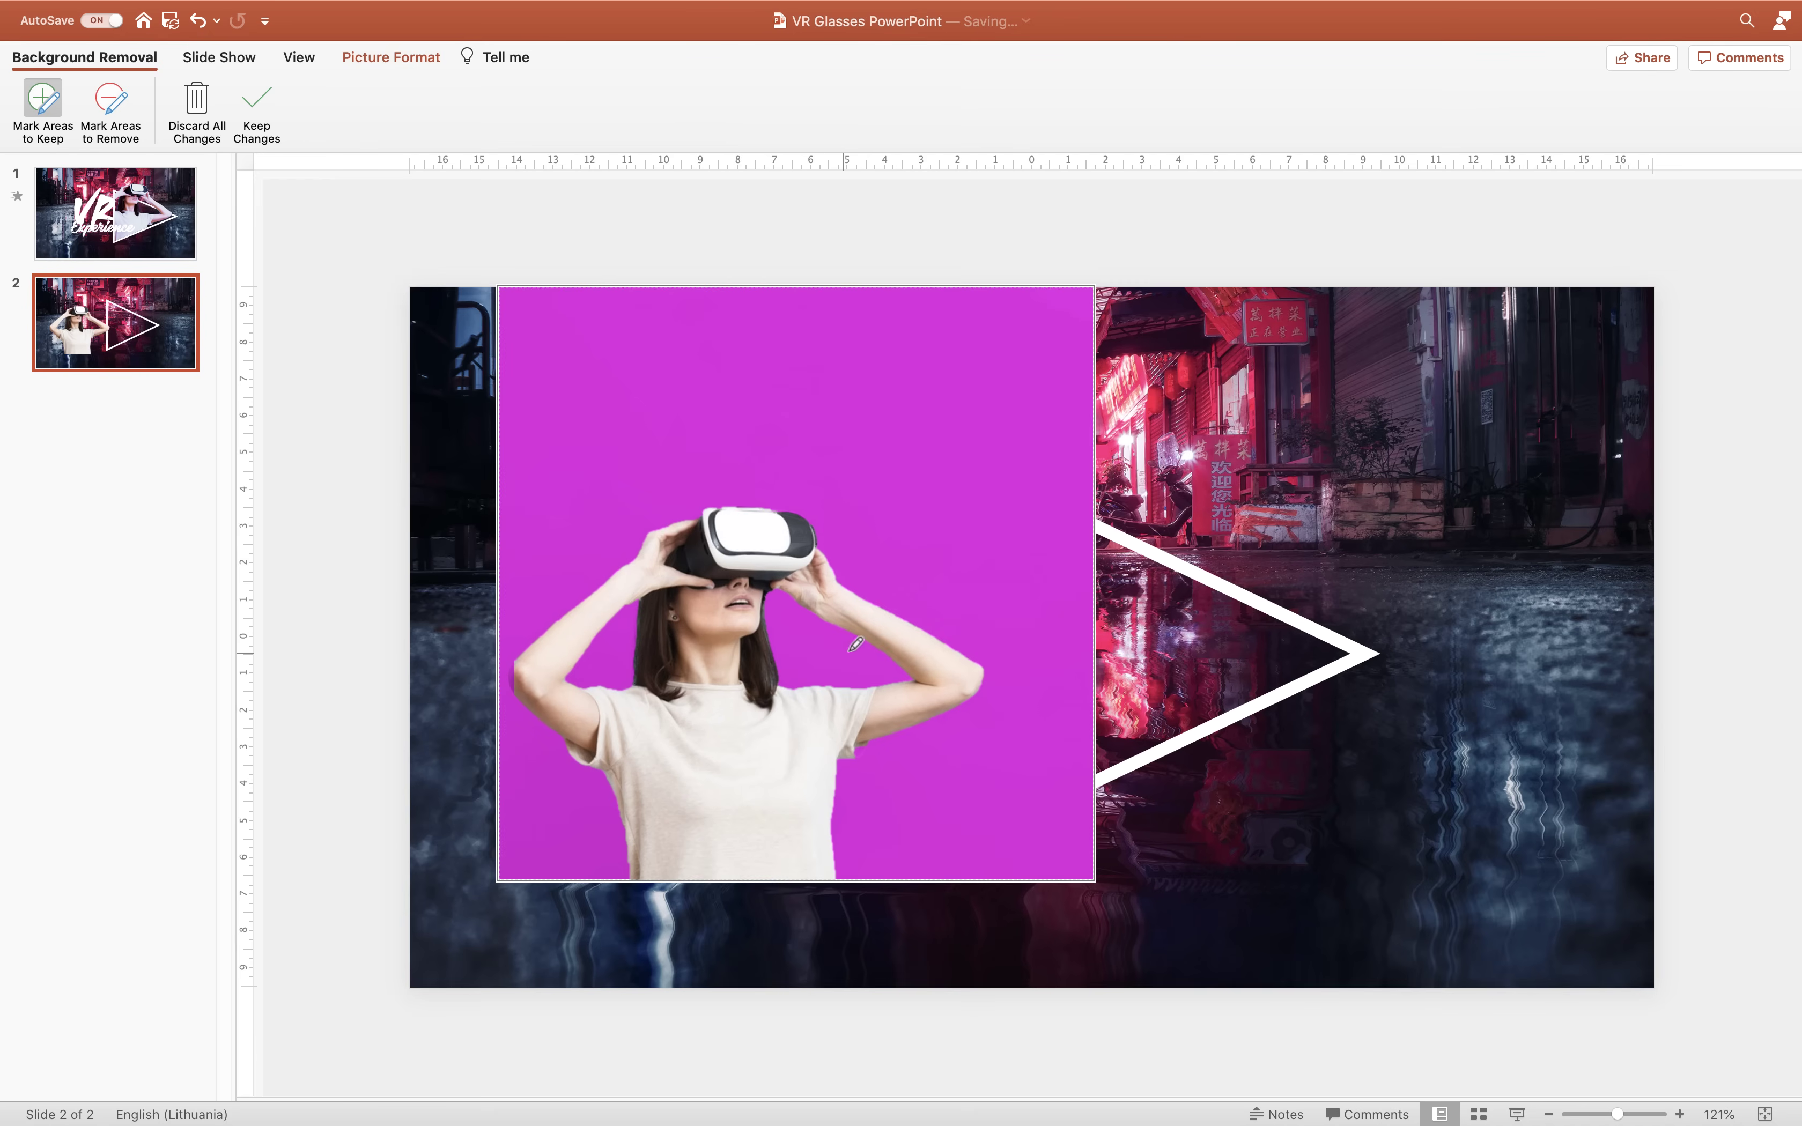
# - Keep the background-removal changes, delete the cut-out photo, and fit the slide to the window
pyautogui.click(260, 119)
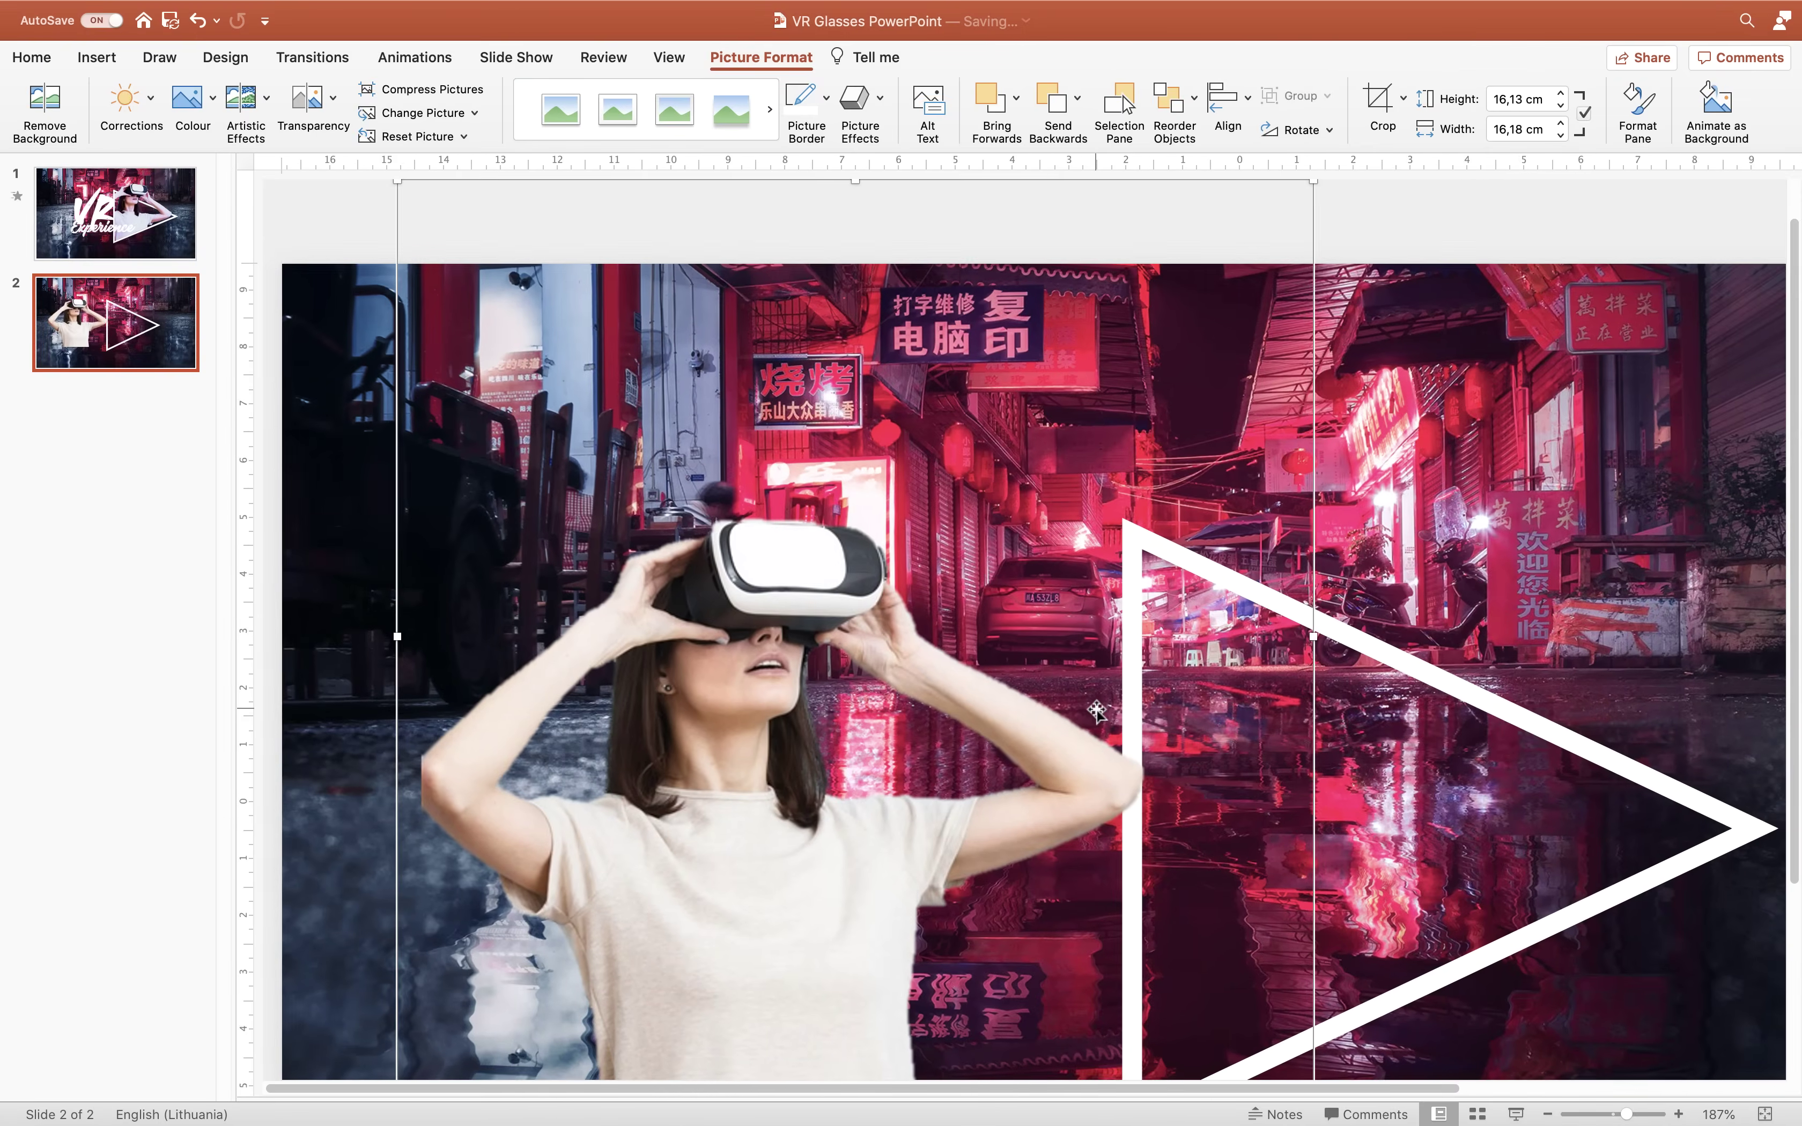
pyautogui.press('BackSpace')
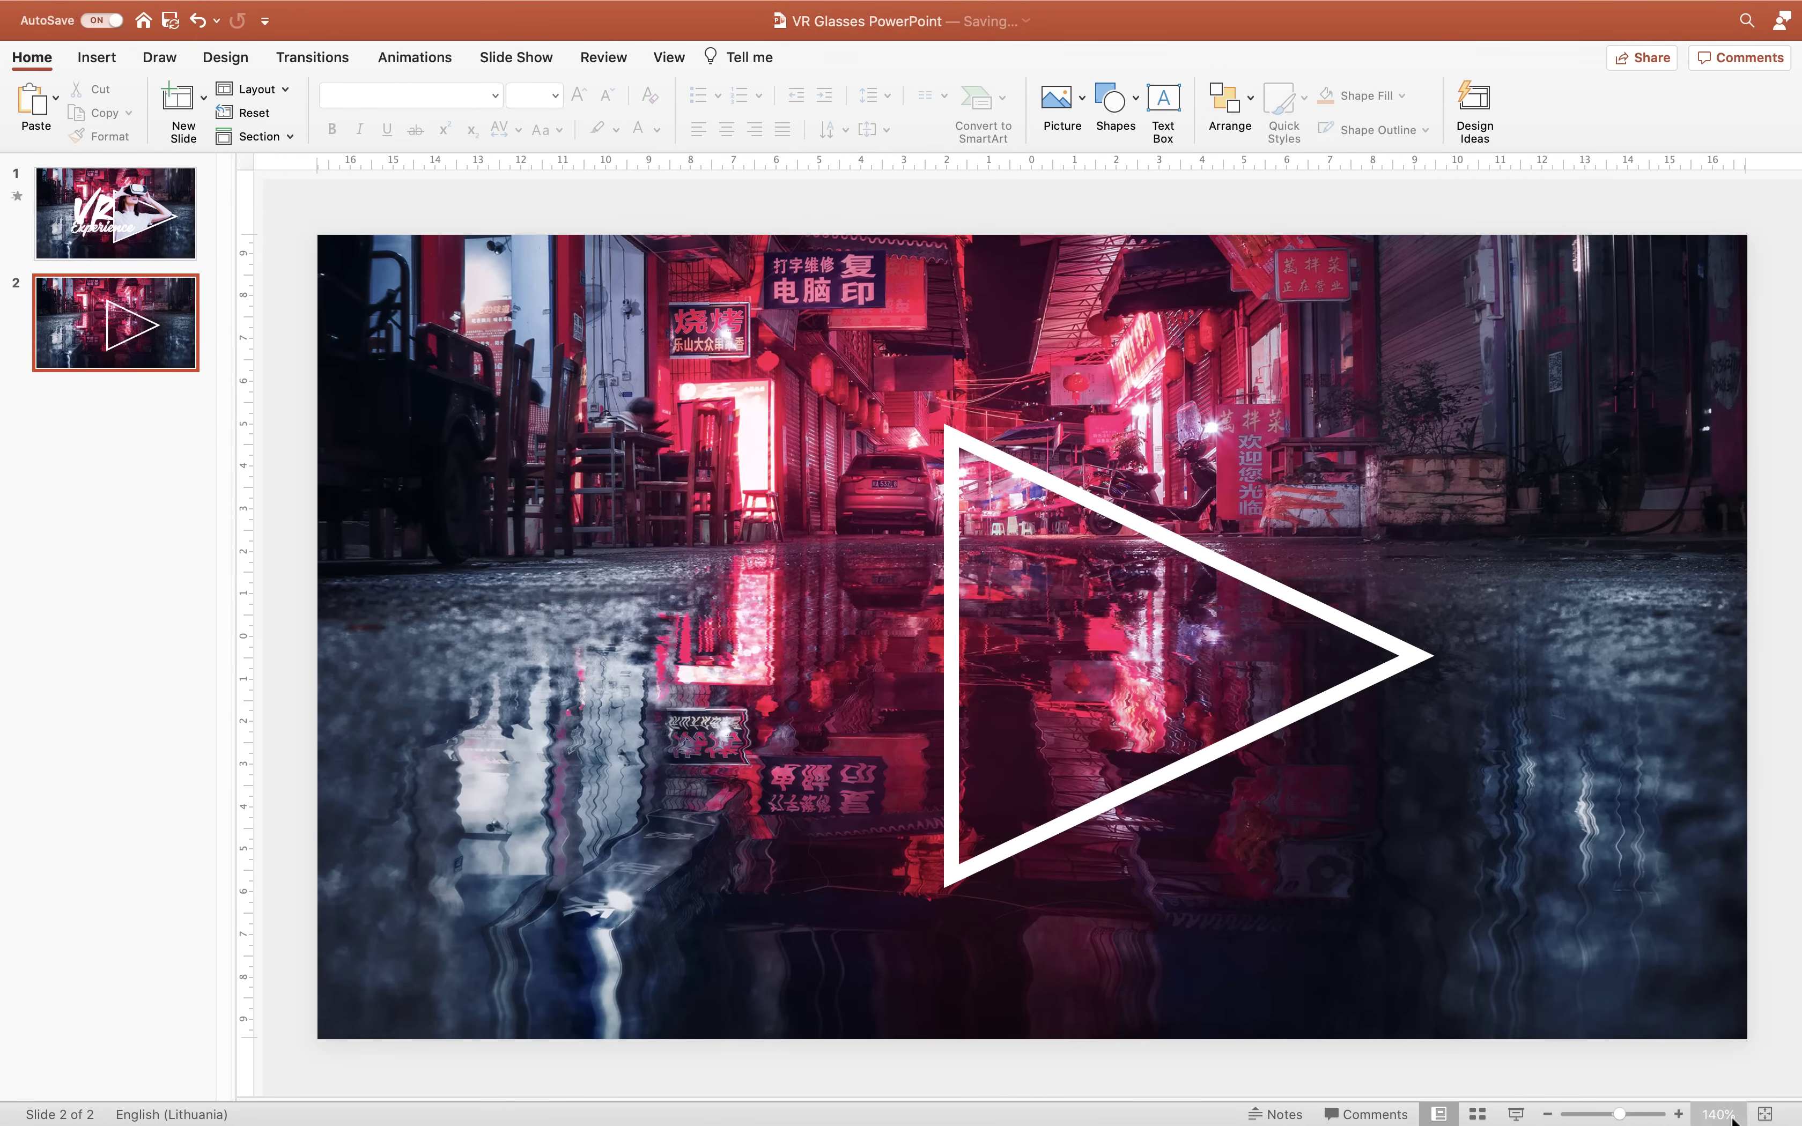
pyautogui.click(1769, 1114)
# - Switch desktops to the Freepik VR headset photo, then to GIMP with that photo imported
pyautogui.hotkey('ctrl', 'Right')
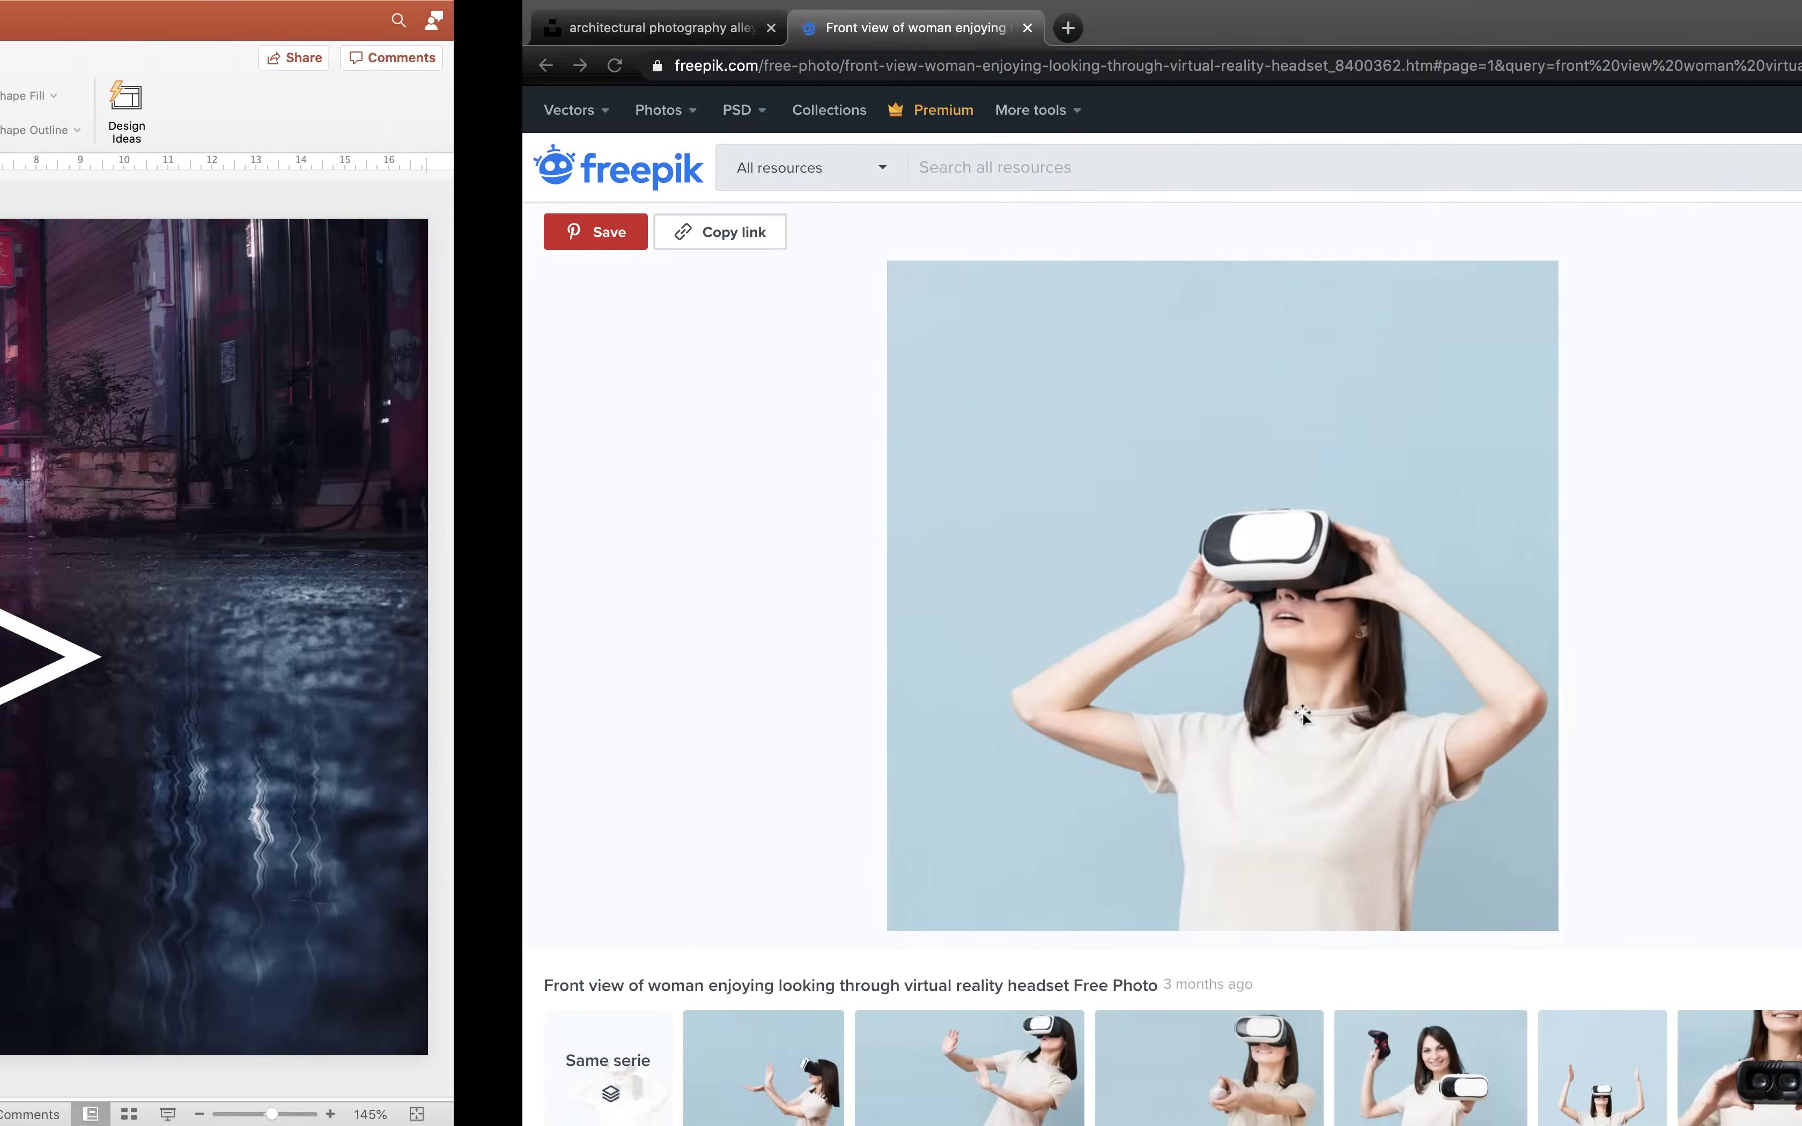
pyautogui.hotkey('ctrl', 'Right')
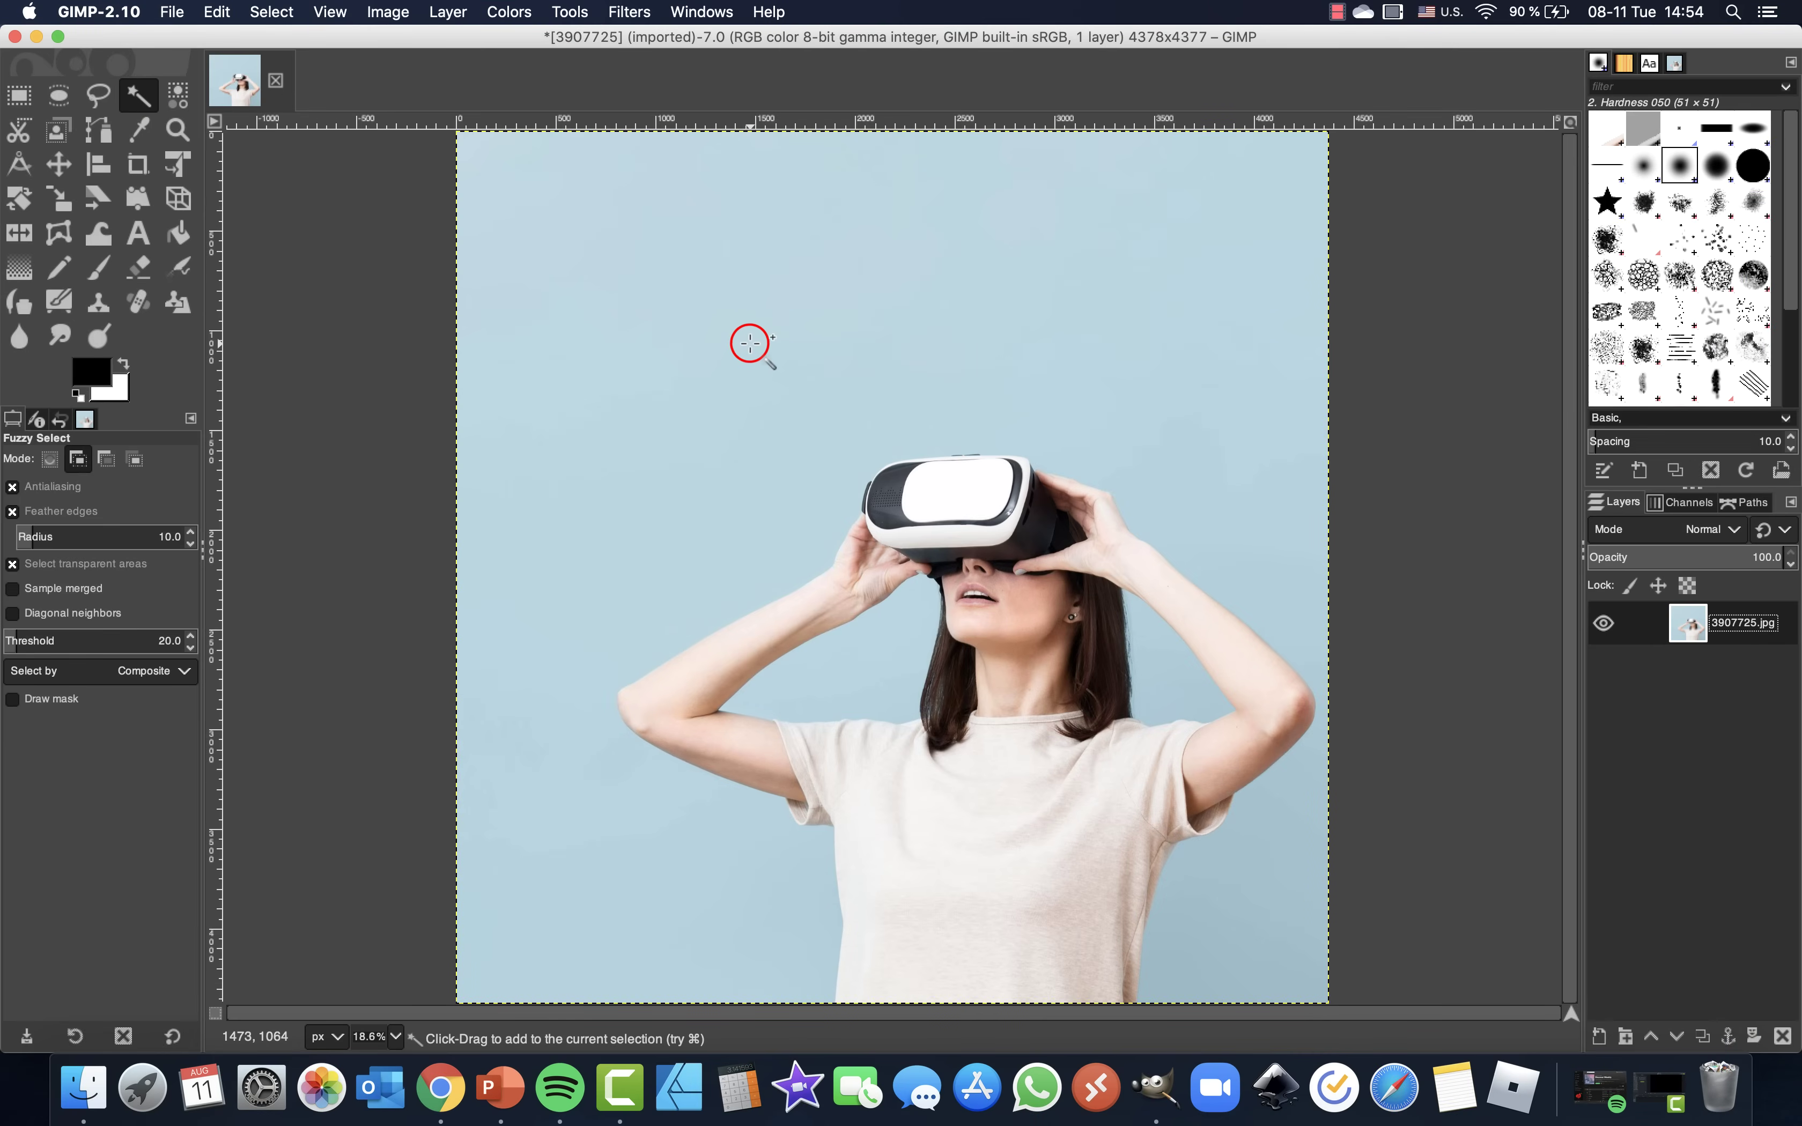
# - Select the blue background around the woman, including the gaps by her arm and hair, and add layer transparency
pyautogui.click(749, 343)
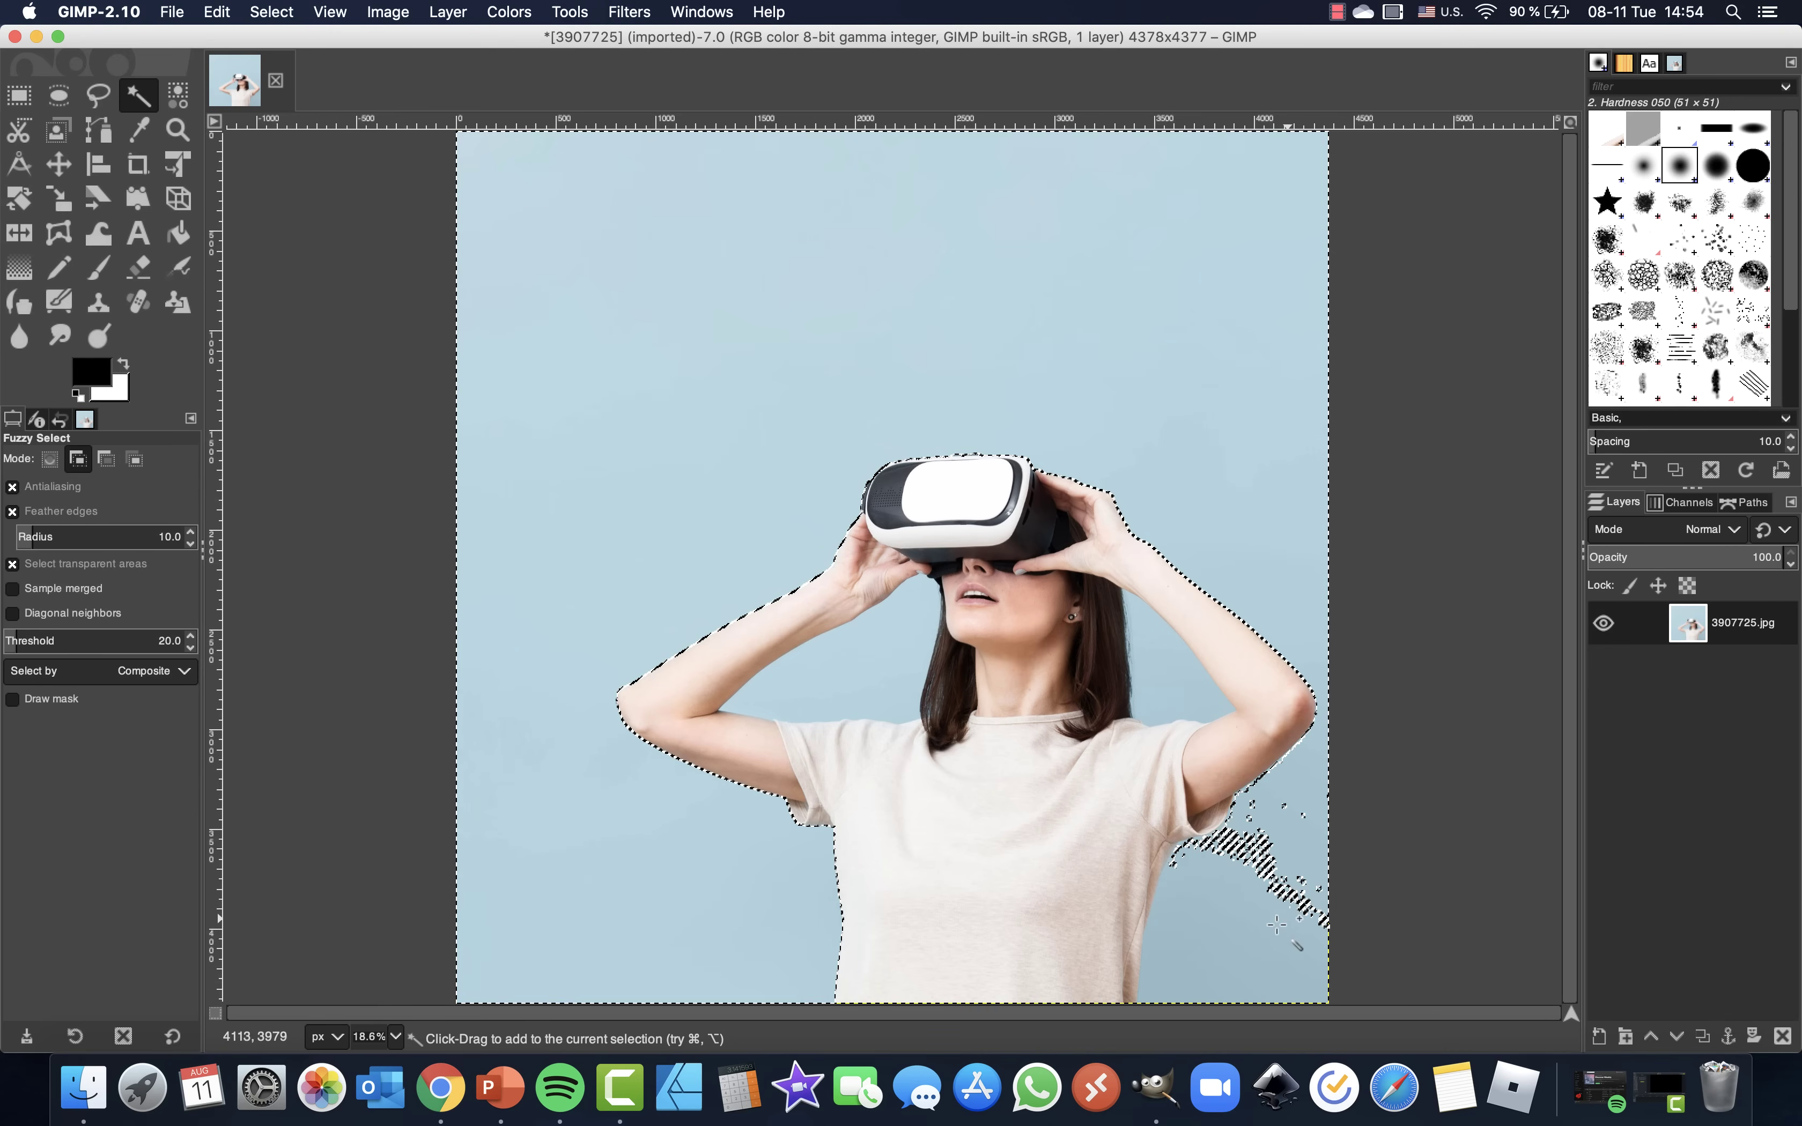
pyautogui.click(1236, 931)
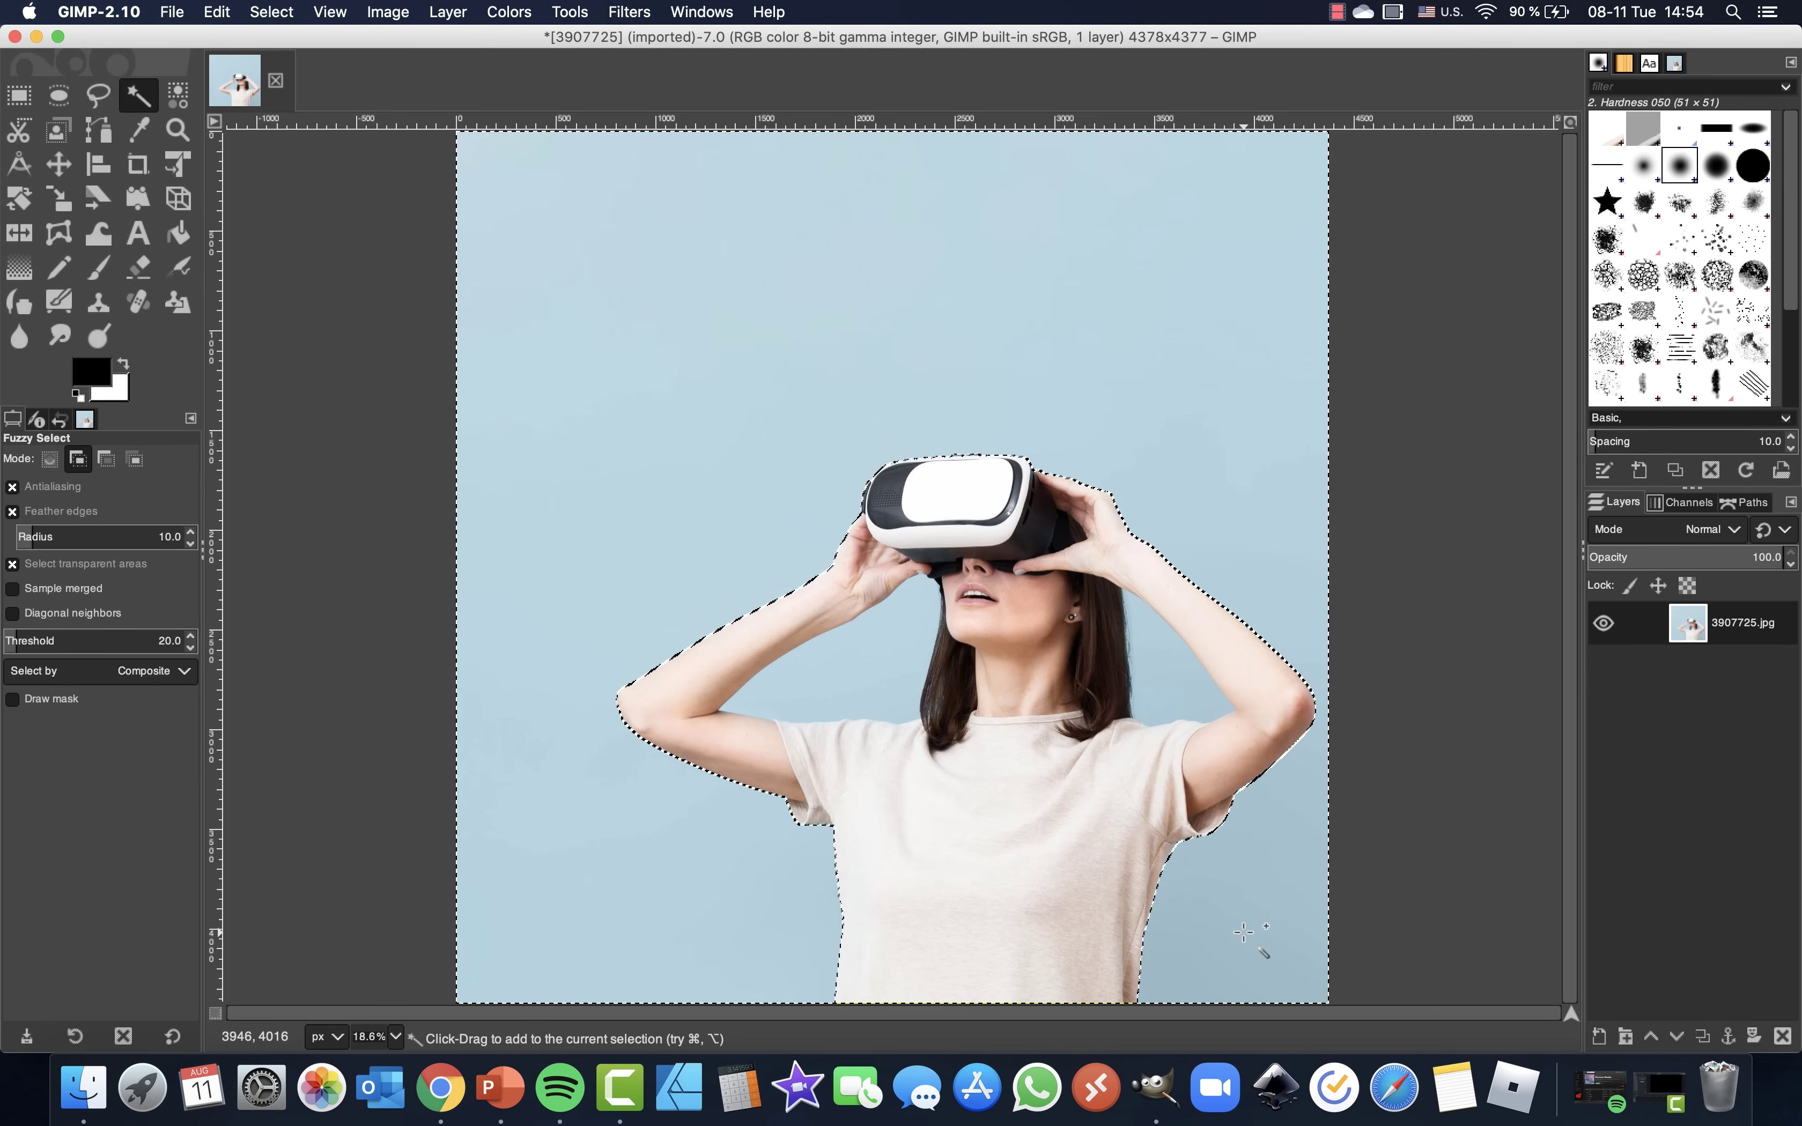
pyautogui.click(863, 657)
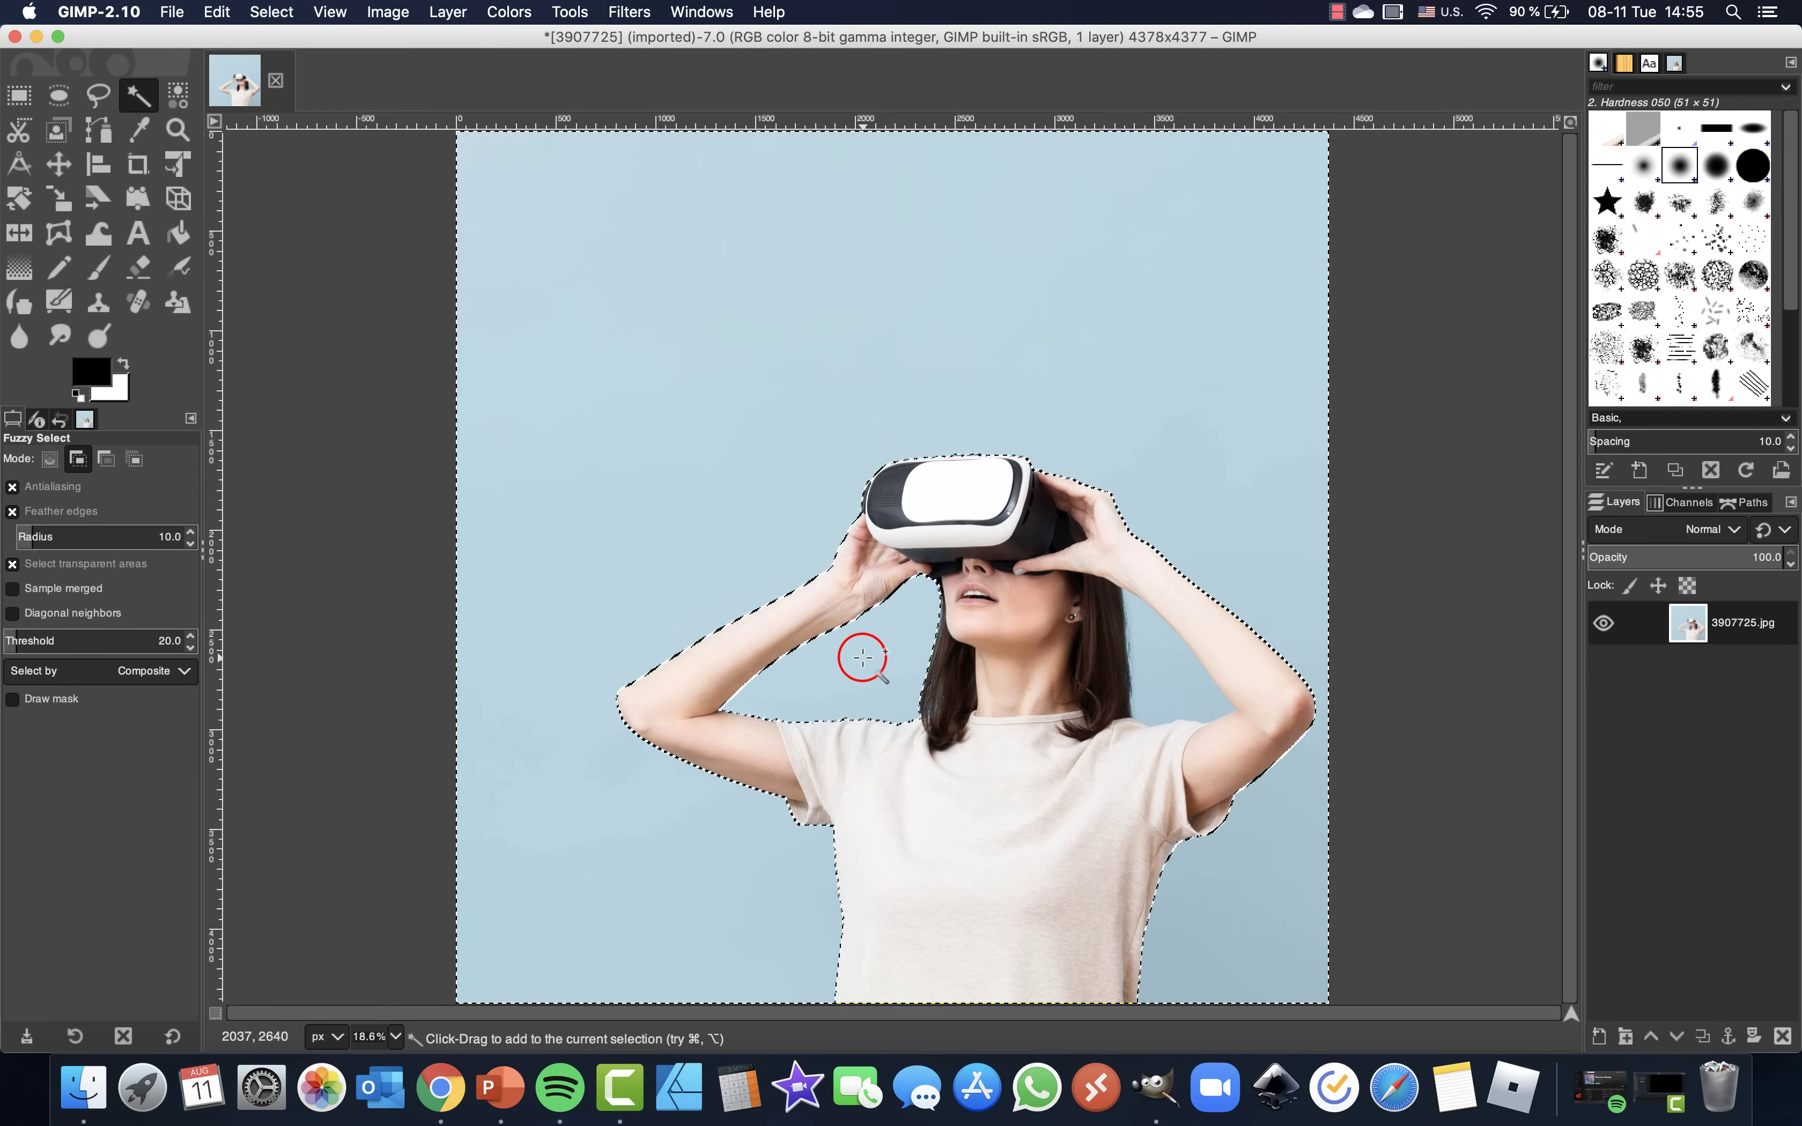
pyautogui.click(1165, 680)
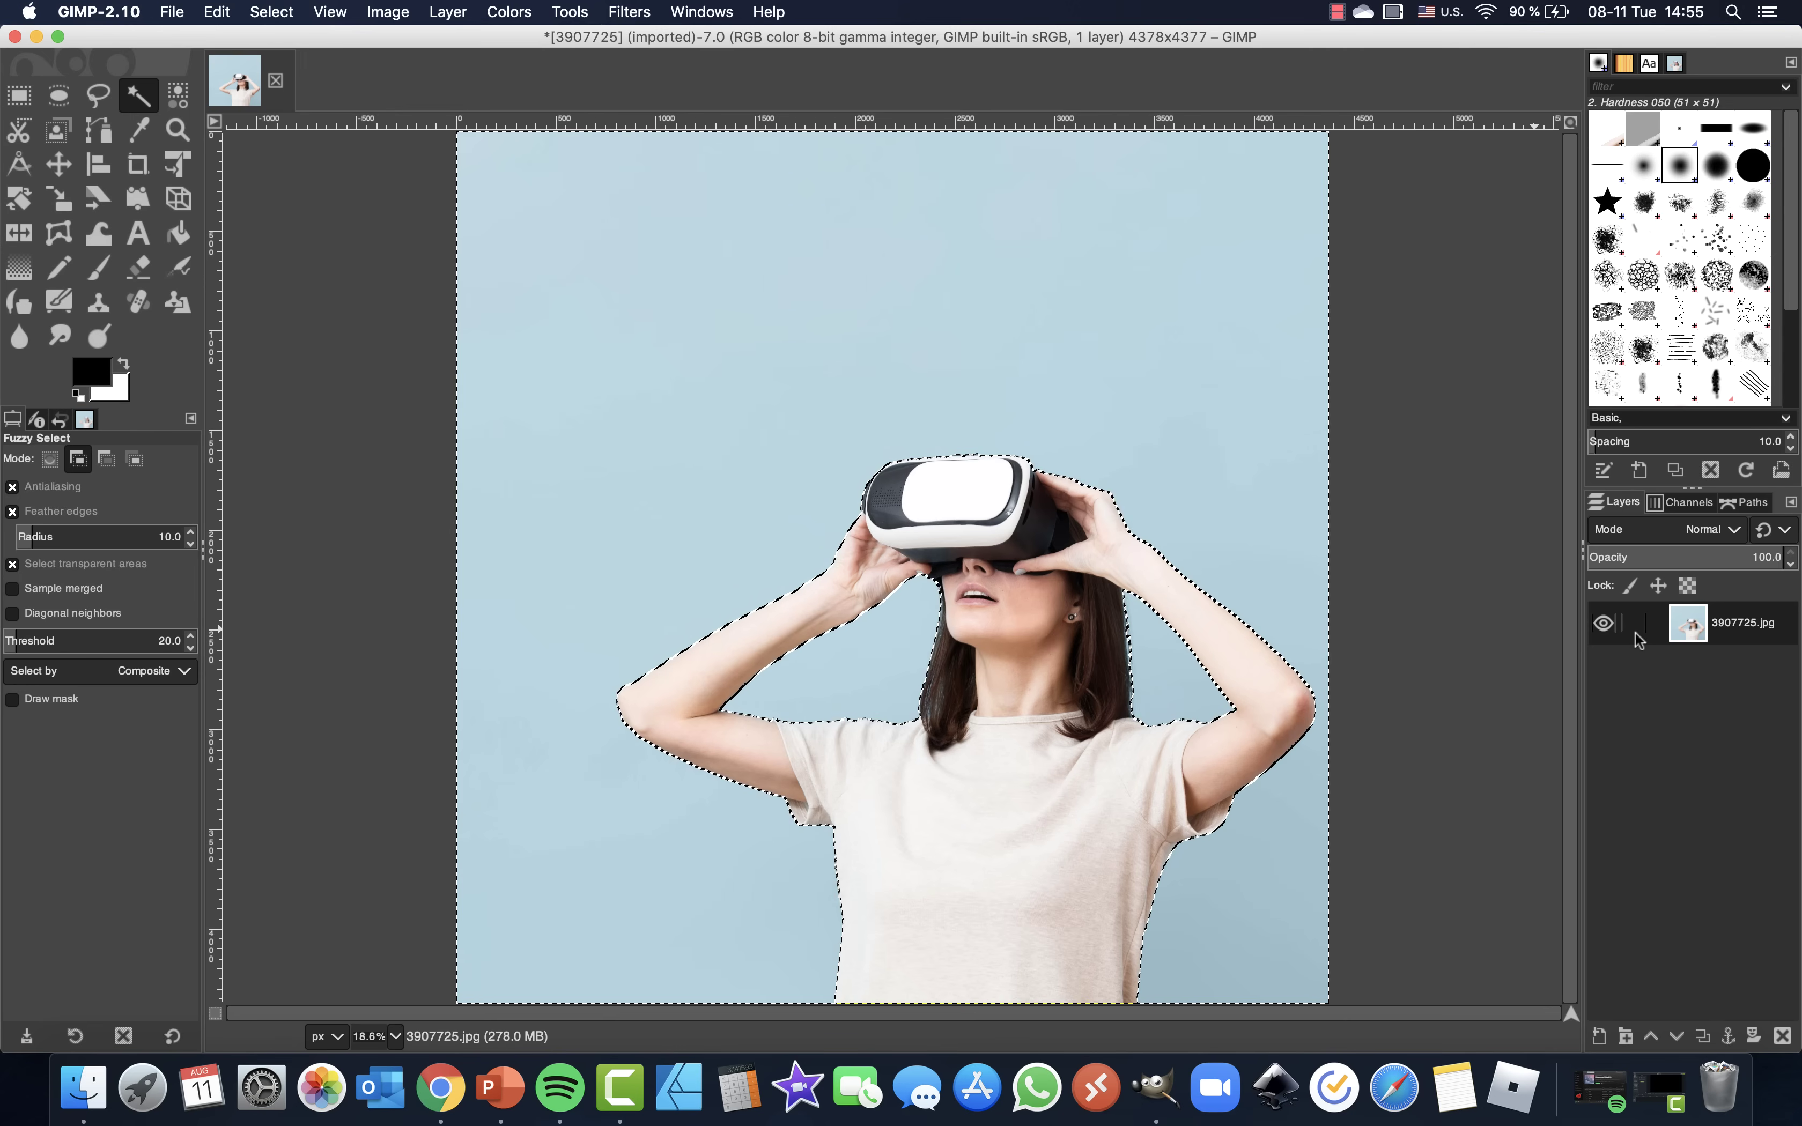
pyautogui.rightClick(1689, 630)
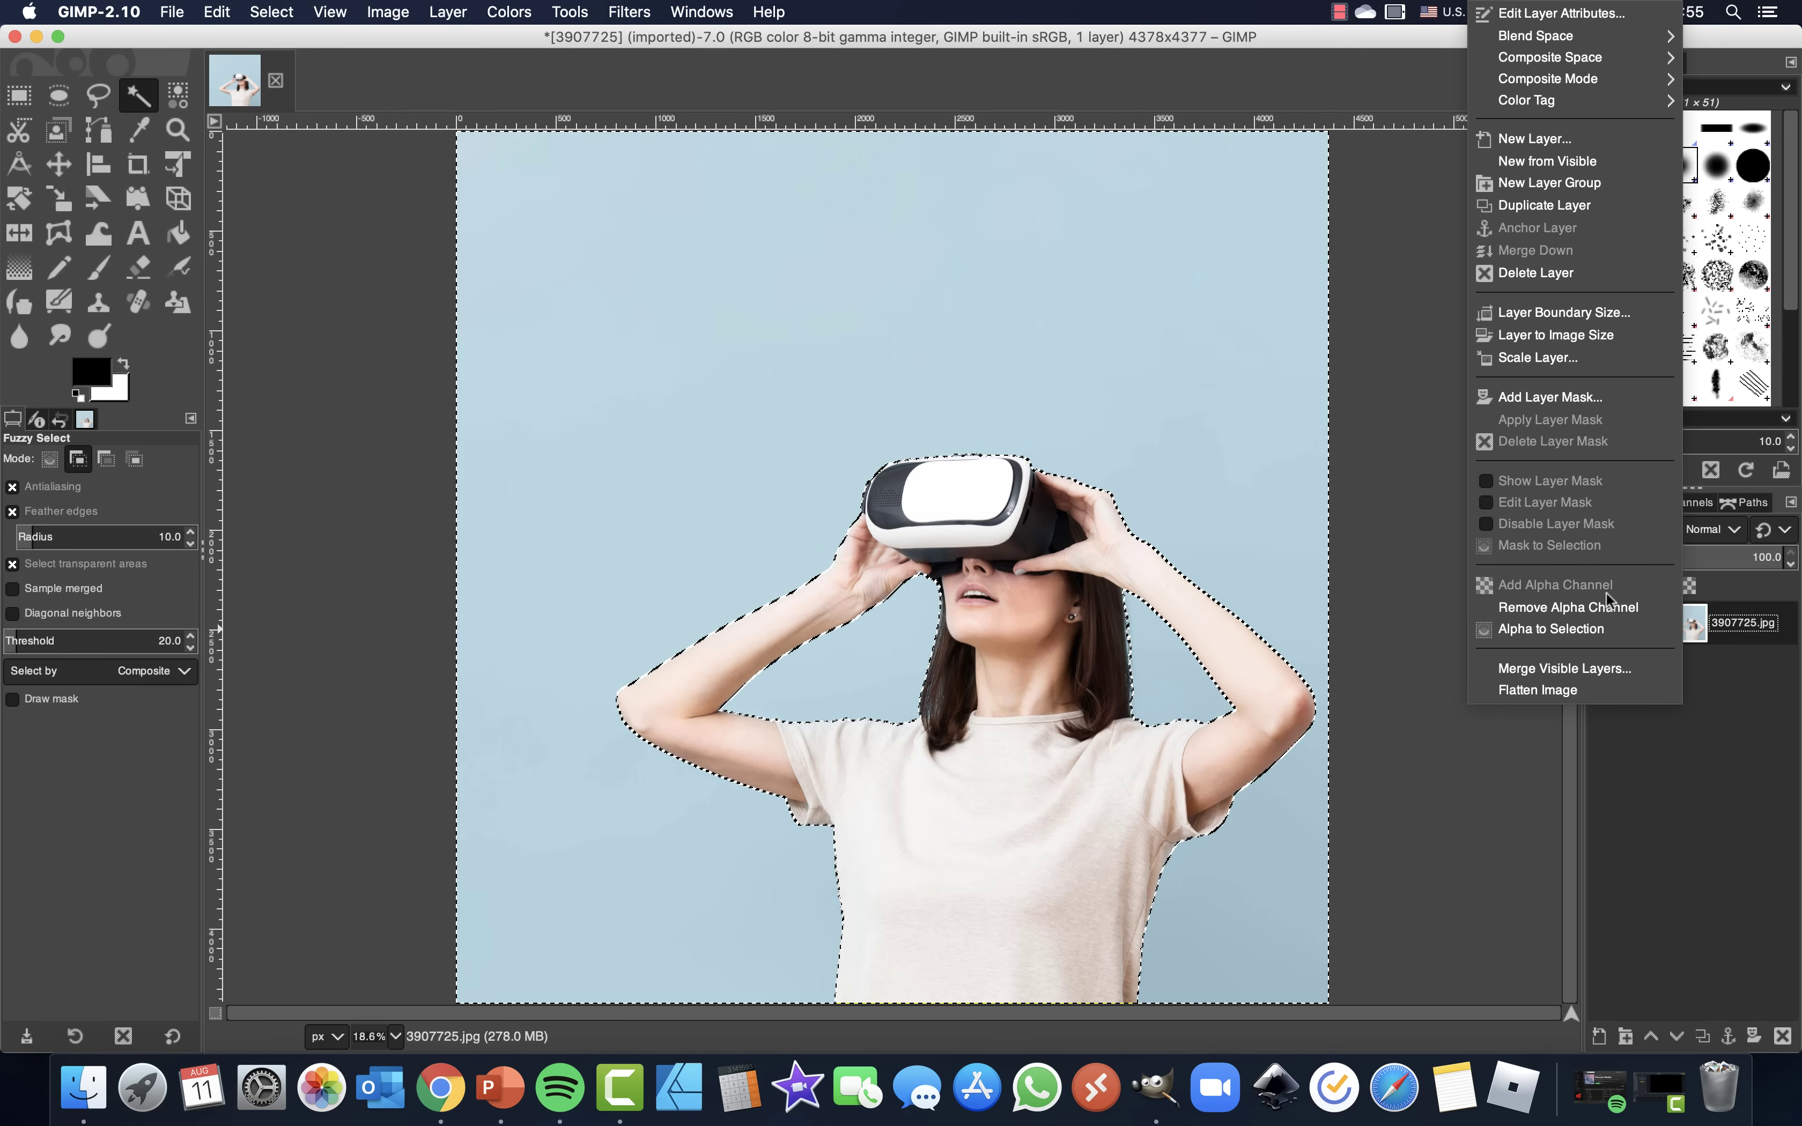
pyautogui.click(1590, 588)
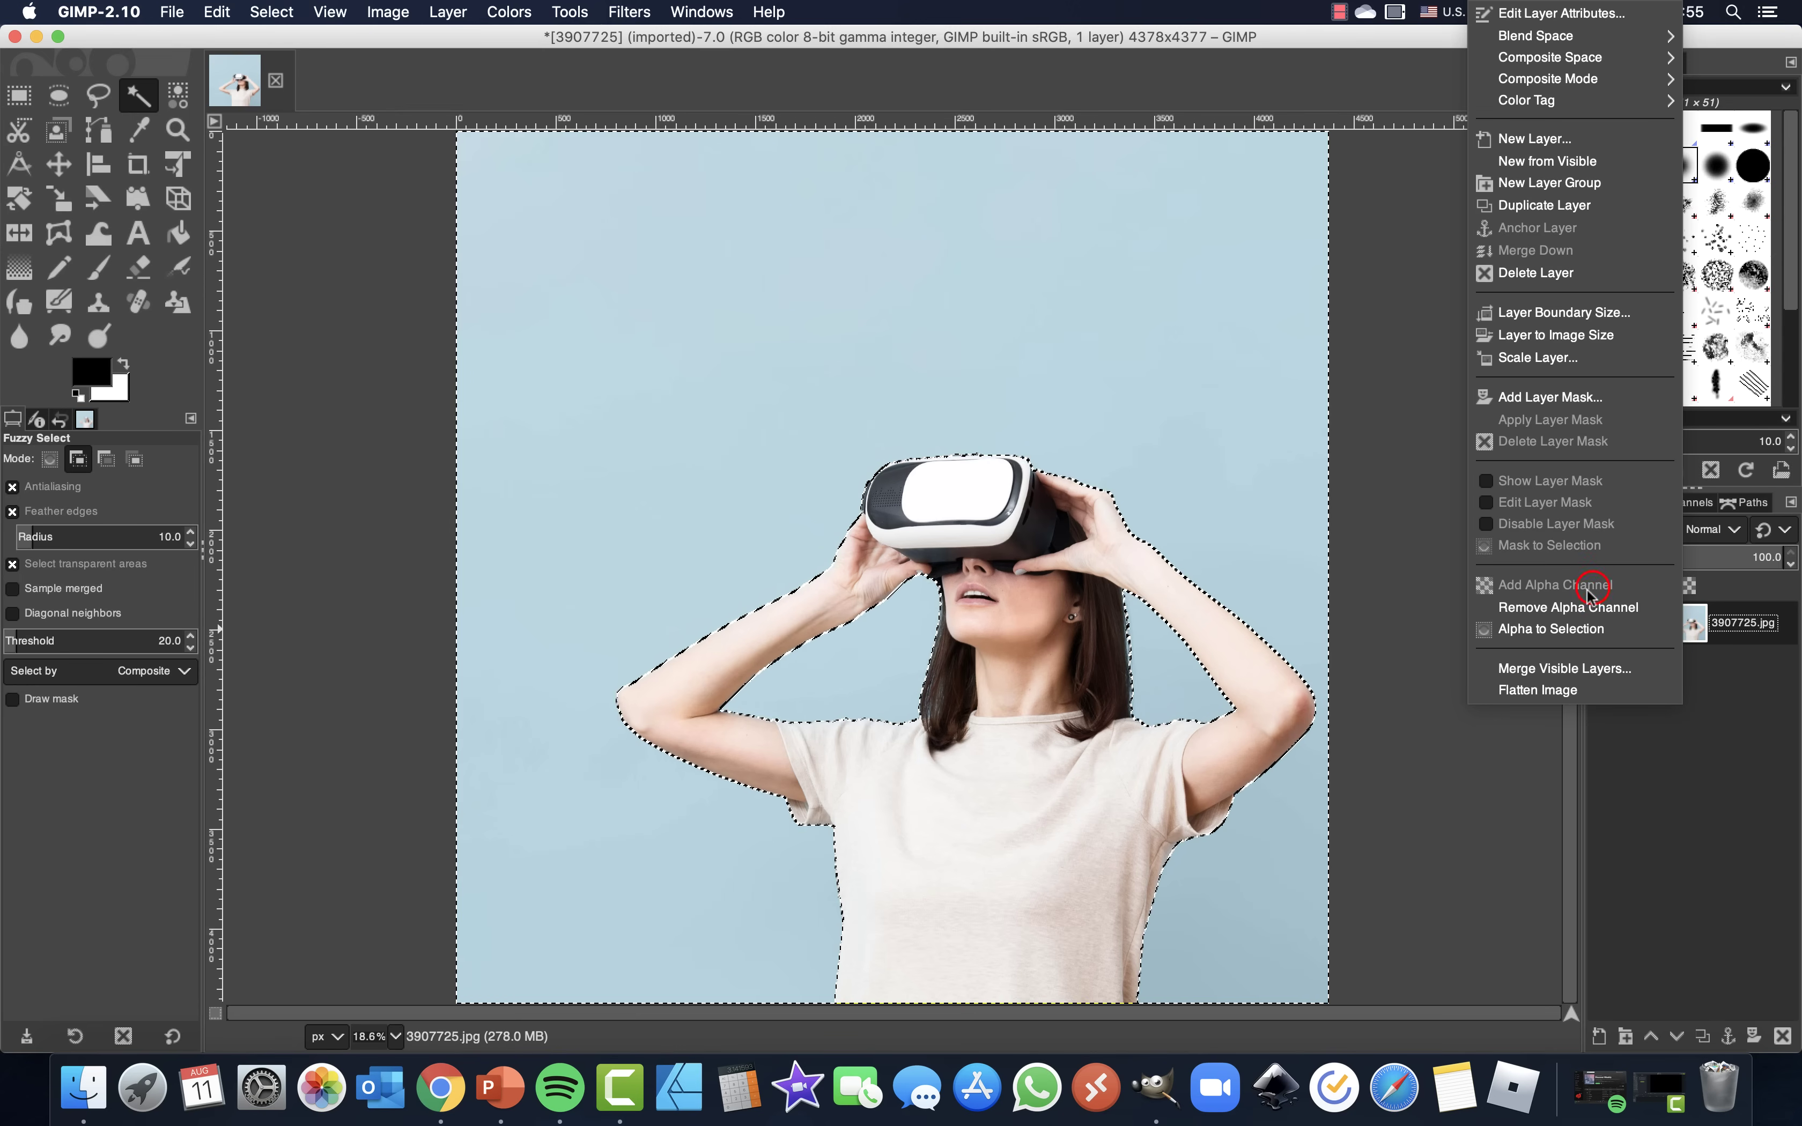
pyautogui.click(1430, 568)
# - Clear the selected background to transparency, then select the whole canvas and copy the cut-out
pyautogui.click(217, 12)
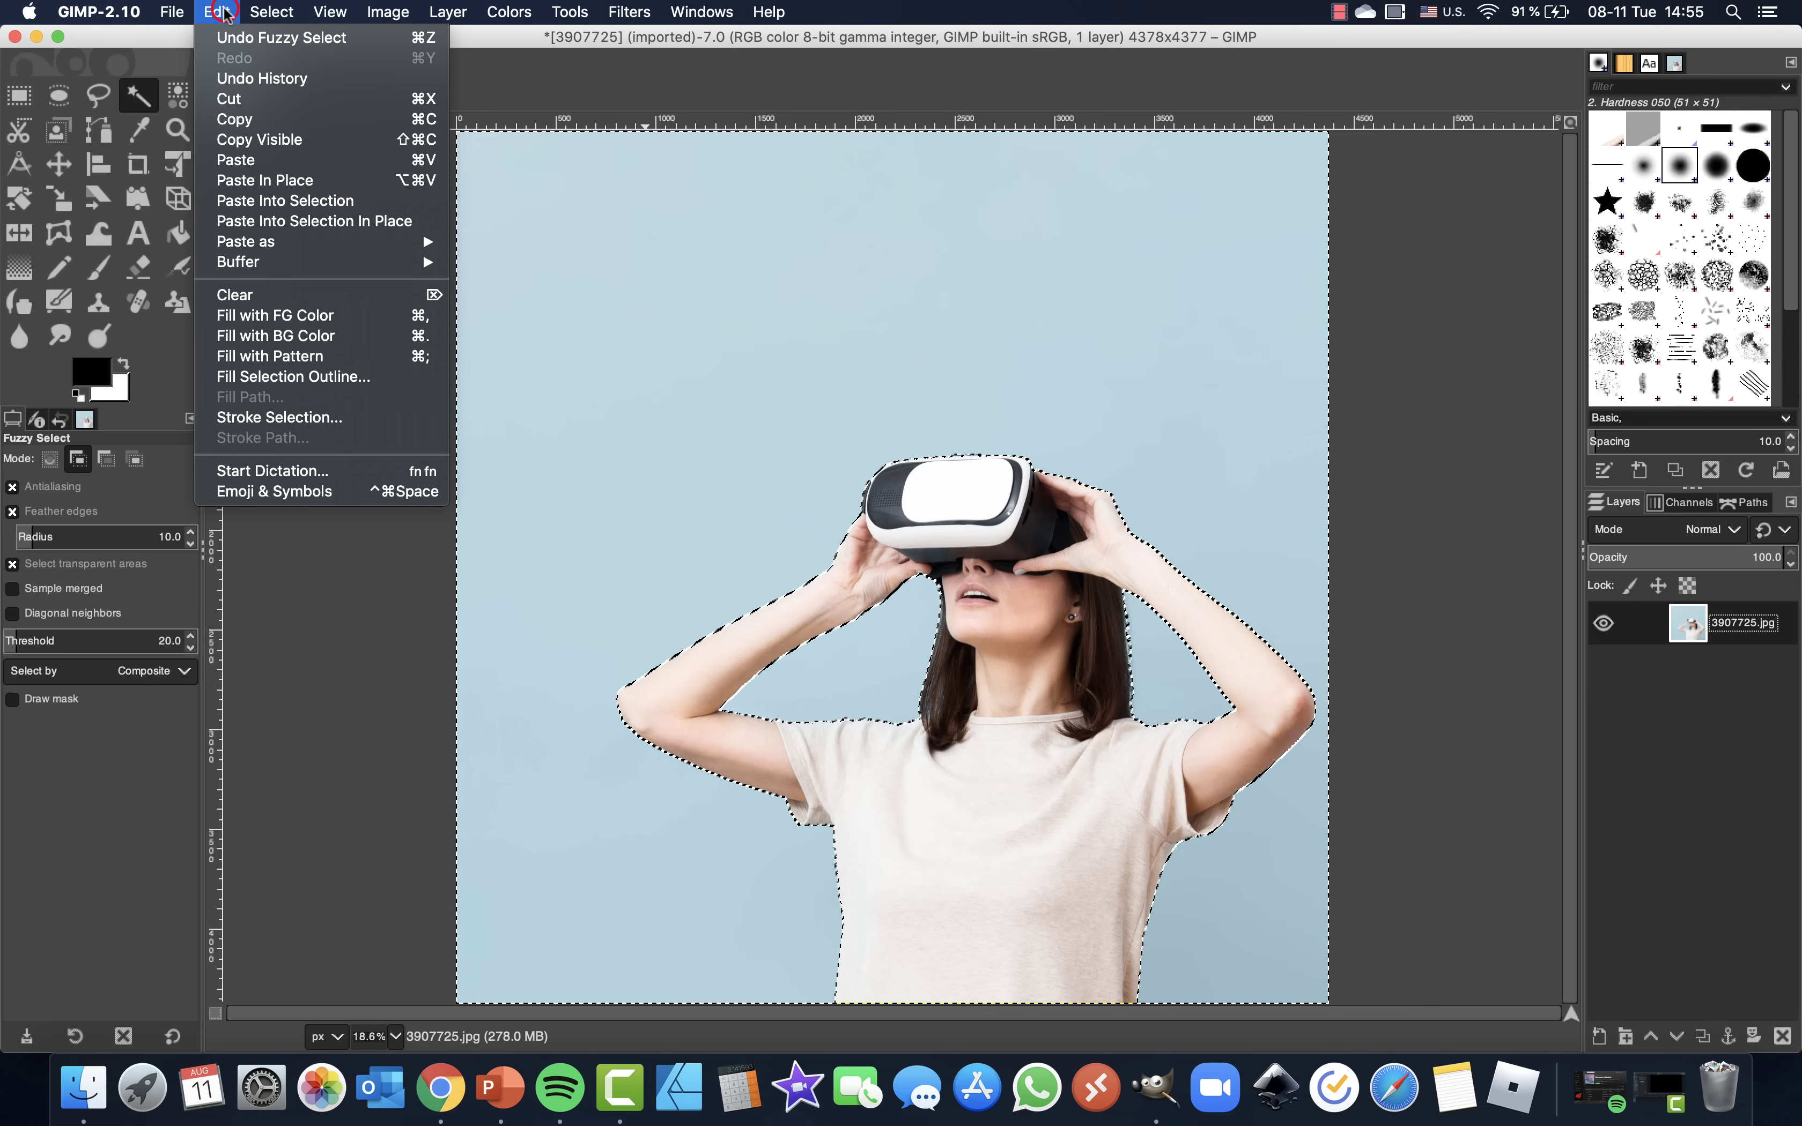
pyautogui.click(276, 295)
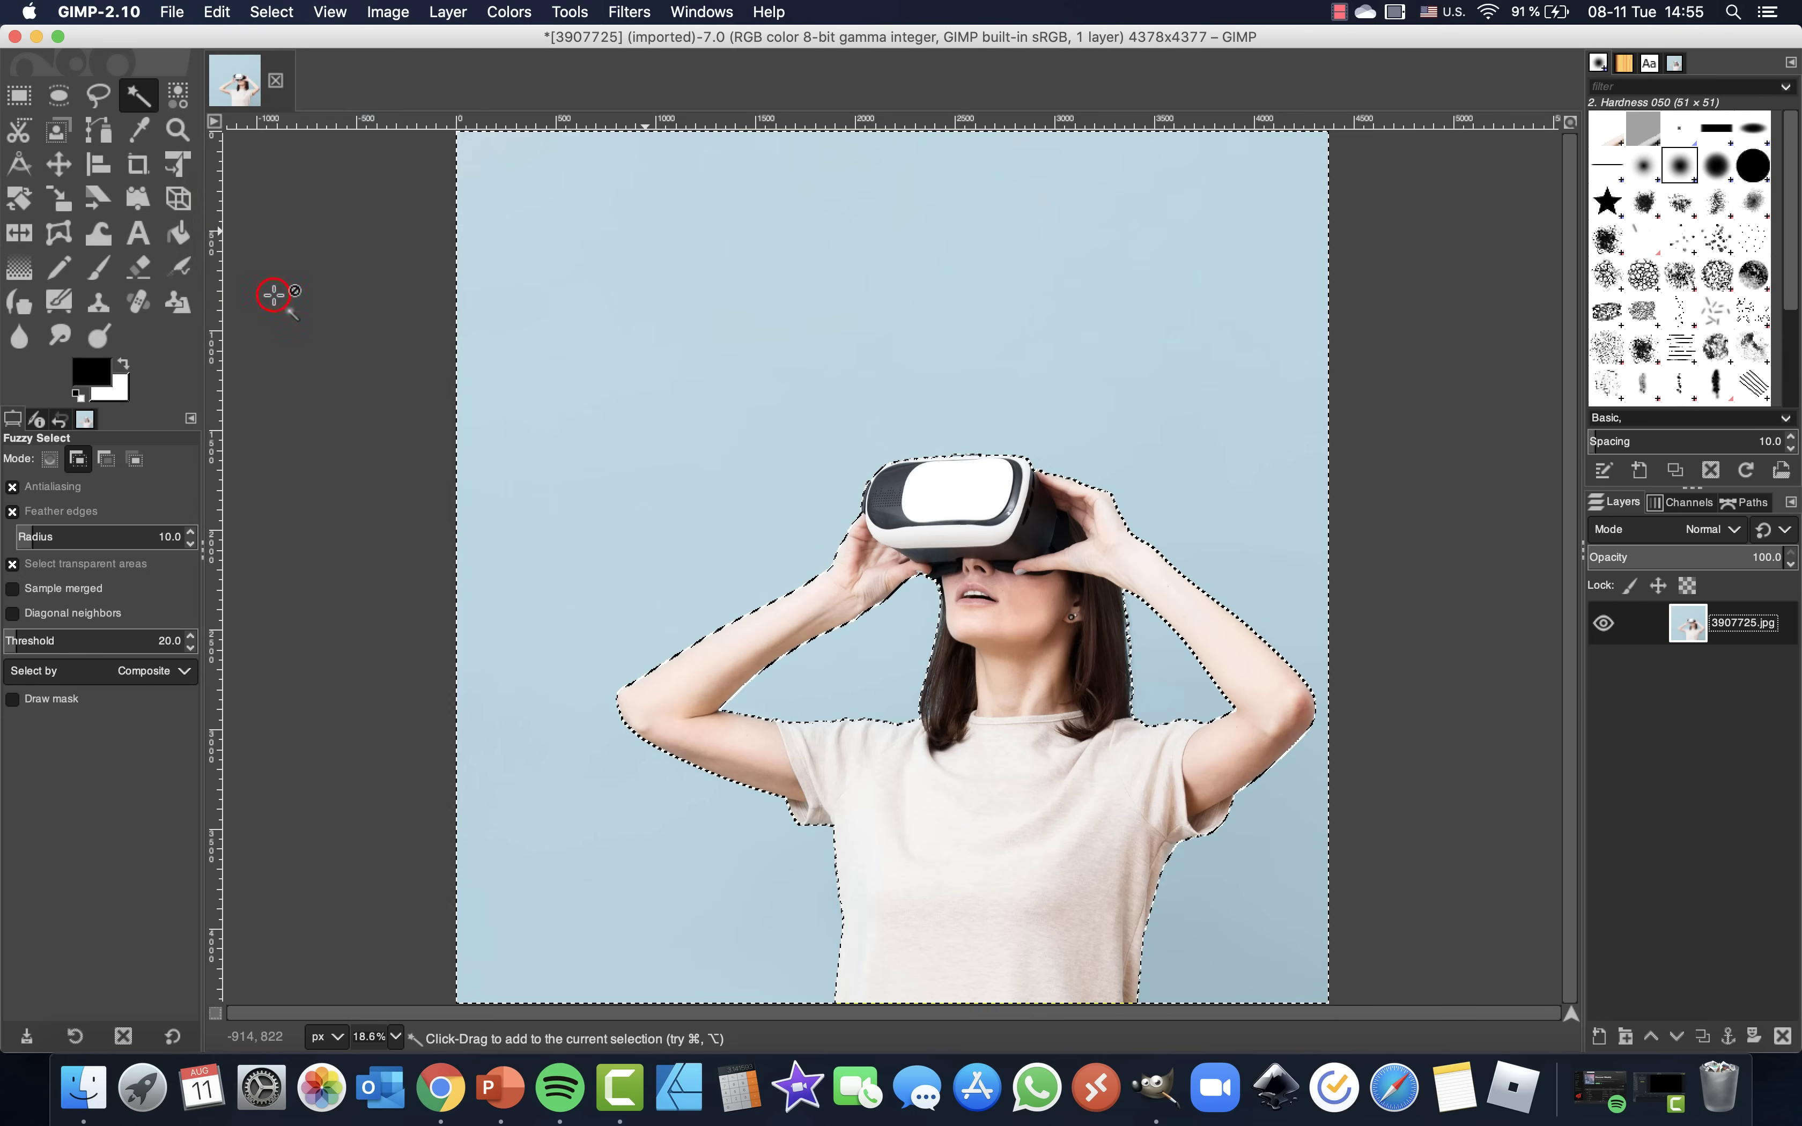
pyautogui.click(268, 12)
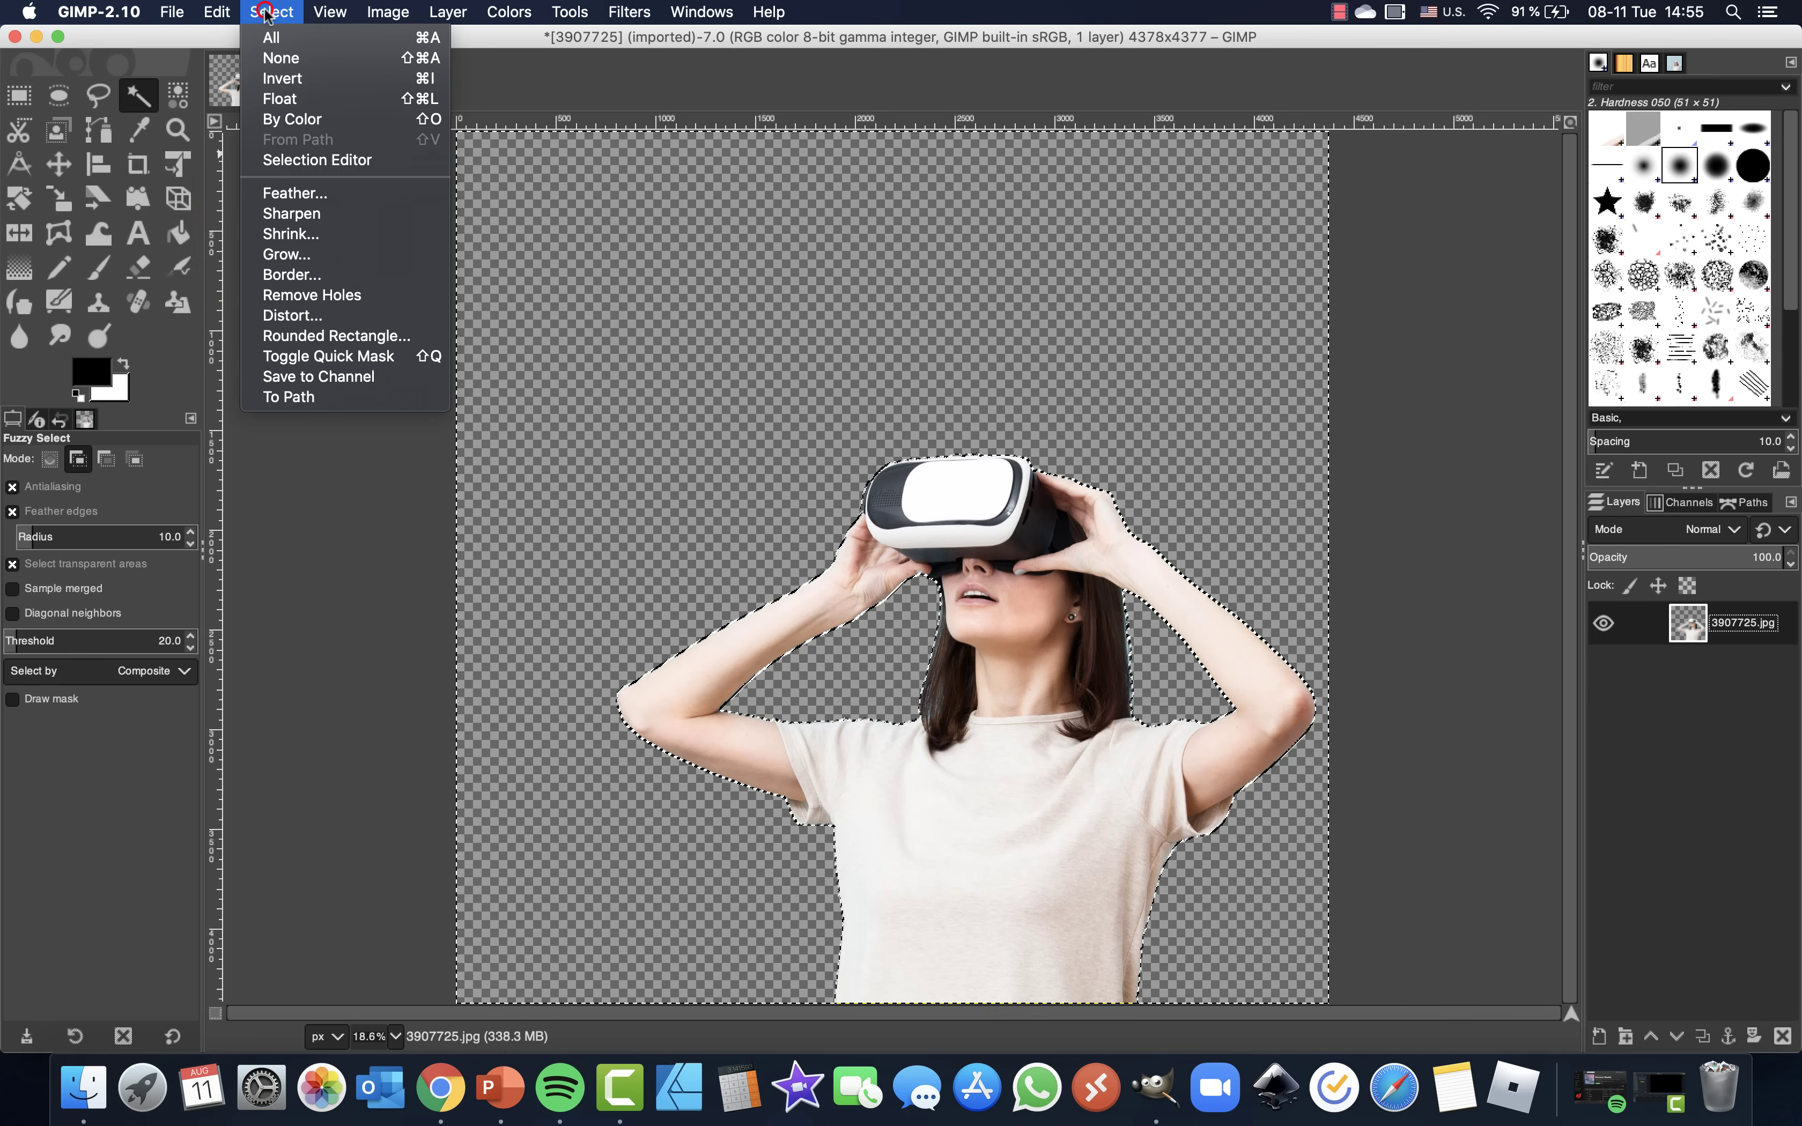
pyautogui.click(282, 57)
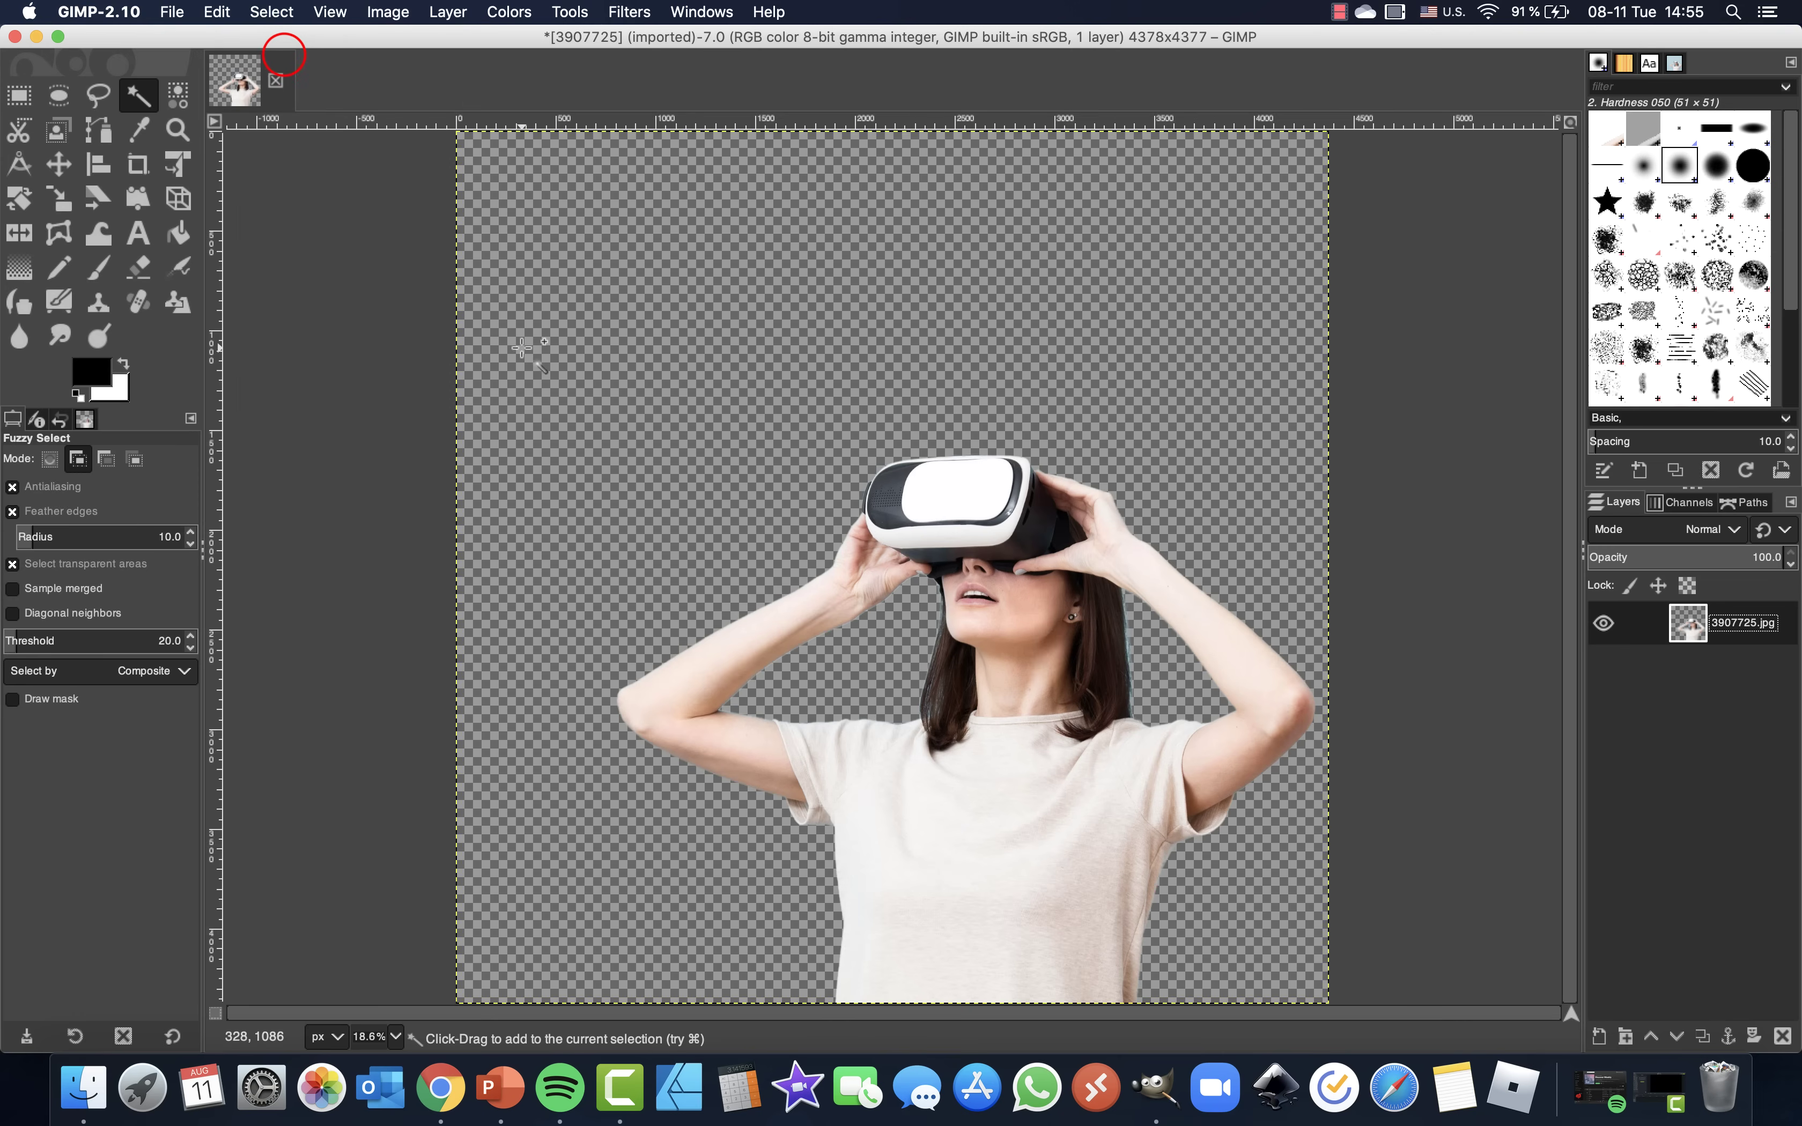
pyautogui.click(269, 12)
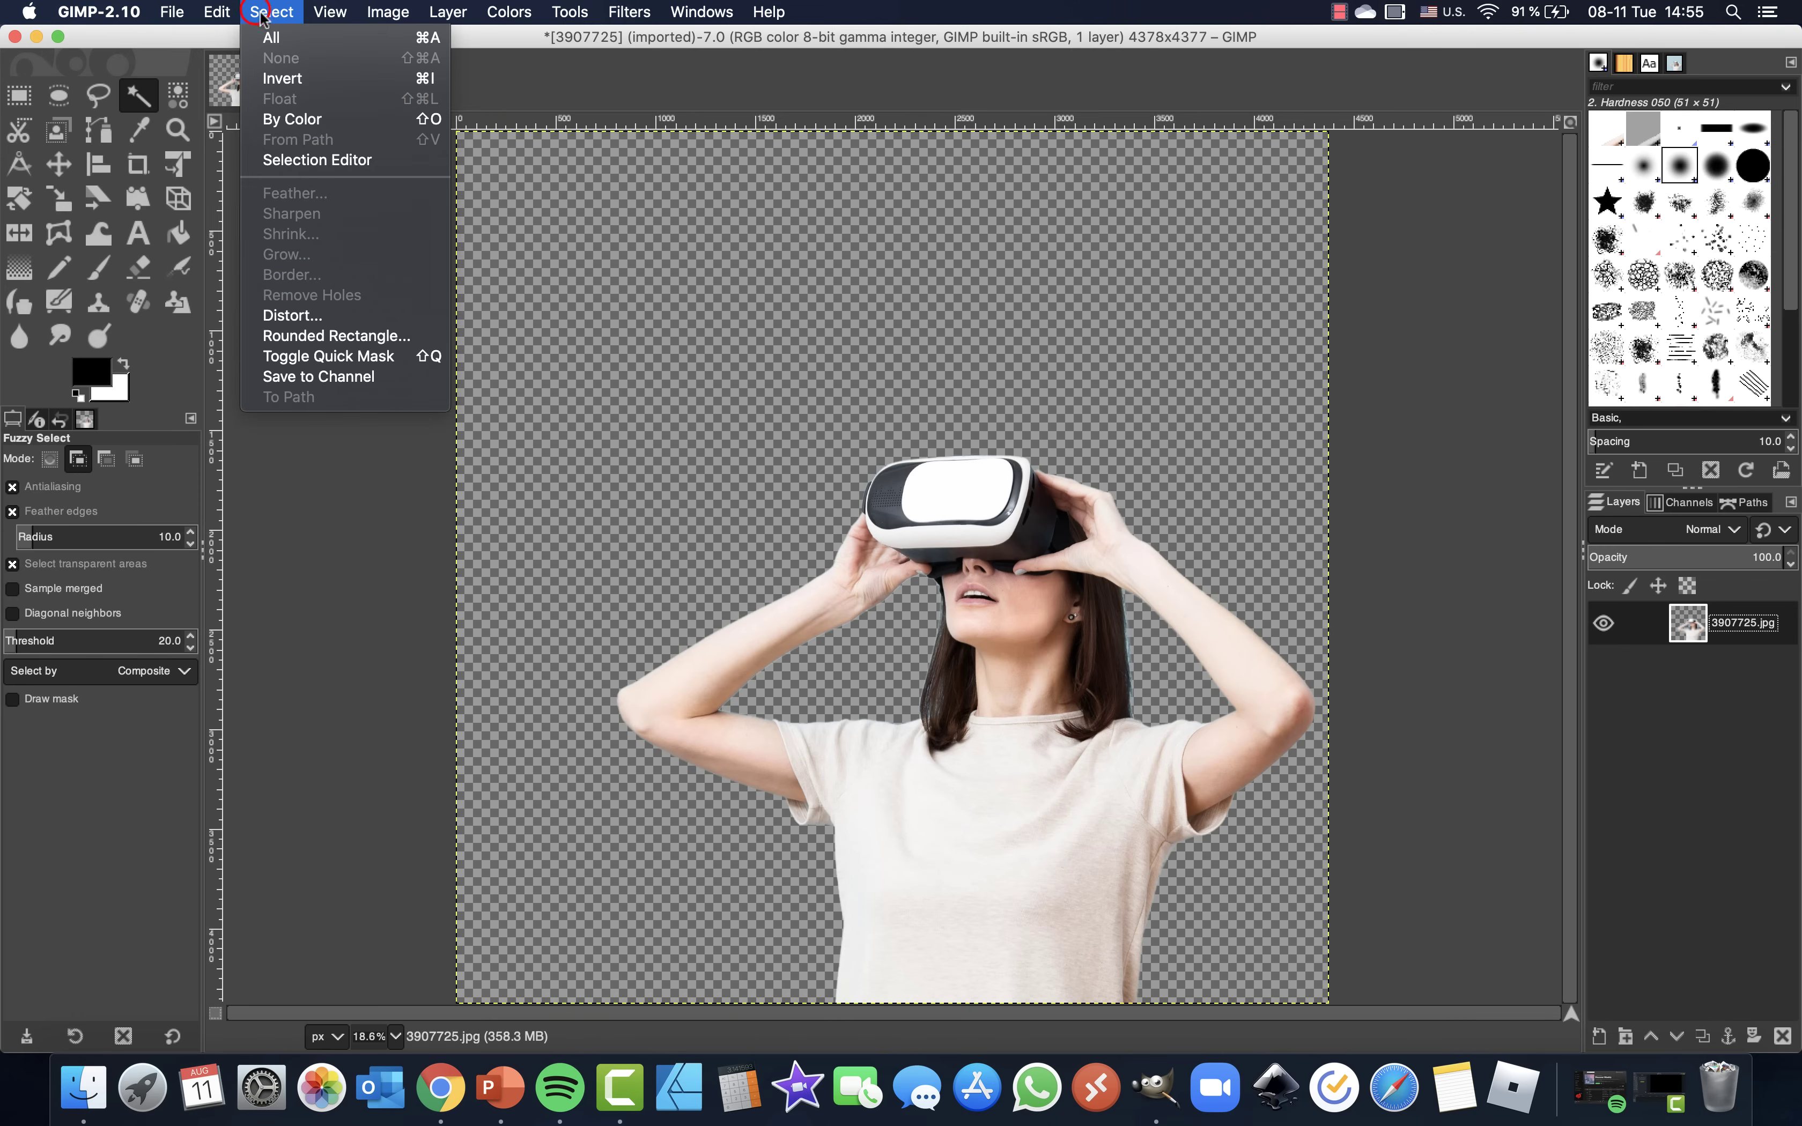
pyautogui.click(281, 36)
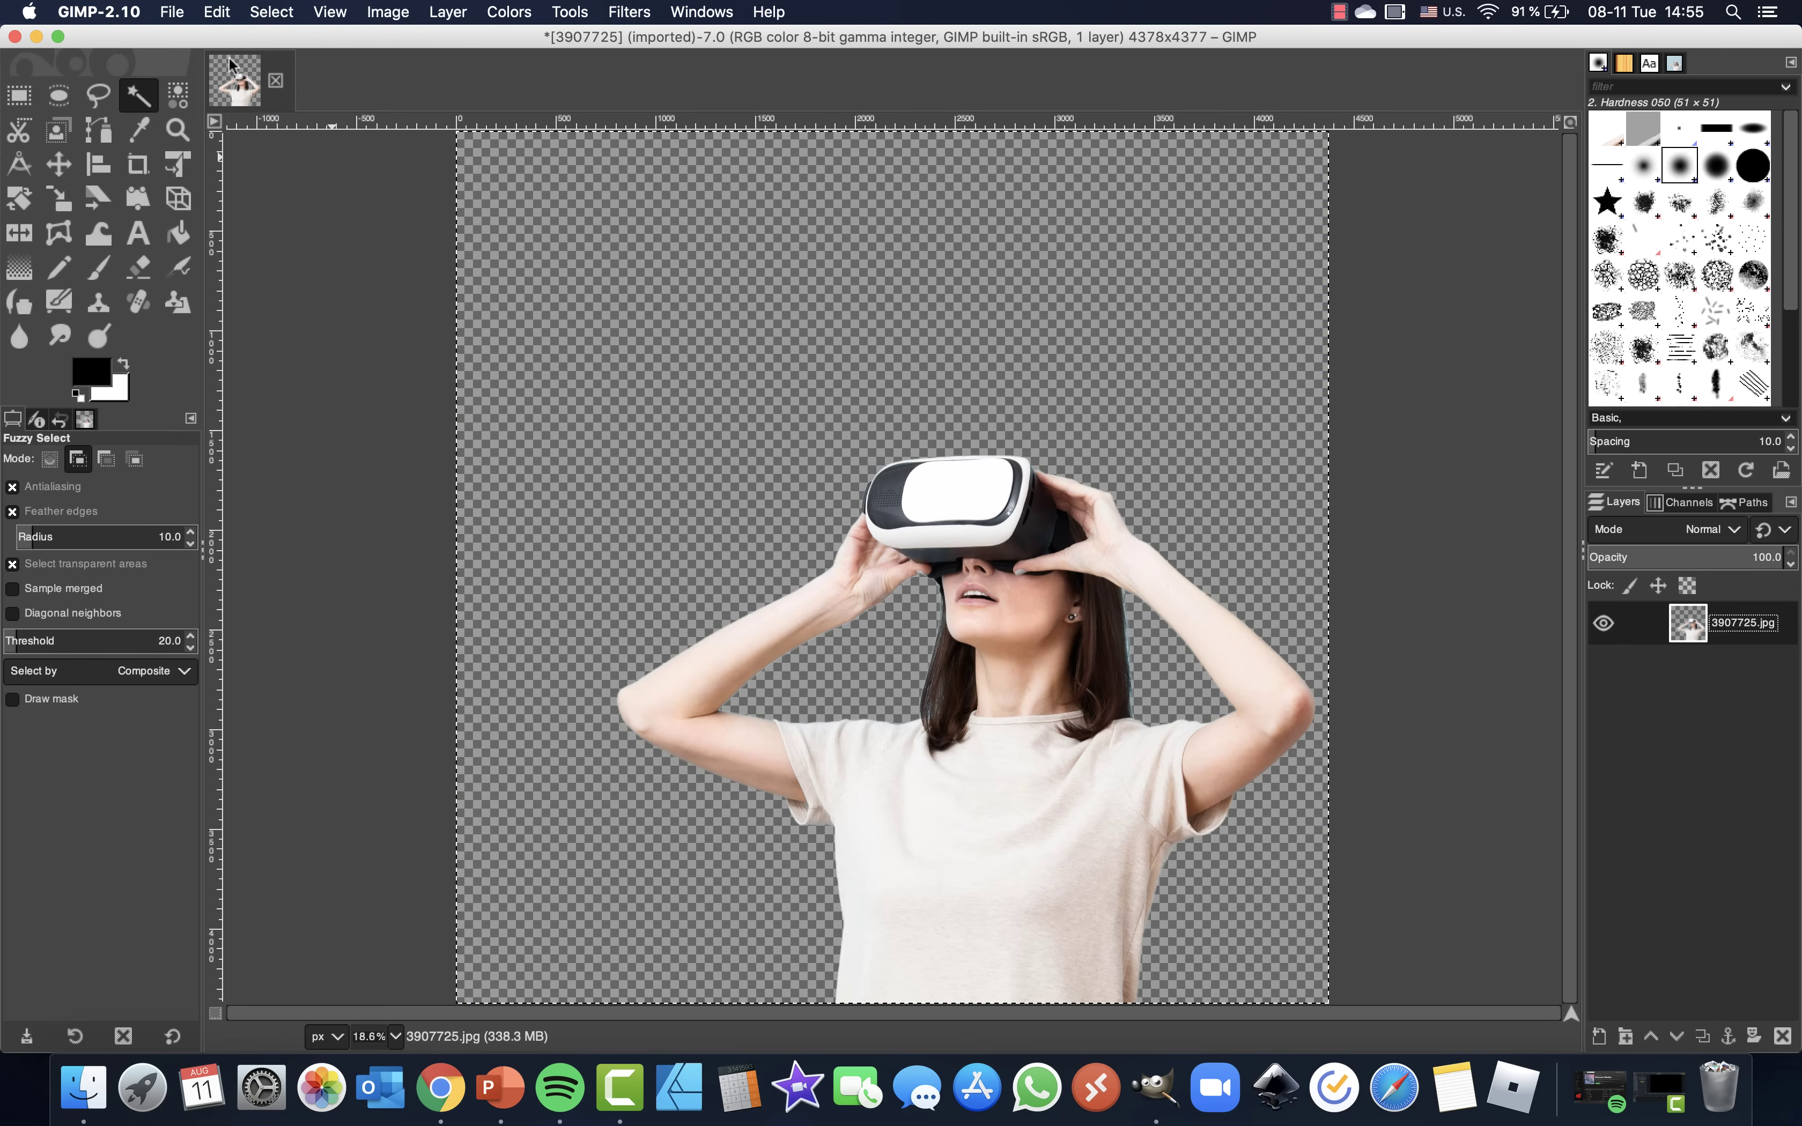
pyautogui.click(216, 12)
pyautogui.click(238, 121)
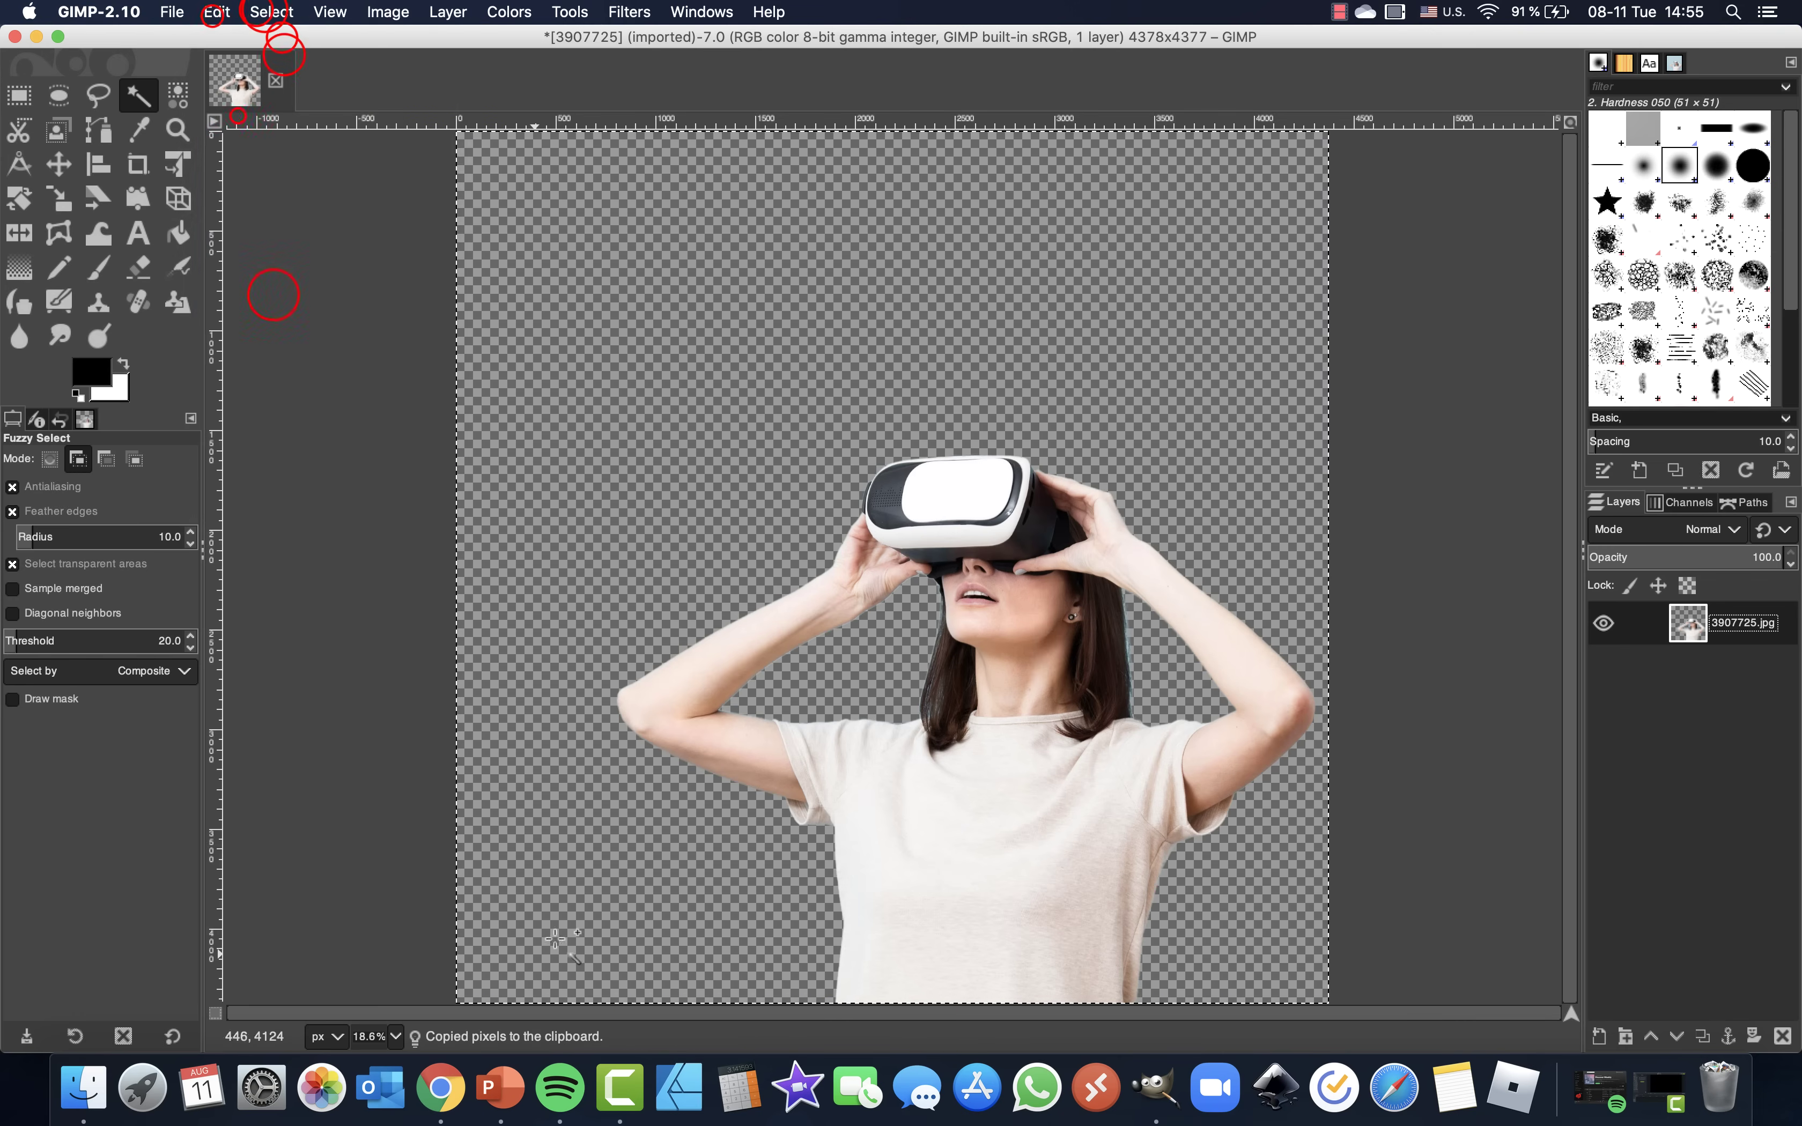
pyautogui.hotkey('ctrl', 'Left')
# - Paste the GIMP cut-out onto slide 2 and move it left and up
pyautogui.press('super+v')
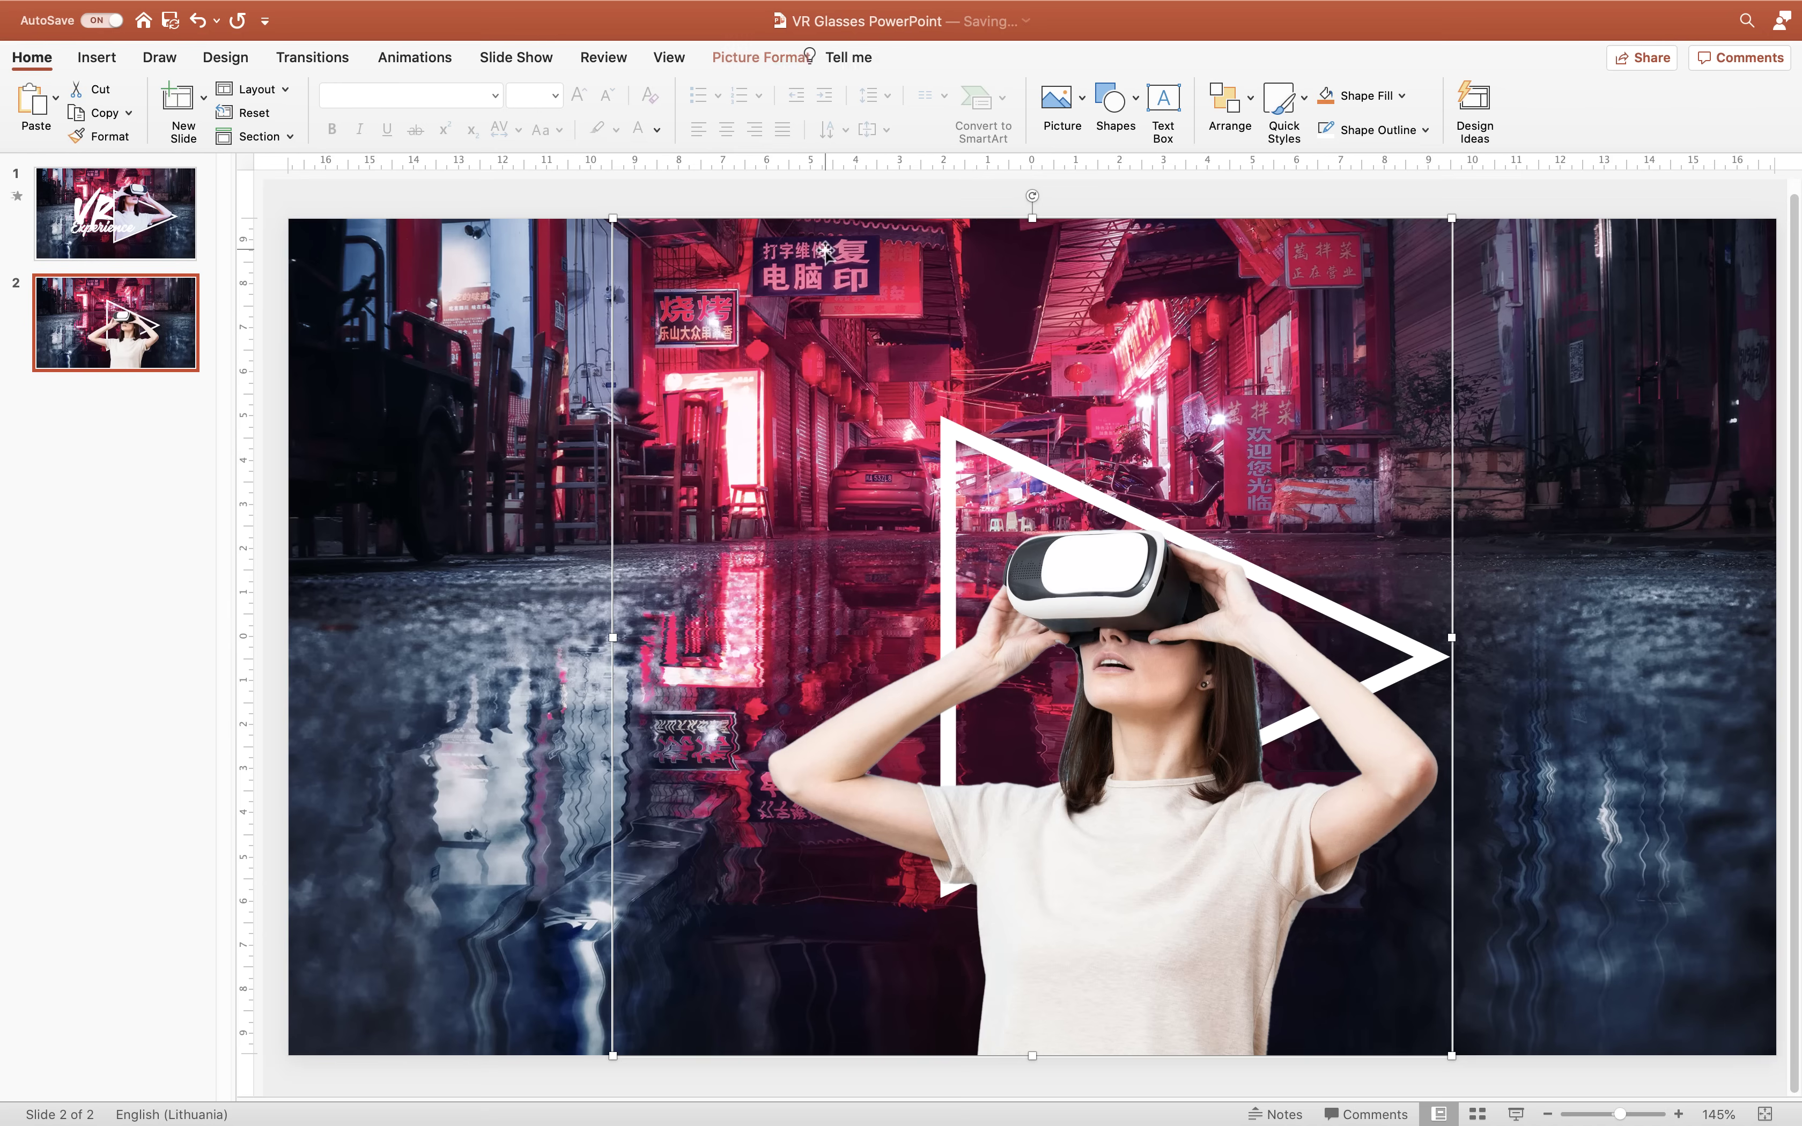
pyautogui.moveTo(1095, 703); pyautogui.dragTo(704, 552)
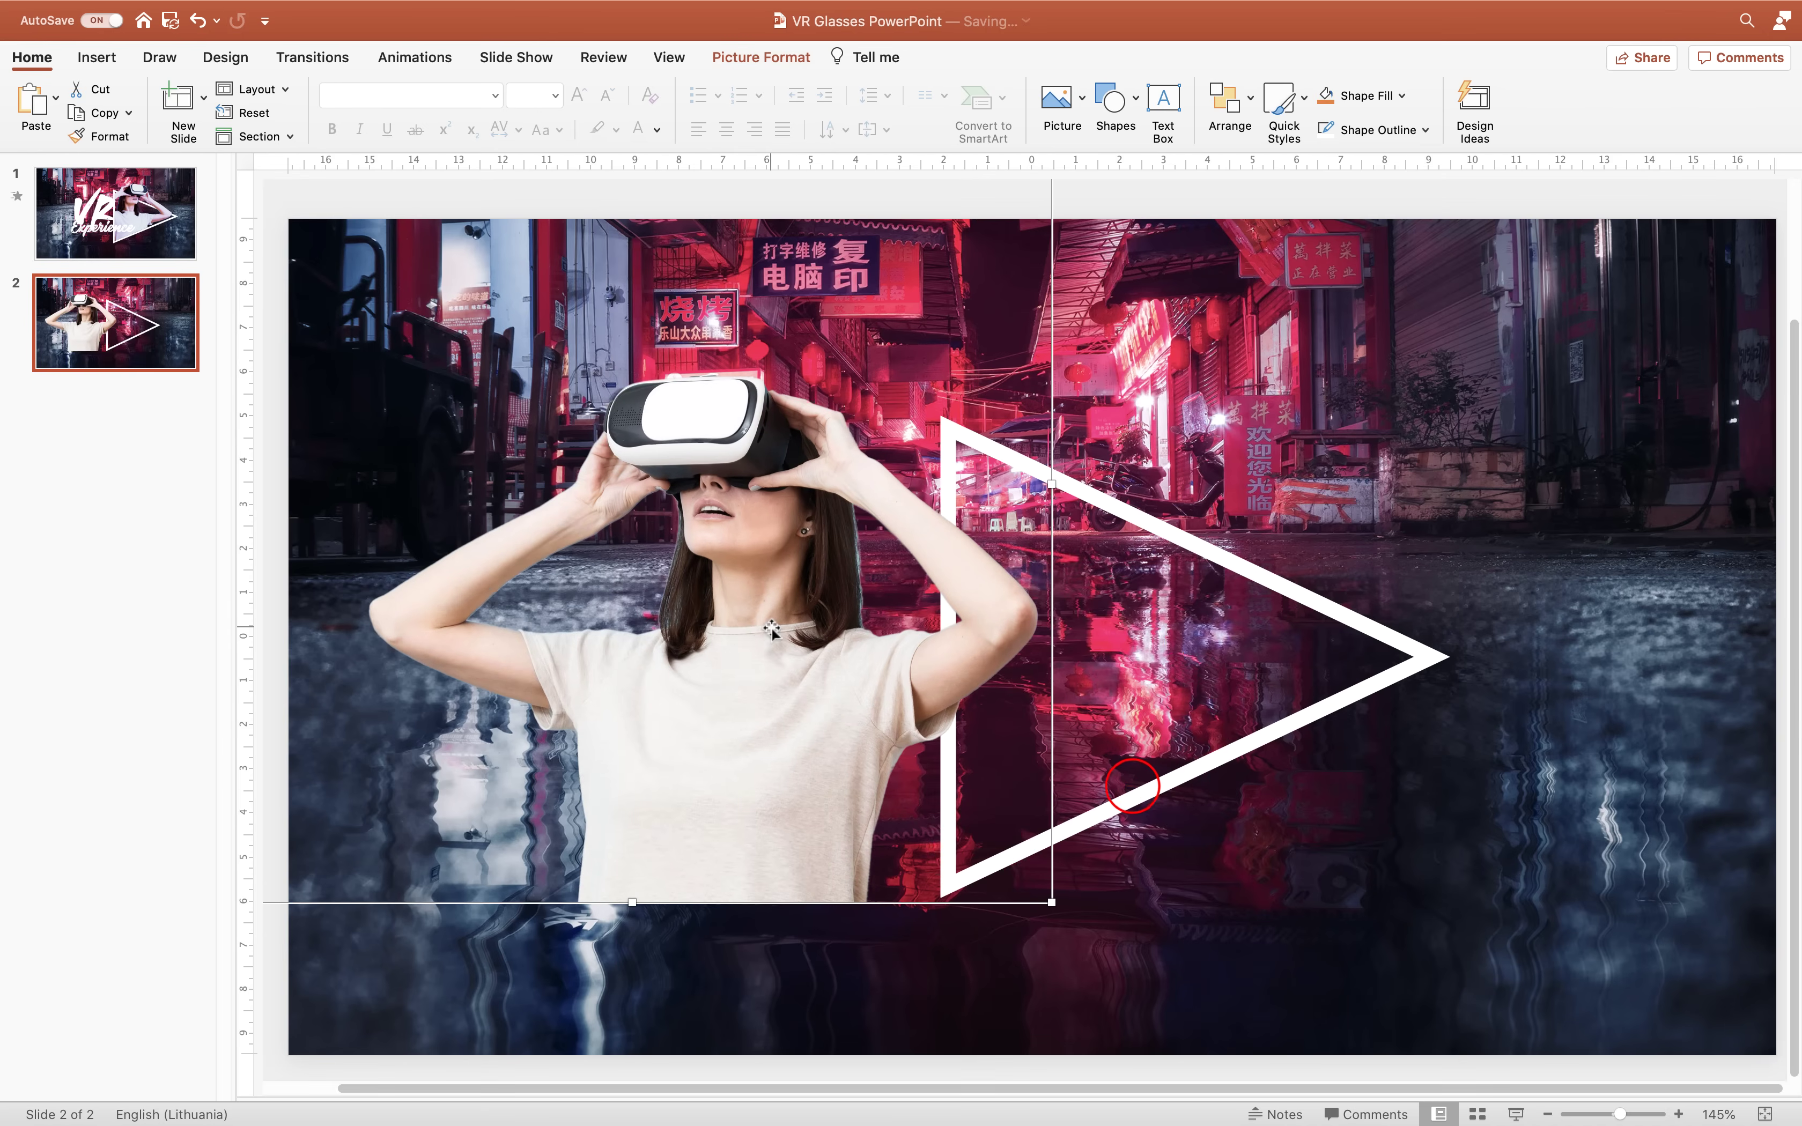
pyautogui.scroll(-5, 1132, 786)
# - Crop the picture's top and left edges to 16 × 12,97 cm, overlapping the triangle's left side
pyautogui.click(776, 60)
pyautogui.click(1382, 96)
pyautogui.moveTo(612, 344); pyautogui.dragTo(676, 479)
pyautogui.click(1371, 98)
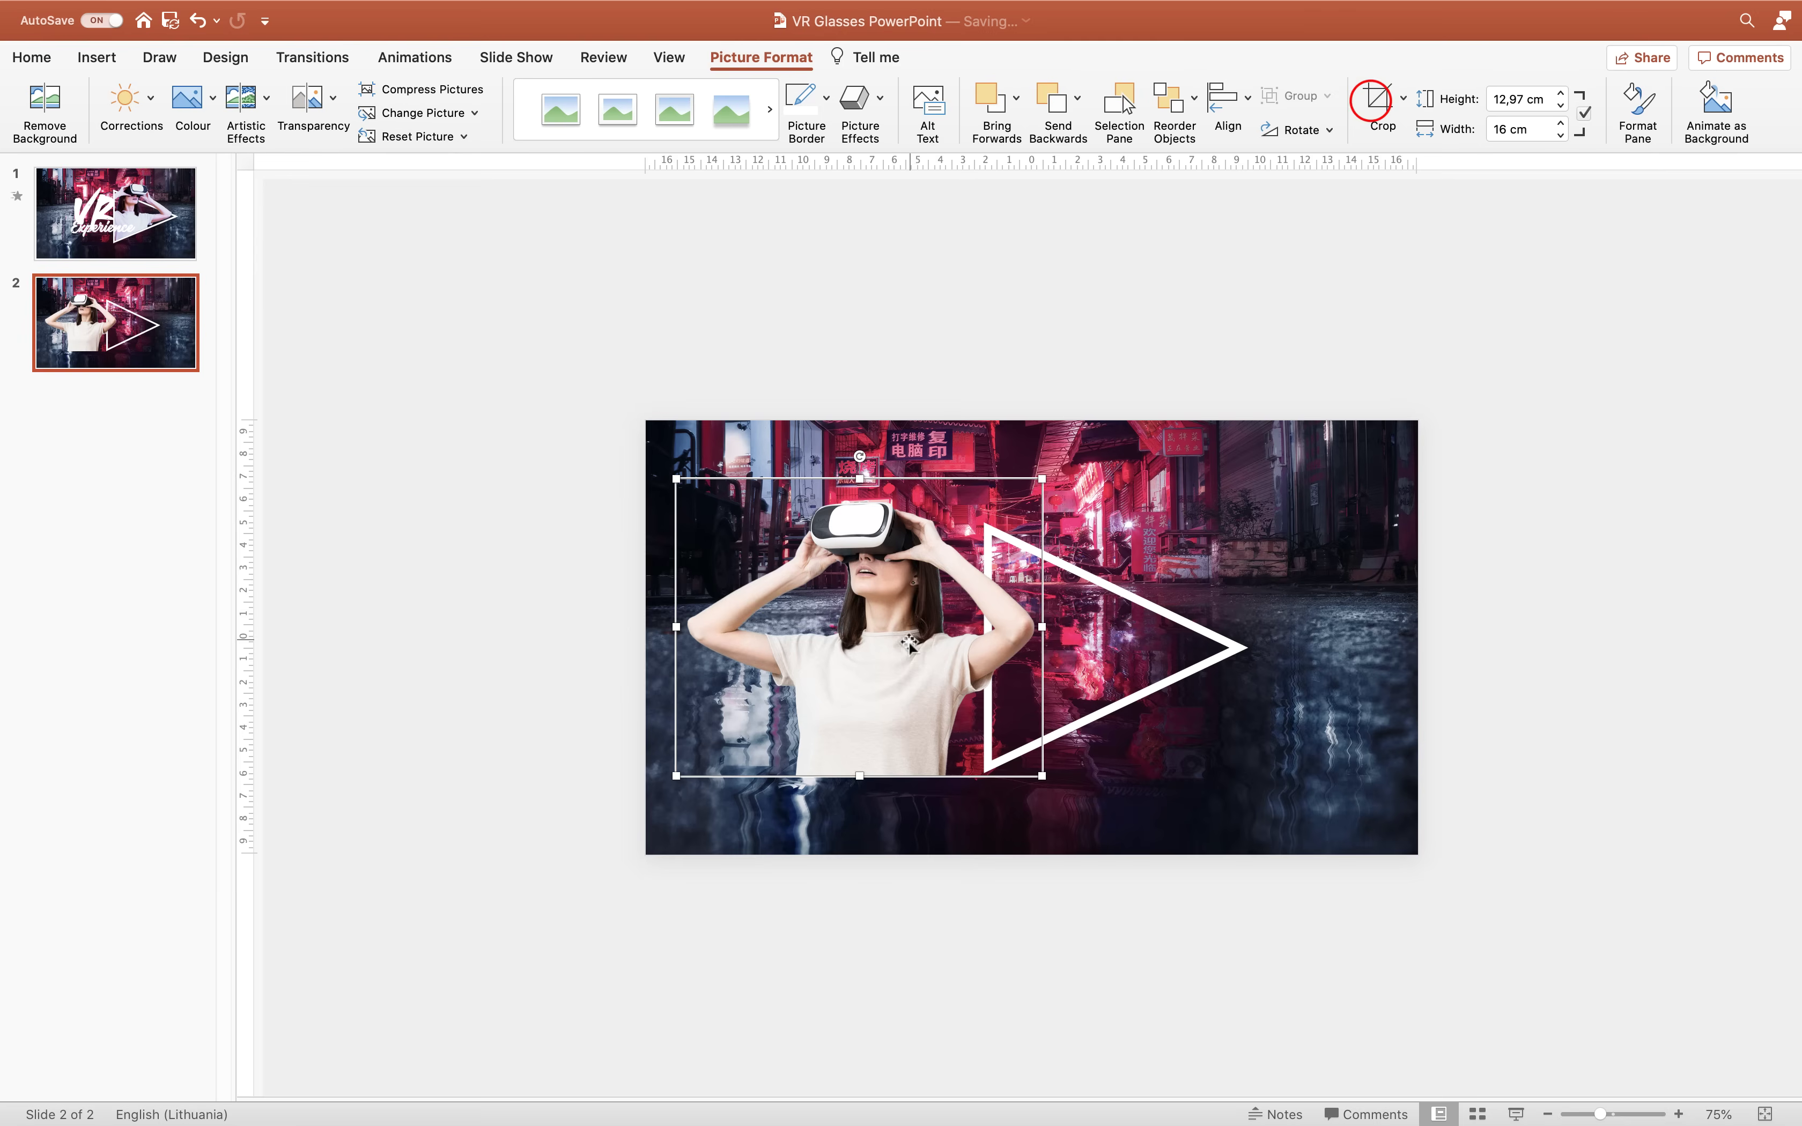
pyautogui.scroll(5, 1032, 637)
pyautogui.moveTo(800, 614); pyautogui.dragTo(857, 632)
pyautogui.scroll(5, 865, 596)
pyautogui.scroll(2, 868, 582)
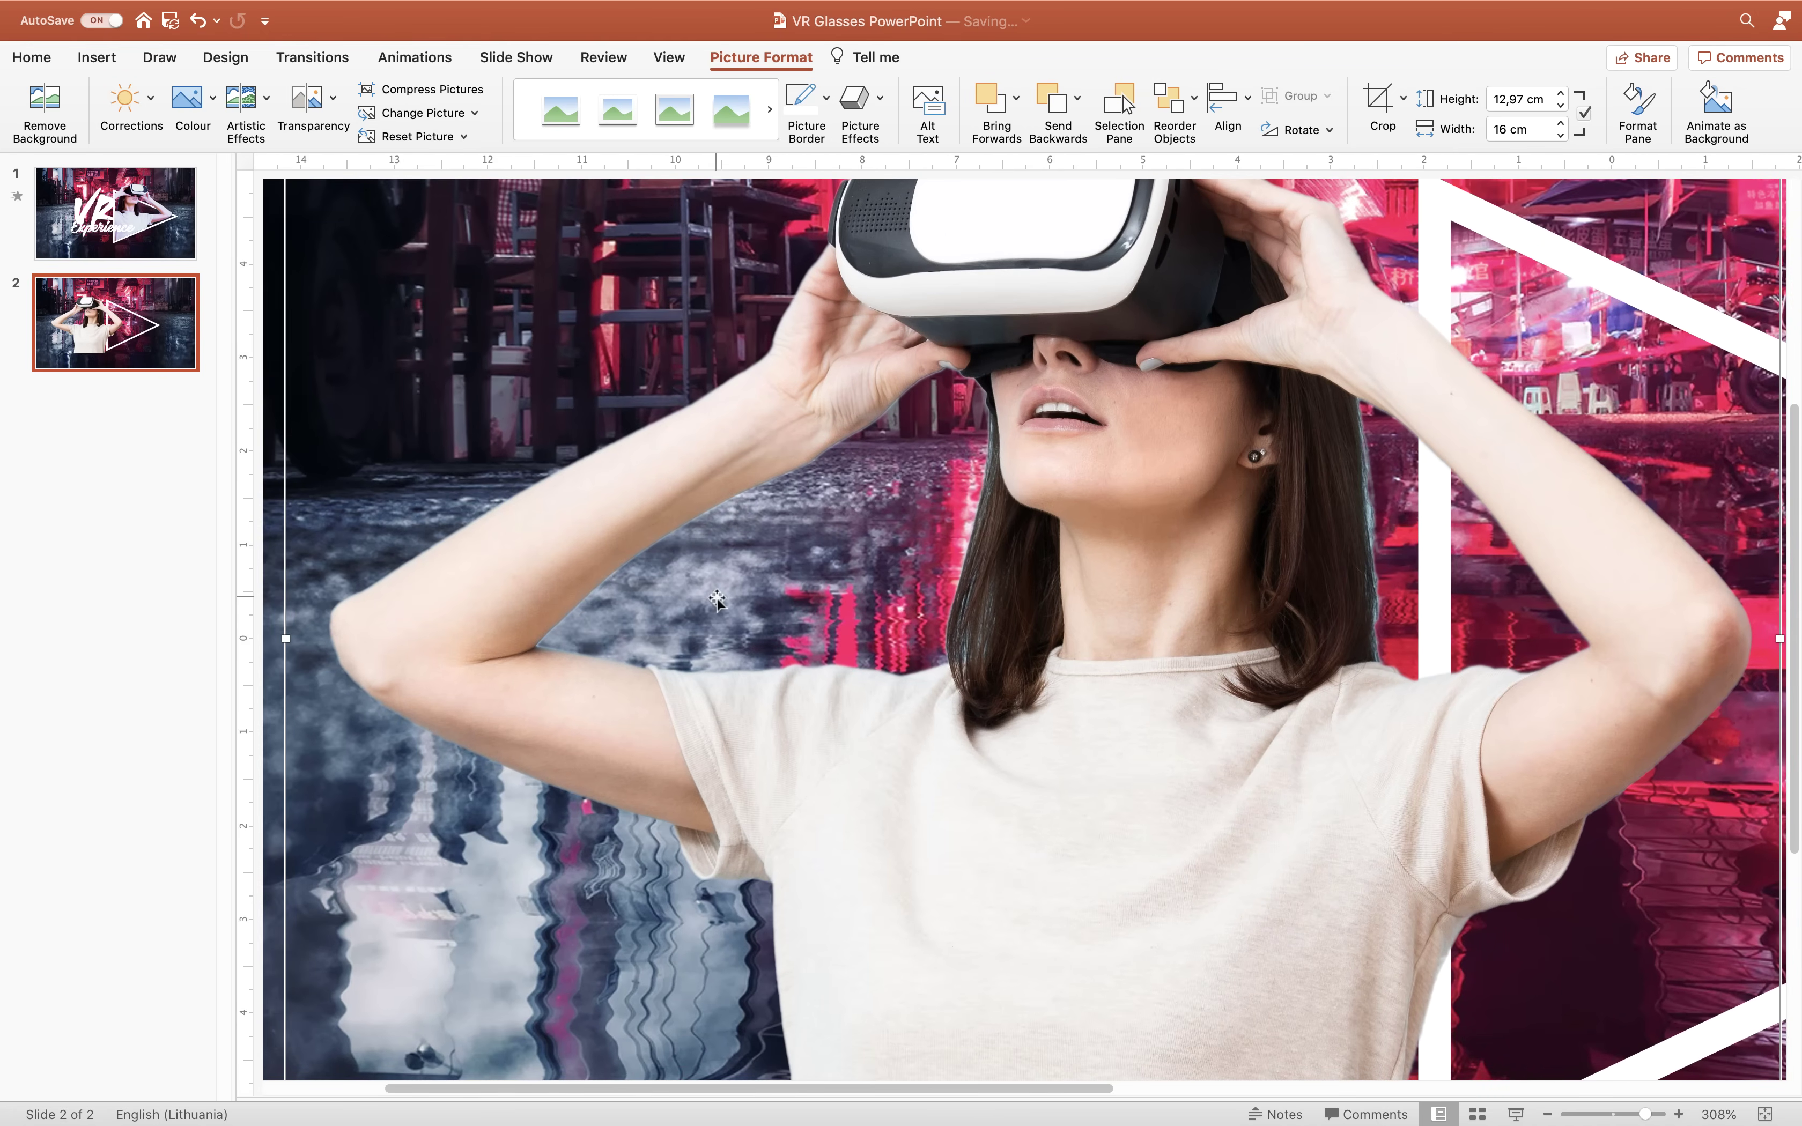
pyautogui.scroll(-6, 717, 600)
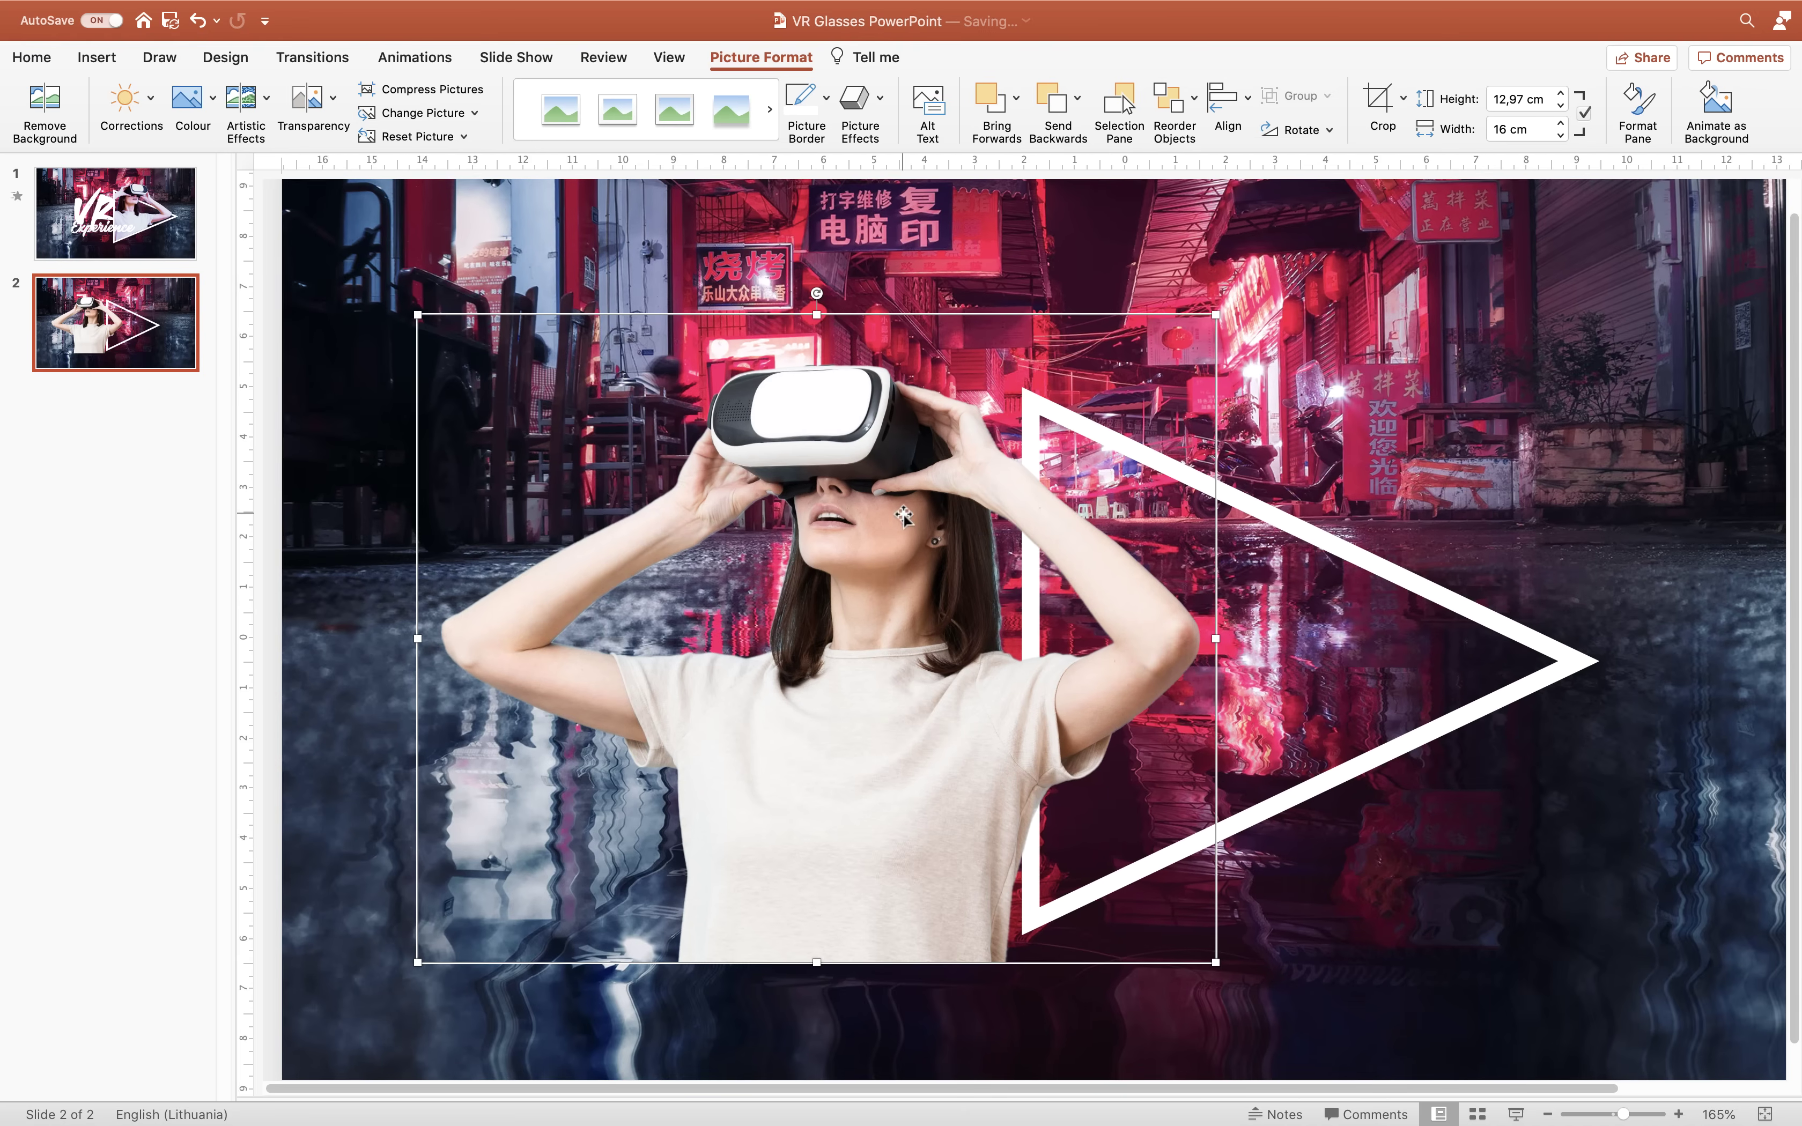
# - Flip the woman picture horizontally and move it right over the white triangle
pyautogui.click(1247, 100)
pyautogui.click(1208, 63)
pyautogui.click(1307, 131)
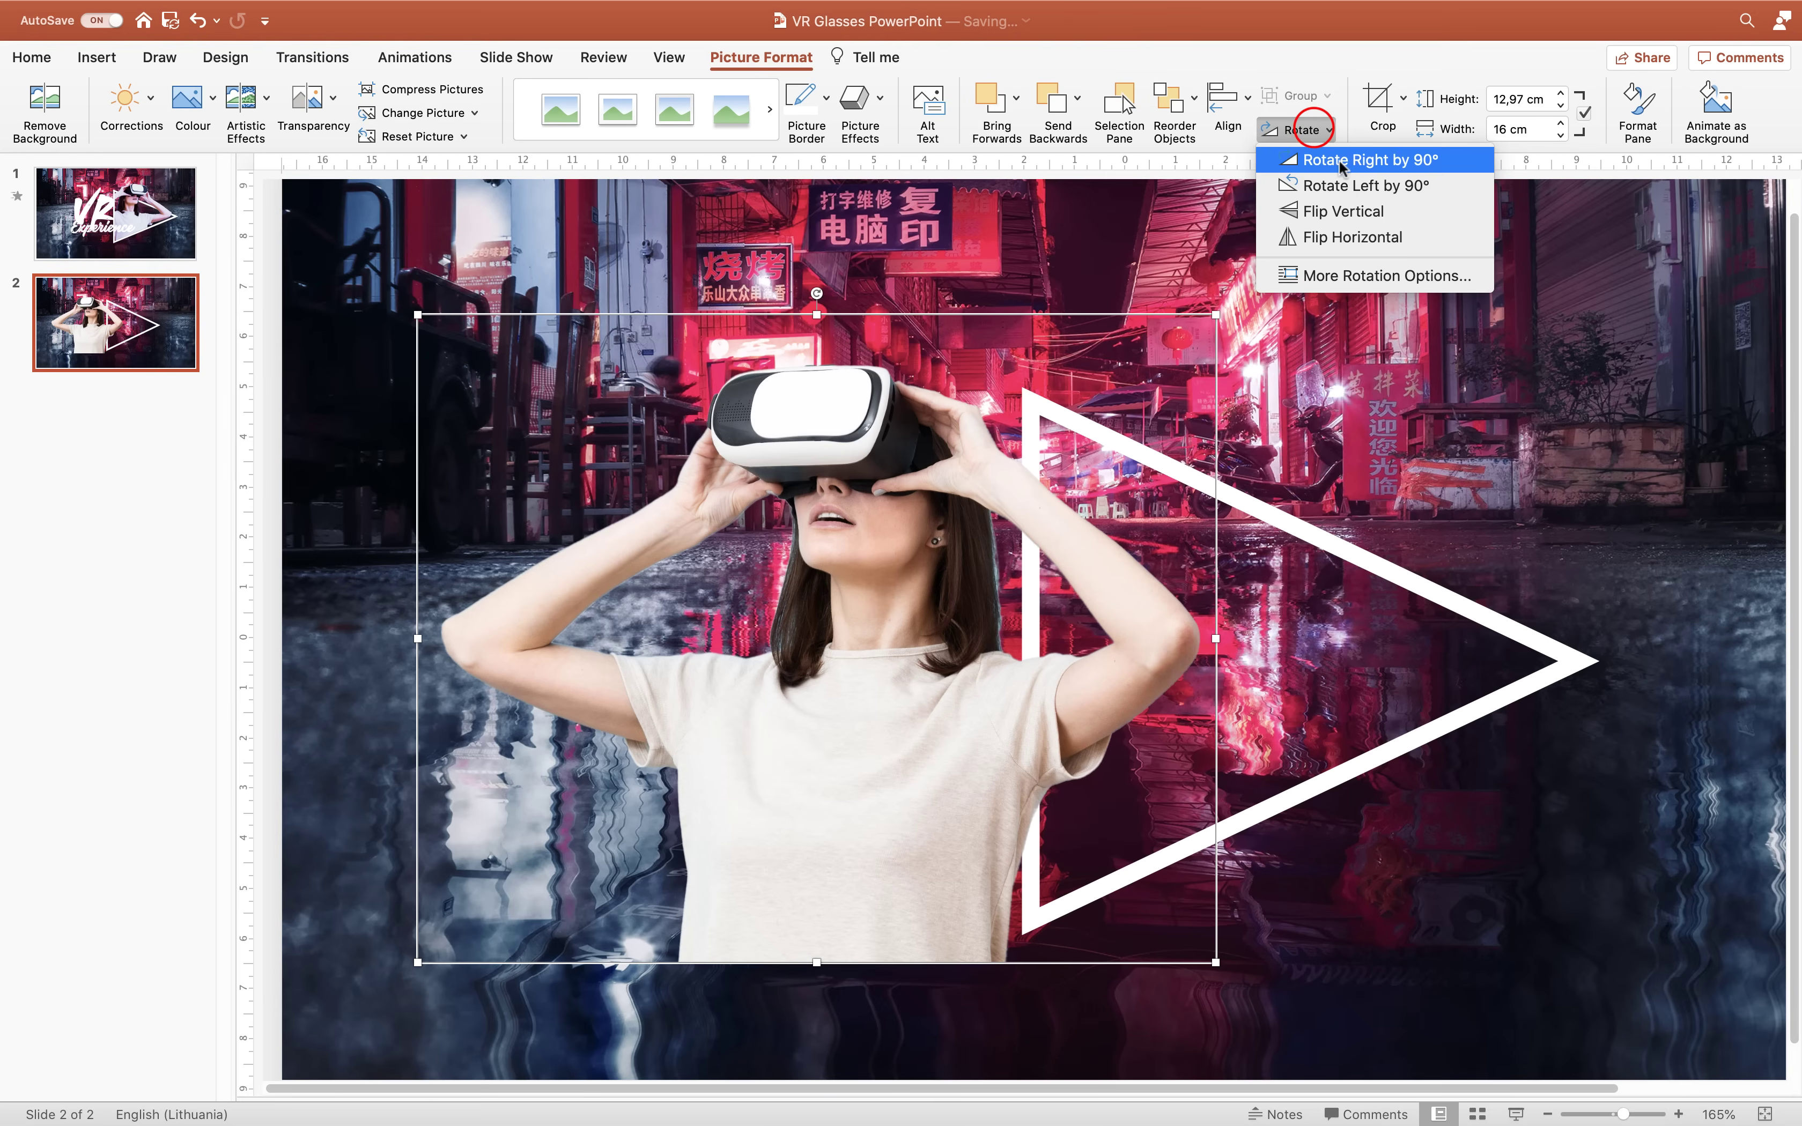
pyautogui.click(1341, 236)
pyautogui.scroll(-5, 1178, 354)
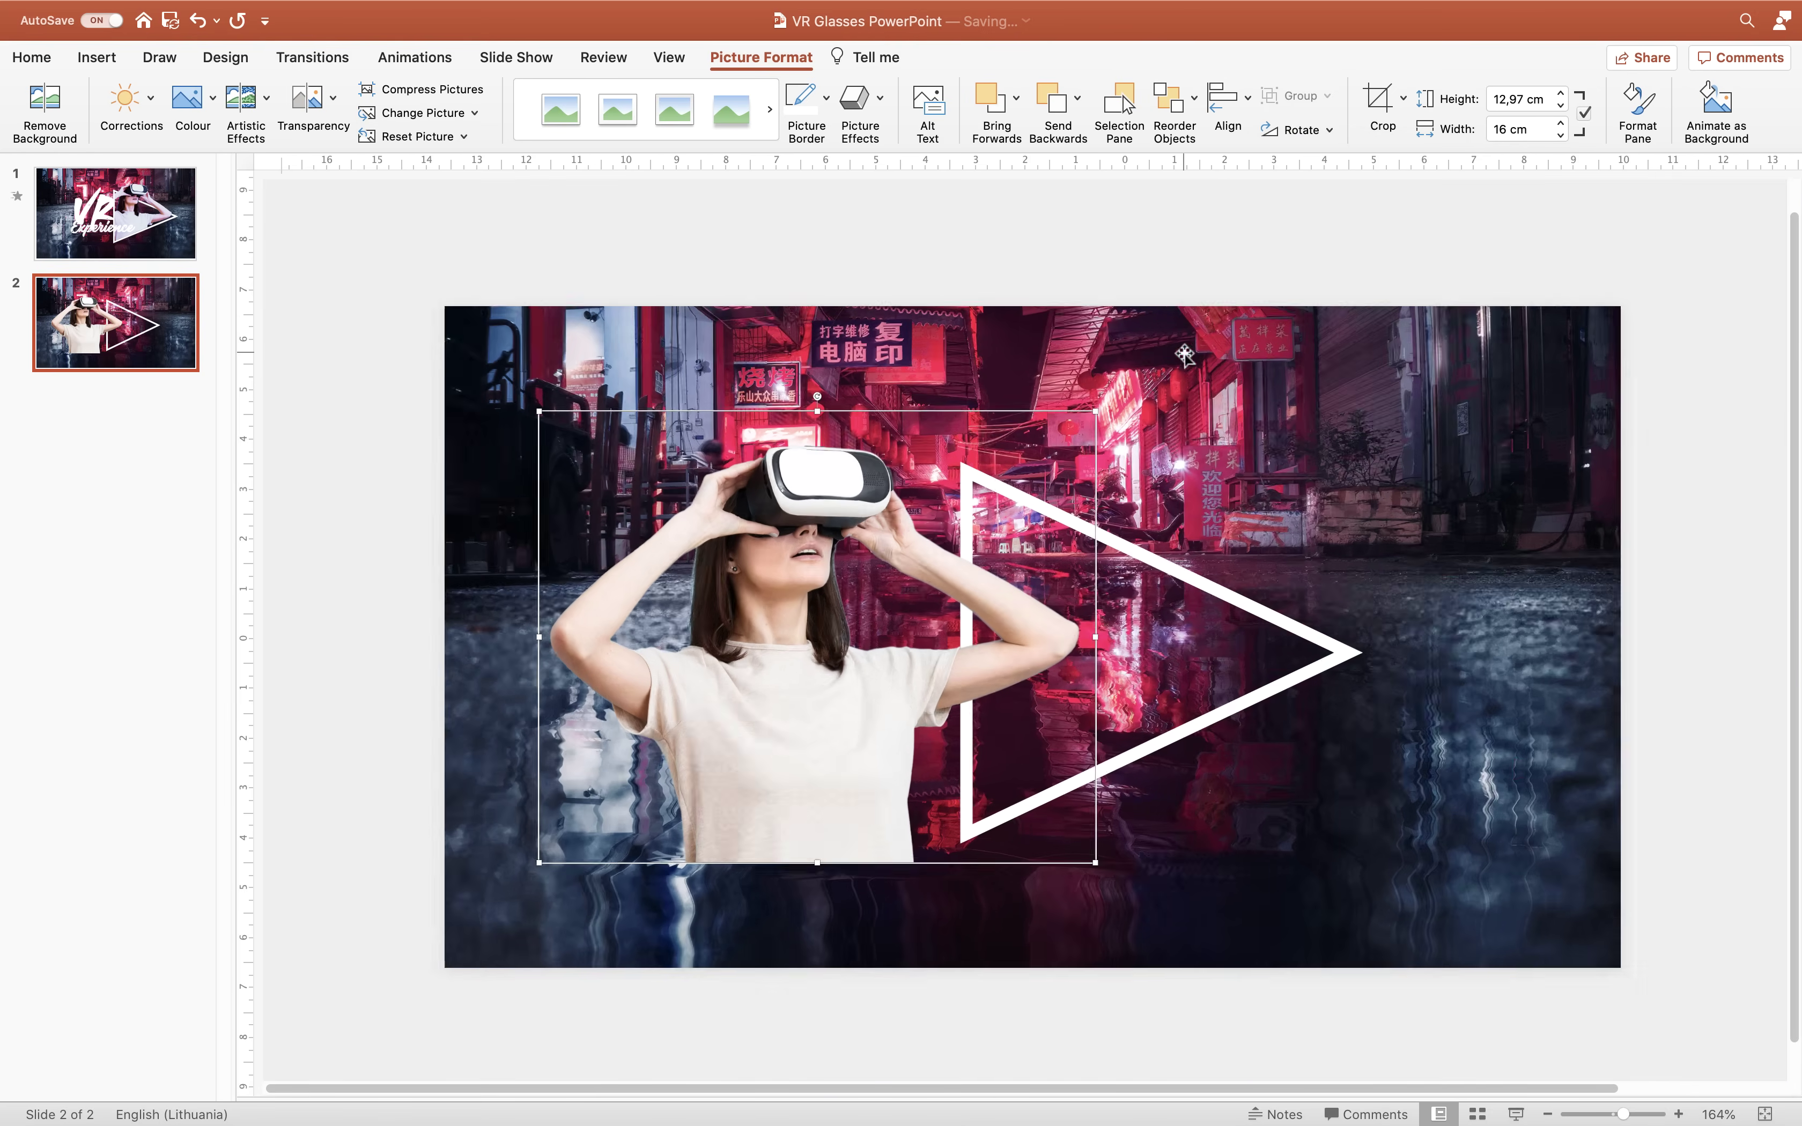
pyautogui.moveTo(893, 572); pyautogui.dragTo(1073, 613)
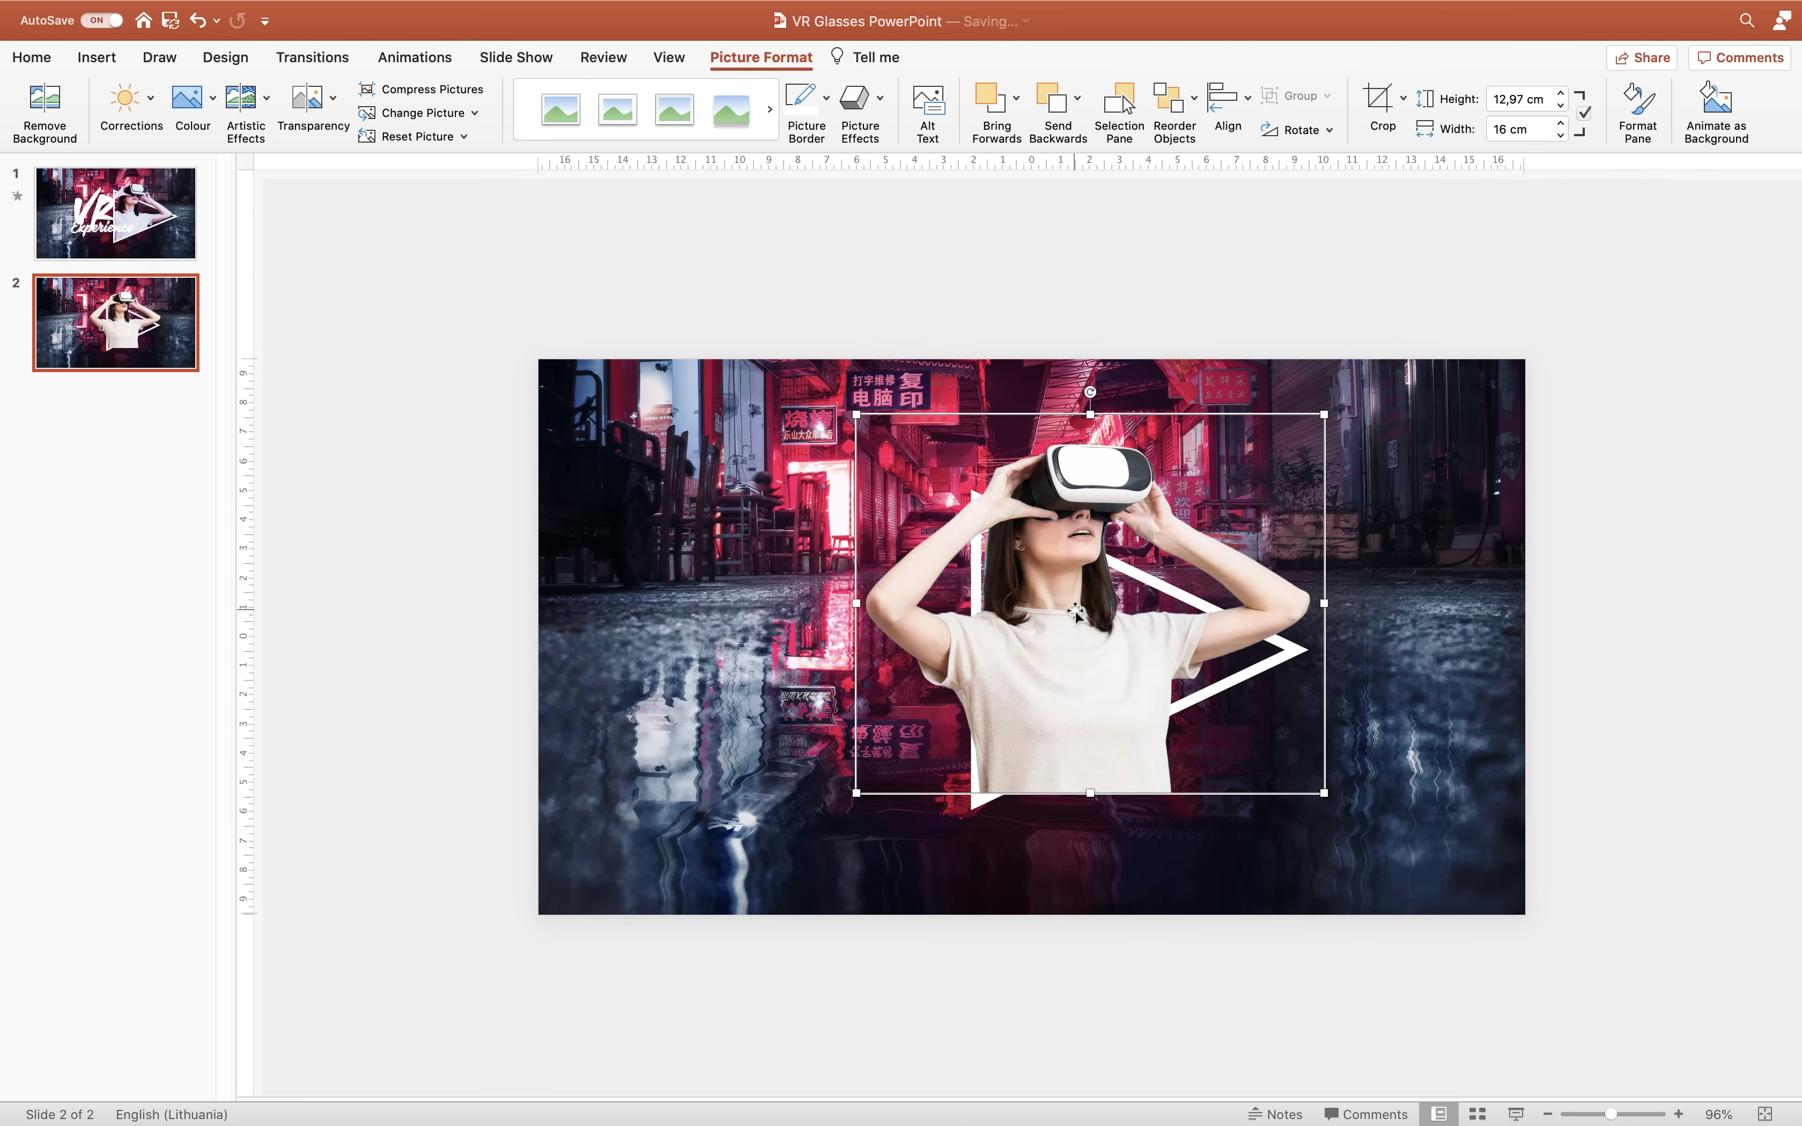
# - Shrink the picture to 11,8 × 14,56 cm and tilt it slightly clockwise
pyautogui.scroll(5, 1074, 613)
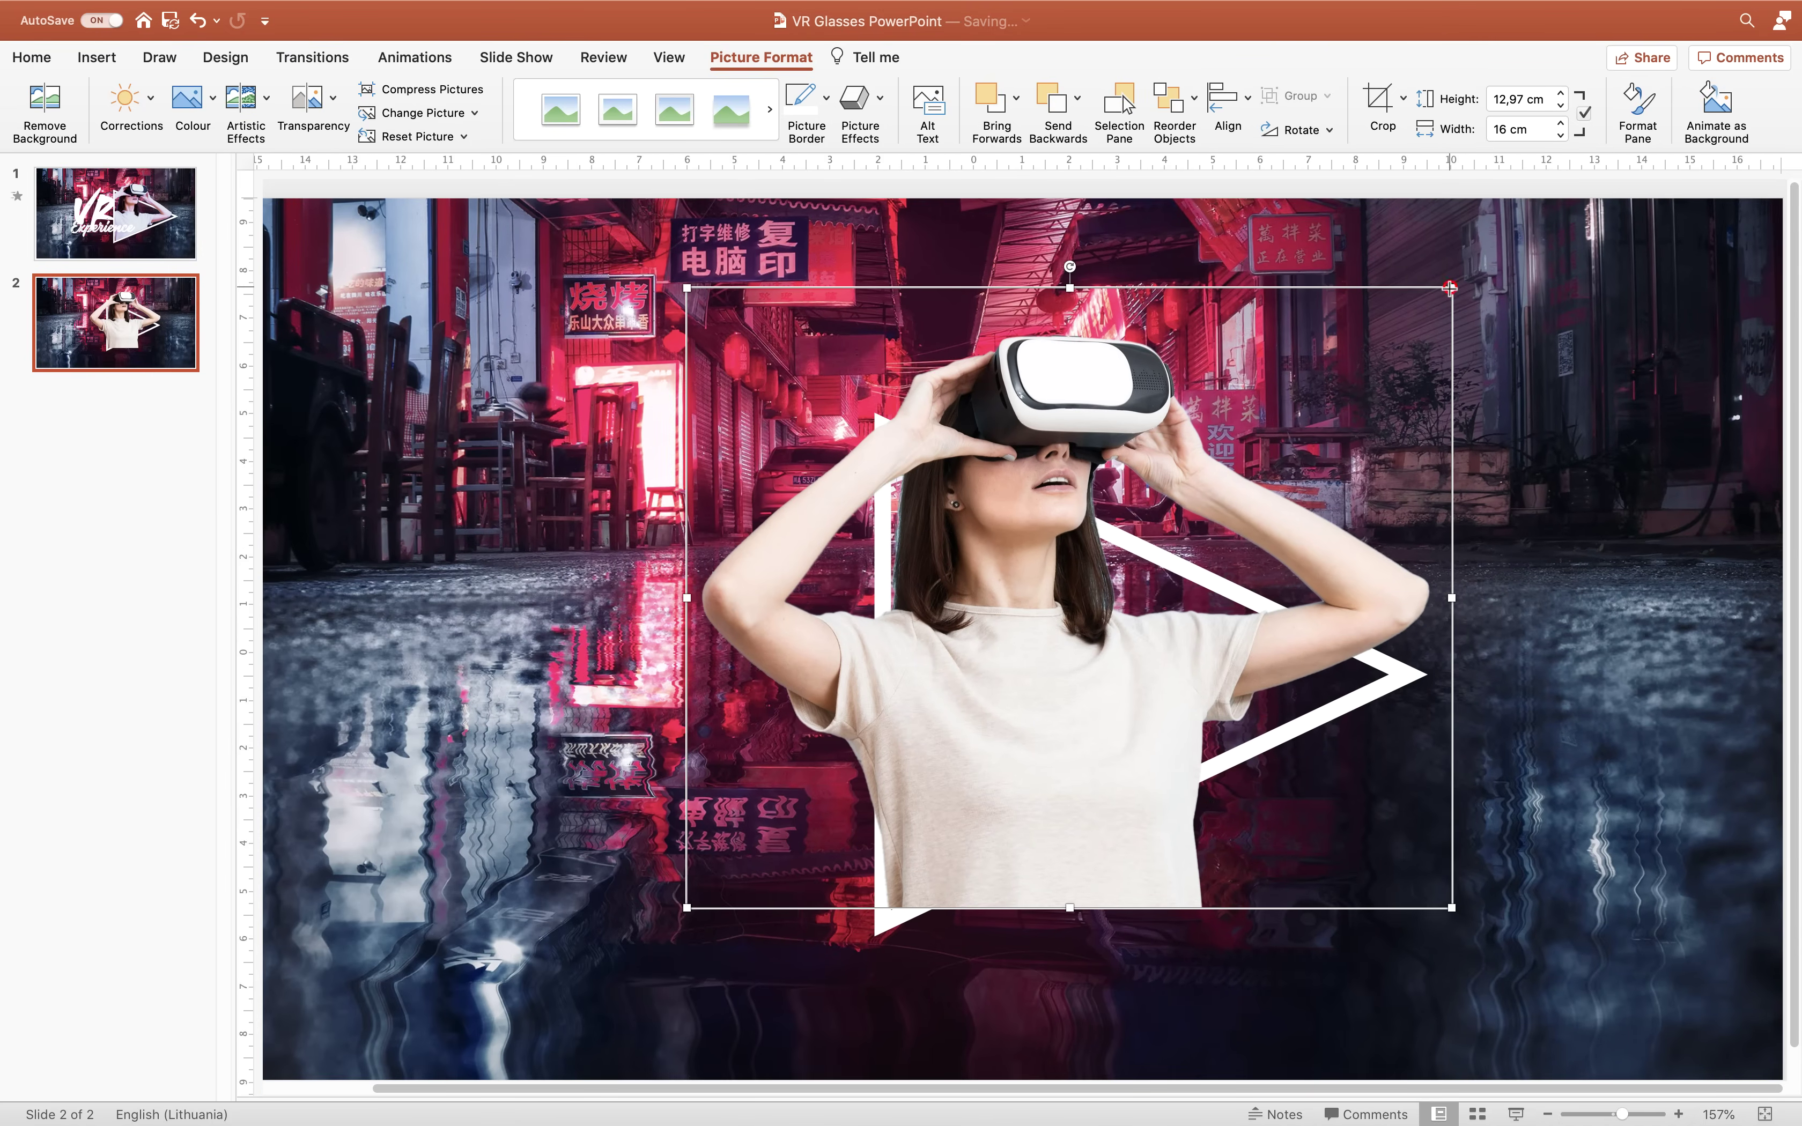
pyautogui.moveTo(1450, 288); pyautogui.dragTo(1384, 344)
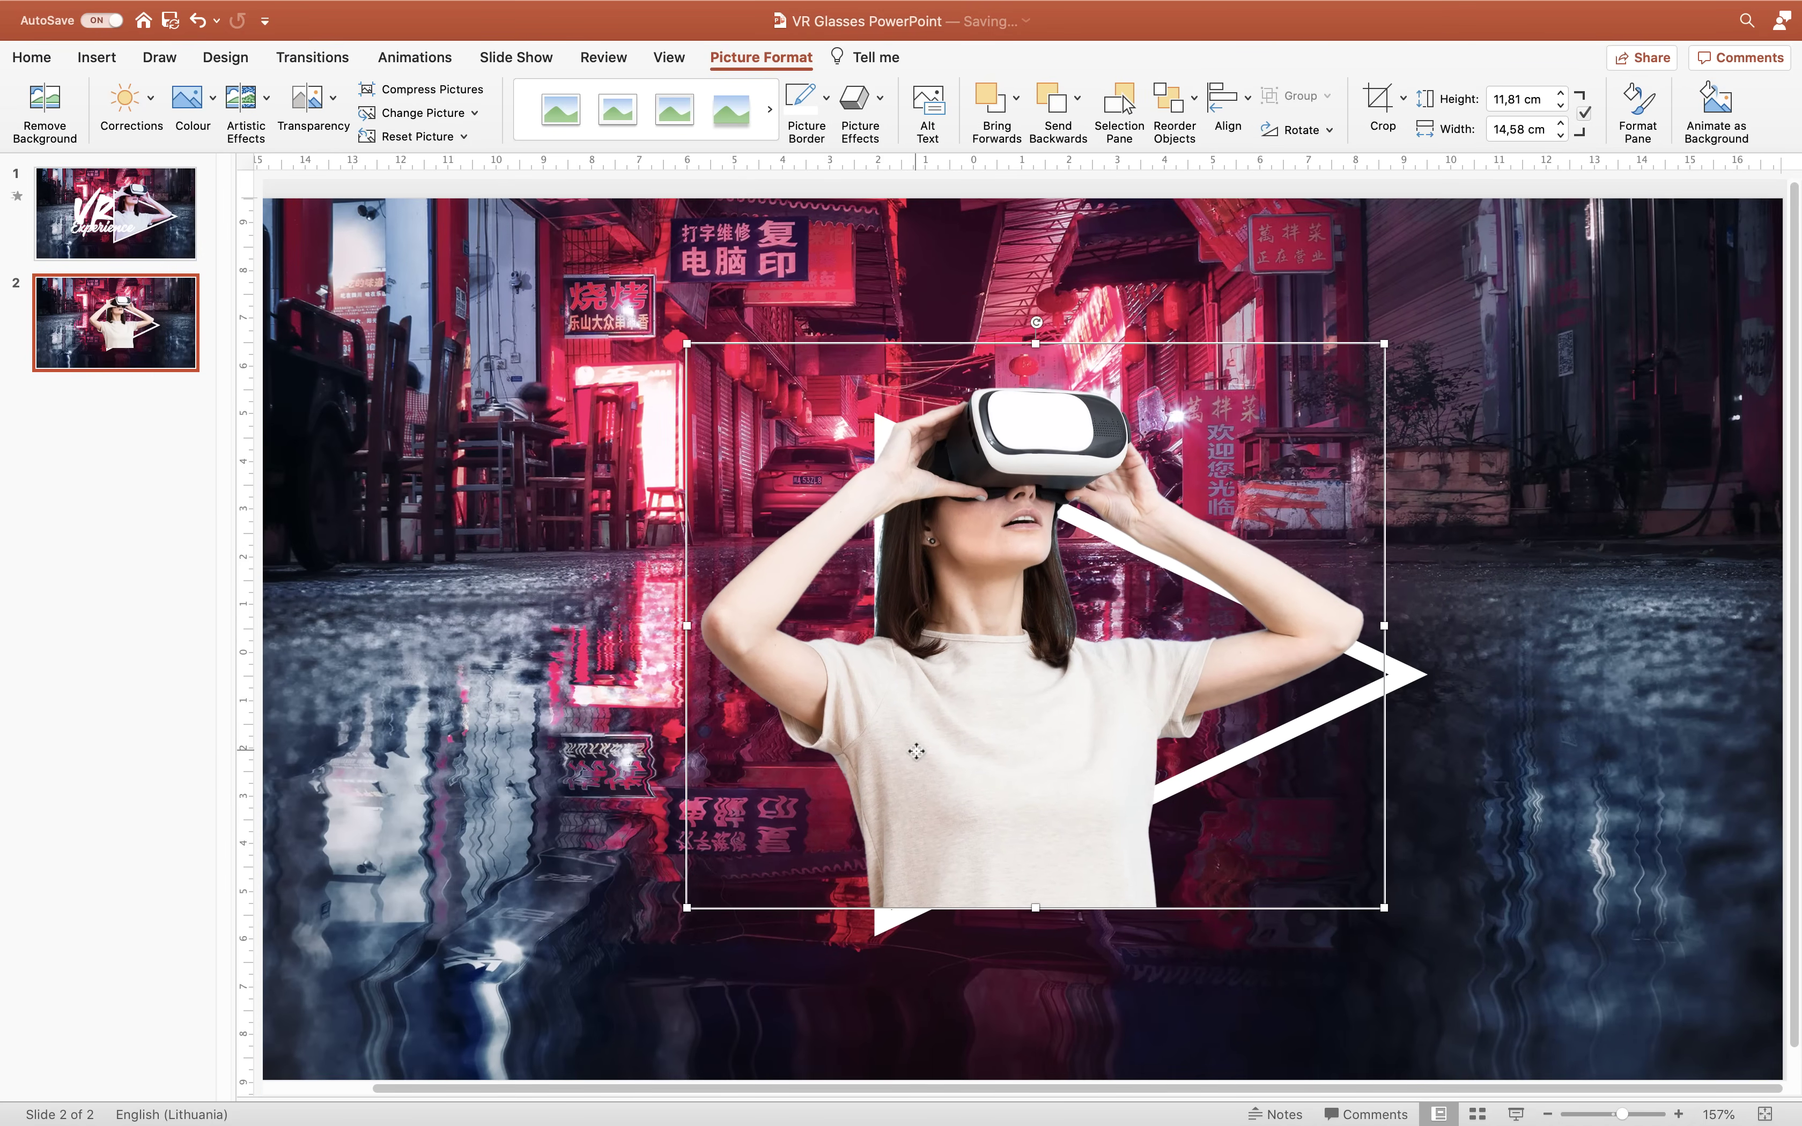
pyautogui.moveTo(916, 751); pyautogui.dragTo(937, 755)
pyautogui.press('super+z')
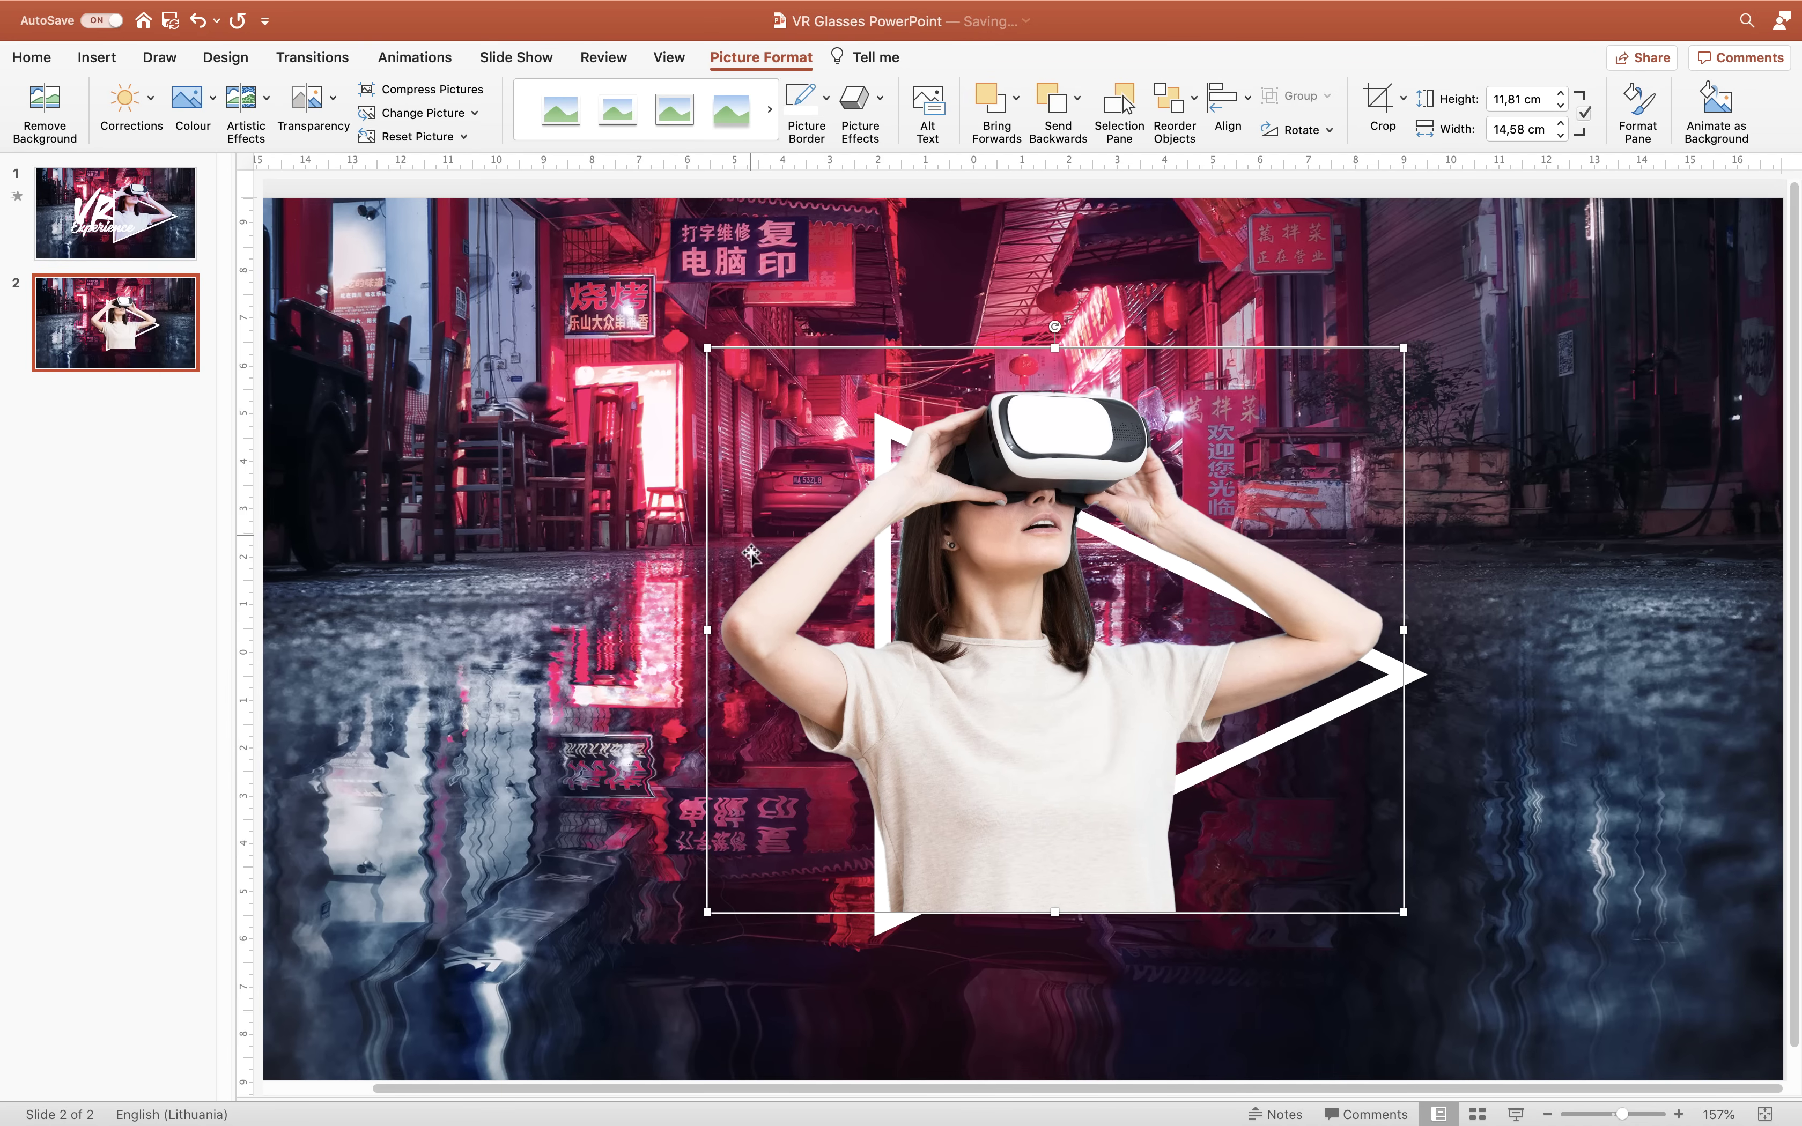
pyautogui.moveTo(1055, 326); pyautogui.dragTo(1077, 339)
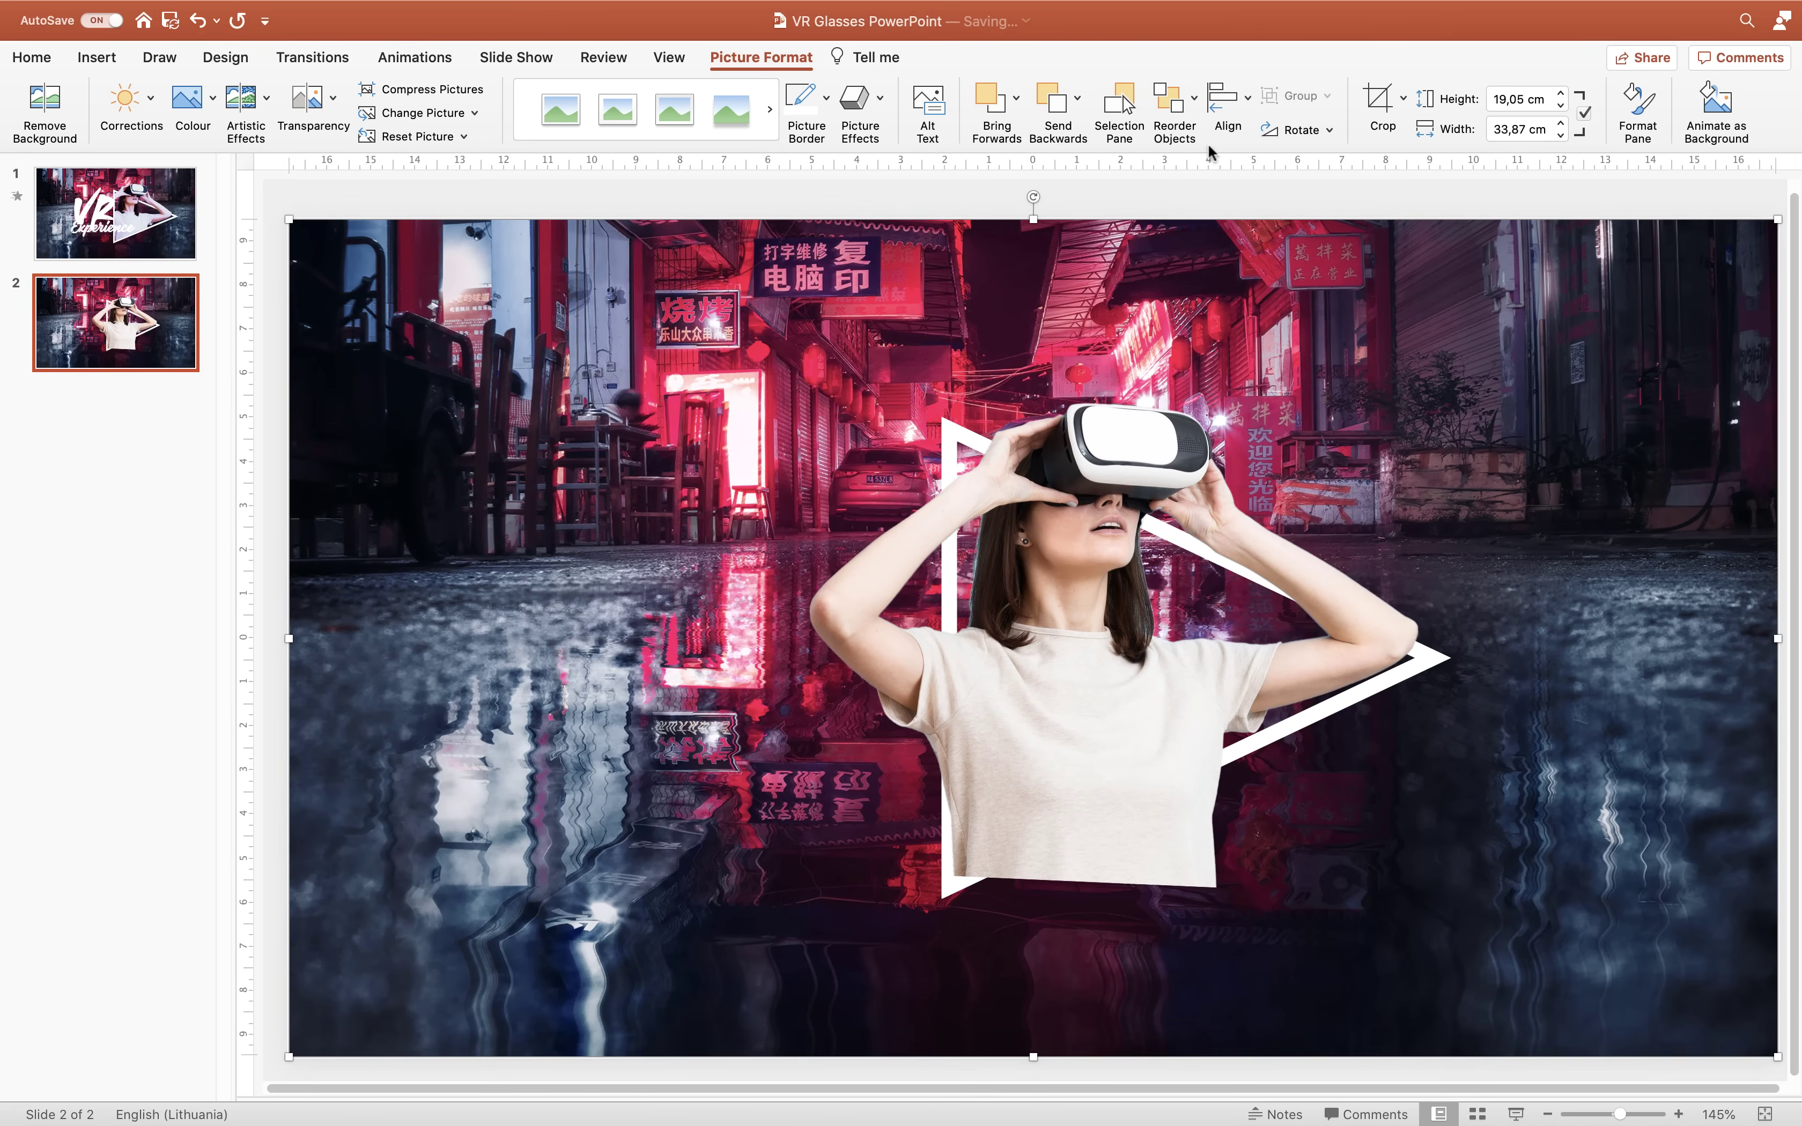
# - Hide the woman picture, Picture 4, in the Selection Pane
pyautogui.click(1120, 104)
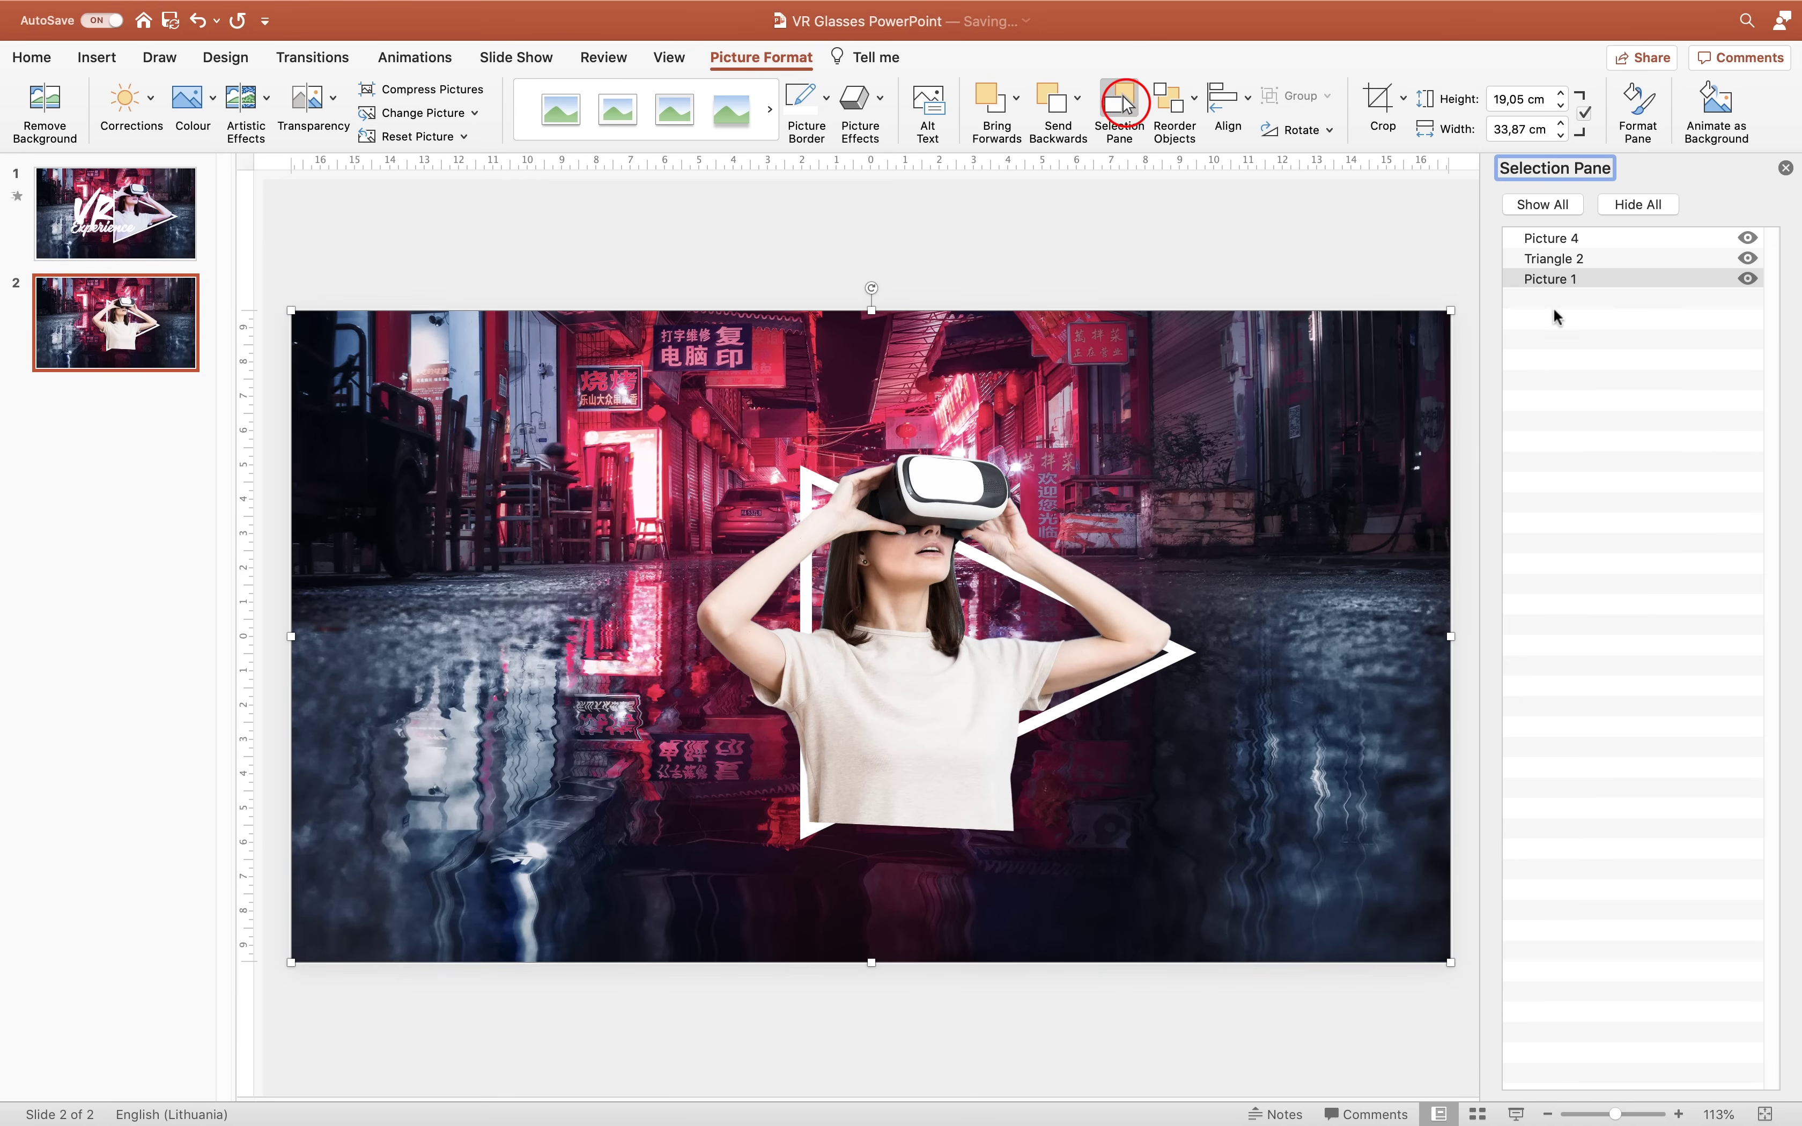
pyautogui.click(1564, 282)
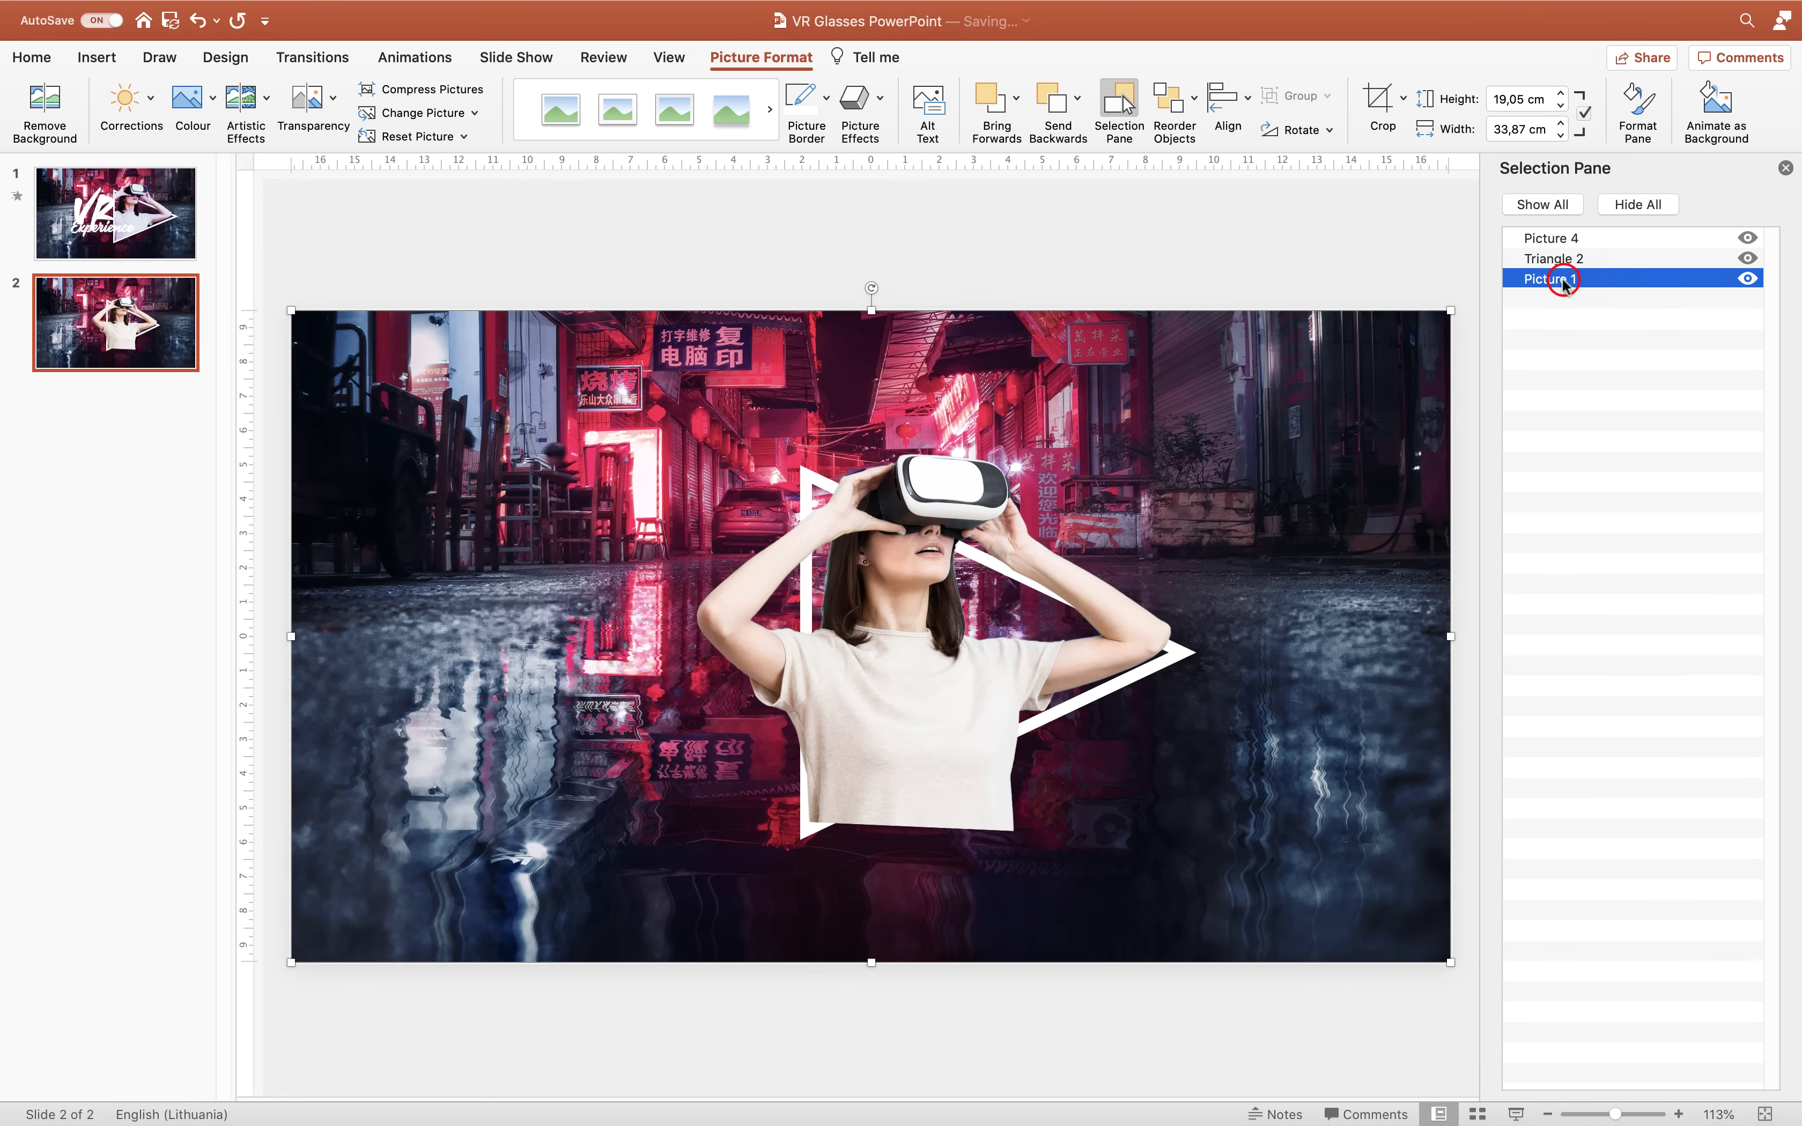
pyautogui.click(1580, 238)
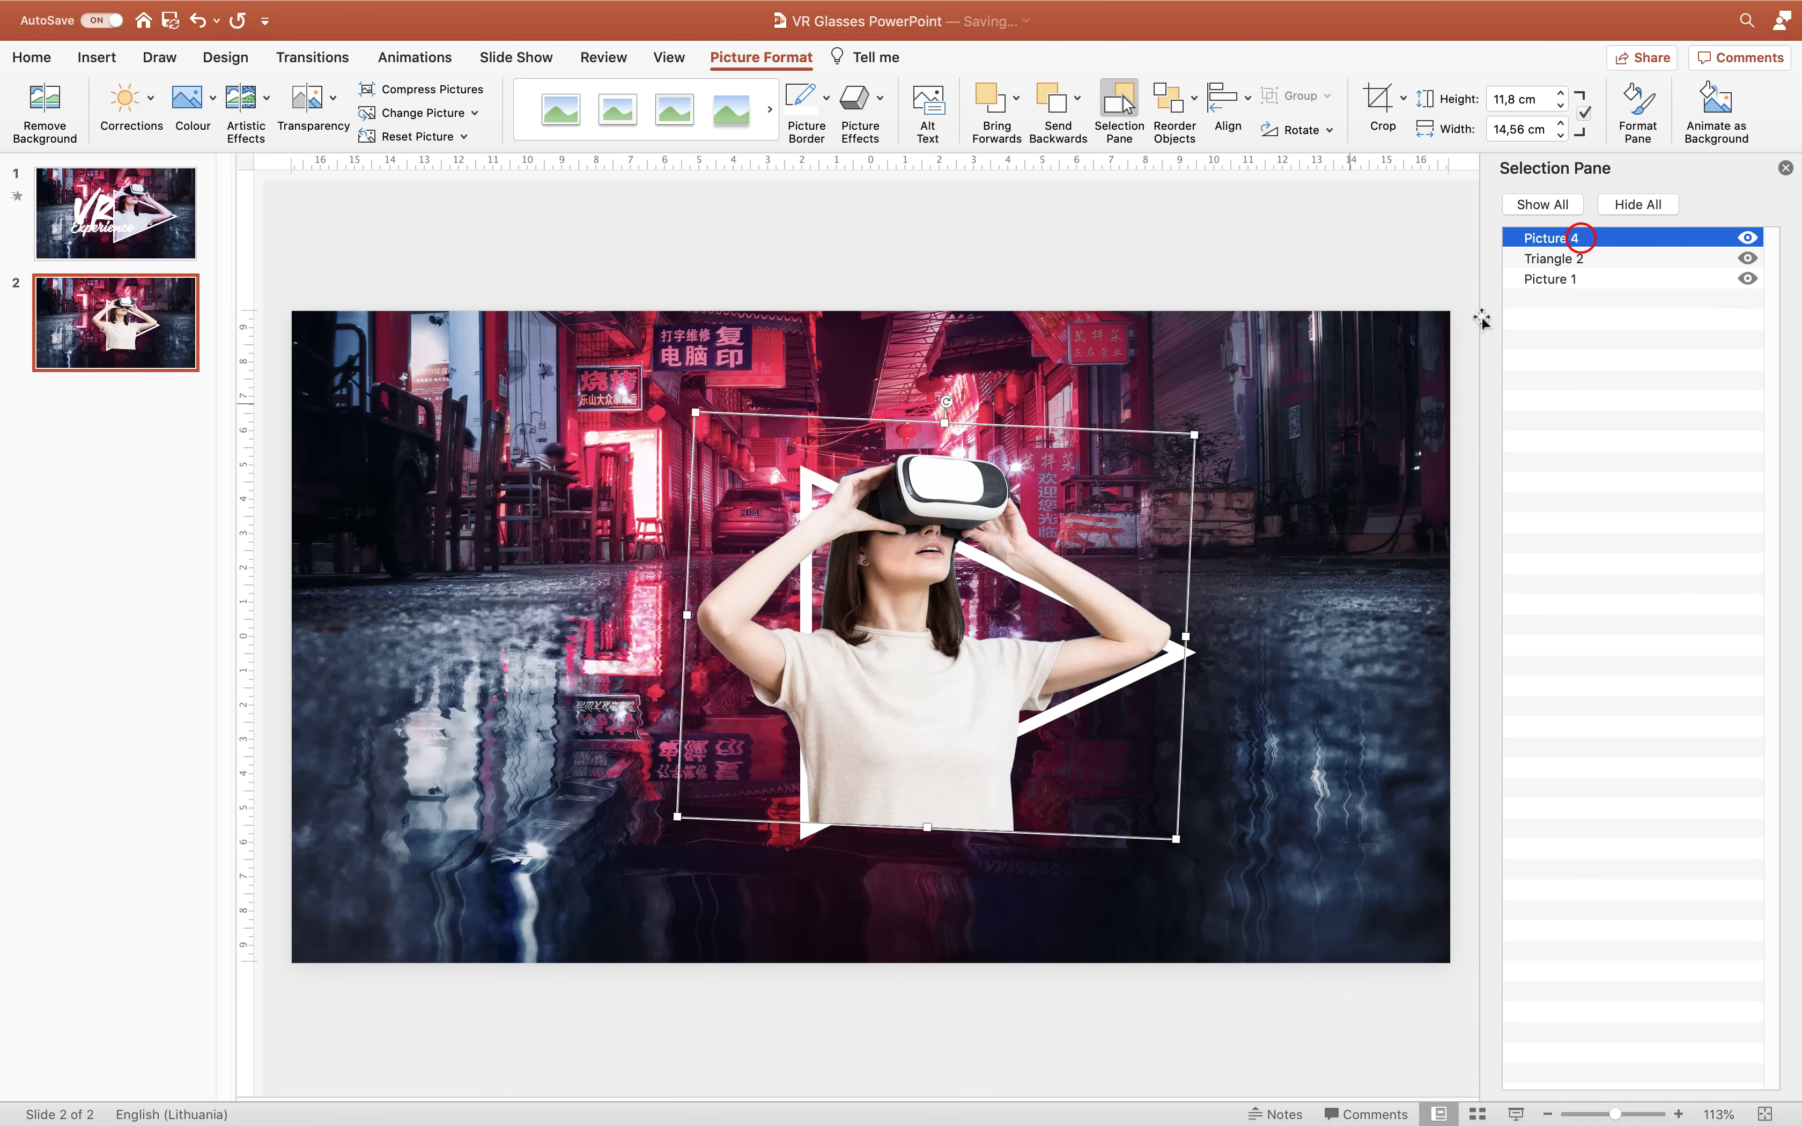
pyautogui.click(1748, 237)
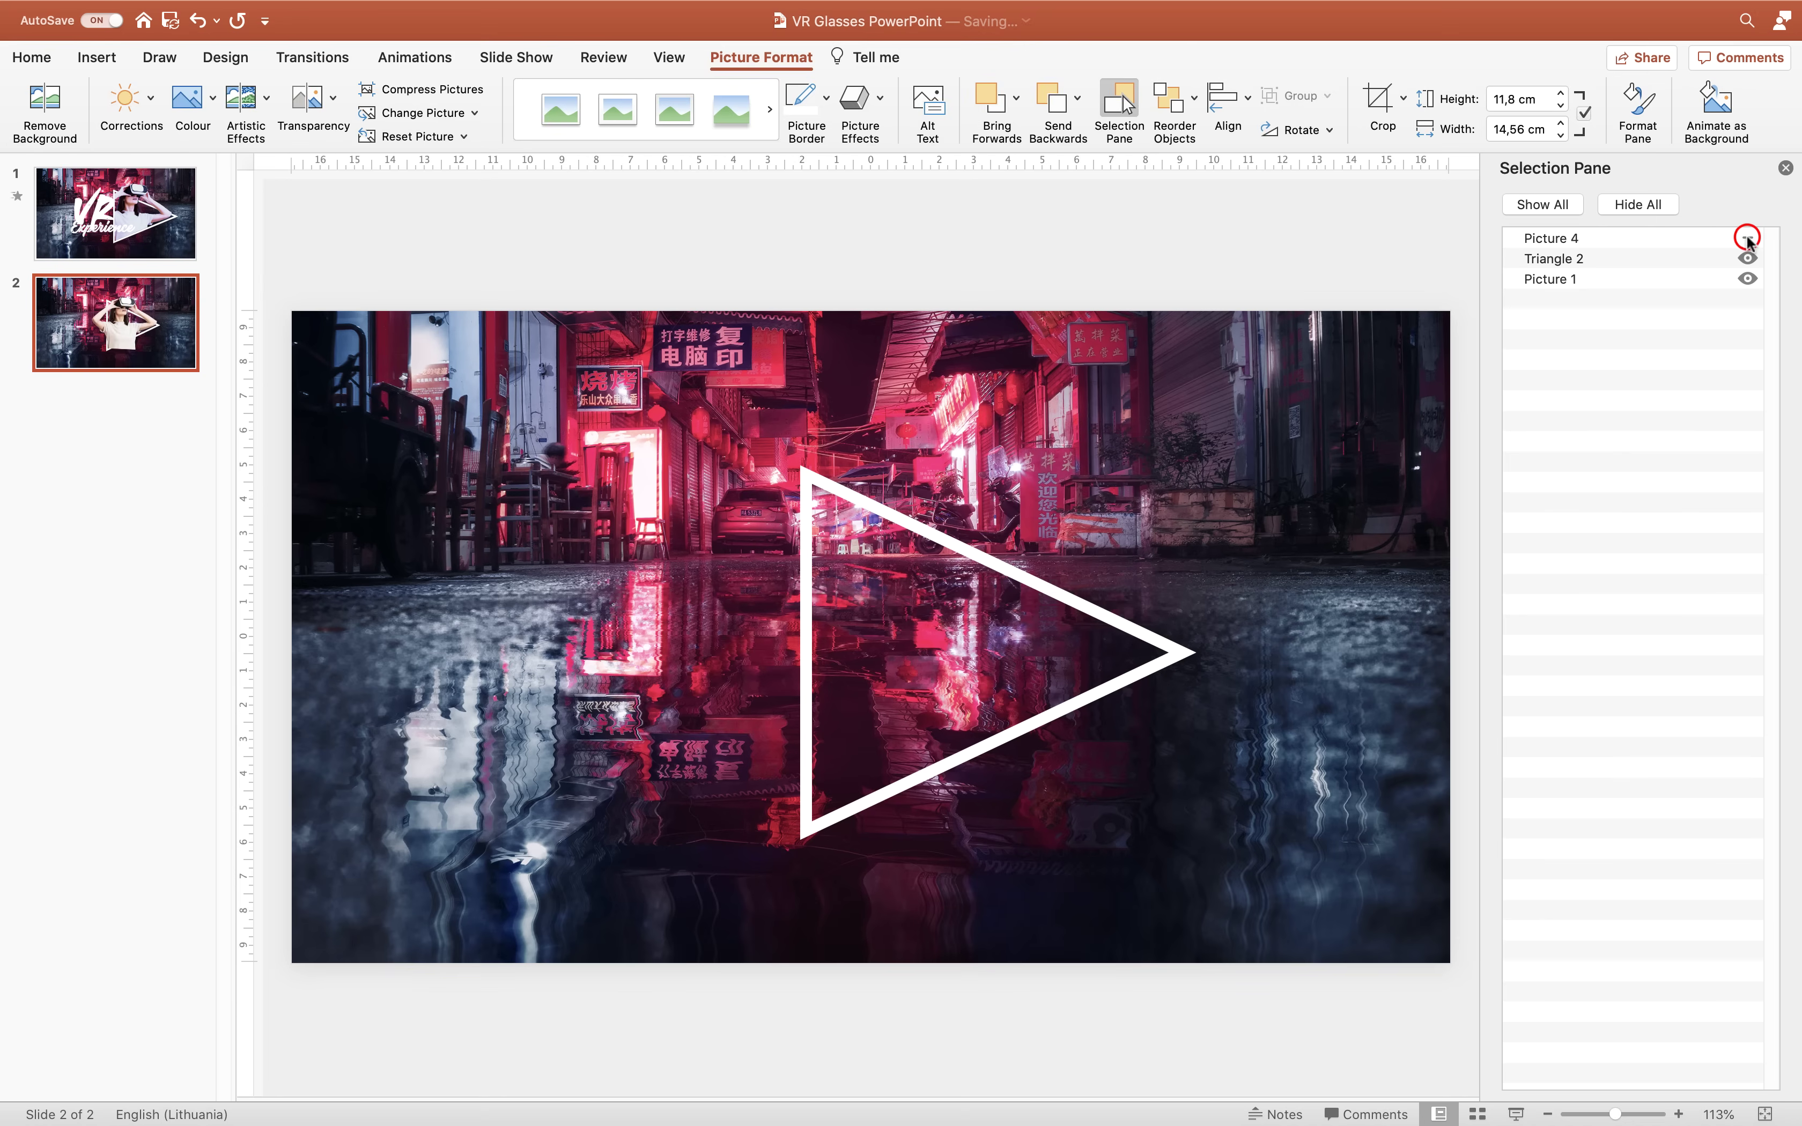
# - Duplicate the white triangle, shift the copy up, and give it solid gold fill with no outline
pyautogui.click(916, 530)
pyautogui.press('super+d')
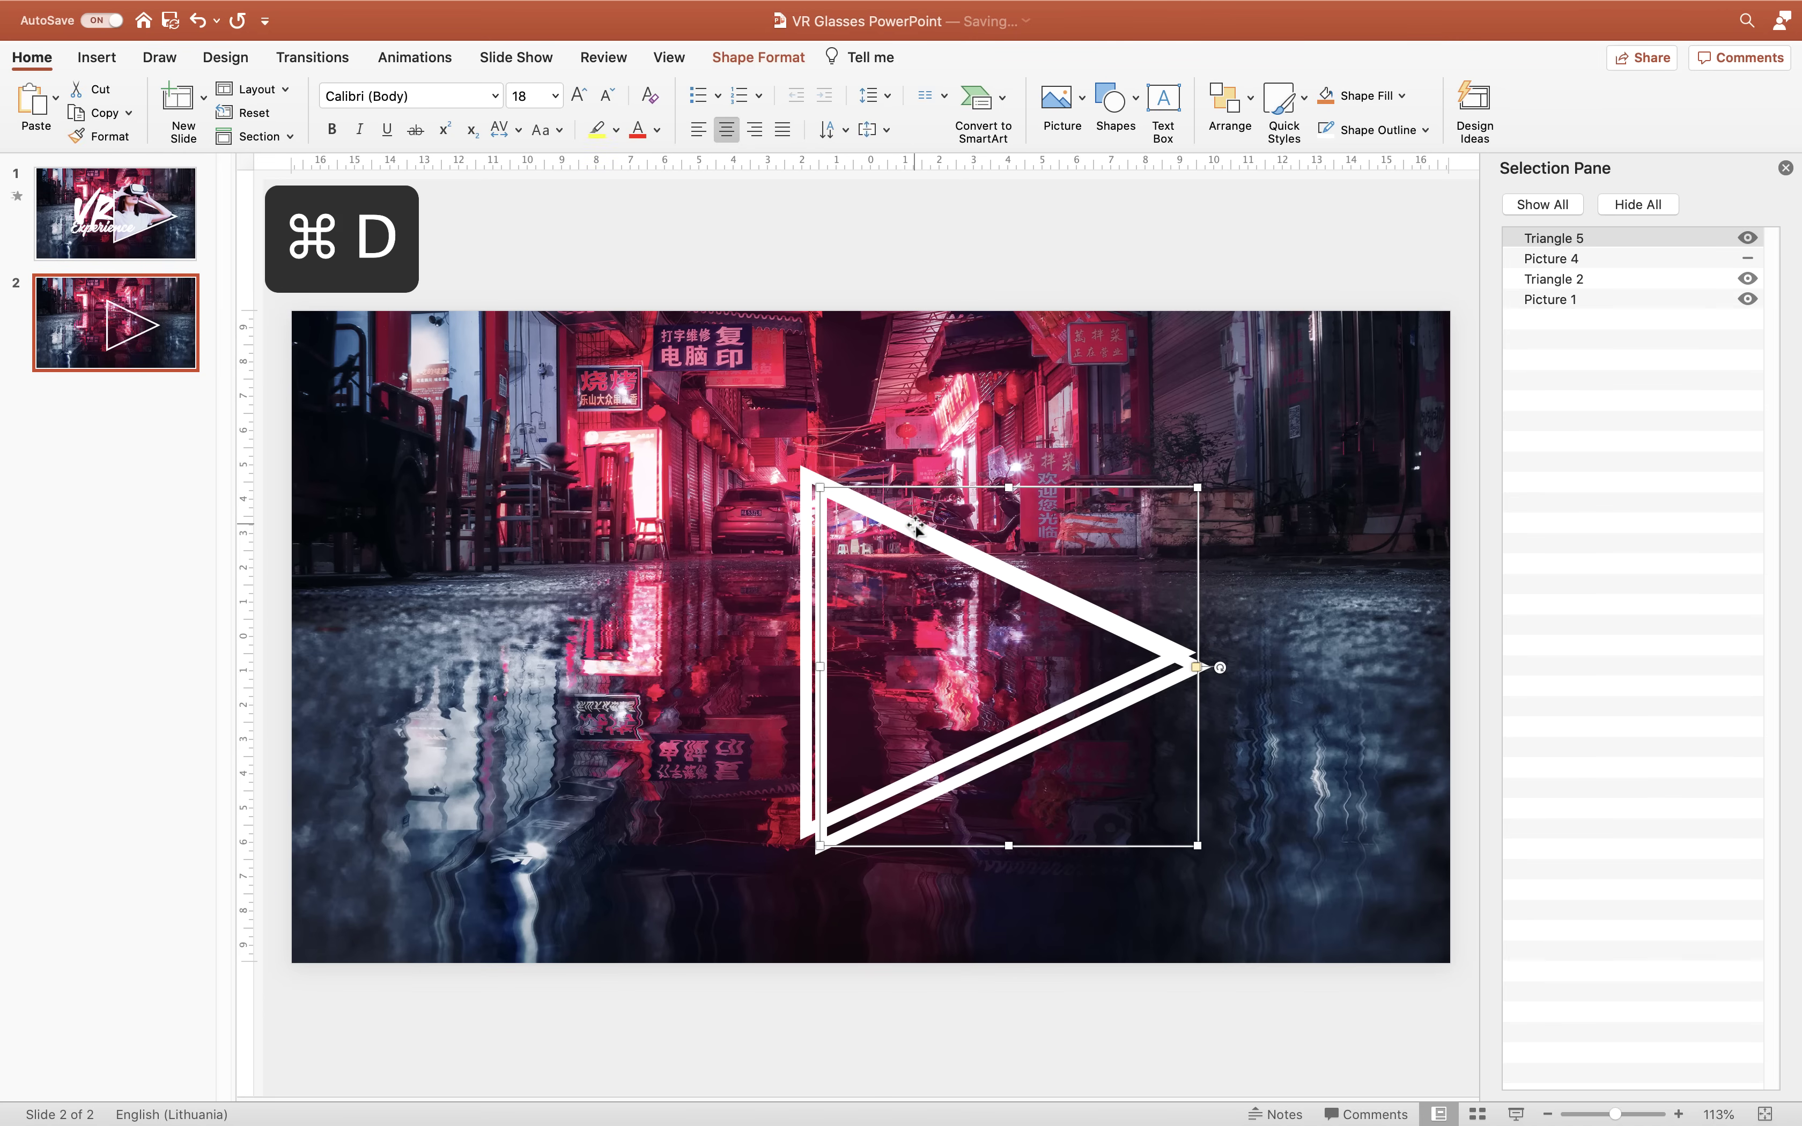
pyautogui.moveTo(914, 531); pyautogui.dragTo(930, 441)
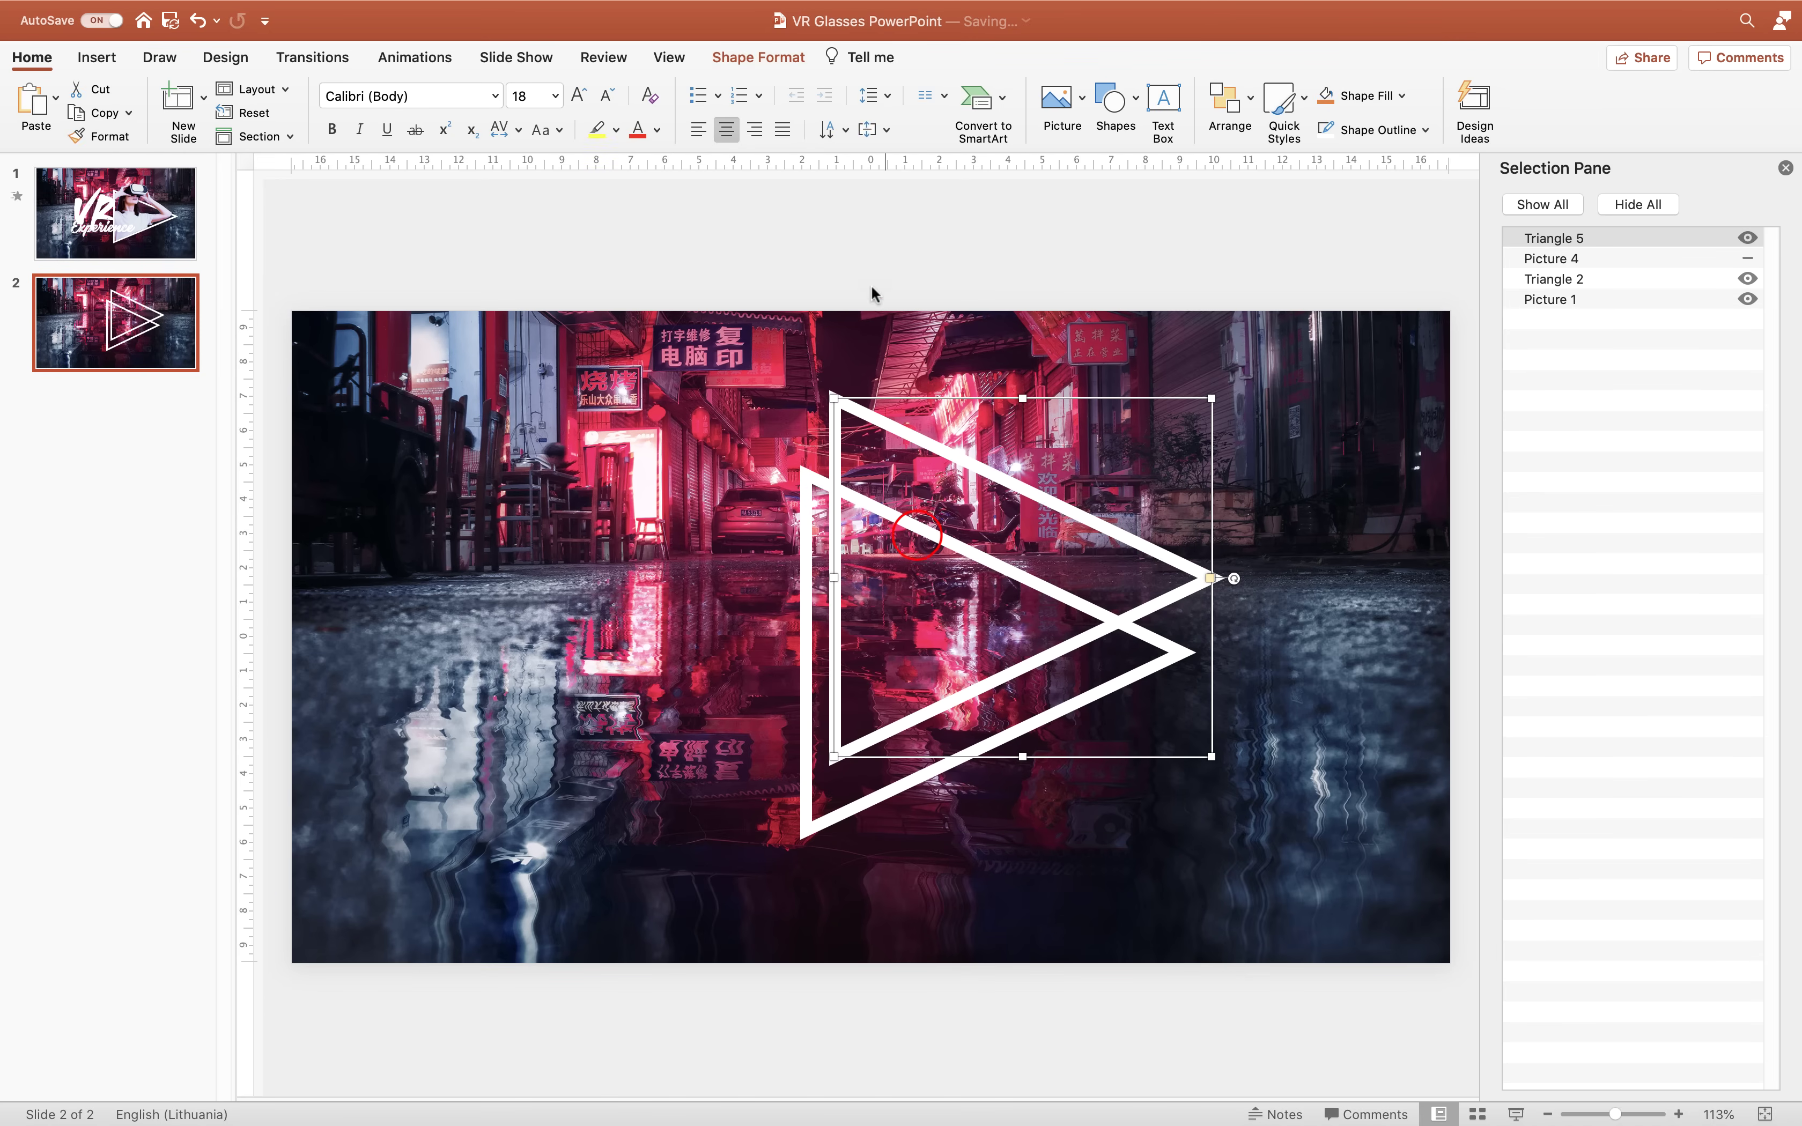
pyautogui.click(759, 58)
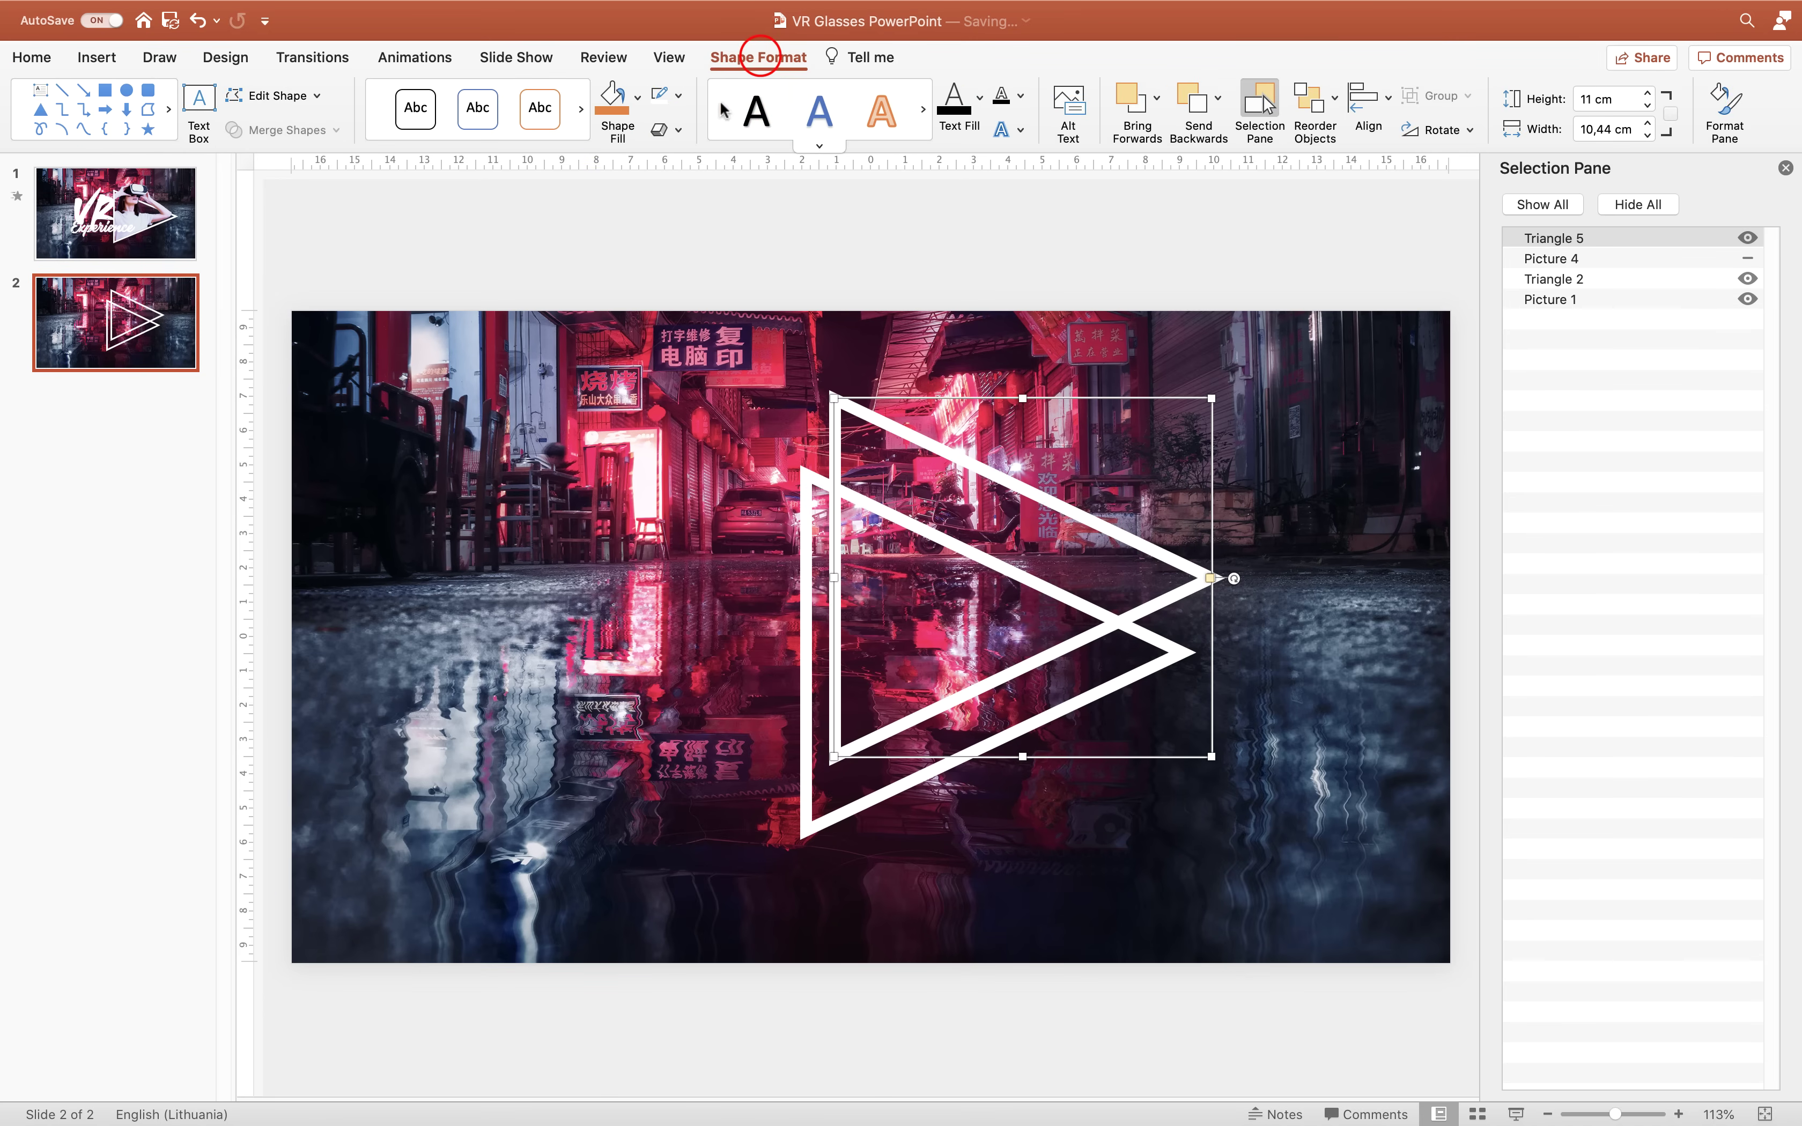
pyautogui.click(638, 97)
pyautogui.click(744, 199)
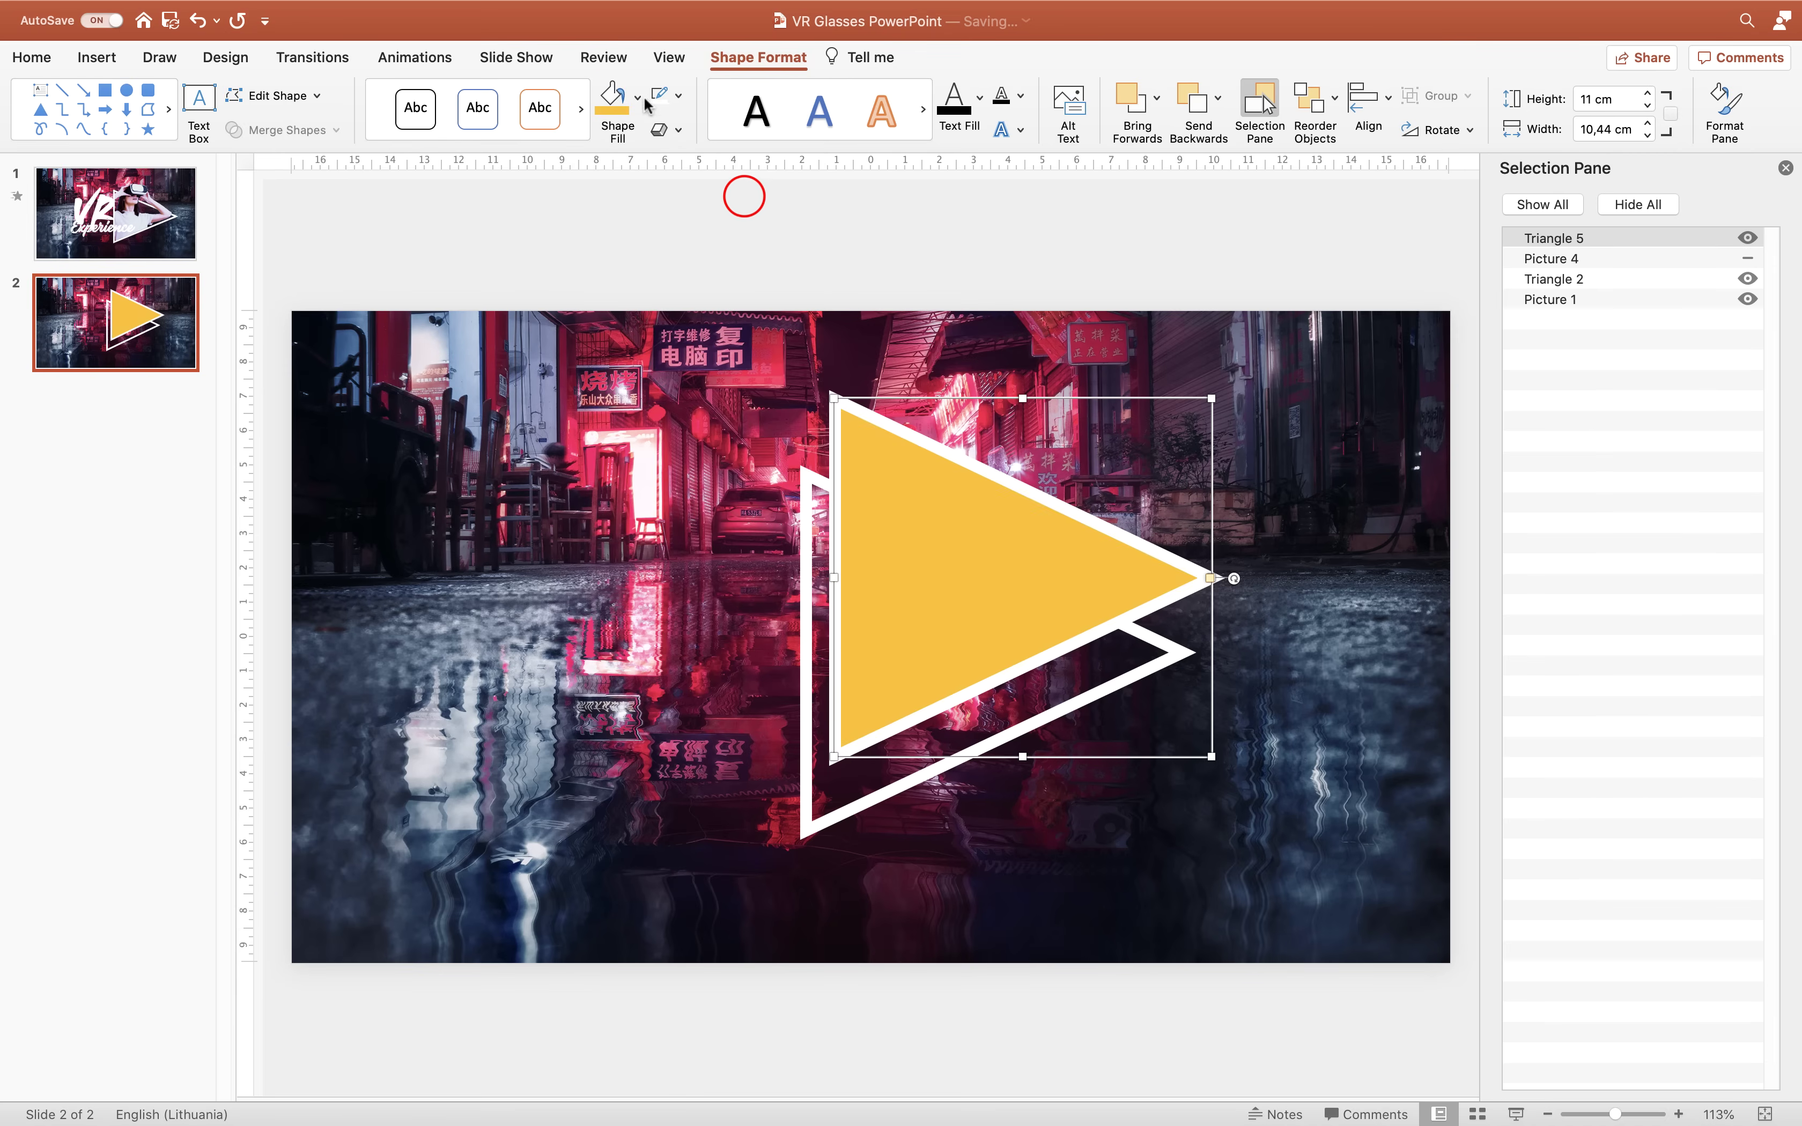
pyautogui.click(676, 98)
pyautogui.click(716, 133)
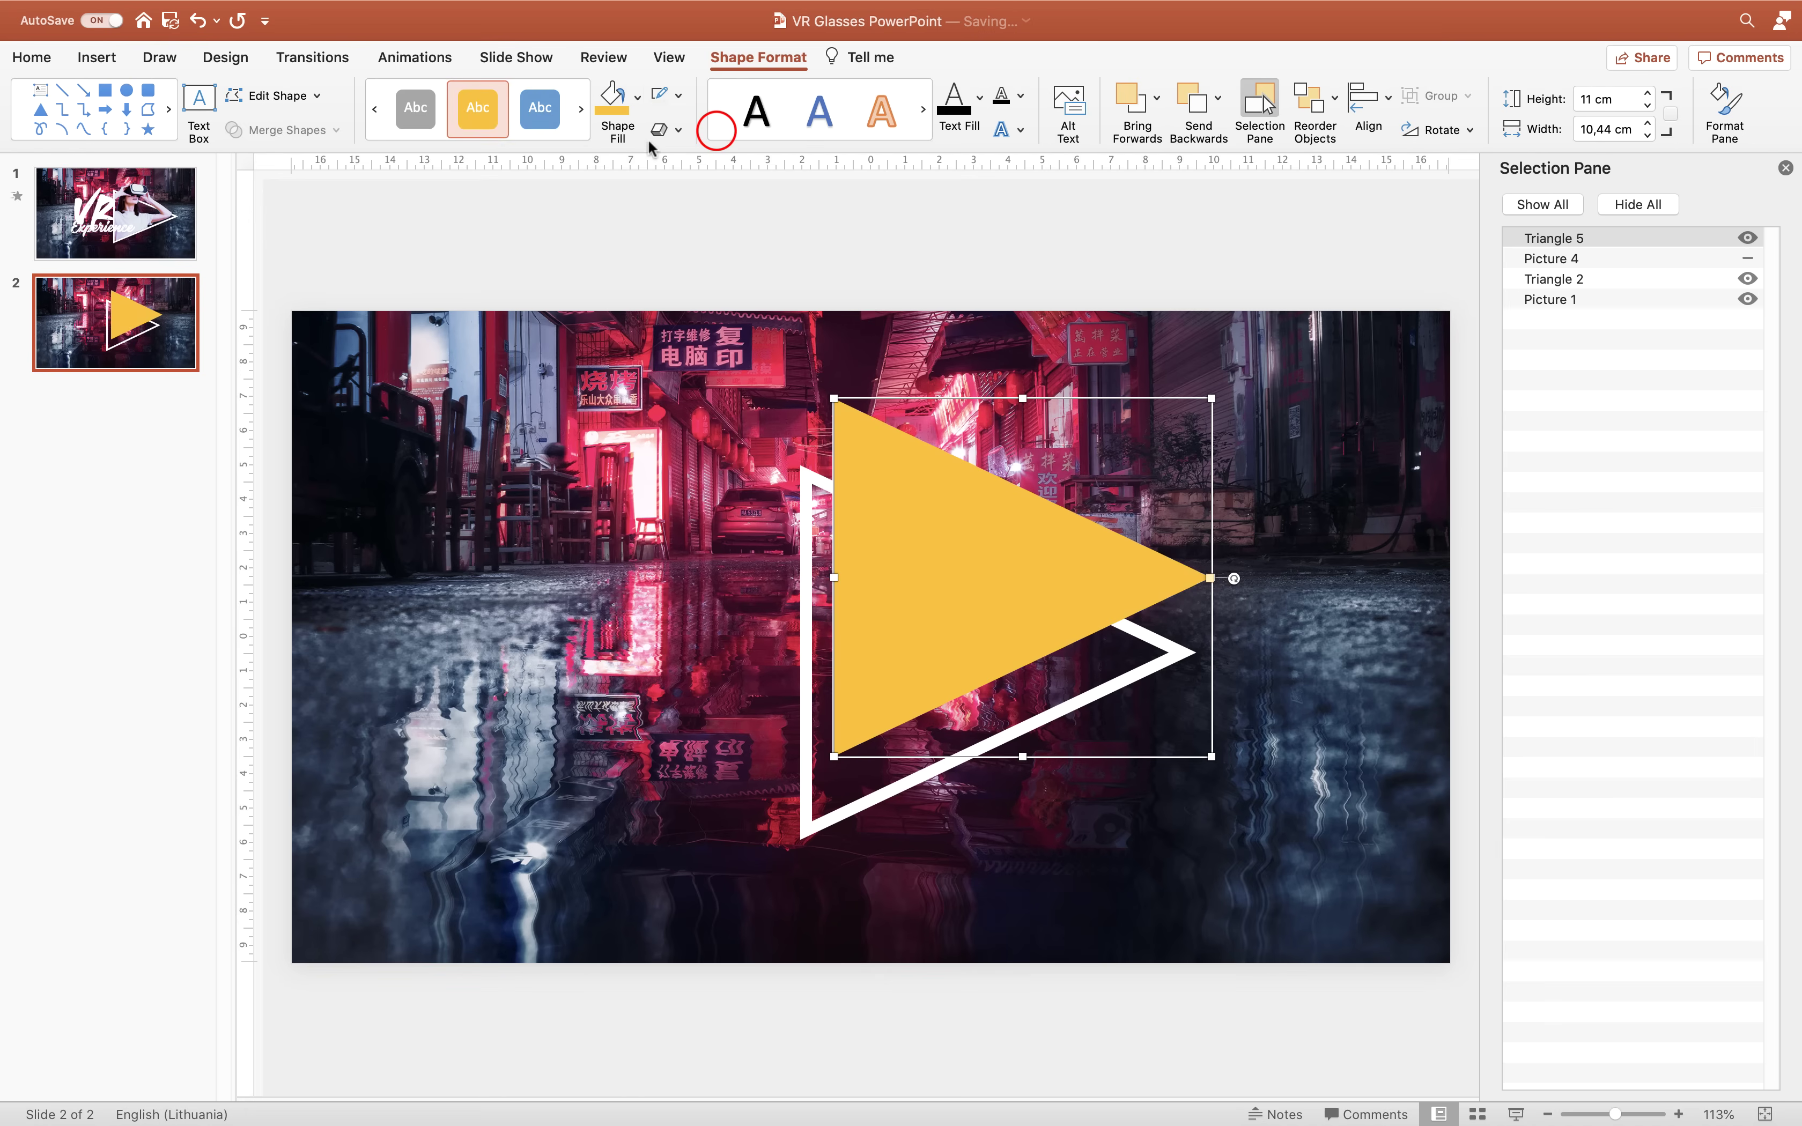
# - Make the gold triangle about 17% transparent in Format Shape
pyautogui.rightClick(883, 481)
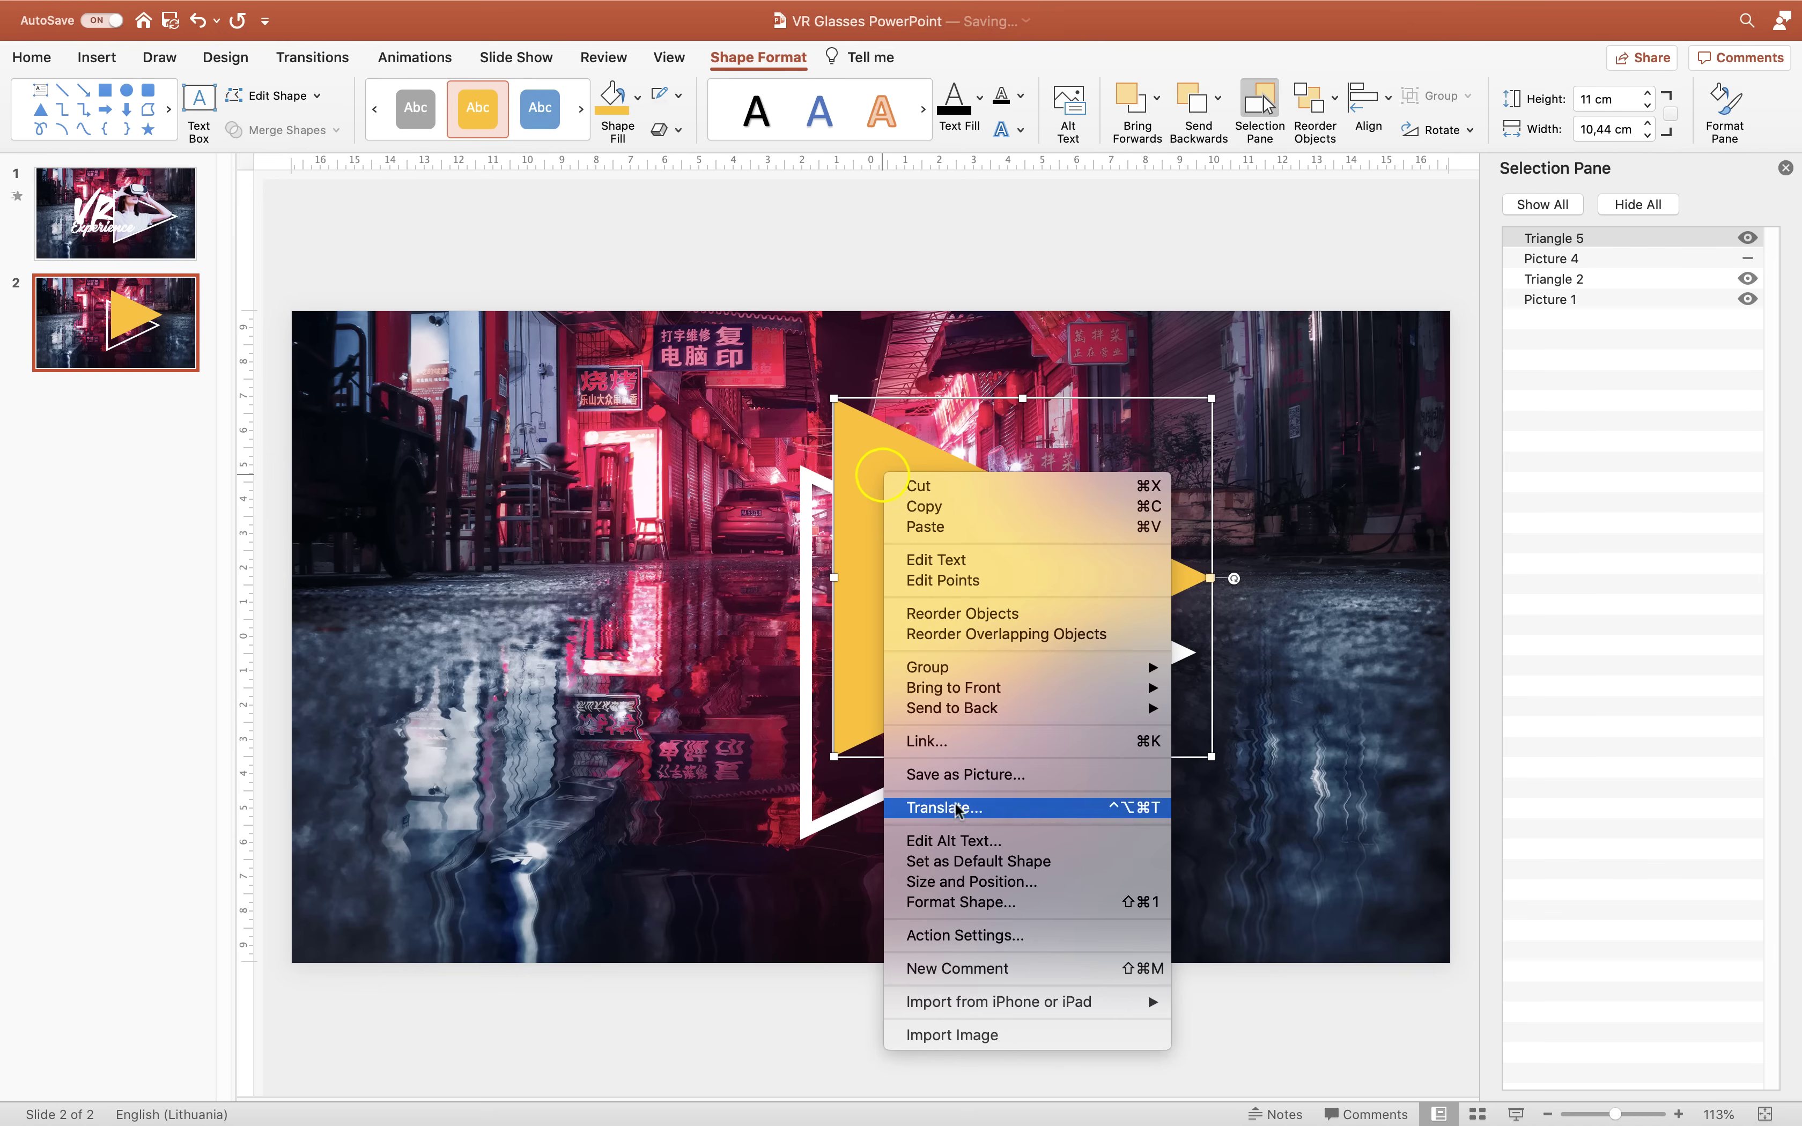
pyautogui.click(977, 902)
pyautogui.moveTo(1602, 511); pyautogui.dragTo(1624, 512)
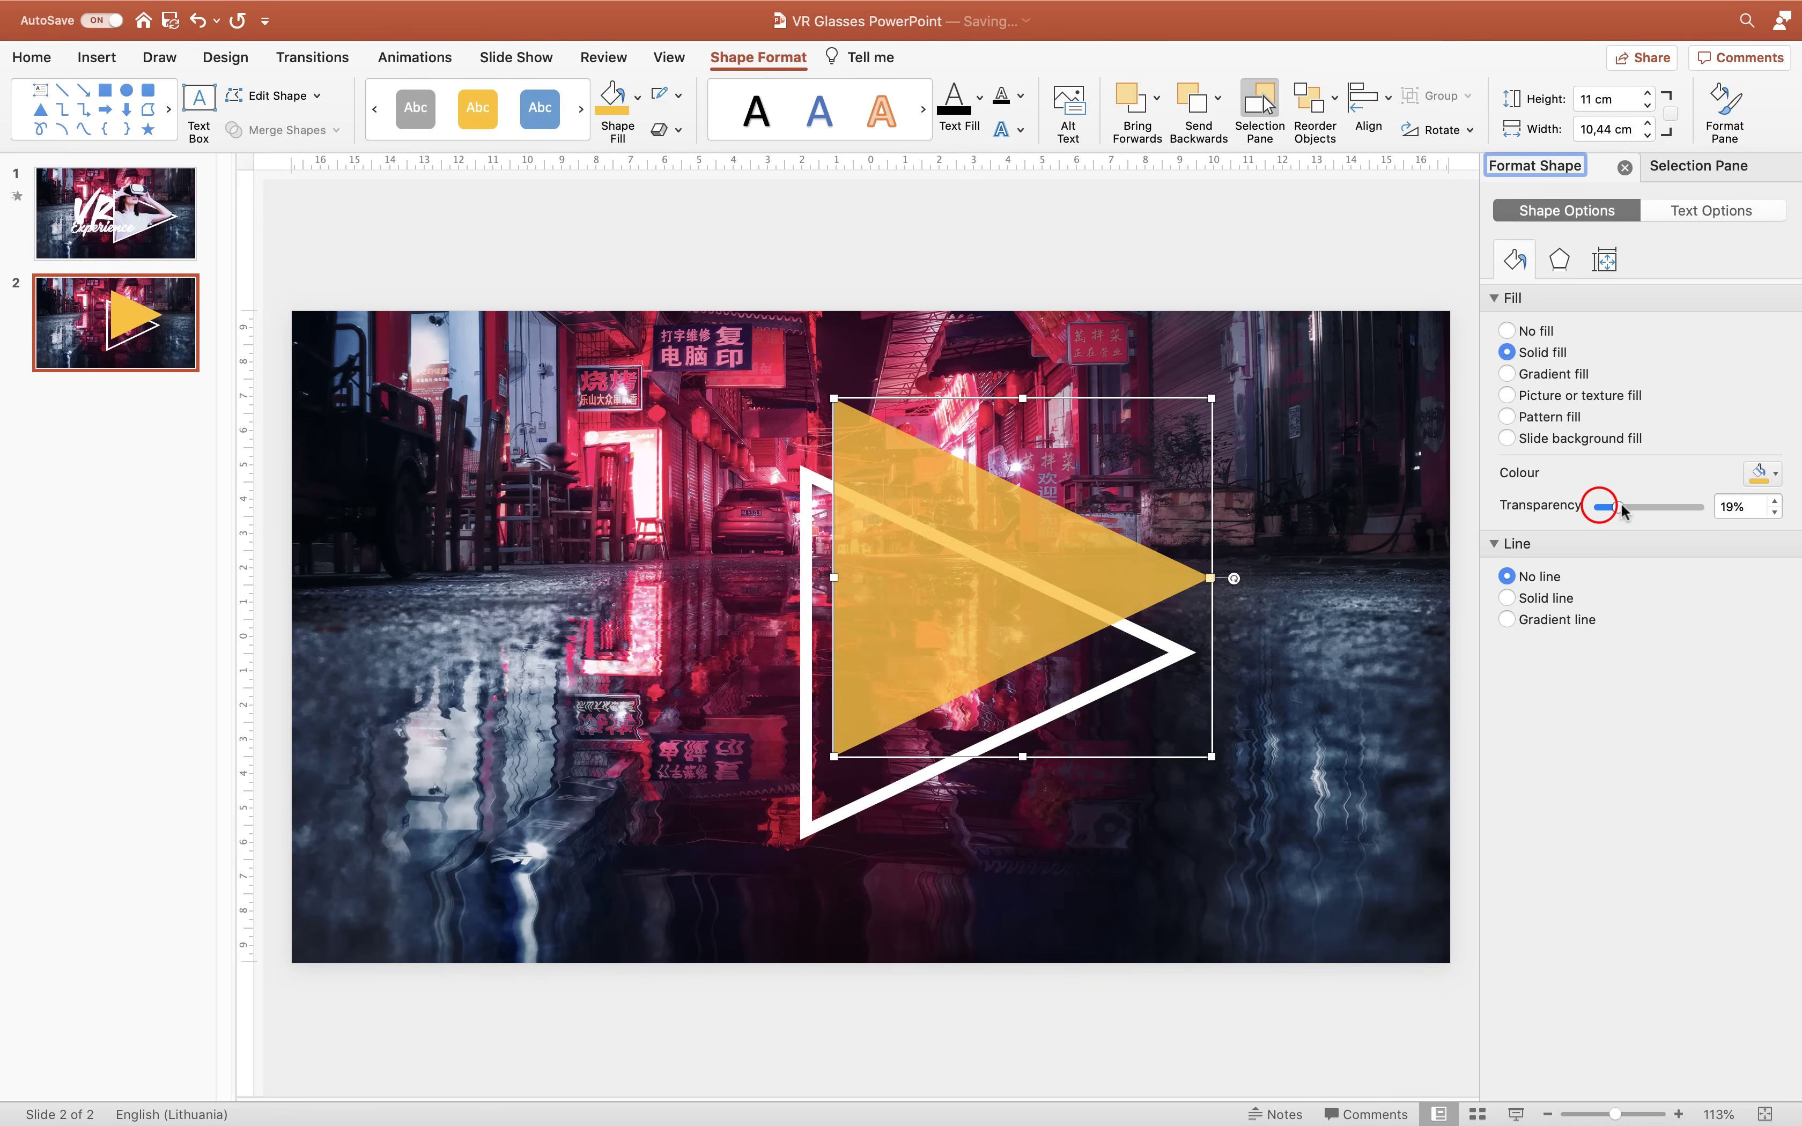
pyautogui.scroll(5, 933, 611)
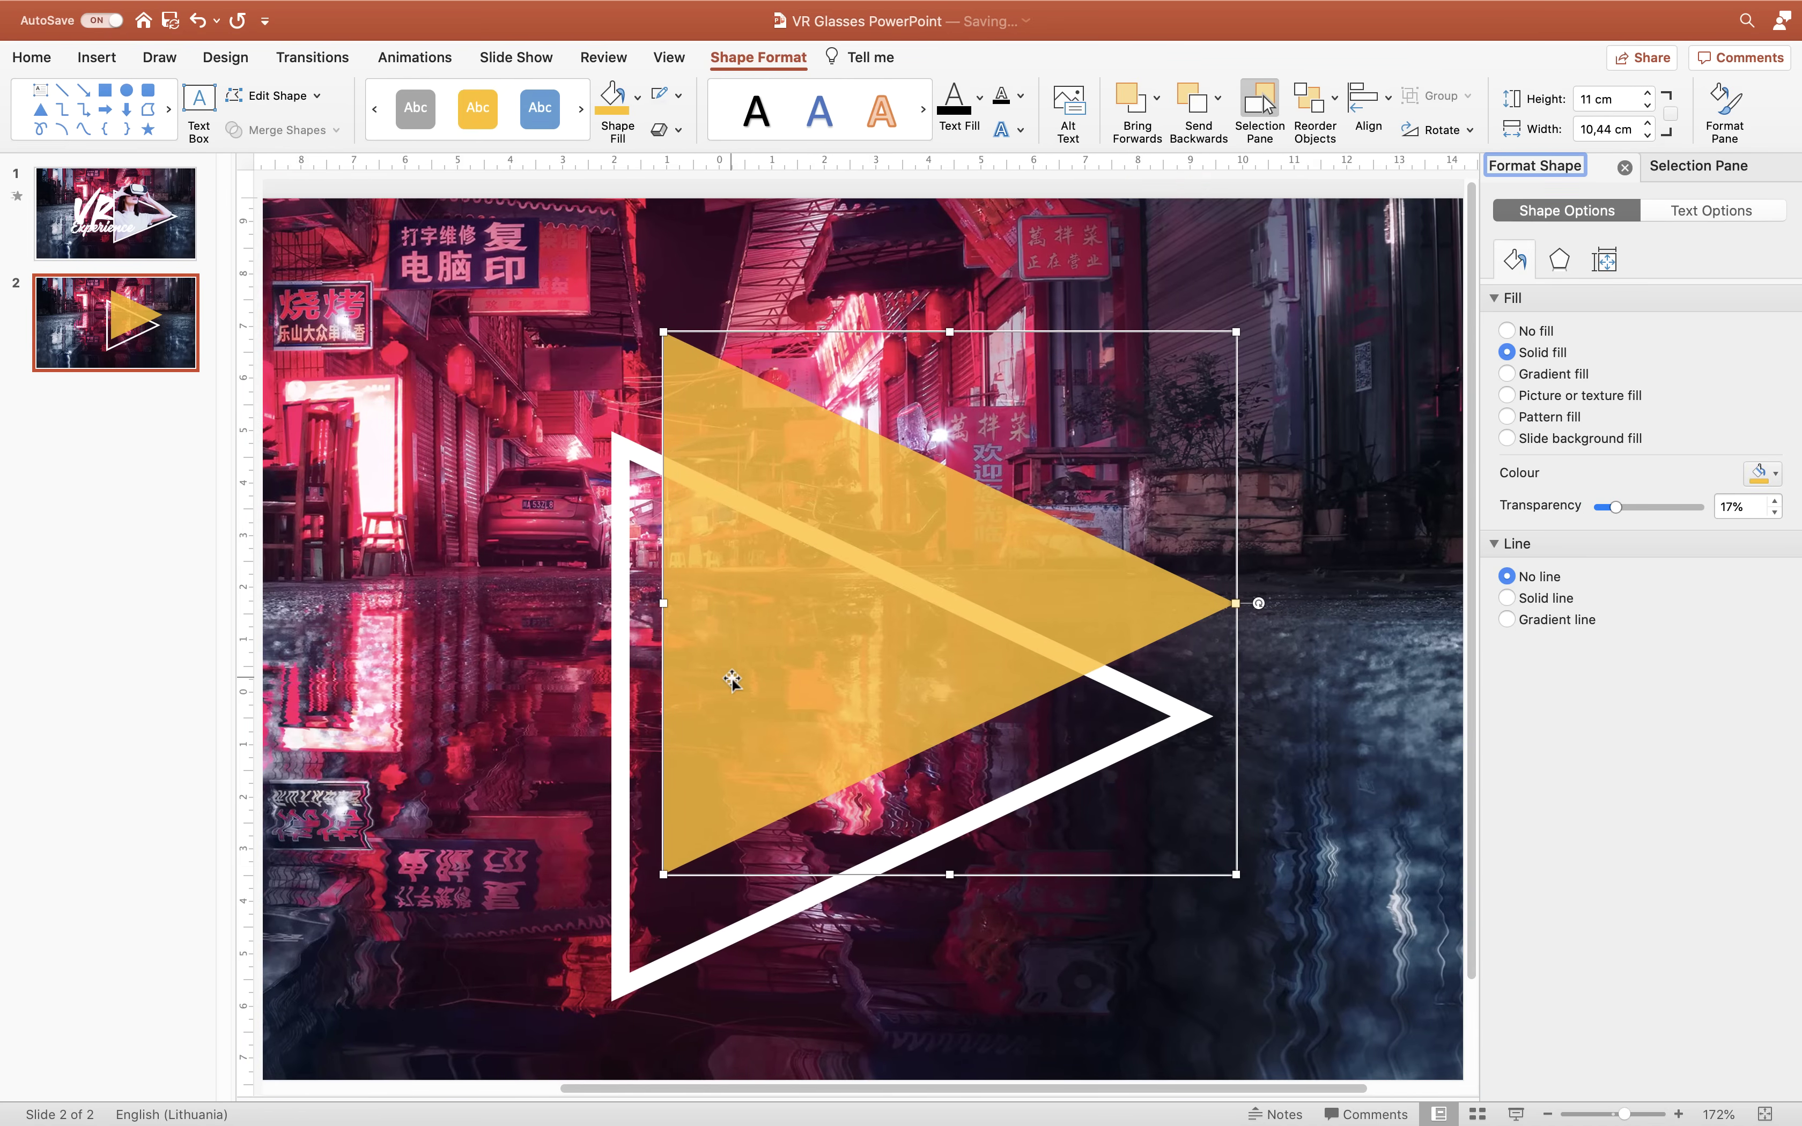
# - Move the gold triangle down-left until it sits flush with the white triangle's left edge
pyautogui.moveTo(702, 695); pyautogui.dragTo(672, 774)
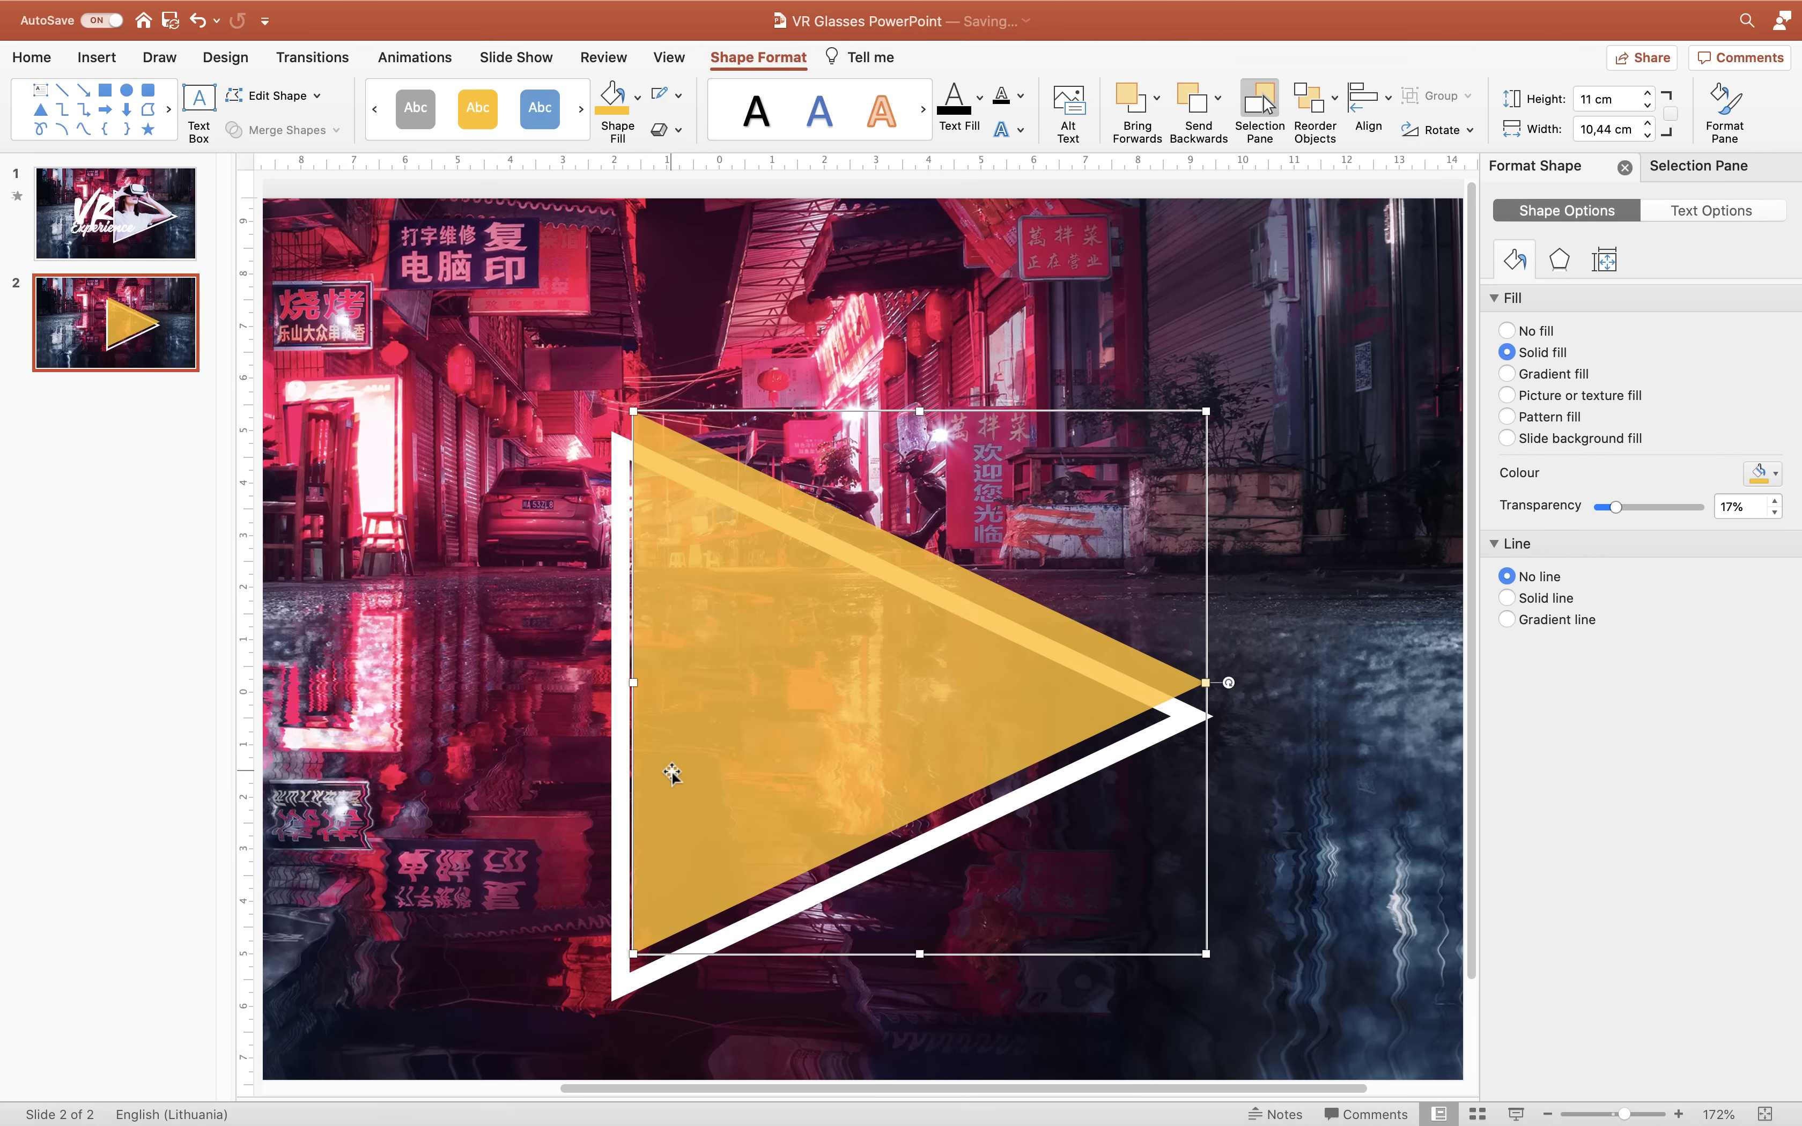
pyautogui.press('Down')
pyautogui.press('Down')
pyautogui.press('Down')
pyautogui.press('Down')
pyautogui.press('Down')
pyautogui.press('Down')
pyautogui.press('Down')
pyautogui.press('Down')
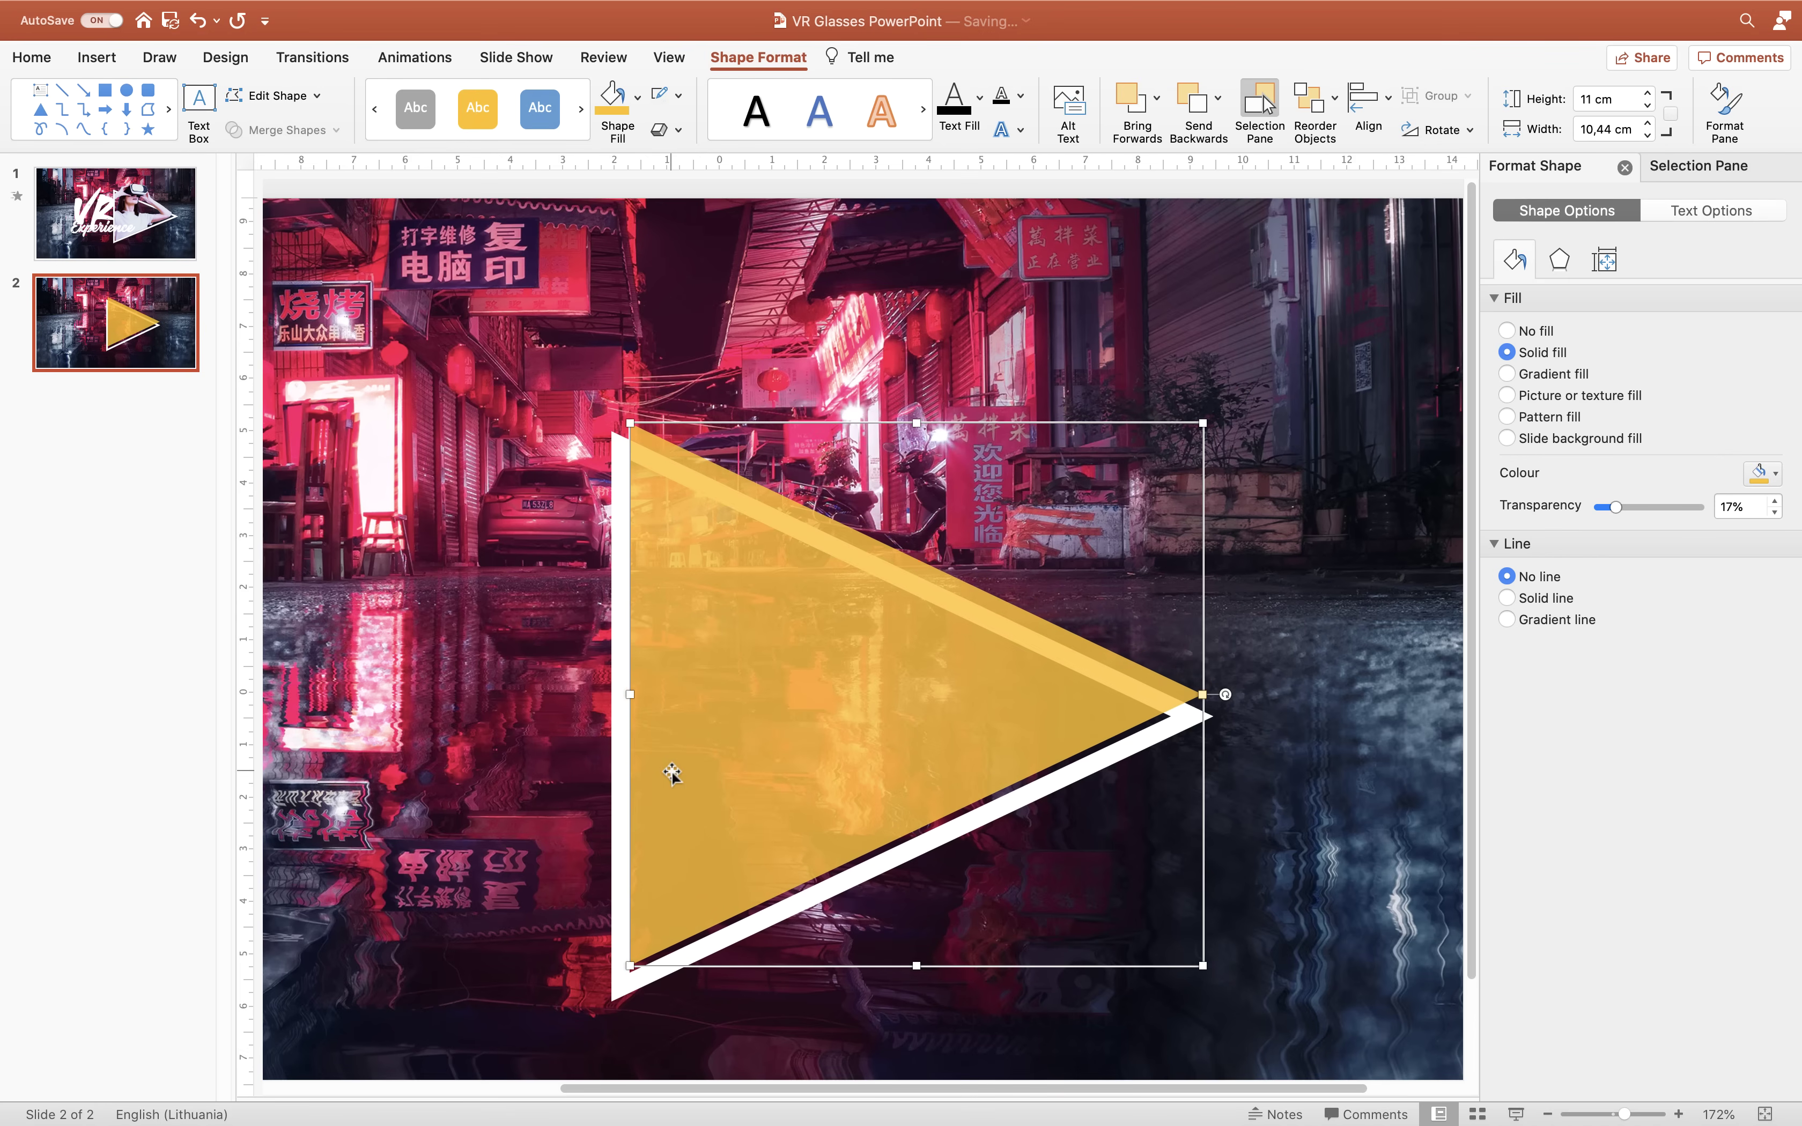
pyautogui.press('Down')
pyautogui.press('Left')
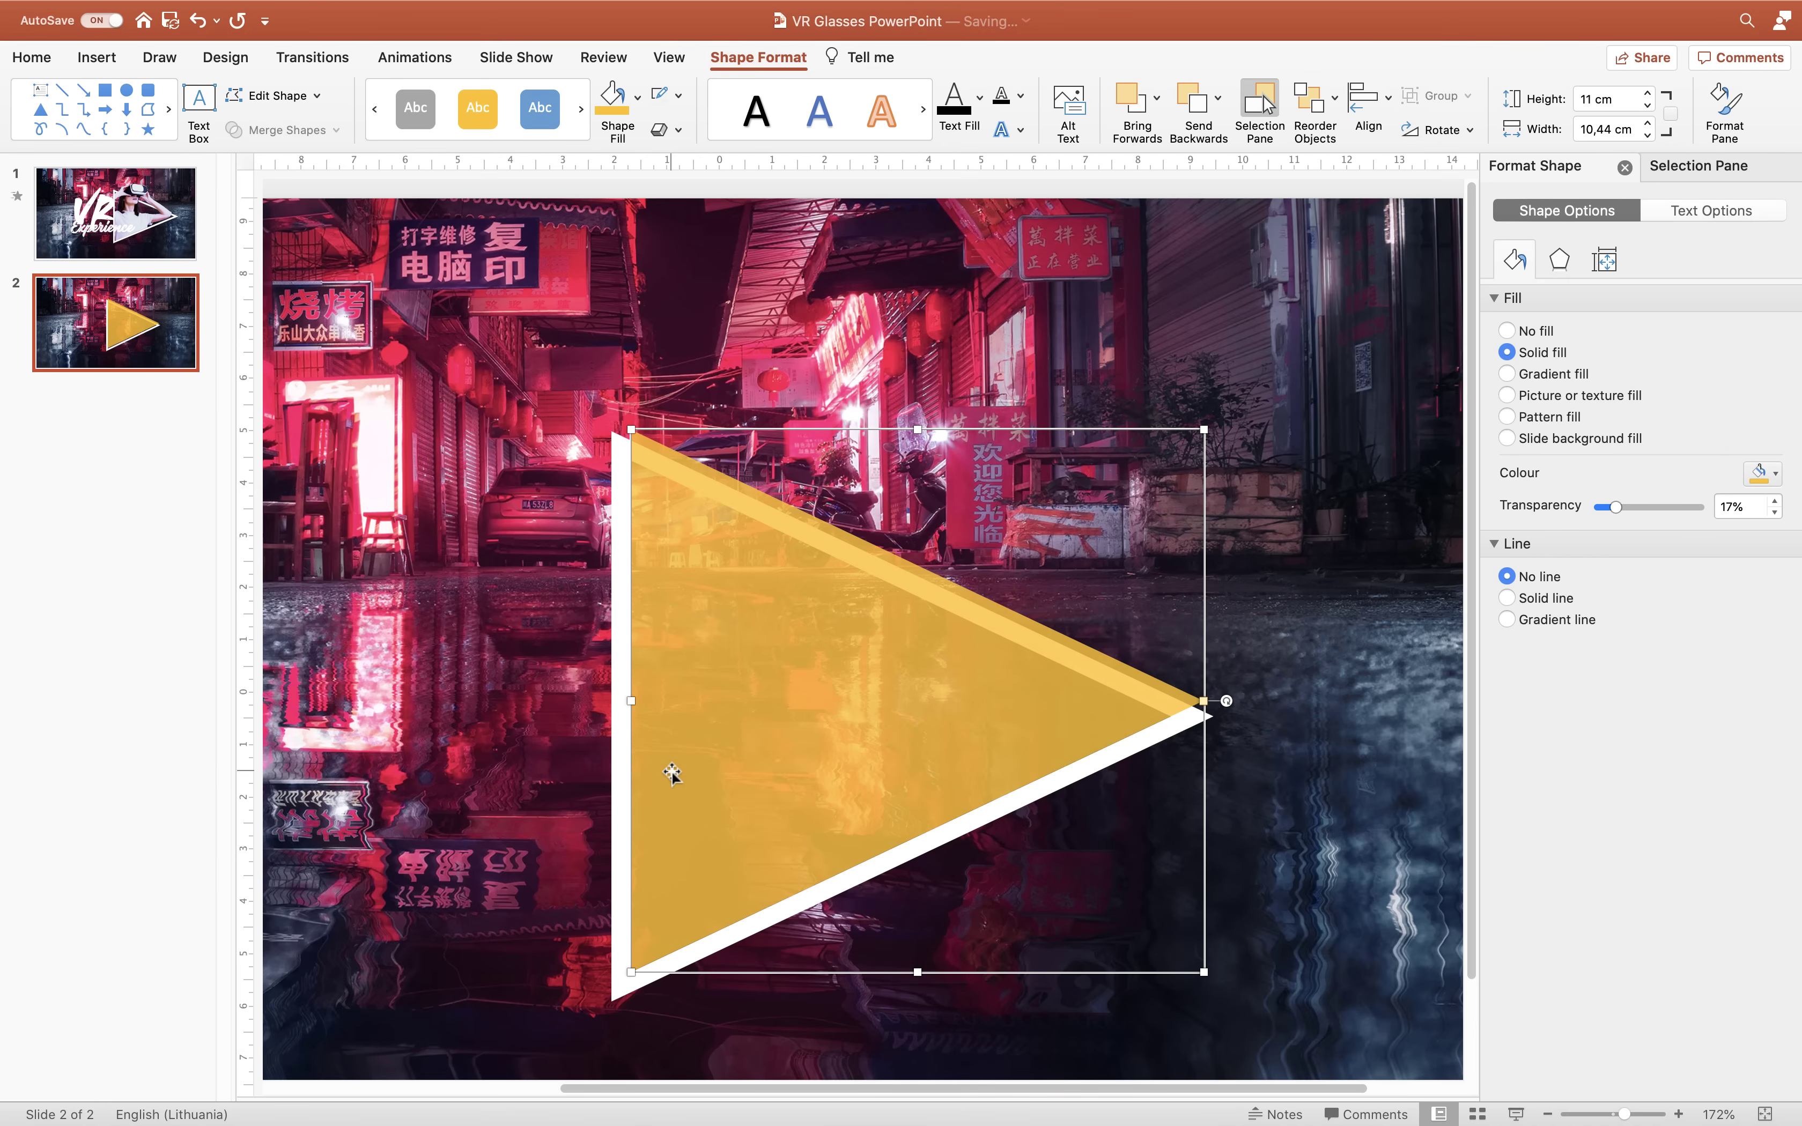
# - Zoom in and nudge the gold triangle to close the gap above the white stripe
pyautogui.moveTo(1622, 1115); pyautogui.dragTo(1645, 1112)
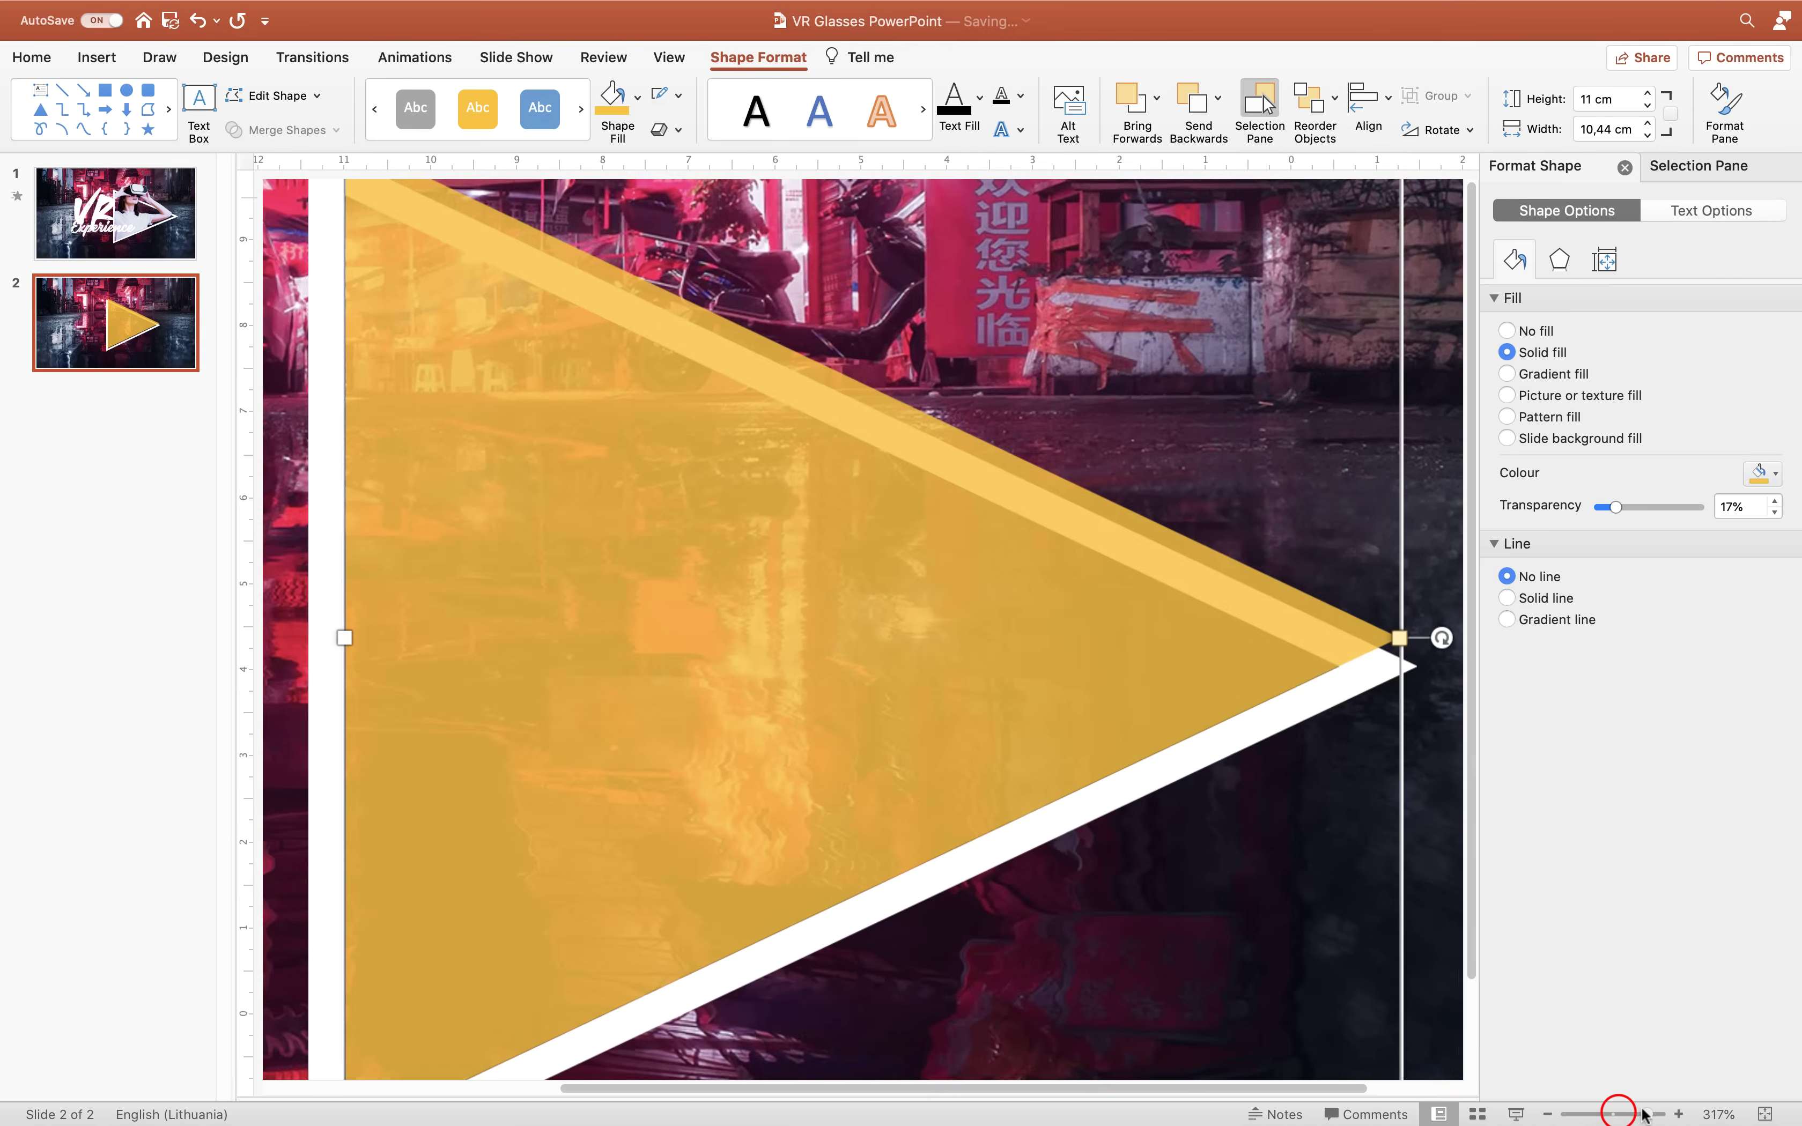
pyautogui.scroll(-10, 672, 1075)
pyautogui.hscroll(-5, 673, 1075)
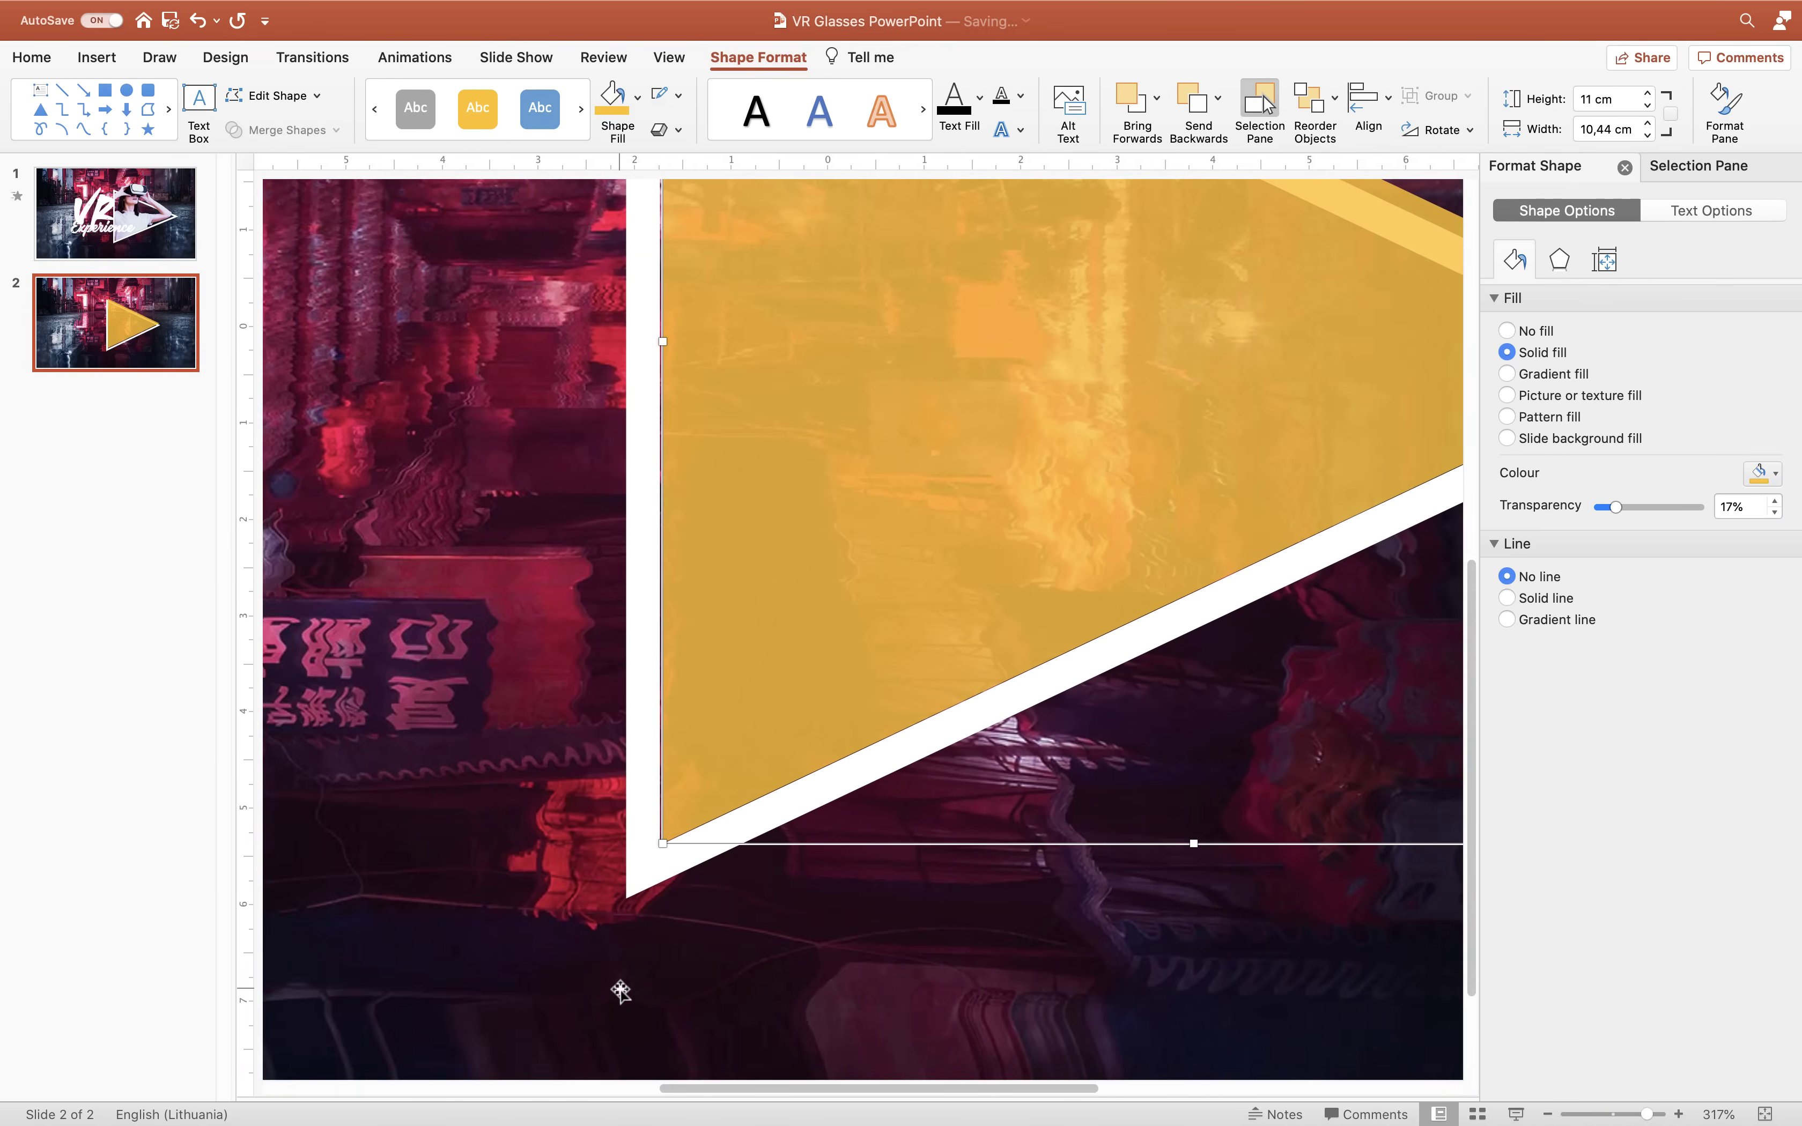
pyautogui.moveTo(790, 732); pyautogui.dragTo(754, 743)
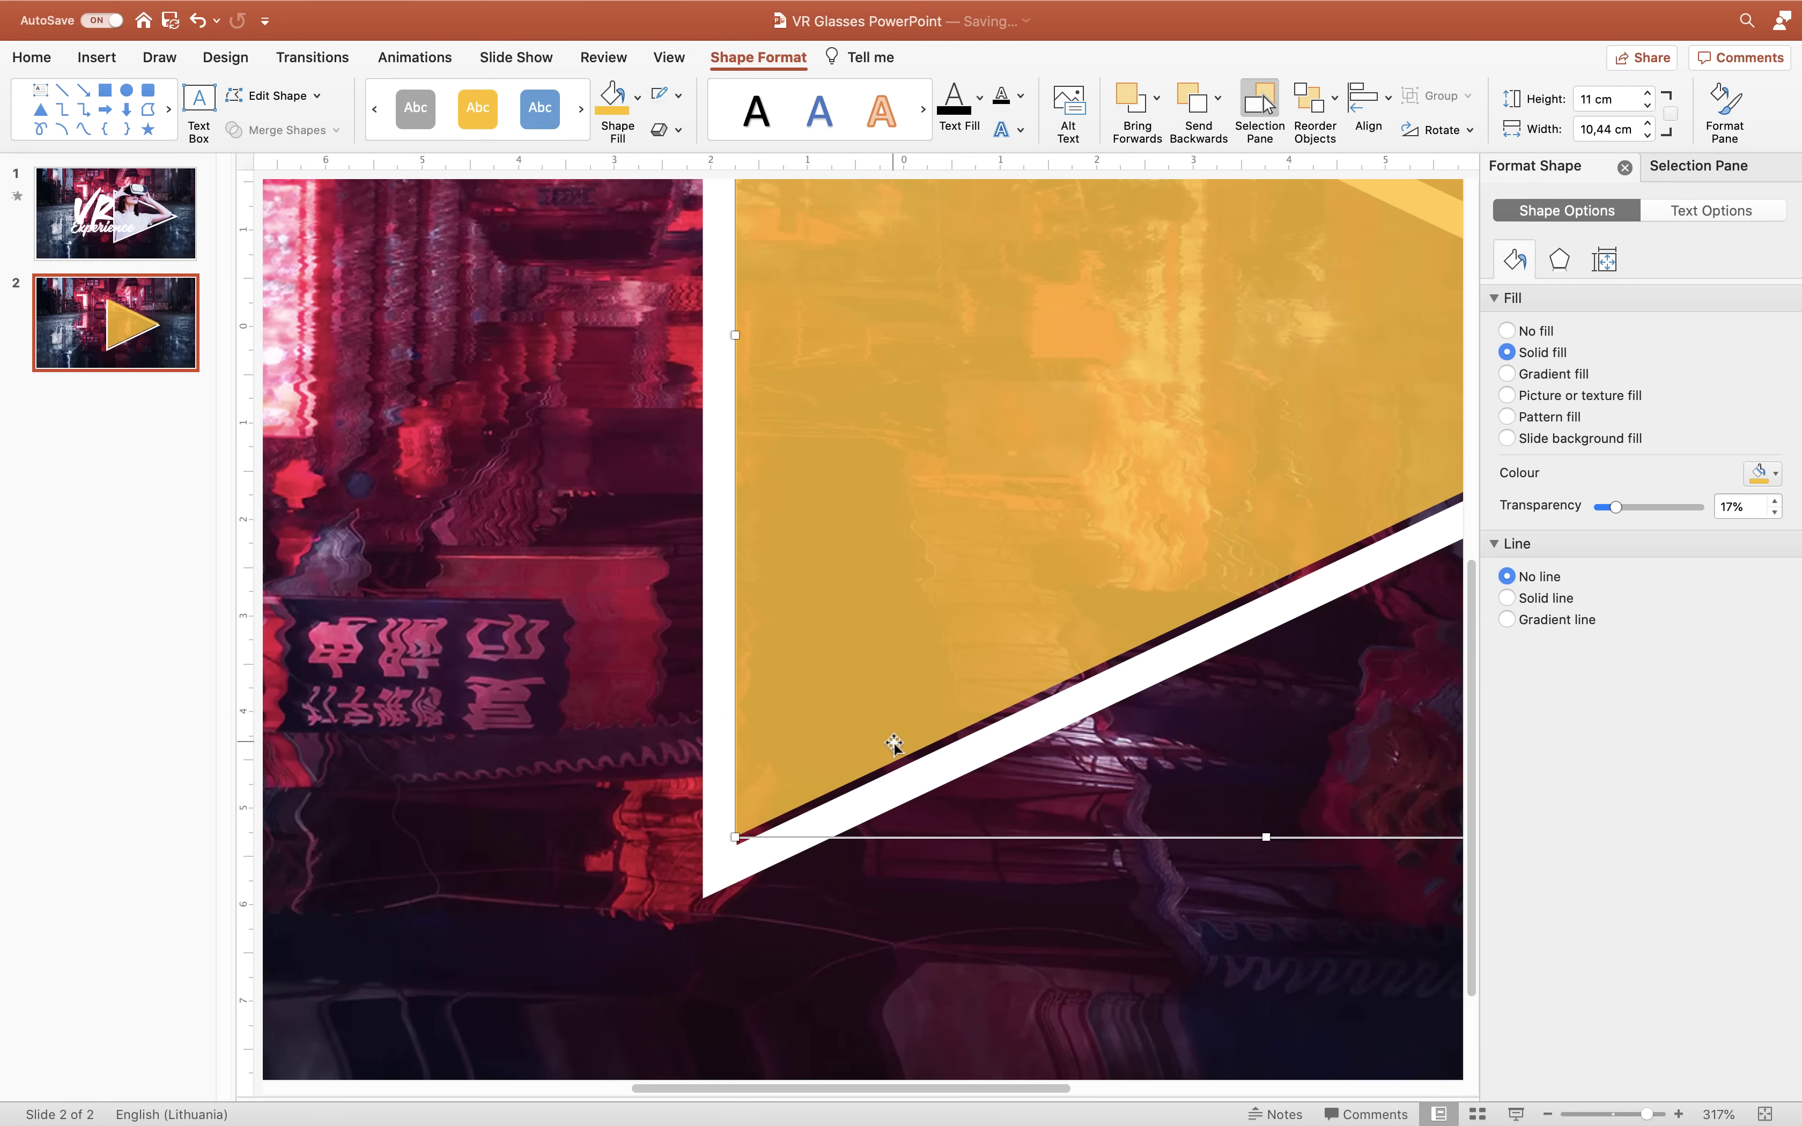
pyautogui.press('super+z')
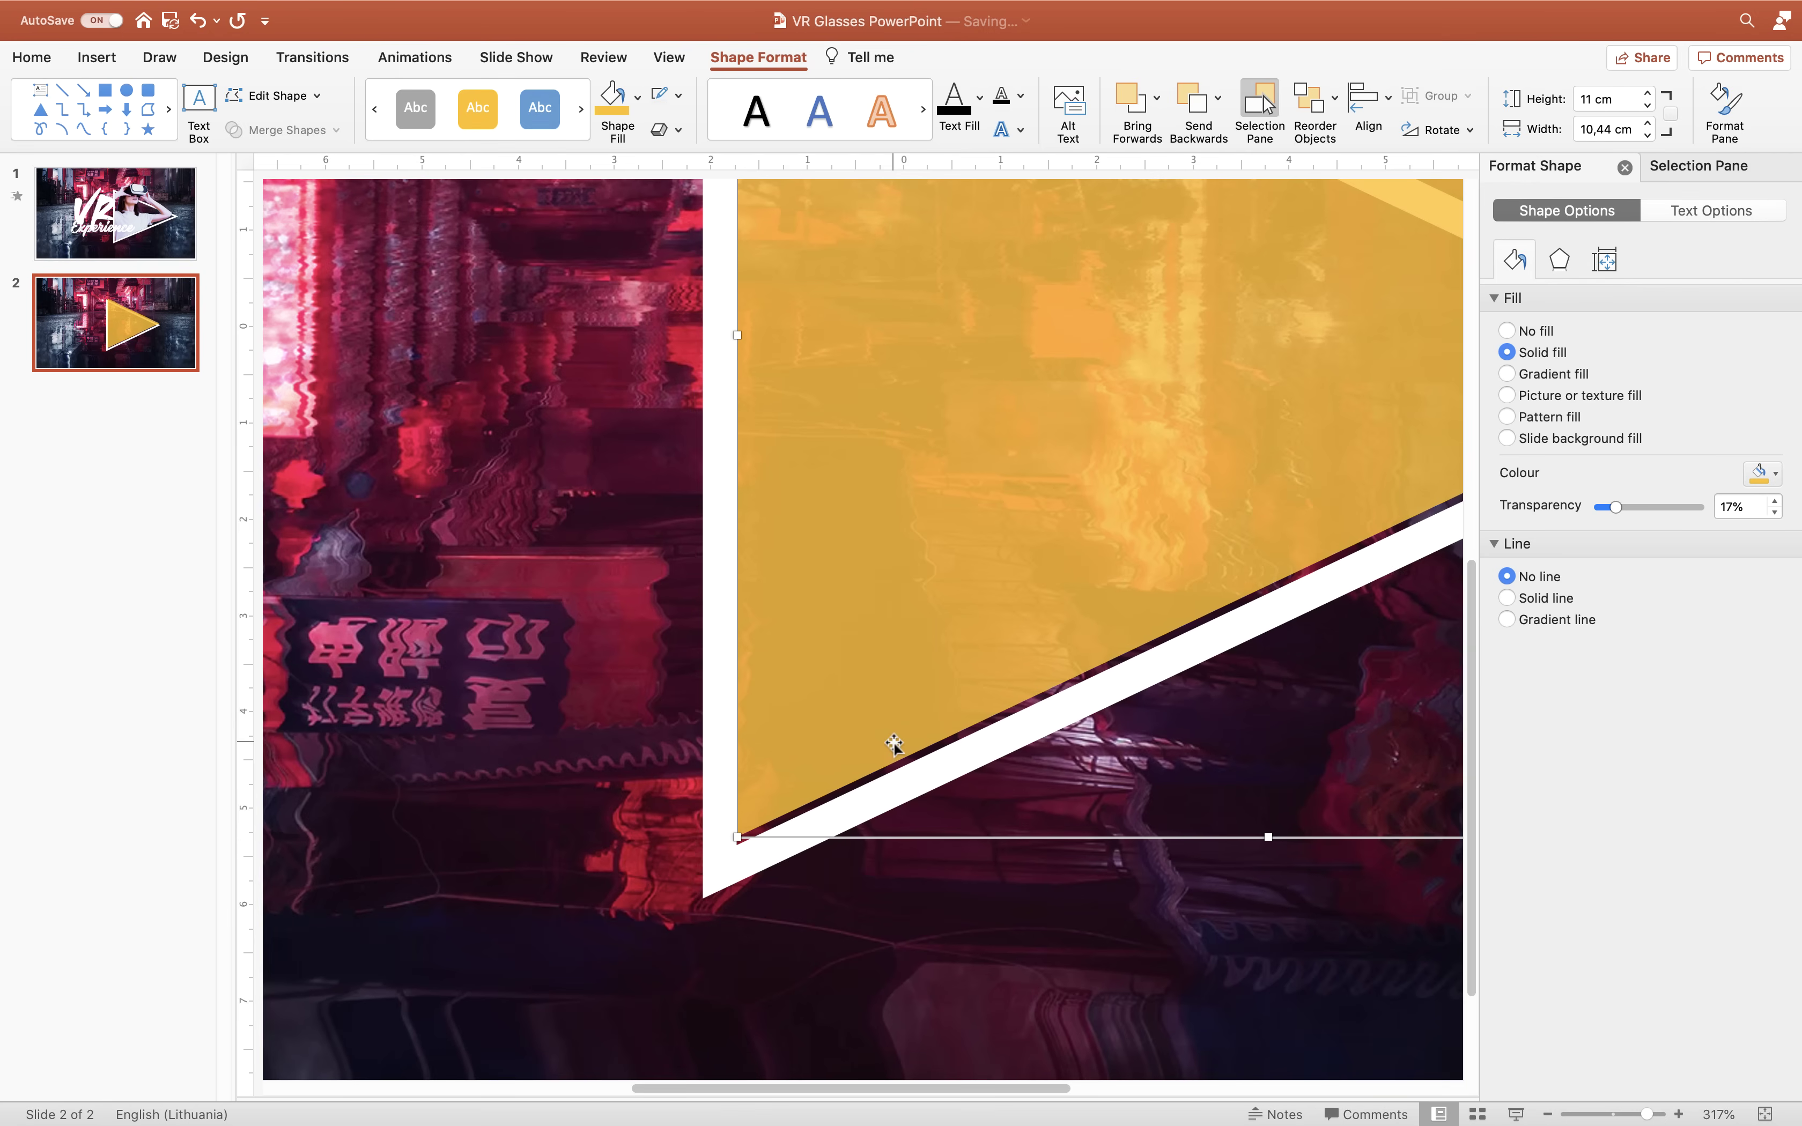
pyautogui.press('Down')
pyautogui.press('Down')
pyautogui.press('Down')
pyautogui.press('Down')
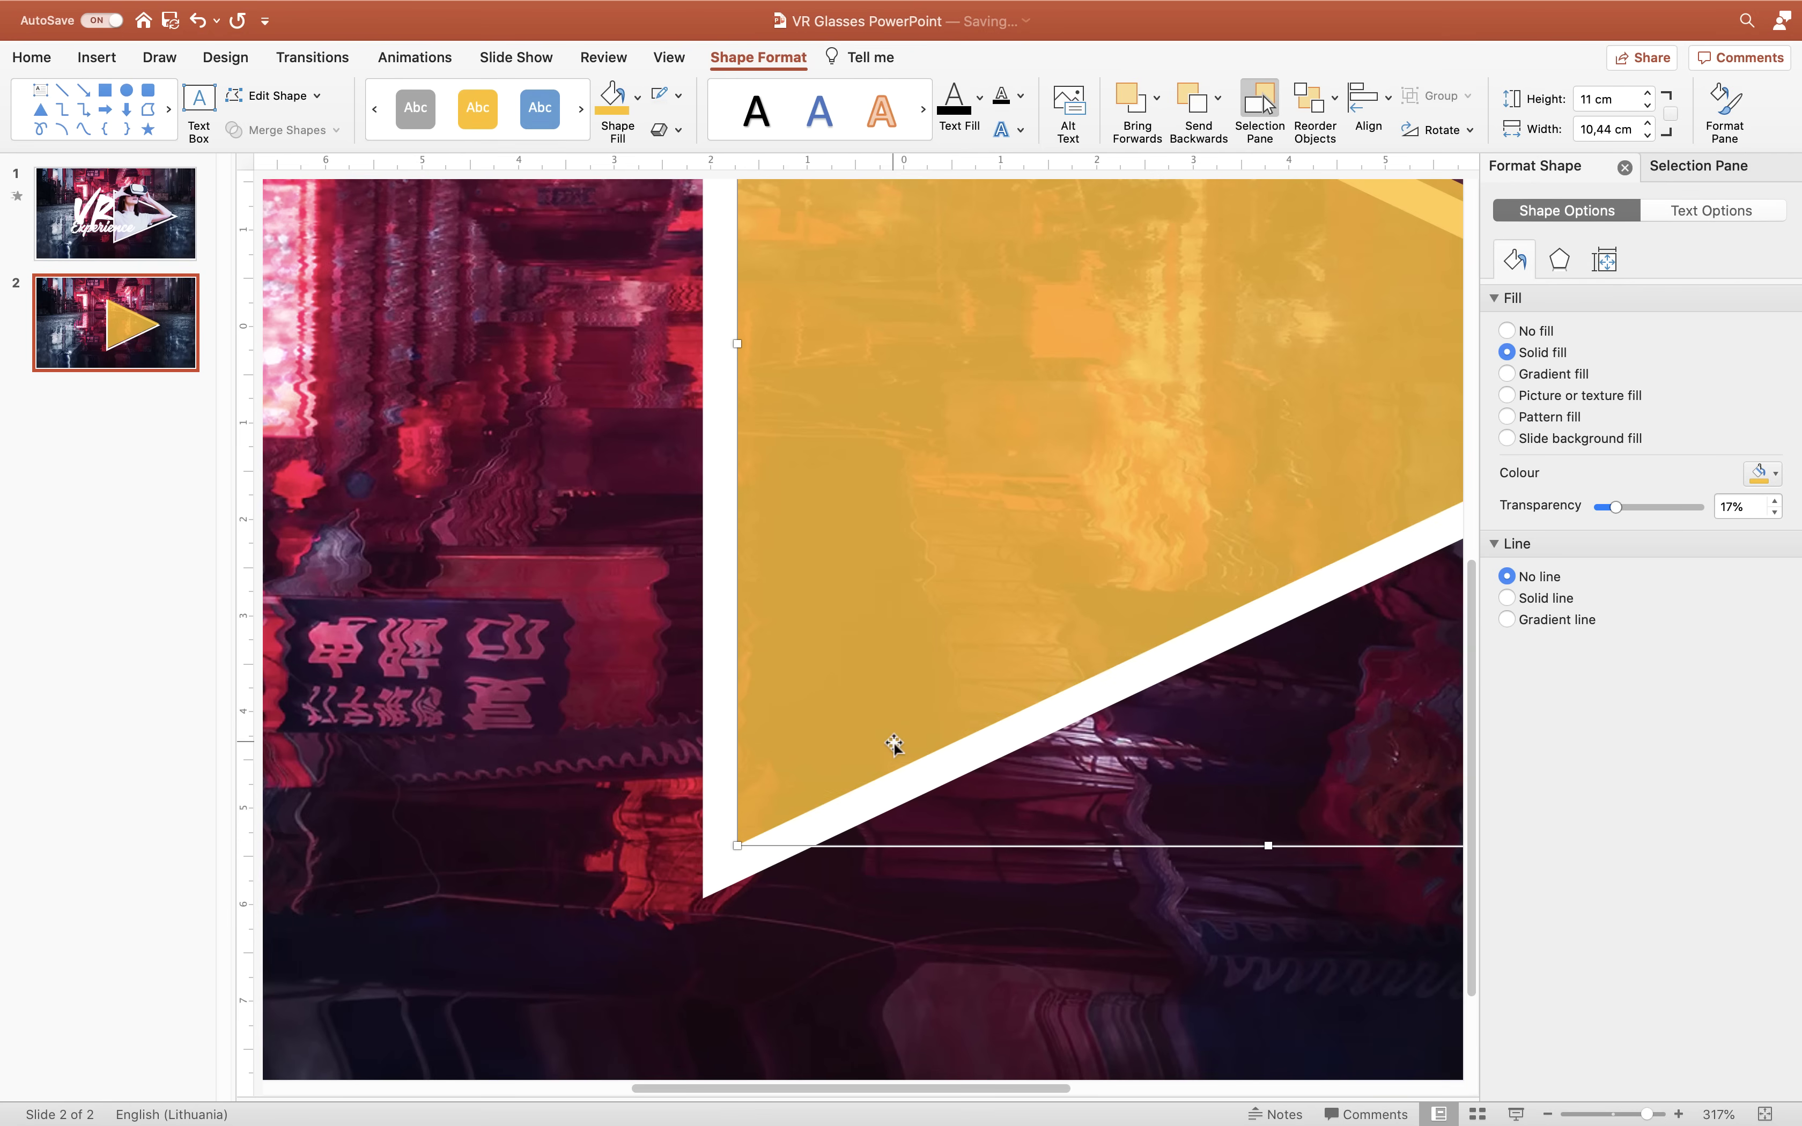
pyautogui.press('Up')
pyautogui.press('Up')
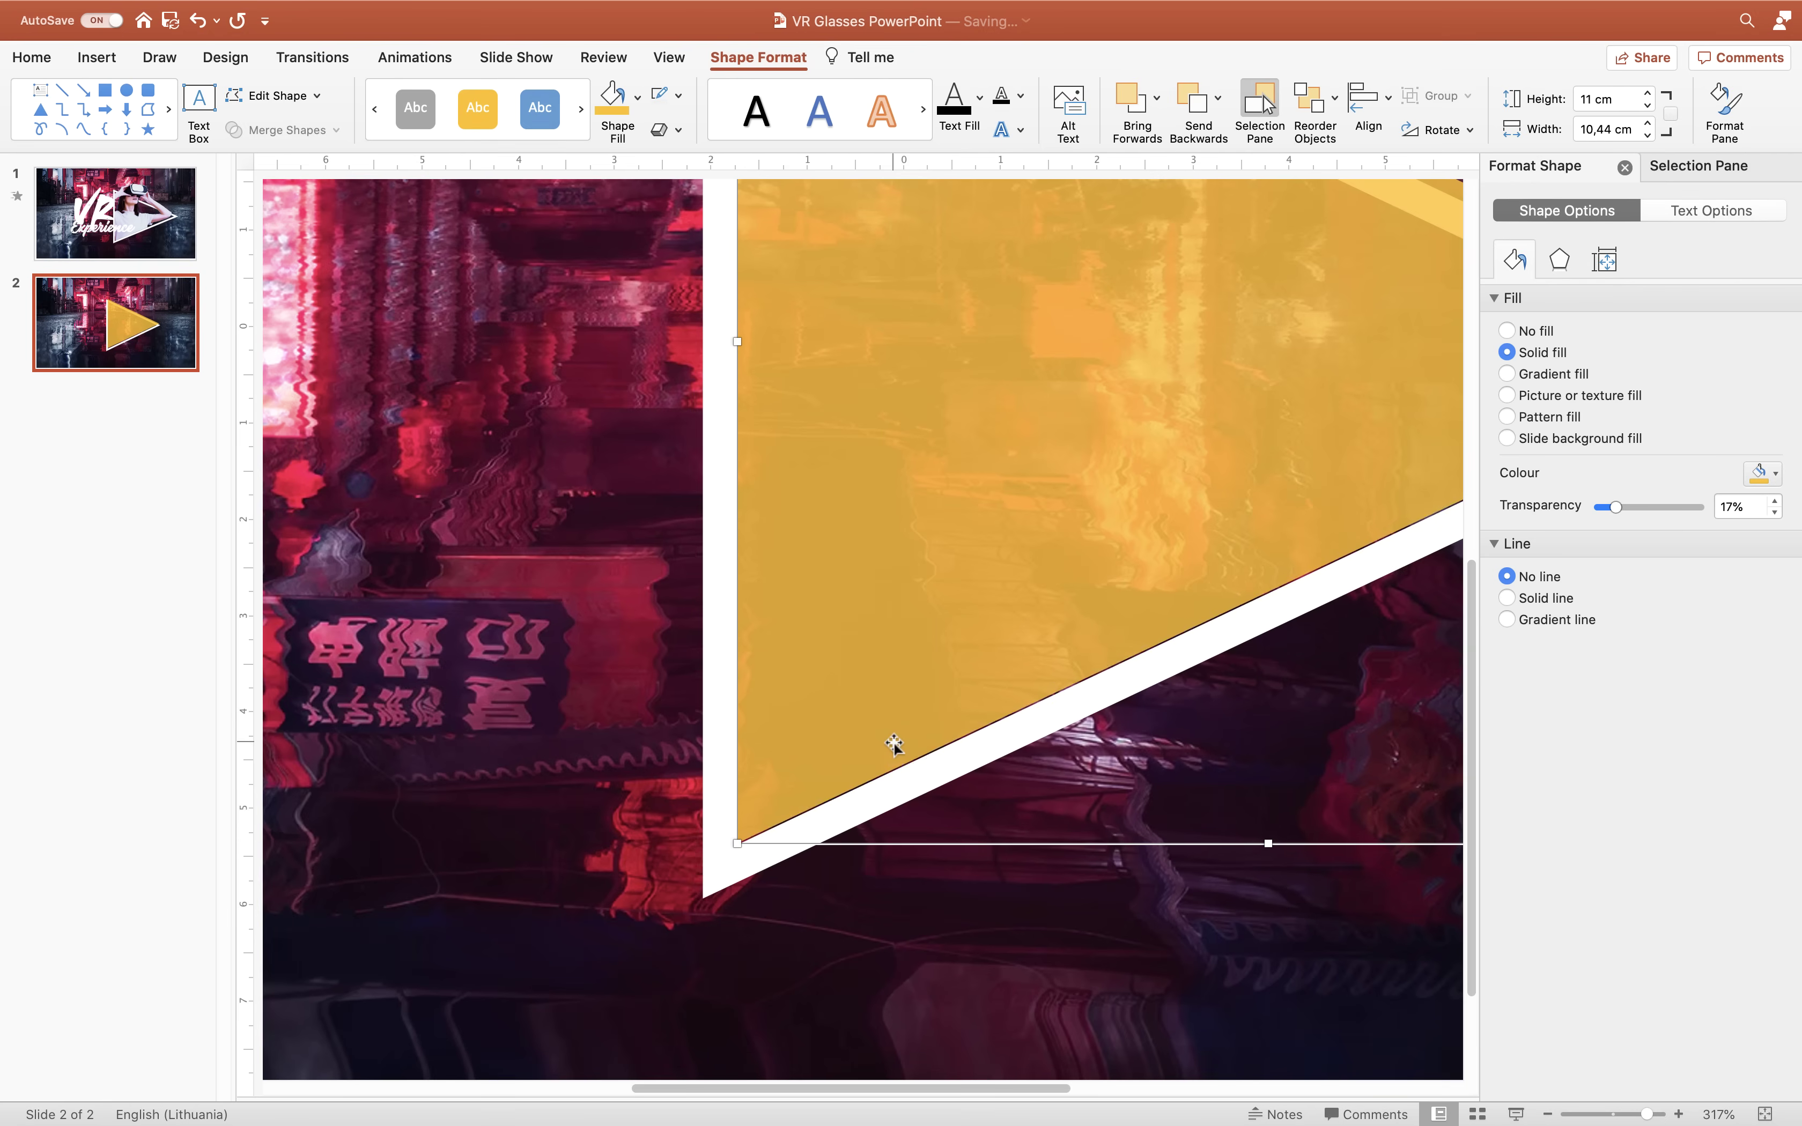
pyautogui.click(645, 633)
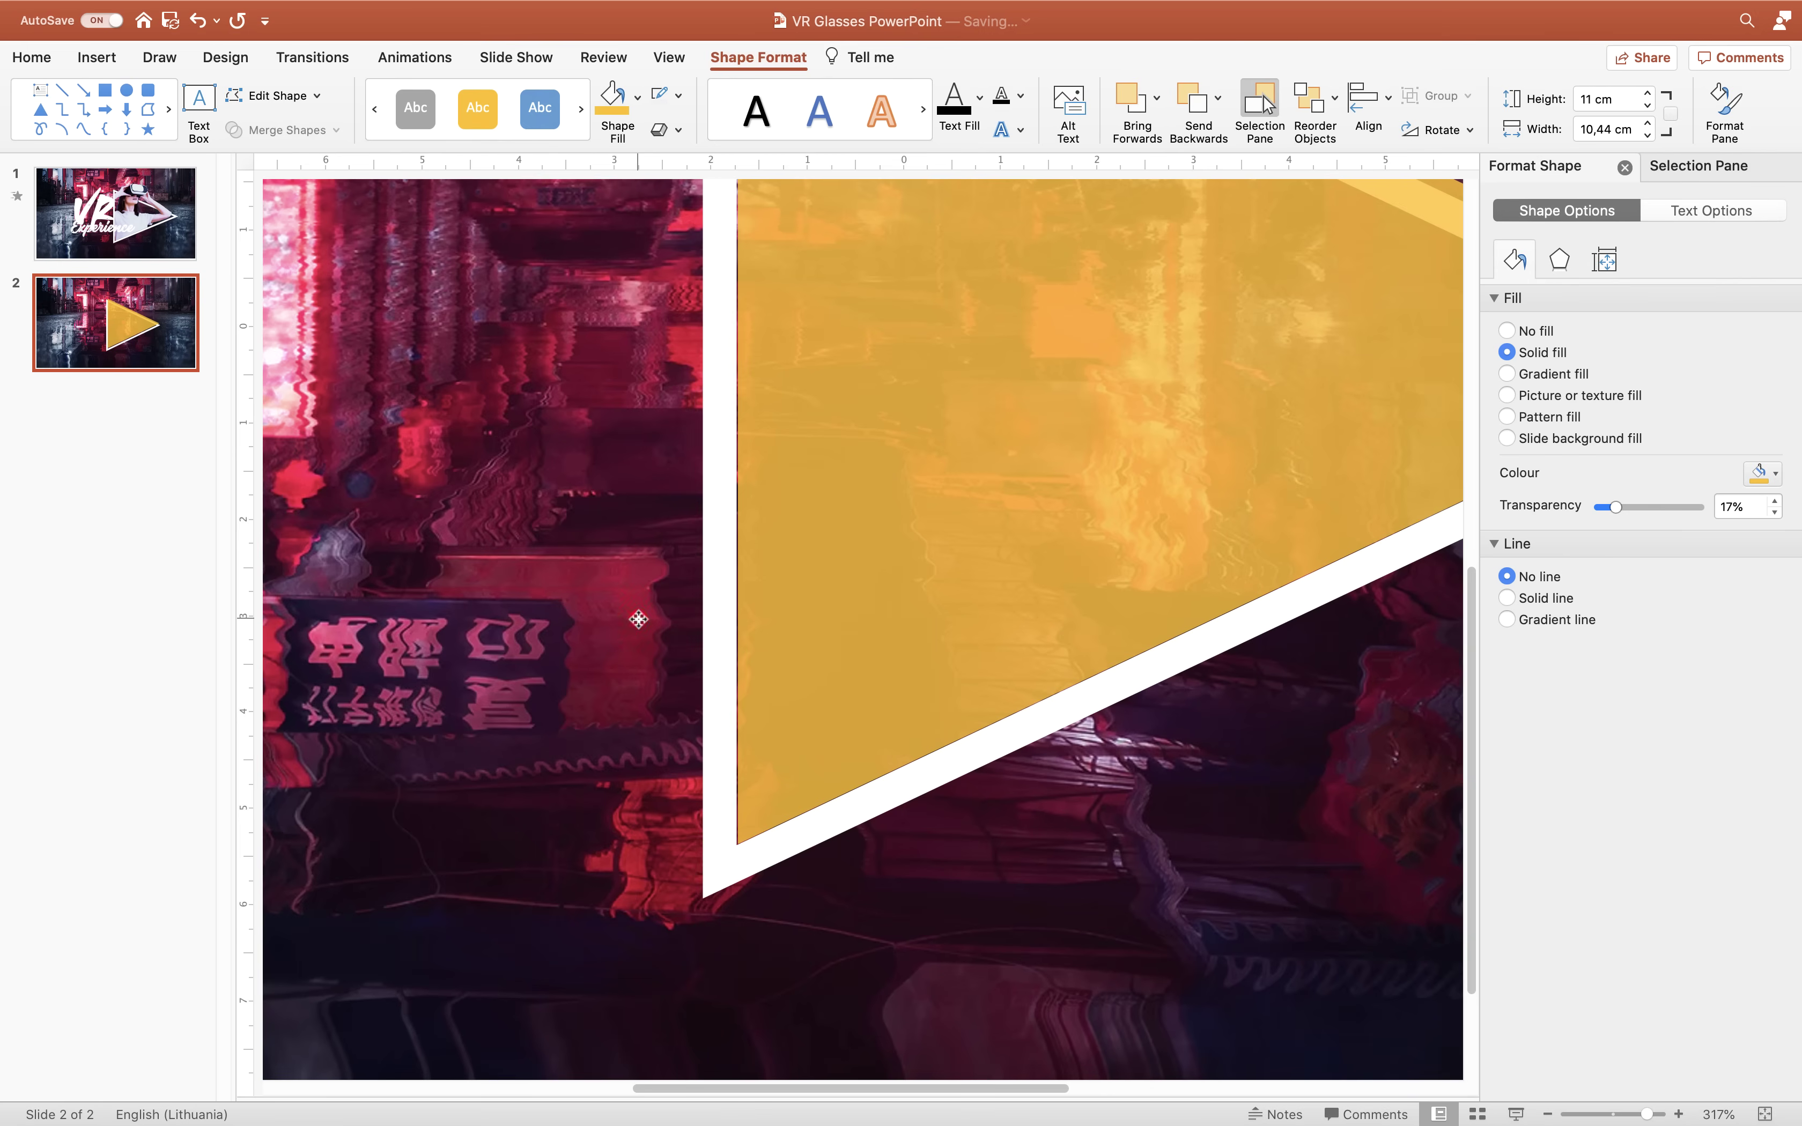
pyautogui.click(755, 637)
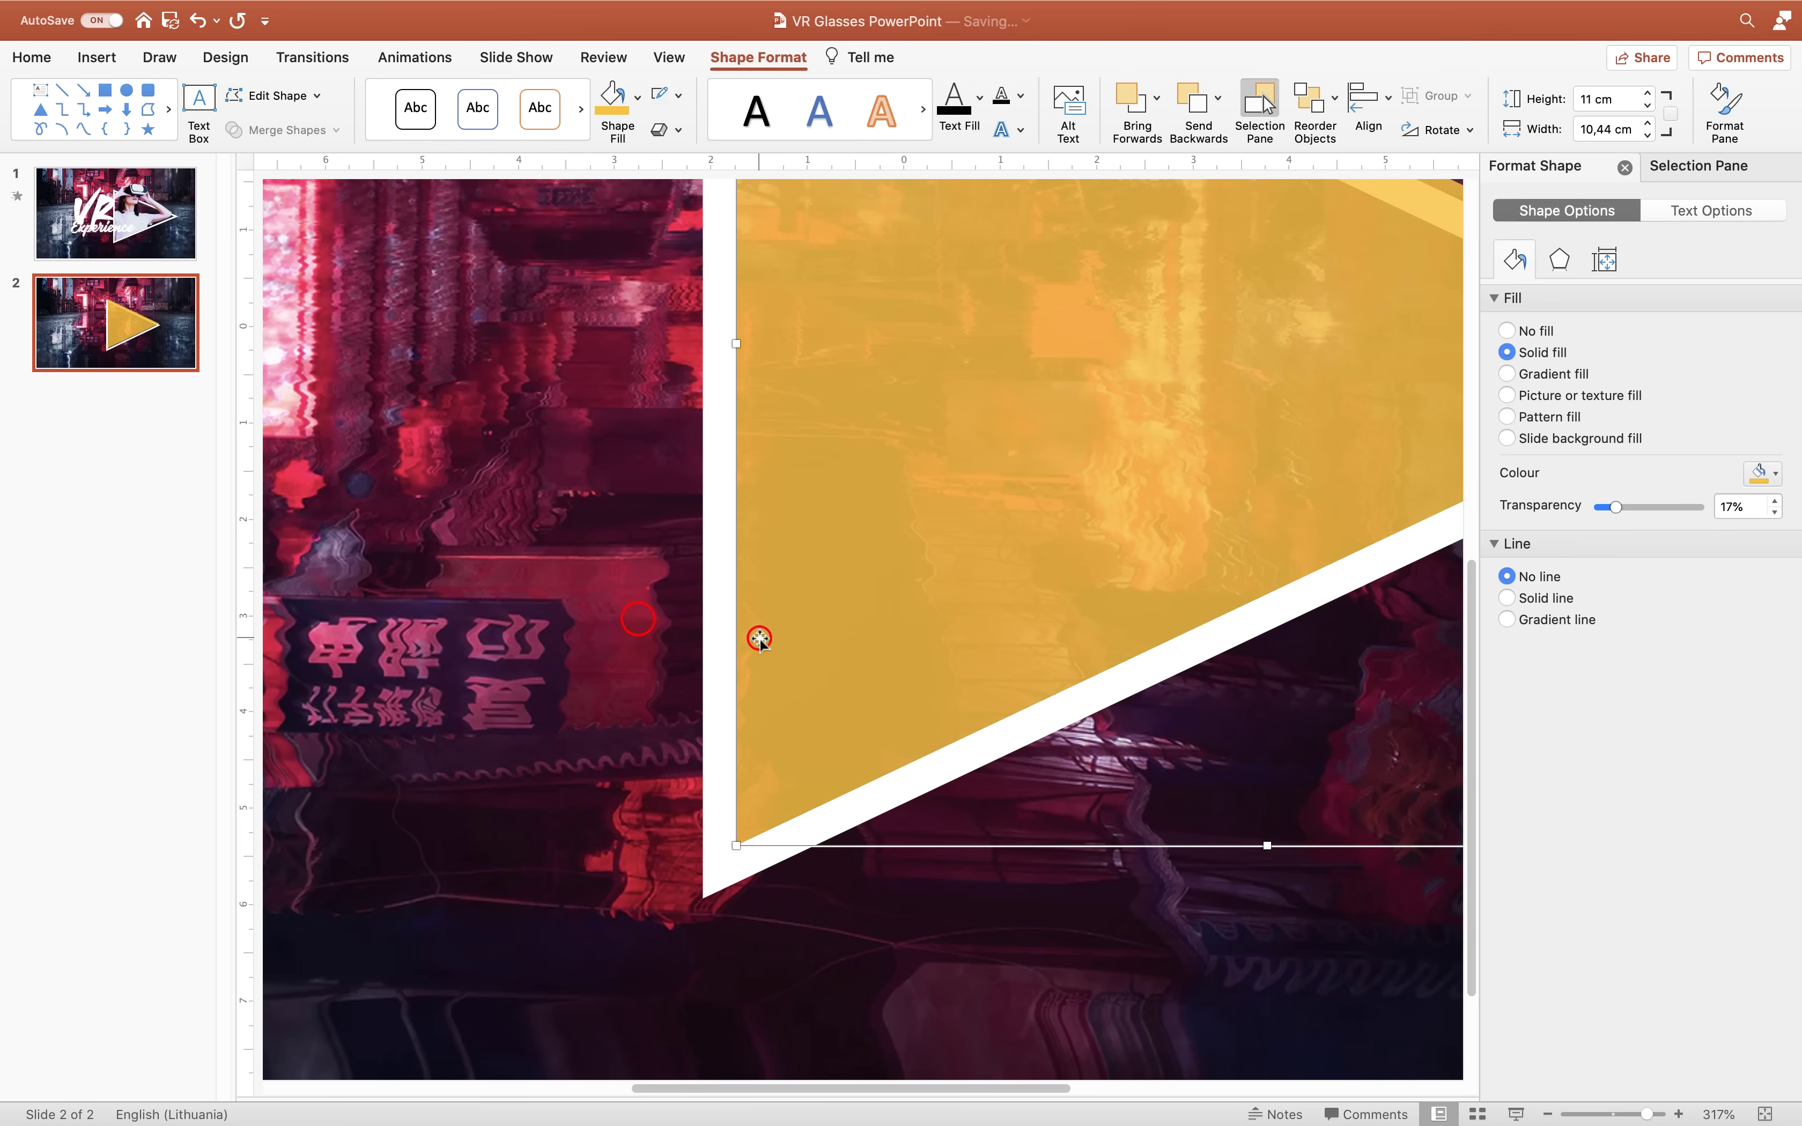
pyautogui.press('super+z')
# - Enlarge the gold triangle up and right, past the slide's top and right edges
pyautogui.click(1765, 1114)
pyautogui.click(986, 604)
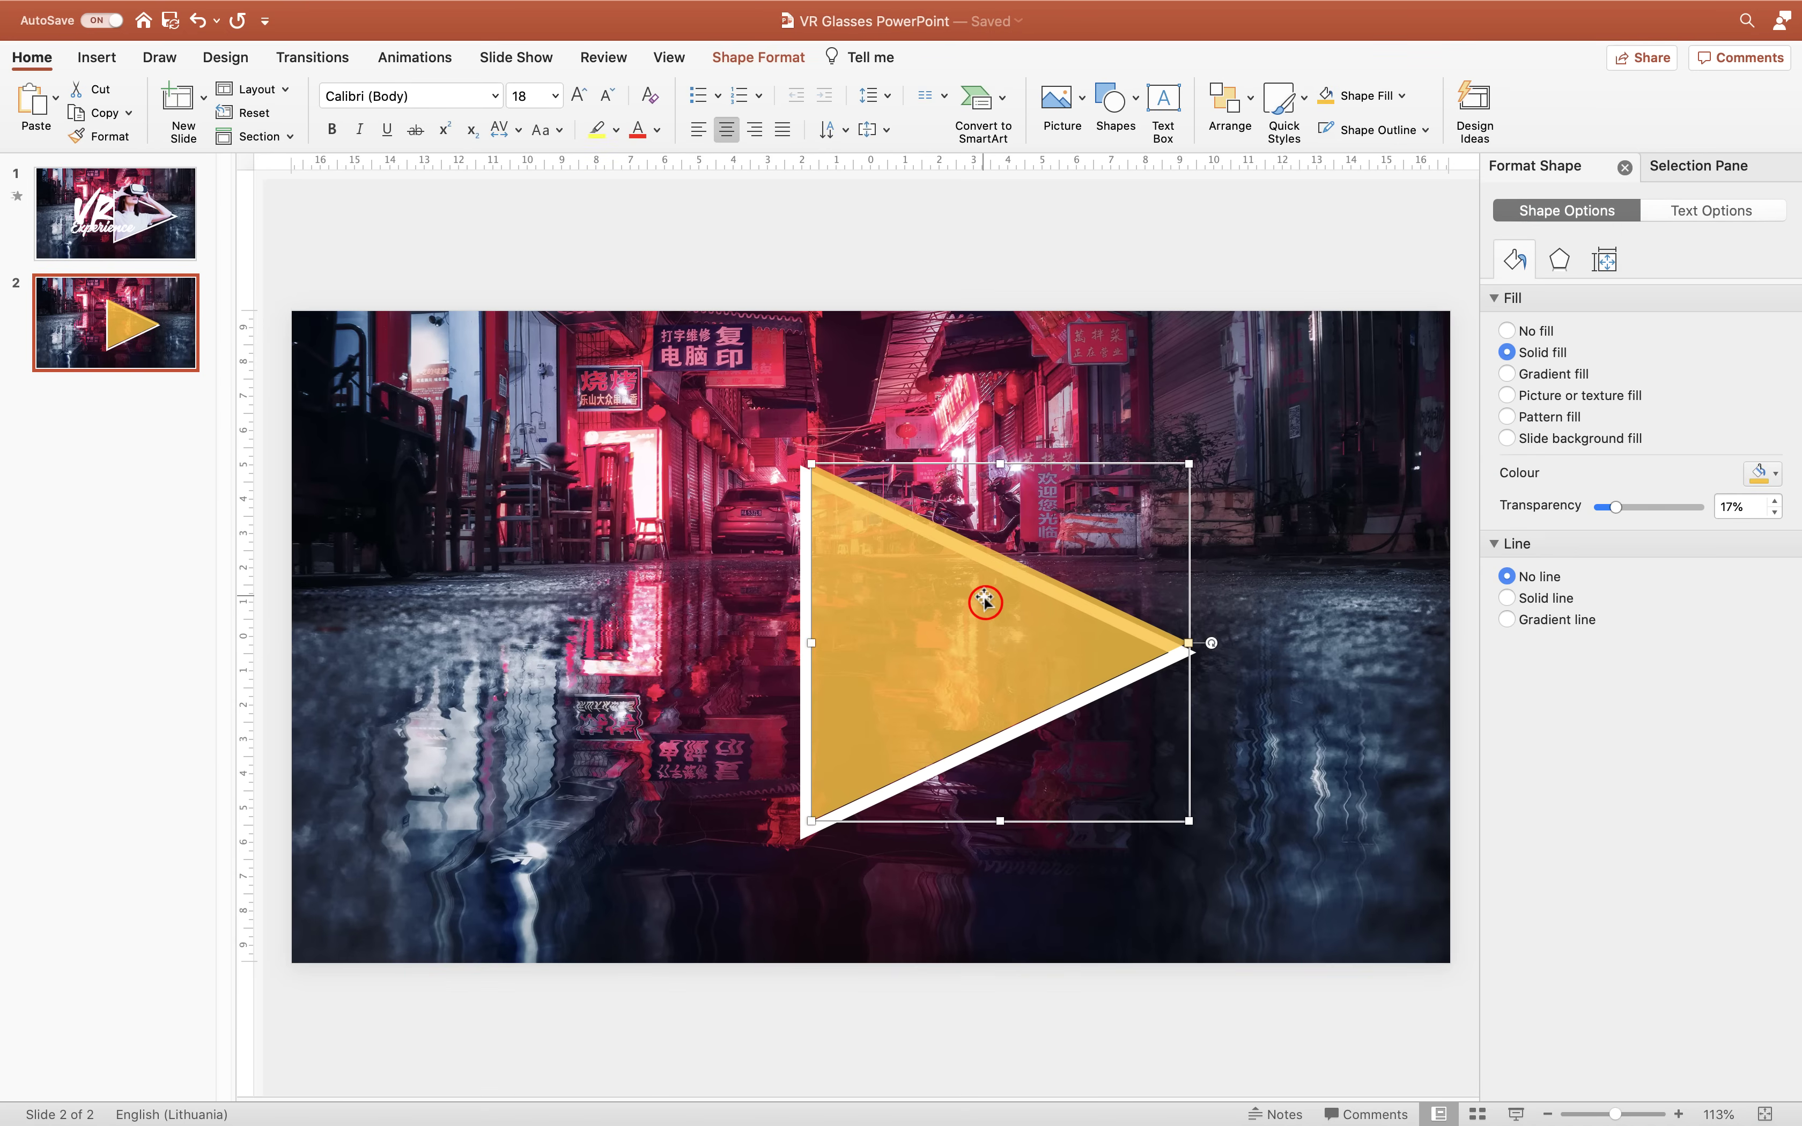
pyautogui.moveTo(1185, 468); pyautogui.dragTo(1455, 206)
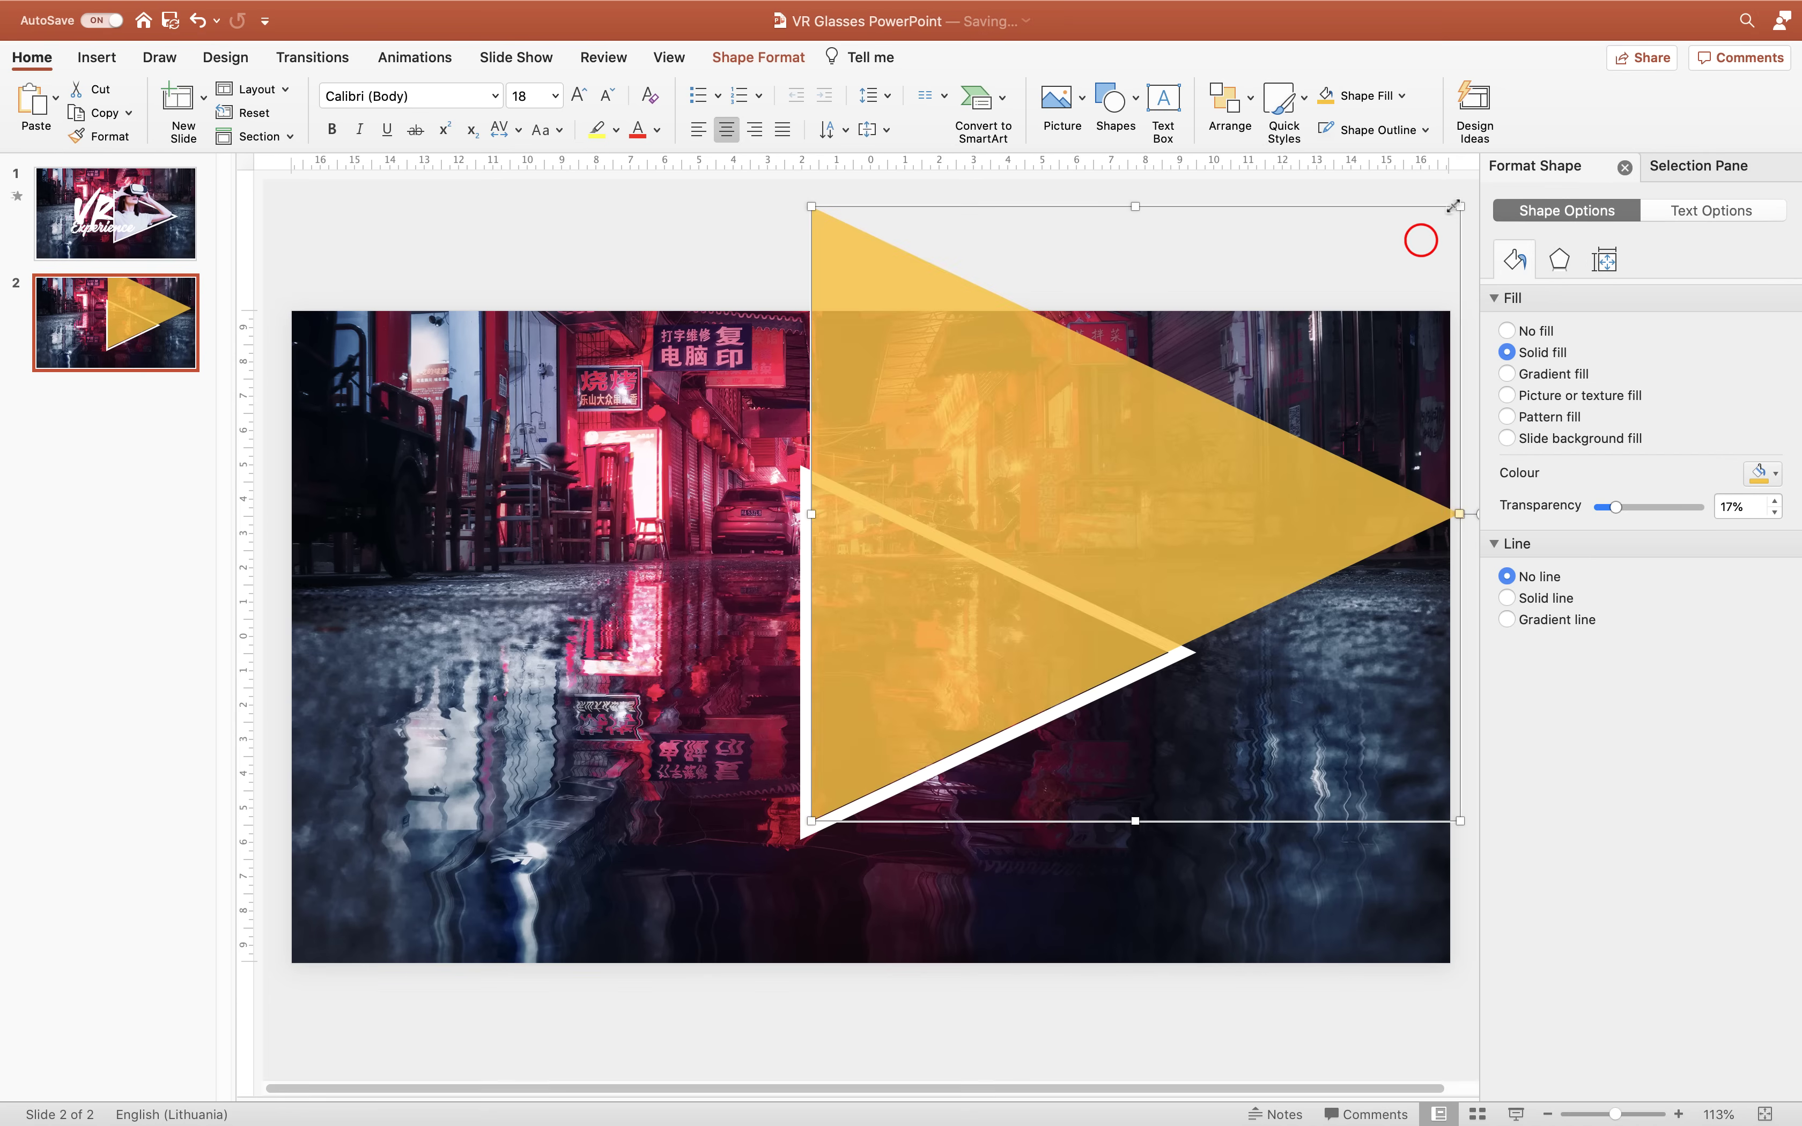
pyautogui.click(1687, 167)
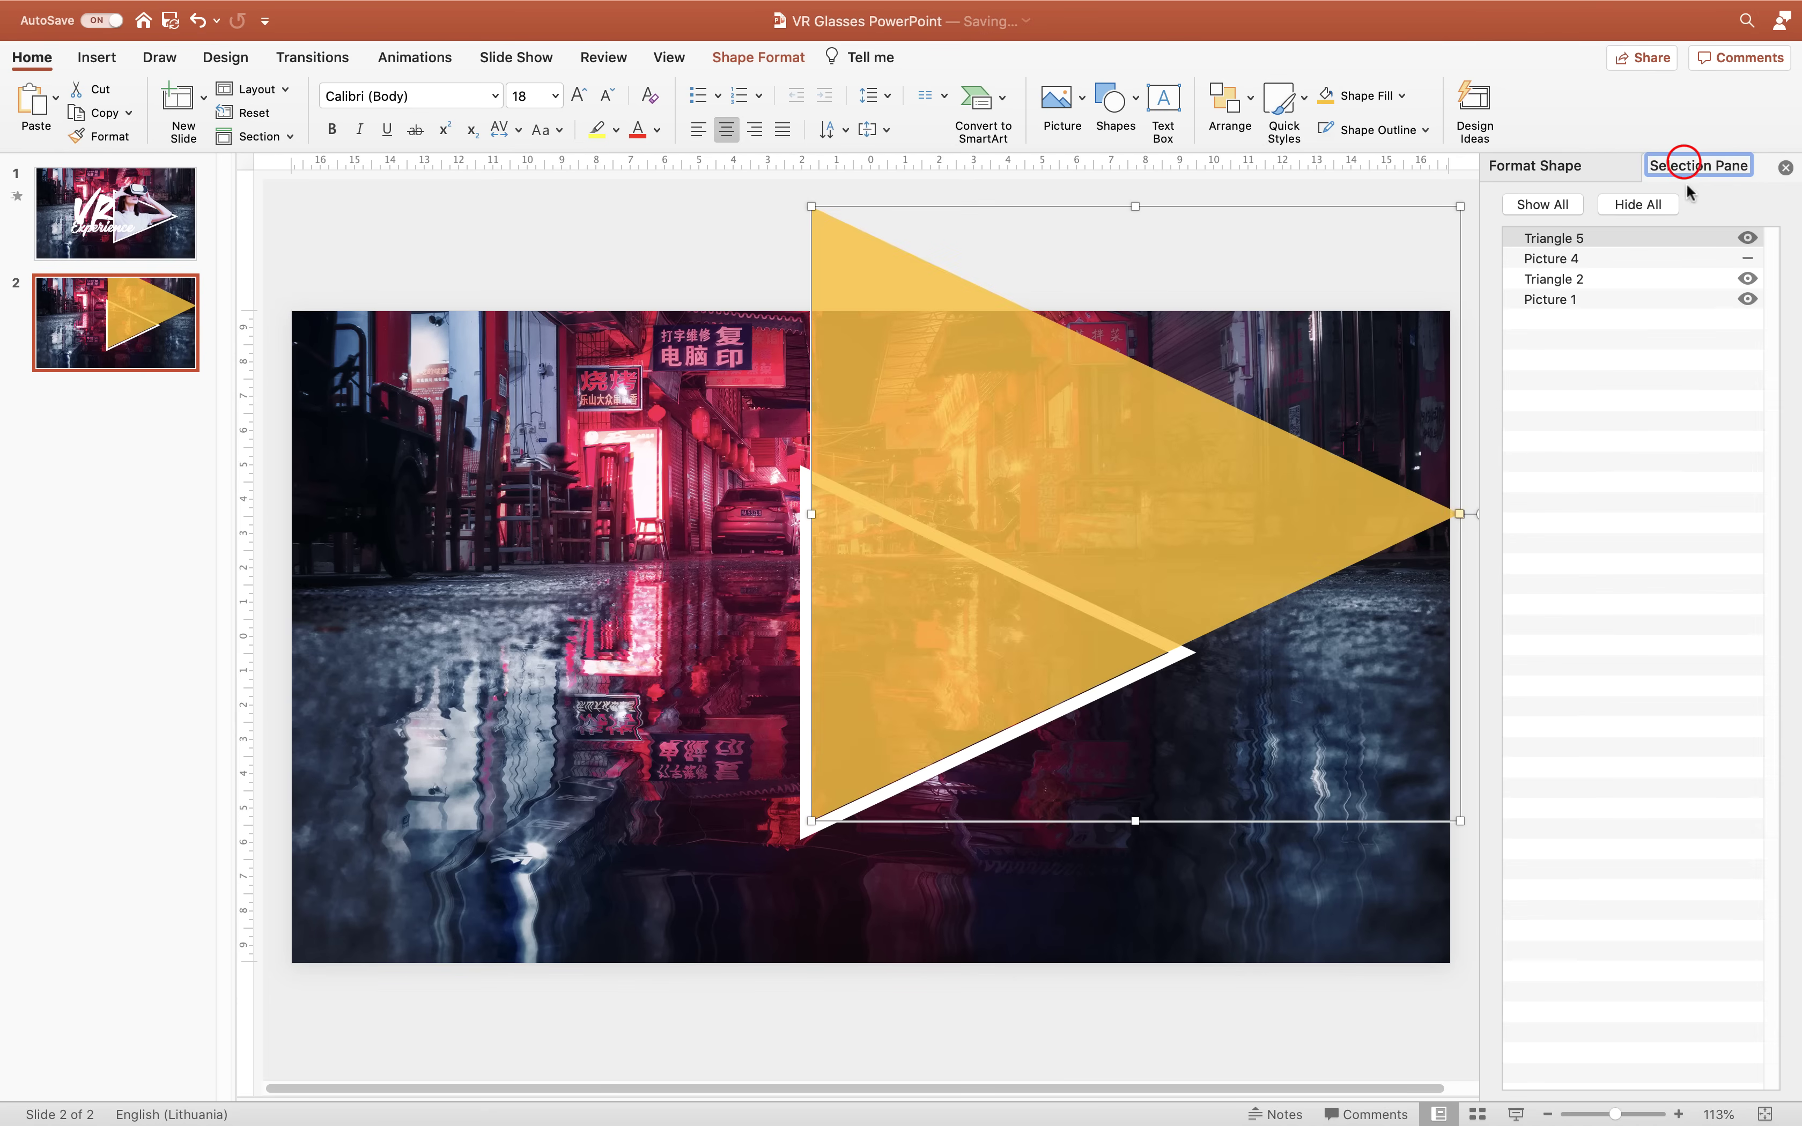
# - Unhide Picture 4 and intersect it with the gold triangle so the photo takes the triangle's shape
pyautogui.click(1747, 261)
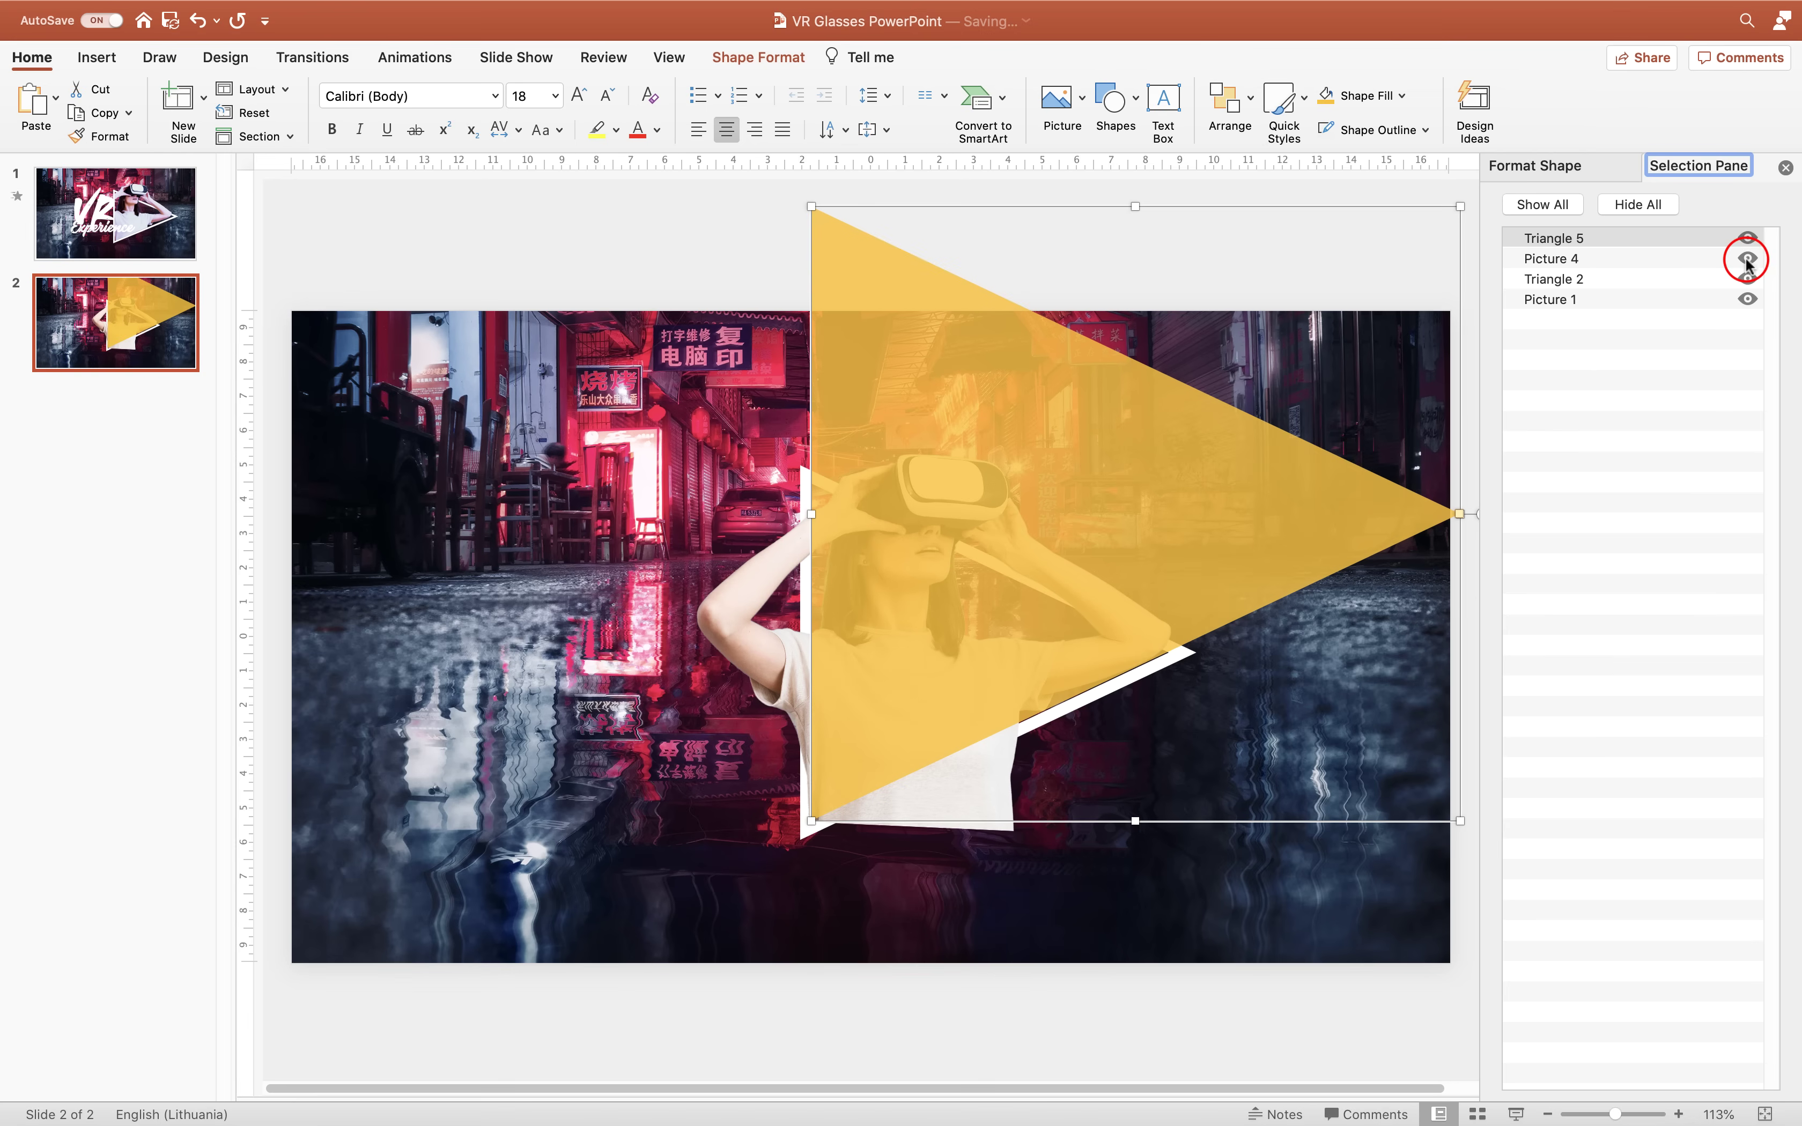
pyautogui.click(698, 209)
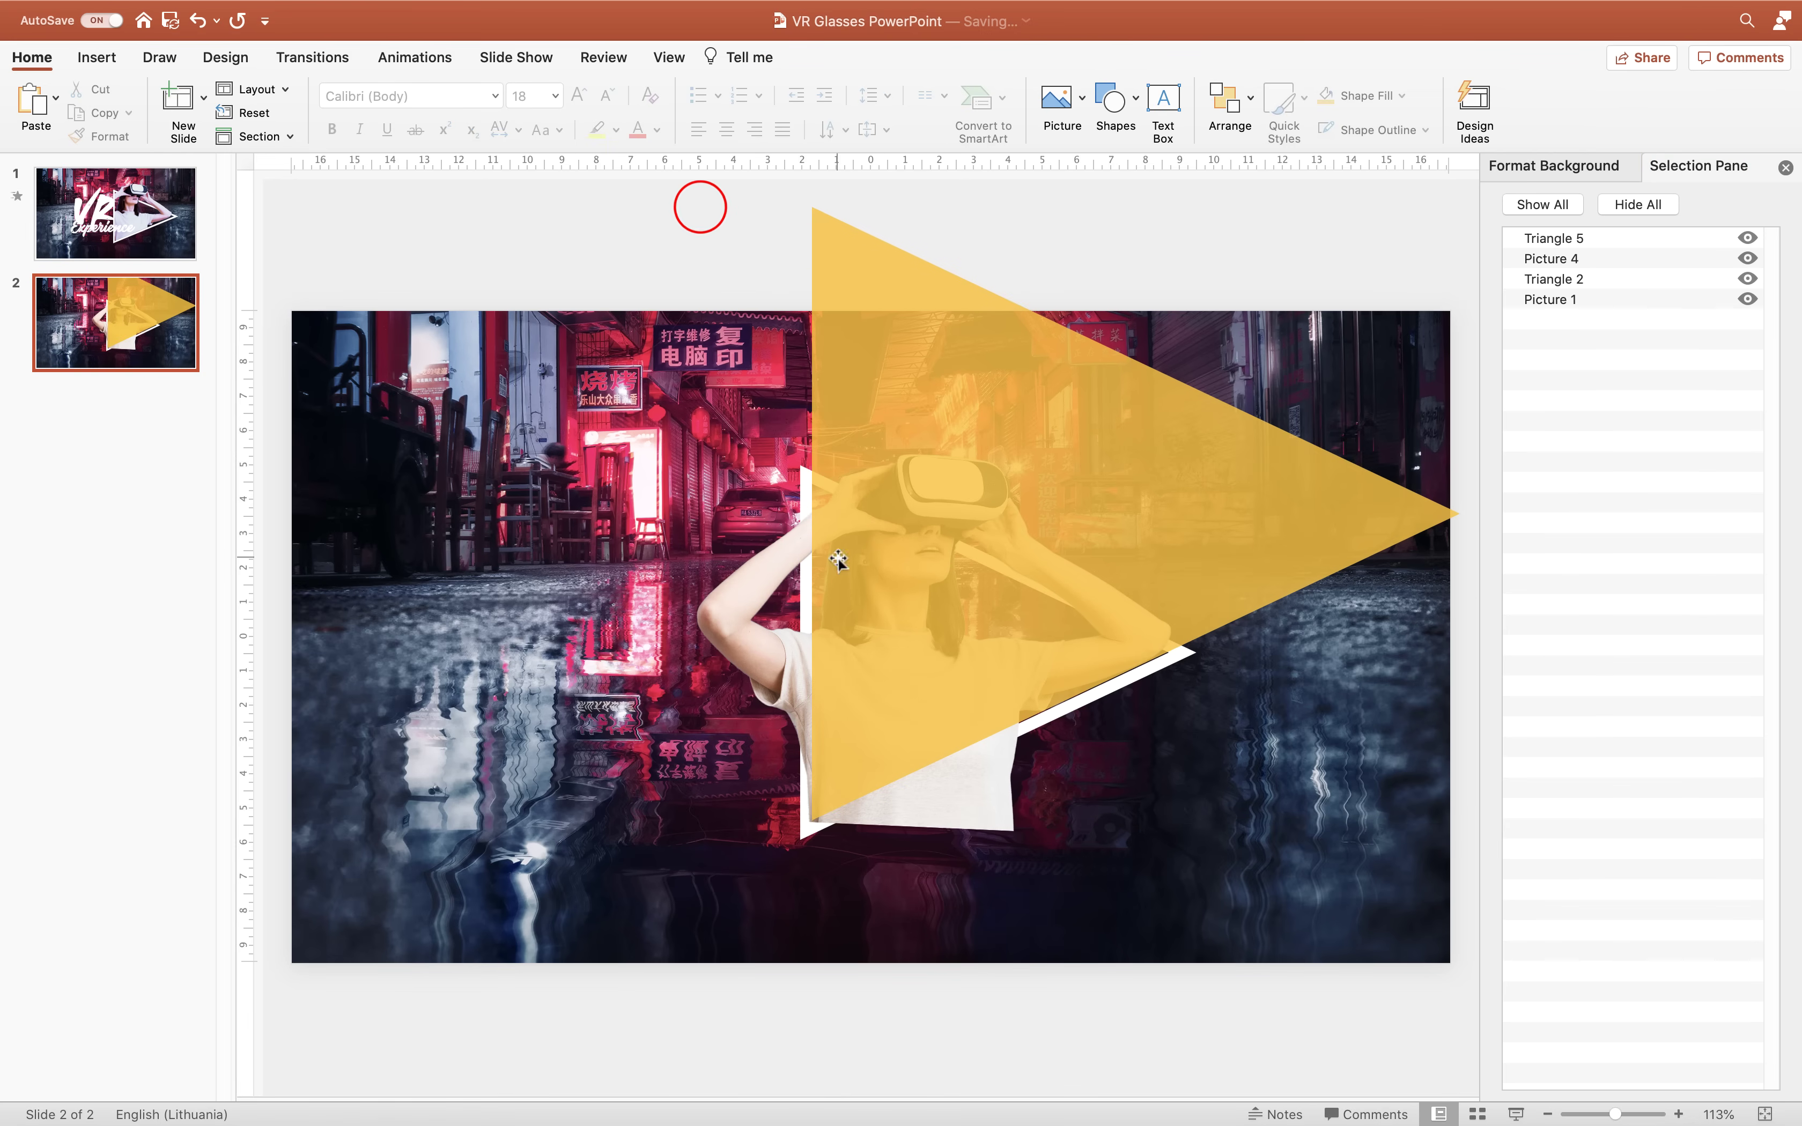
pyautogui.click(733, 602)
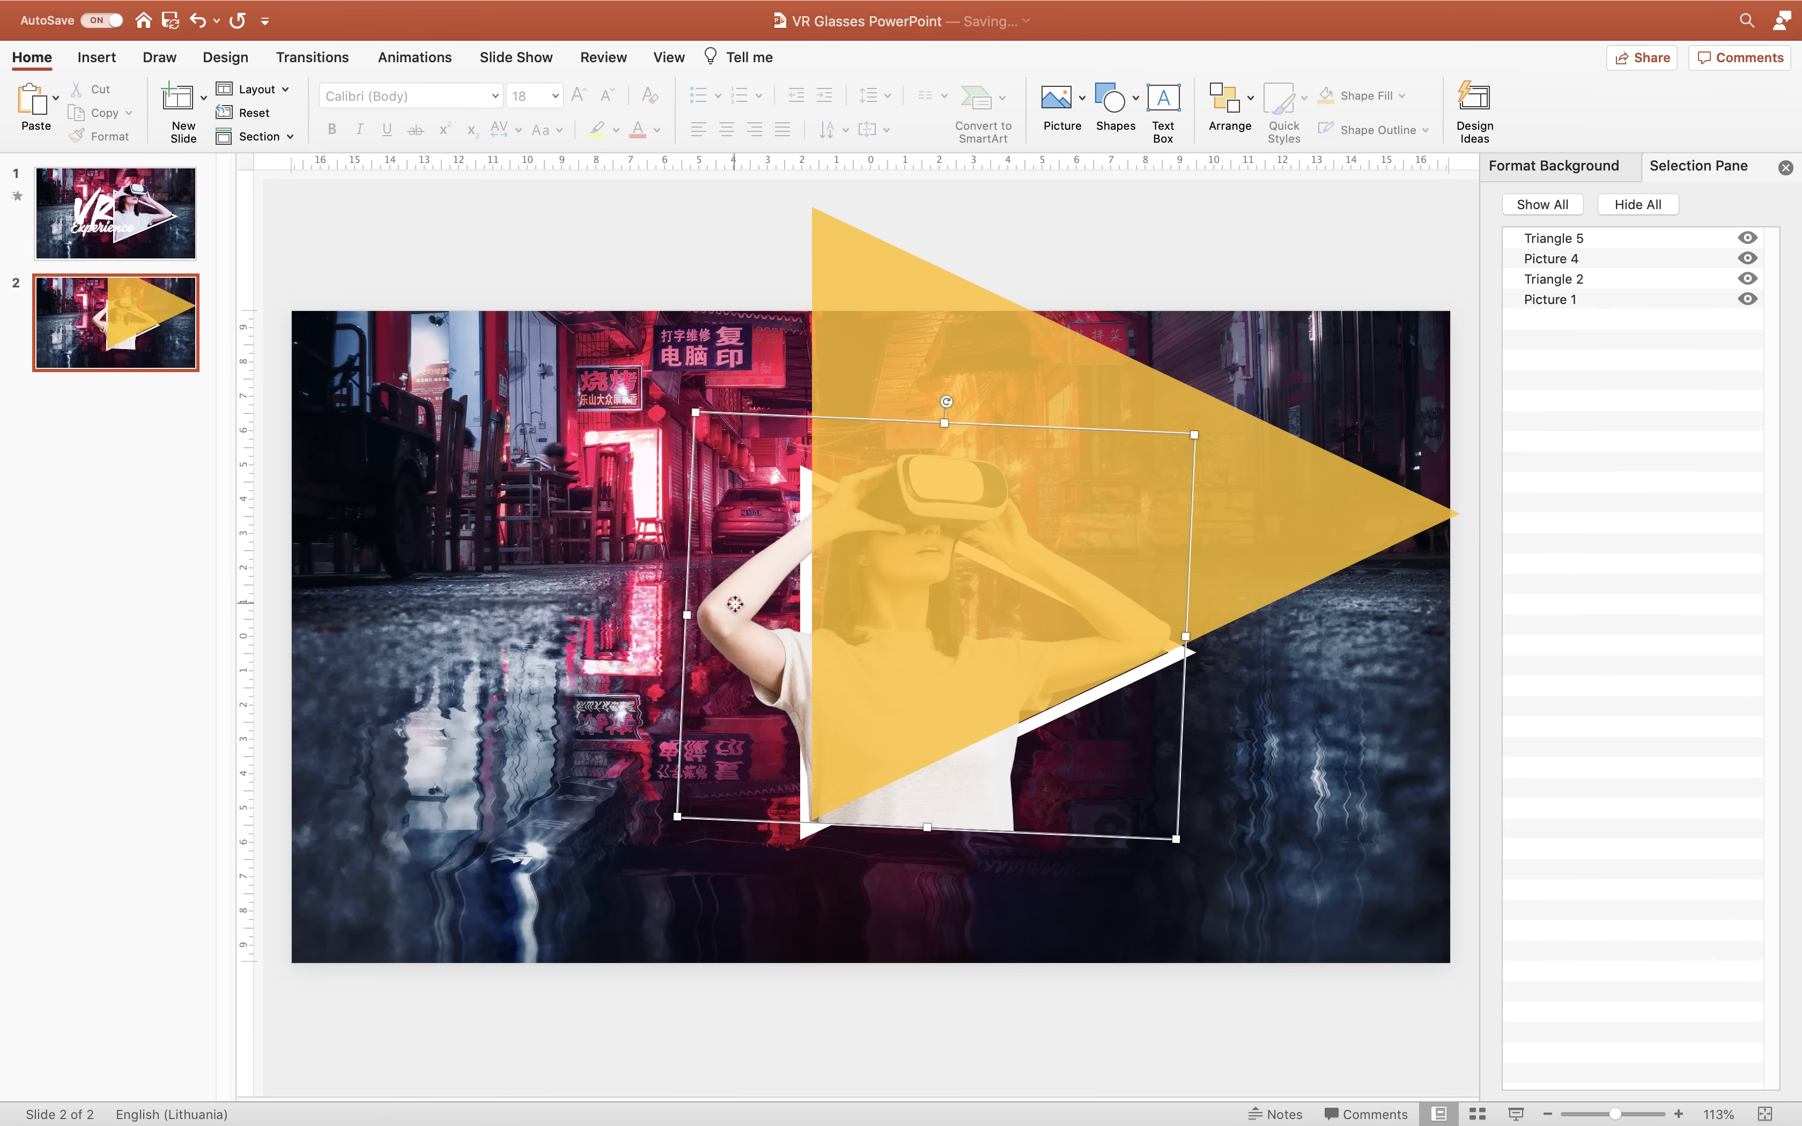
pyautogui.keyDown('shift'); pyautogui.click(890, 333); pyautogui.keyUp('shift')
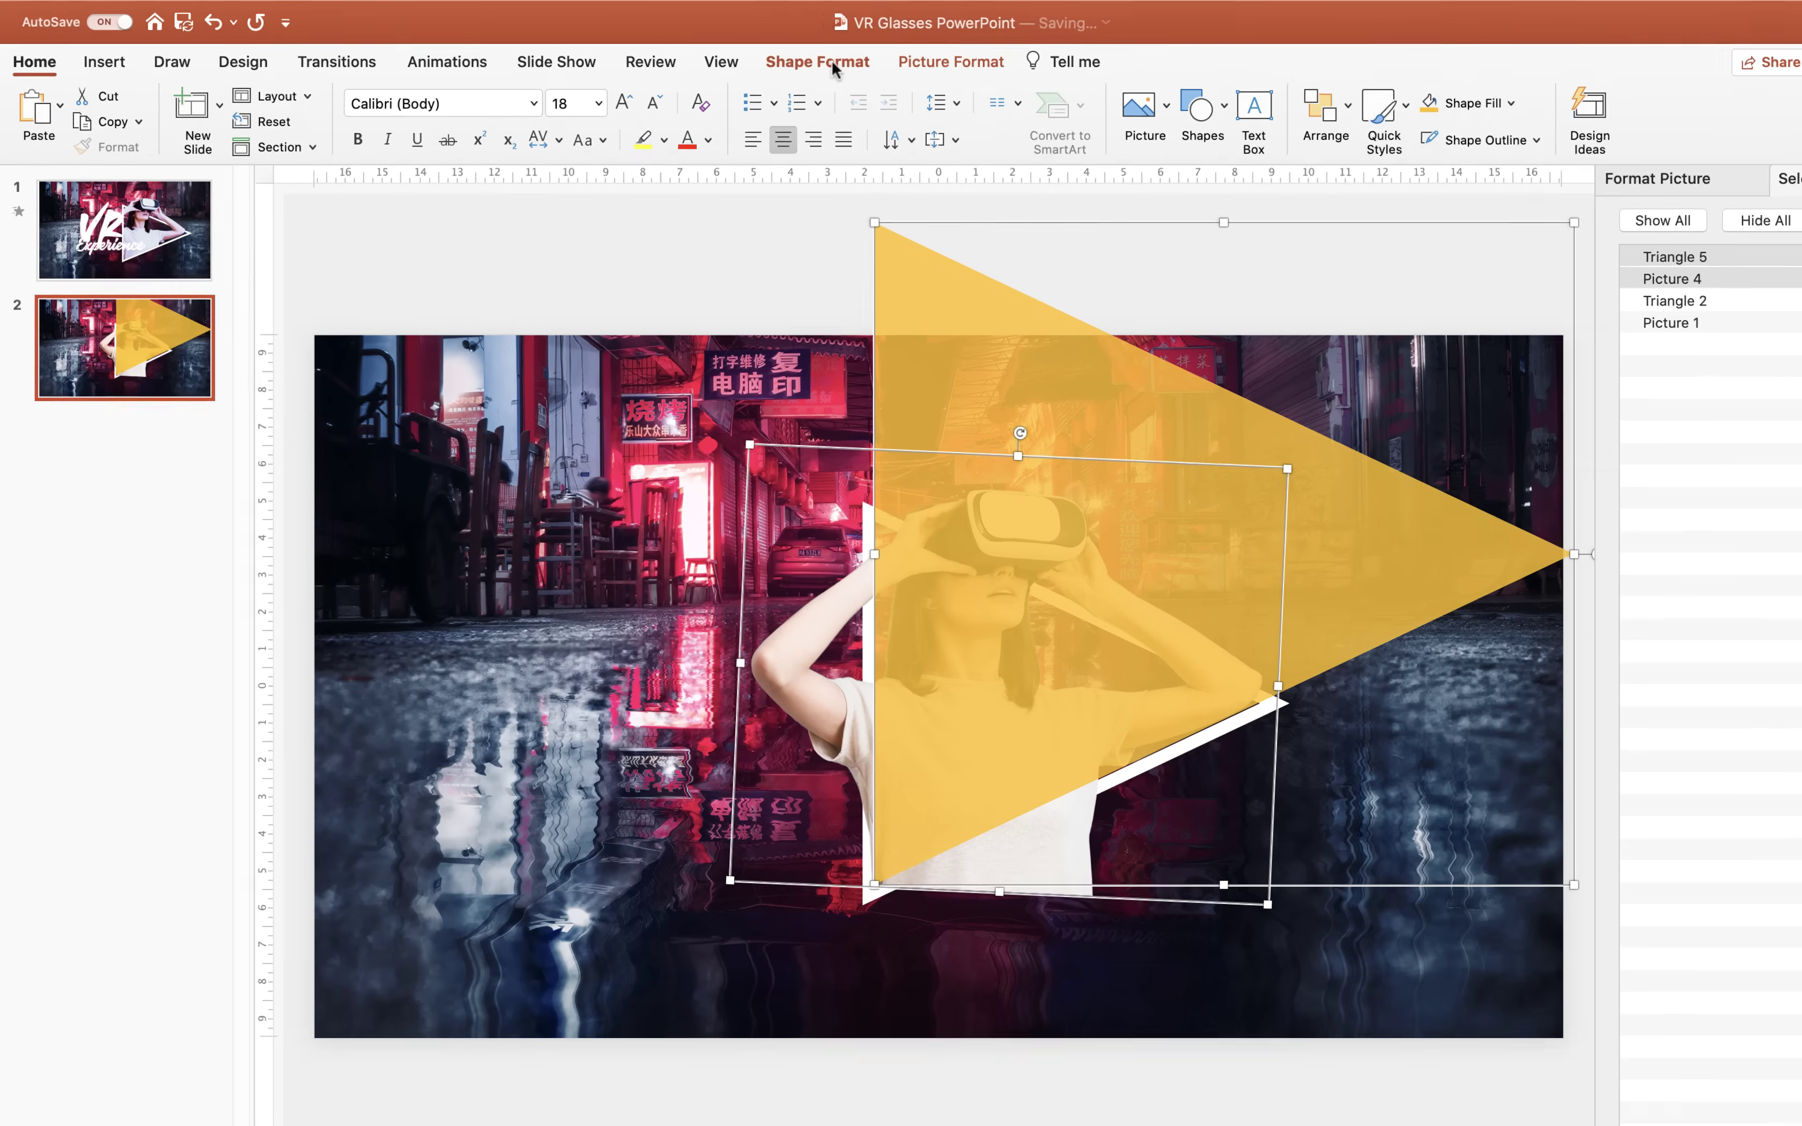
pyautogui.click(767, 57)
pyautogui.click(332, 129)
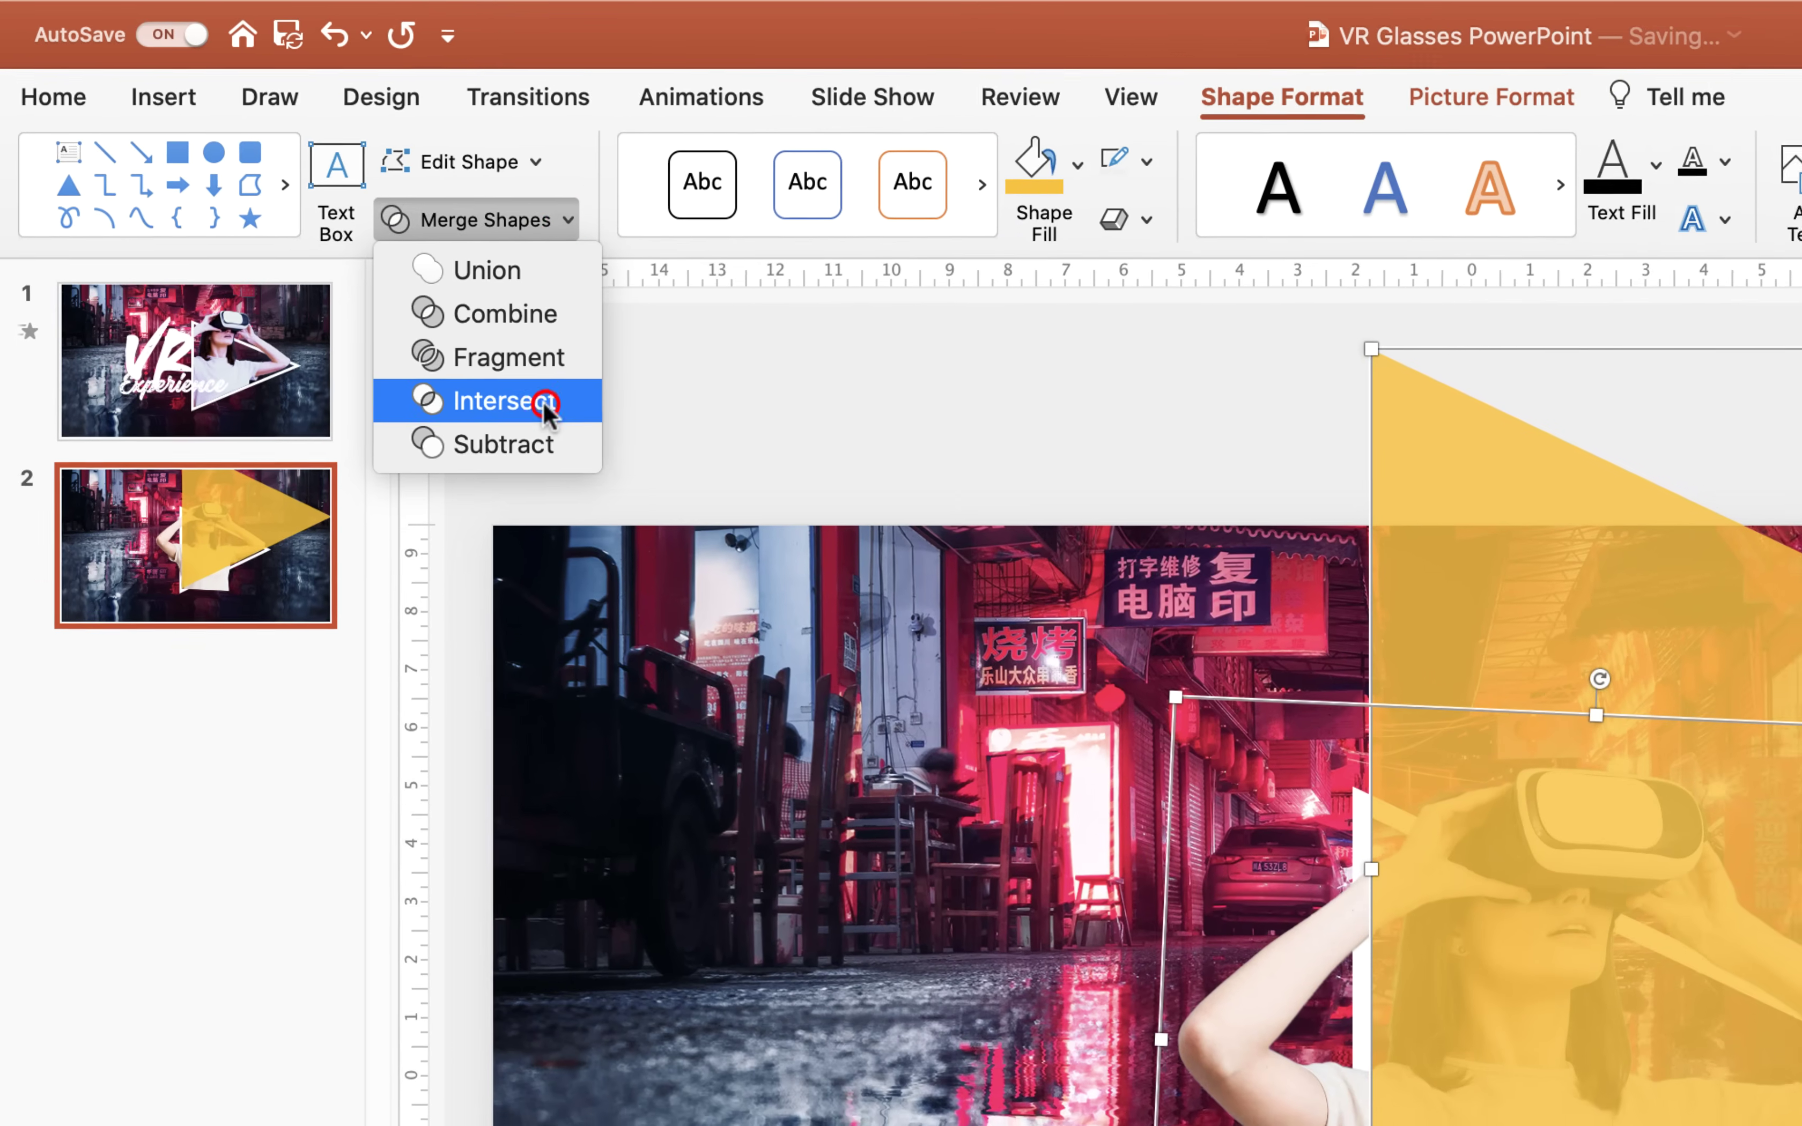
pyautogui.click(554, 406)
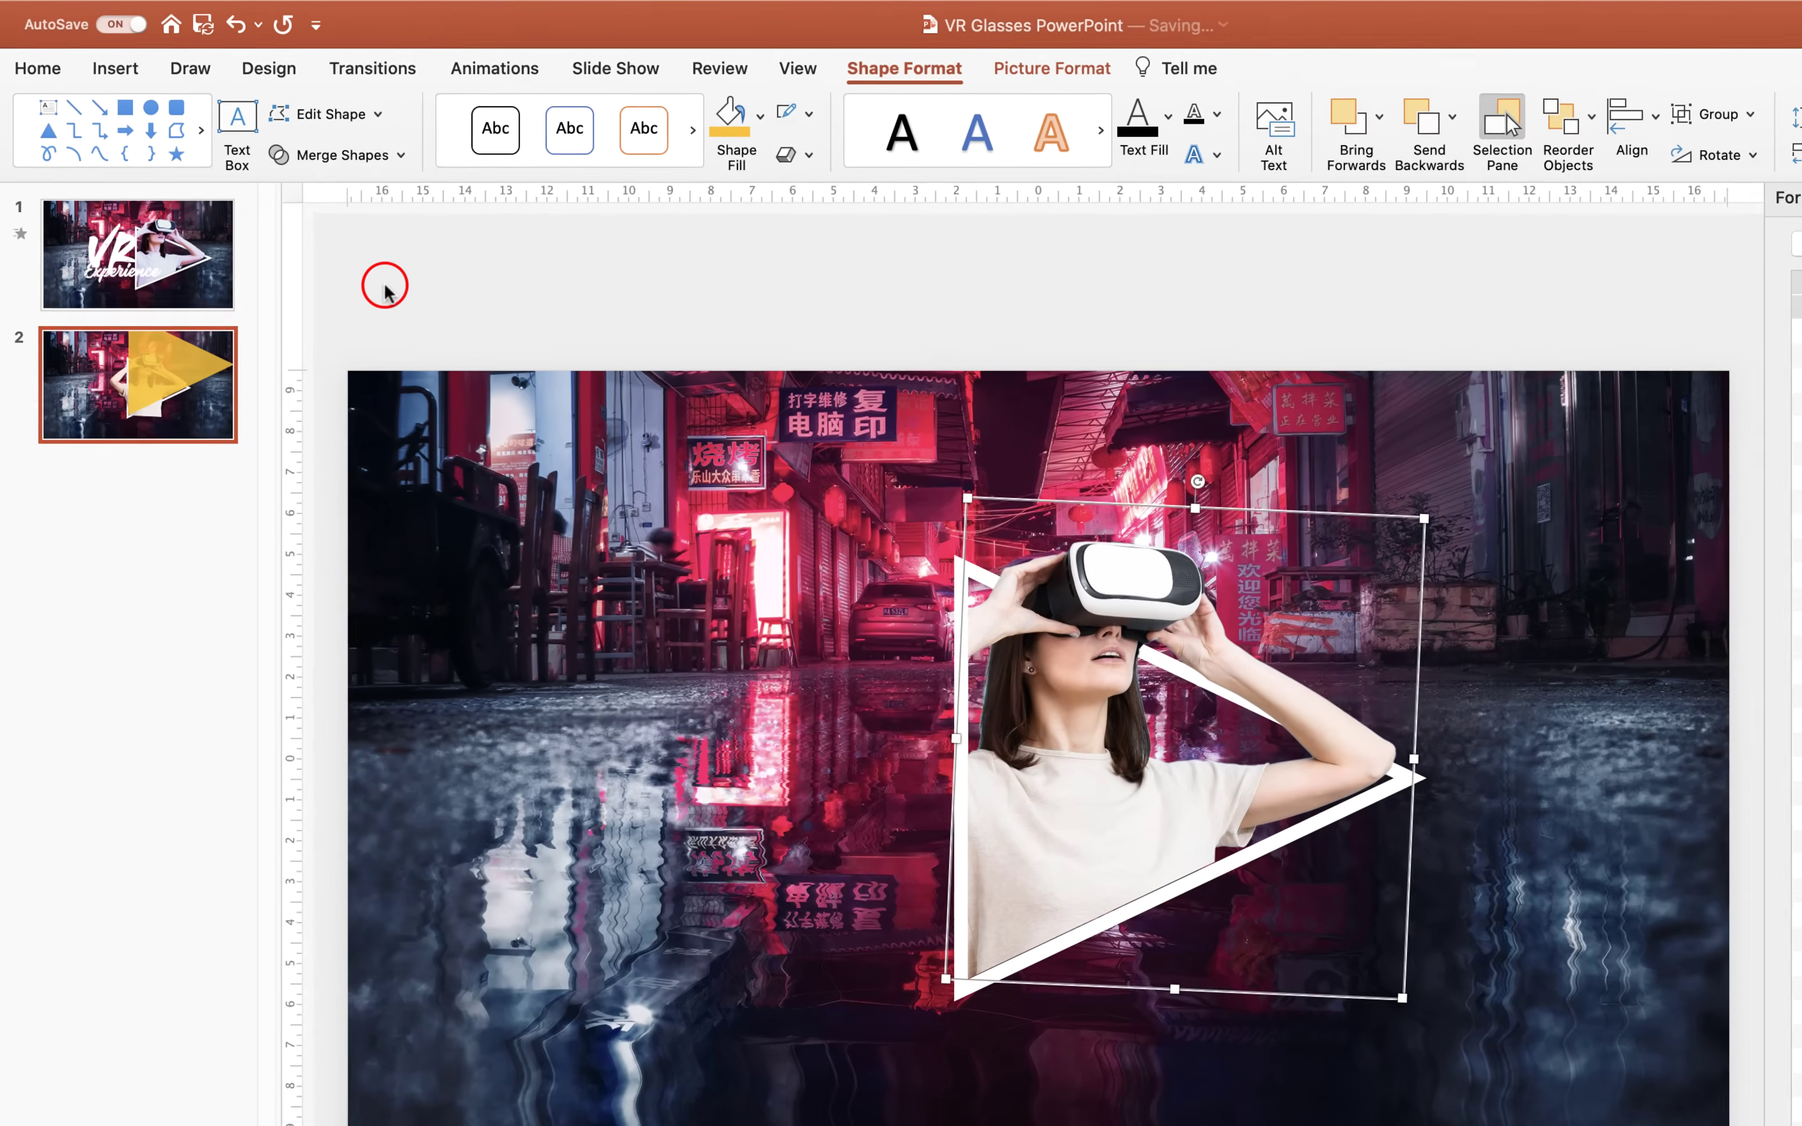
pyautogui.click(716, 282)
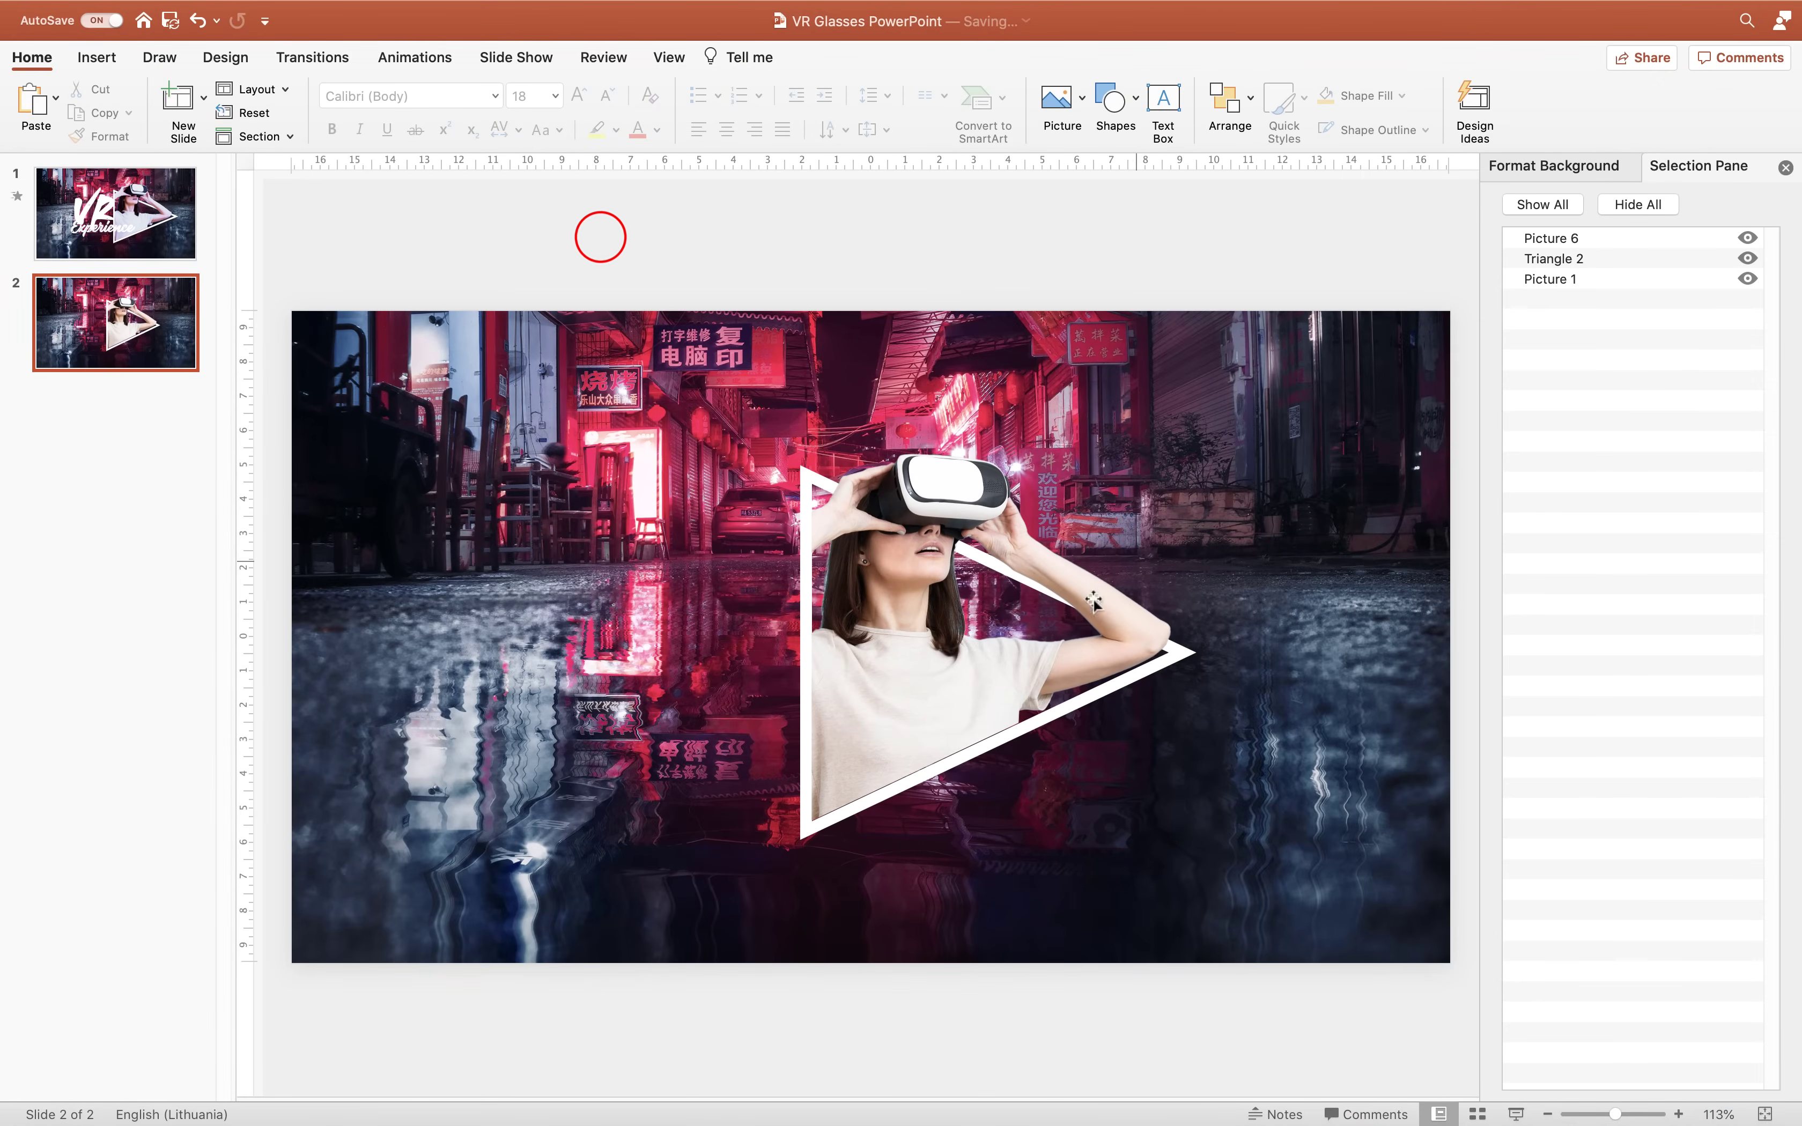
pyautogui.click(1785, 167)
# - Compare with slide 1, then select the photo and white triangle together and move them slightly right
pyautogui.click(1787, 165)
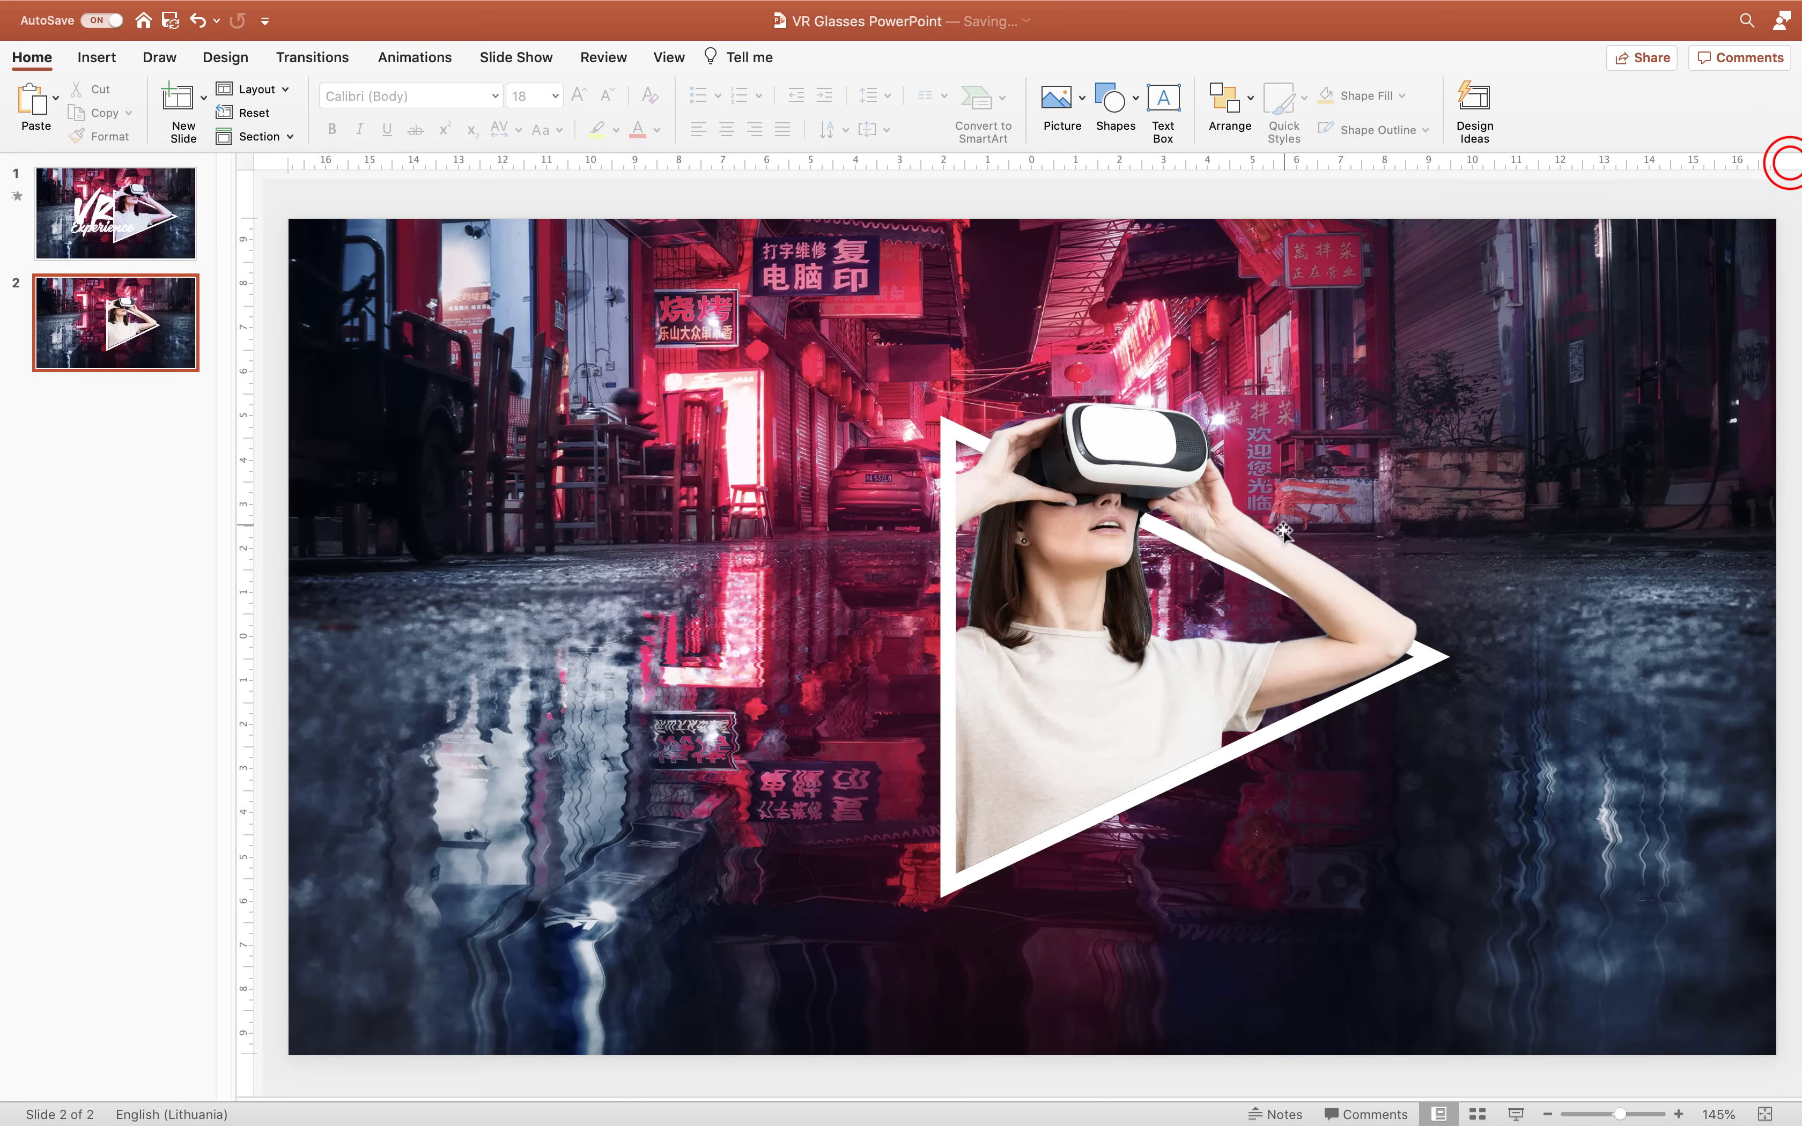
pyautogui.scroll(5, 1178, 555)
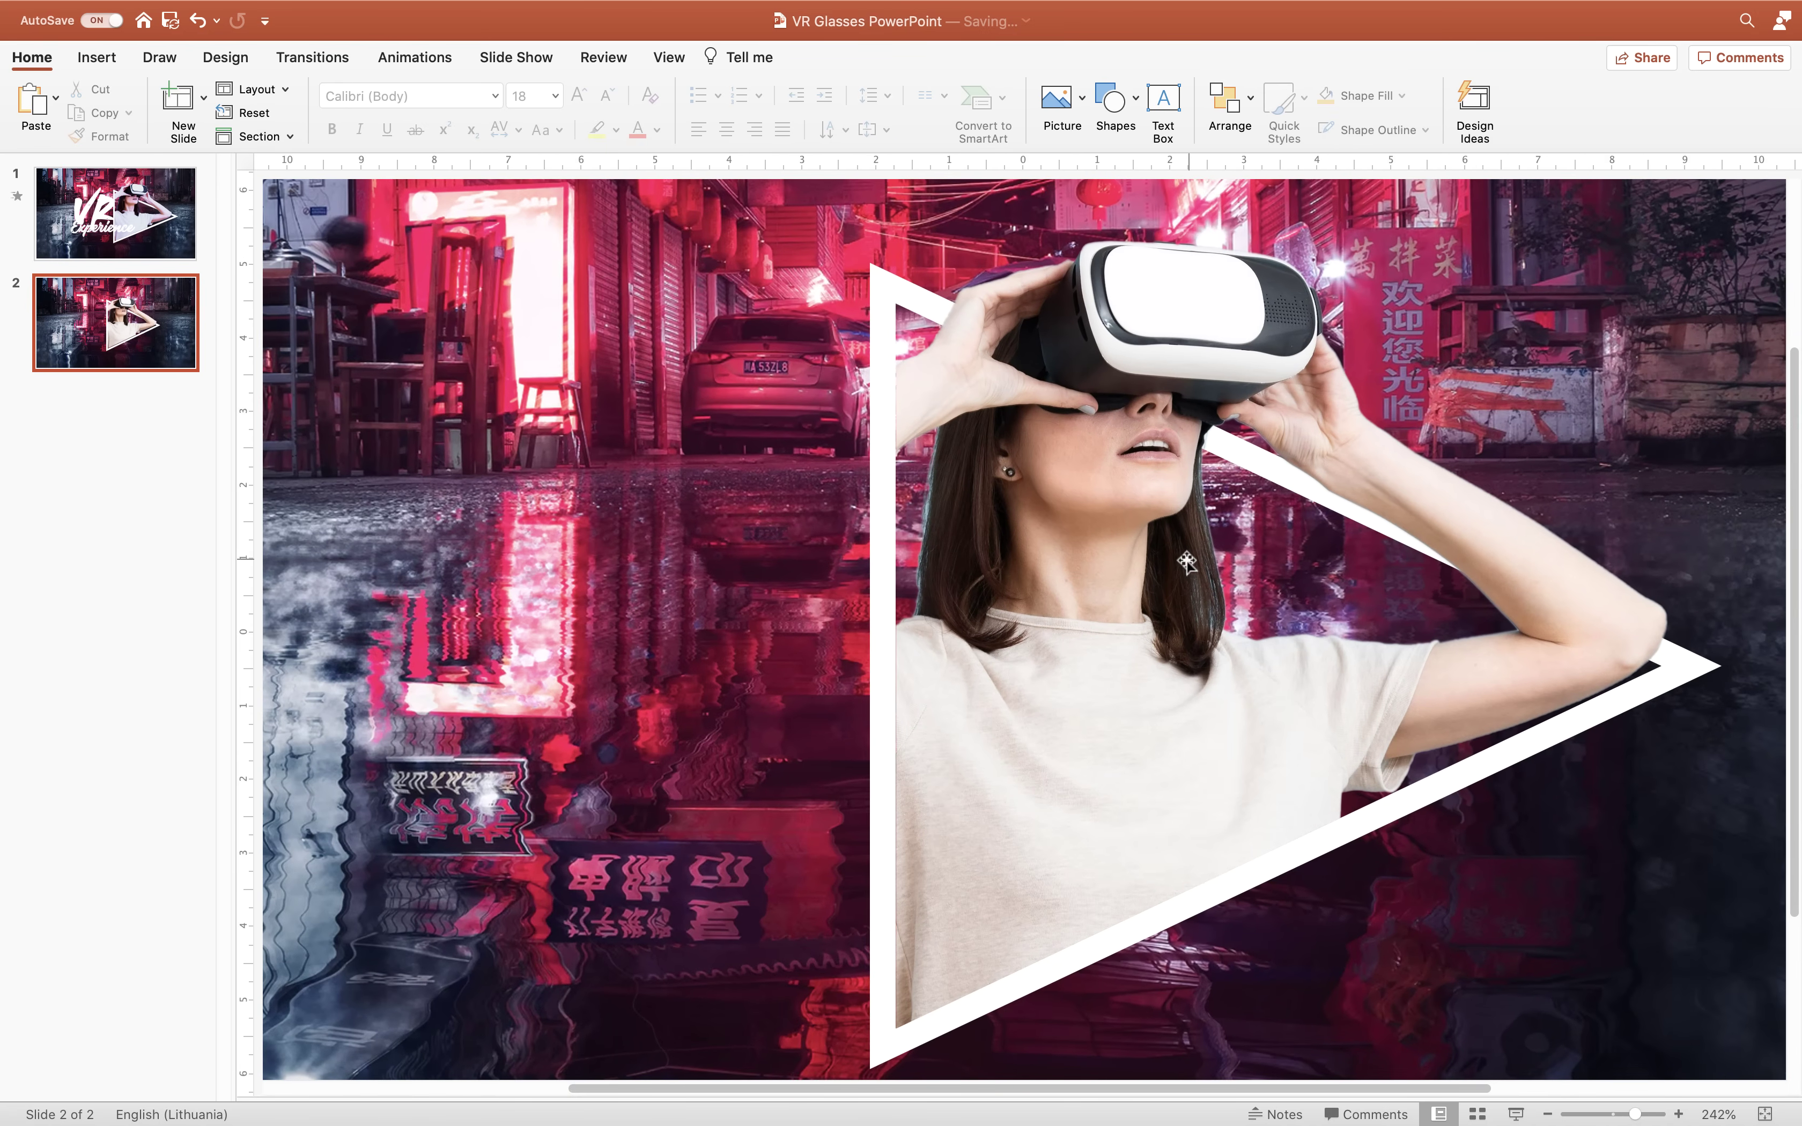
pyautogui.click(1080, 533)
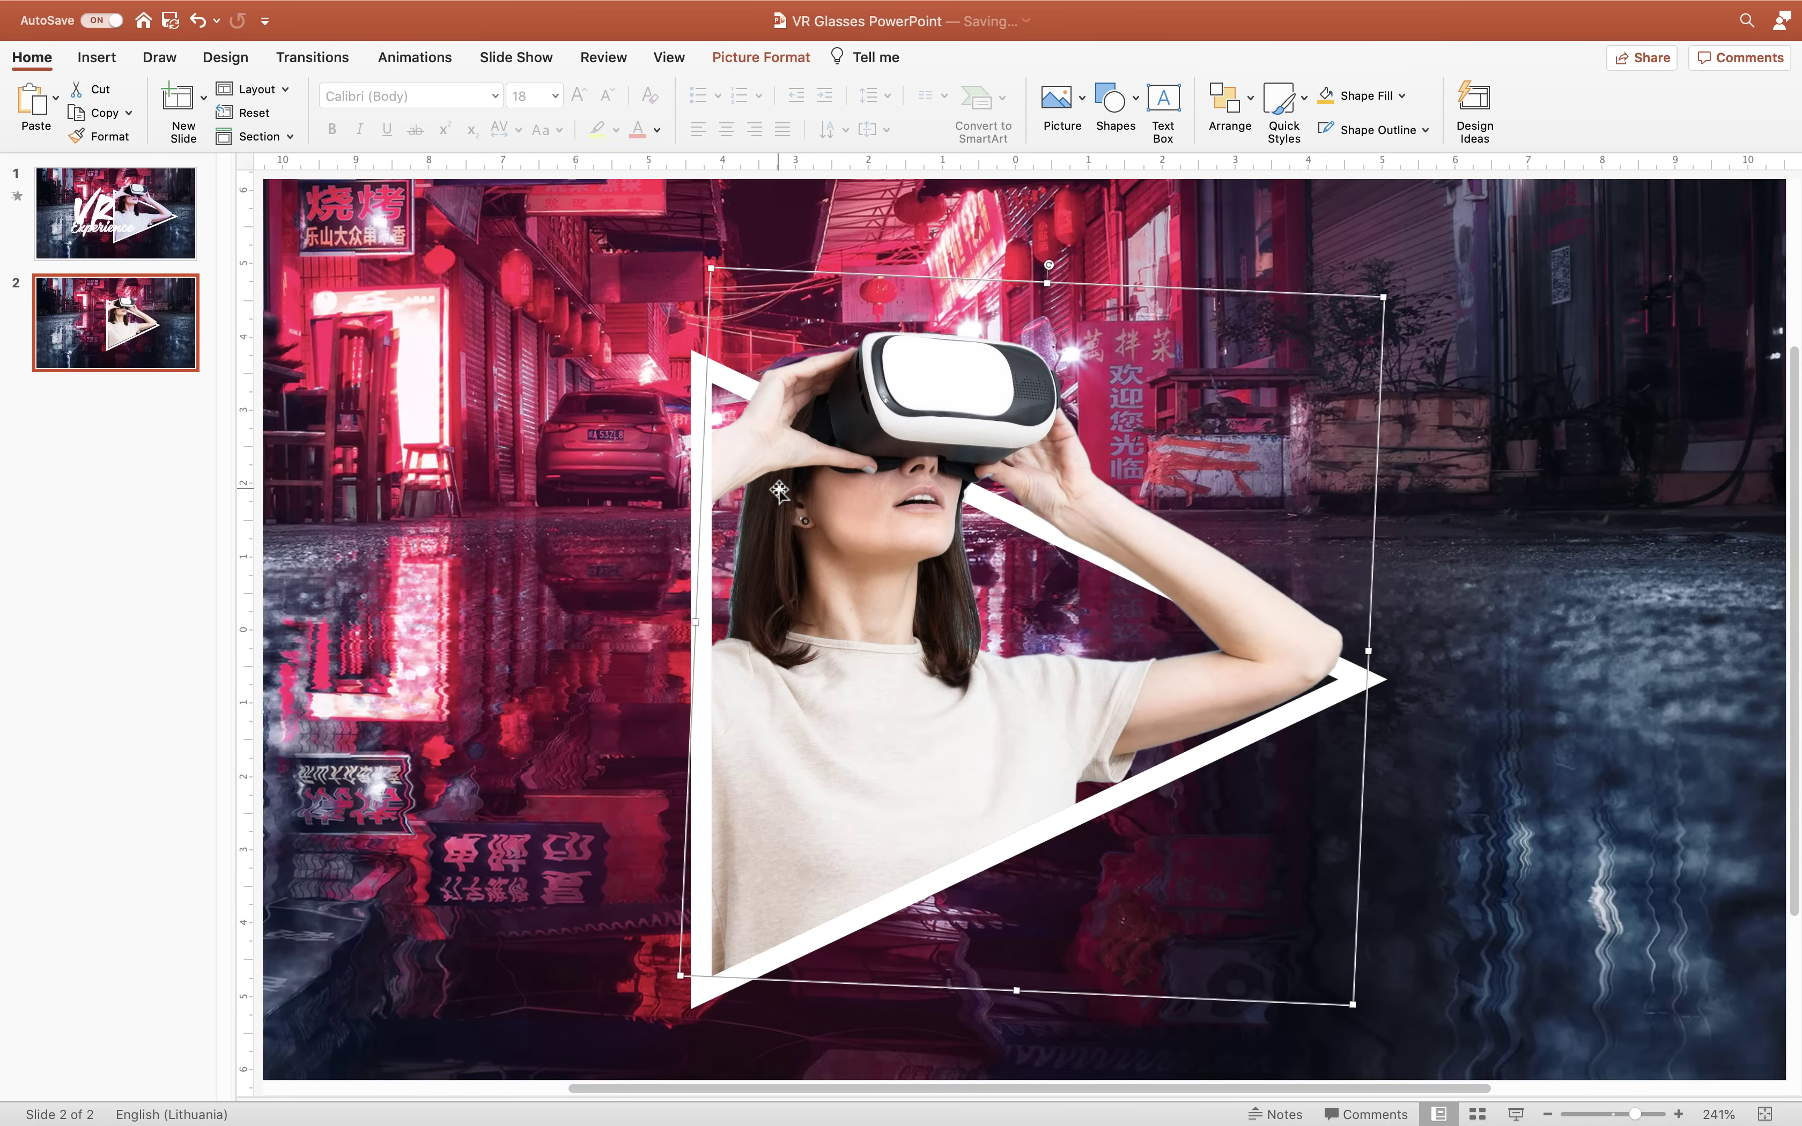
pyautogui.scroll(-5, 779, 492)
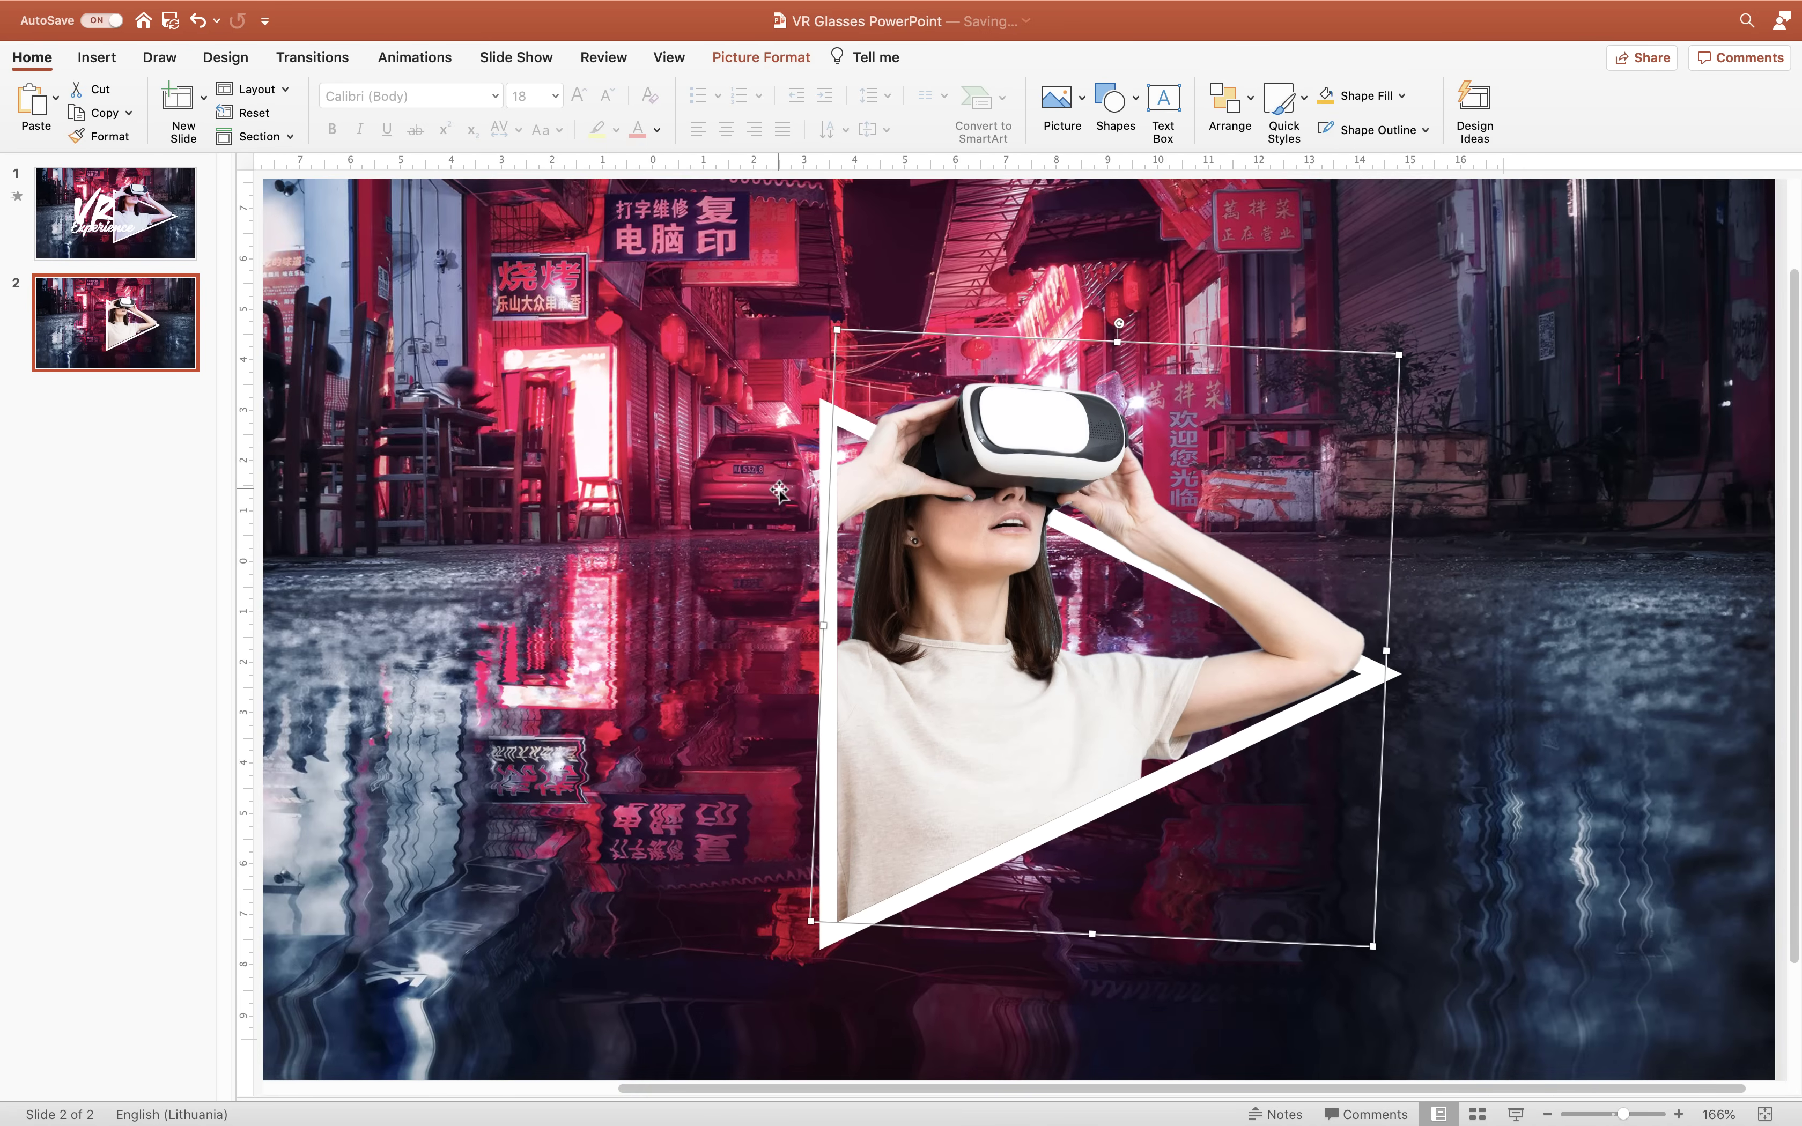
pyautogui.click(834, 203)
pyautogui.click(179, 211)
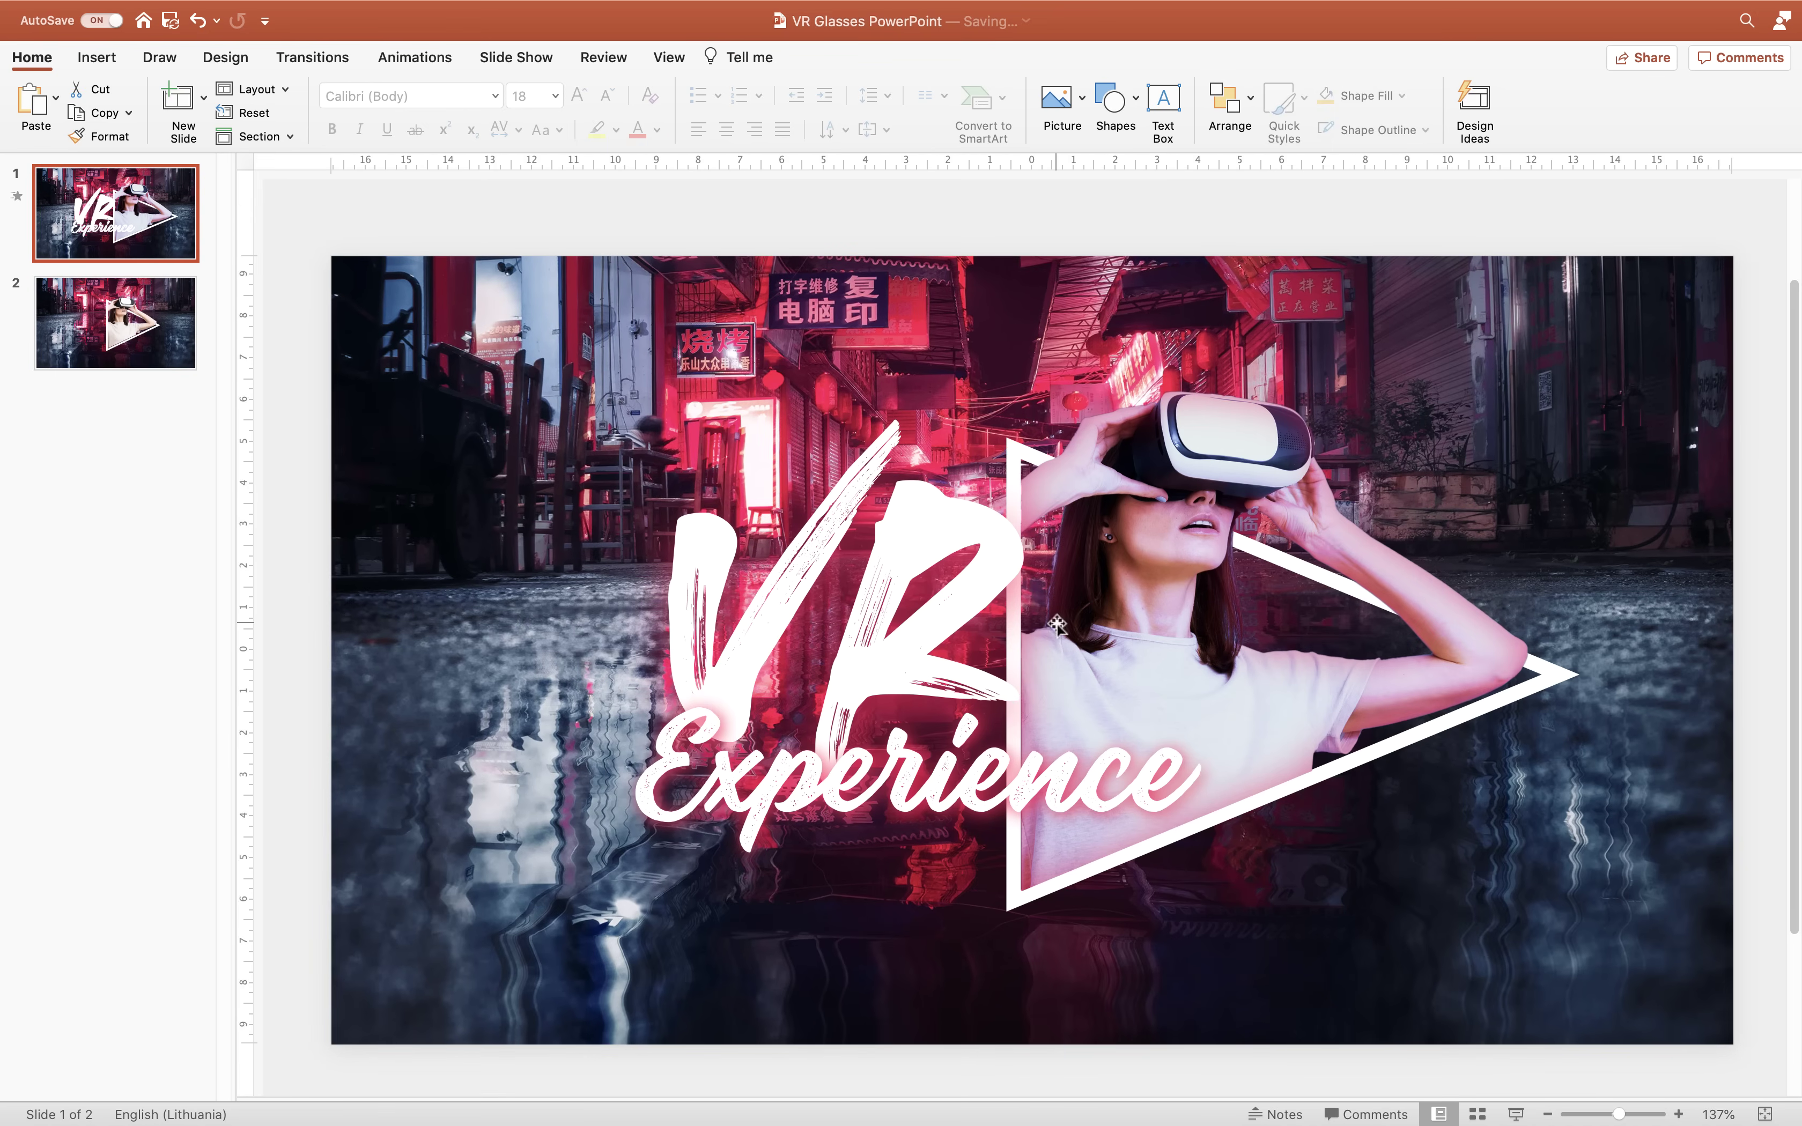
pyautogui.click(160, 326)
pyautogui.moveTo(873, 215); pyautogui.dragTo(1618, 986)
pyautogui.moveTo(1081, 735); pyautogui.dragTo(1137, 732)
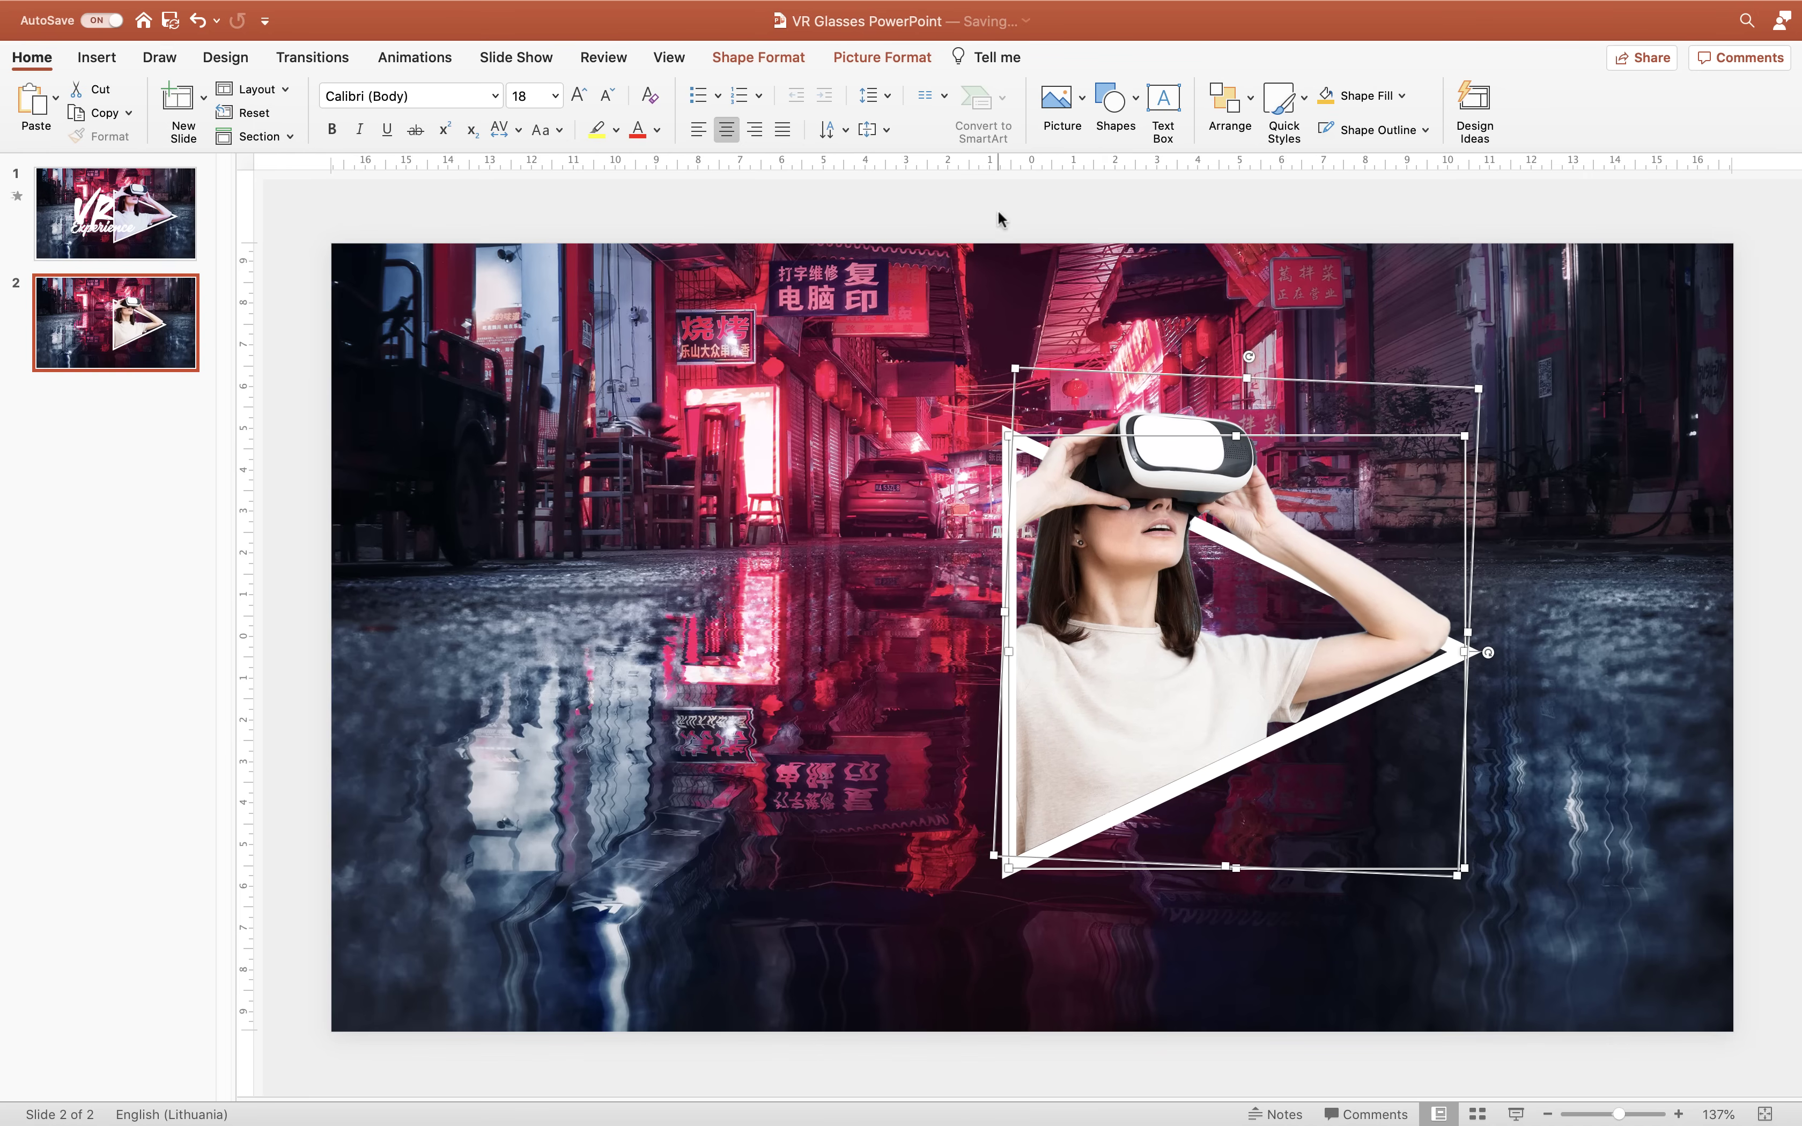
pyautogui.click(1002, 200)
# - Set the VR photo's brightness to -10% and contrast to 20% in Format Picture
pyautogui.click(1135, 450)
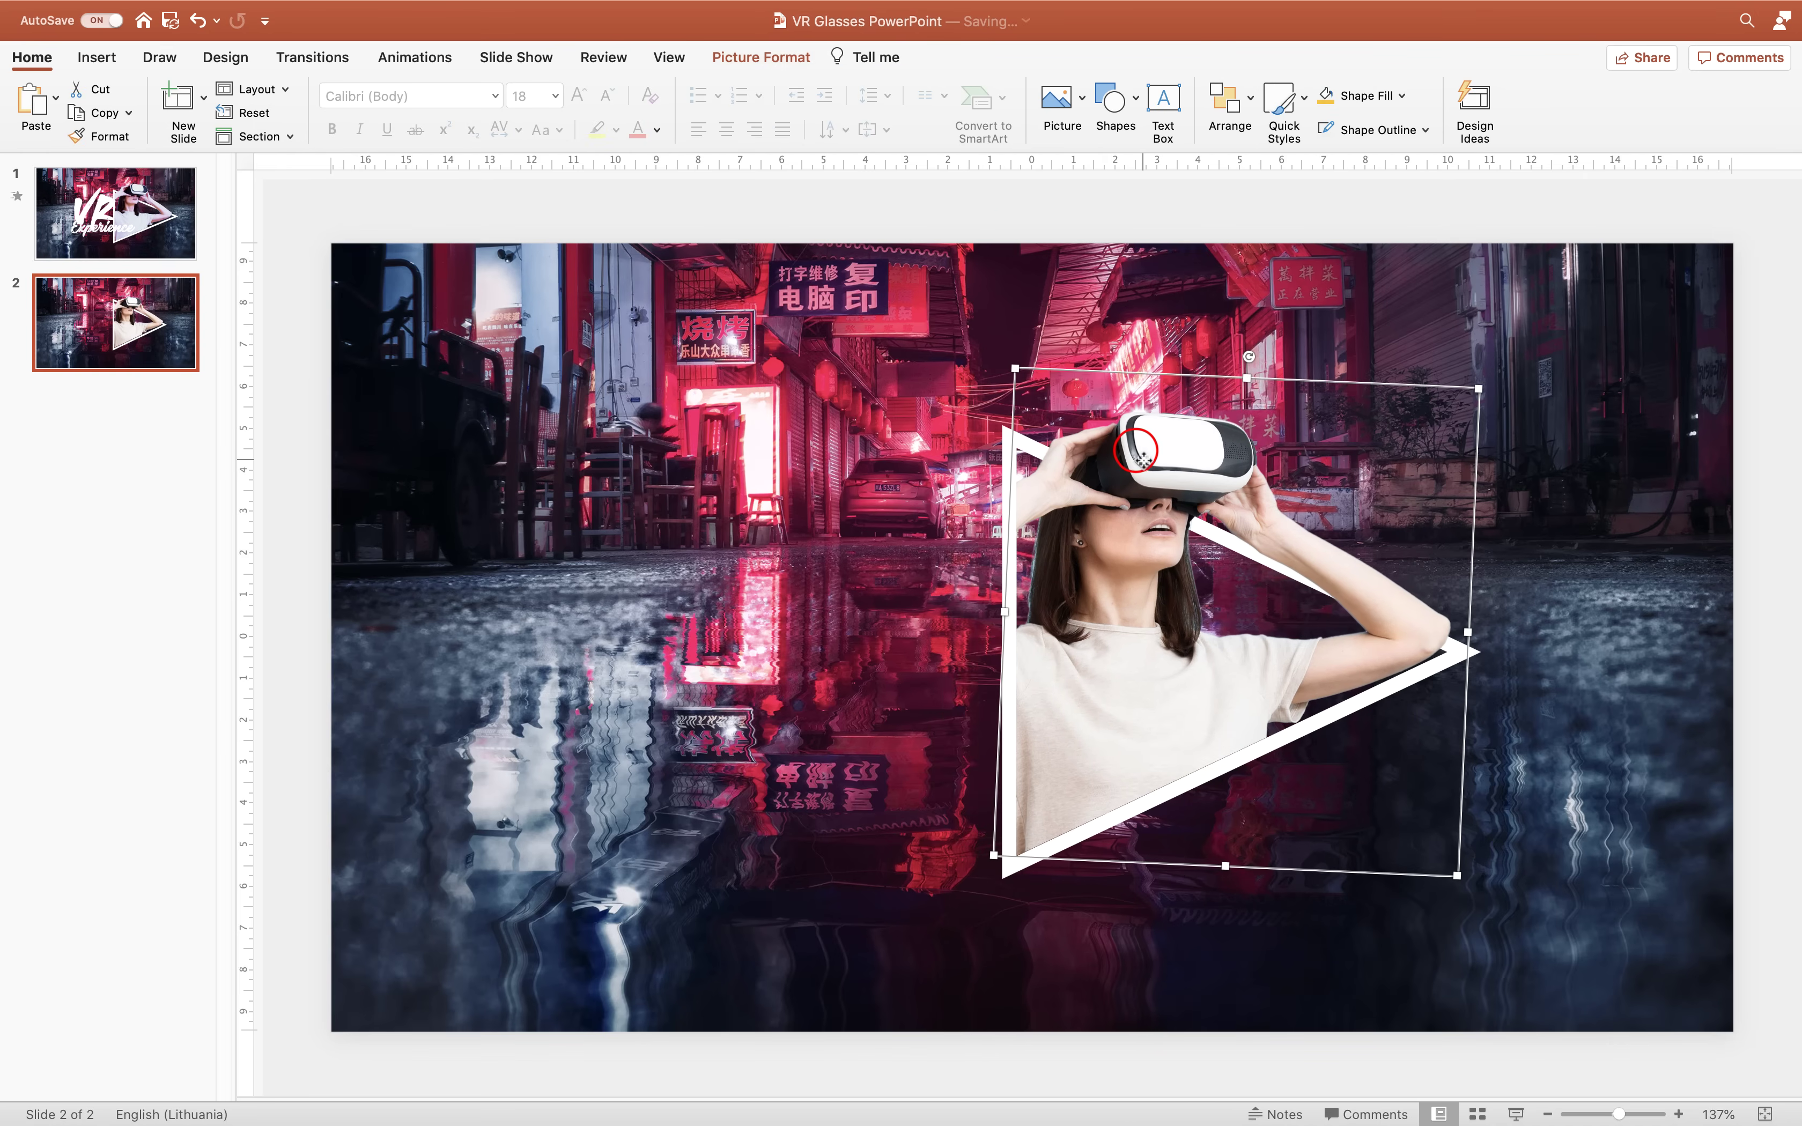
pyautogui.rightClick(1135, 450)
pyautogui.click(1234, 833)
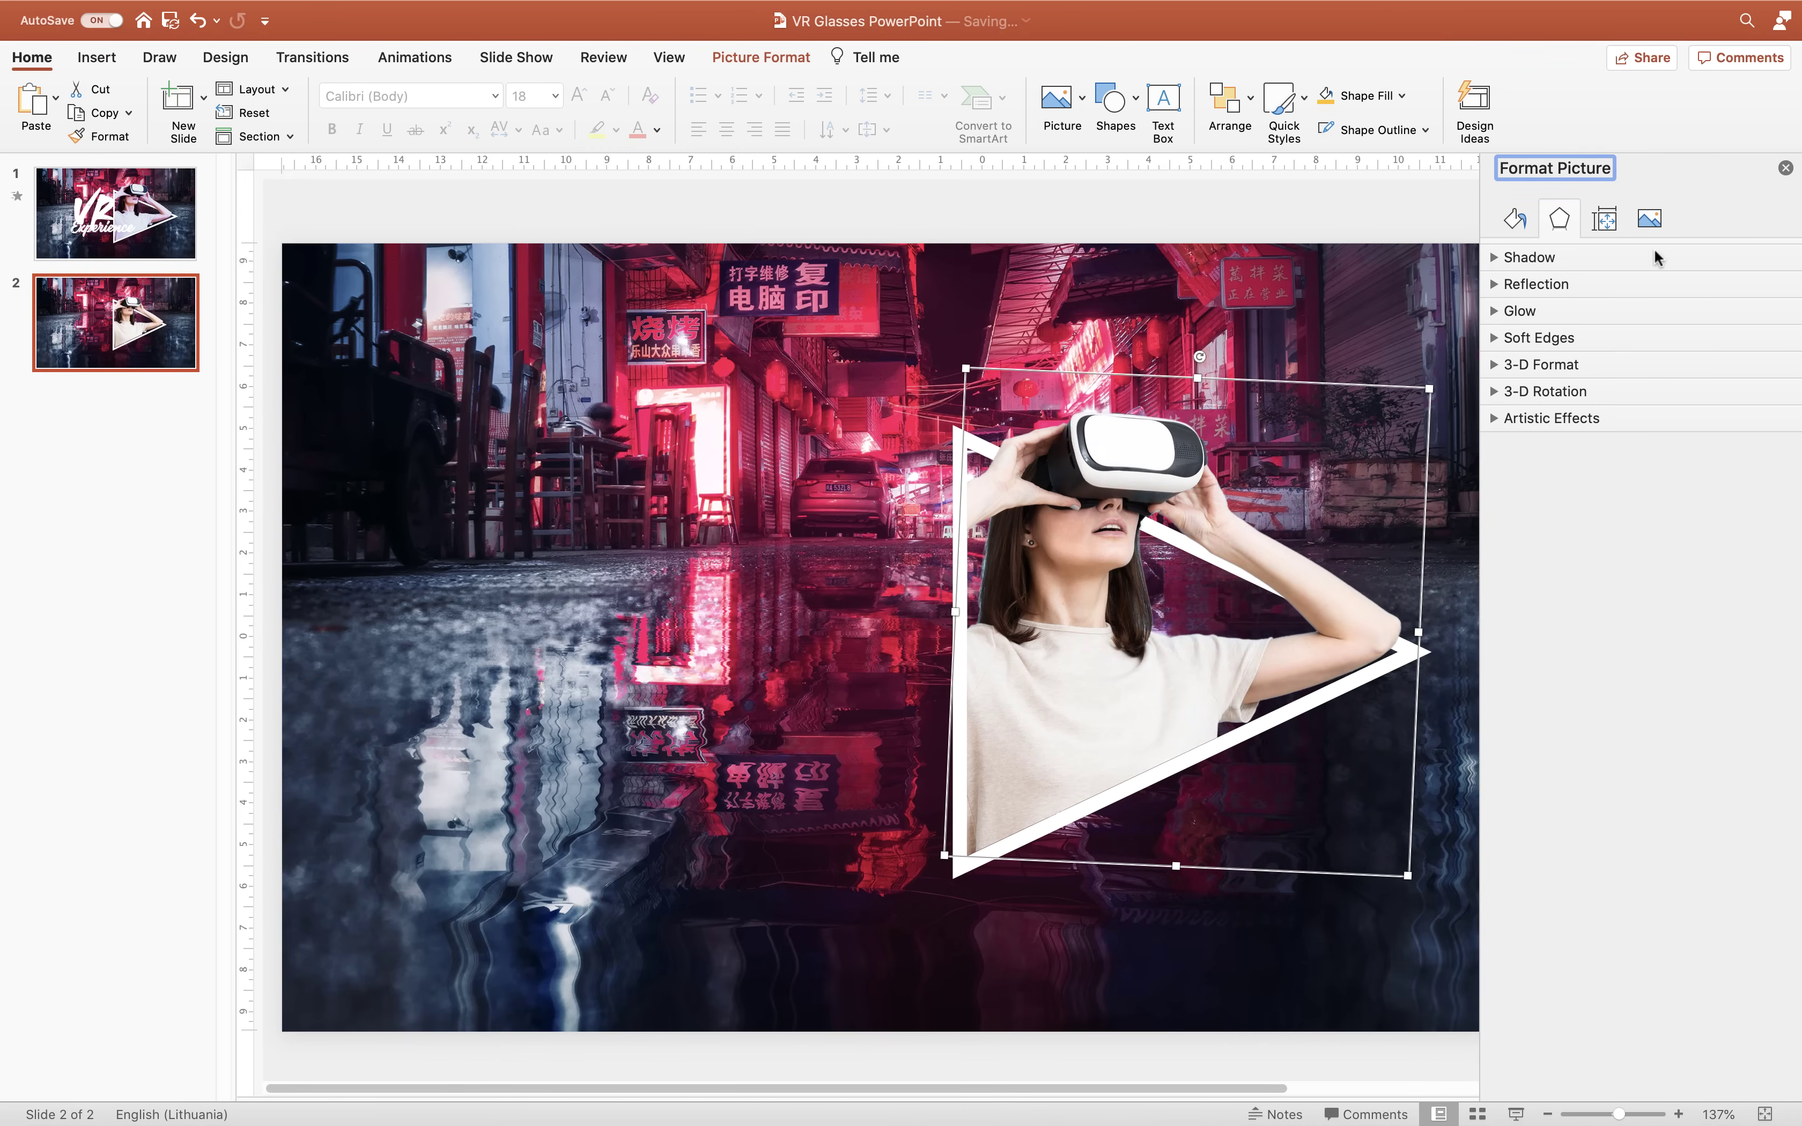
pyautogui.click(1649, 219)
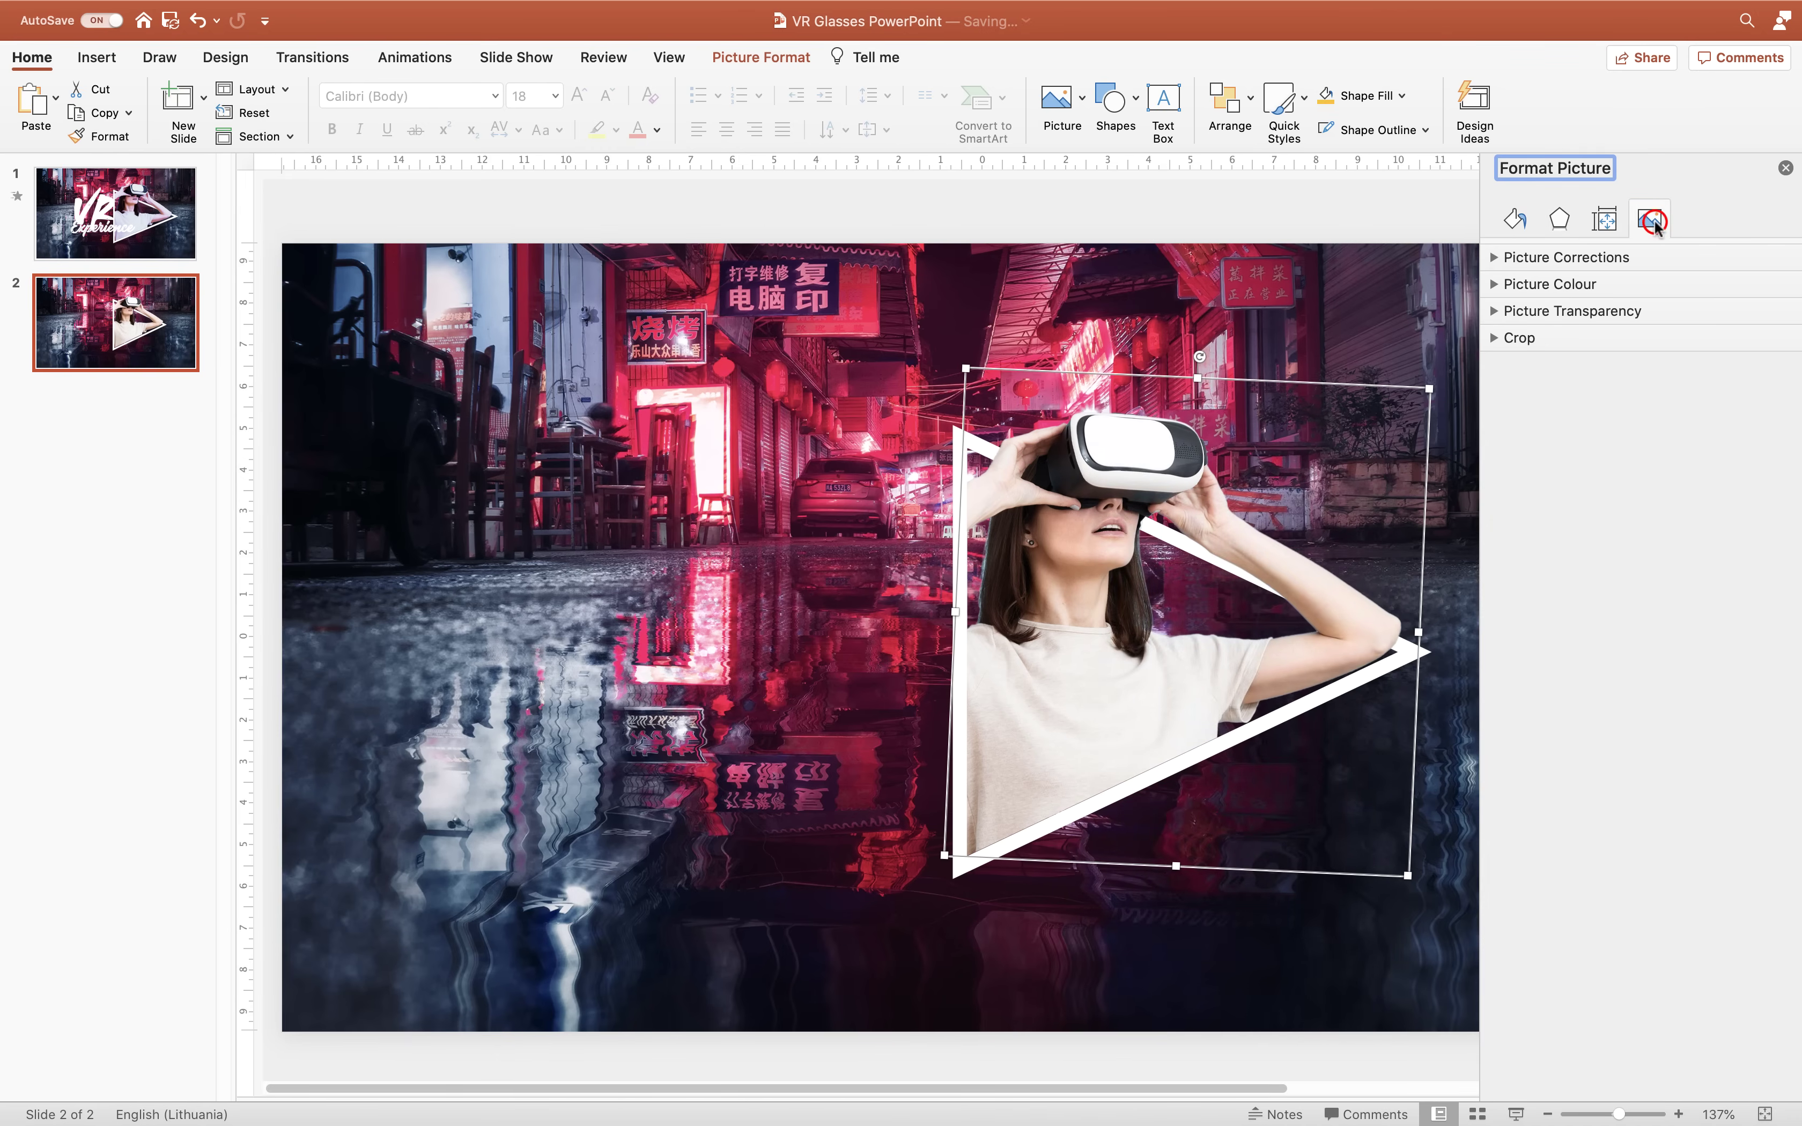
pyautogui.click(1495, 258)
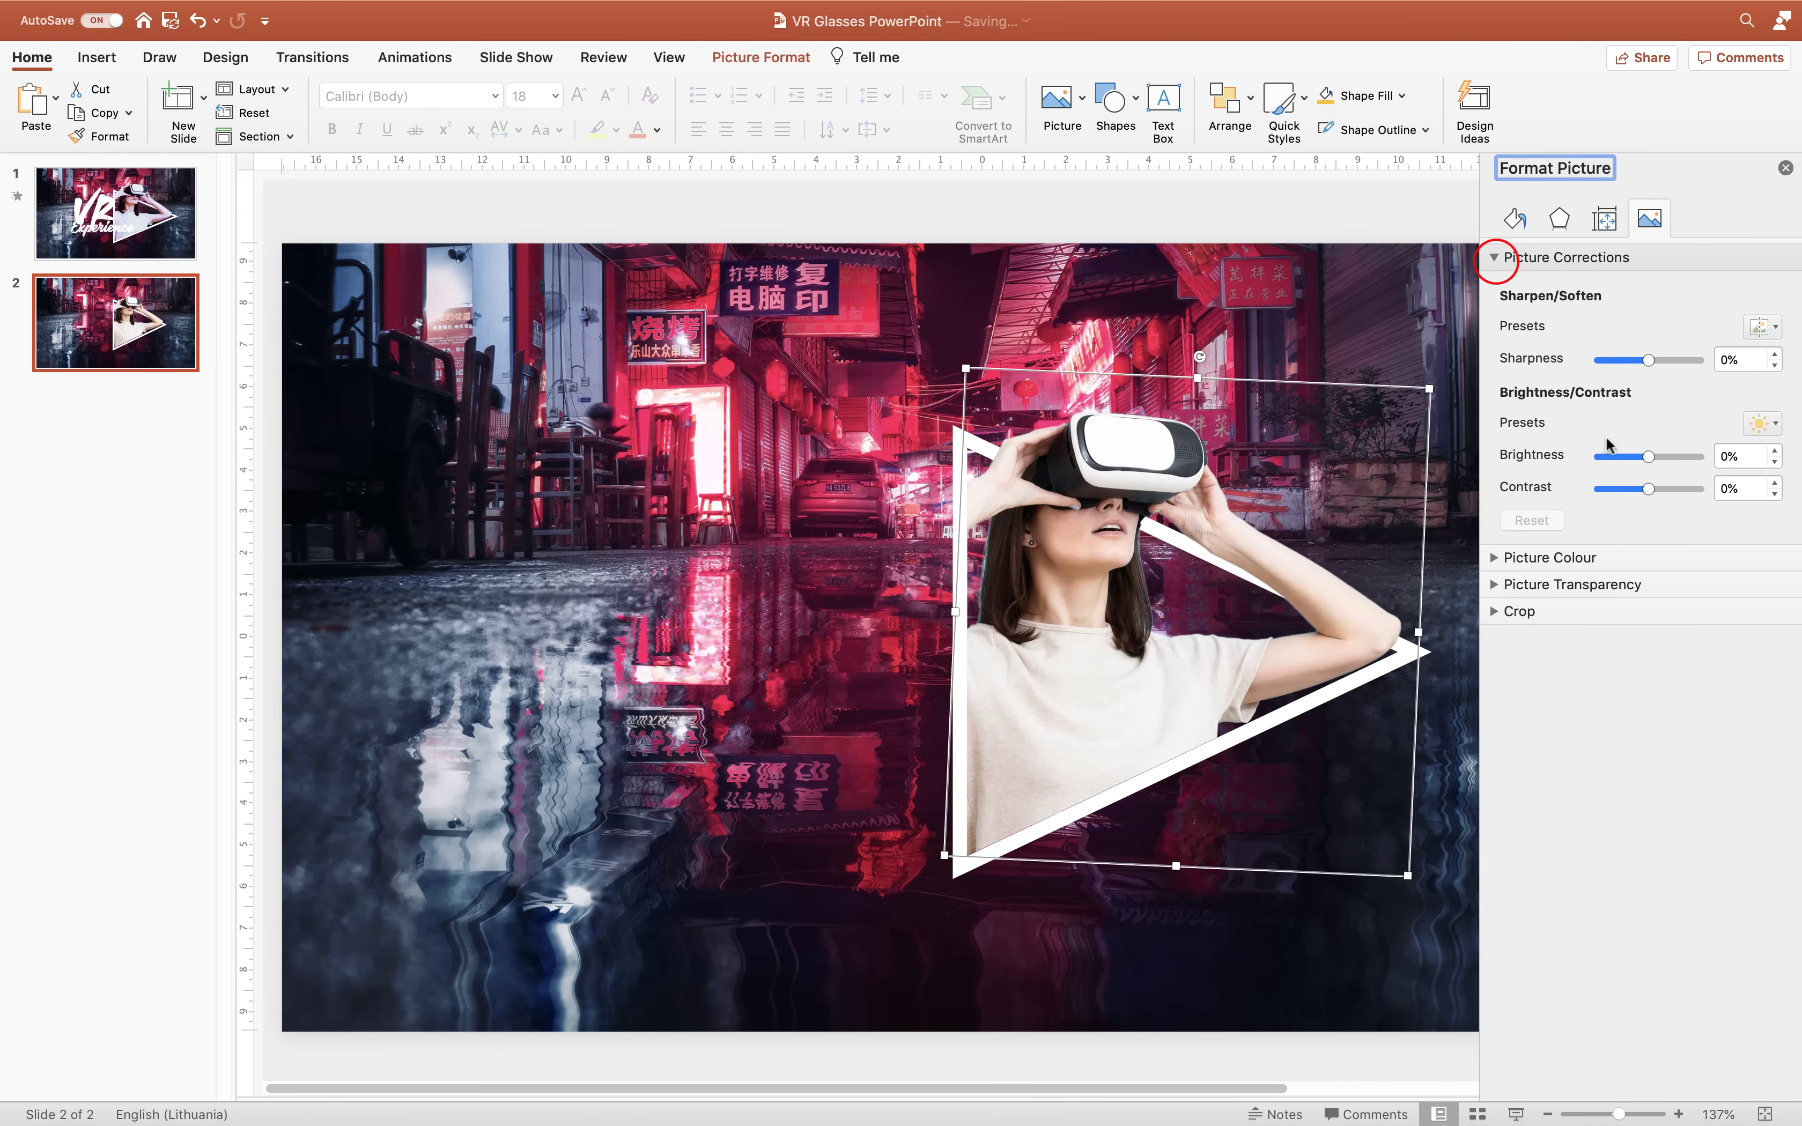
pyautogui.click(1741, 458)
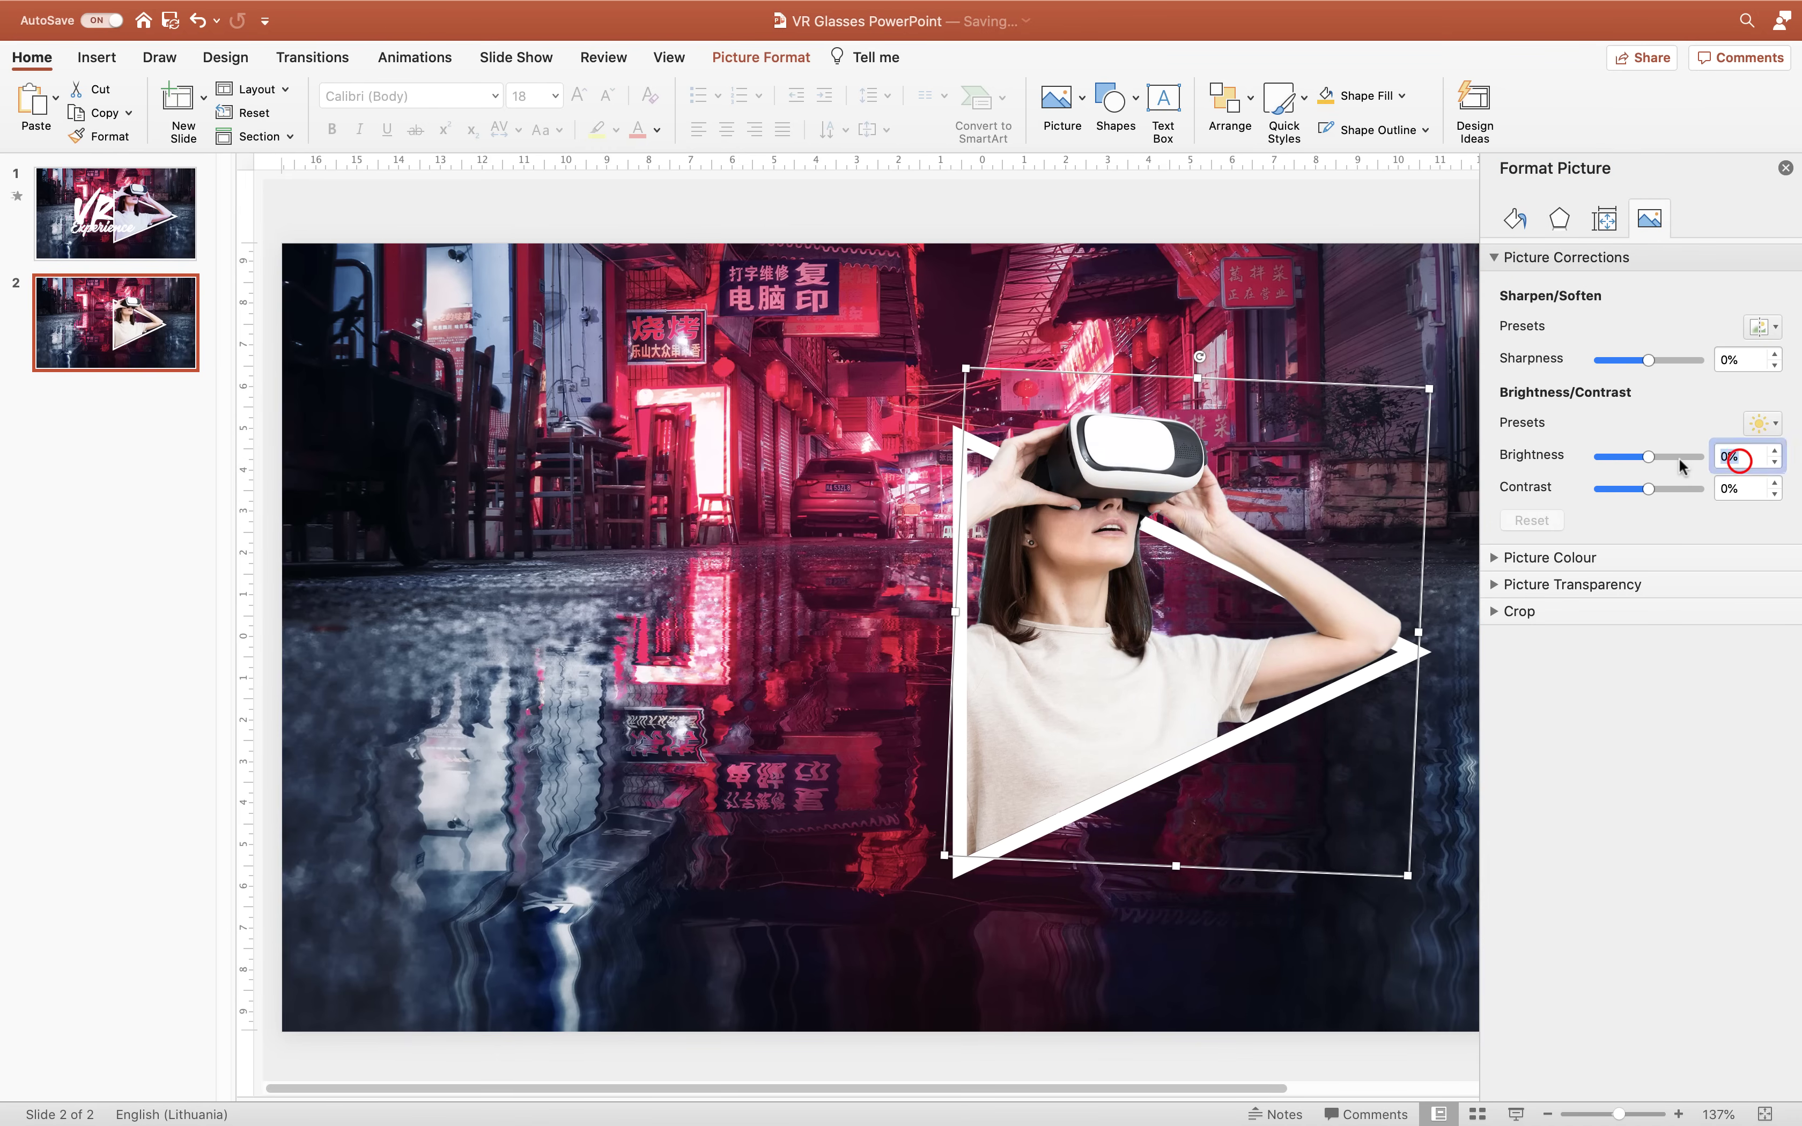
pyautogui.write('-1')
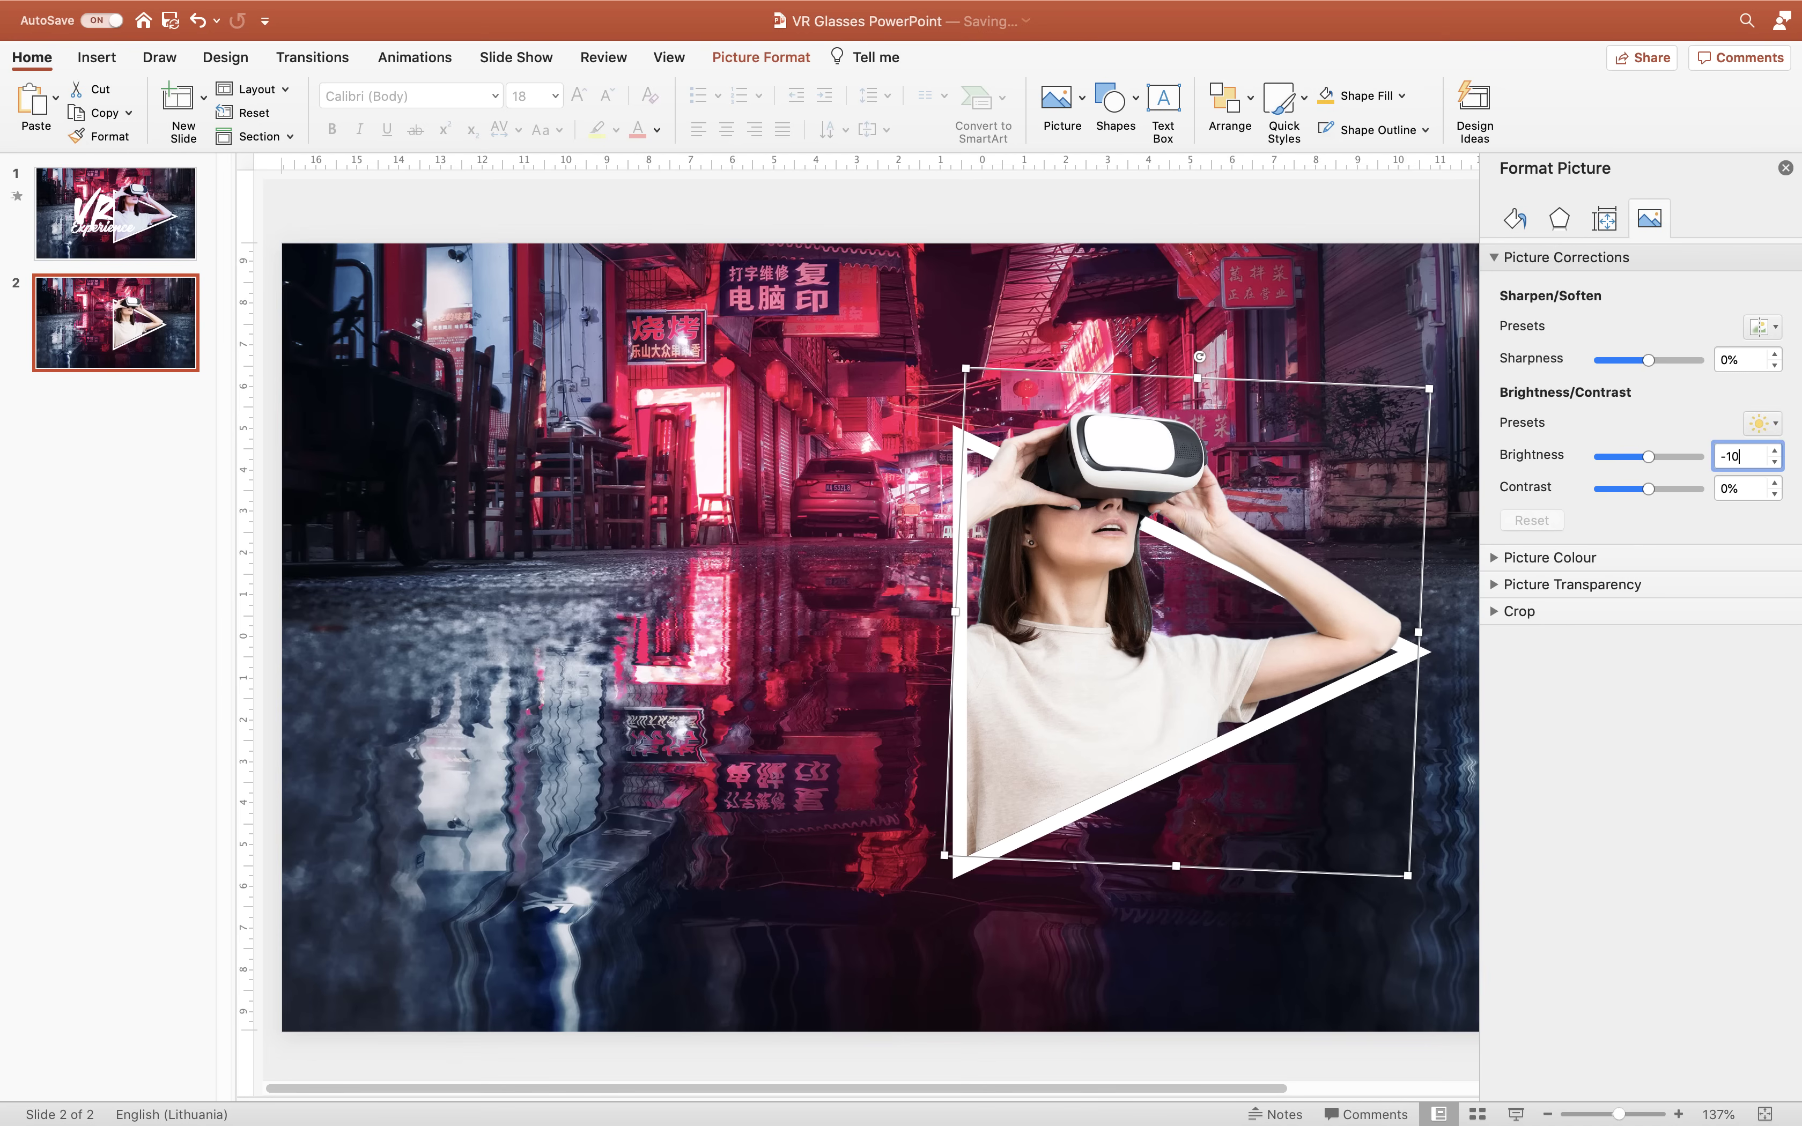
pyautogui.click(1743, 488)
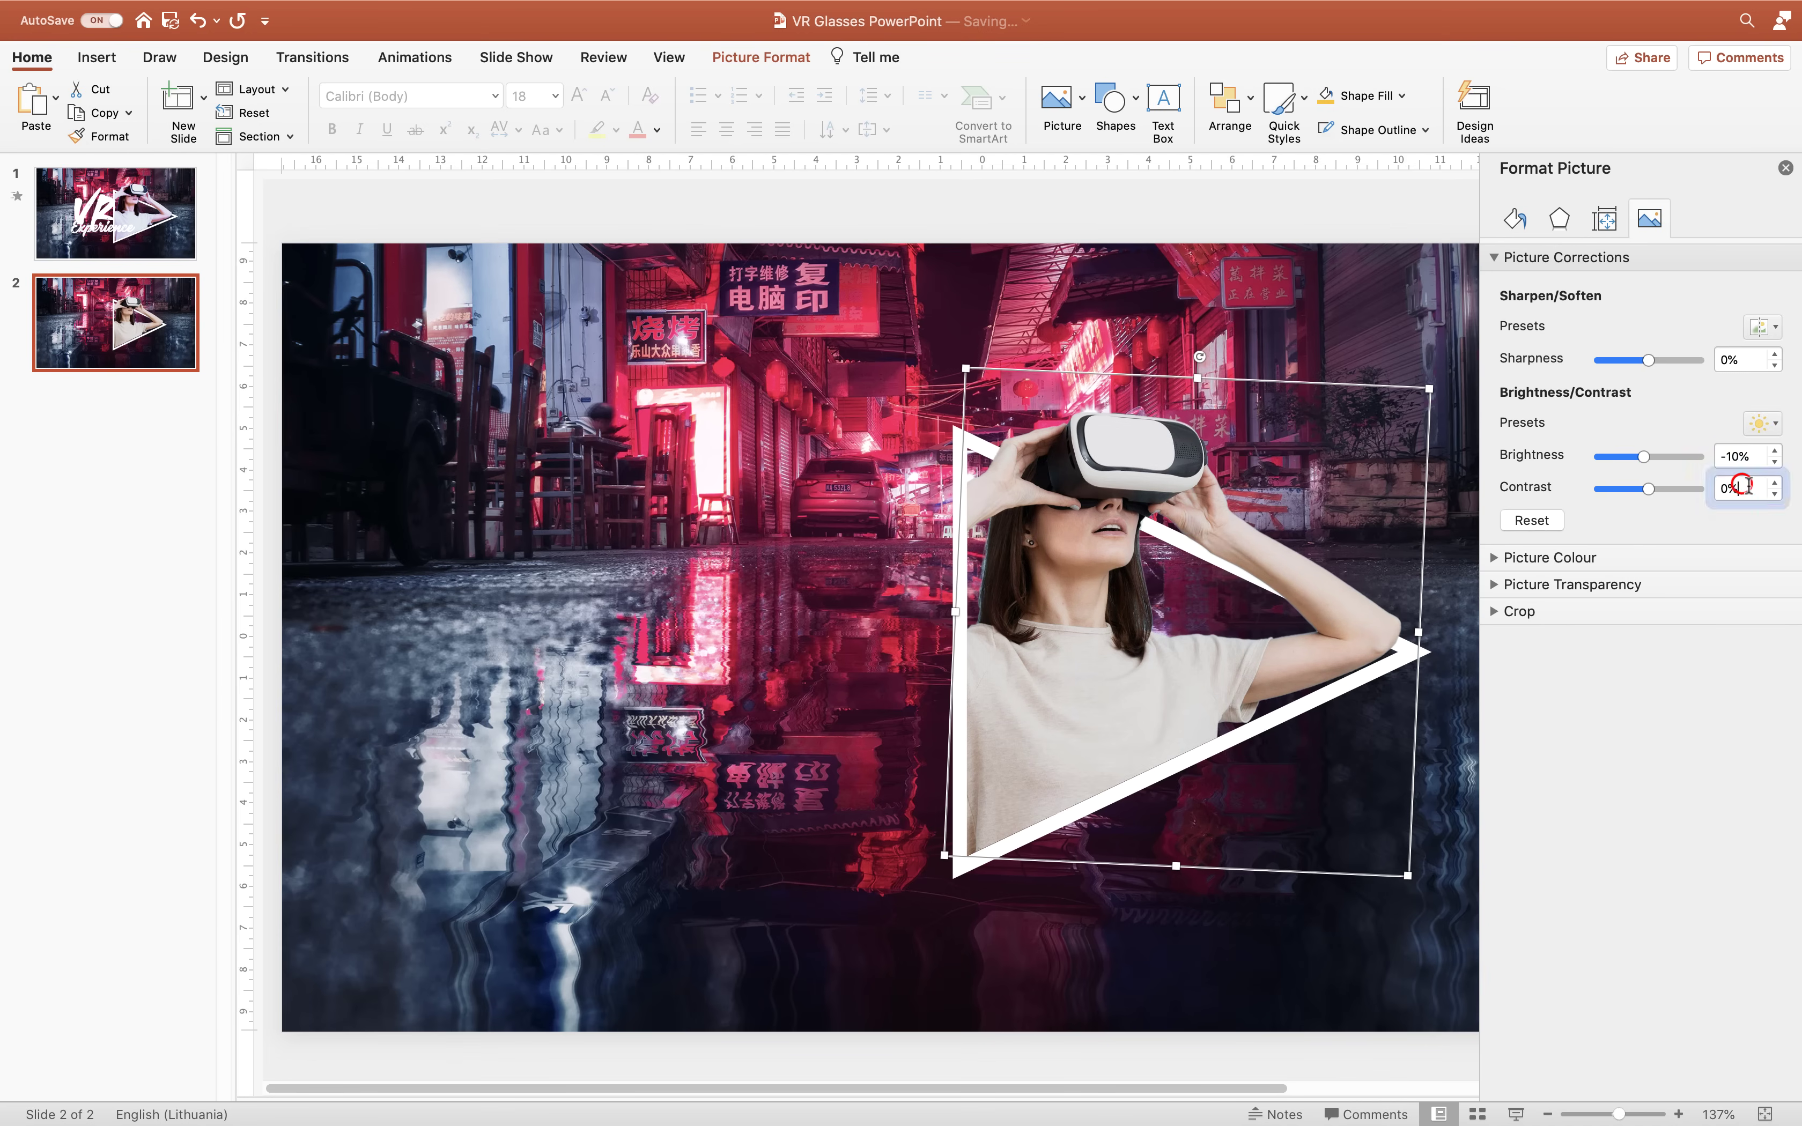
pyautogui.write('20')
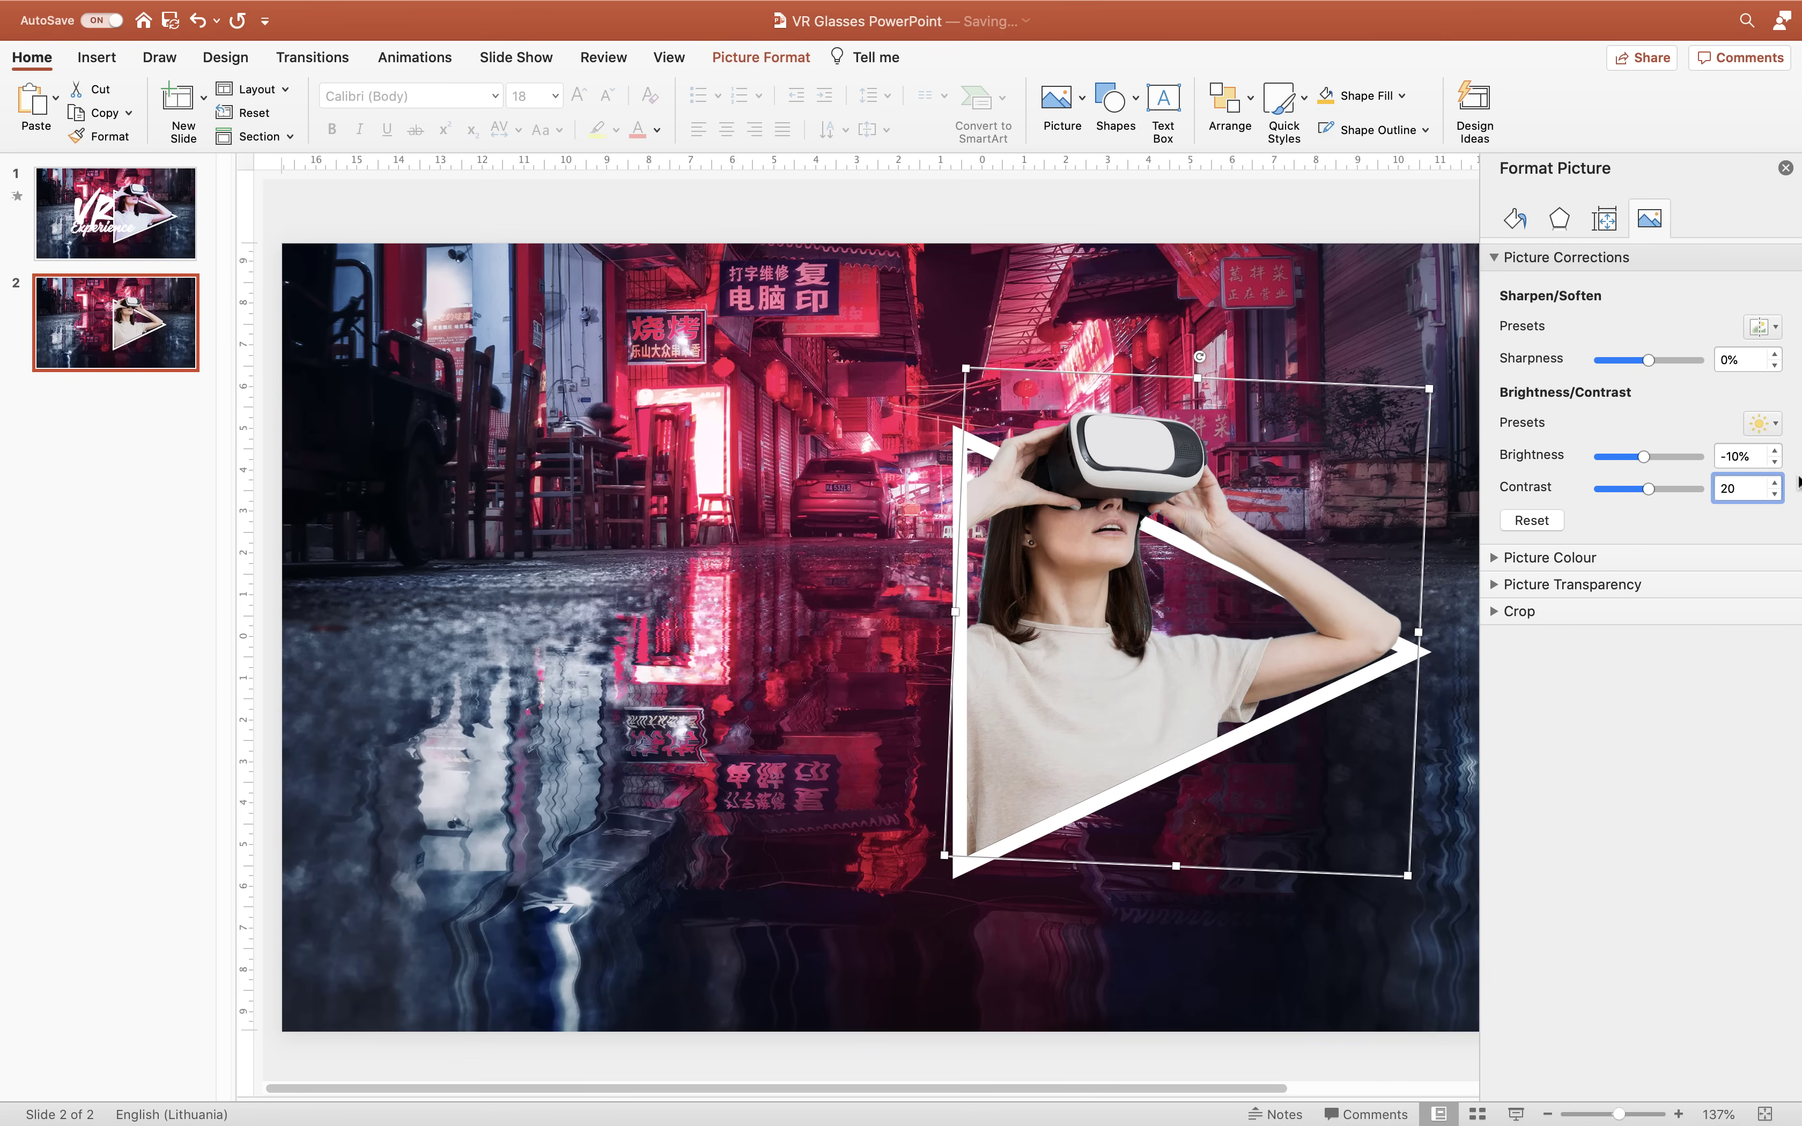
pyautogui.click(1755, 460)
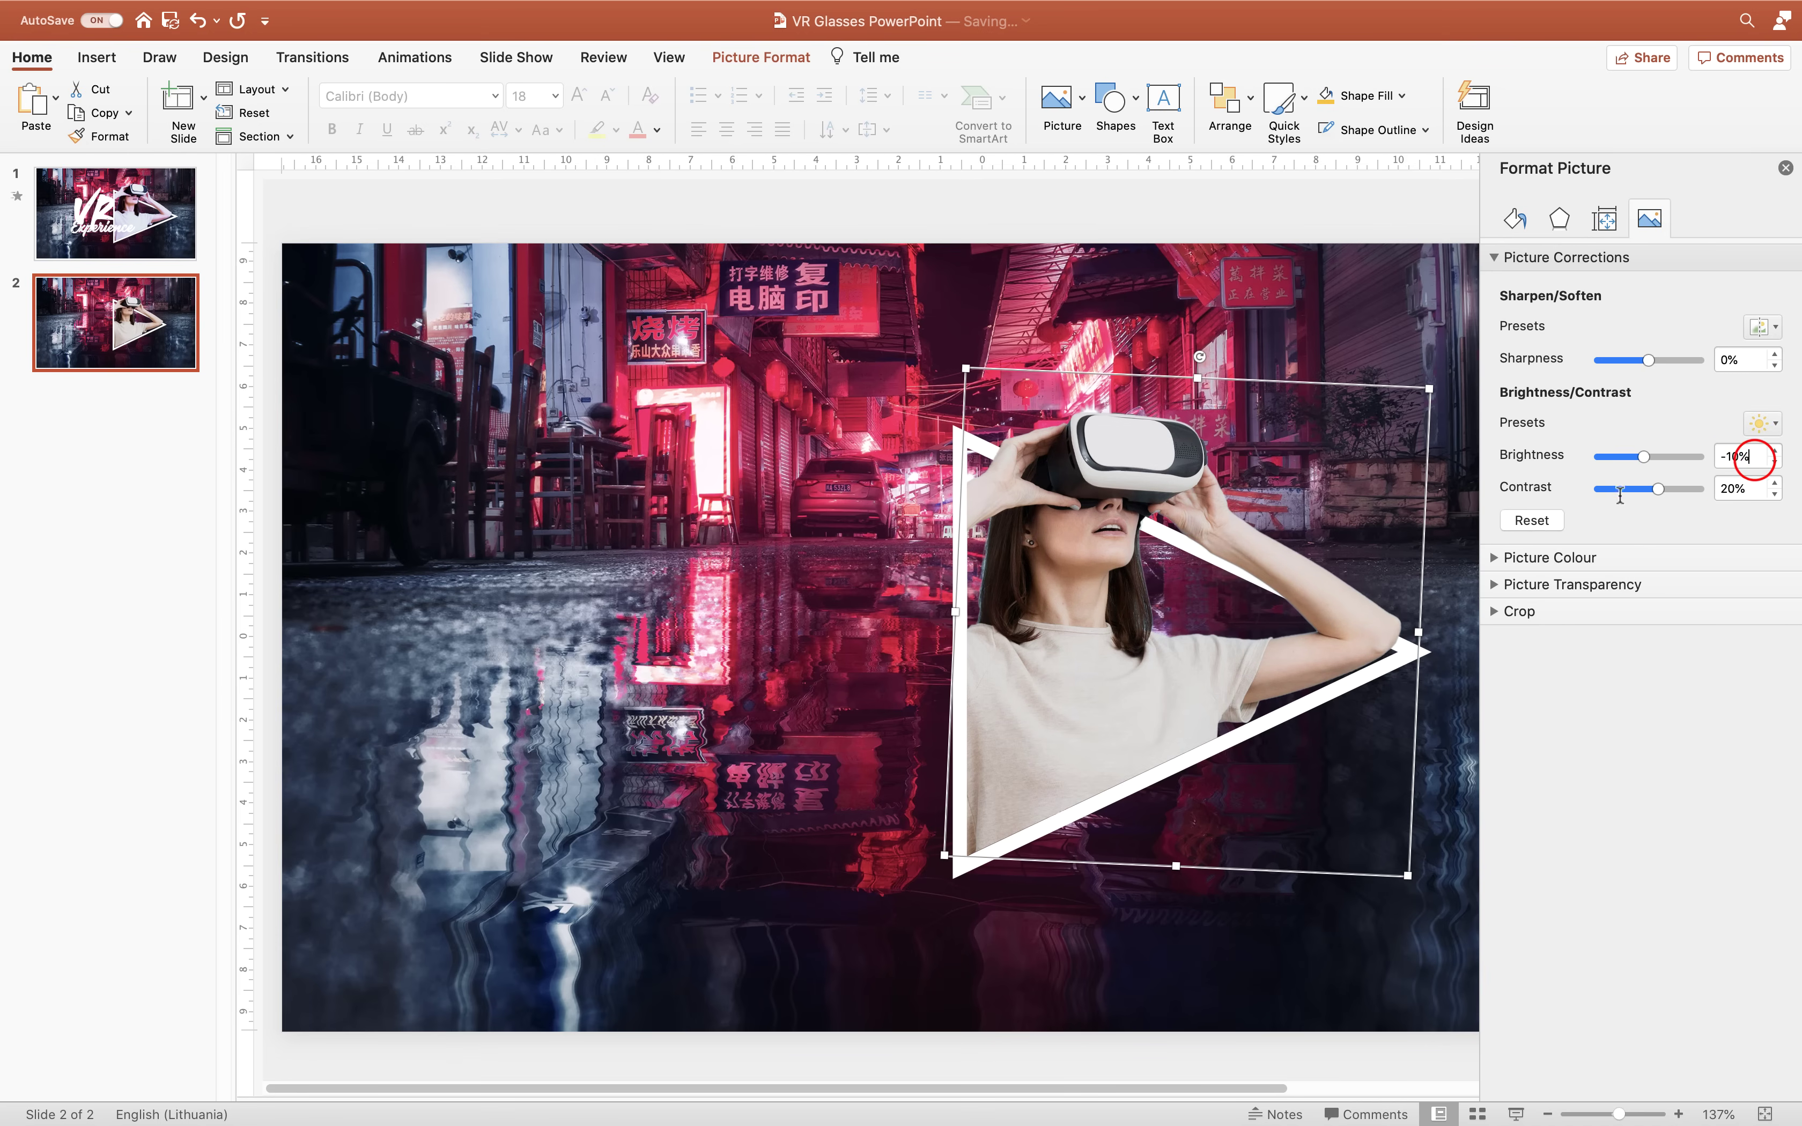
pyautogui.press('Left')
pyautogui.press('Left')
pyautogui.press('BackSpace')
# - Set saturation to 200% and colour temperature to 4 500, then collapse the corrections section
pyautogui.click(1495, 558)
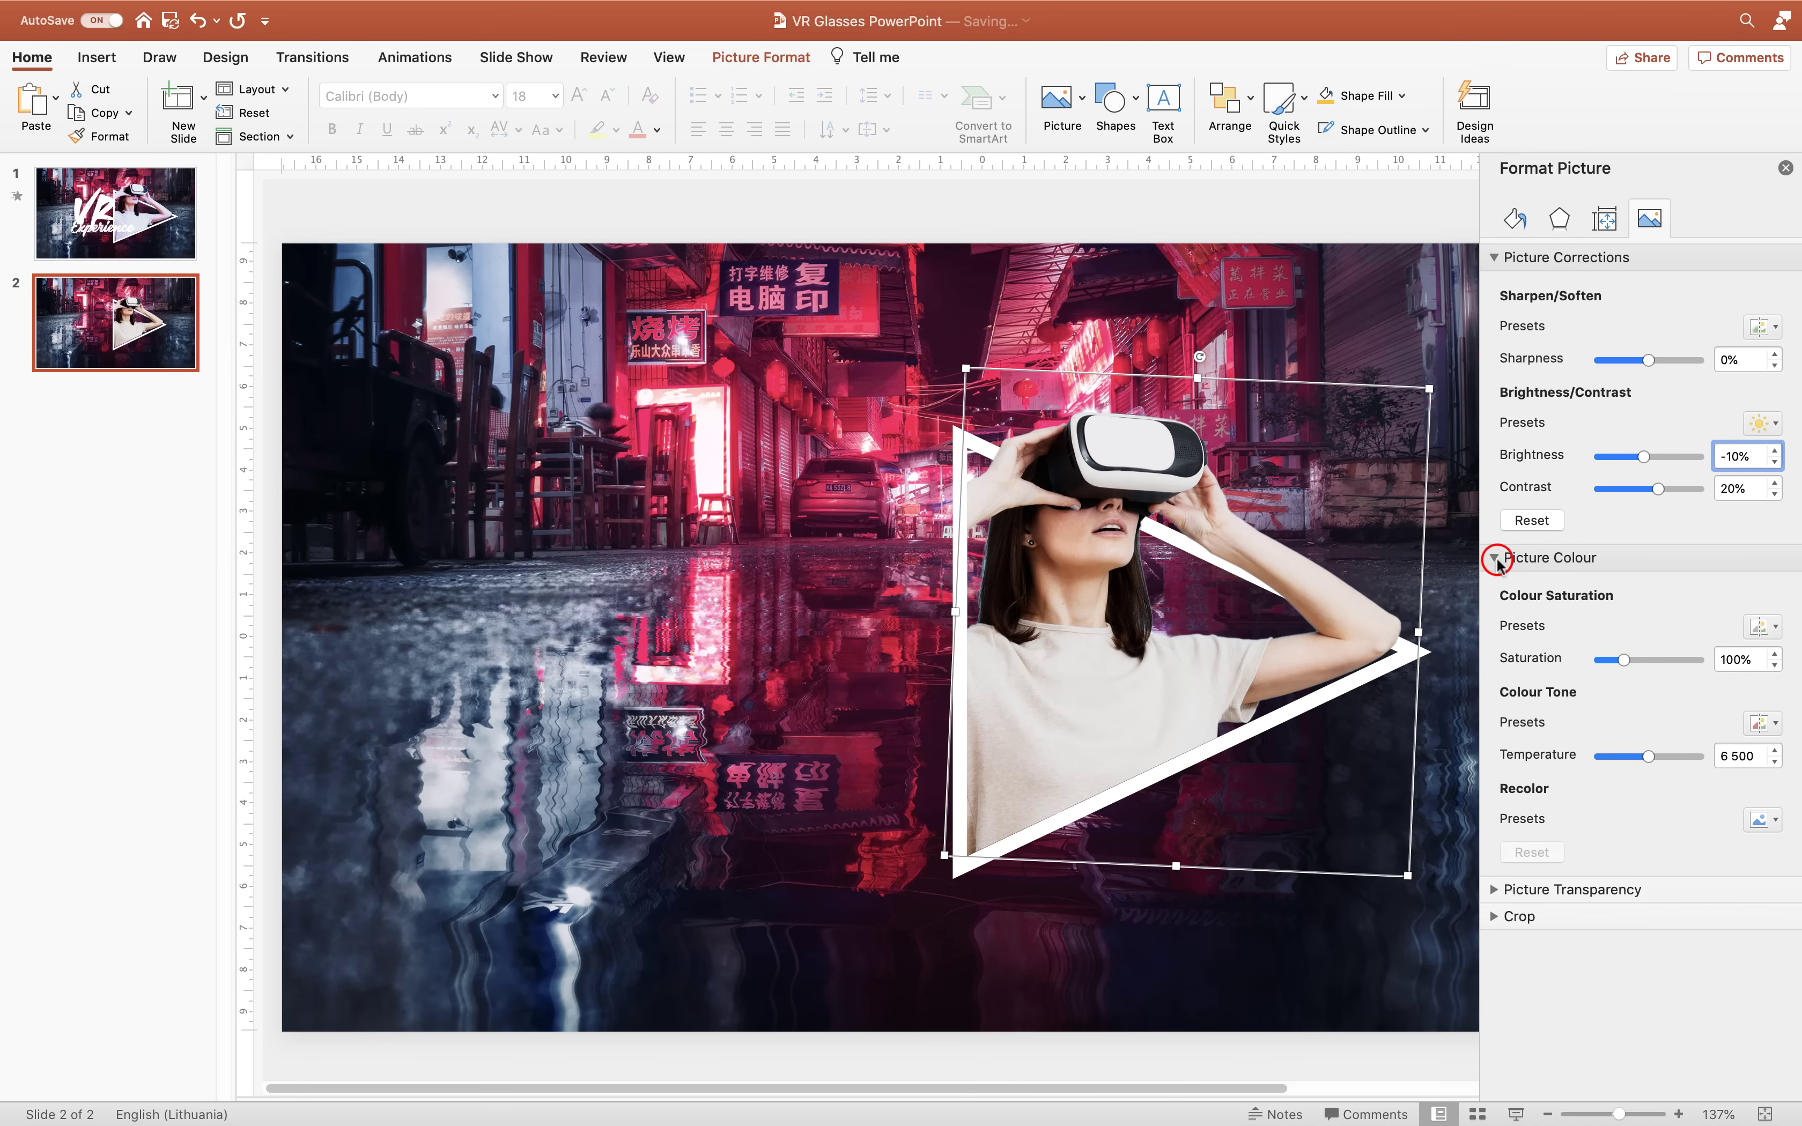
pyautogui.click(1755, 662)
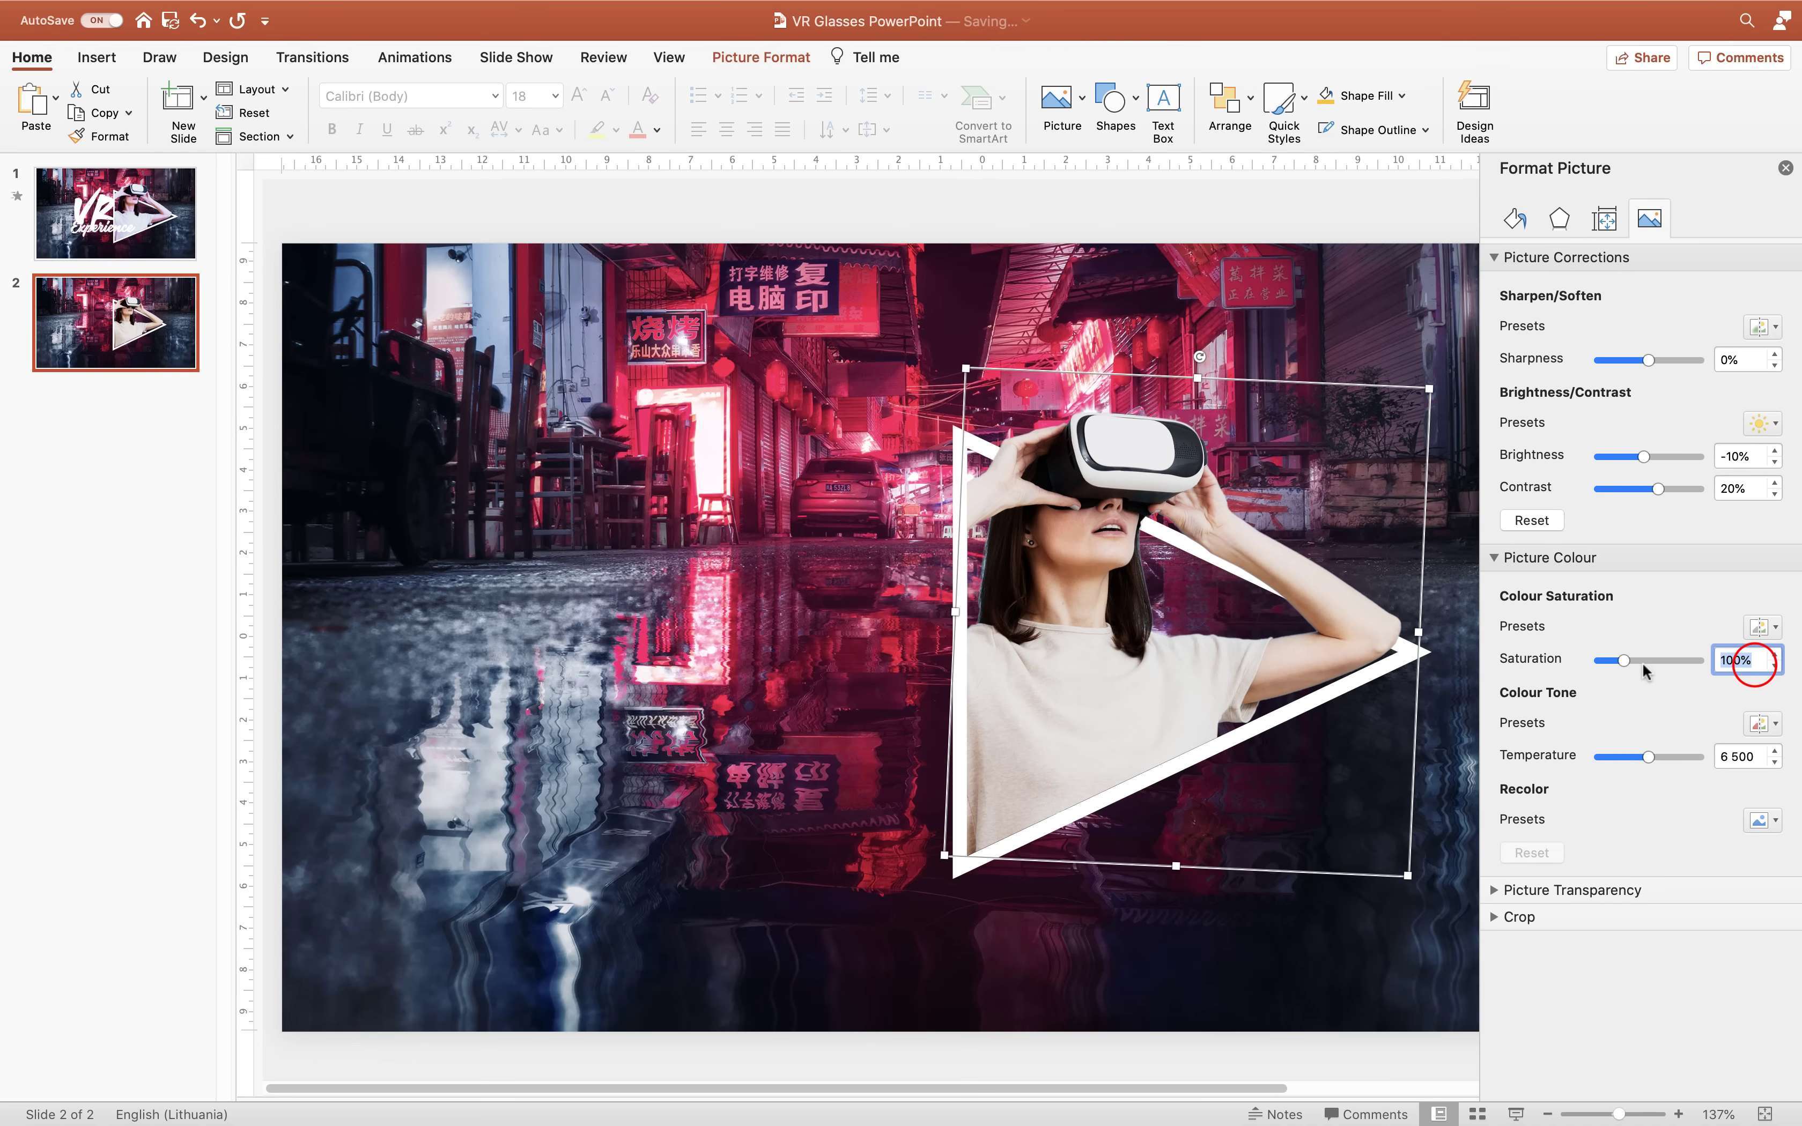
pyautogui.click(1760, 758)
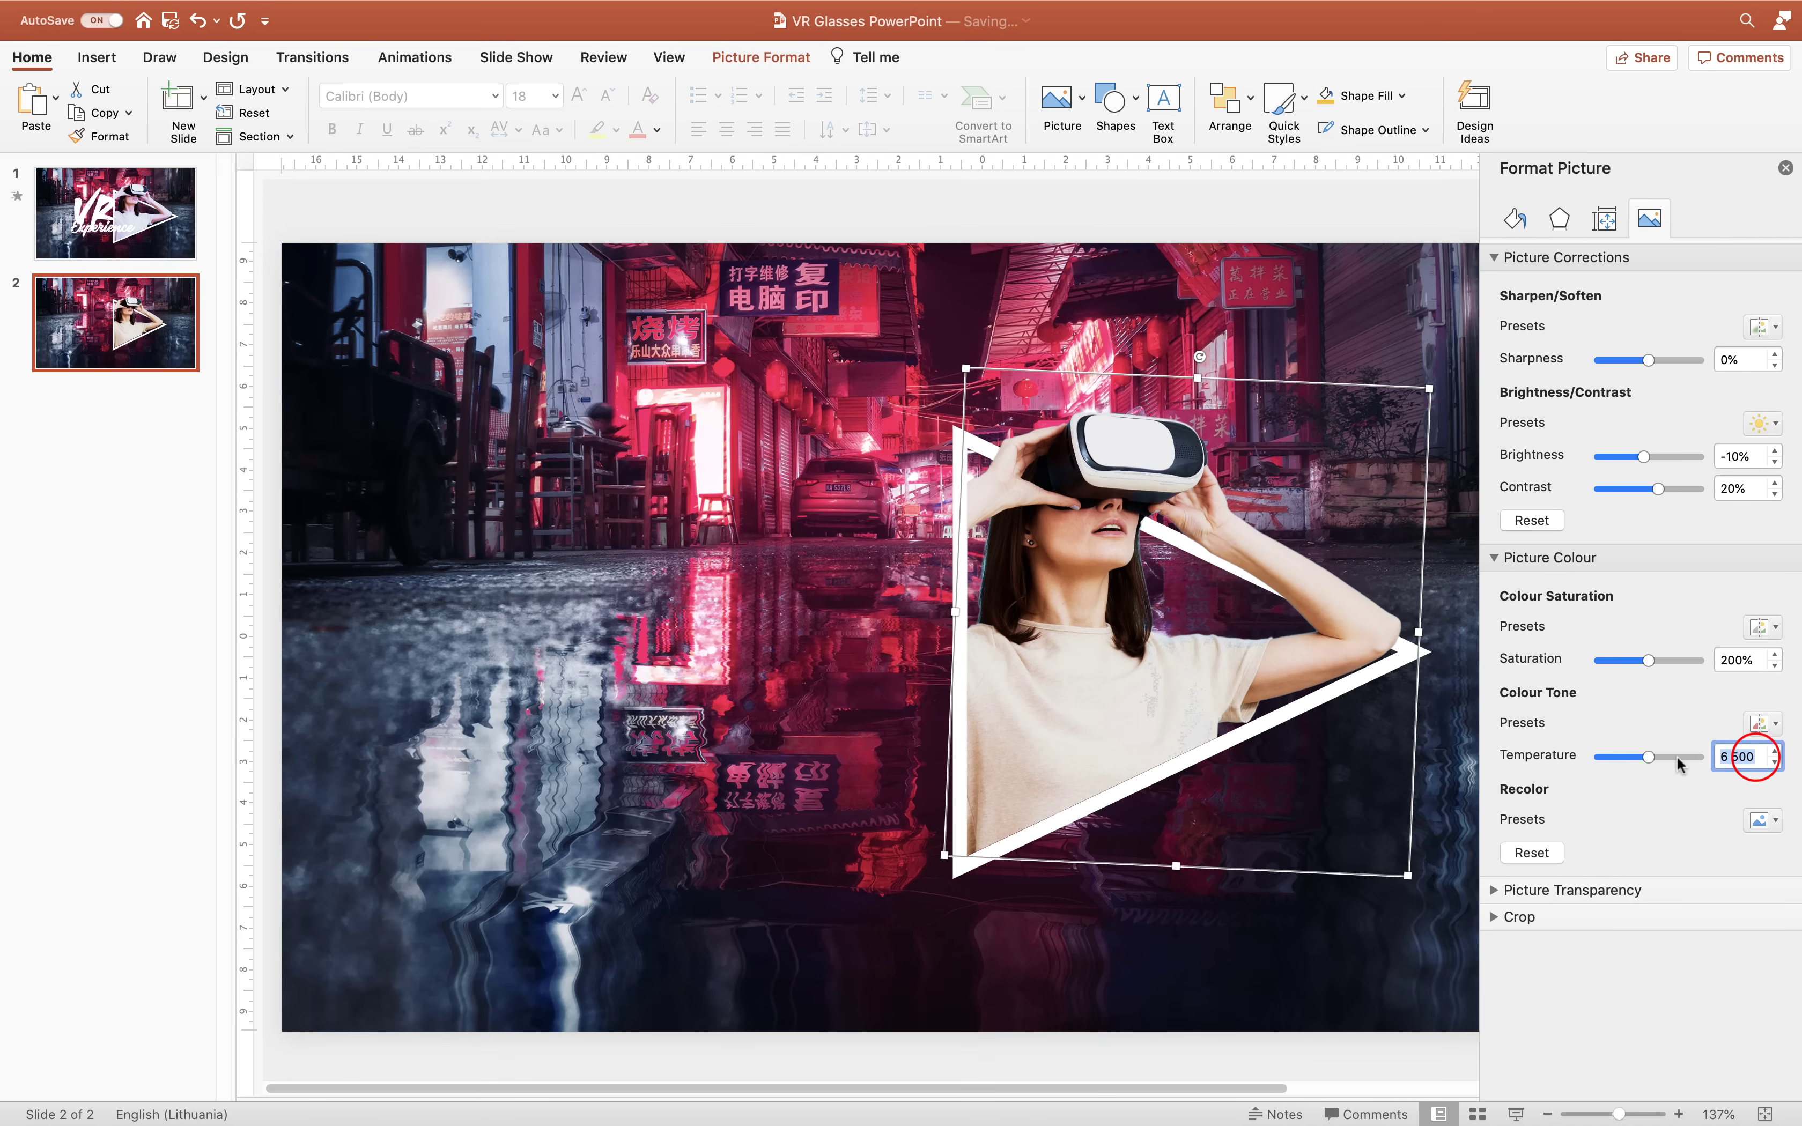
pyautogui.write('4500')
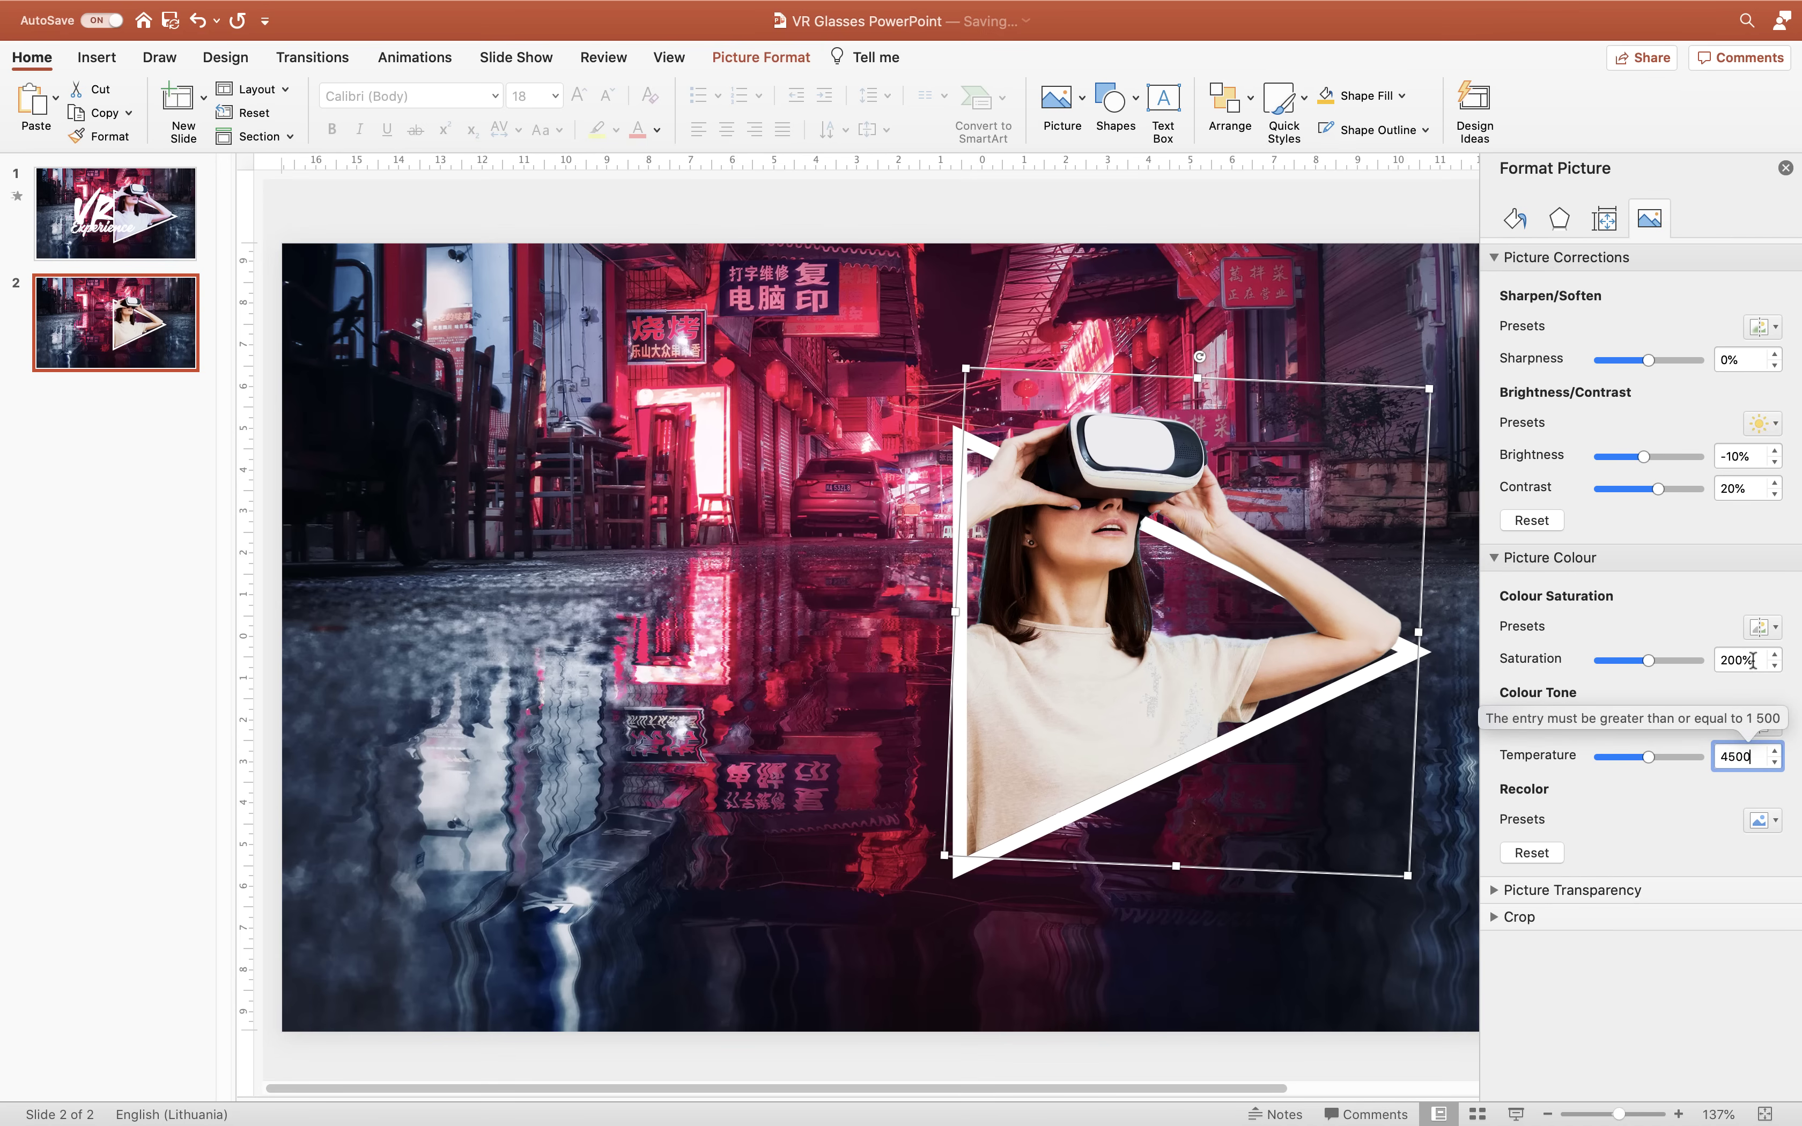
pyautogui.click(1754, 660)
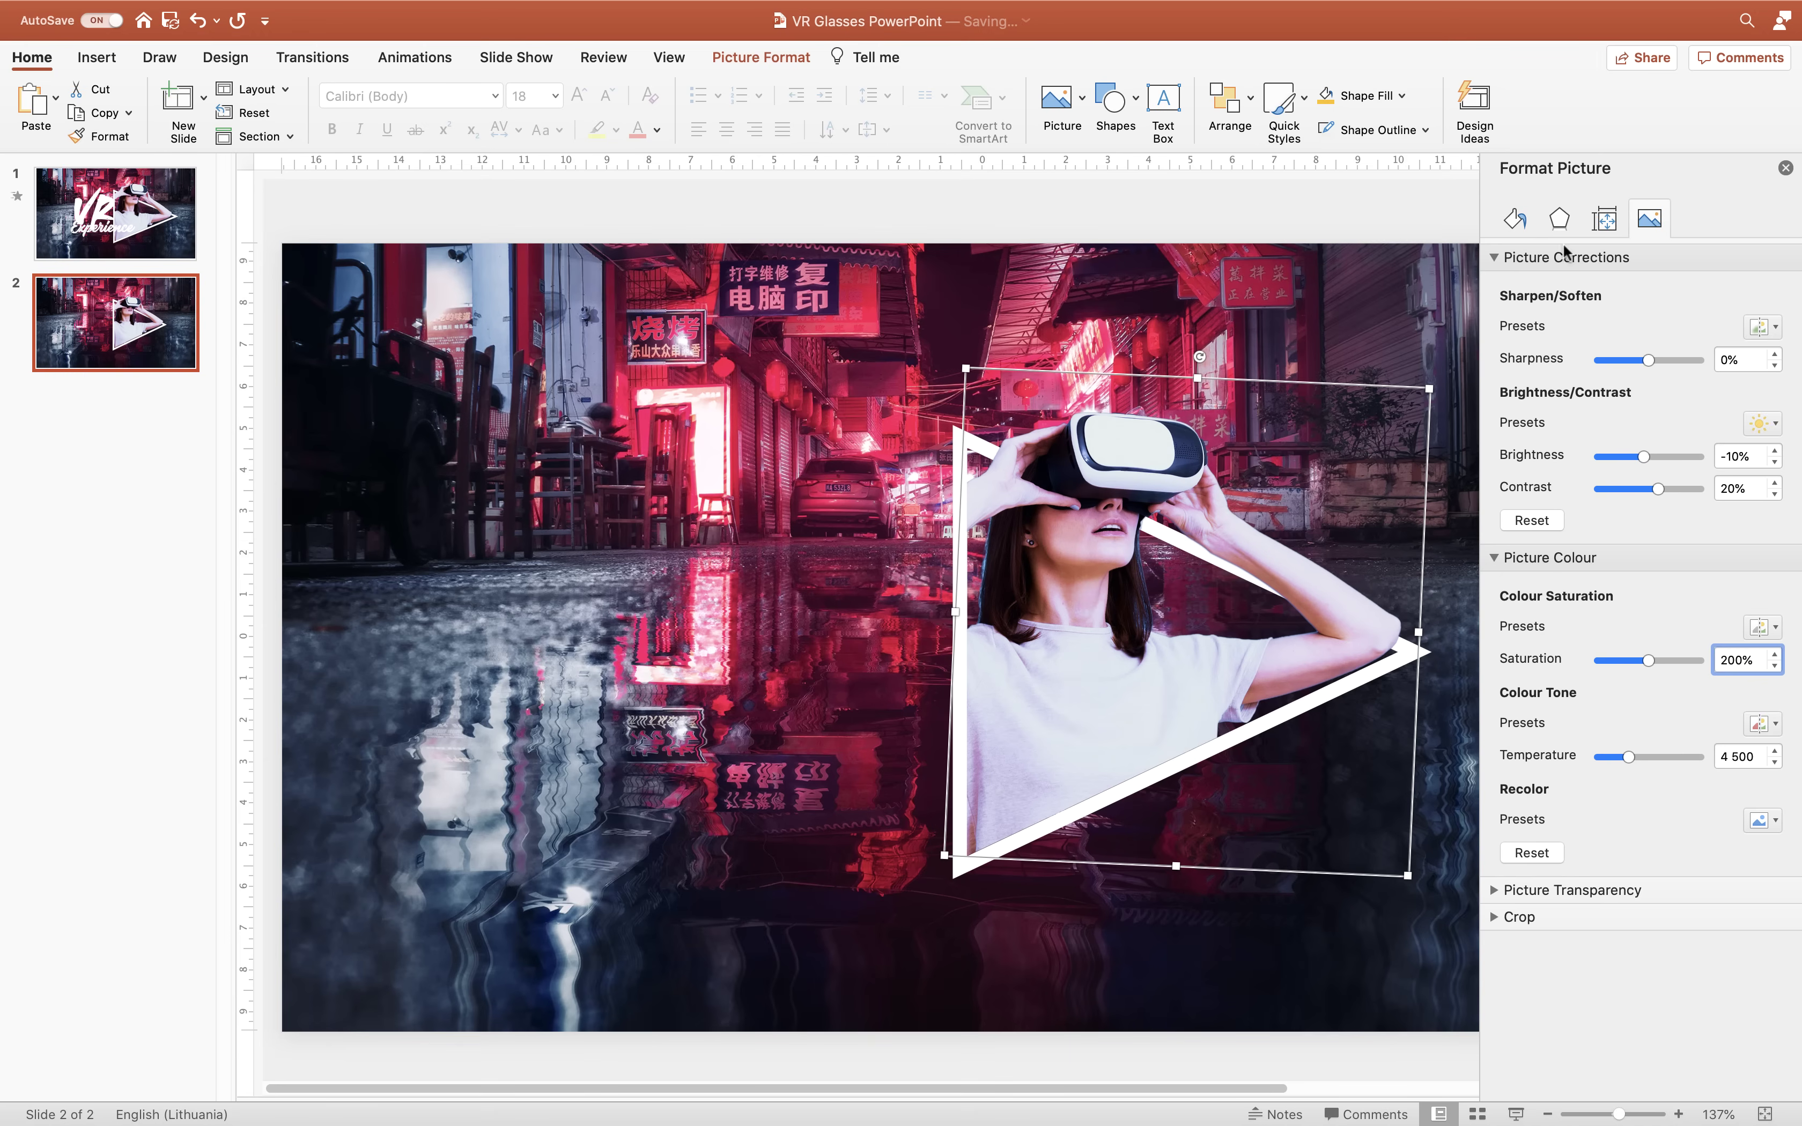
pyautogui.click(1496, 257)
# - Apply the Inside Center inner shadow preset to the VR photo
pyautogui.click(1493, 284)
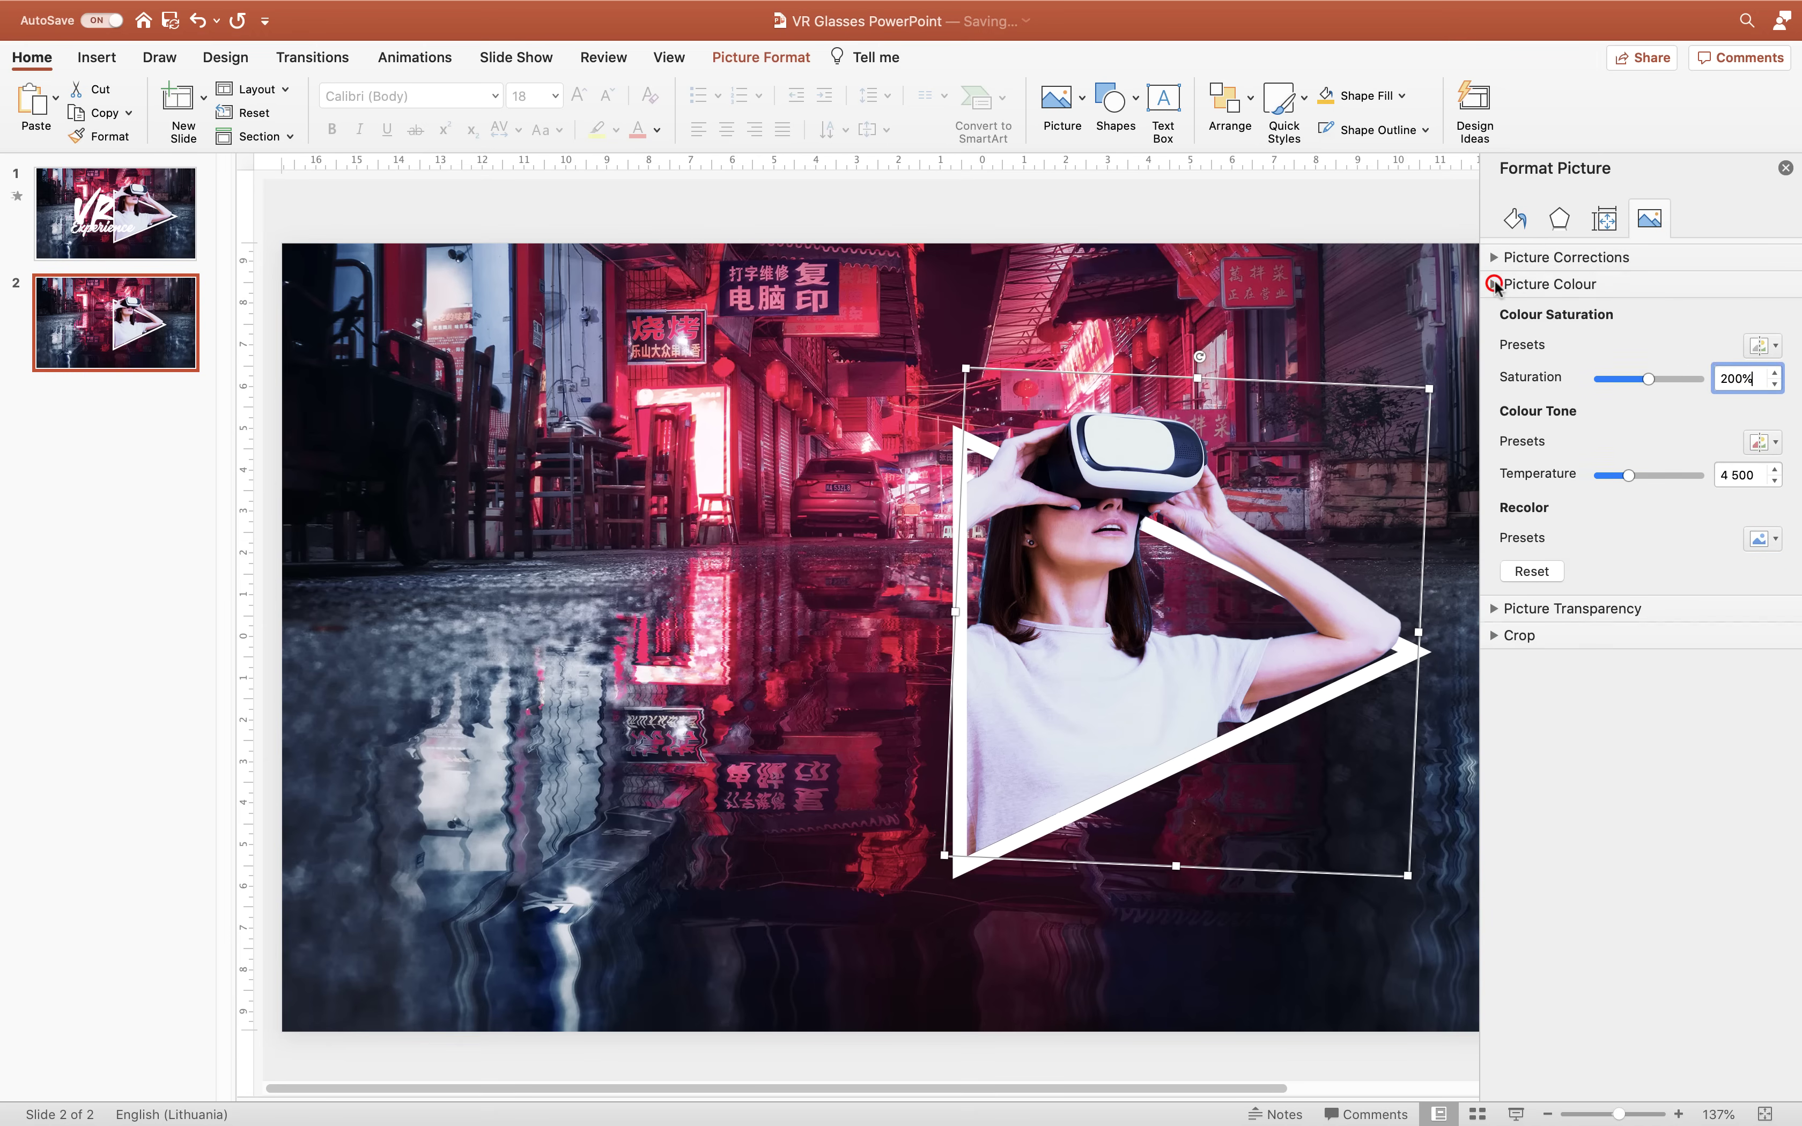
pyautogui.click(1562, 224)
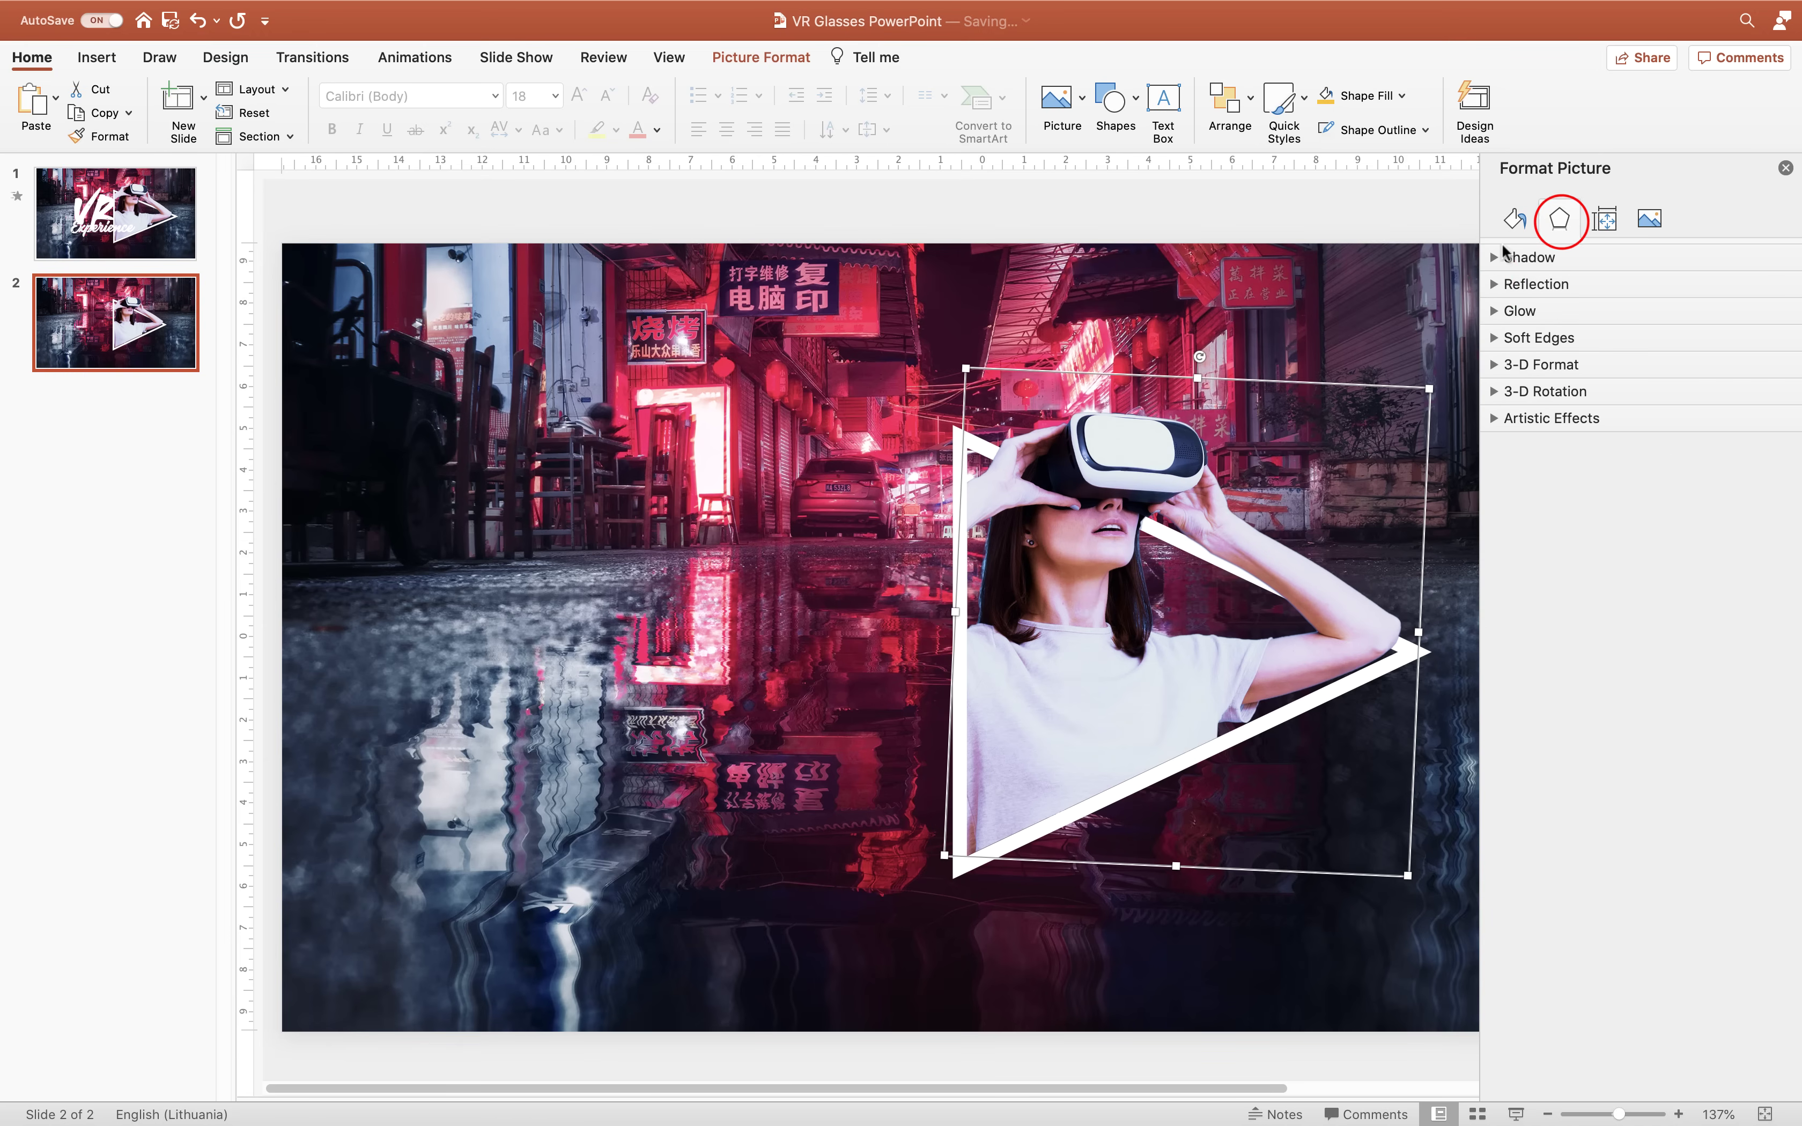
pyautogui.click(1493, 257)
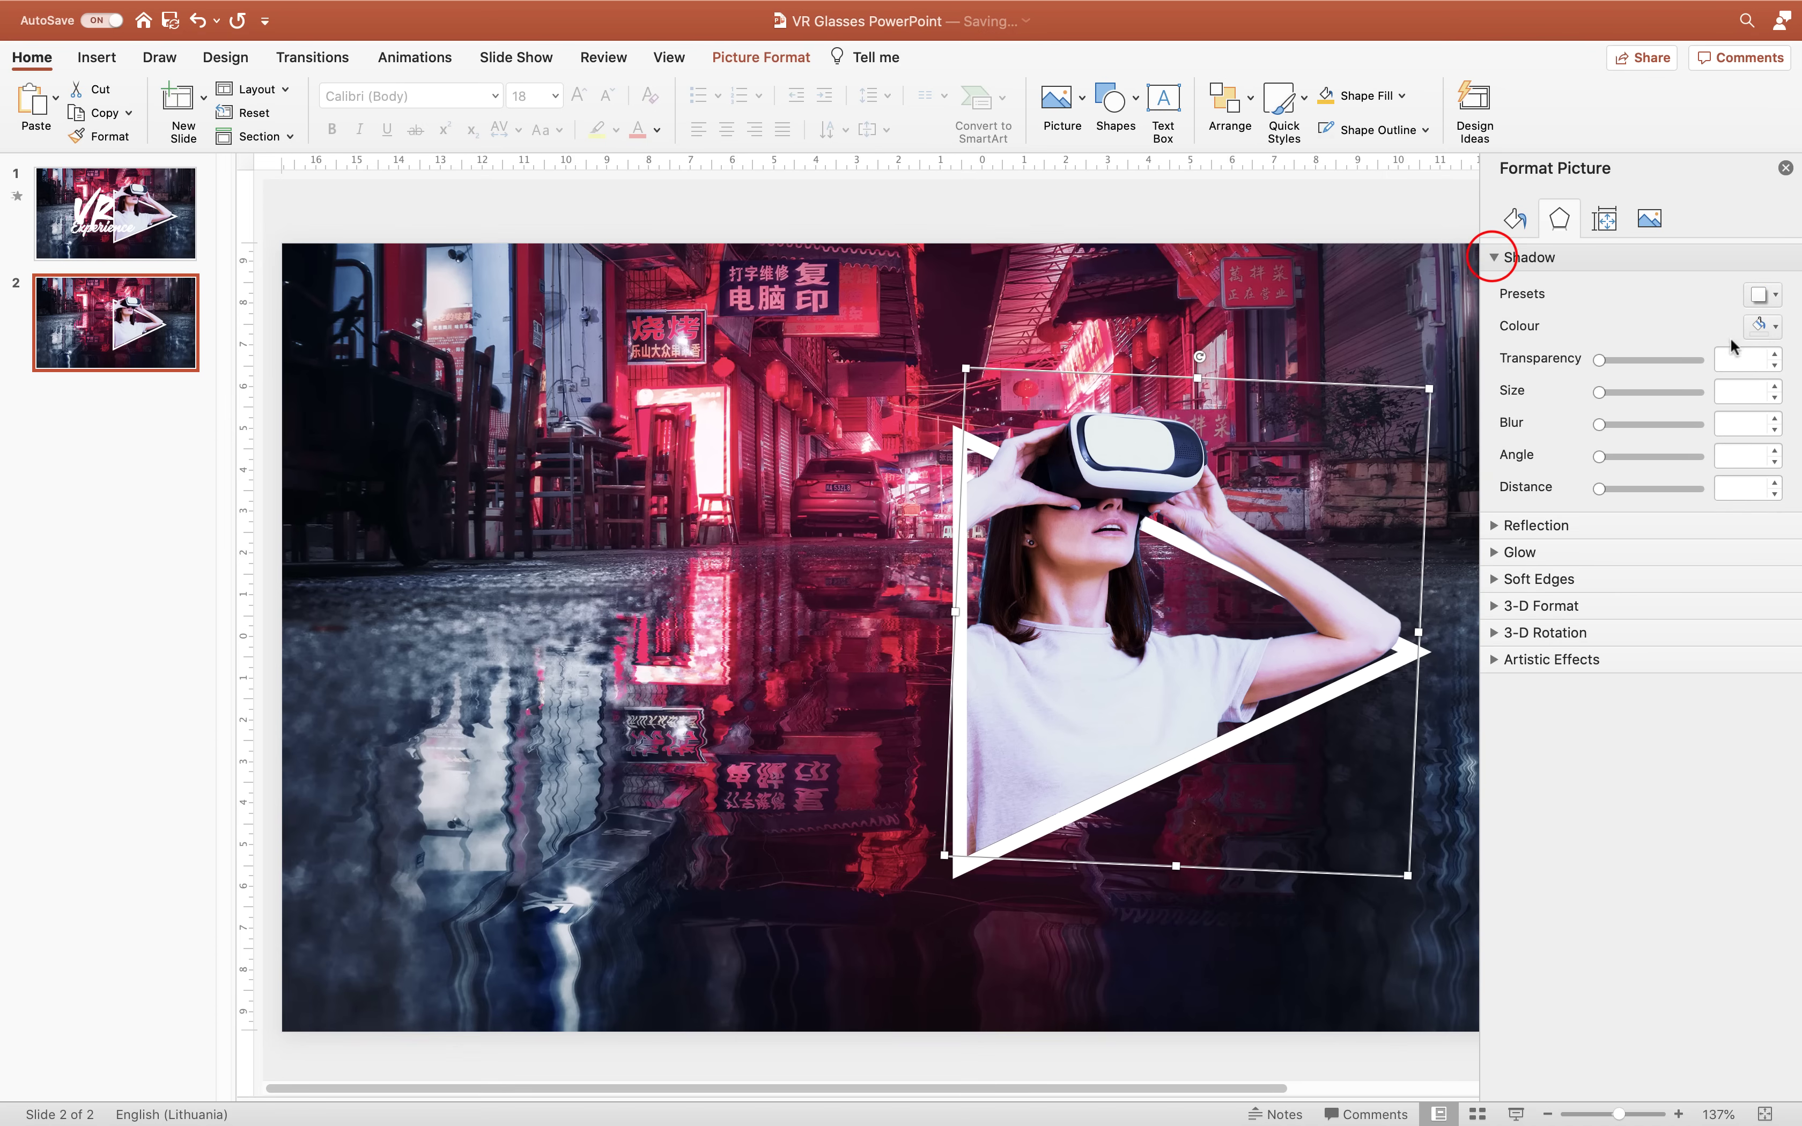
pyautogui.click(1774, 298)
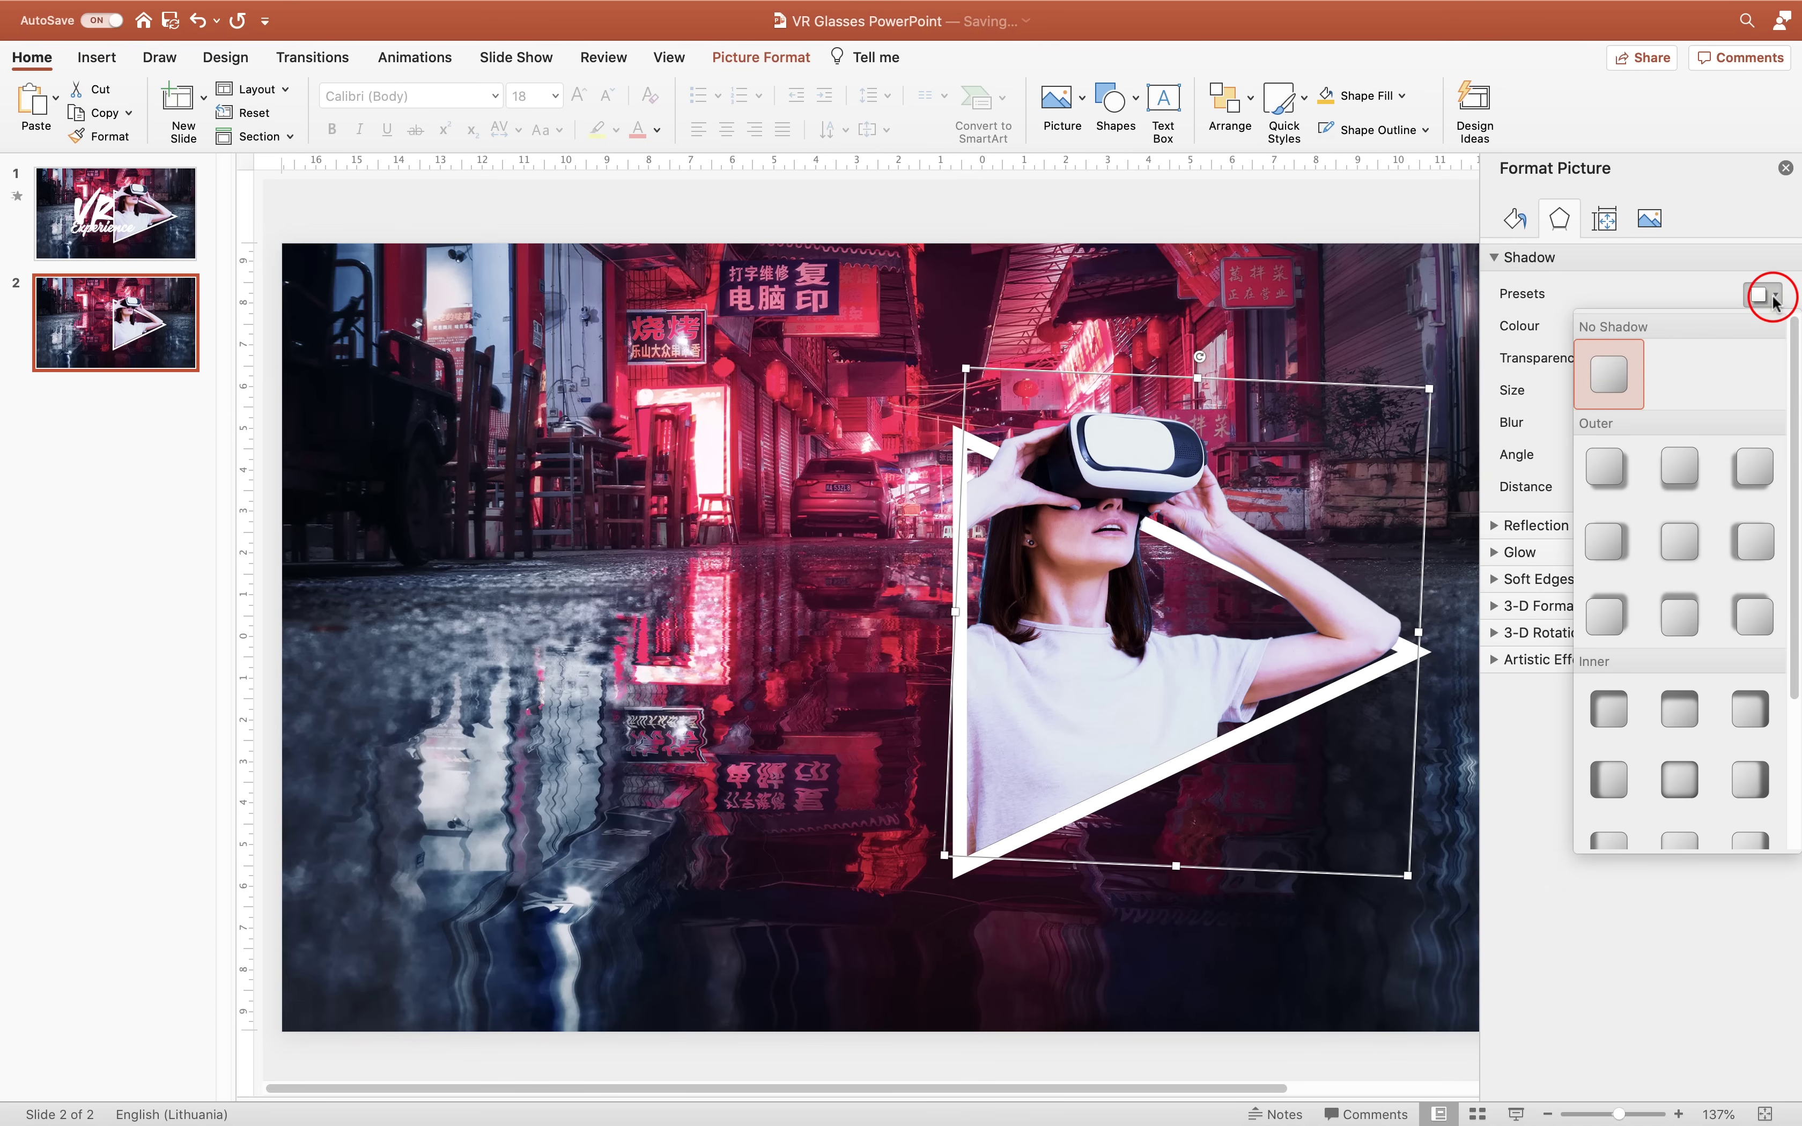
pyautogui.click(1683, 777)
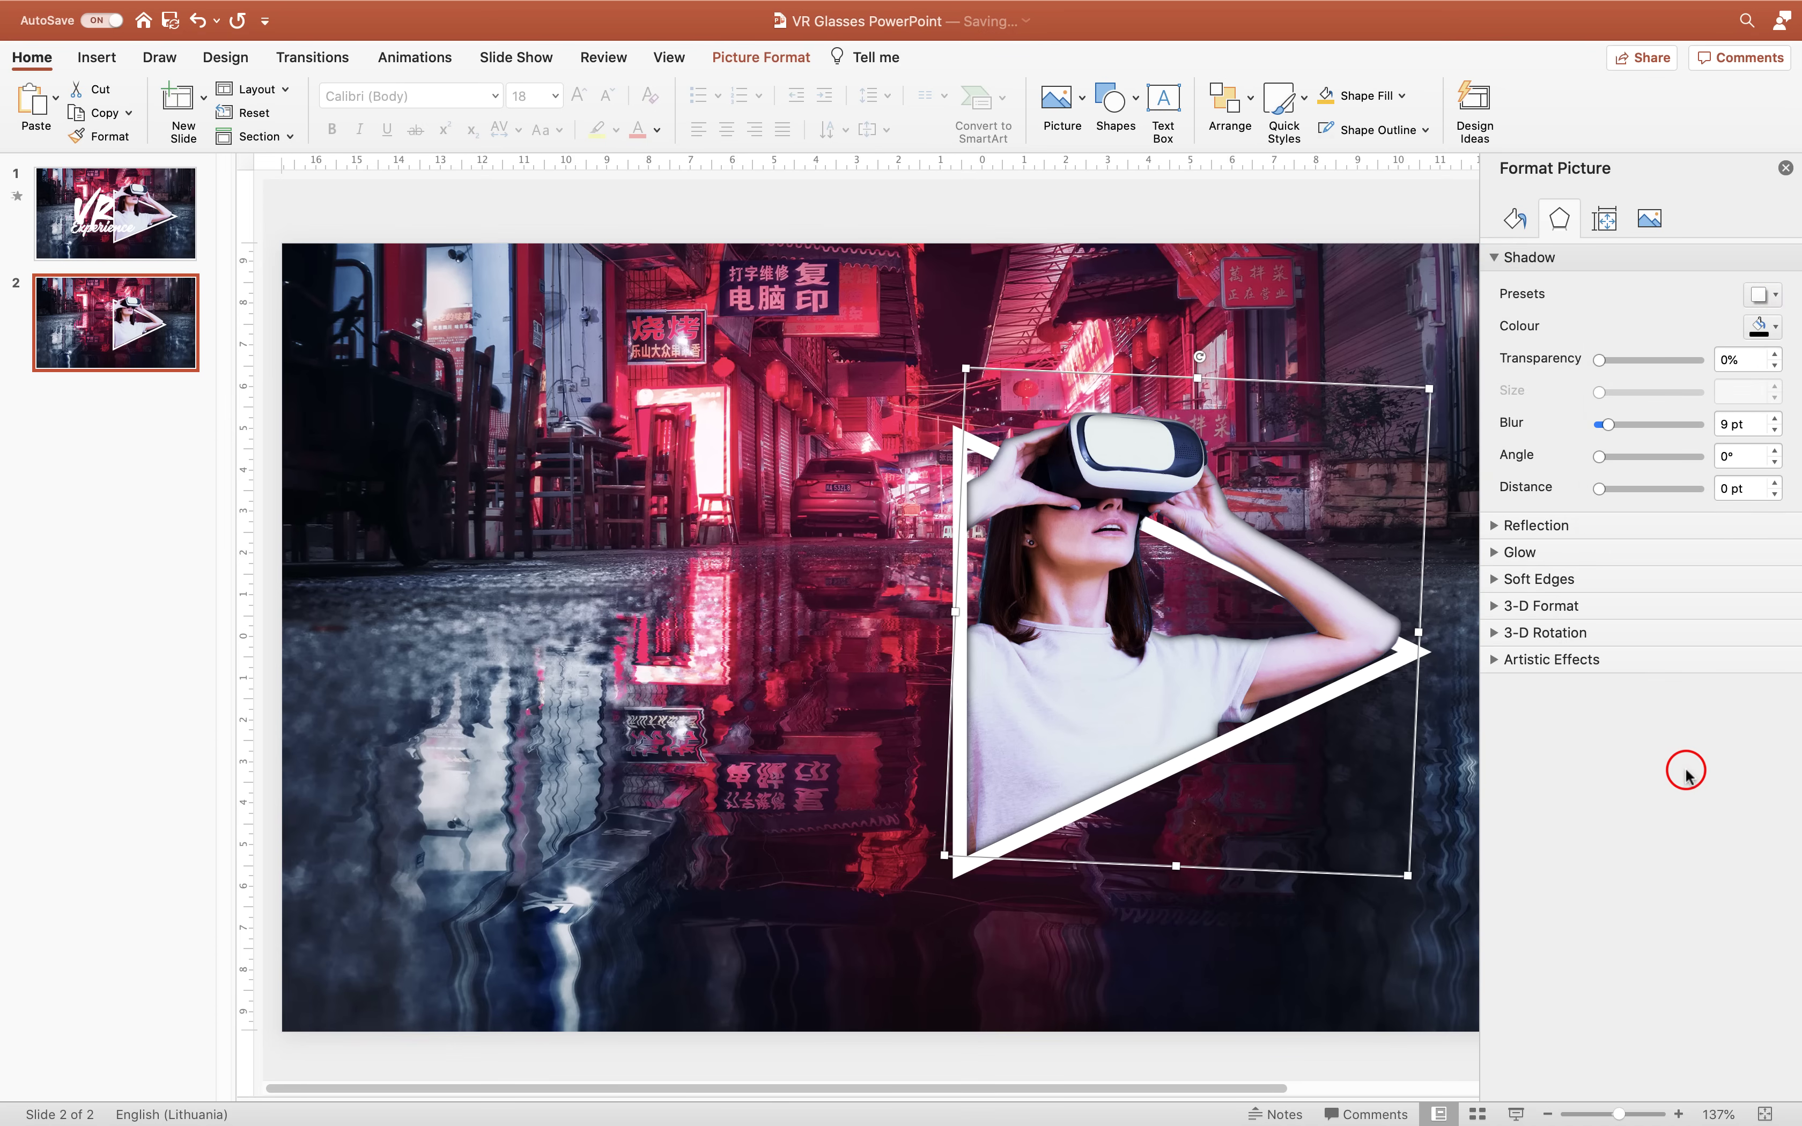
pyautogui.click(1772, 299)
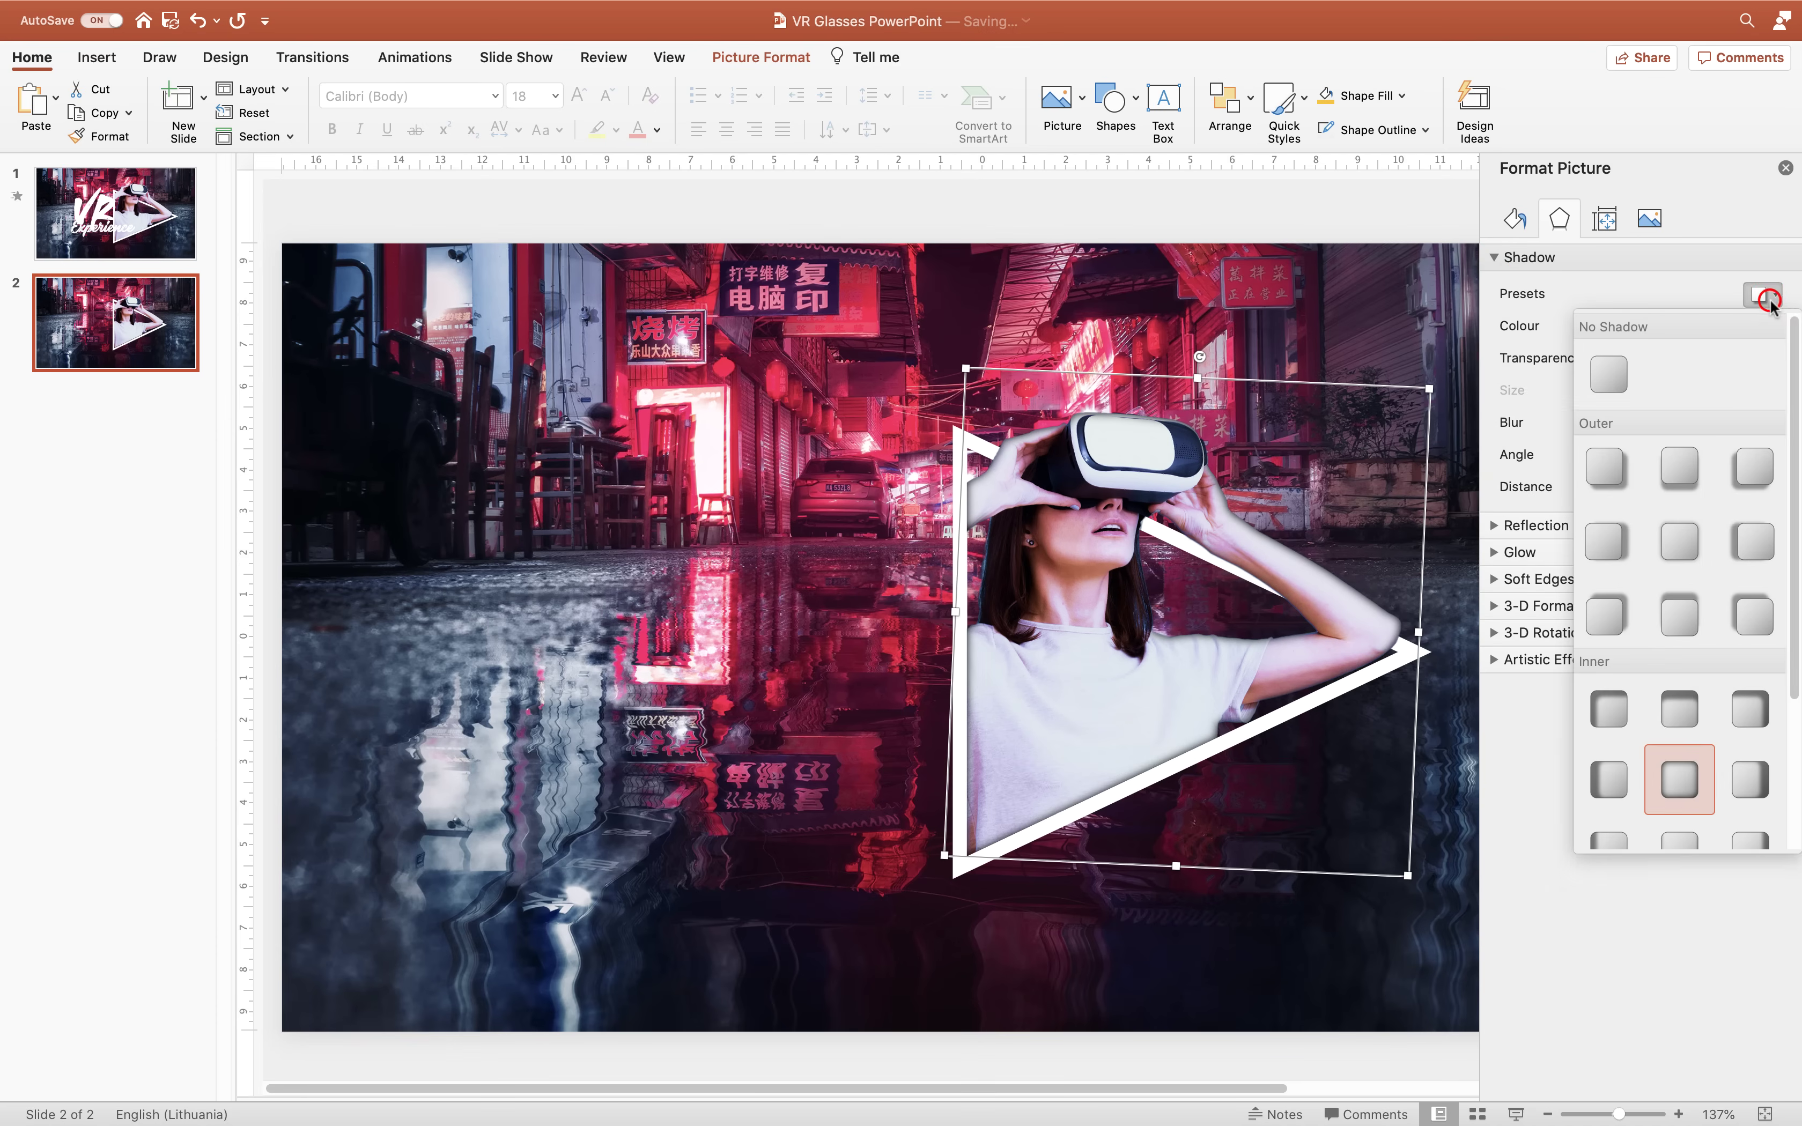
pyautogui.click(1716, 291)
# - Colour the shadow with the sign's neon red (EA3255), blurred to 39 pt at 40% transparency
pyautogui.click(1785, 328)
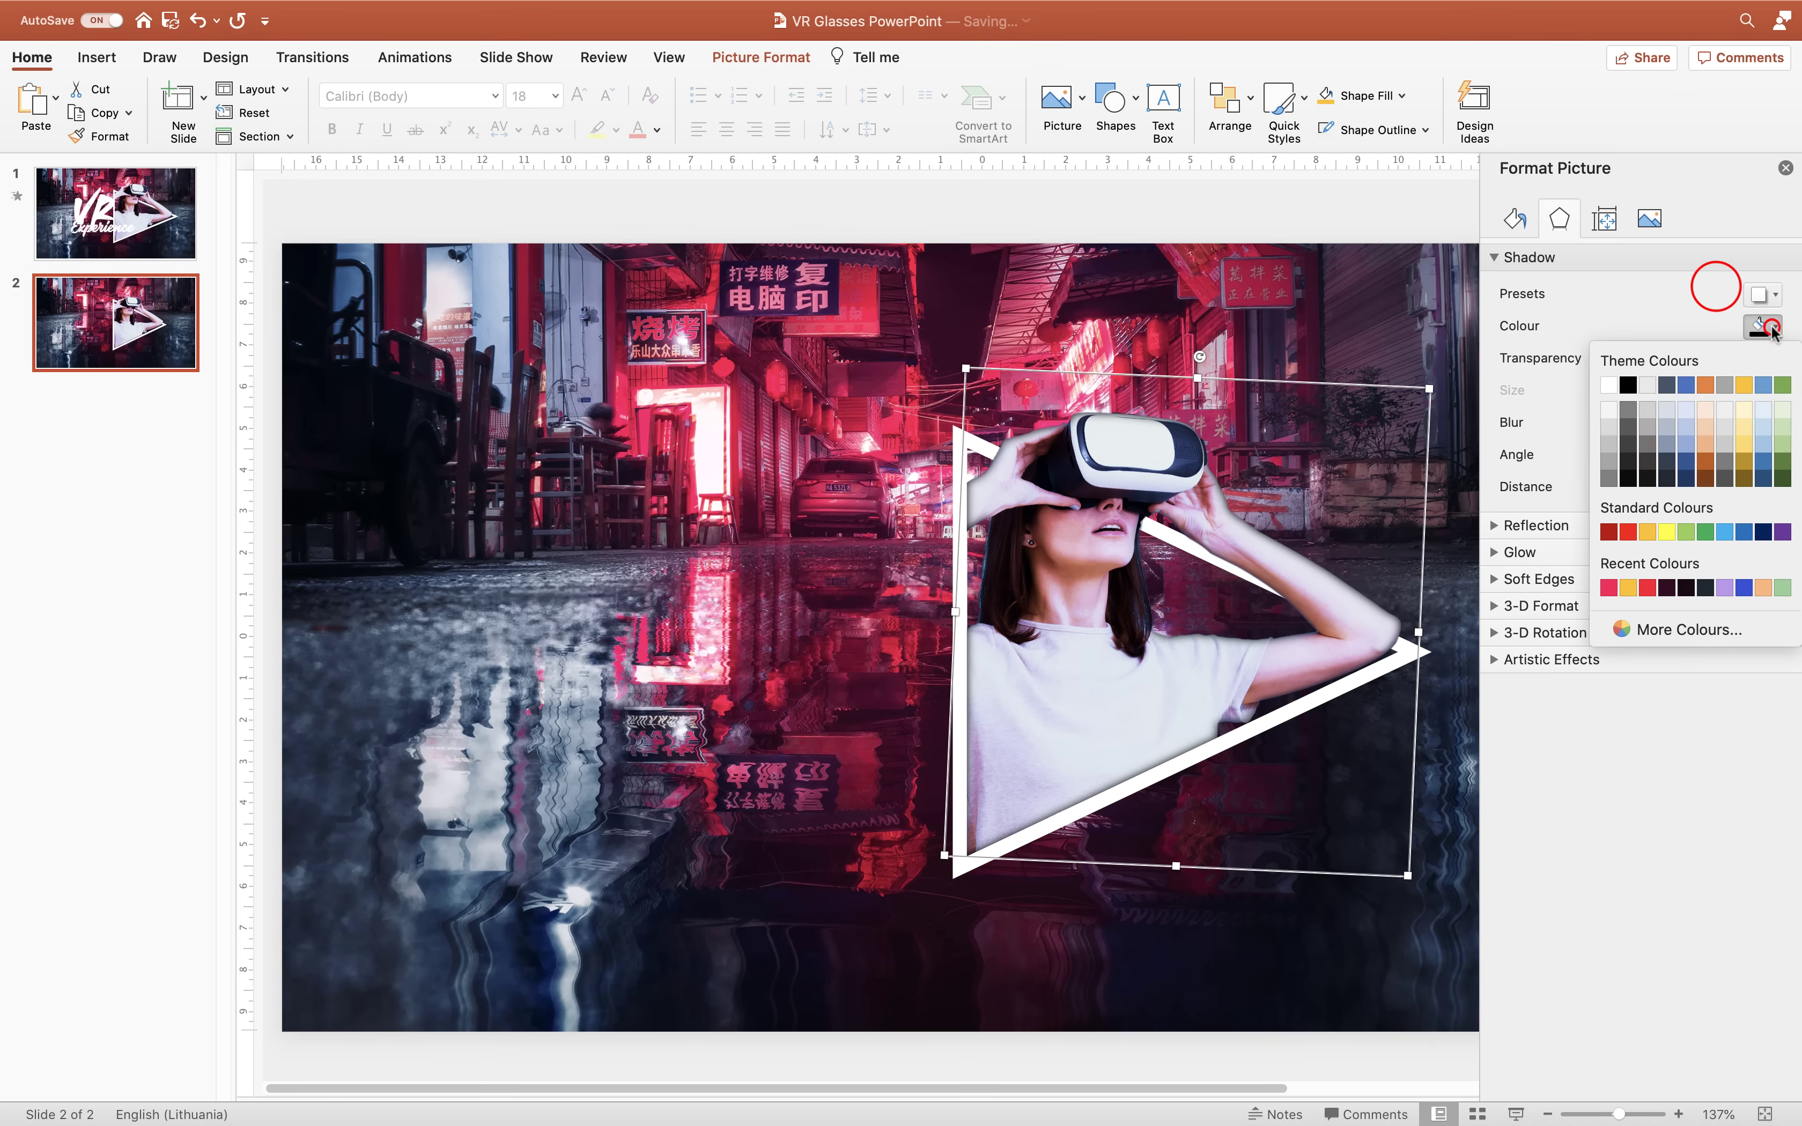
pyautogui.click(1683, 632)
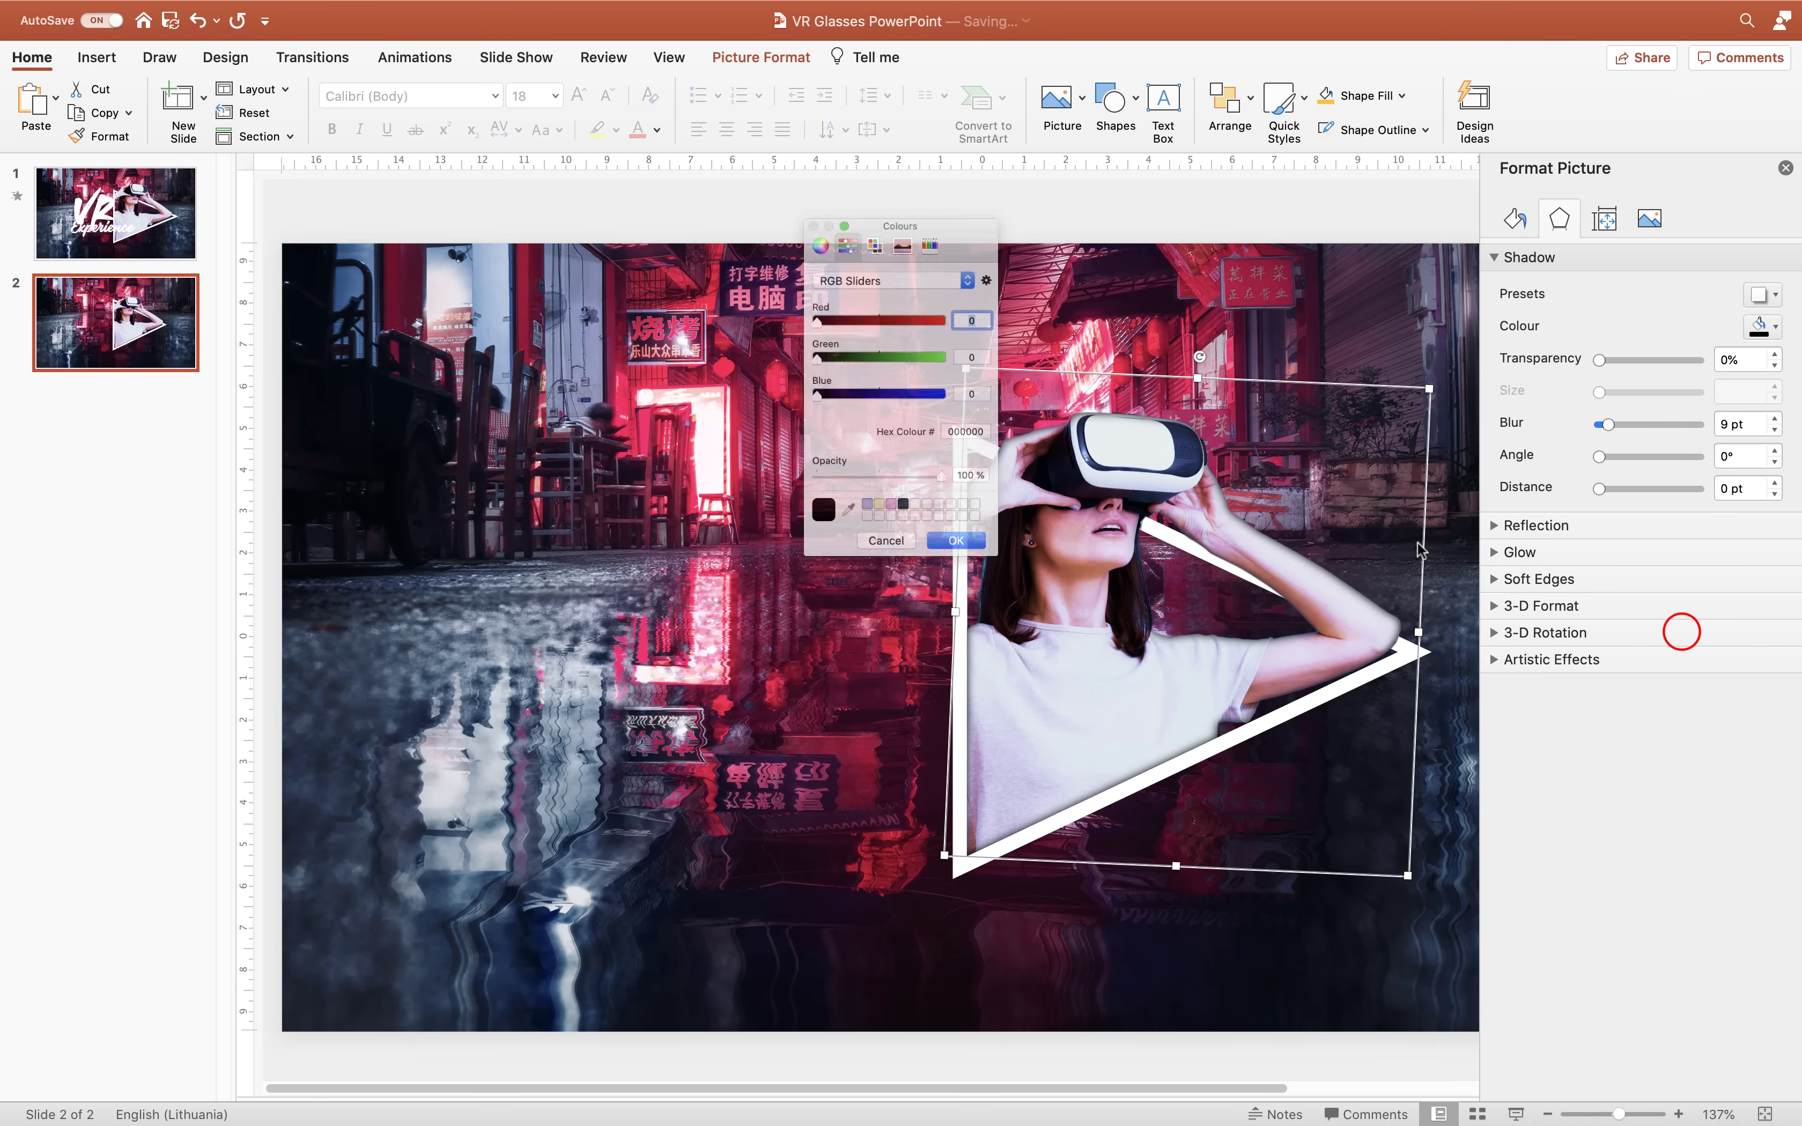
pyautogui.moveTo(939, 184); pyautogui.dragTo(825, 525)
pyautogui.click(721, 885)
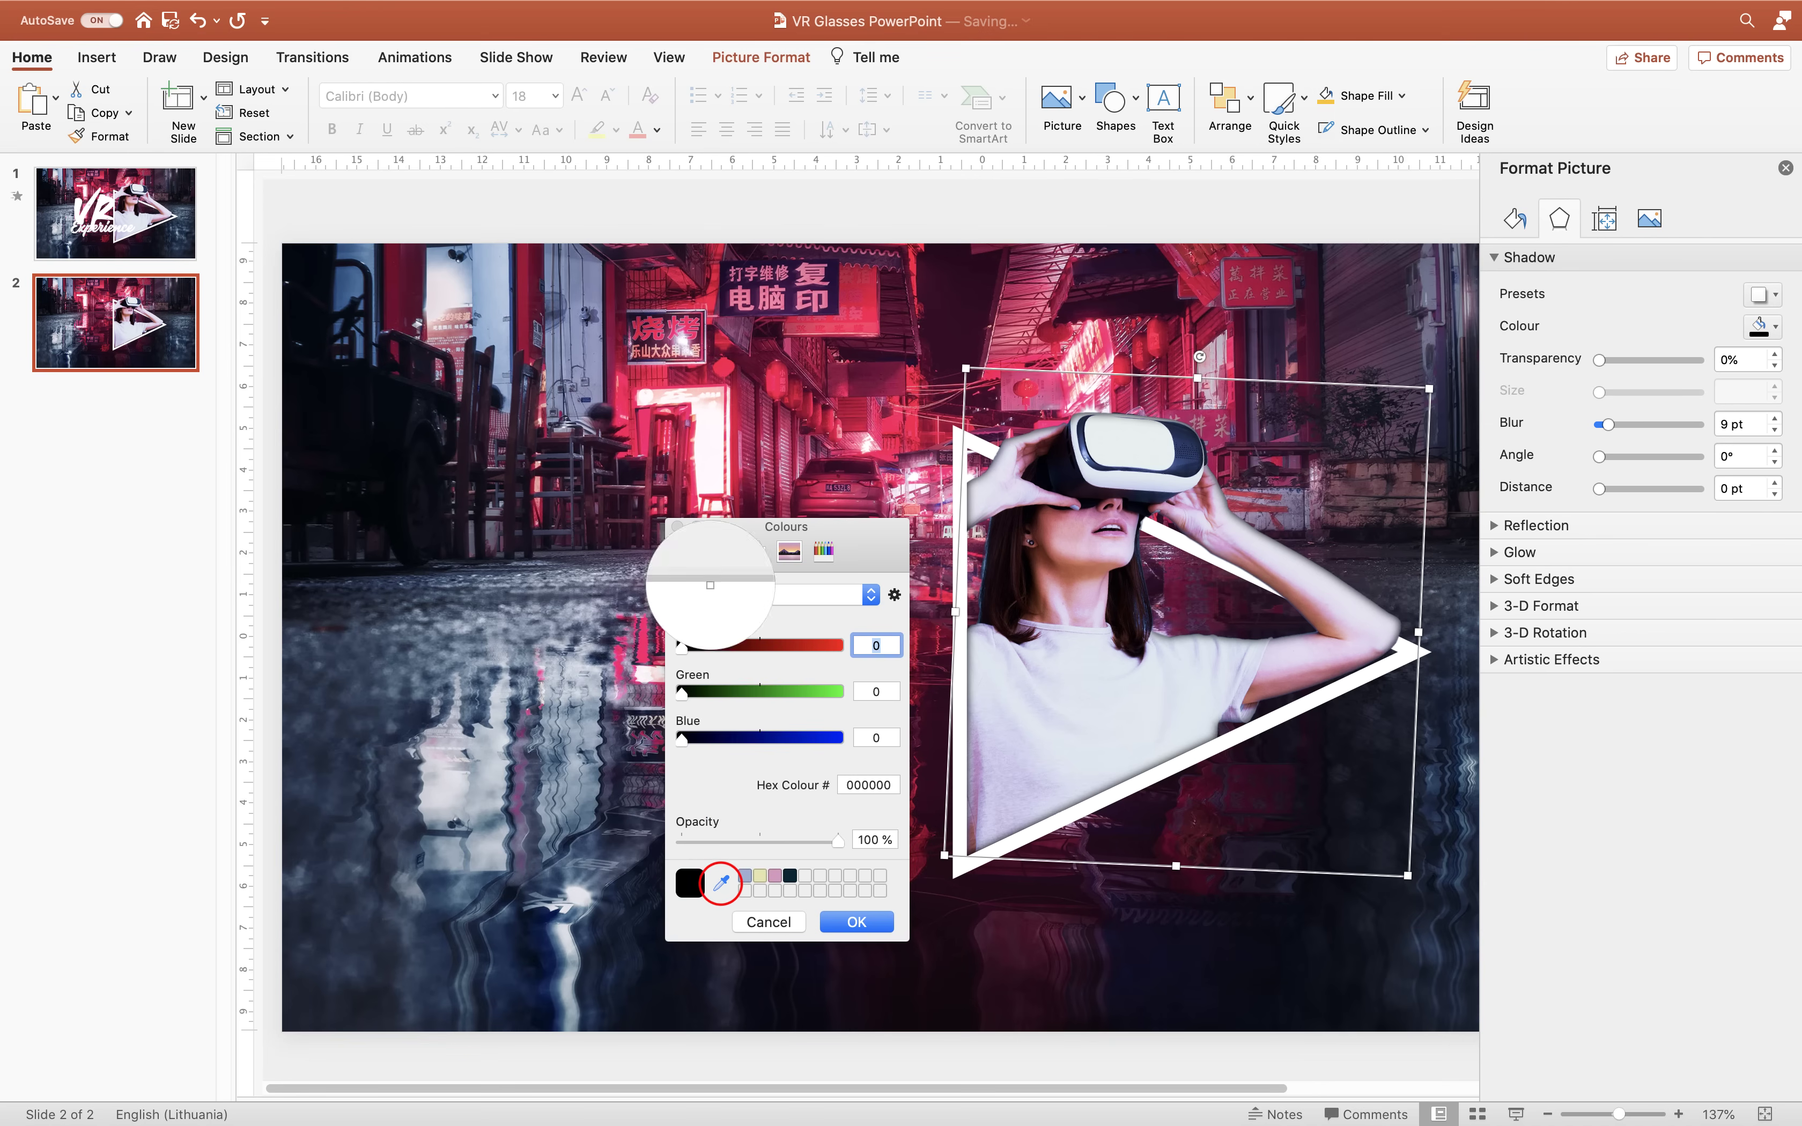
pyautogui.click(721, 366)
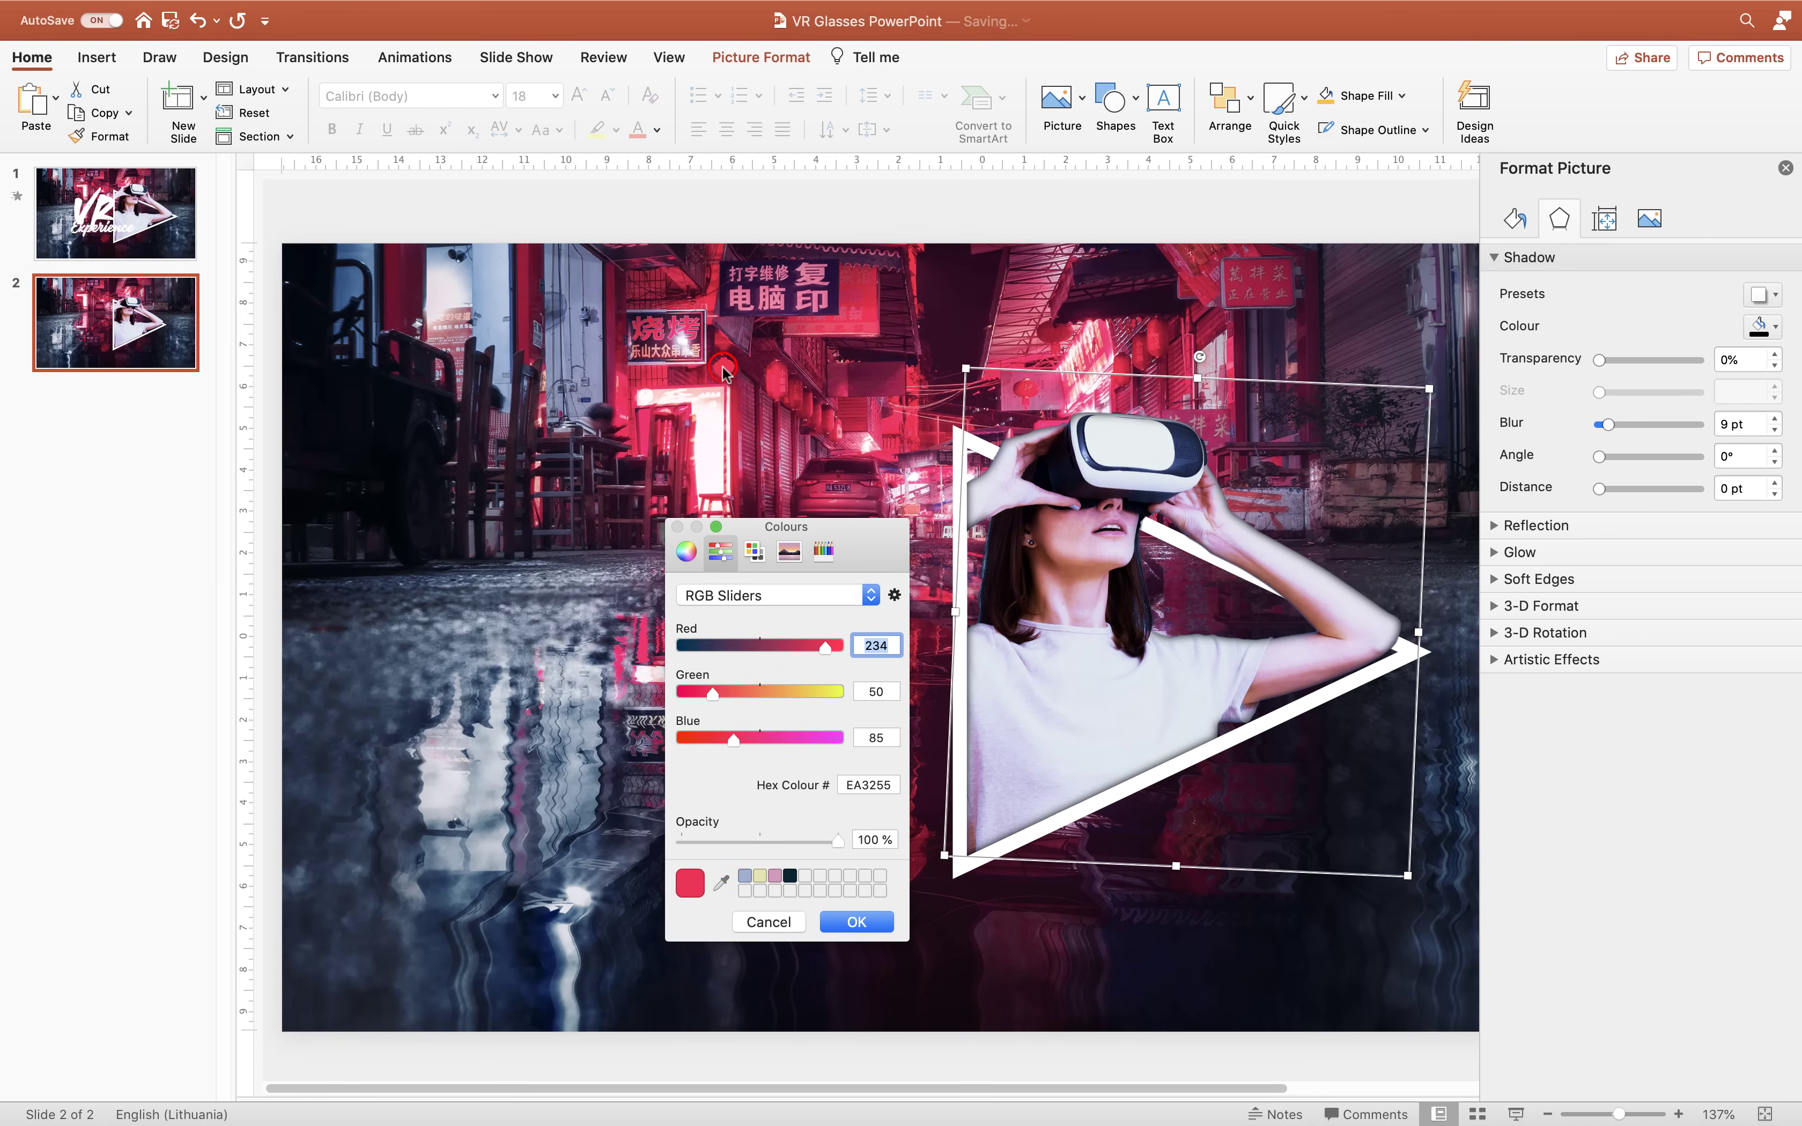
pyautogui.click(856, 921)
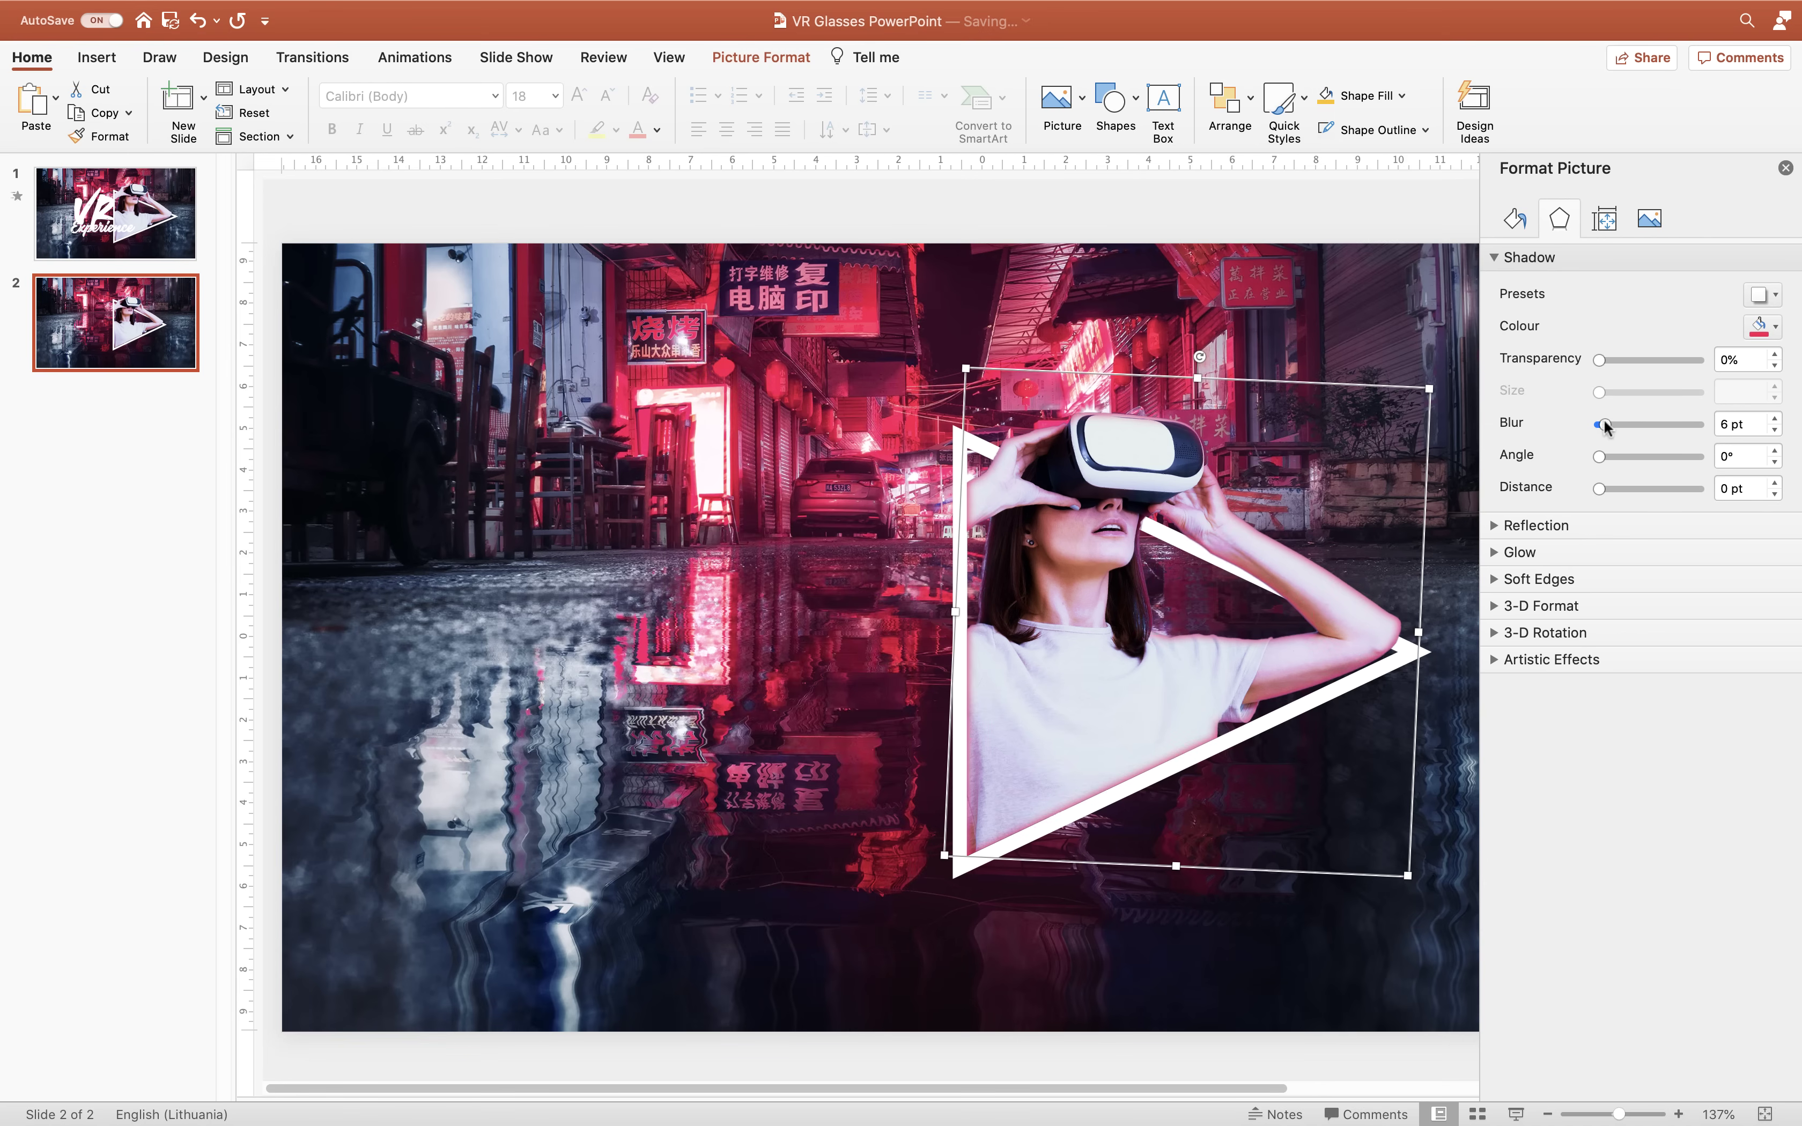
pyautogui.moveTo(1603, 426); pyautogui.dragTo(1648, 426)
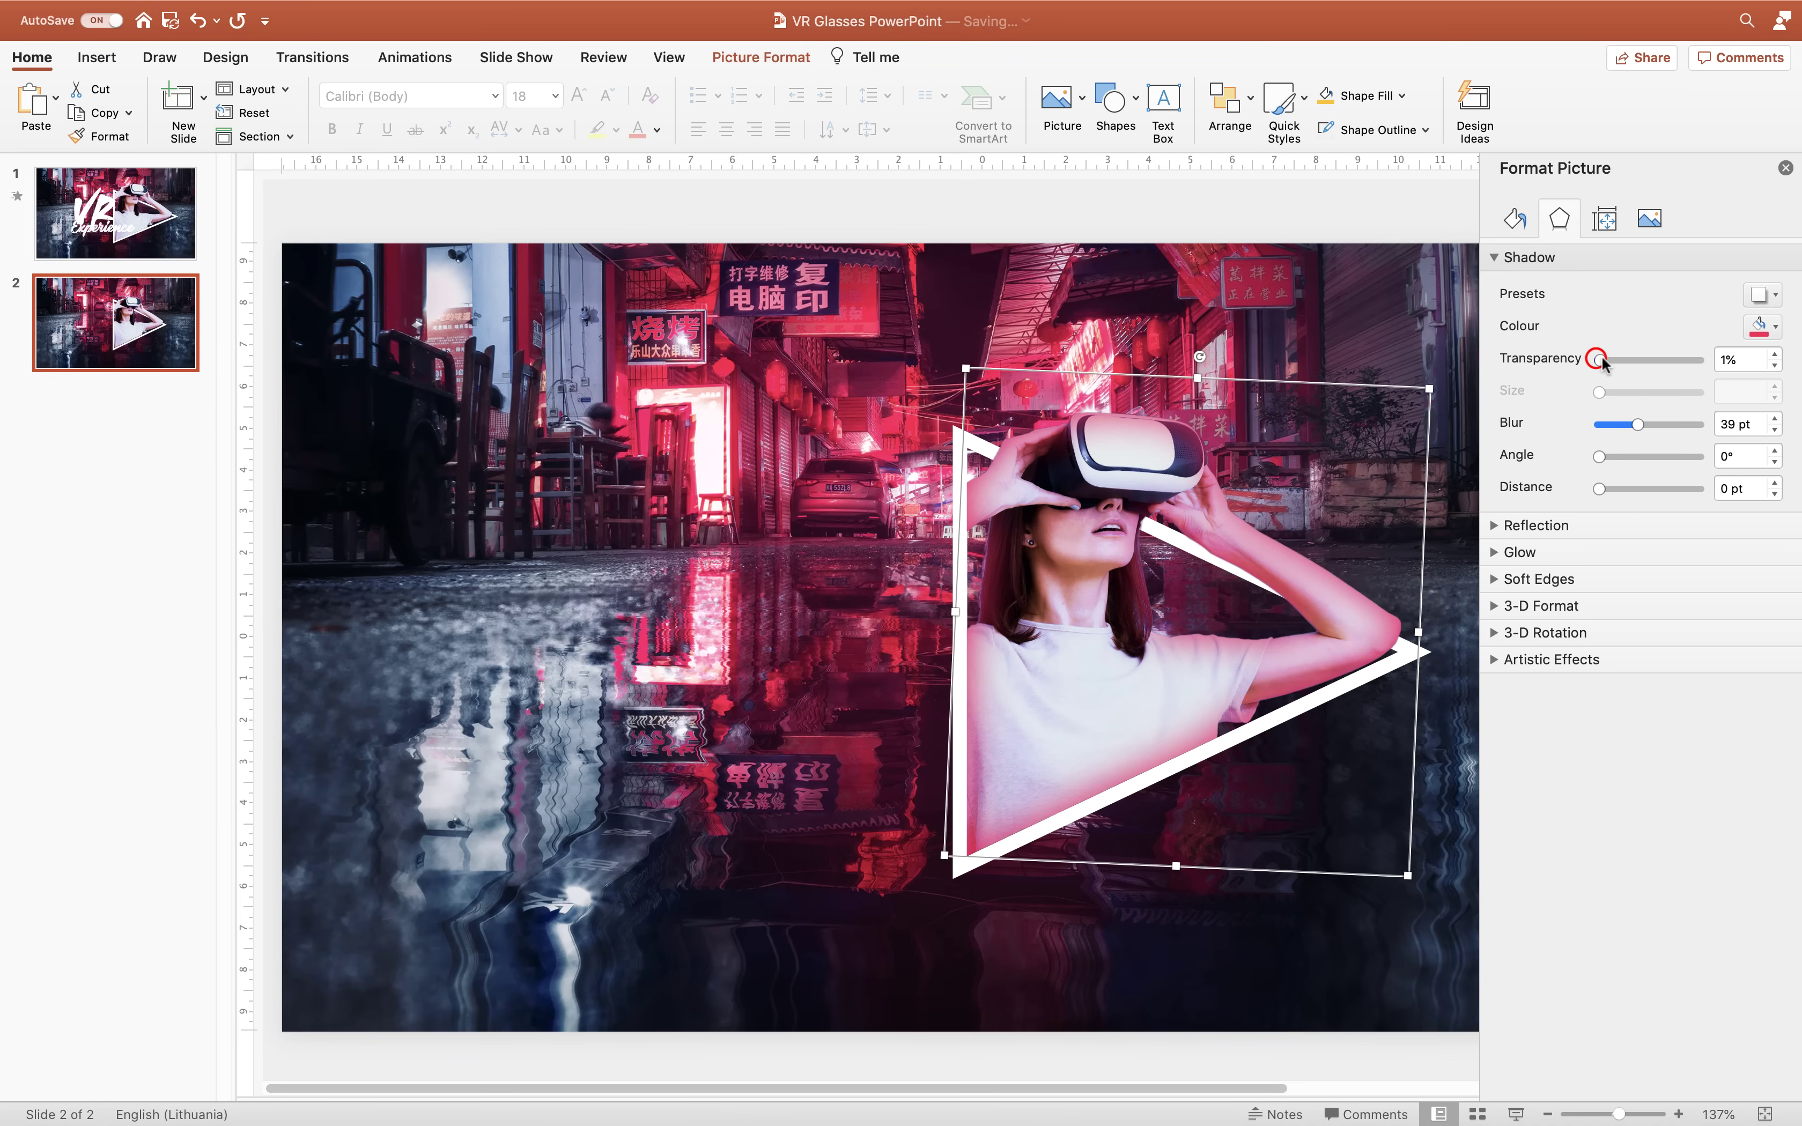
pyautogui.moveTo(1602, 362); pyautogui.dragTo(1636, 363)
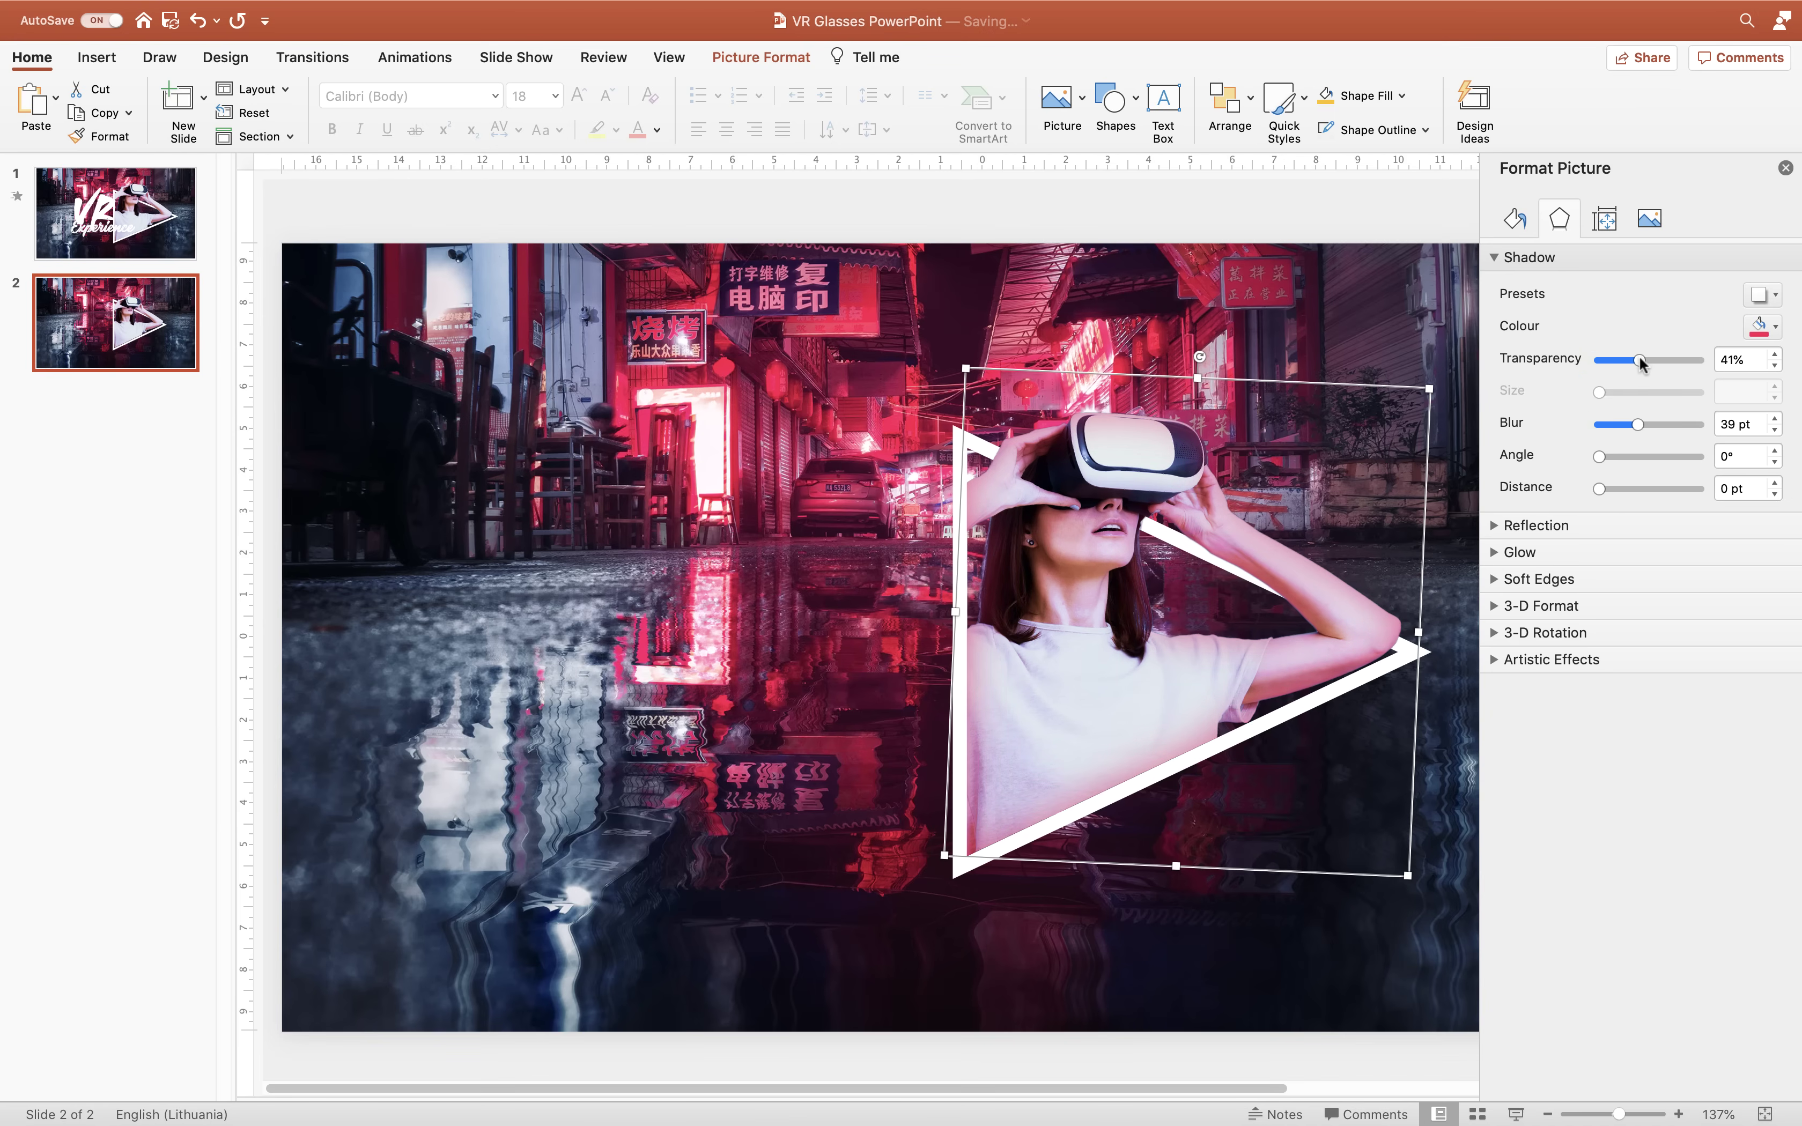
pyautogui.click(1786, 169)
# - Marquee-select the woman photo and white triangle on slide 2 and group them
pyautogui.click(808, 216)
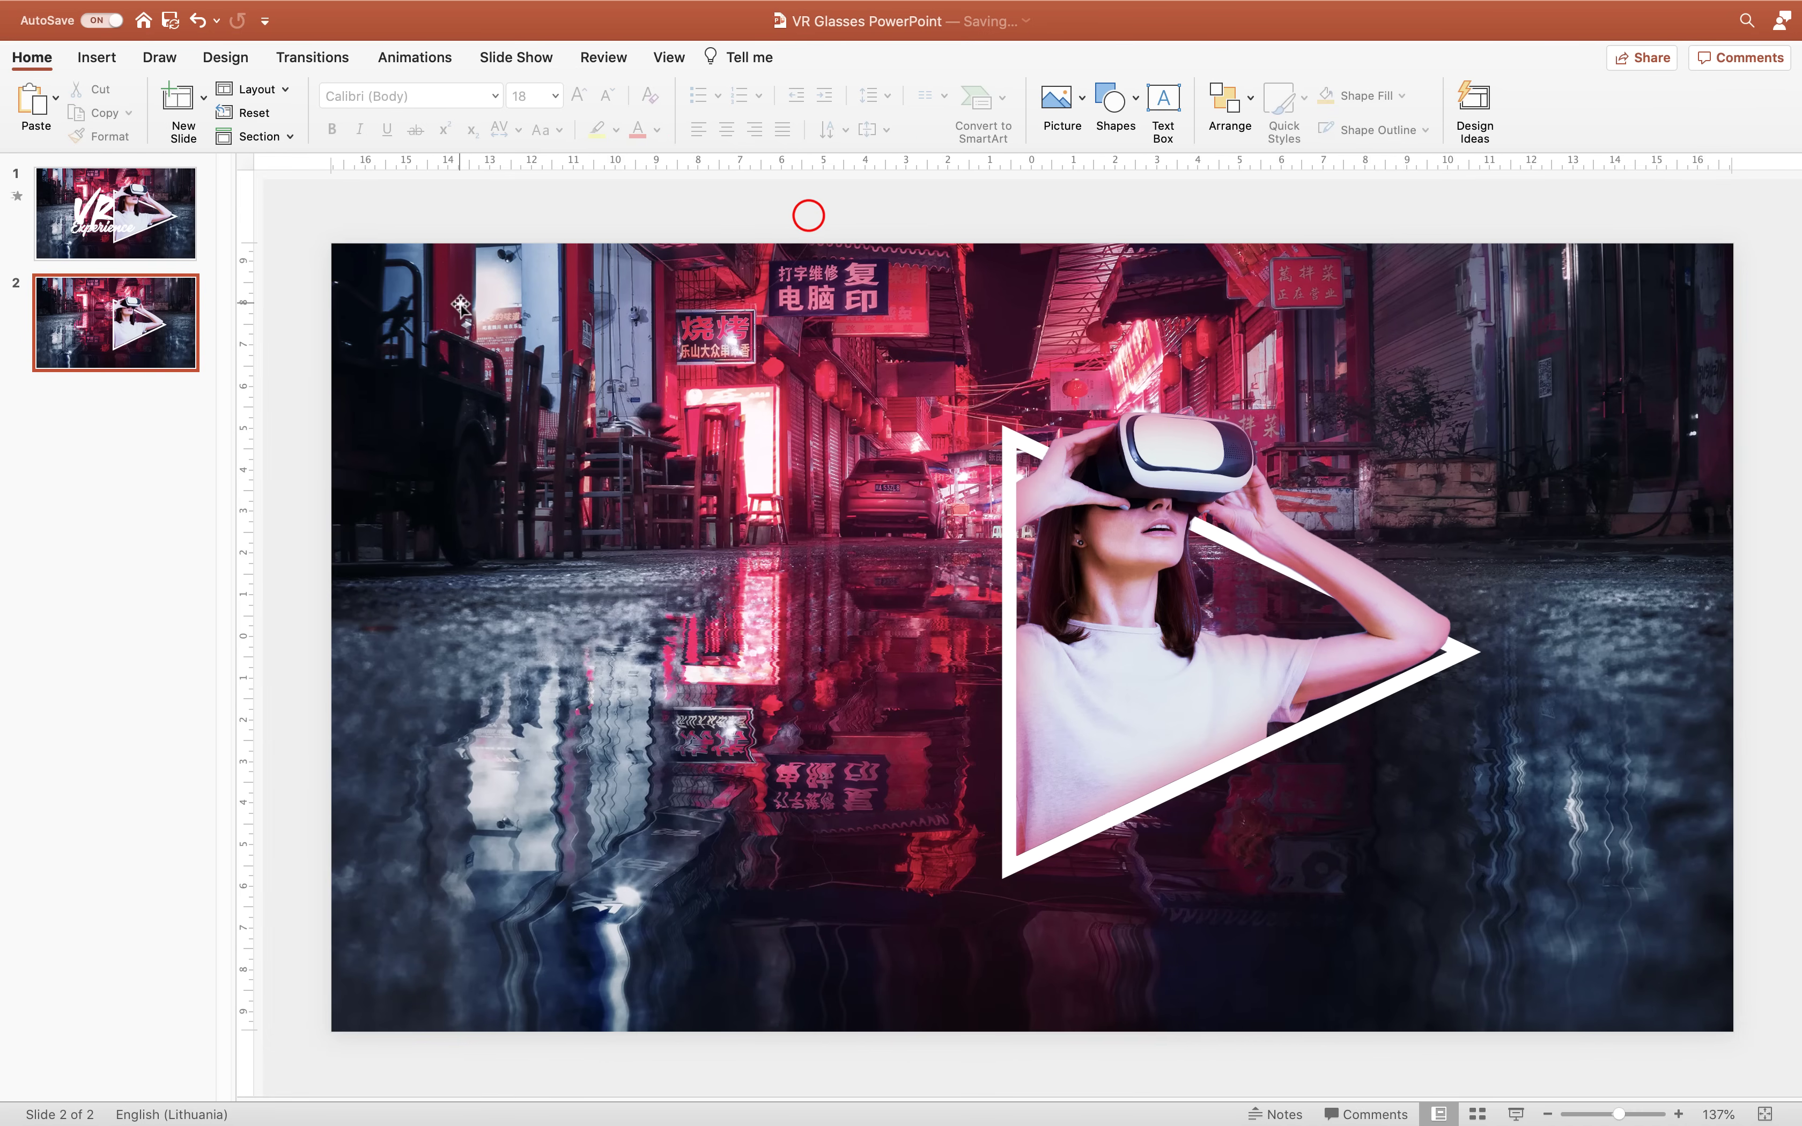
pyautogui.click(153, 221)
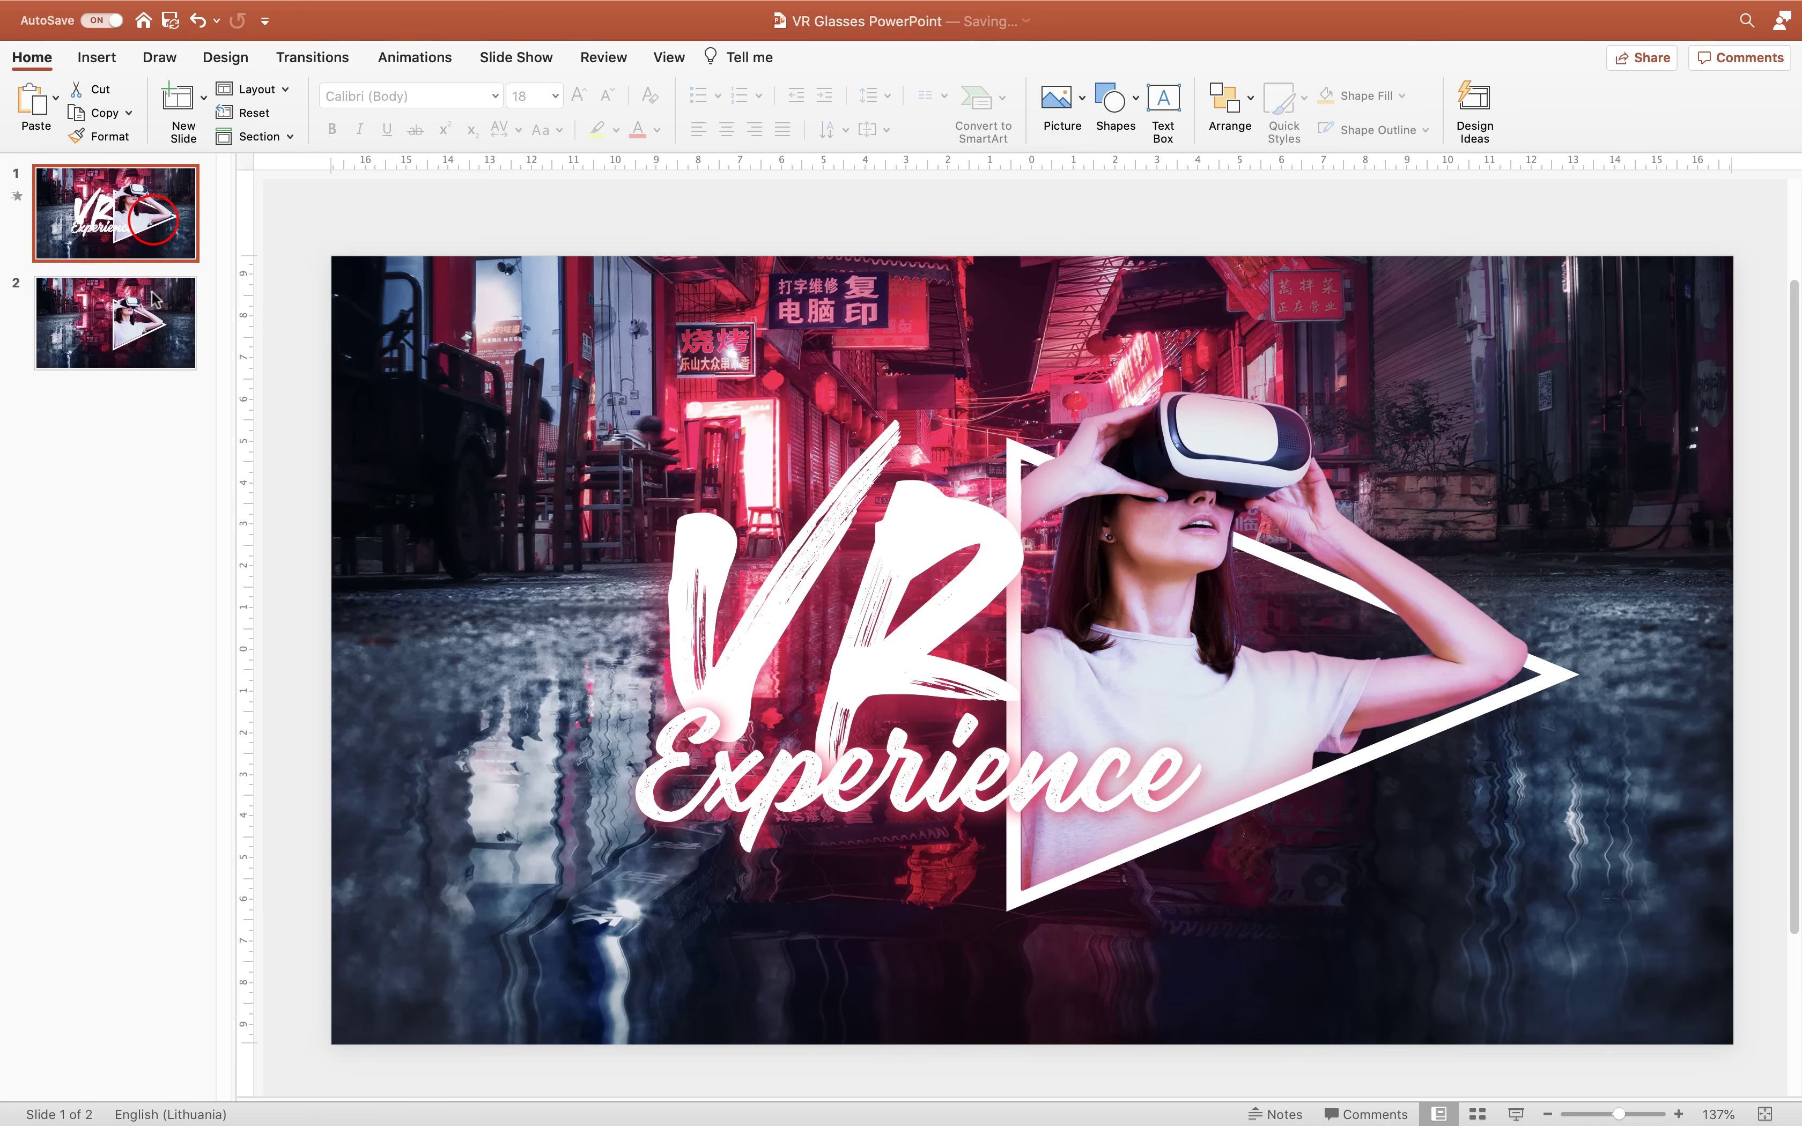
pyautogui.click(152, 298)
pyautogui.moveTo(917, 203); pyautogui.dragTo(1554, 940)
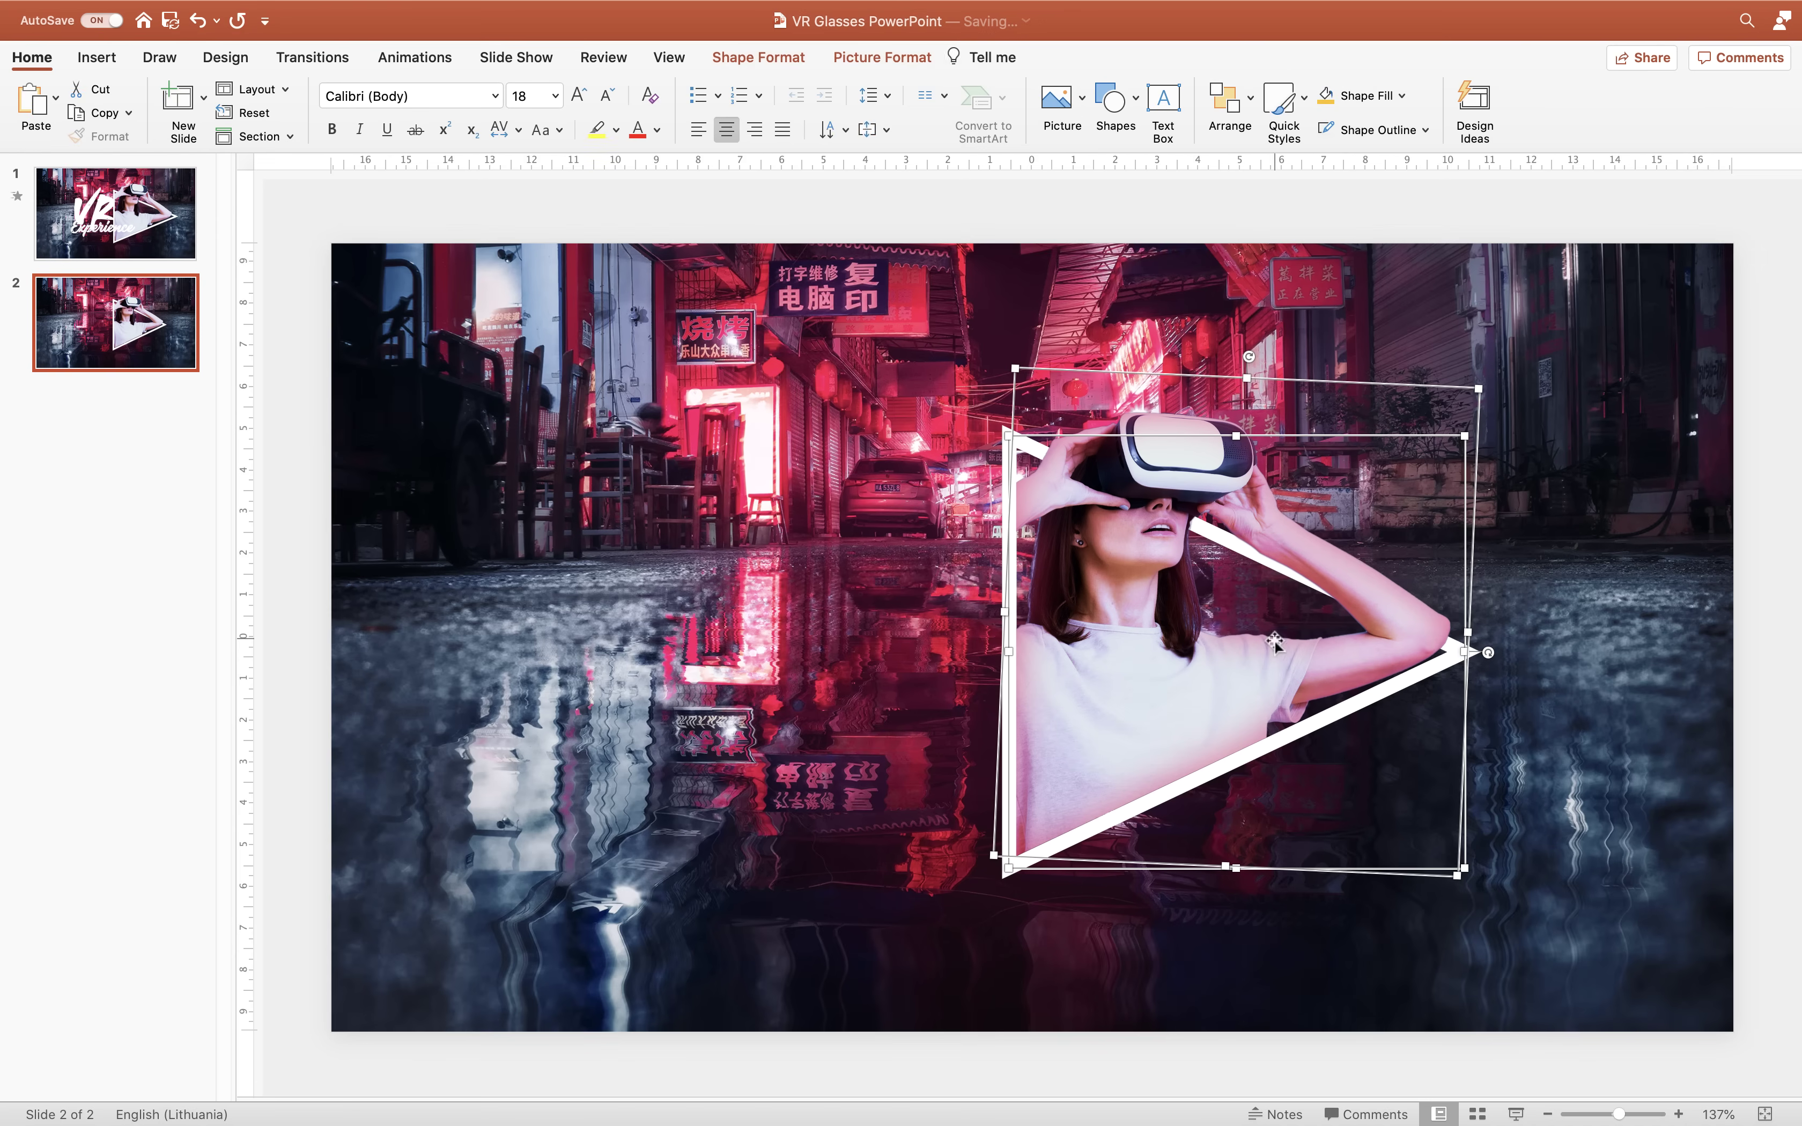
pyautogui.rightClick(1138, 563)
pyautogui.moveTo(1228, 656)
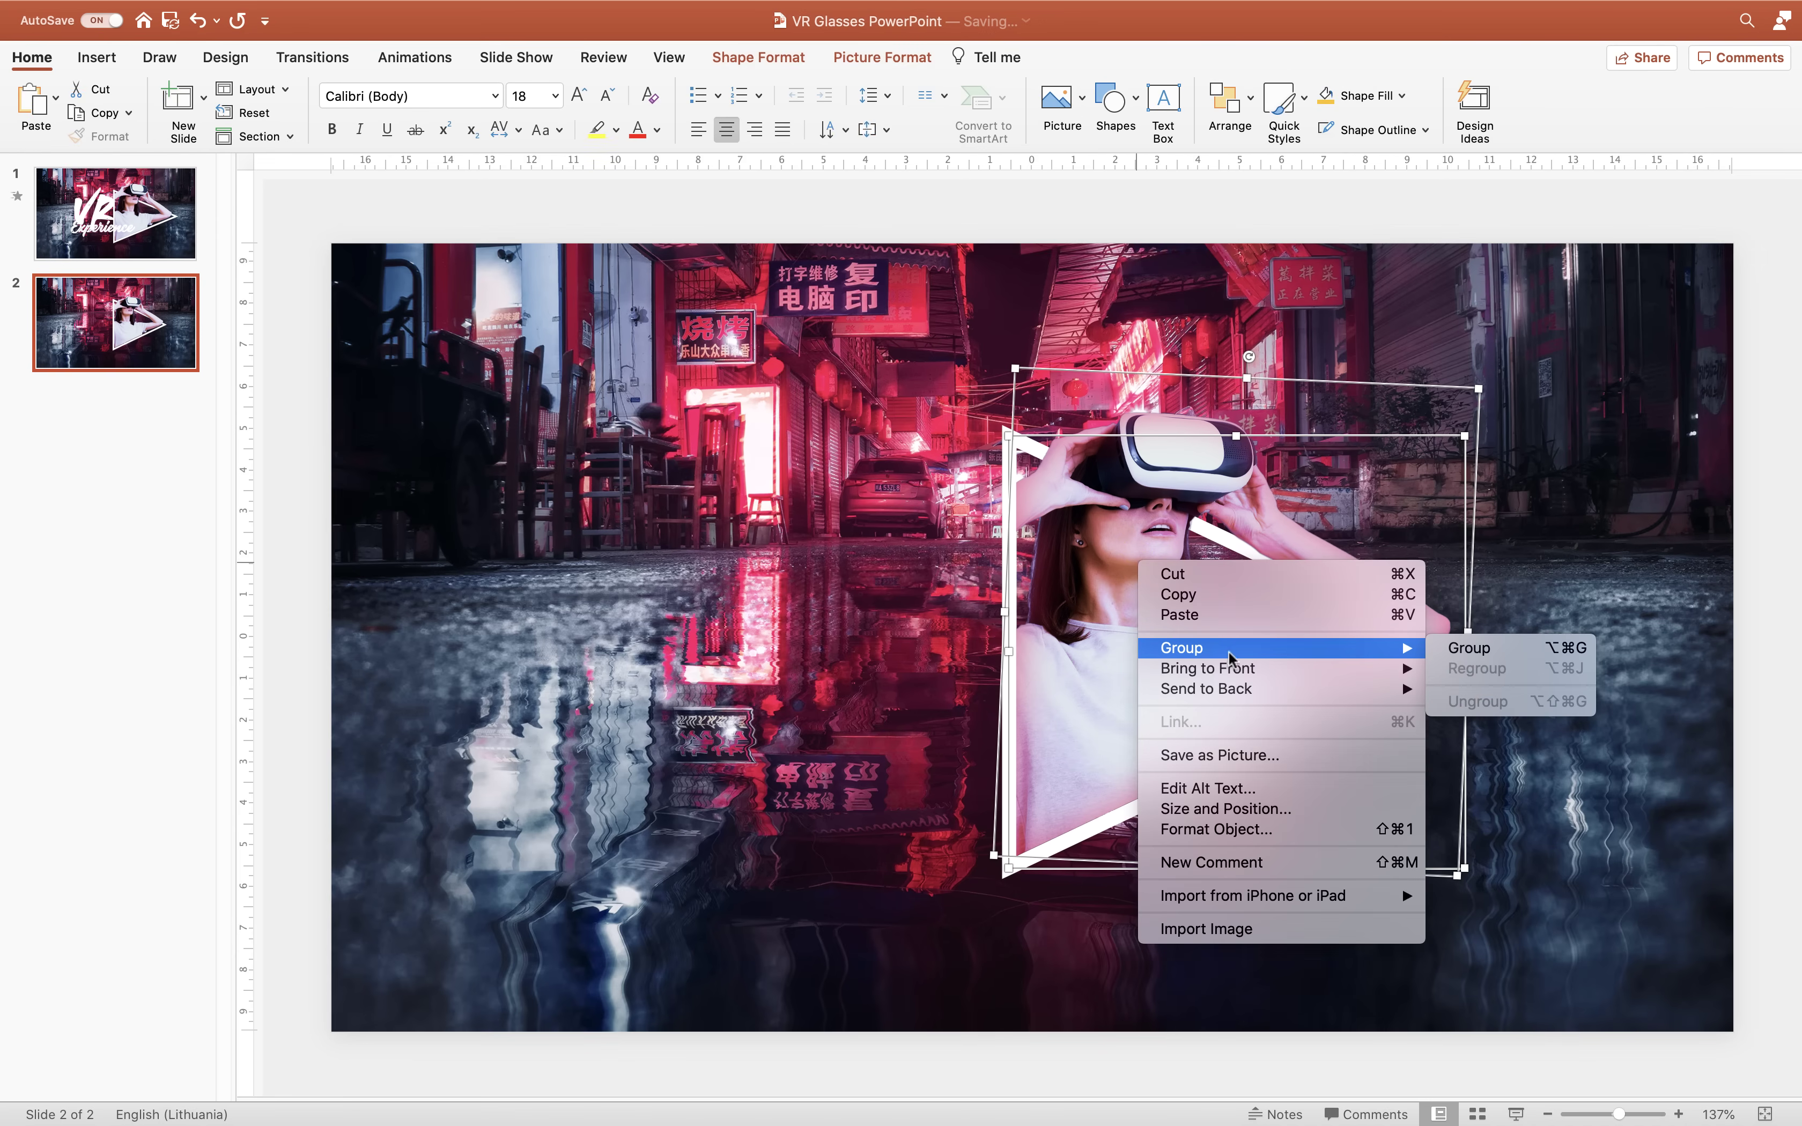
pyautogui.click(1463, 648)
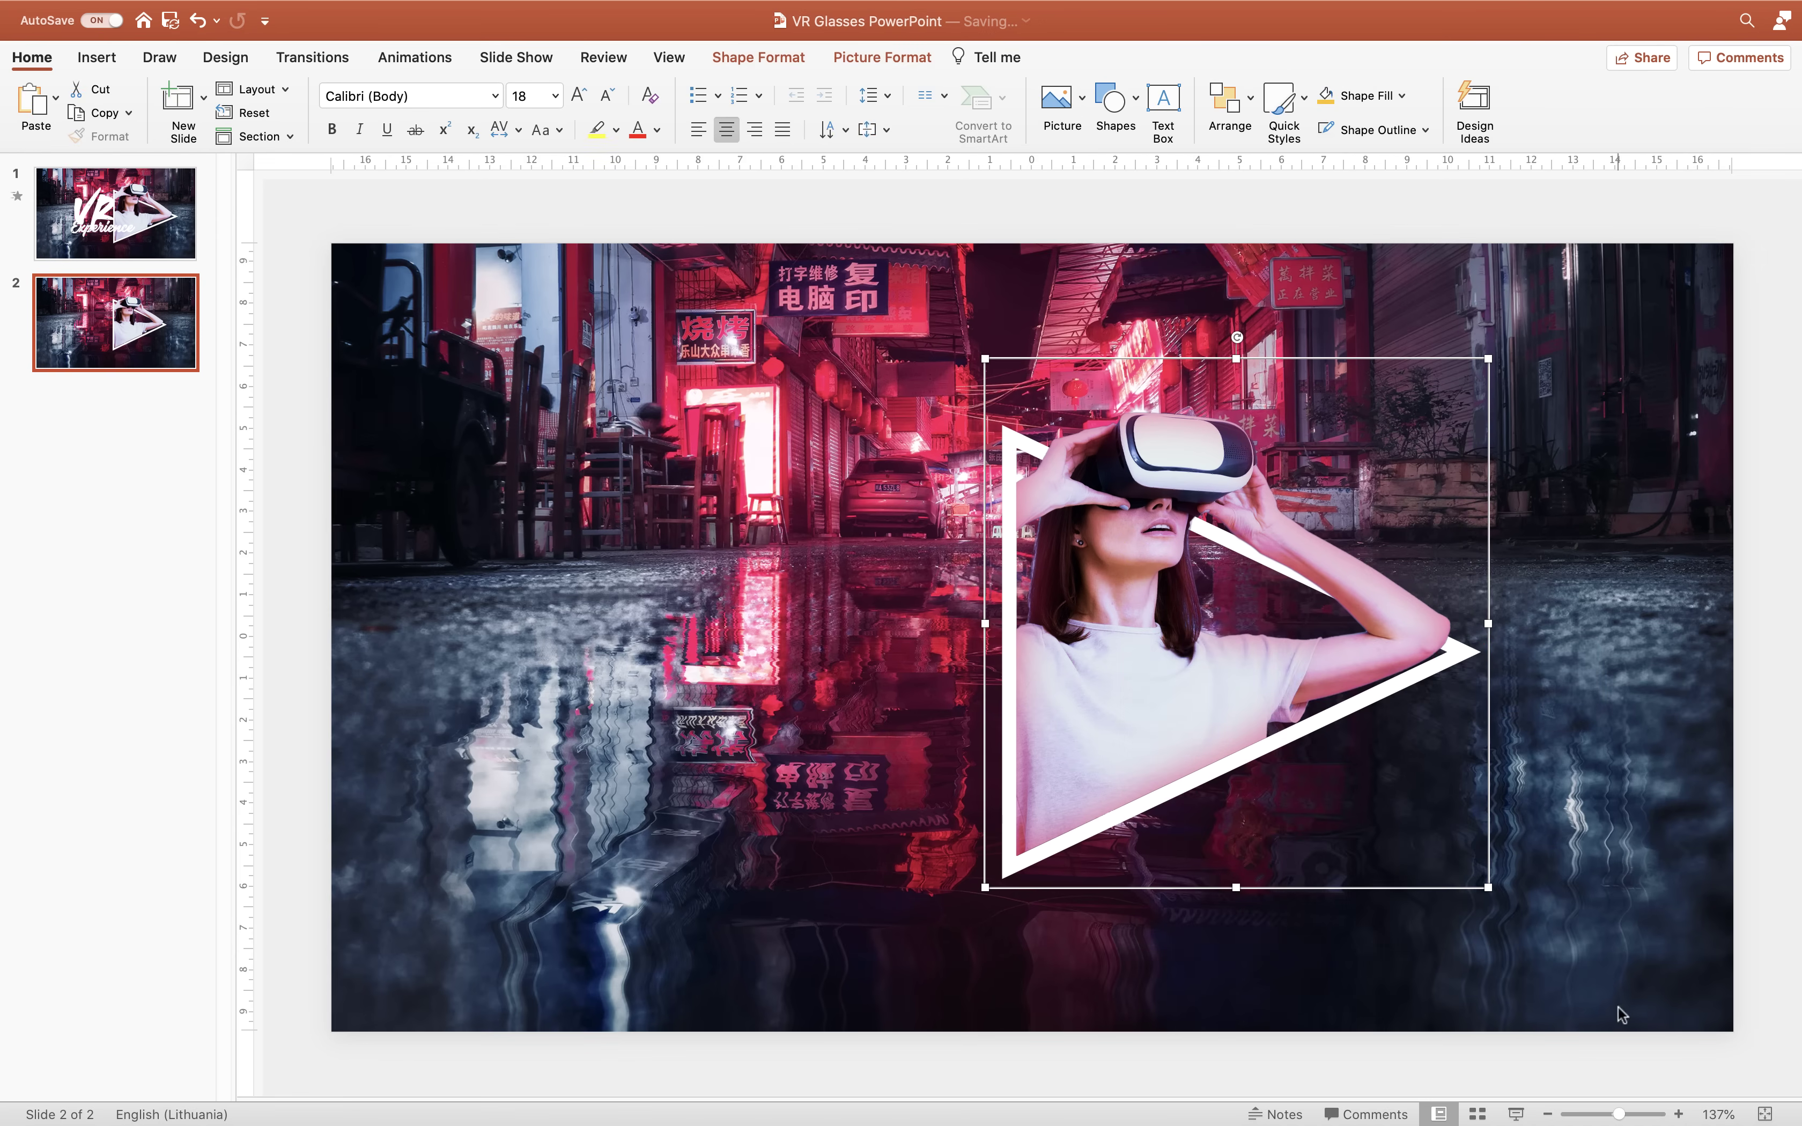
pyautogui.moveTo(1618, 1115); pyautogui.dragTo(1609, 1115)
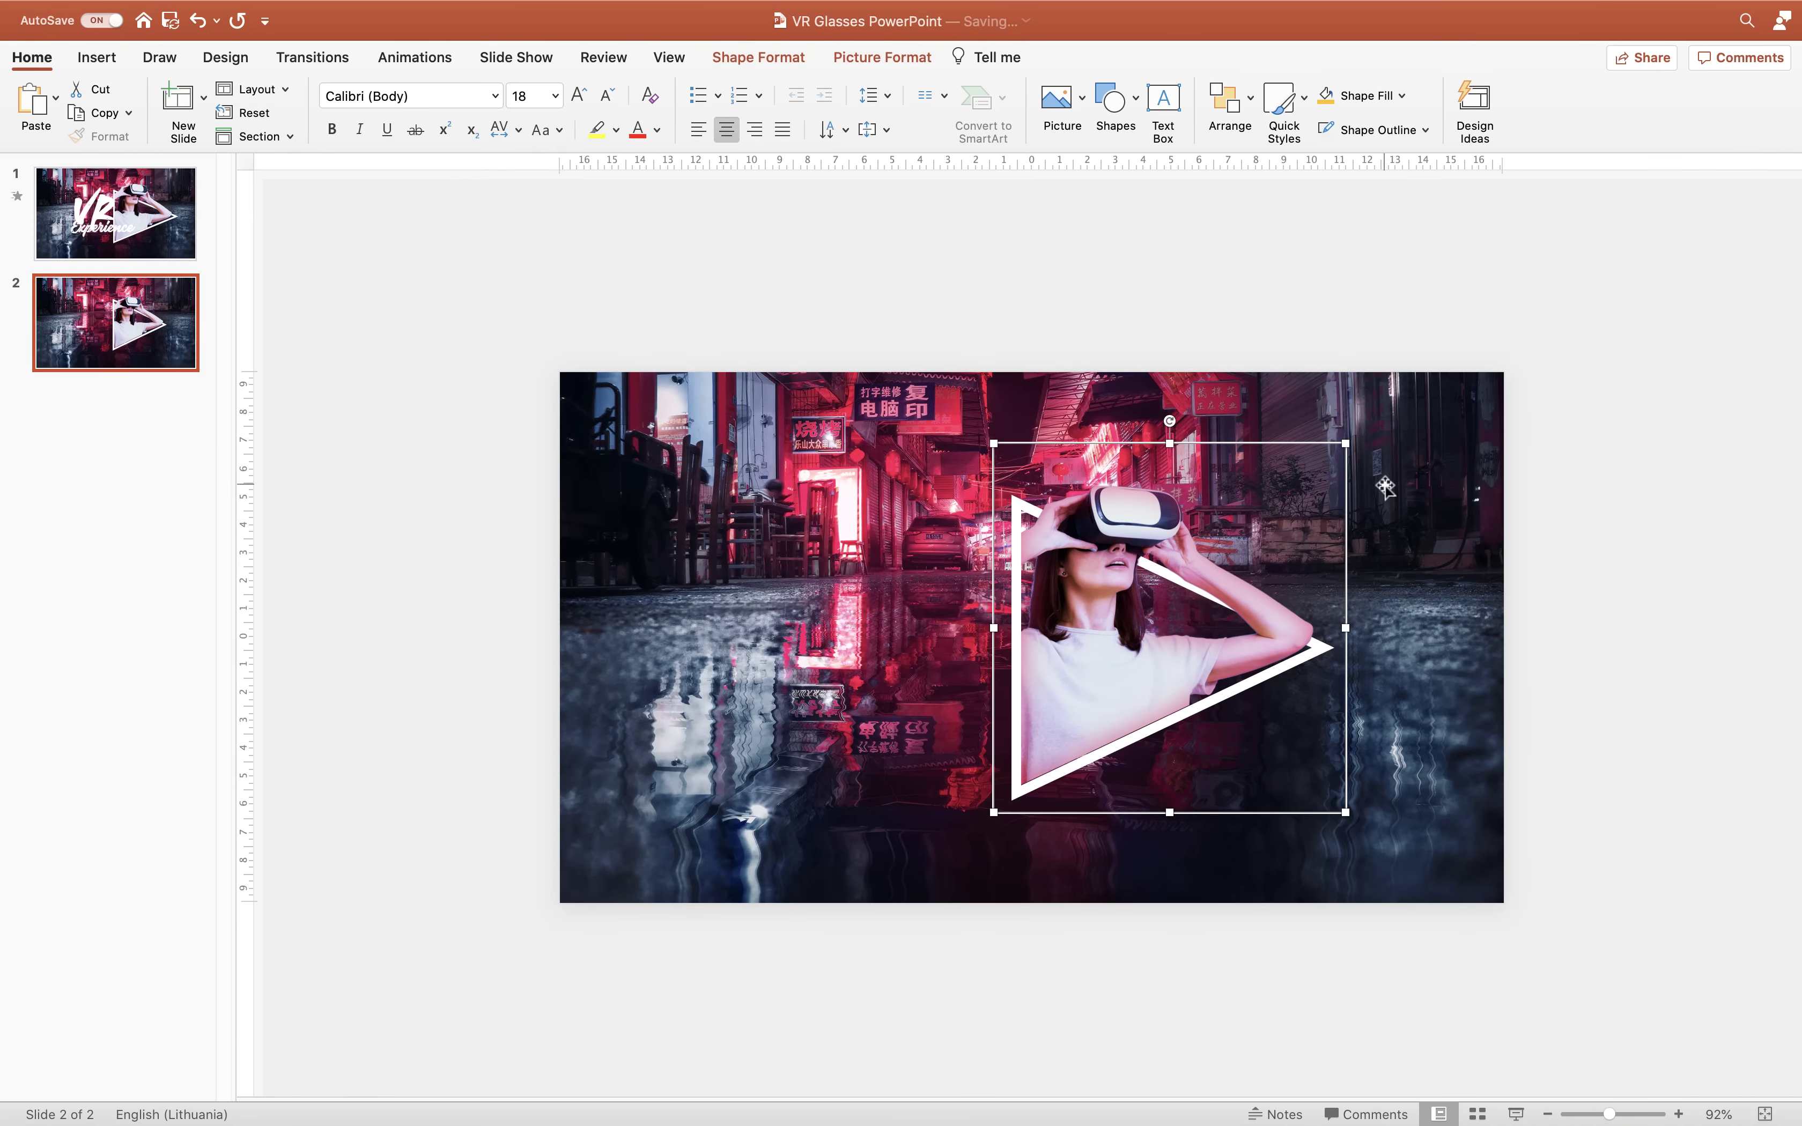
# - Enlarge the photo-and-triangle group and shift it down-left on the slide's right side
pyautogui.moveTo(1349, 444); pyautogui.dragTo(1412, 373)
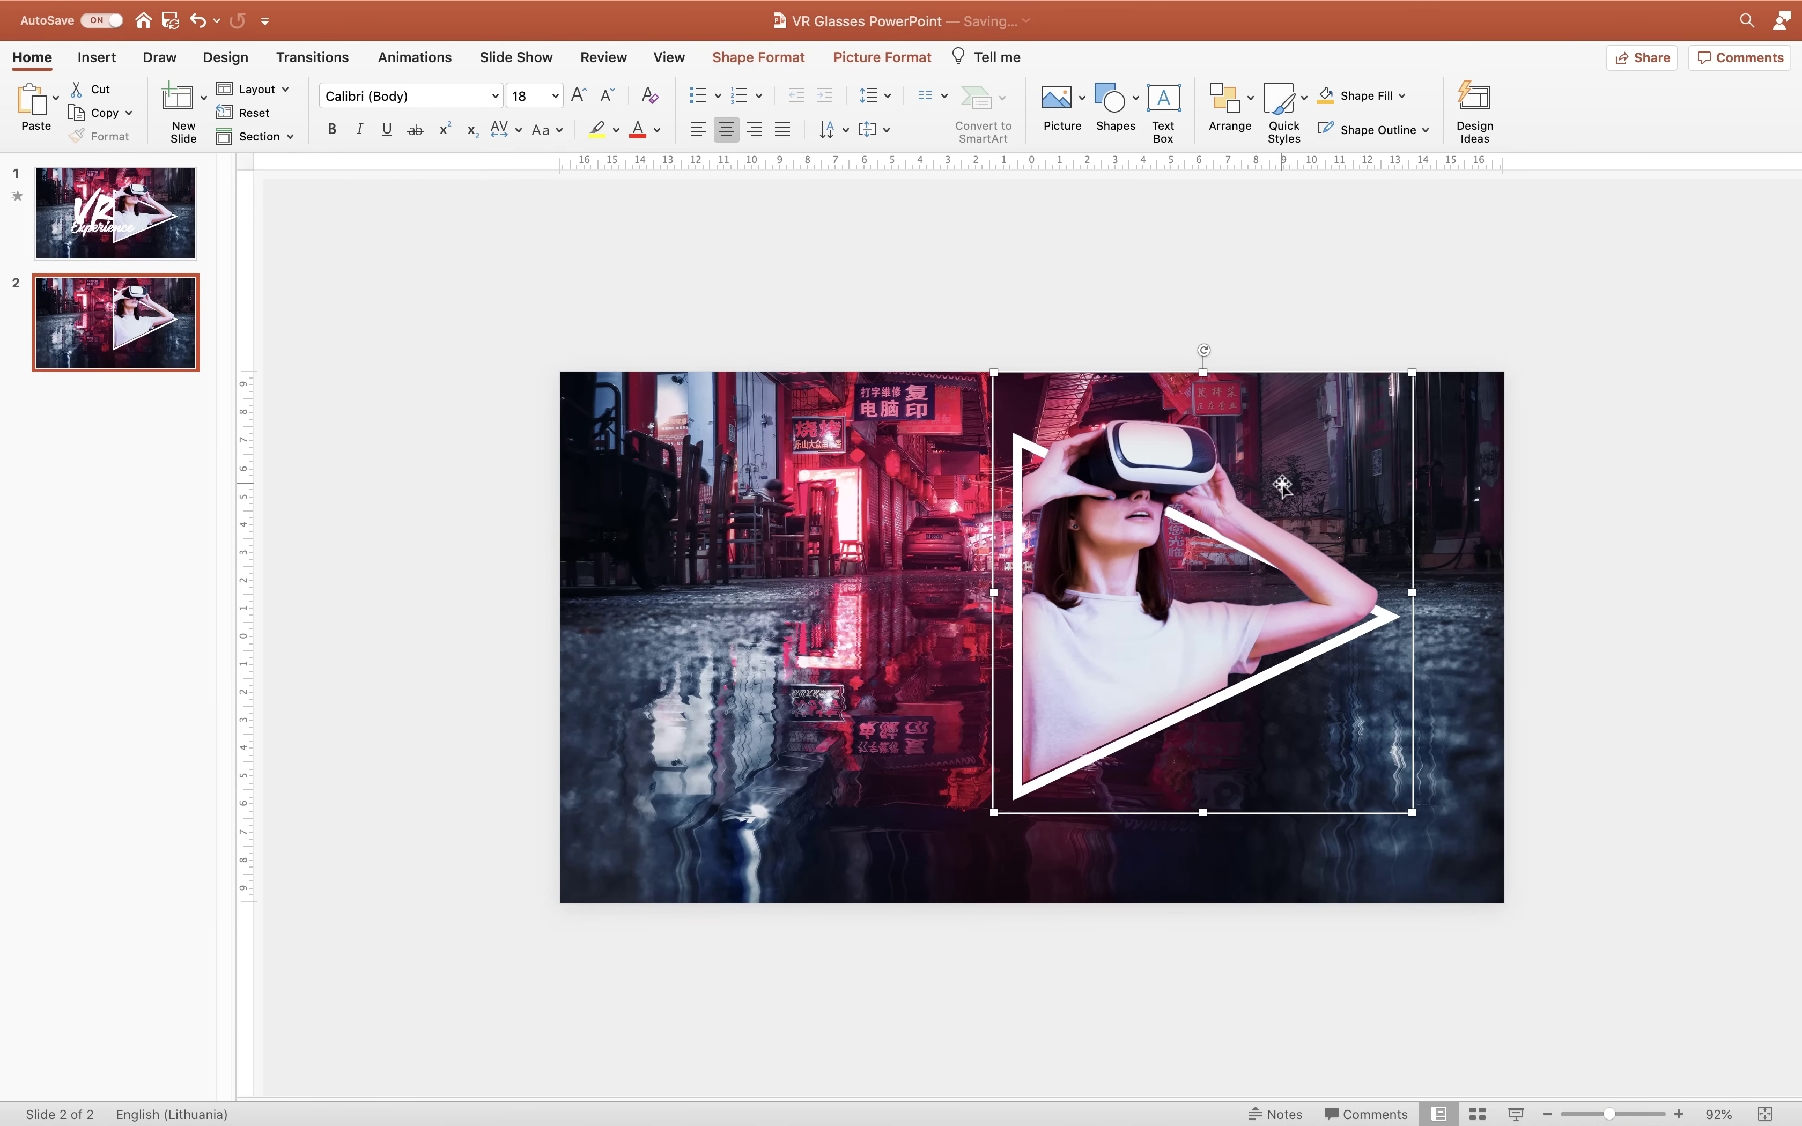
pyautogui.moveTo(1172, 596); pyautogui.dragTo(1147, 617)
pyautogui.click(1091, 311)
pyautogui.scroll(5, 1089, 601)
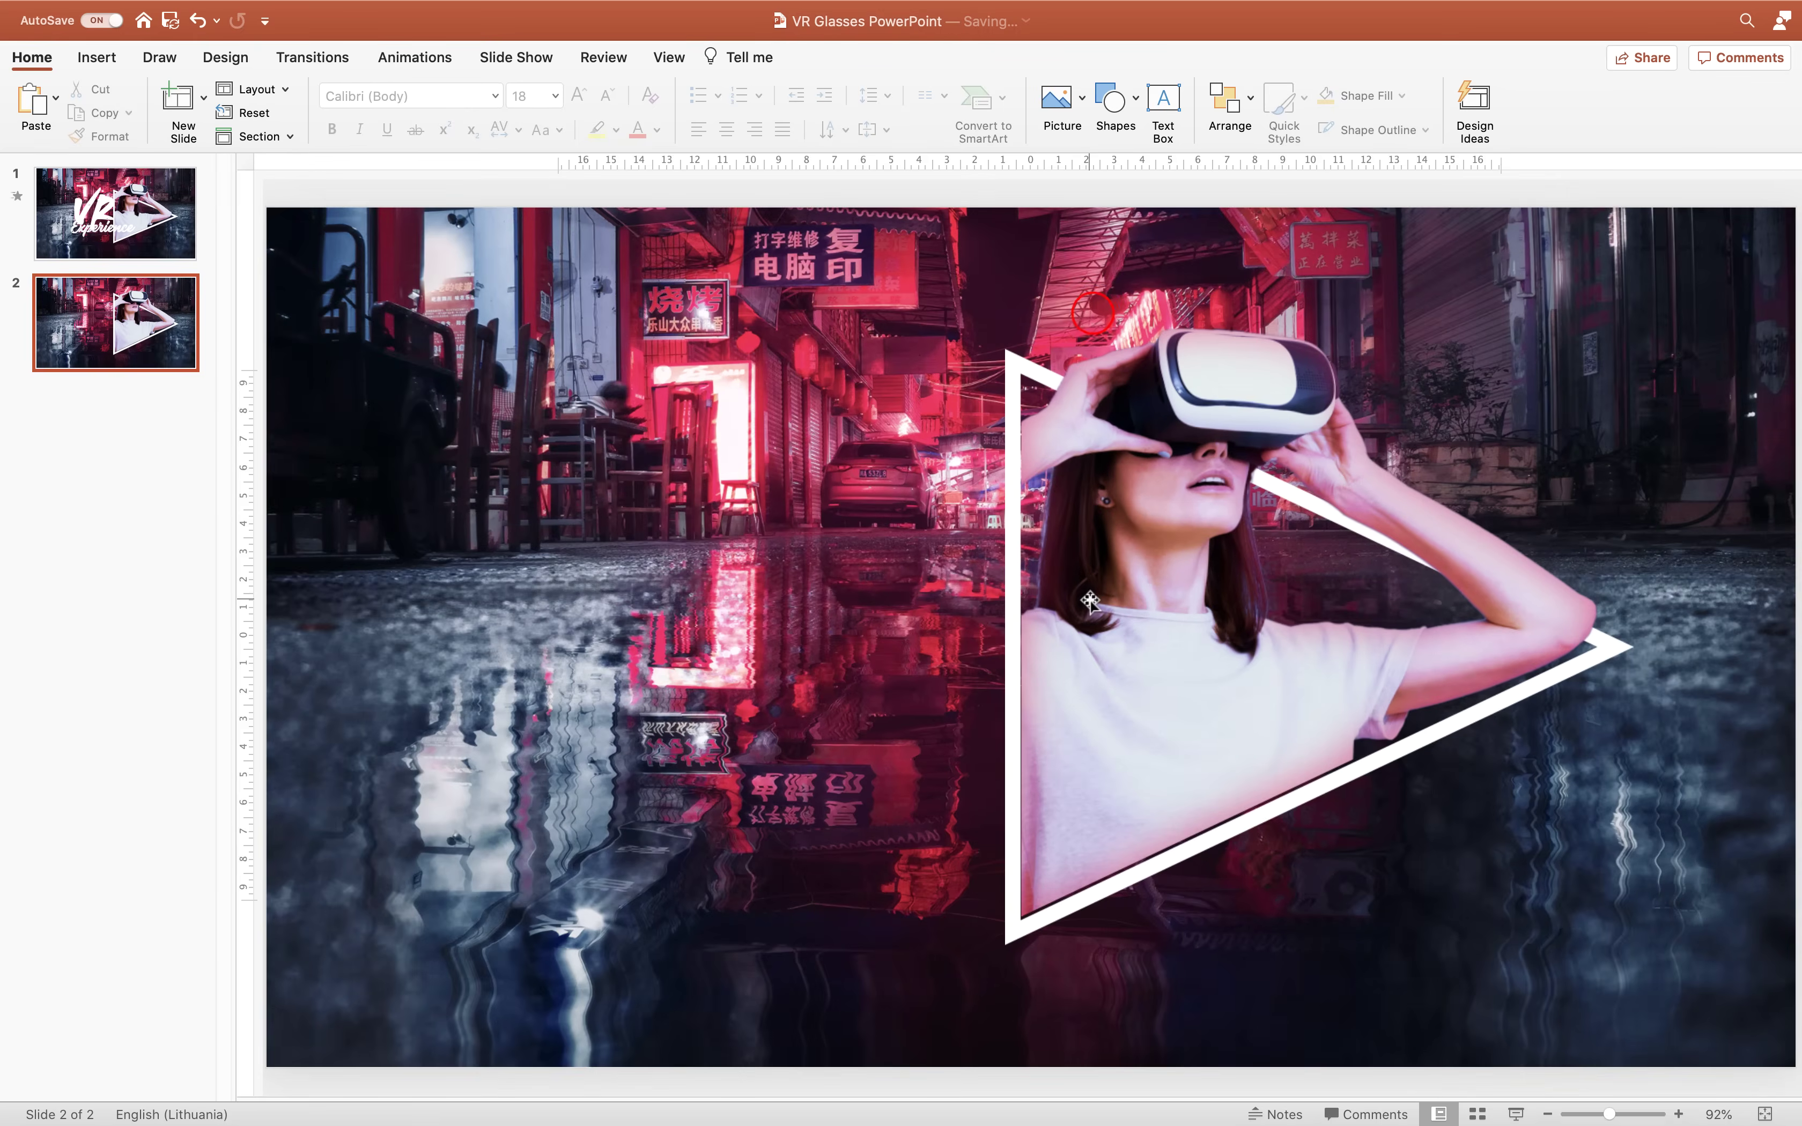
pyautogui.scroll(3, 1138, 735)
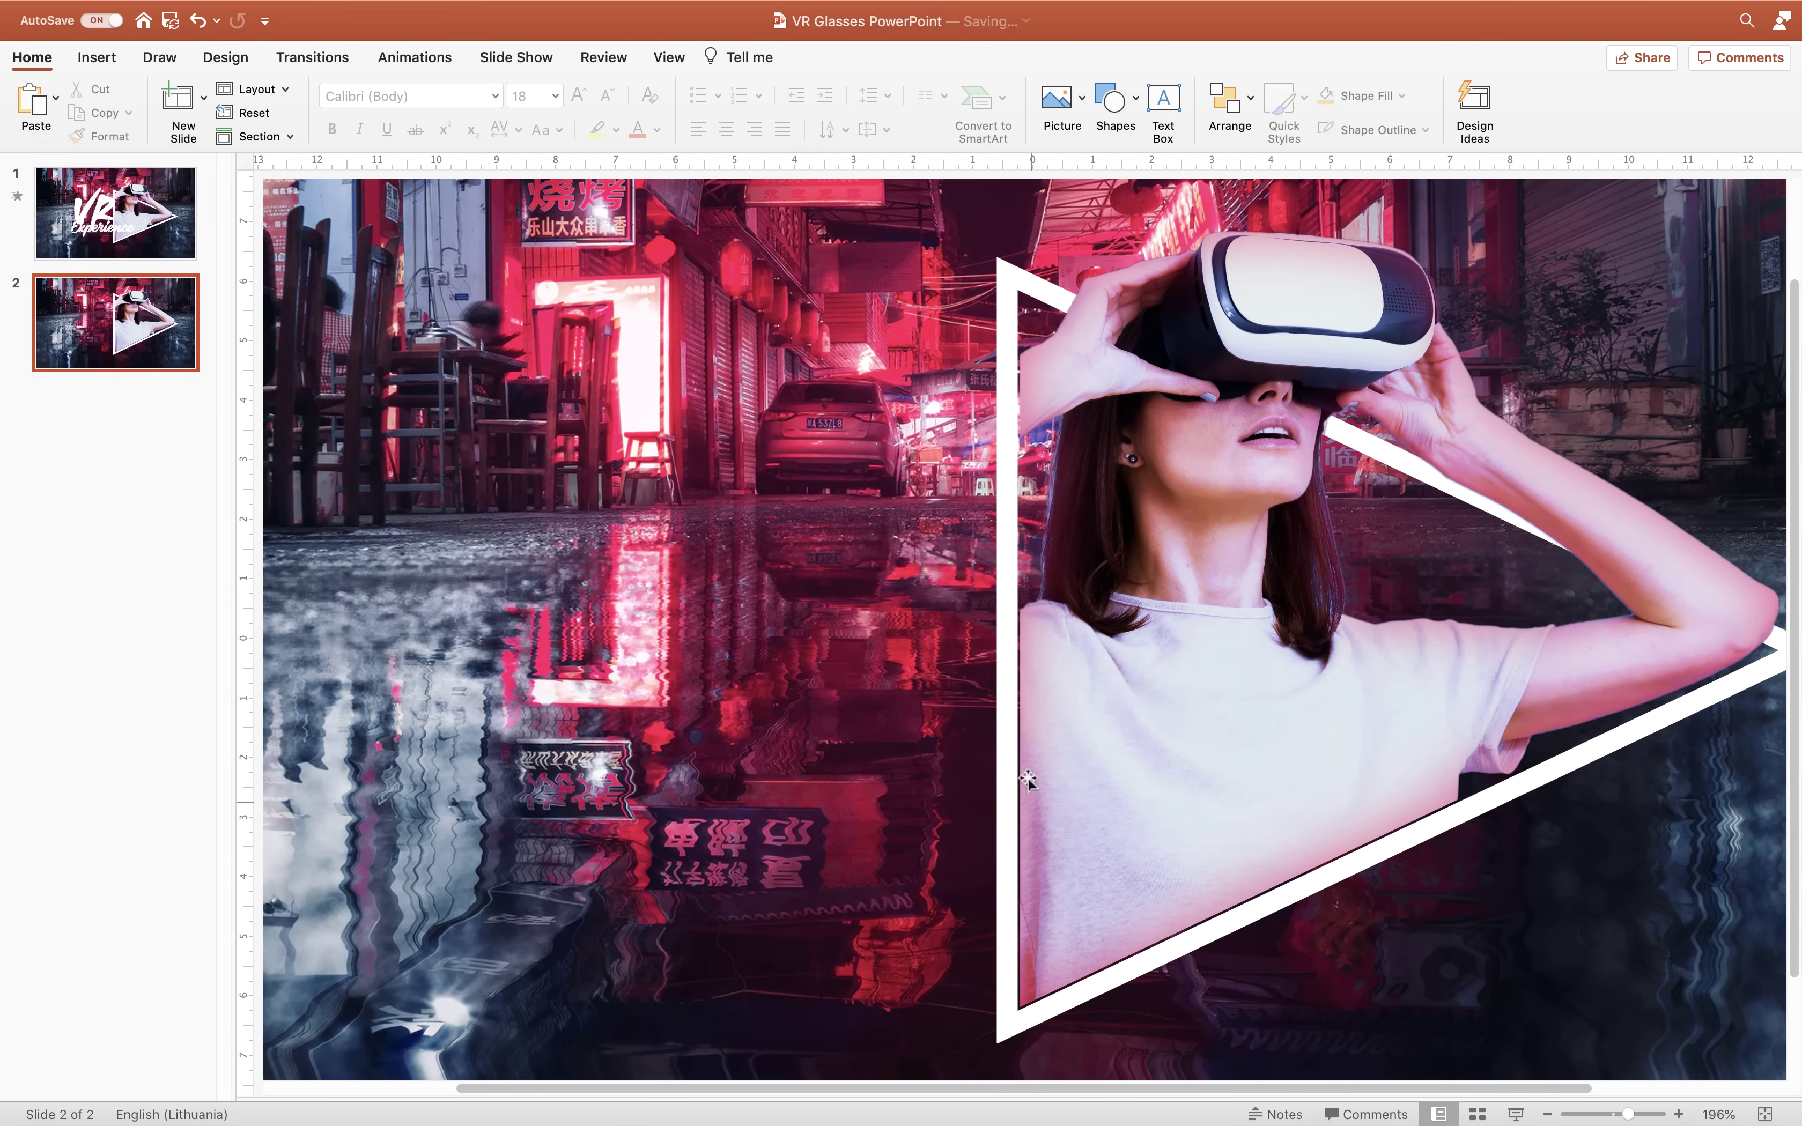
# - Undo four accidental nudges of the picture inside the group, then fit the slide and compare with slide 1
pyautogui.click(1179, 739)
pyautogui.click(1165, 734)
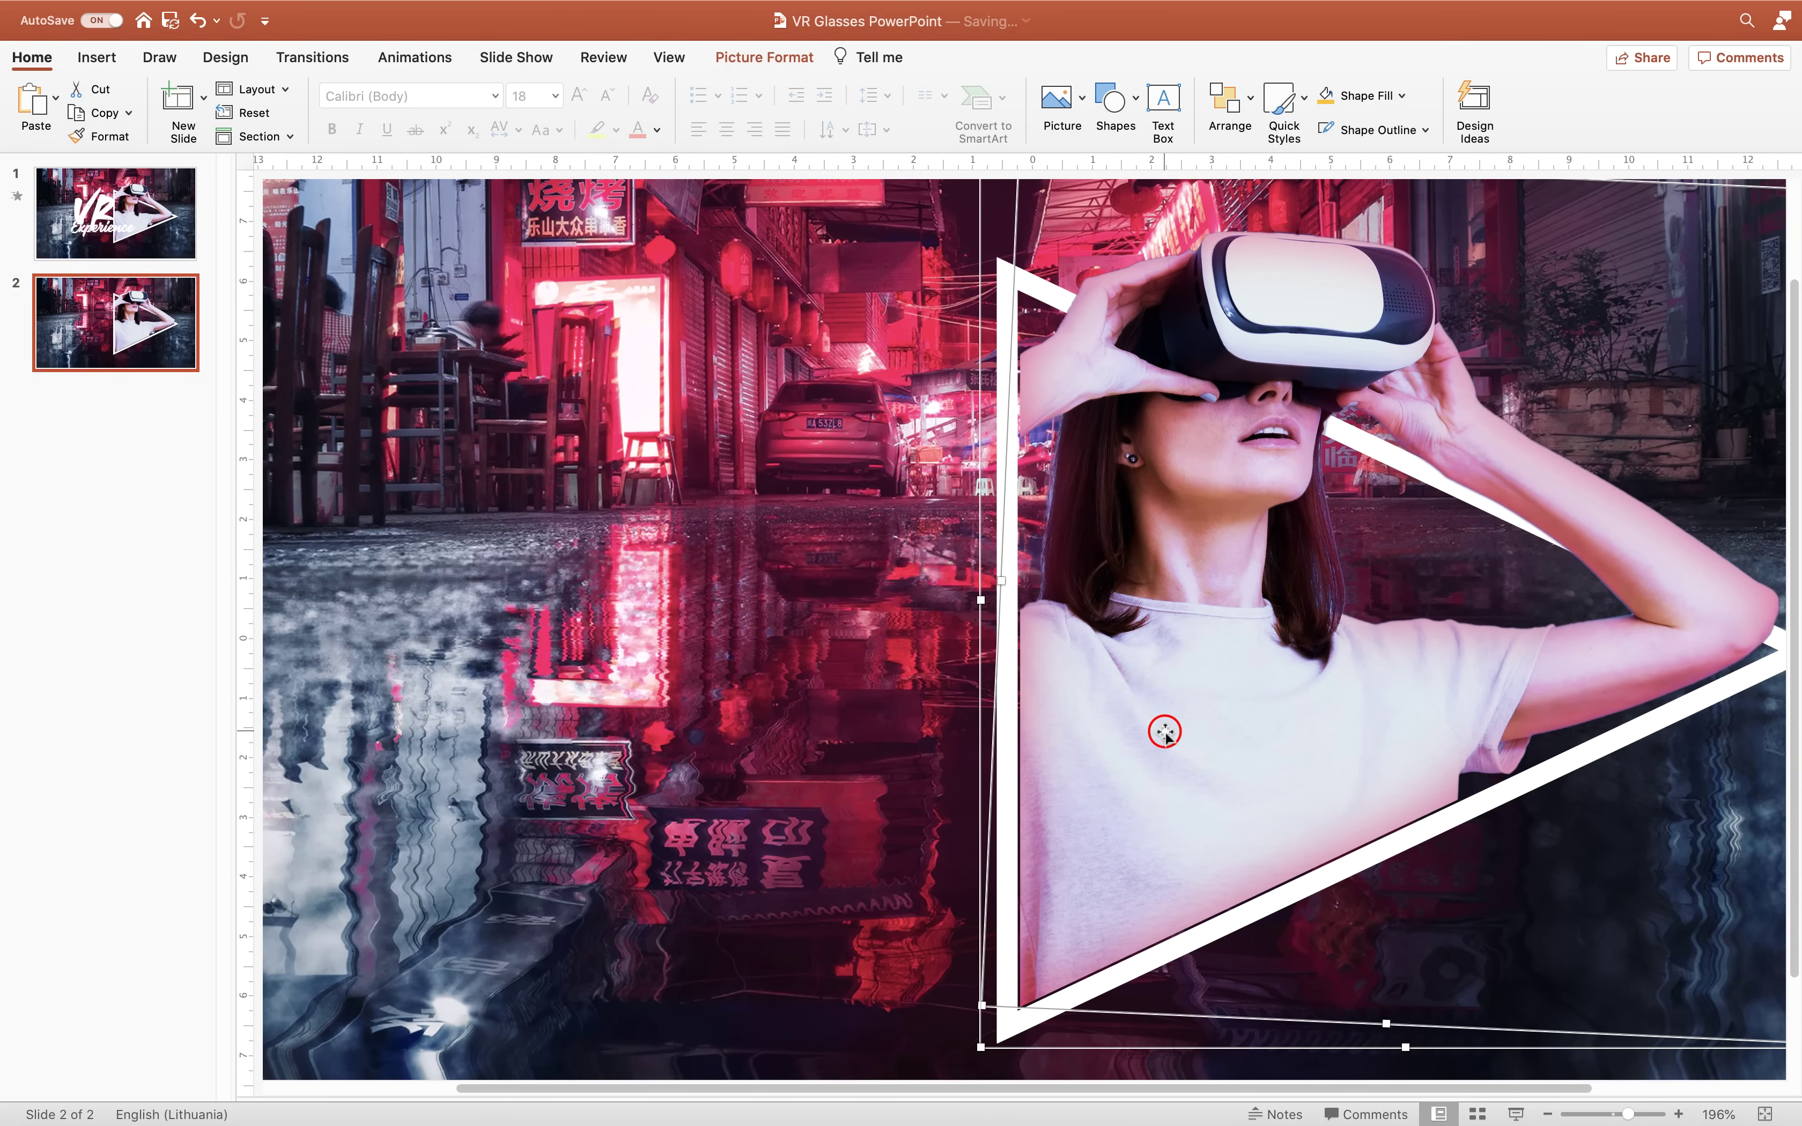
pyautogui.press('super+z')
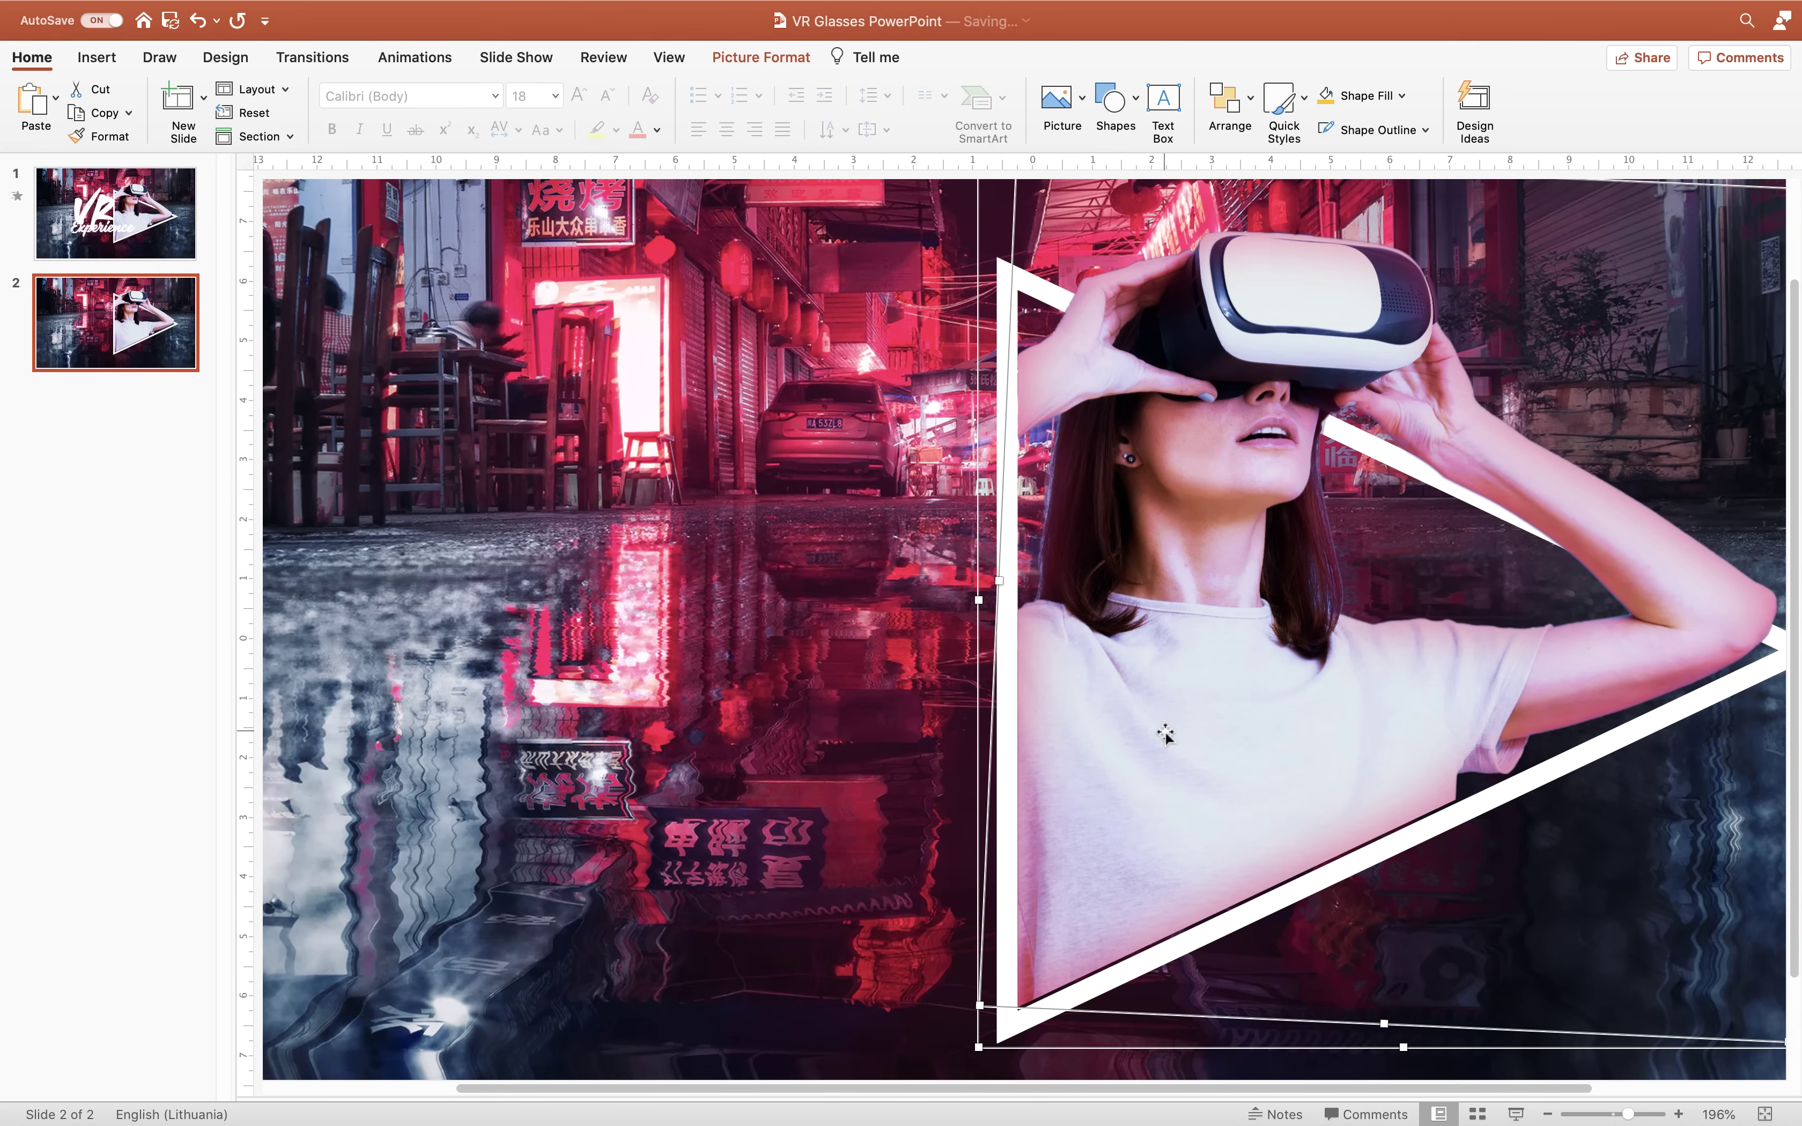
pyautogui.press('super+z')
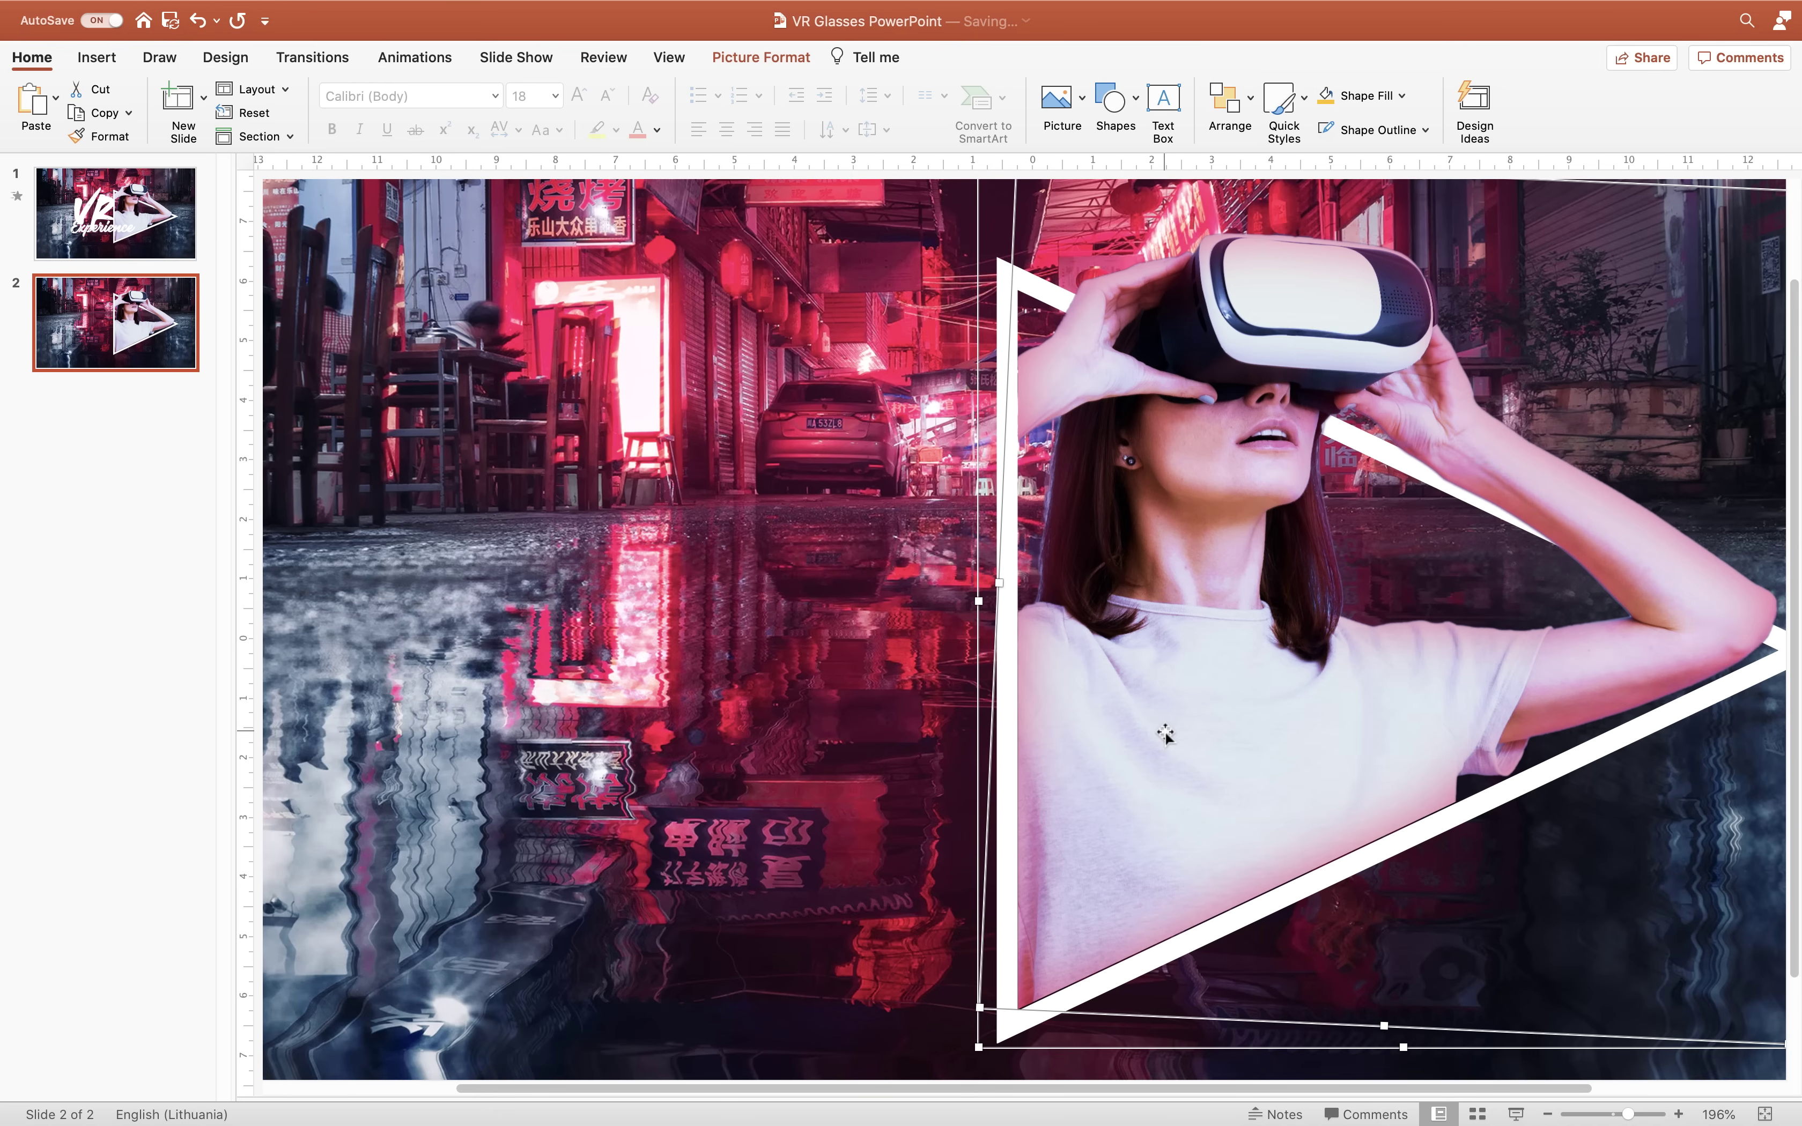
pyautogui.press('super+z')
pyautogui.press('super+z')
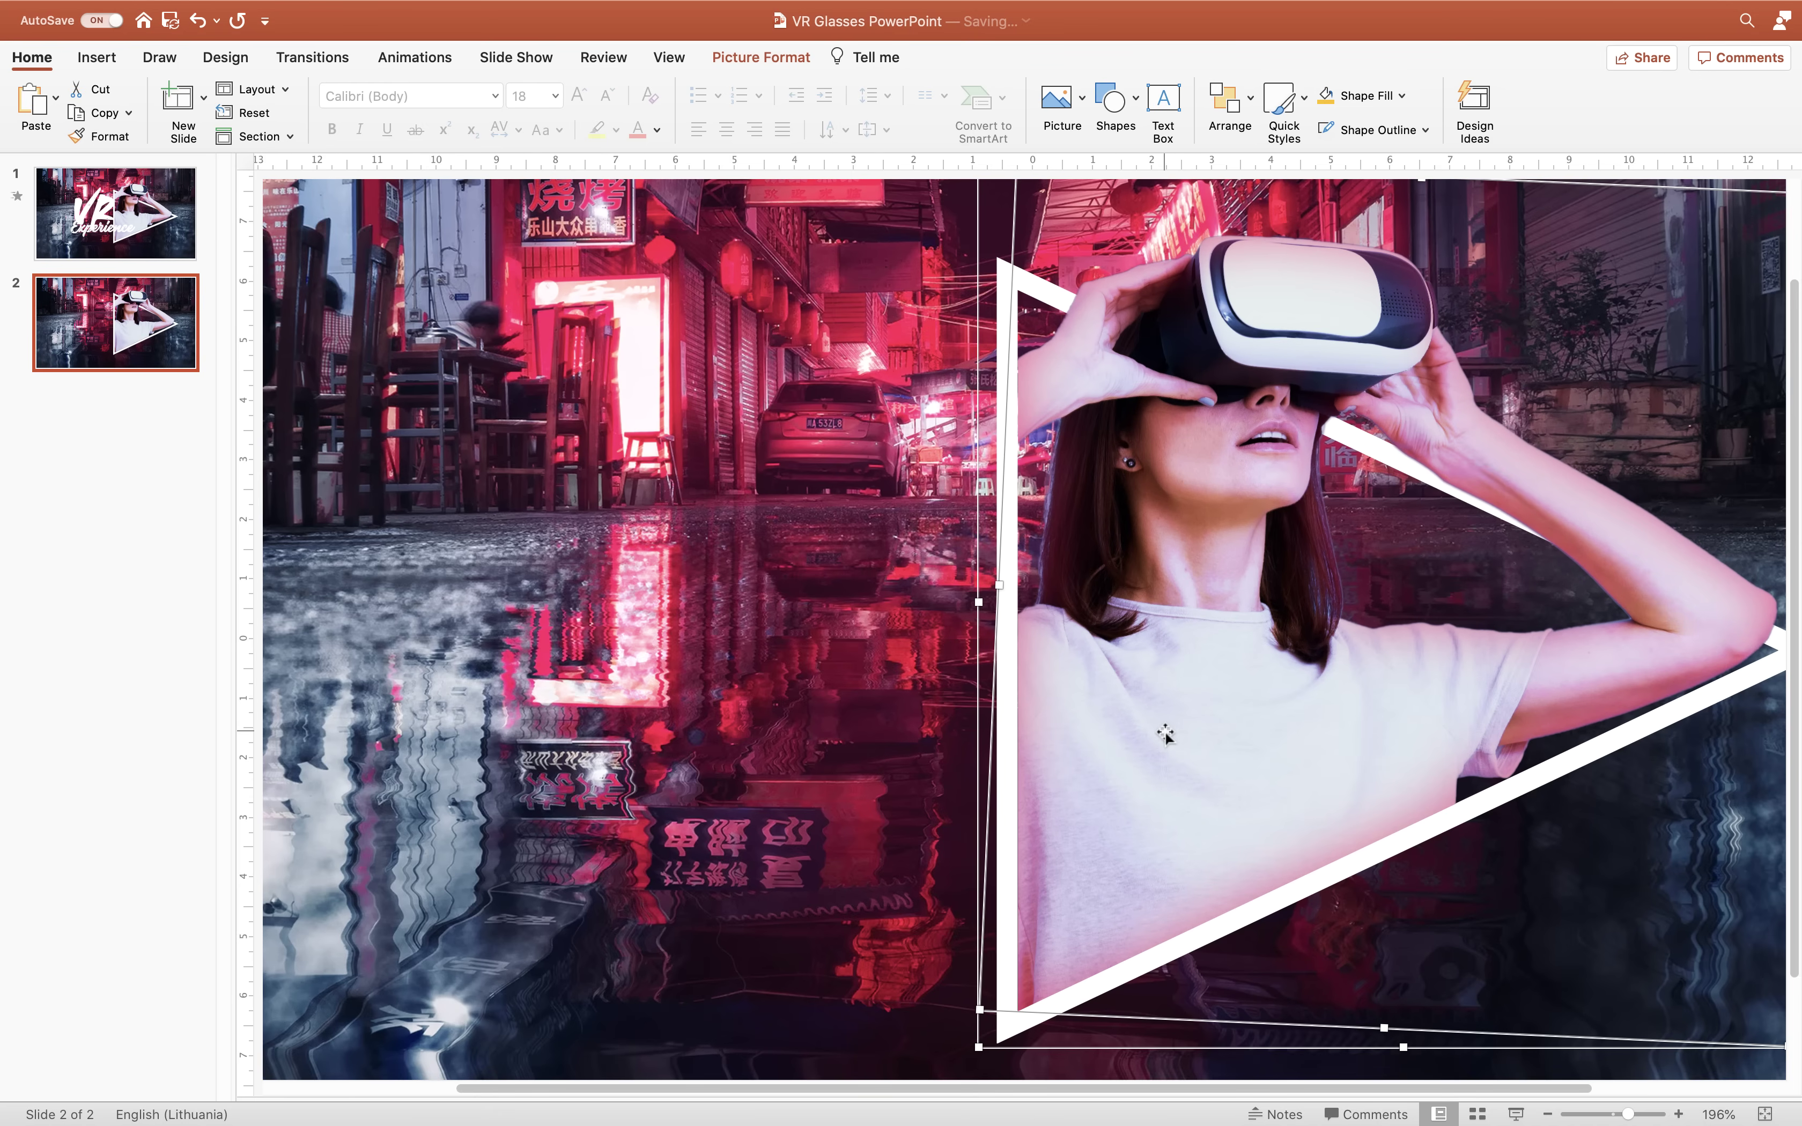
pyautogui.press('super+z')
pyautogui.press('Escape')
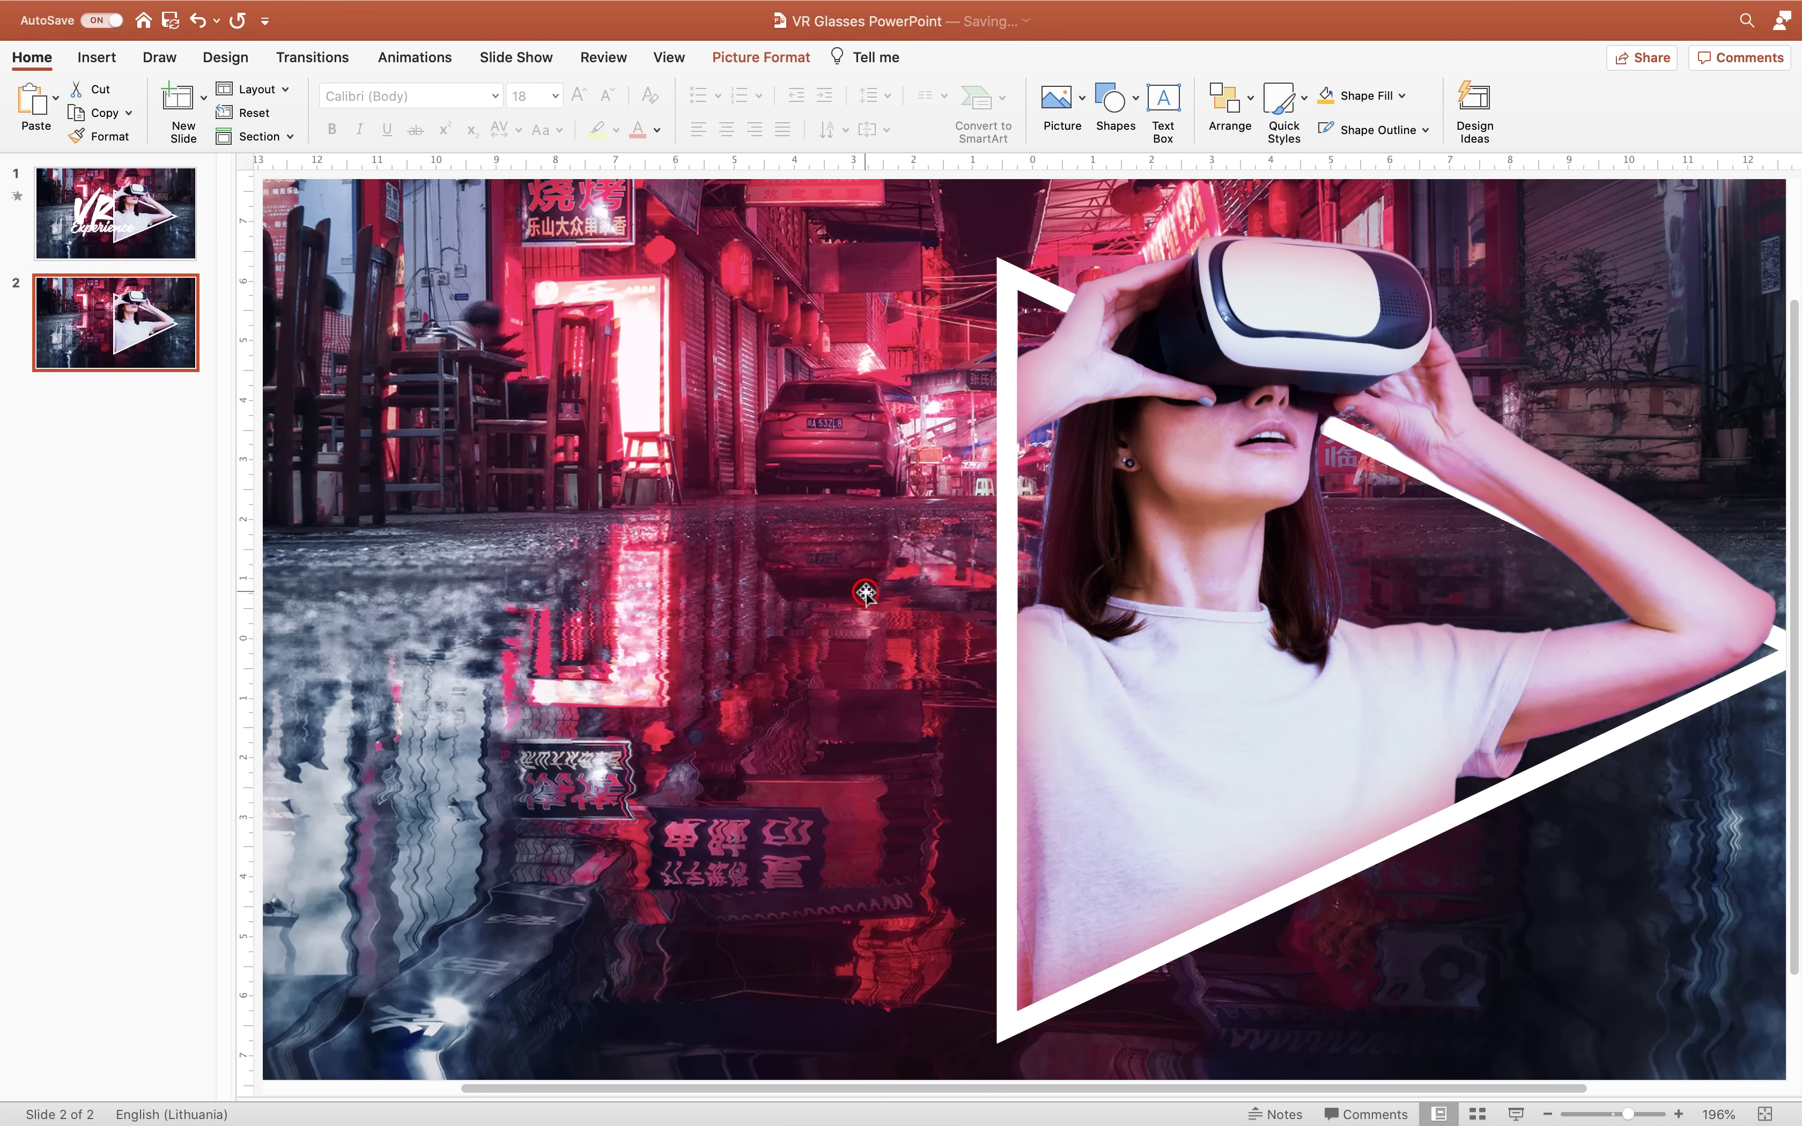
pyautogui.click(1768, 1113)
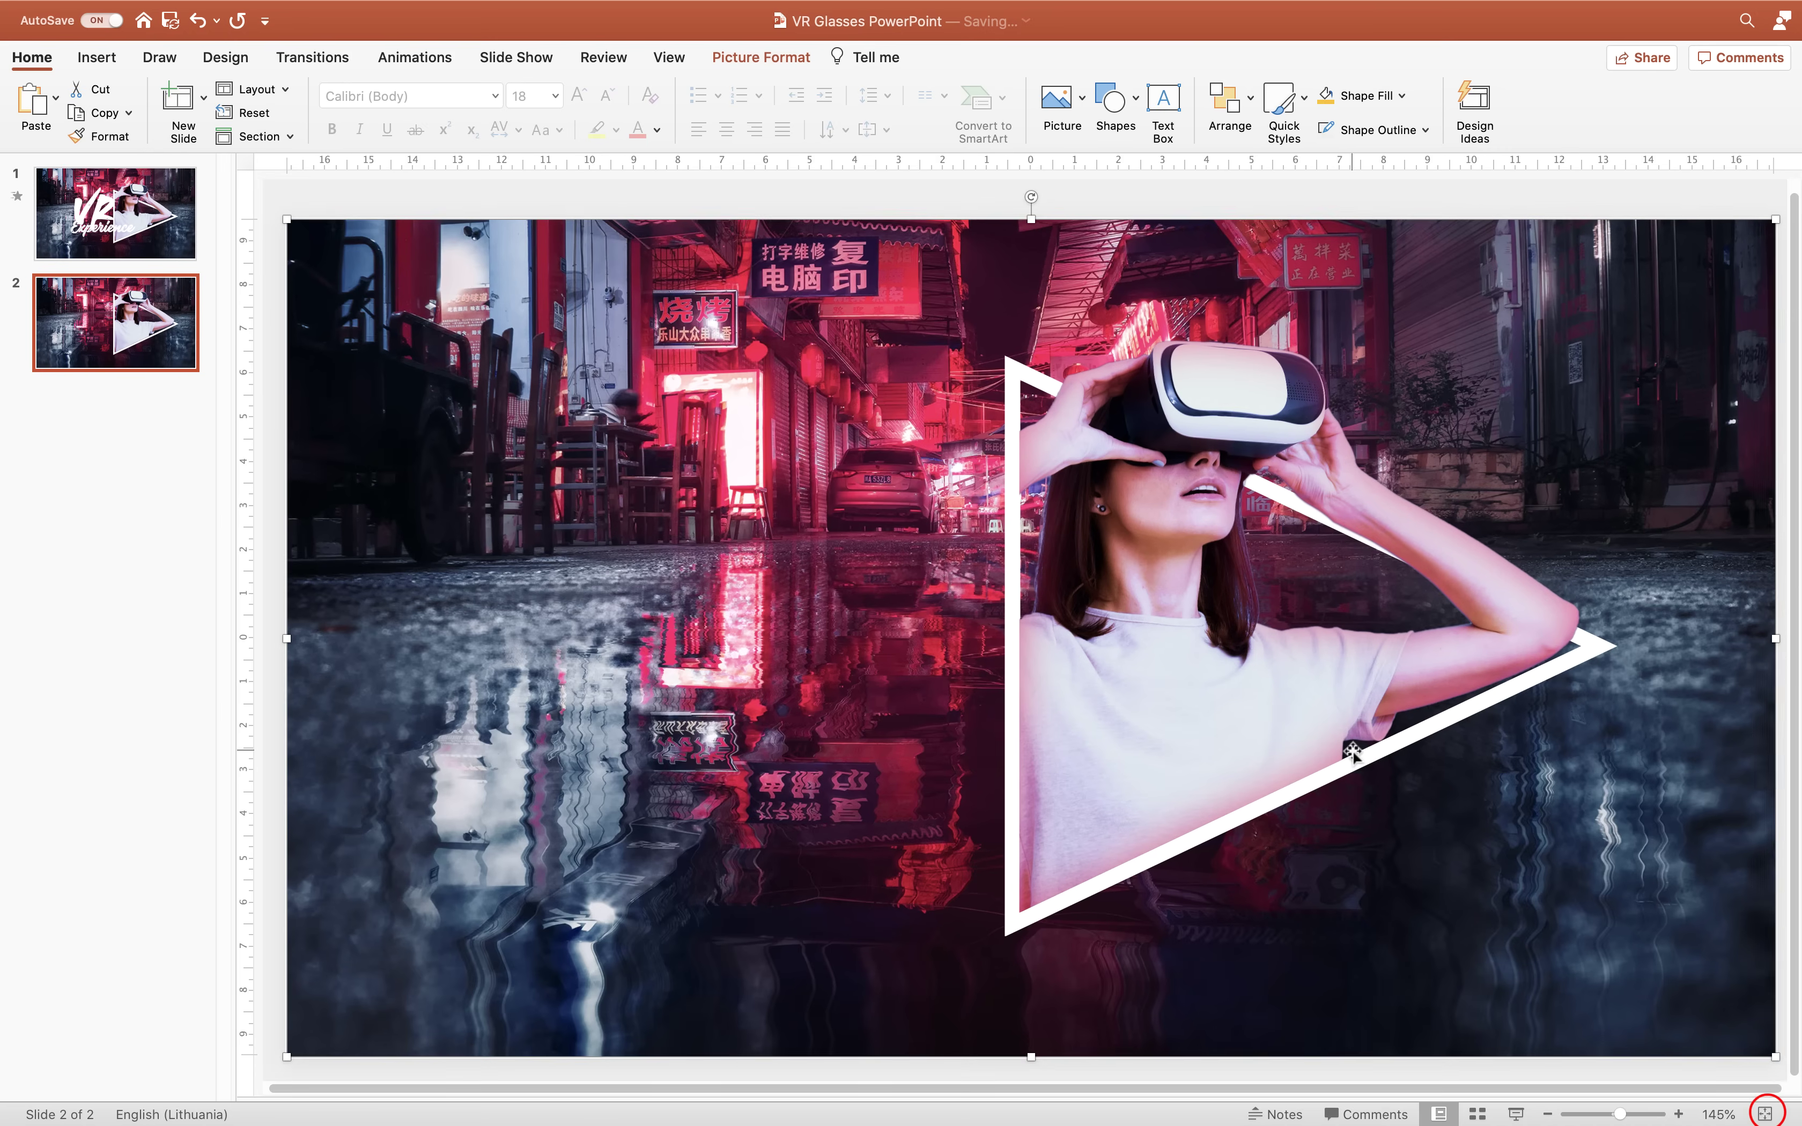
pyautogui.click(147, 218)
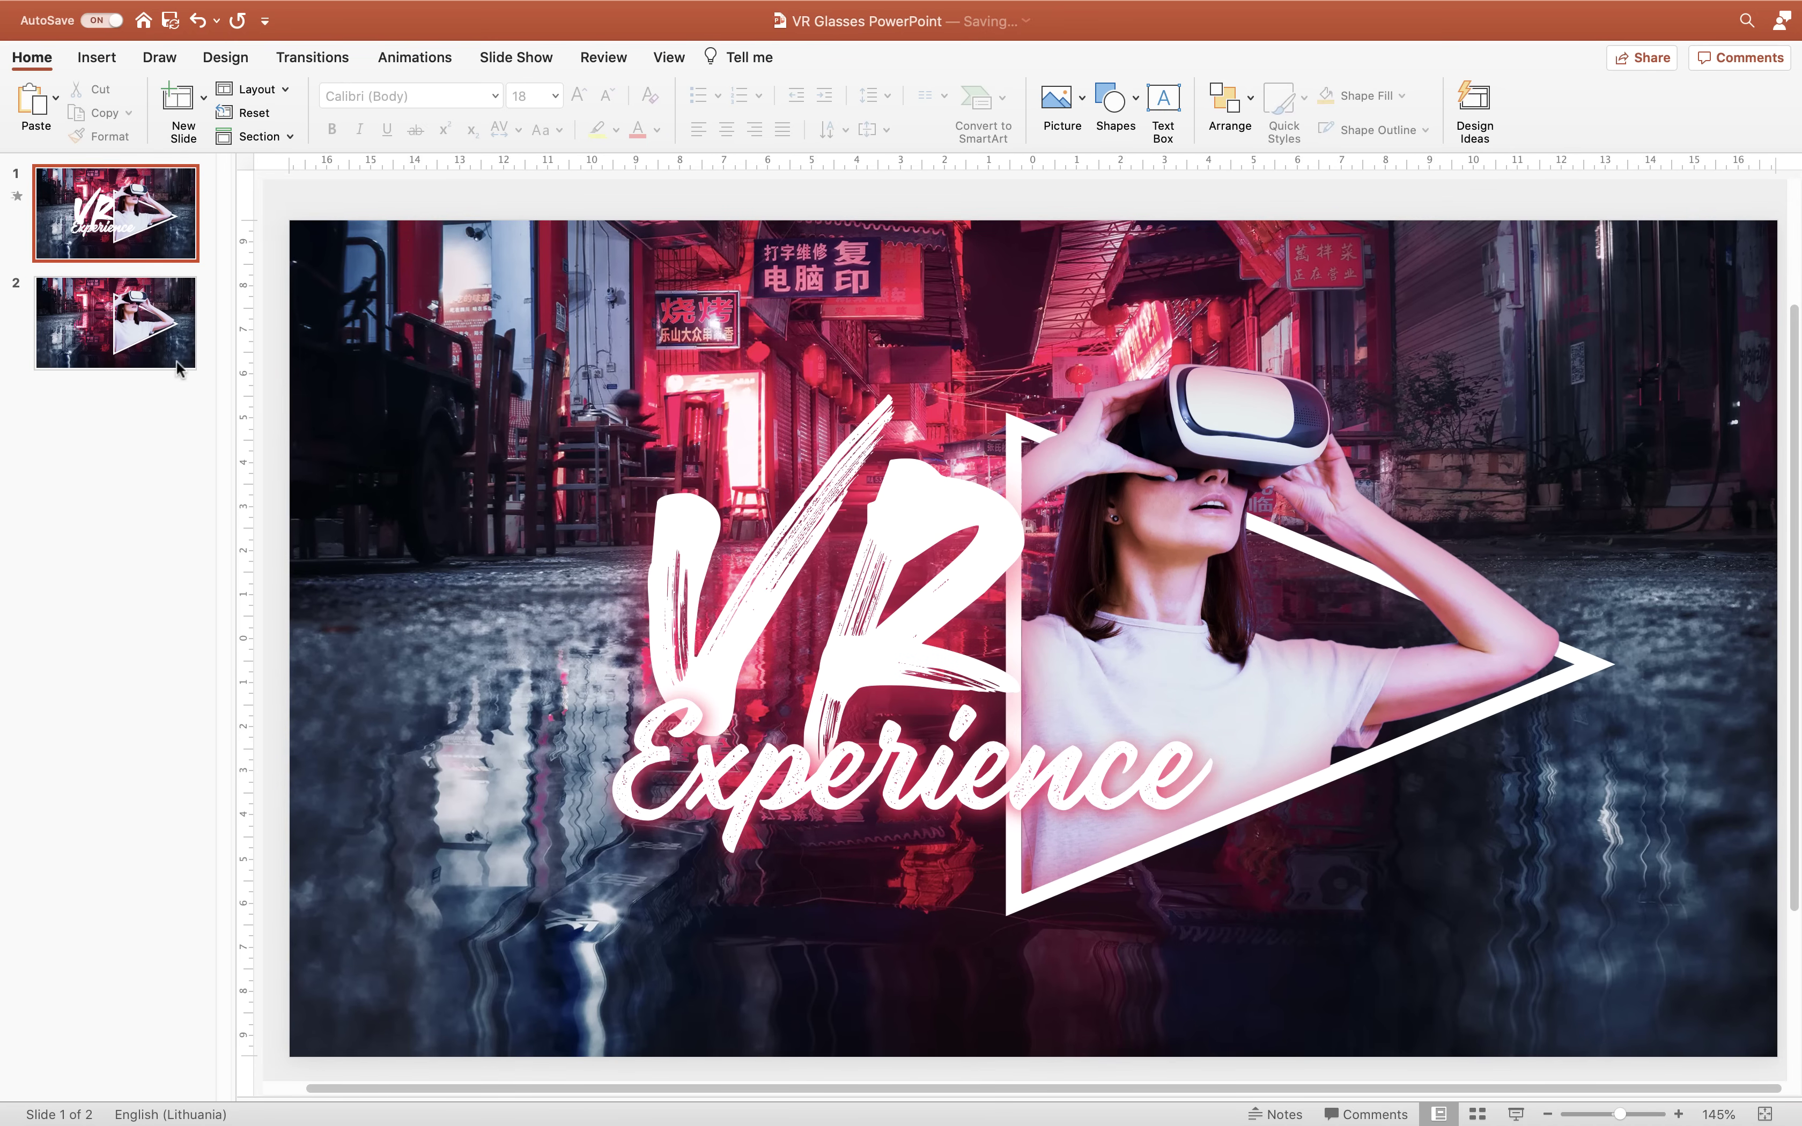
pyautogui.click(150, 333)
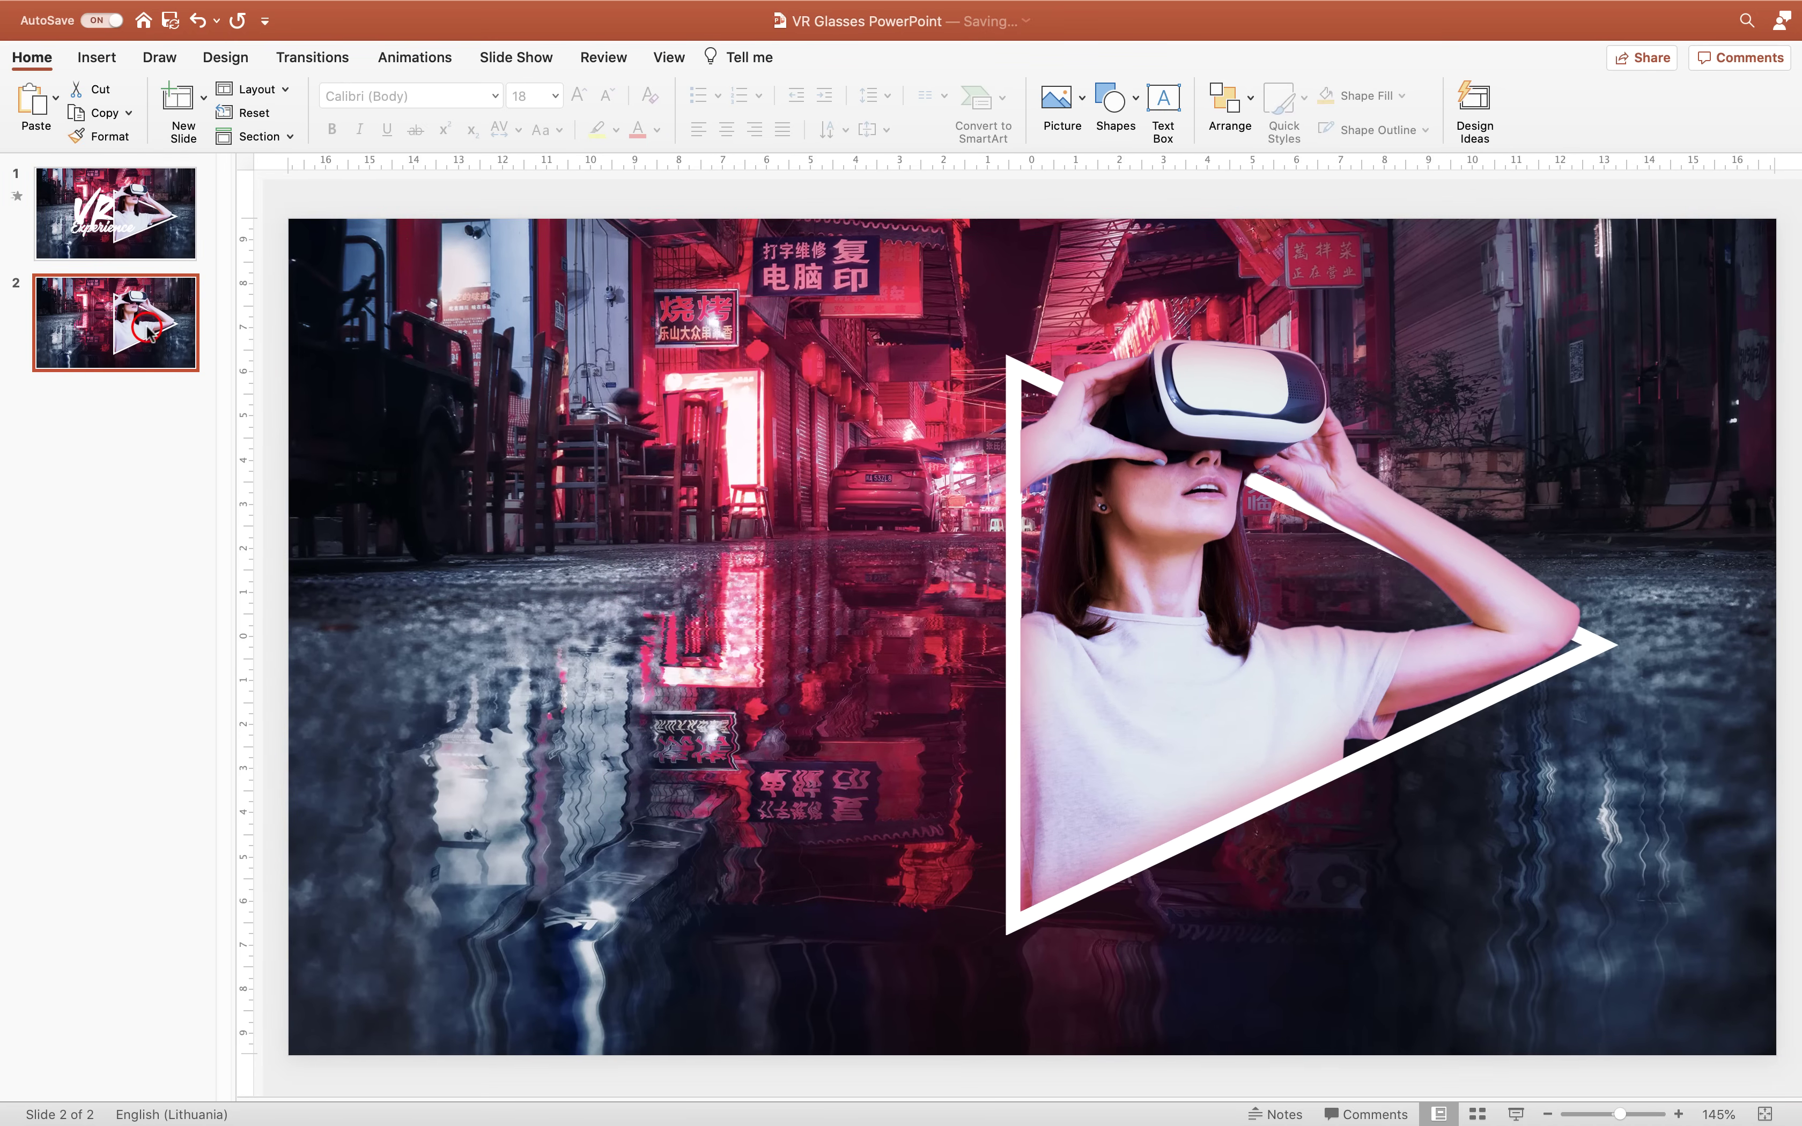
# - Insert a text box with white text fill and type 'VR'
pyautogui.click(107, 61)
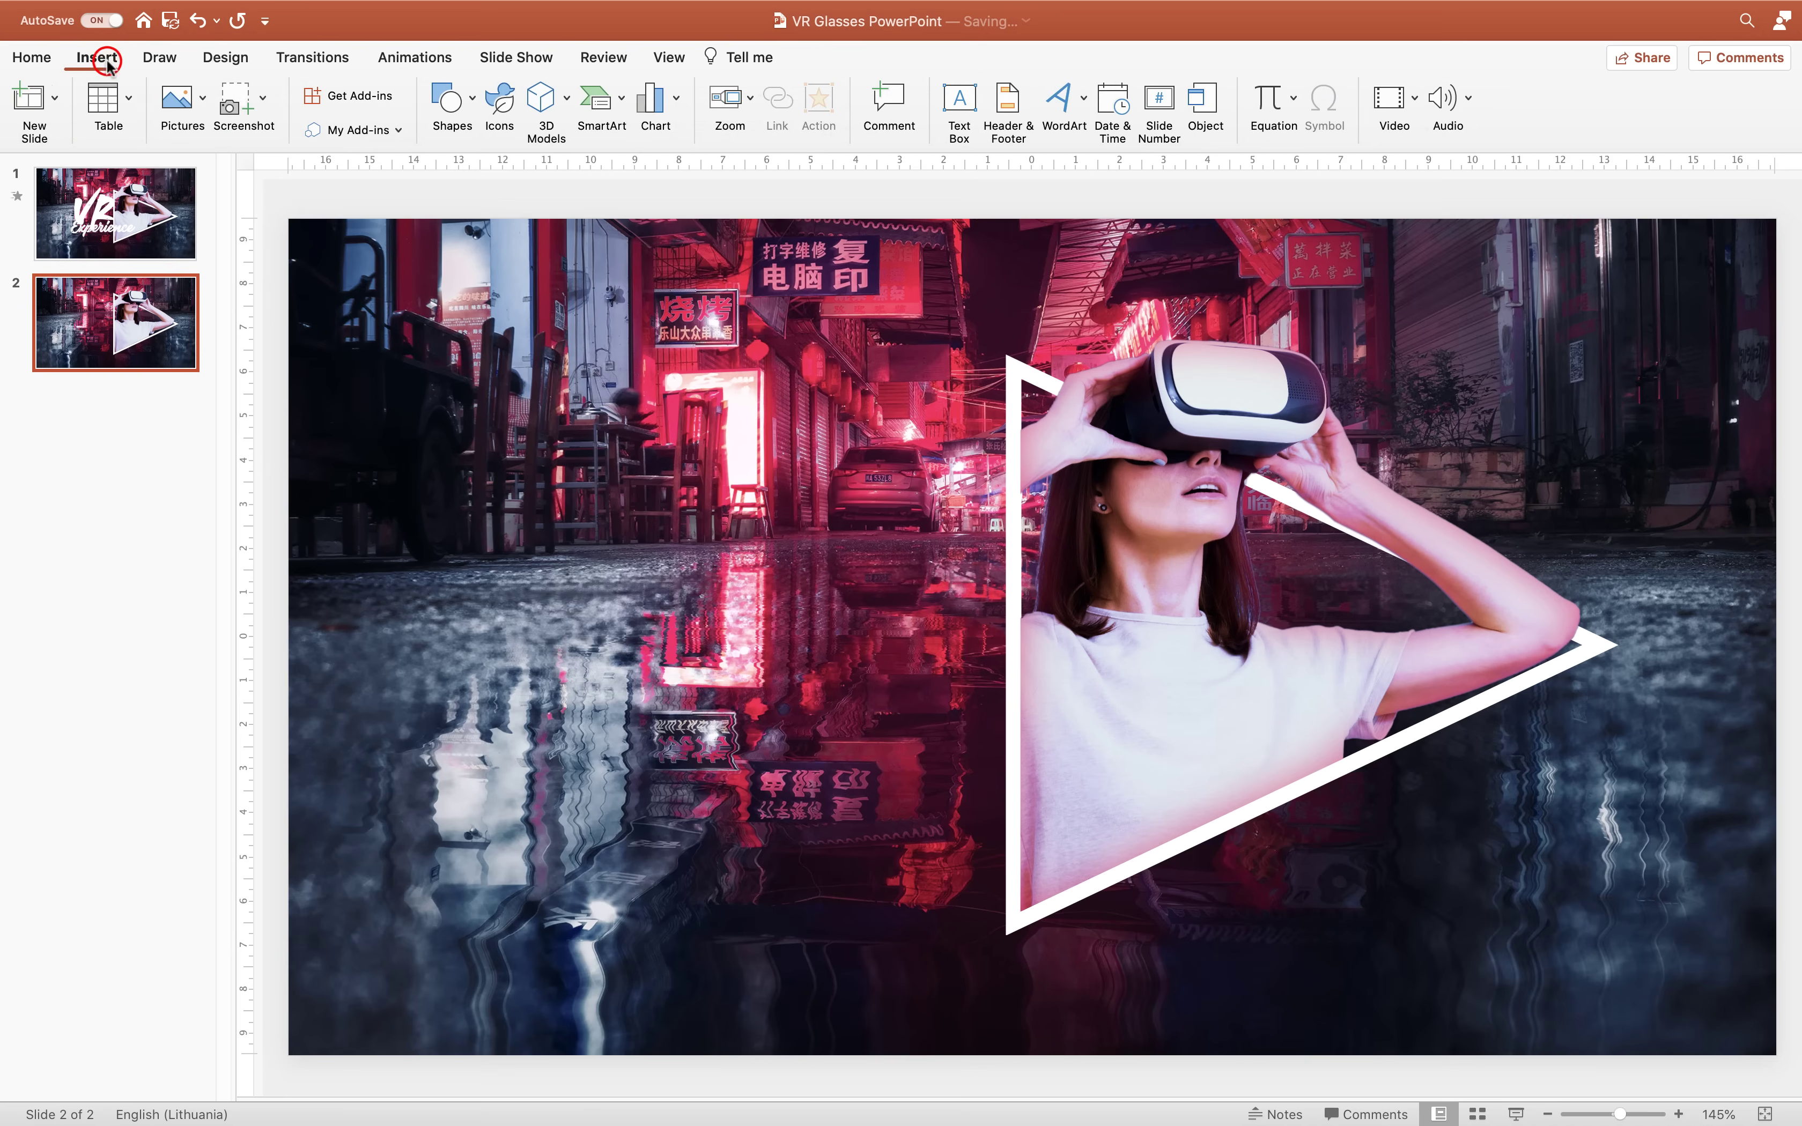
pyautogui.click(957, 95)
pyautogui.click(530, 442)
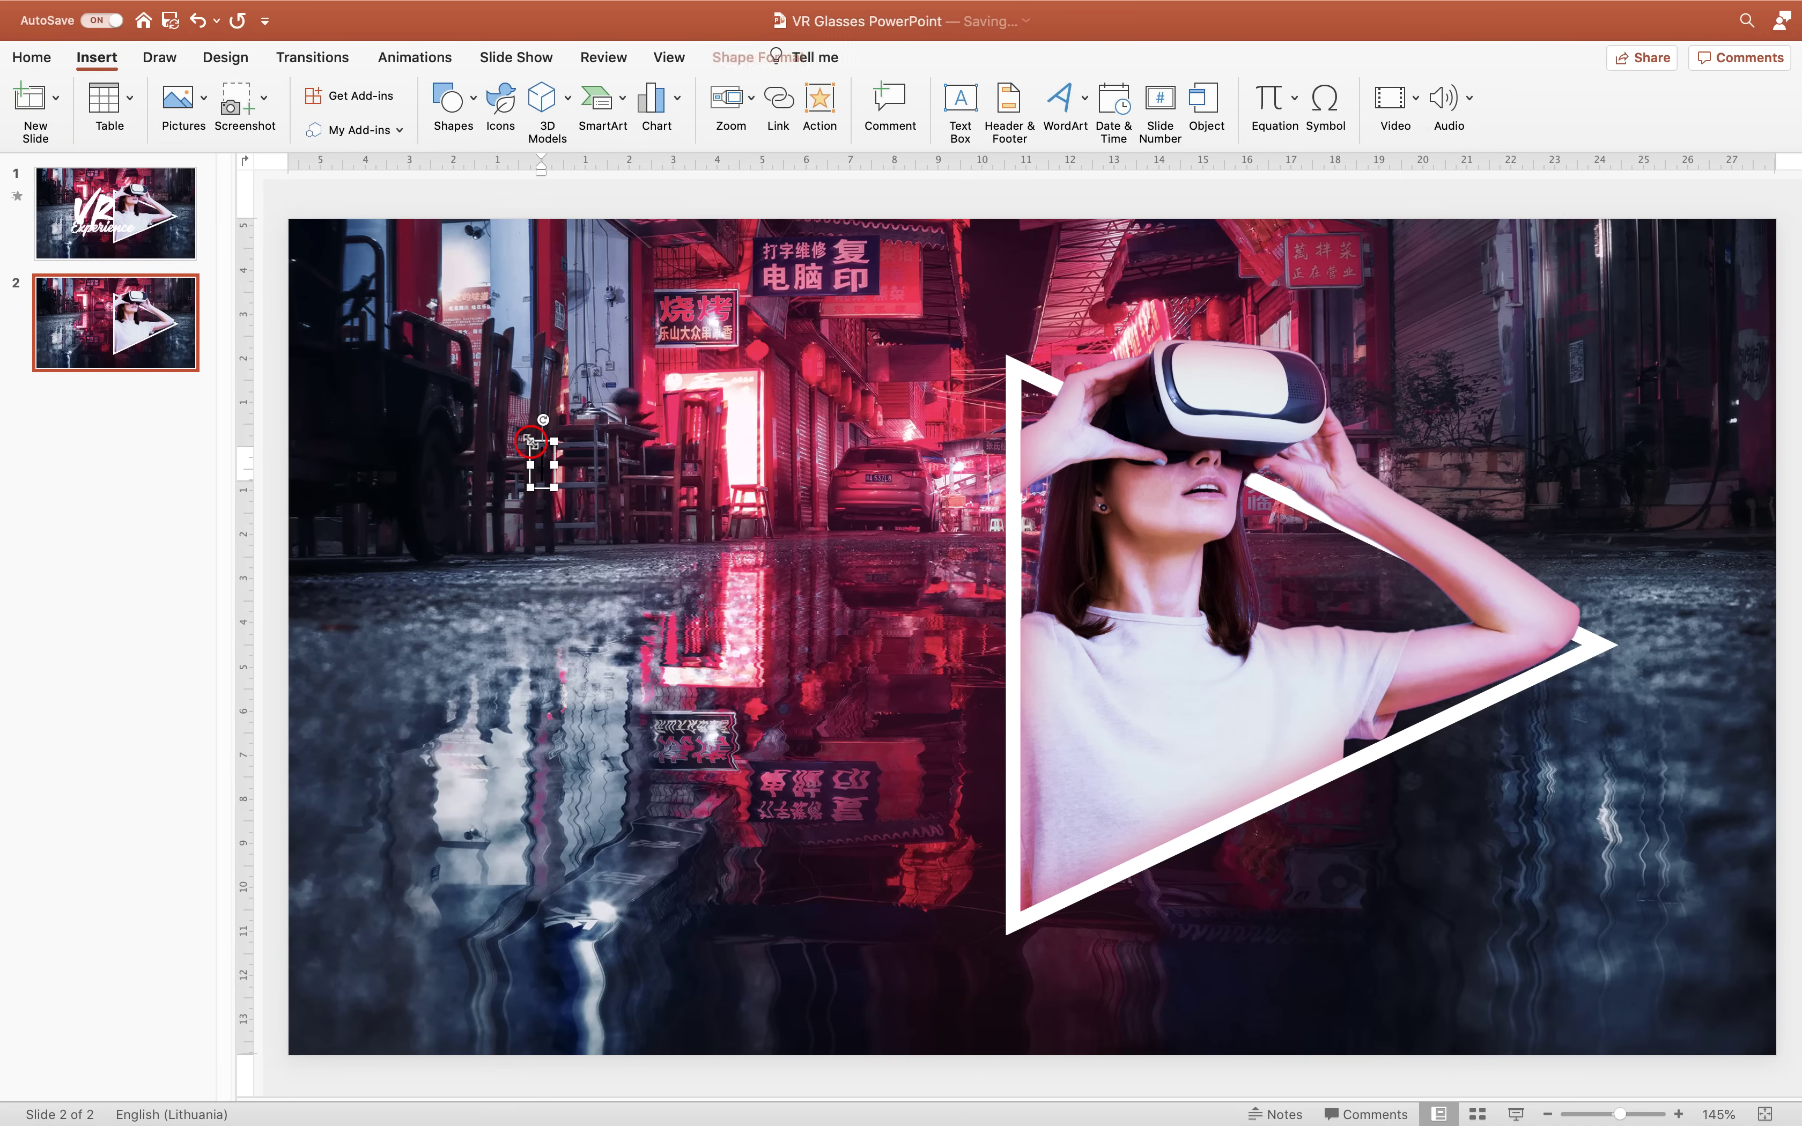
pyautogui.click(763, 58)
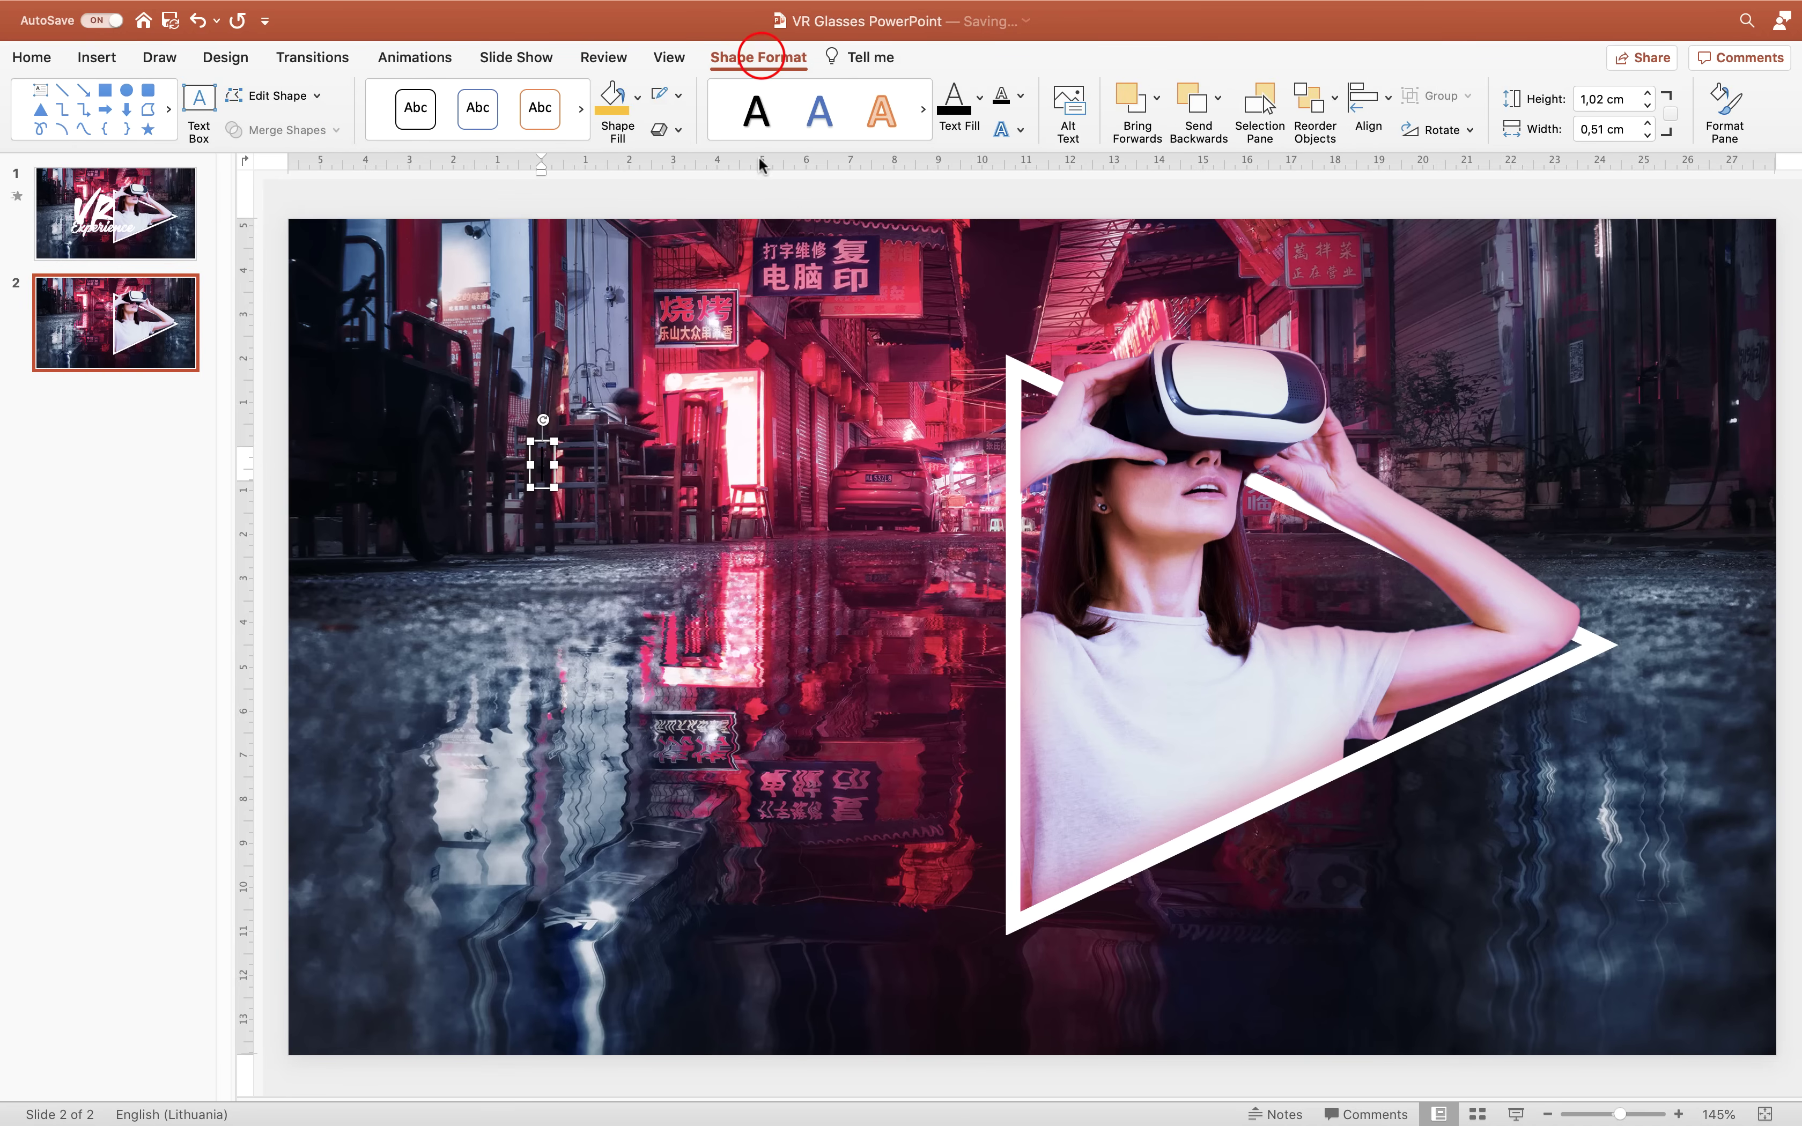
pyautogui.click(978, 96)
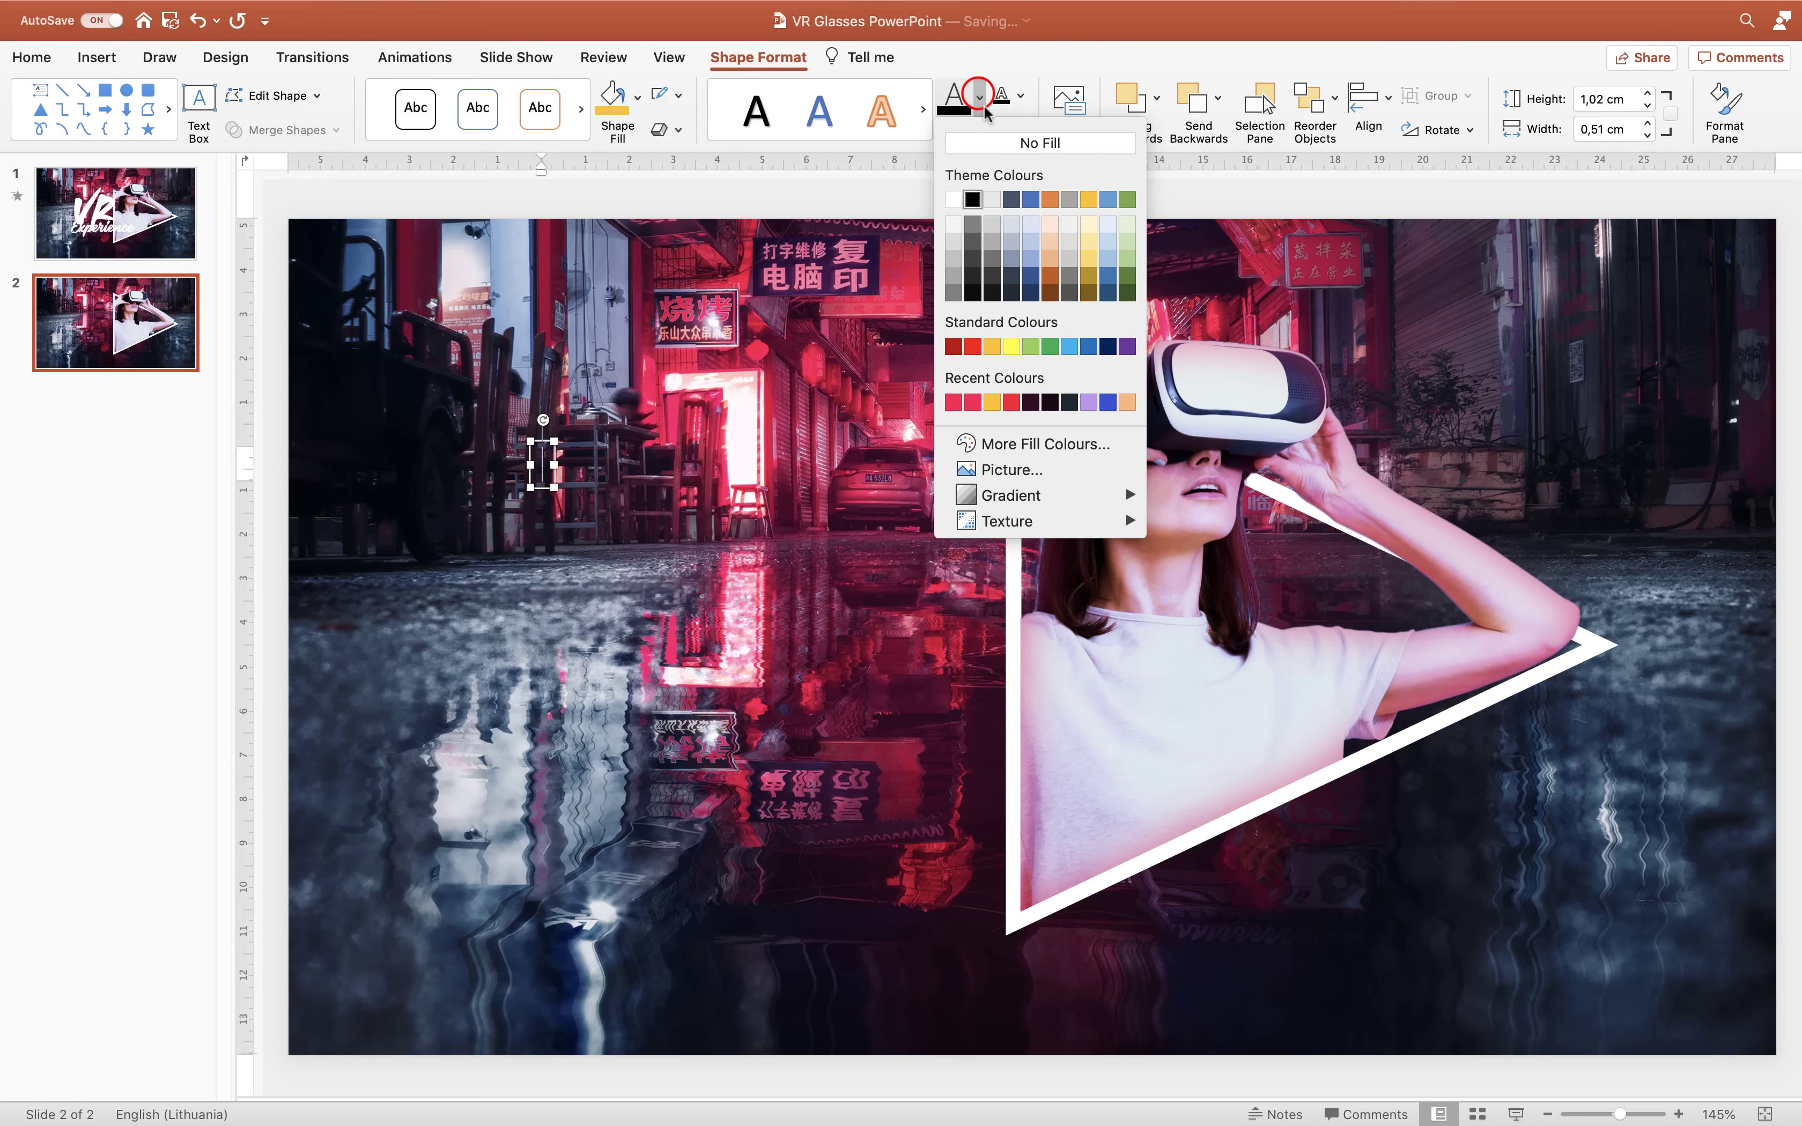
pyautogui.click(954, 199)
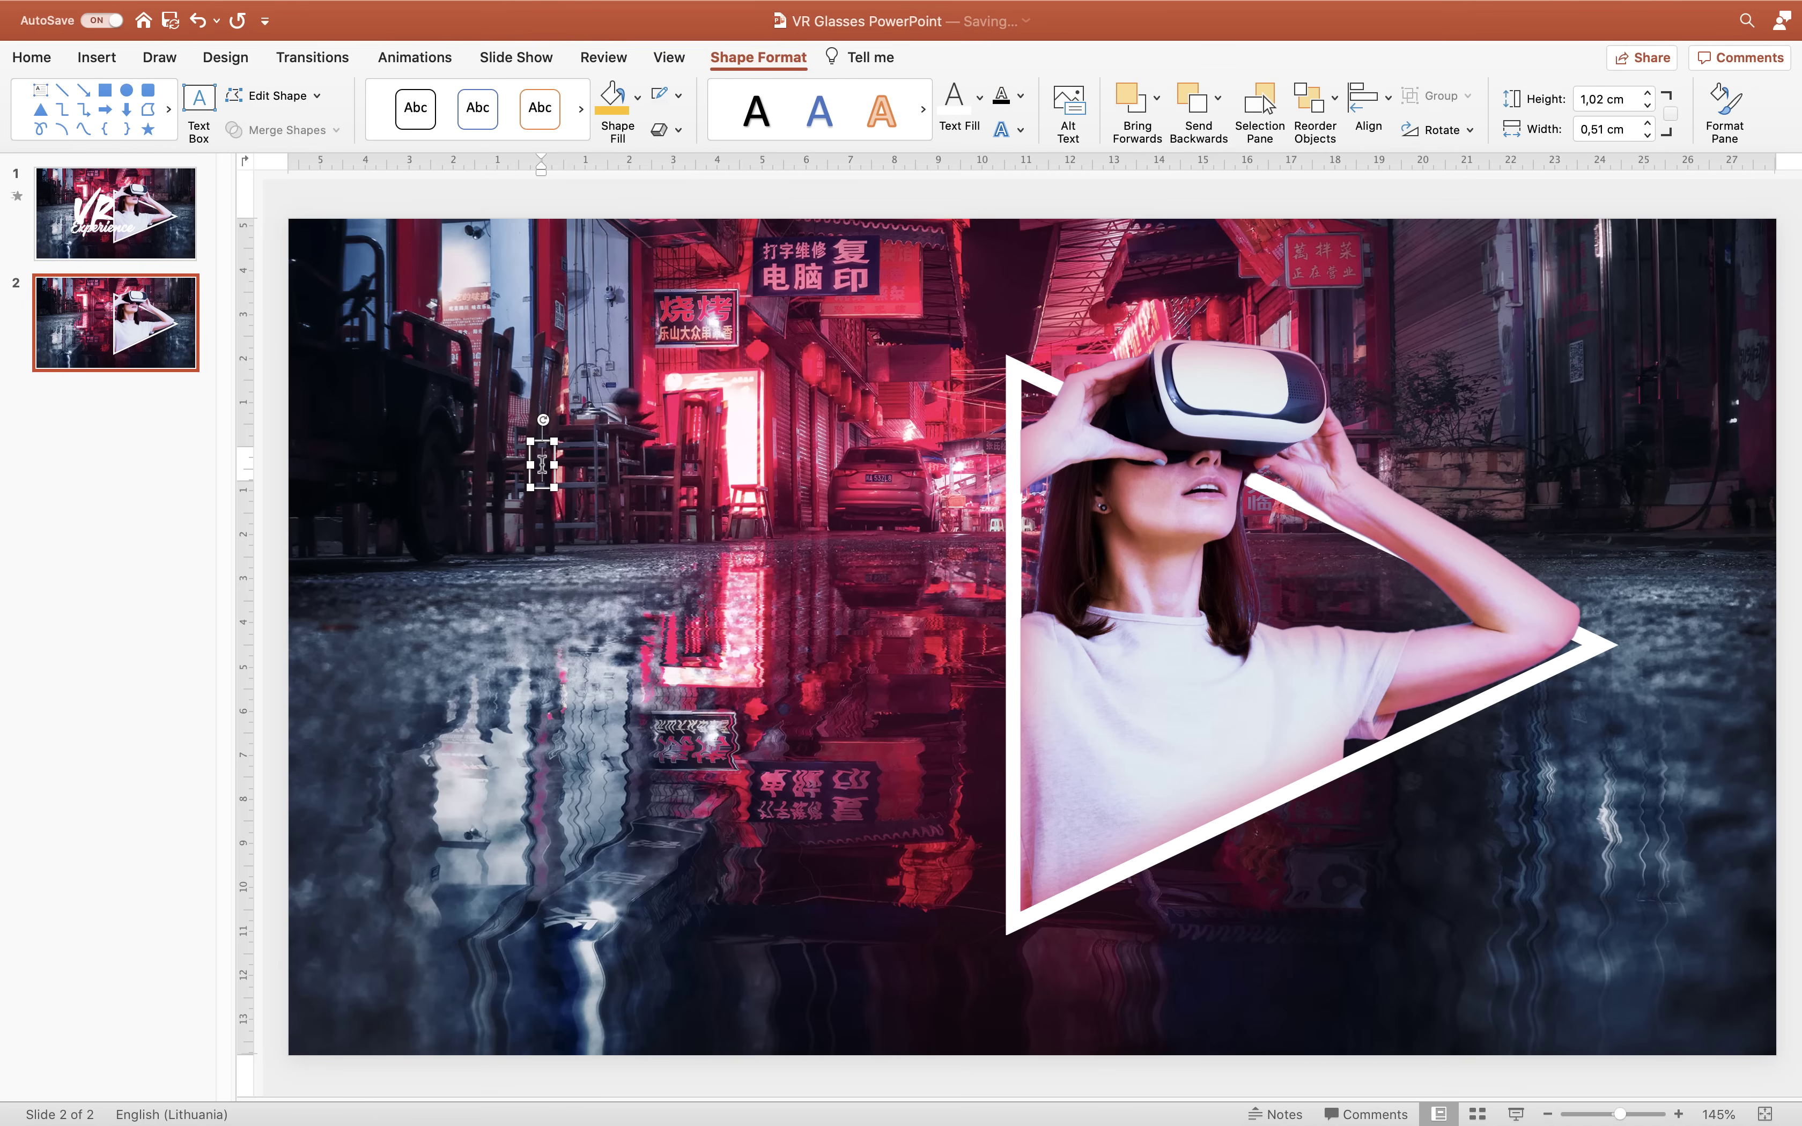
pyautogui.write('VR')
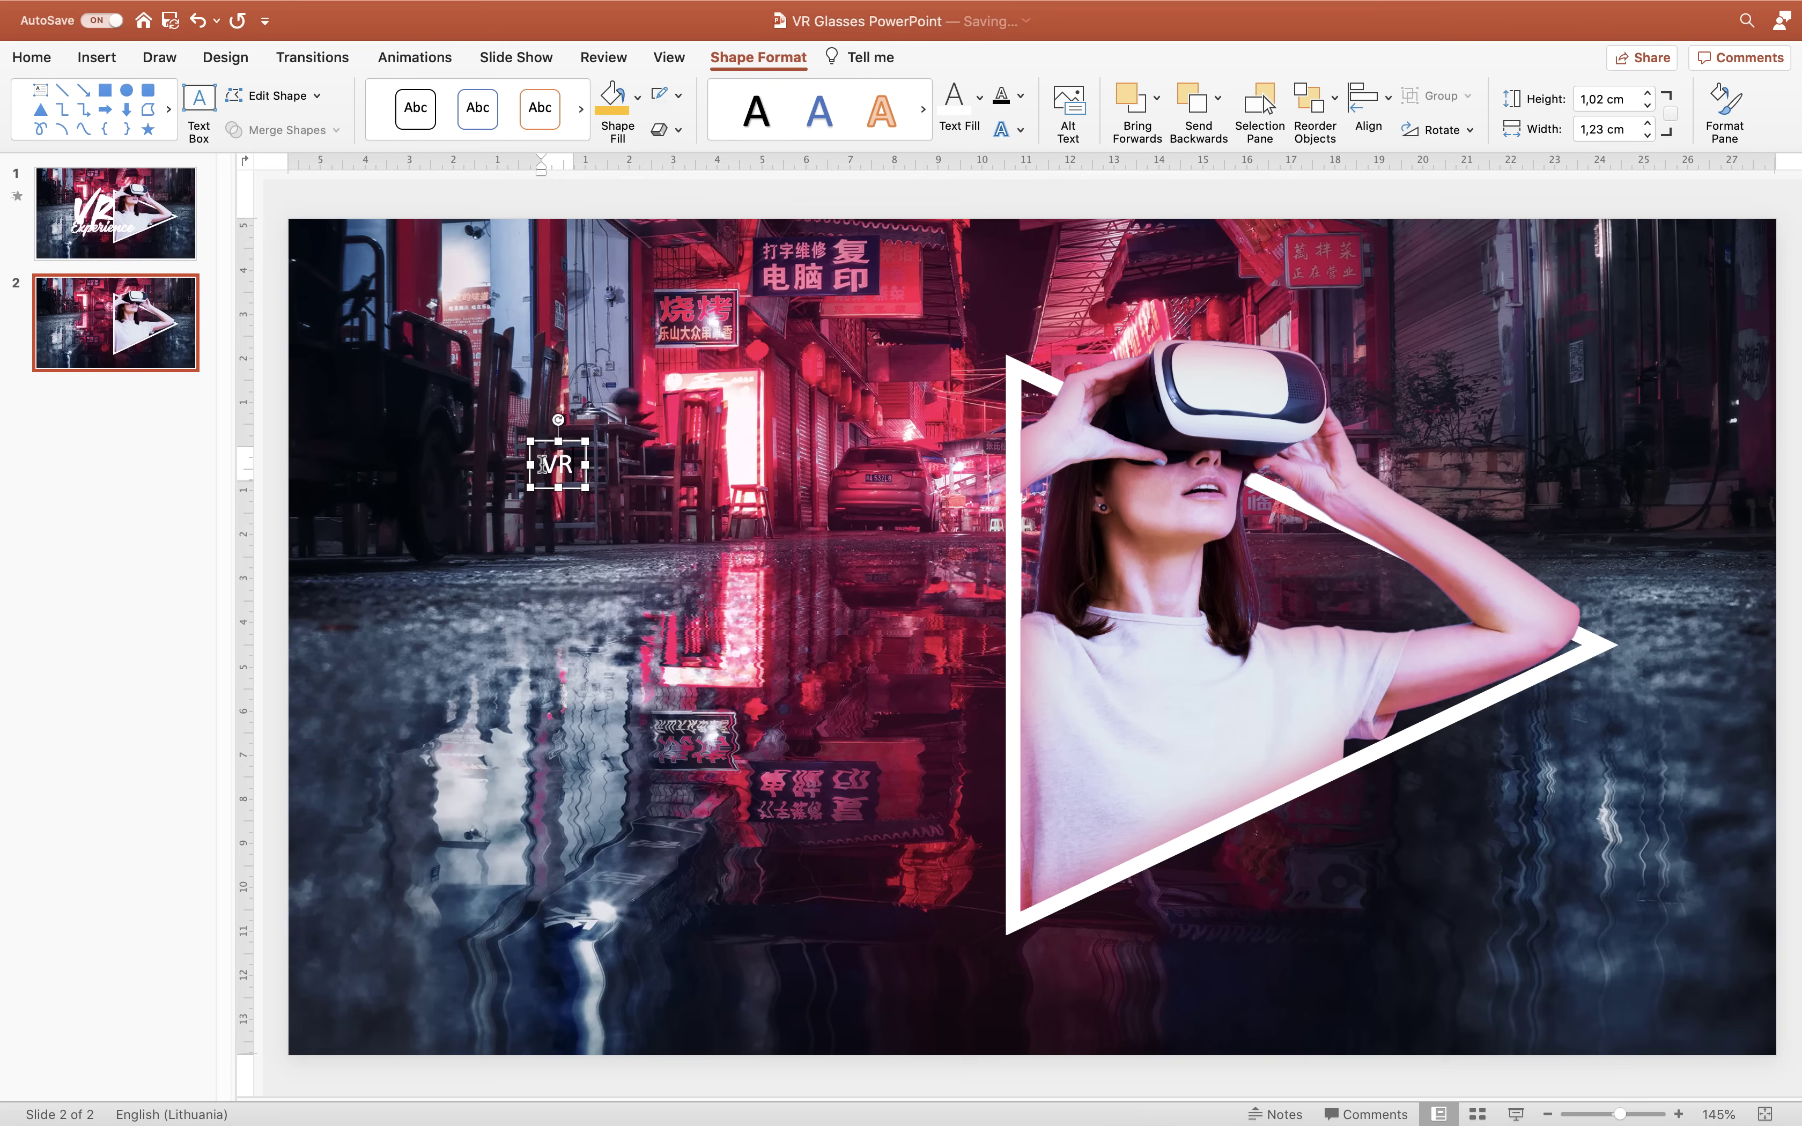
# - Set the VR text to font size 360 in the Heaters font
pyautogui.doubleClick(545, 466)
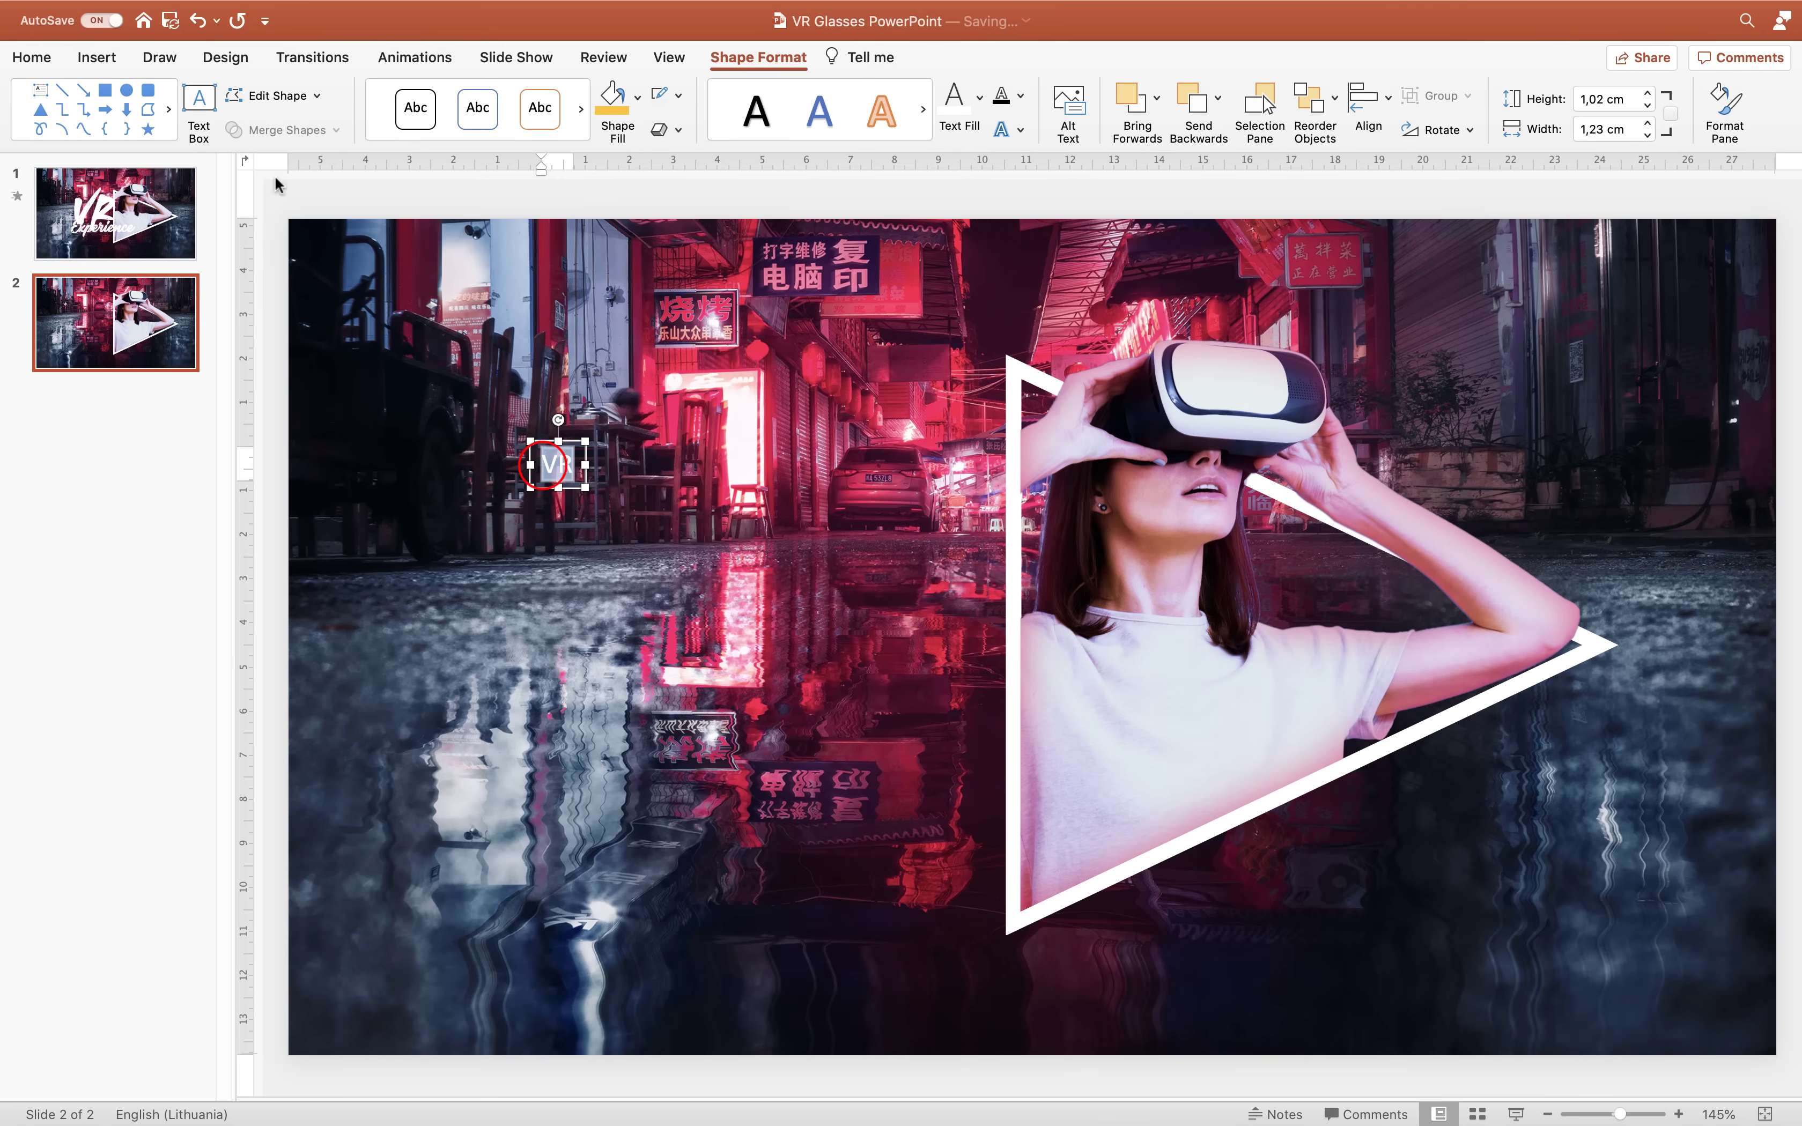
pyautogui.click(30, 58)
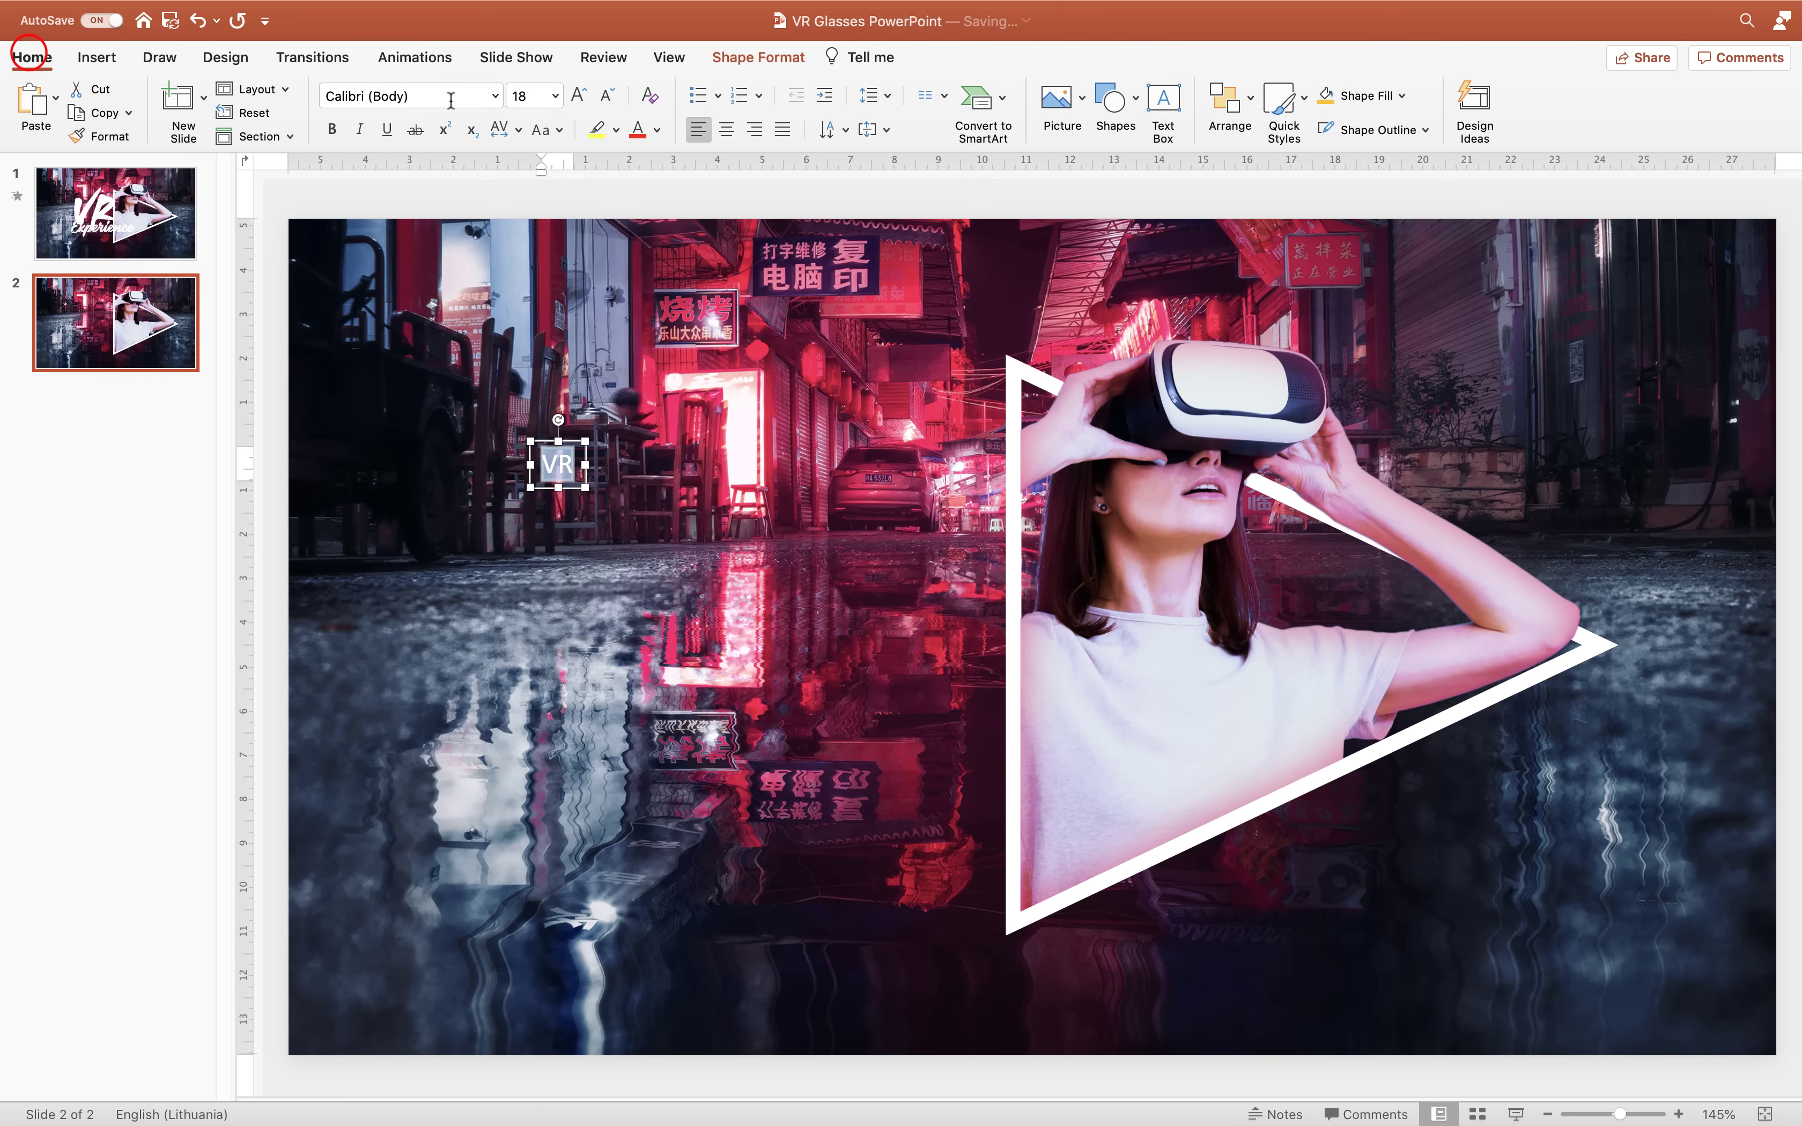
pyautogui.click(527, 95)
pyautogui.write('36')
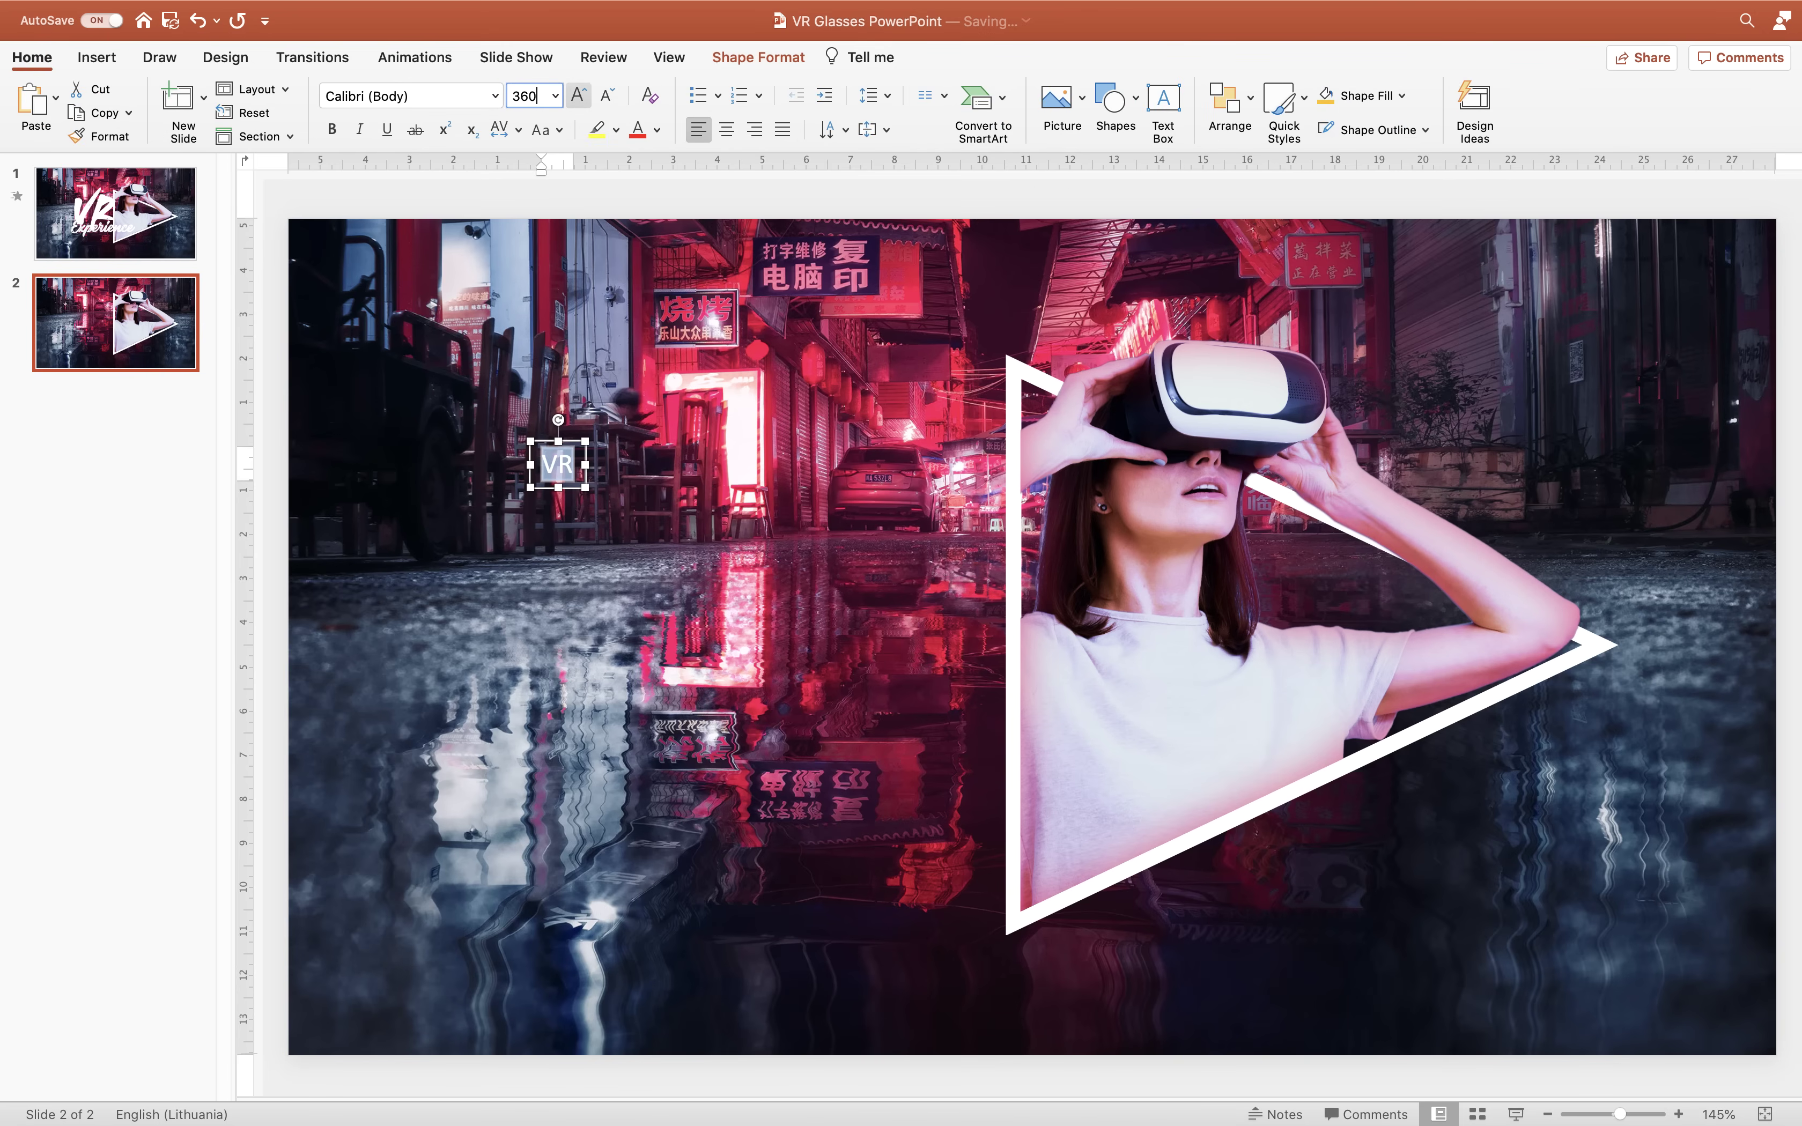
pyautogui.write('0')
pyautogui.press('Return')
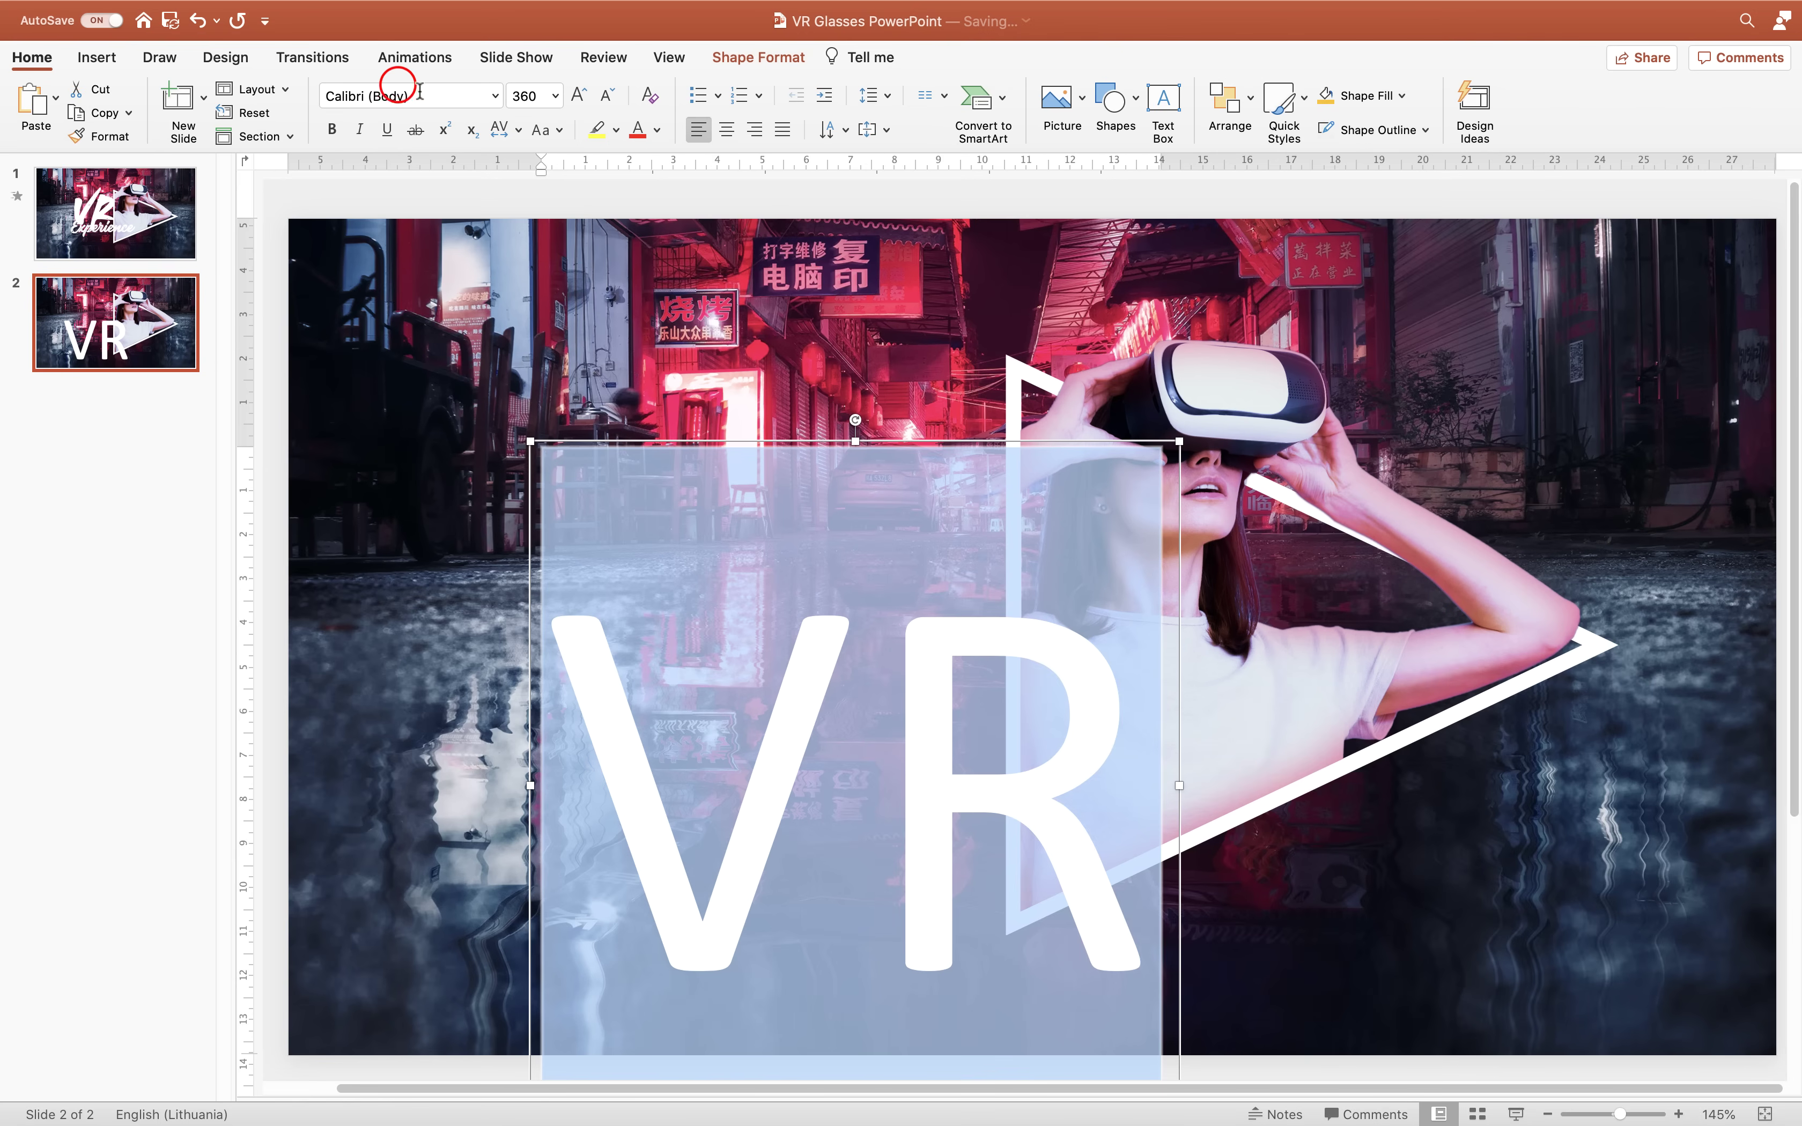
pyautogui.click(419, 90)
pyautogui.write('Heaters')
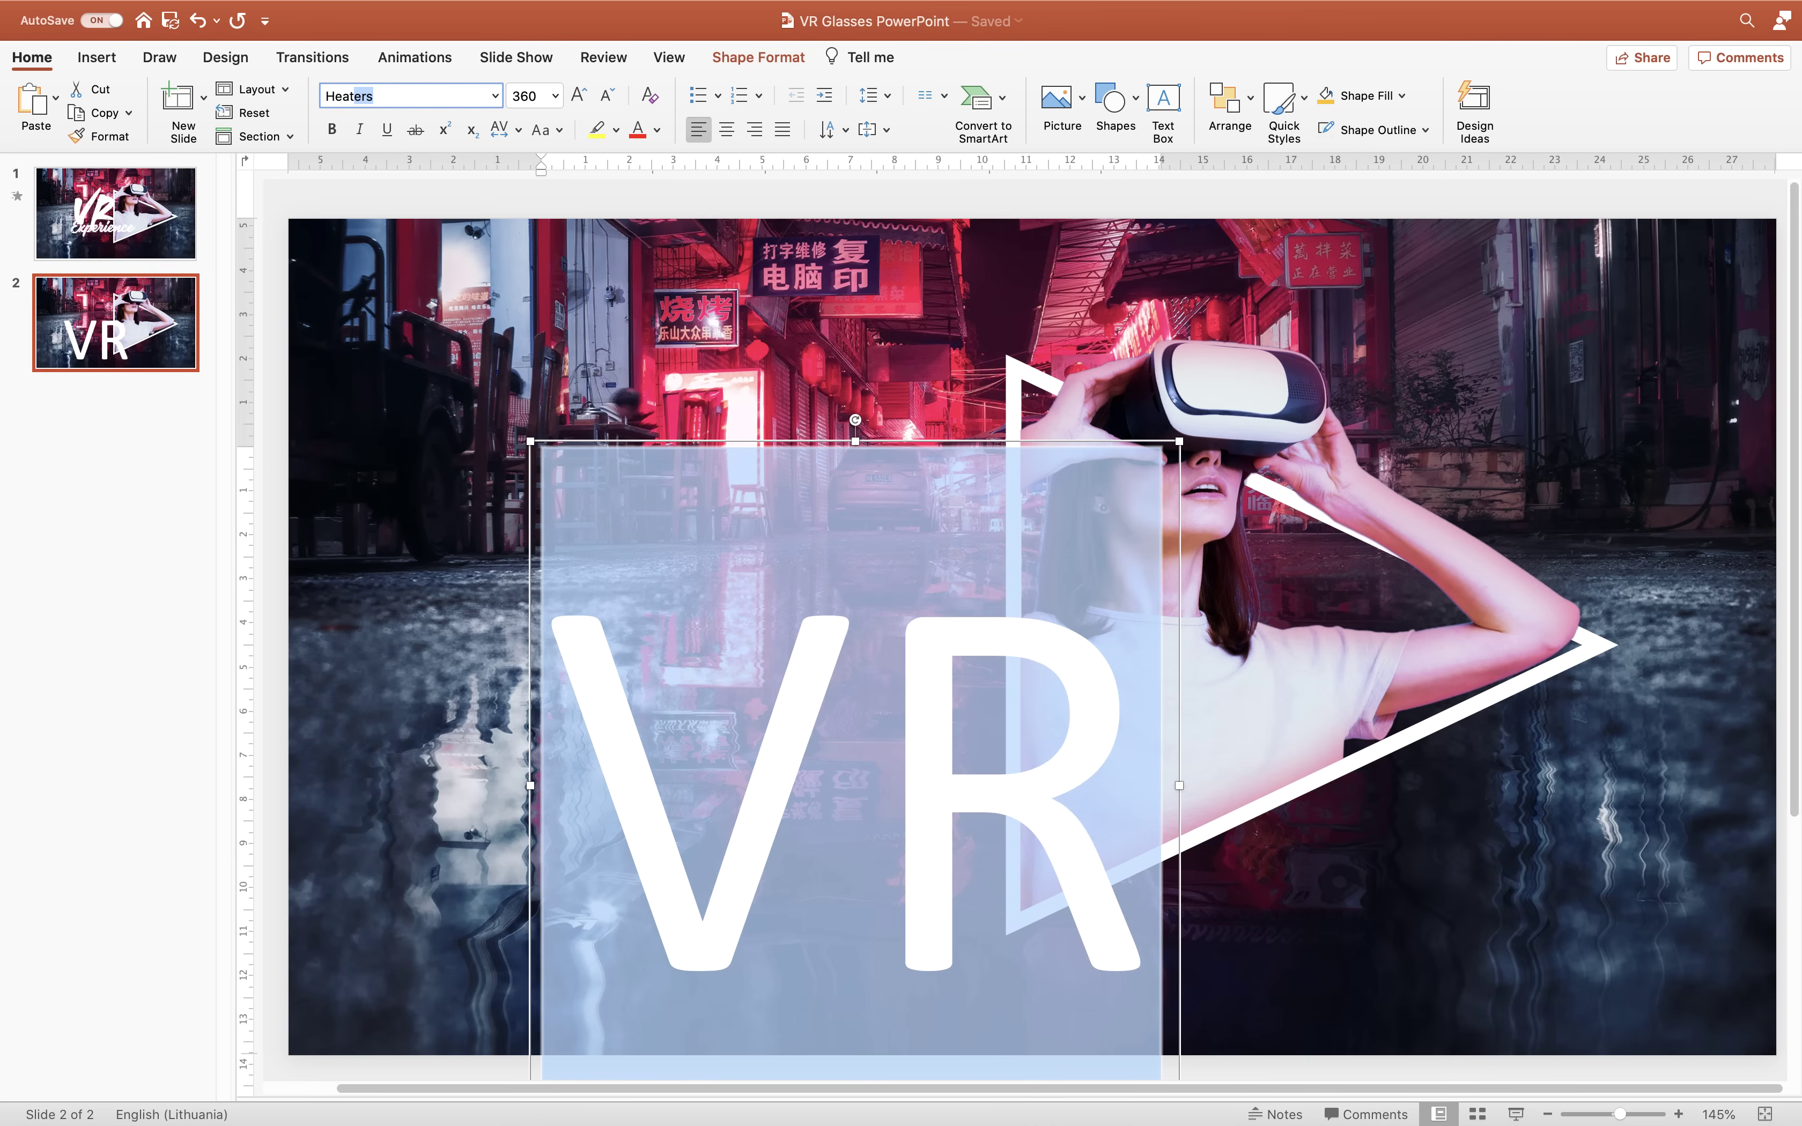
pyautogui.press('Return')
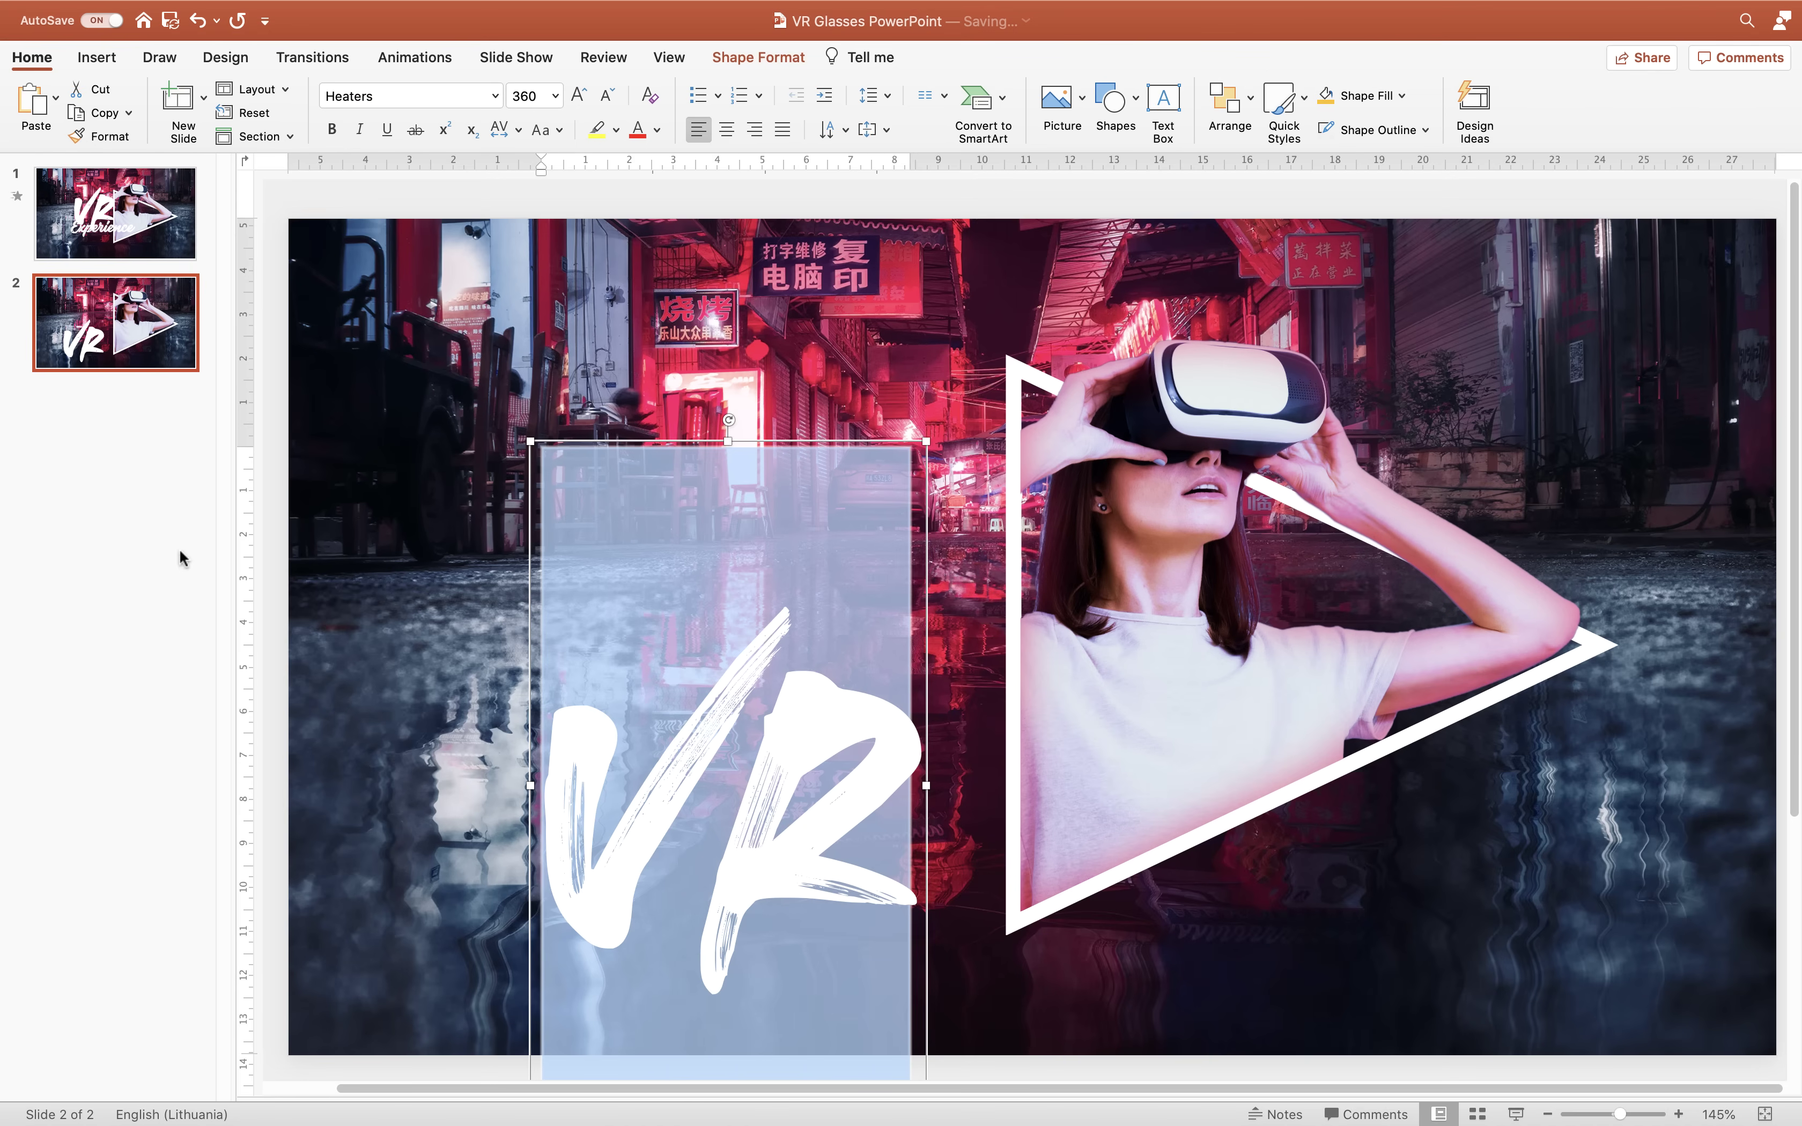
pyautogui.click(301, 491)
pyautogui.scroll(-4, 283, 486)
pyautogui.hscroll(-2, 283, 486)
pyautogui.click(683, 790)
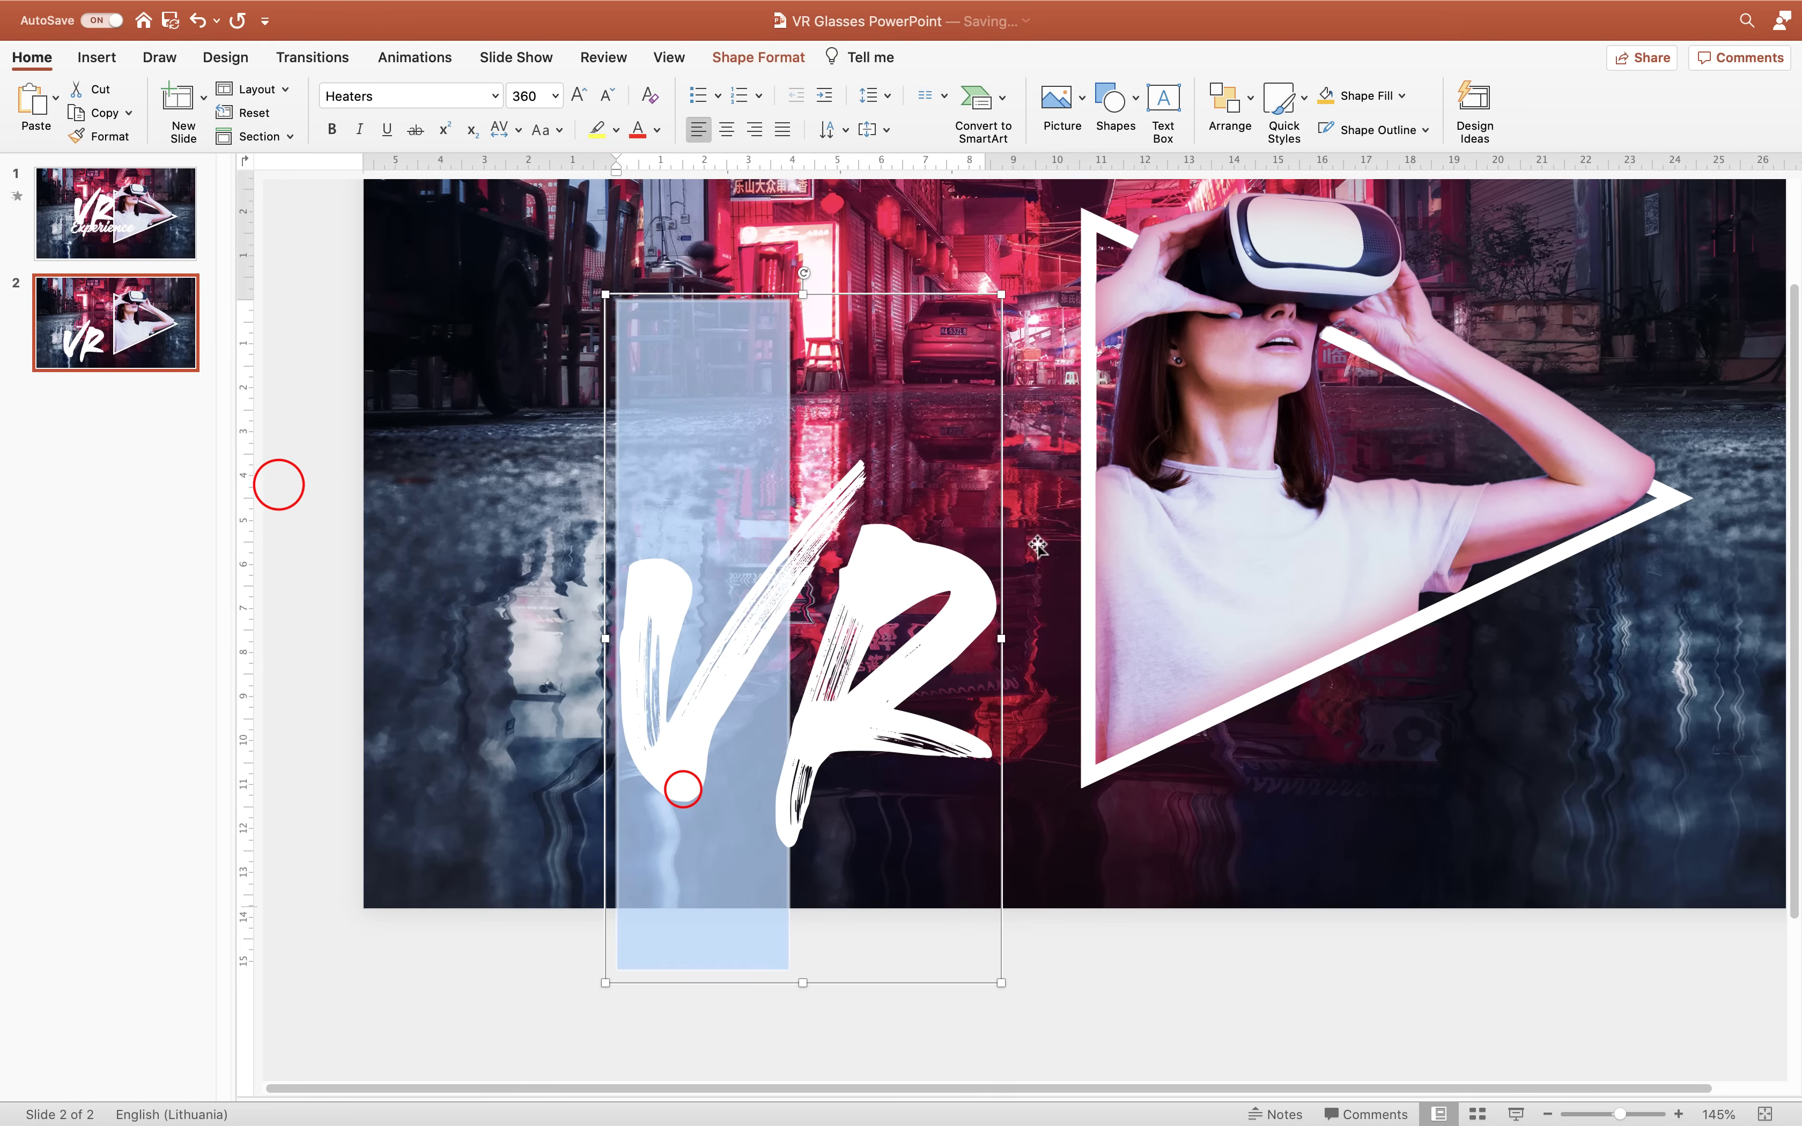
# - Drag the VR text box up and slightly right, just beside the triangle's left edge
pyautogui.moveTo(996, 538); pyautogui.dragTo(997, 347)
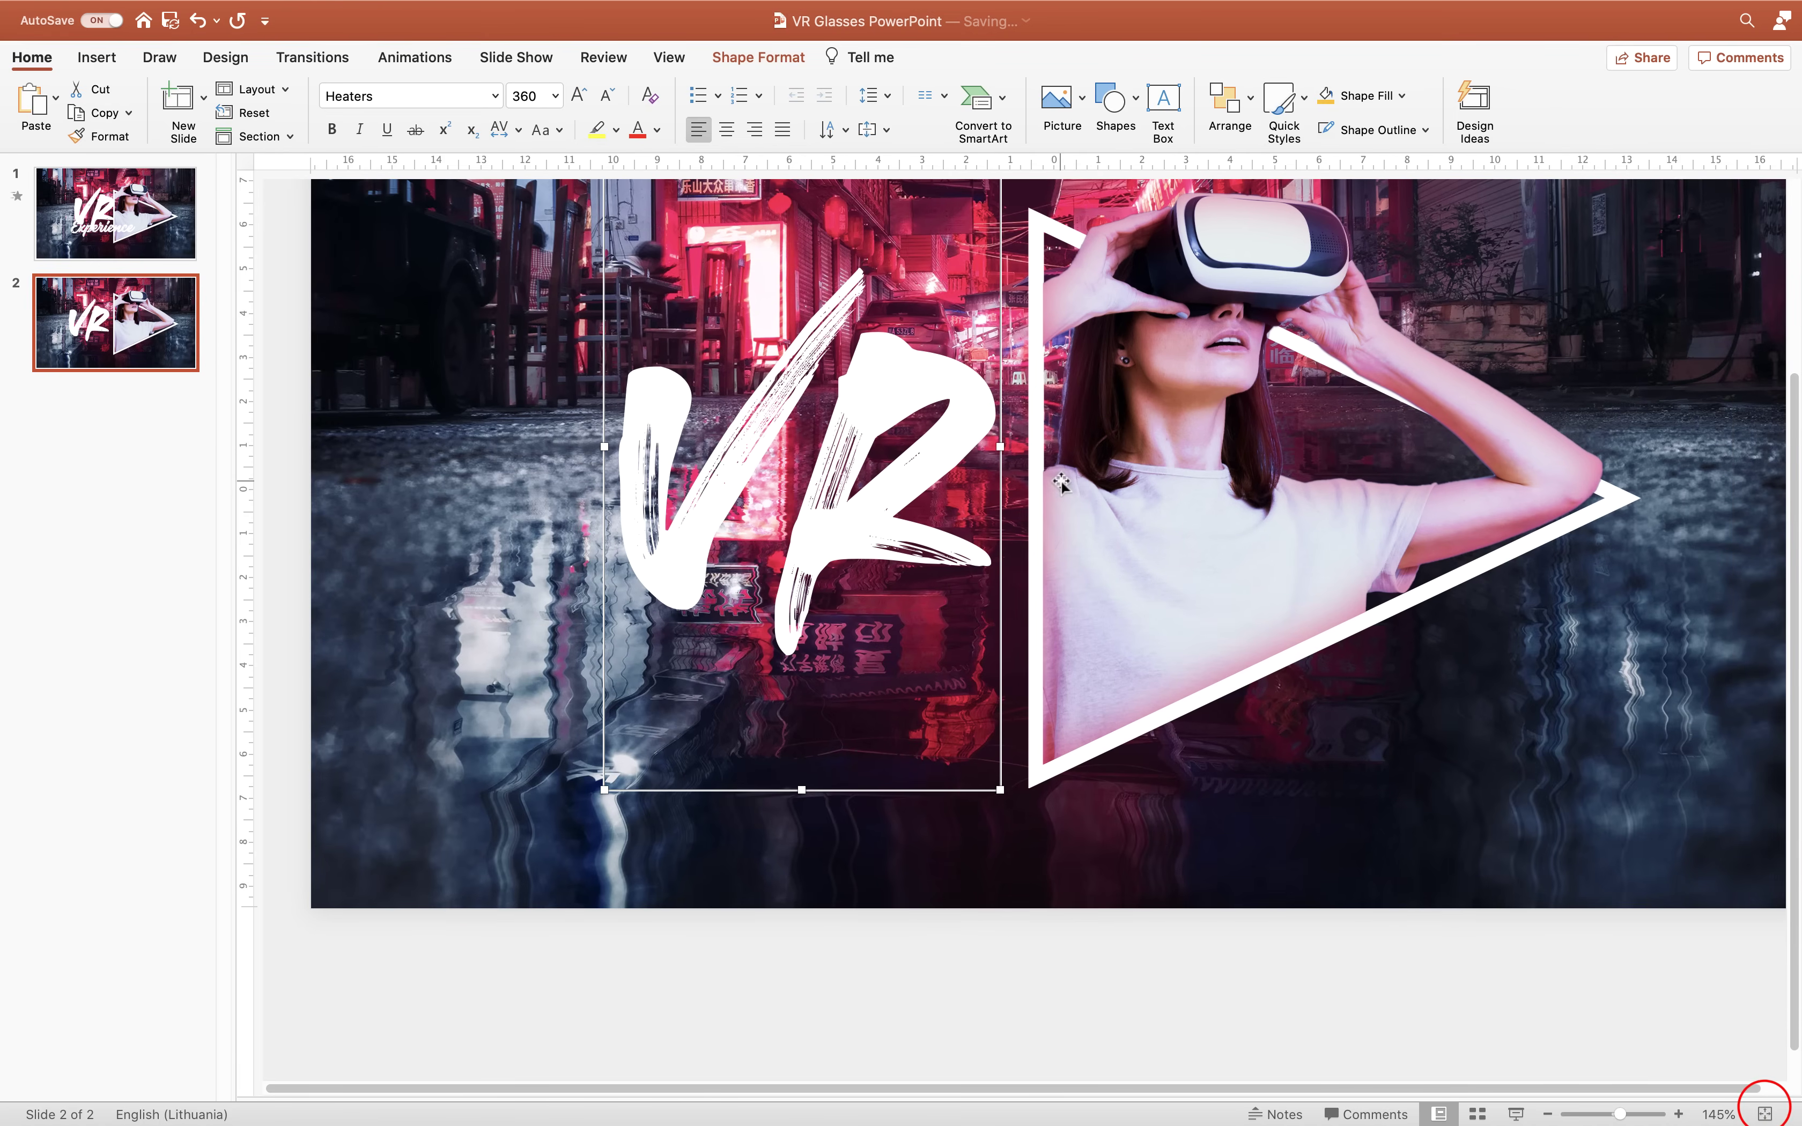
pyautogui.scroll(2, 1061, 485)
pyautogui.scroll(2, 1061, 485)
pyautogui.scroll(-2, 1061, 484)
pyautogui.moveTo(974, 506); pyautogui.dragTo(991, 496)
pyautogui.rightClick(1003, 370)
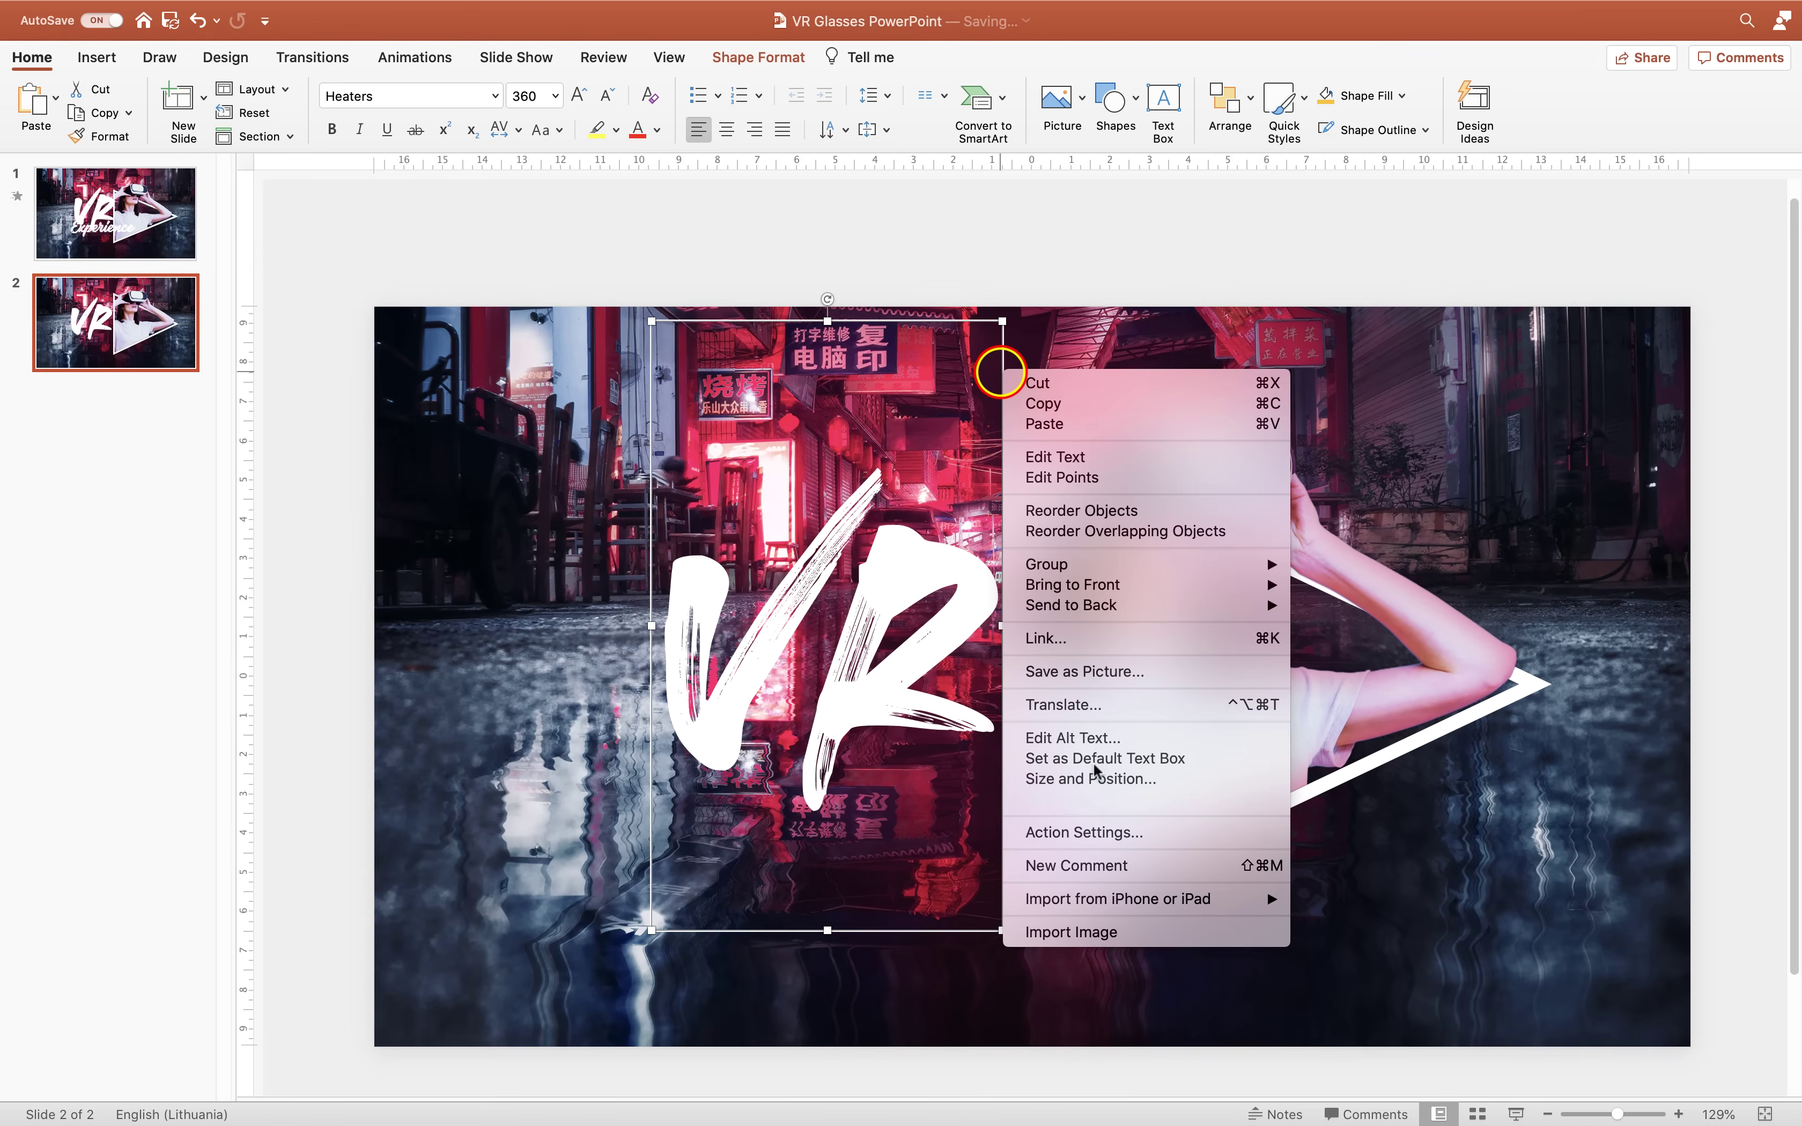
# - Give the VR text a red outer offset shadow at about 69% transparency
pyautogui.click(1106, 799)
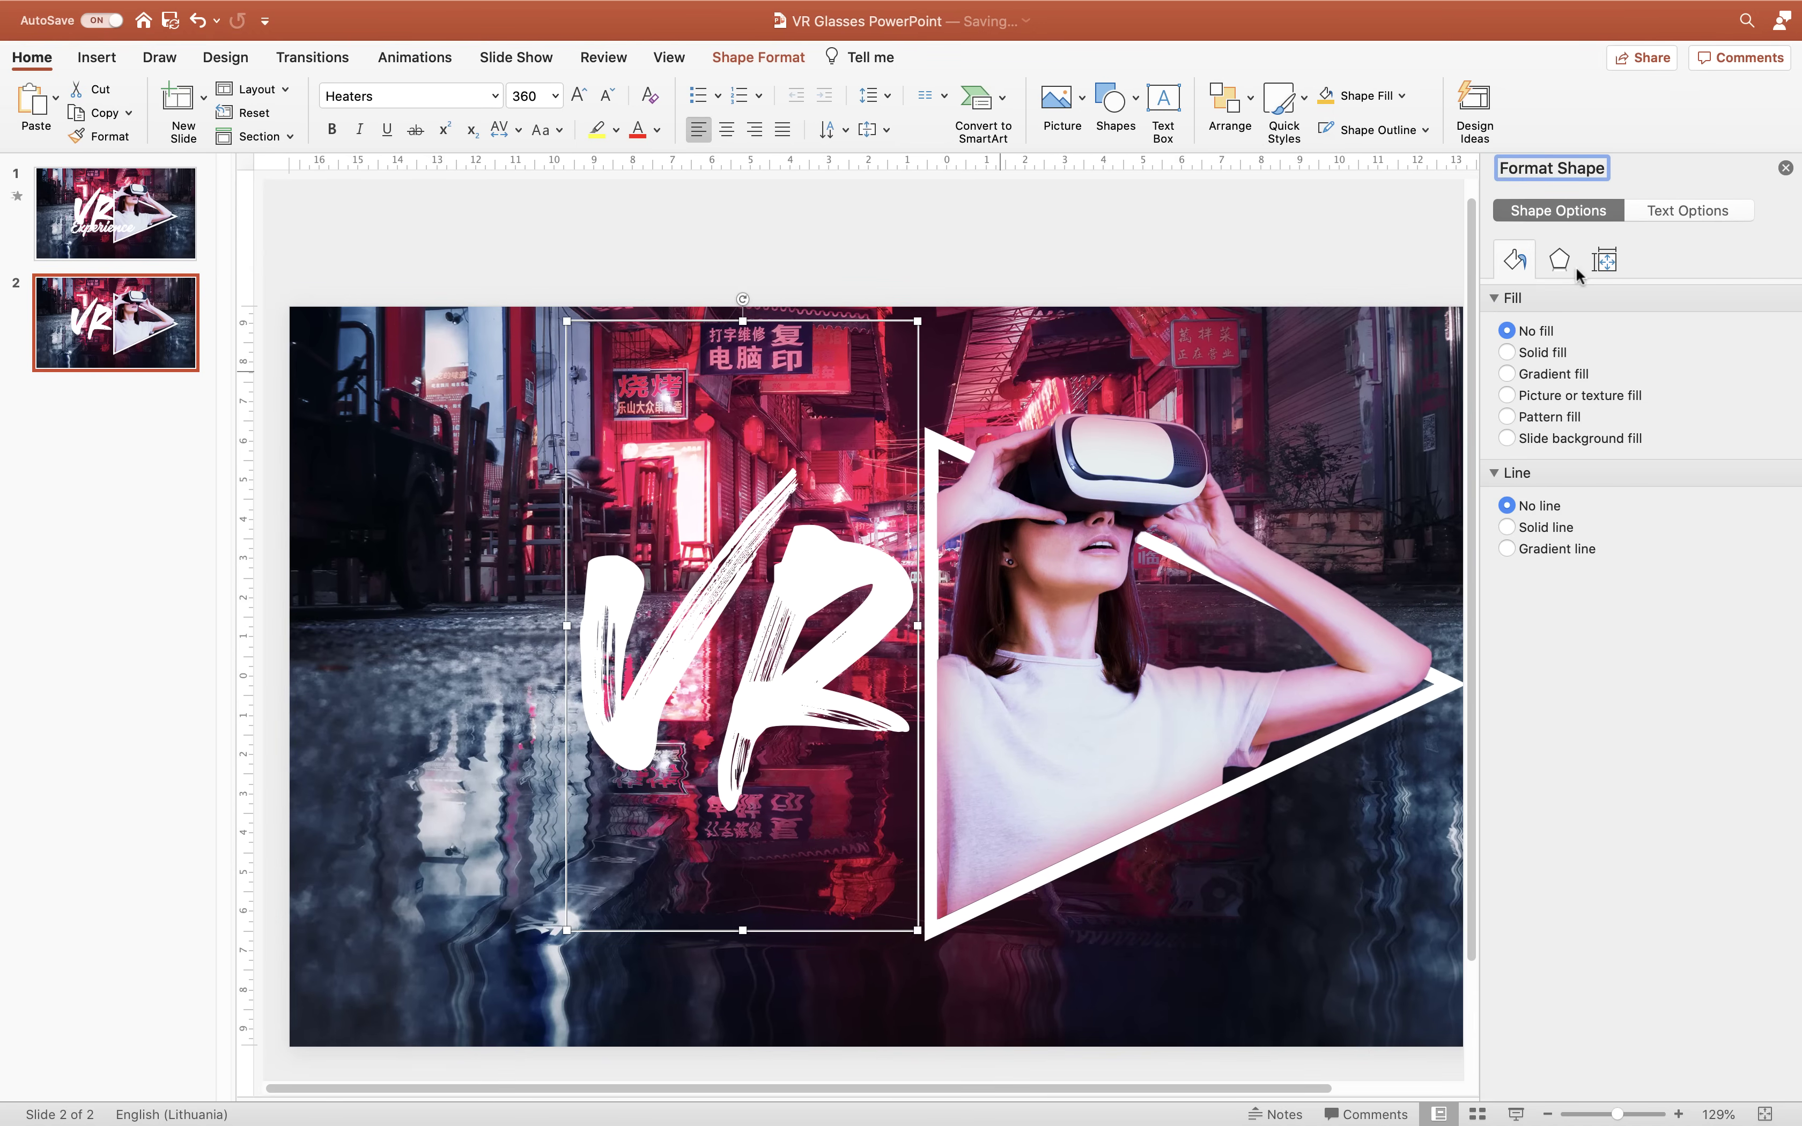
pyautogui.click(1664, 209)
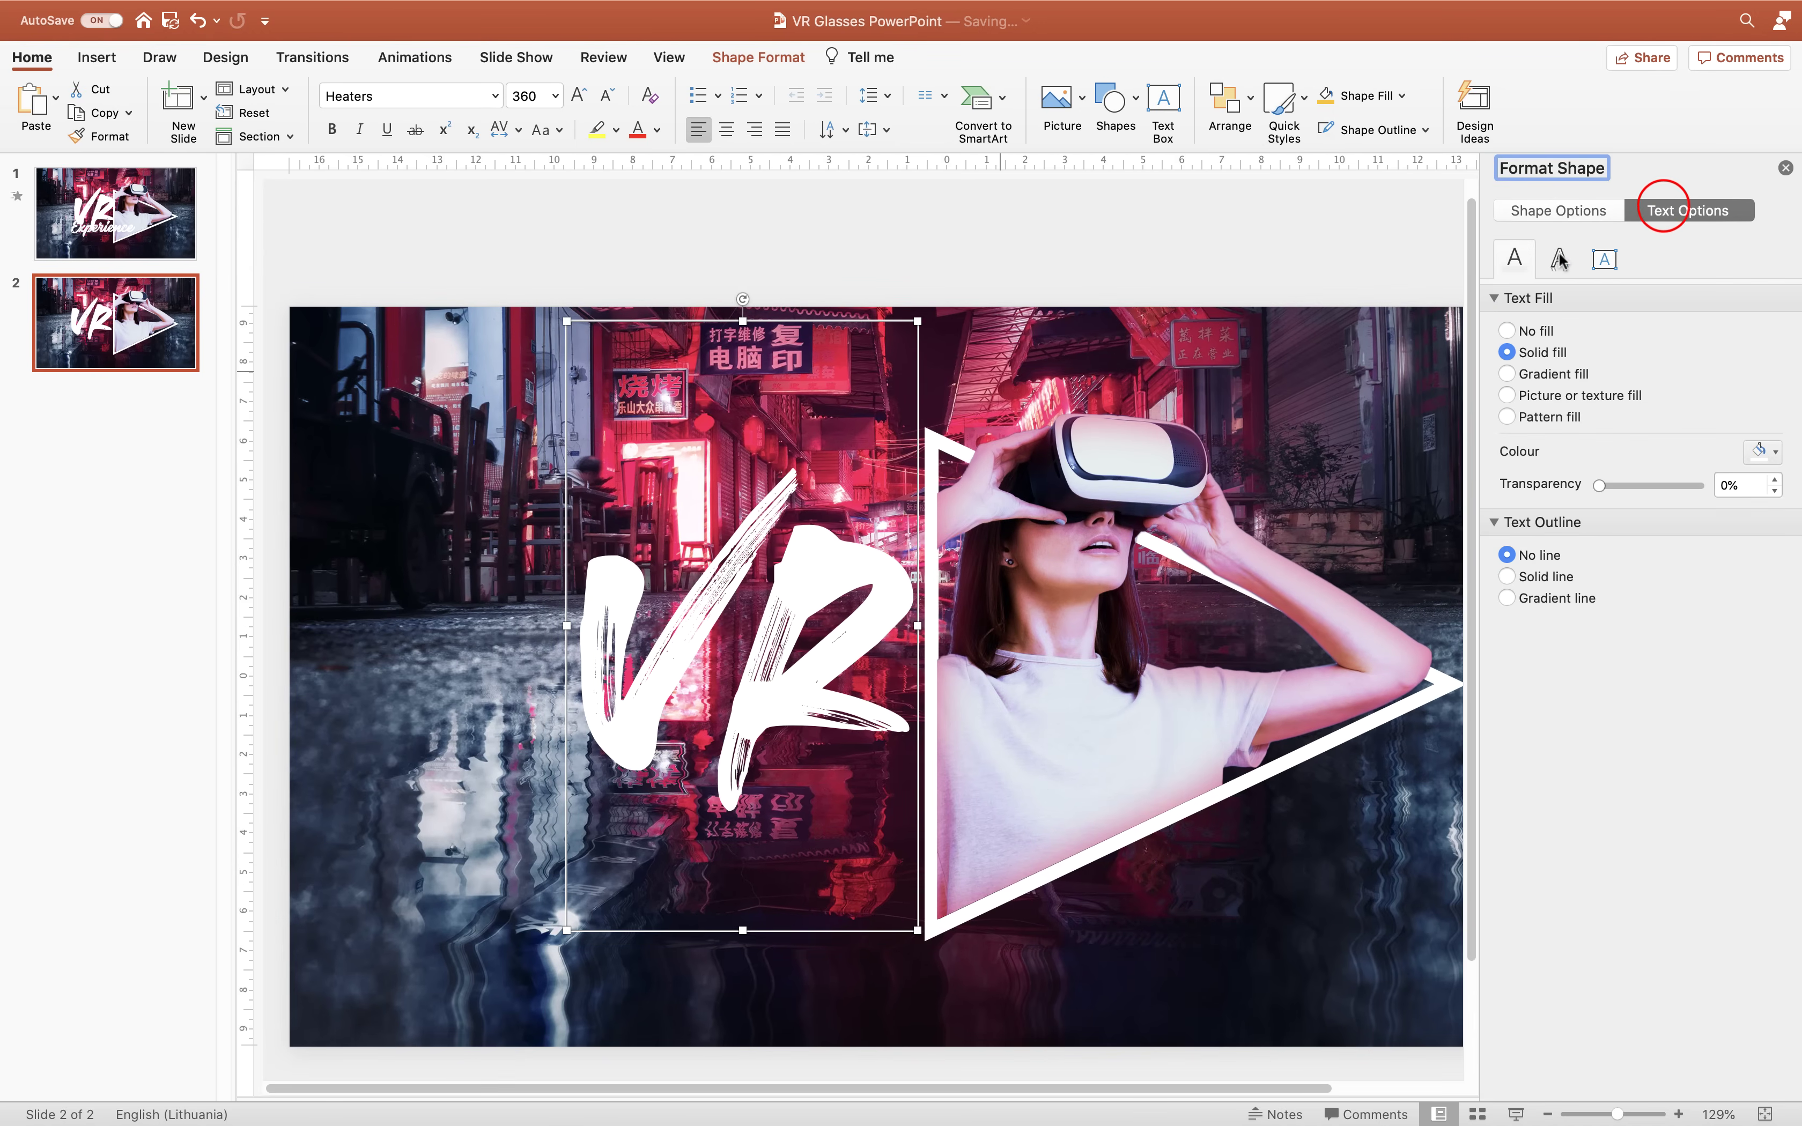
pyautogui.click(1559, 257)
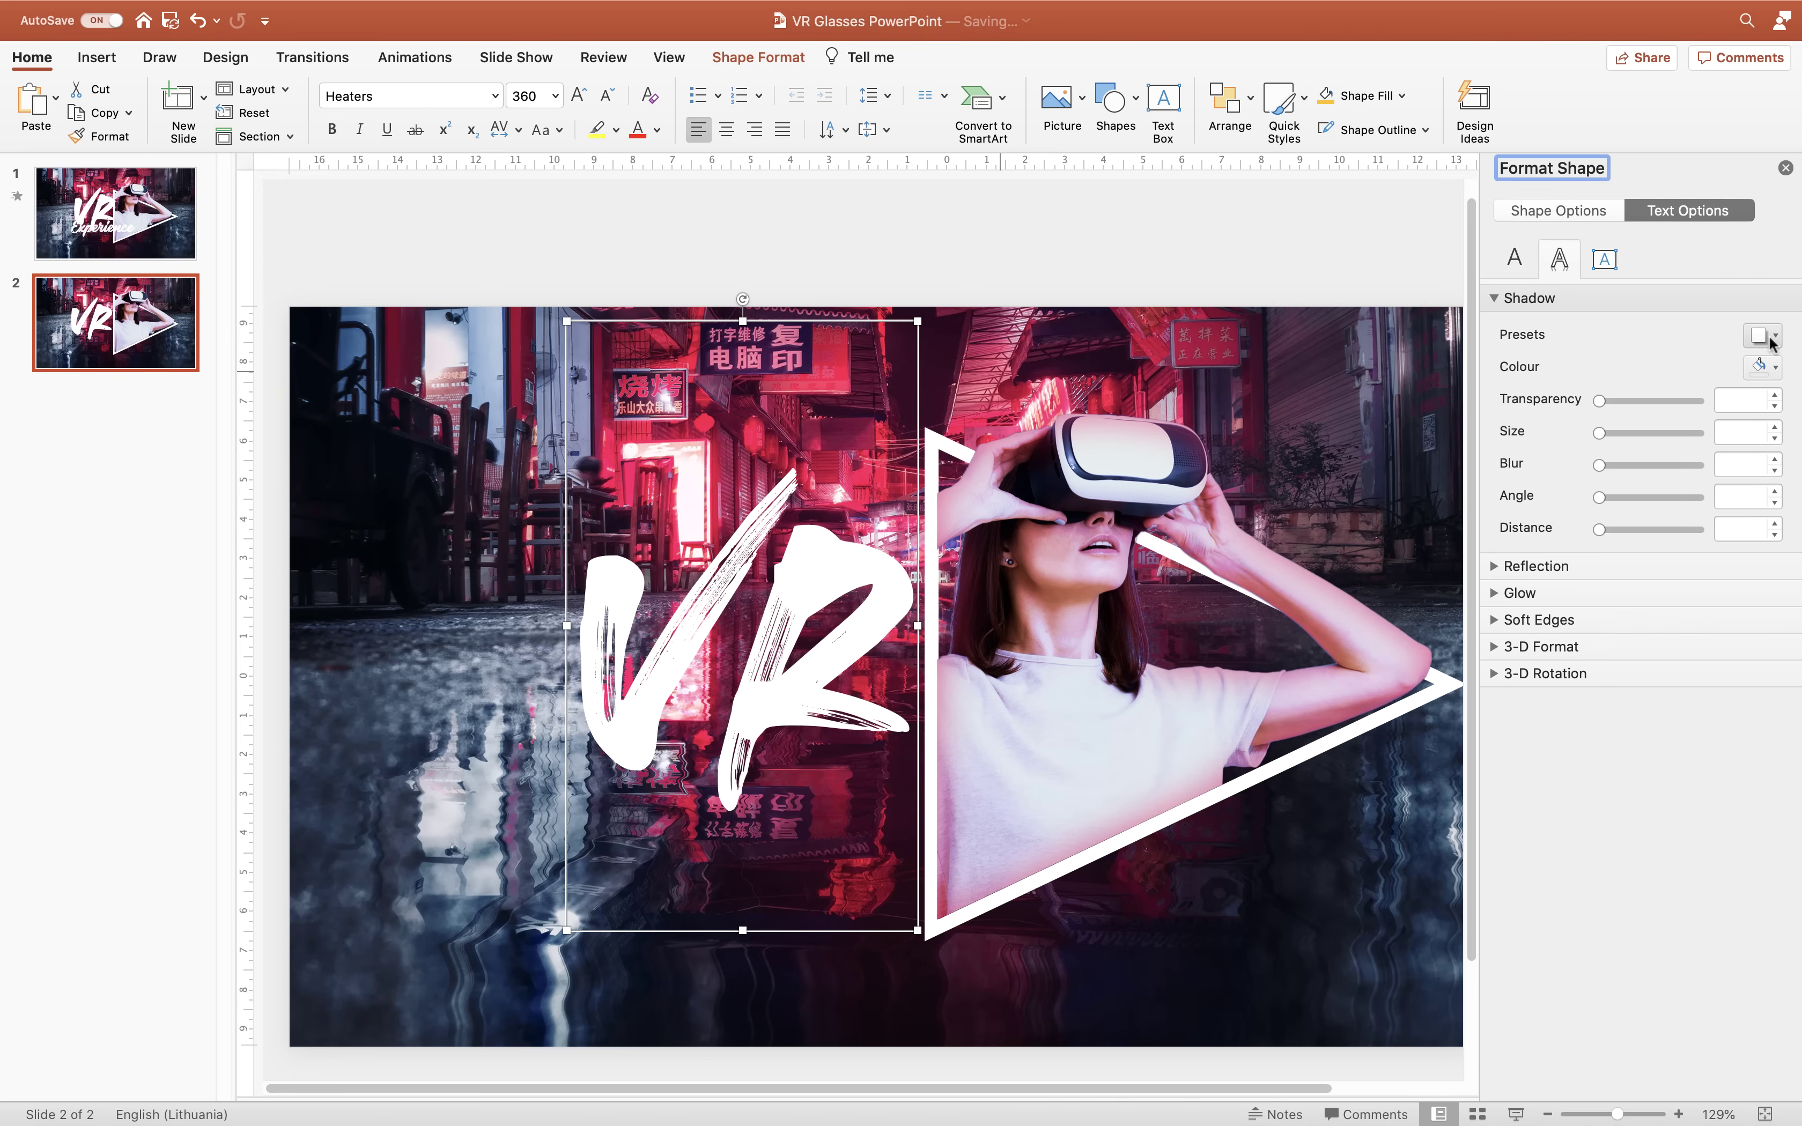
pyautogui.click(1773, 368)
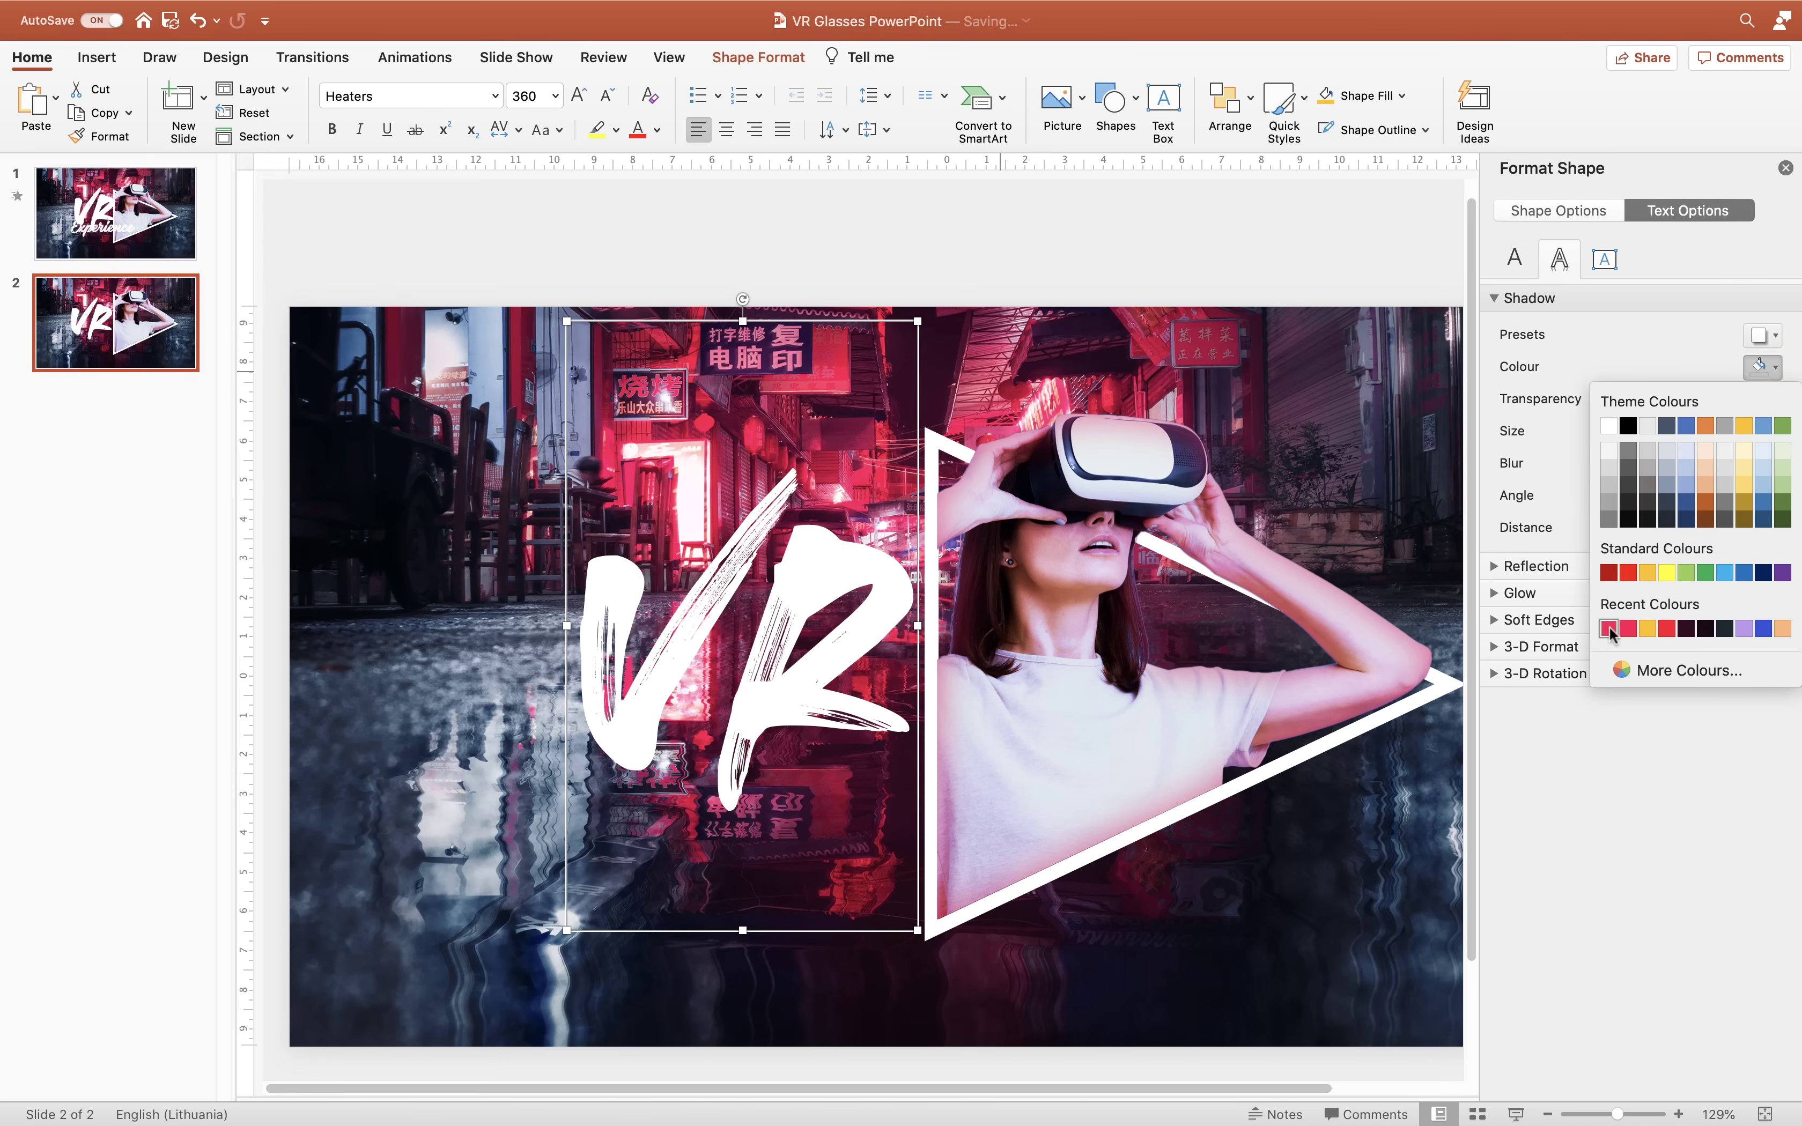
pyautogui.click(1609, 627)
pyautogui.click(1776, 337)
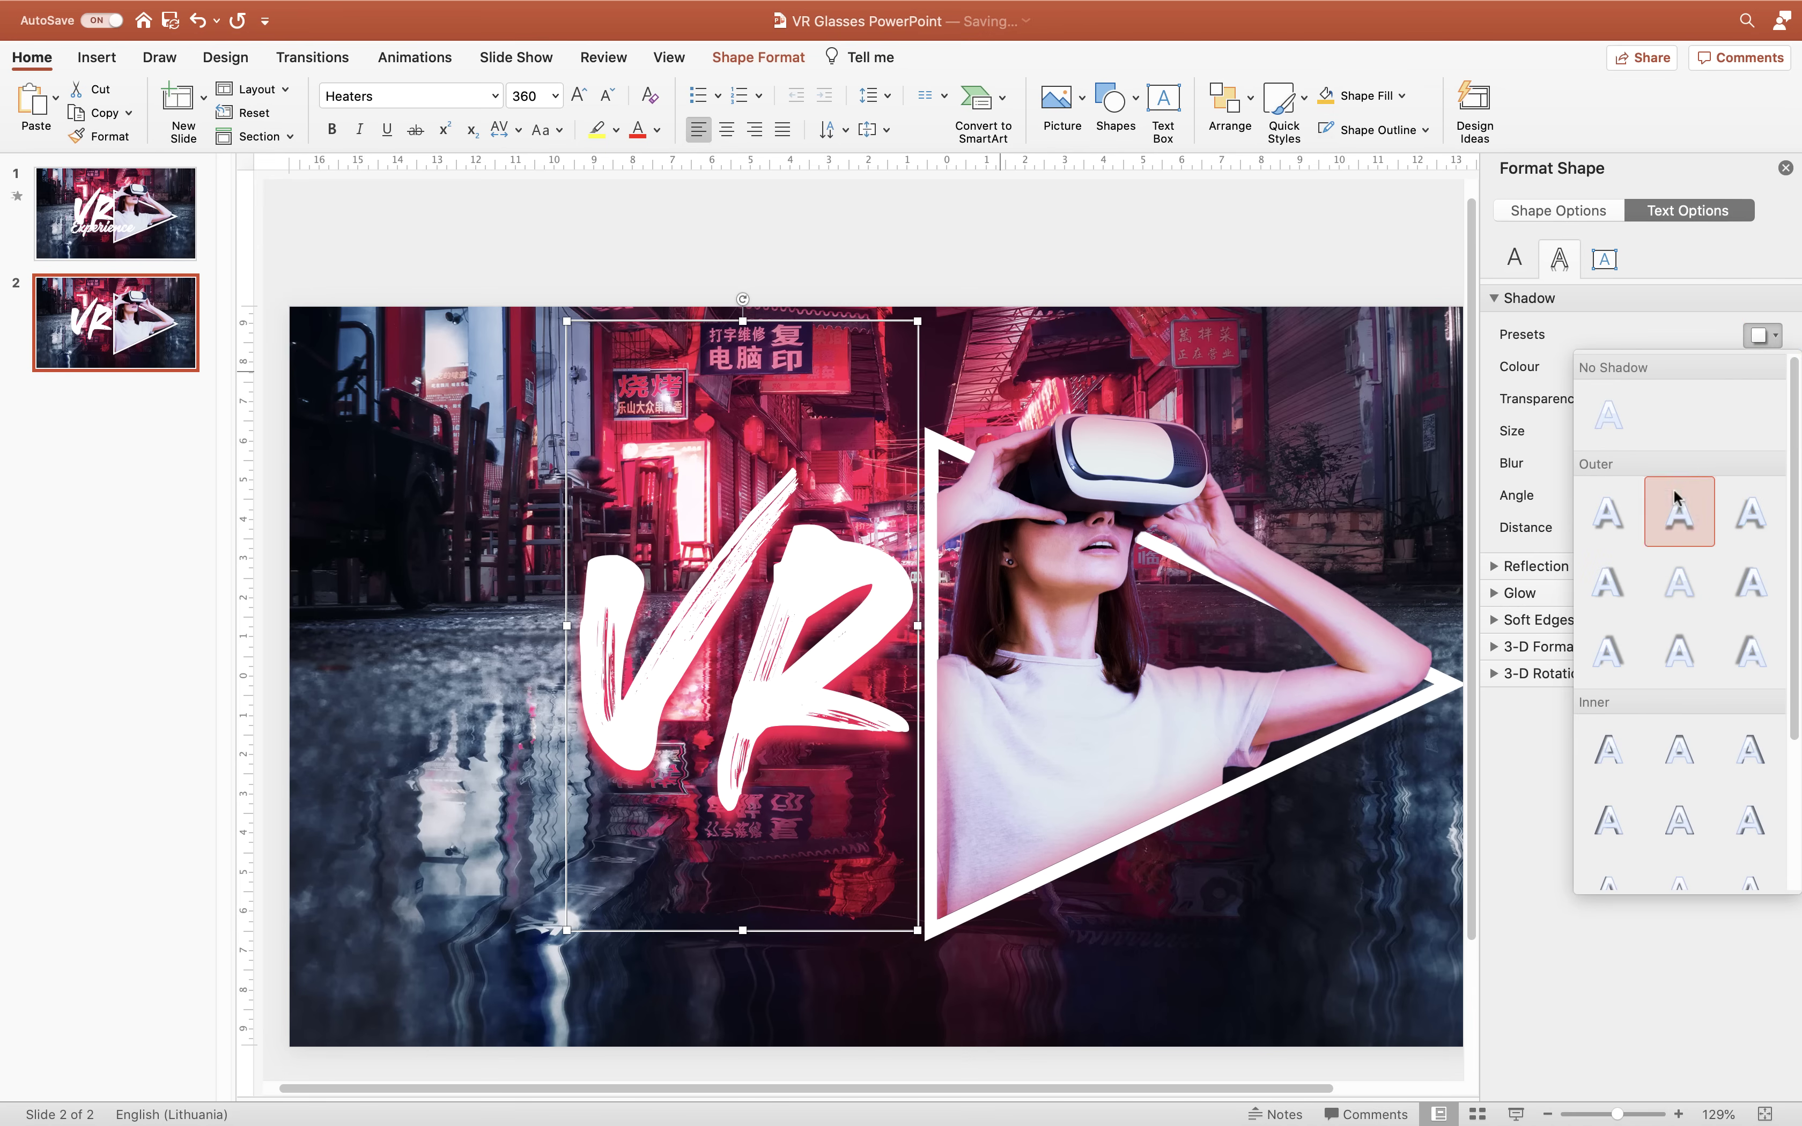
pyautogui.click(1611, 582)
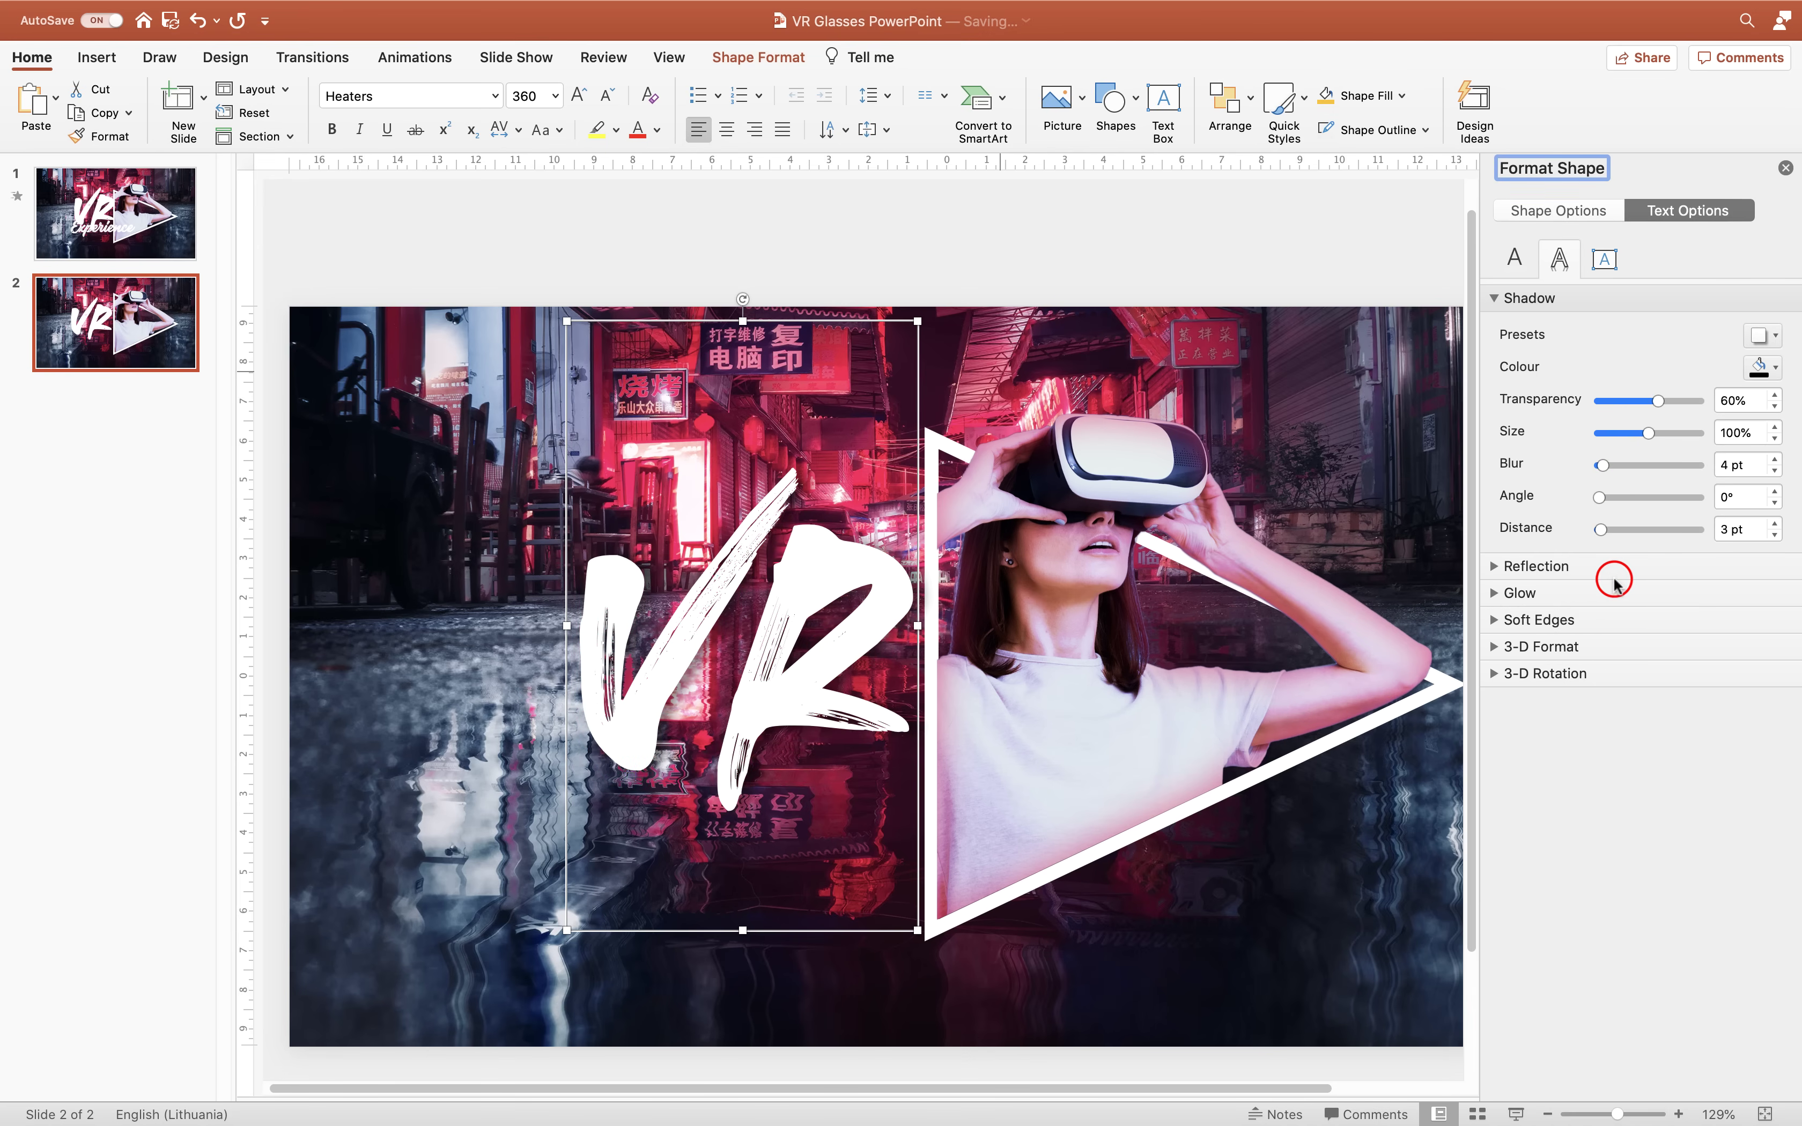
pyautogui.click(1774, 369)
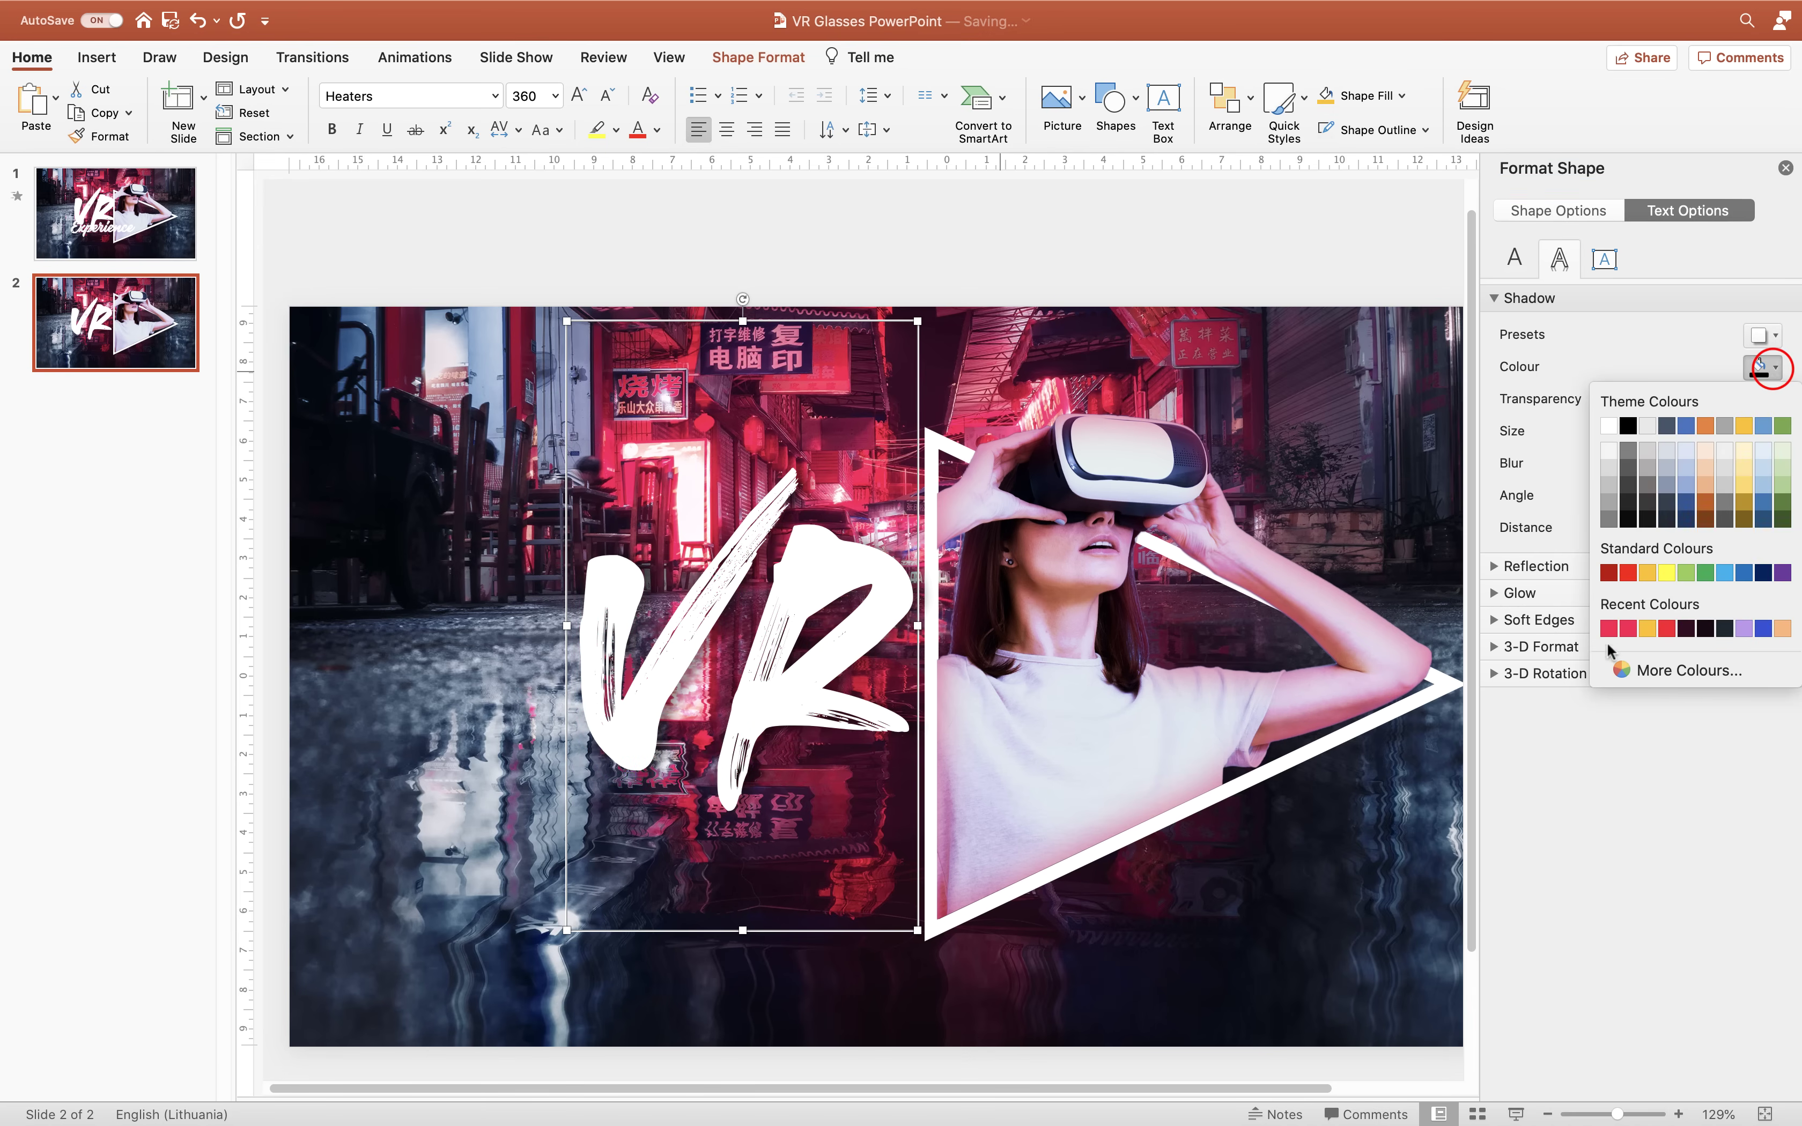
pyautogui.click(1610, 628)
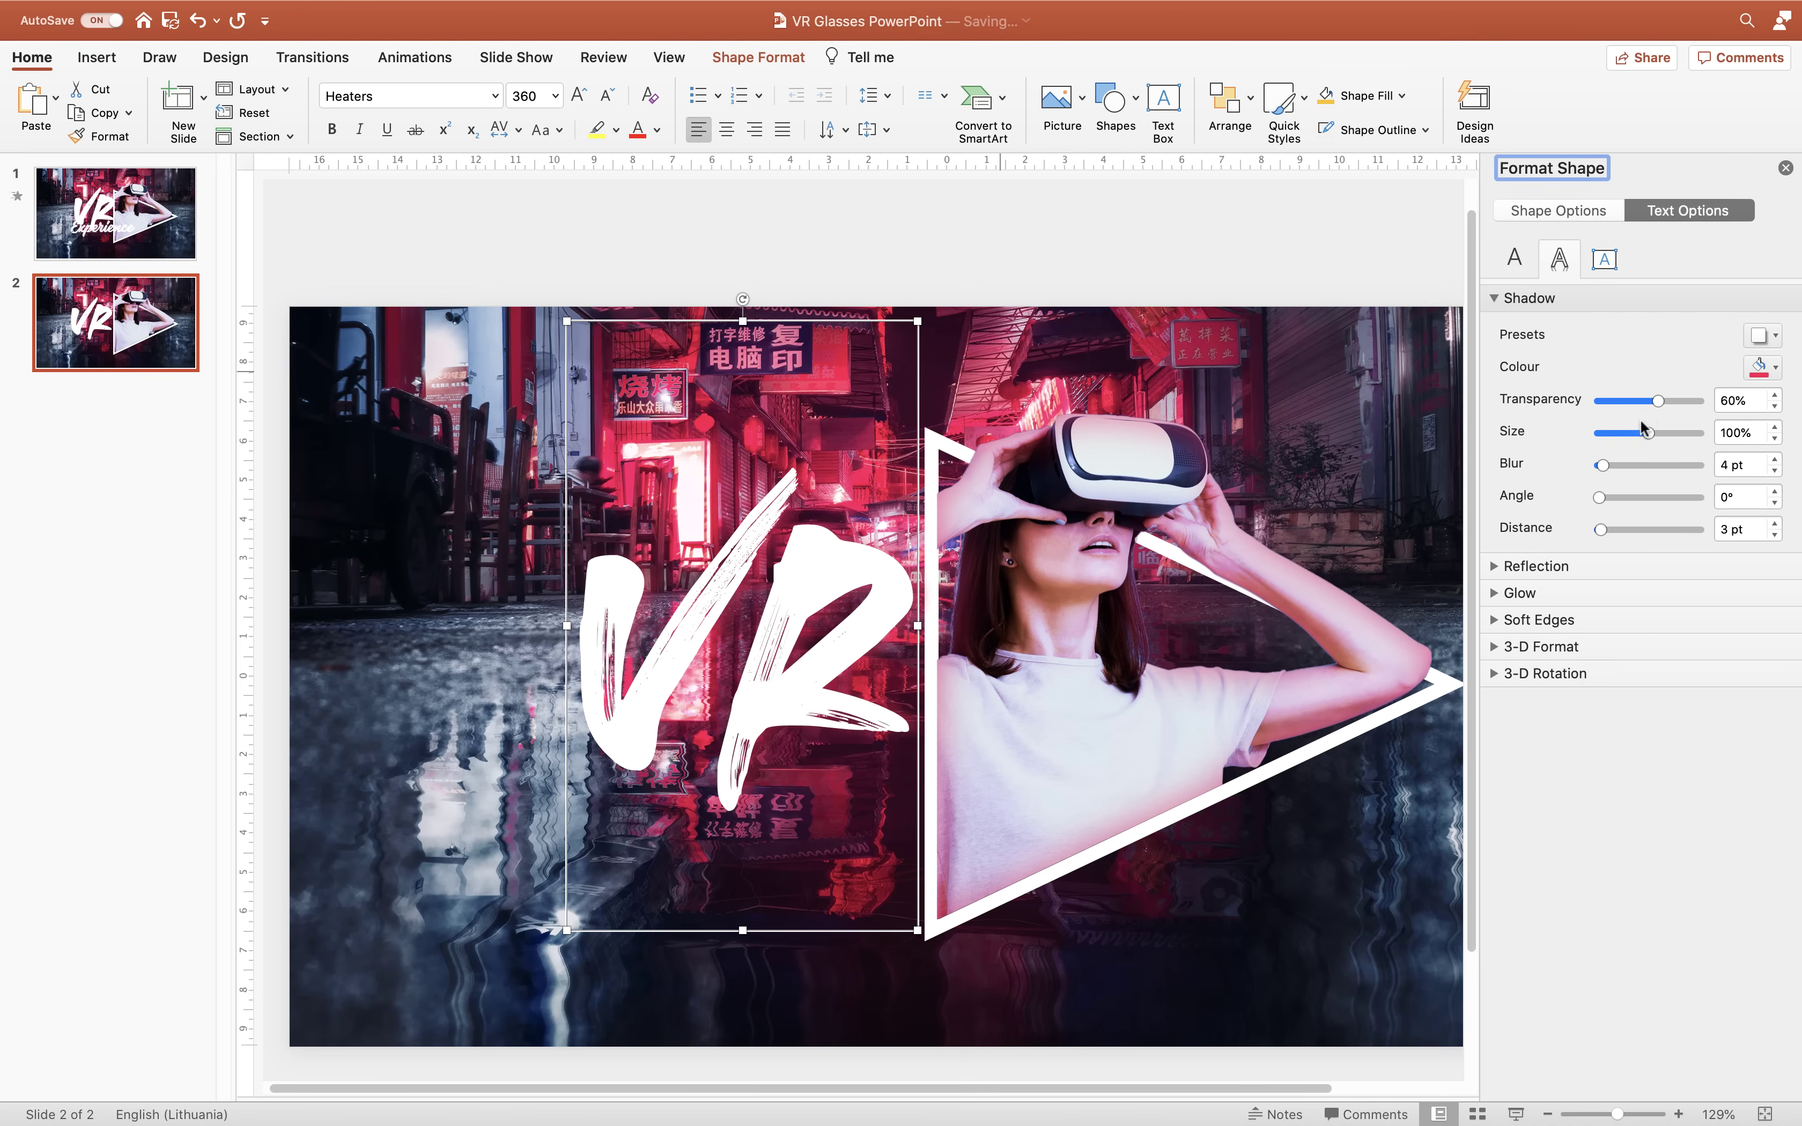
pyautogui.moveTo(1632, 403)
pyautogui.mouseDown()
pyautogui.moveTo(1666, 403)
pyautogui.moveTo(1635, 435)
pyautogui.moveTo(1601, 435)
pyautogui.moveTo(1674, 434)
pyautogui.moveTo(1649, 434)
pyautogui.mouseUp()
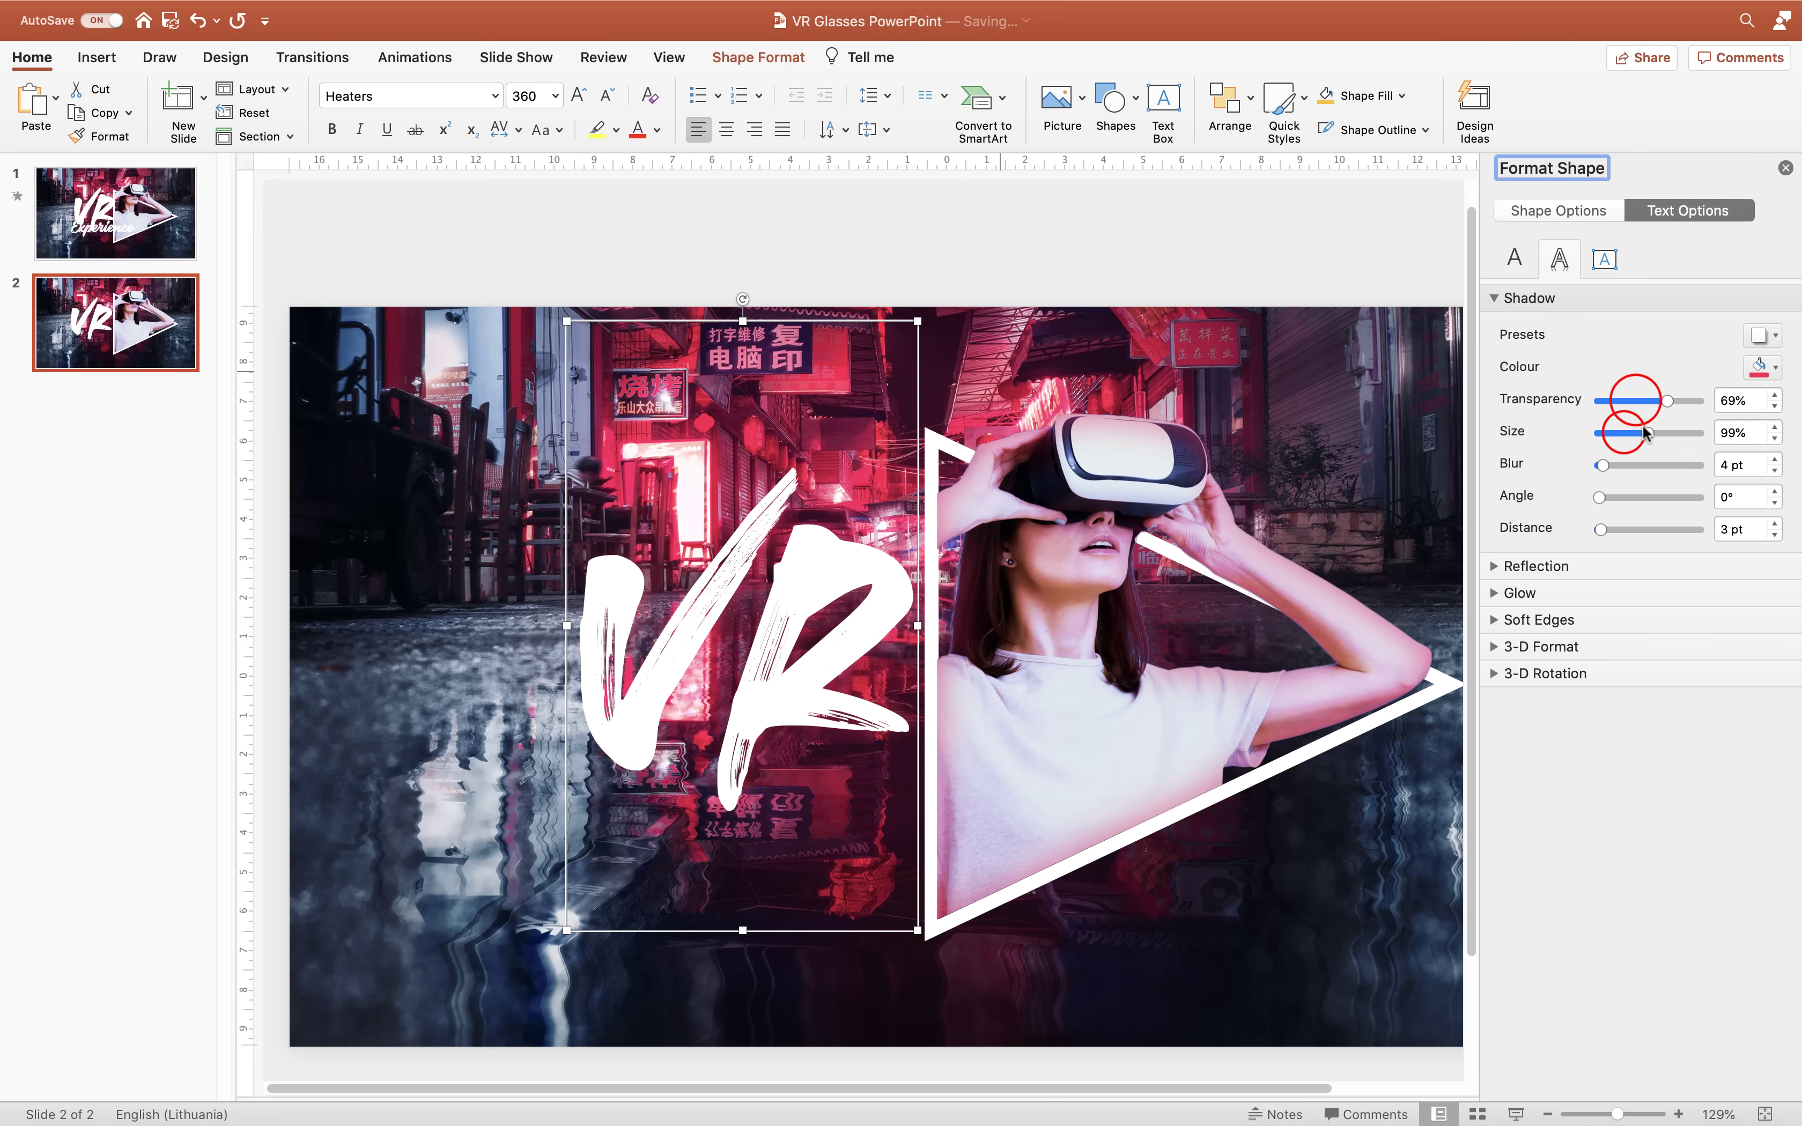
pyautogui.click(1307, 233)
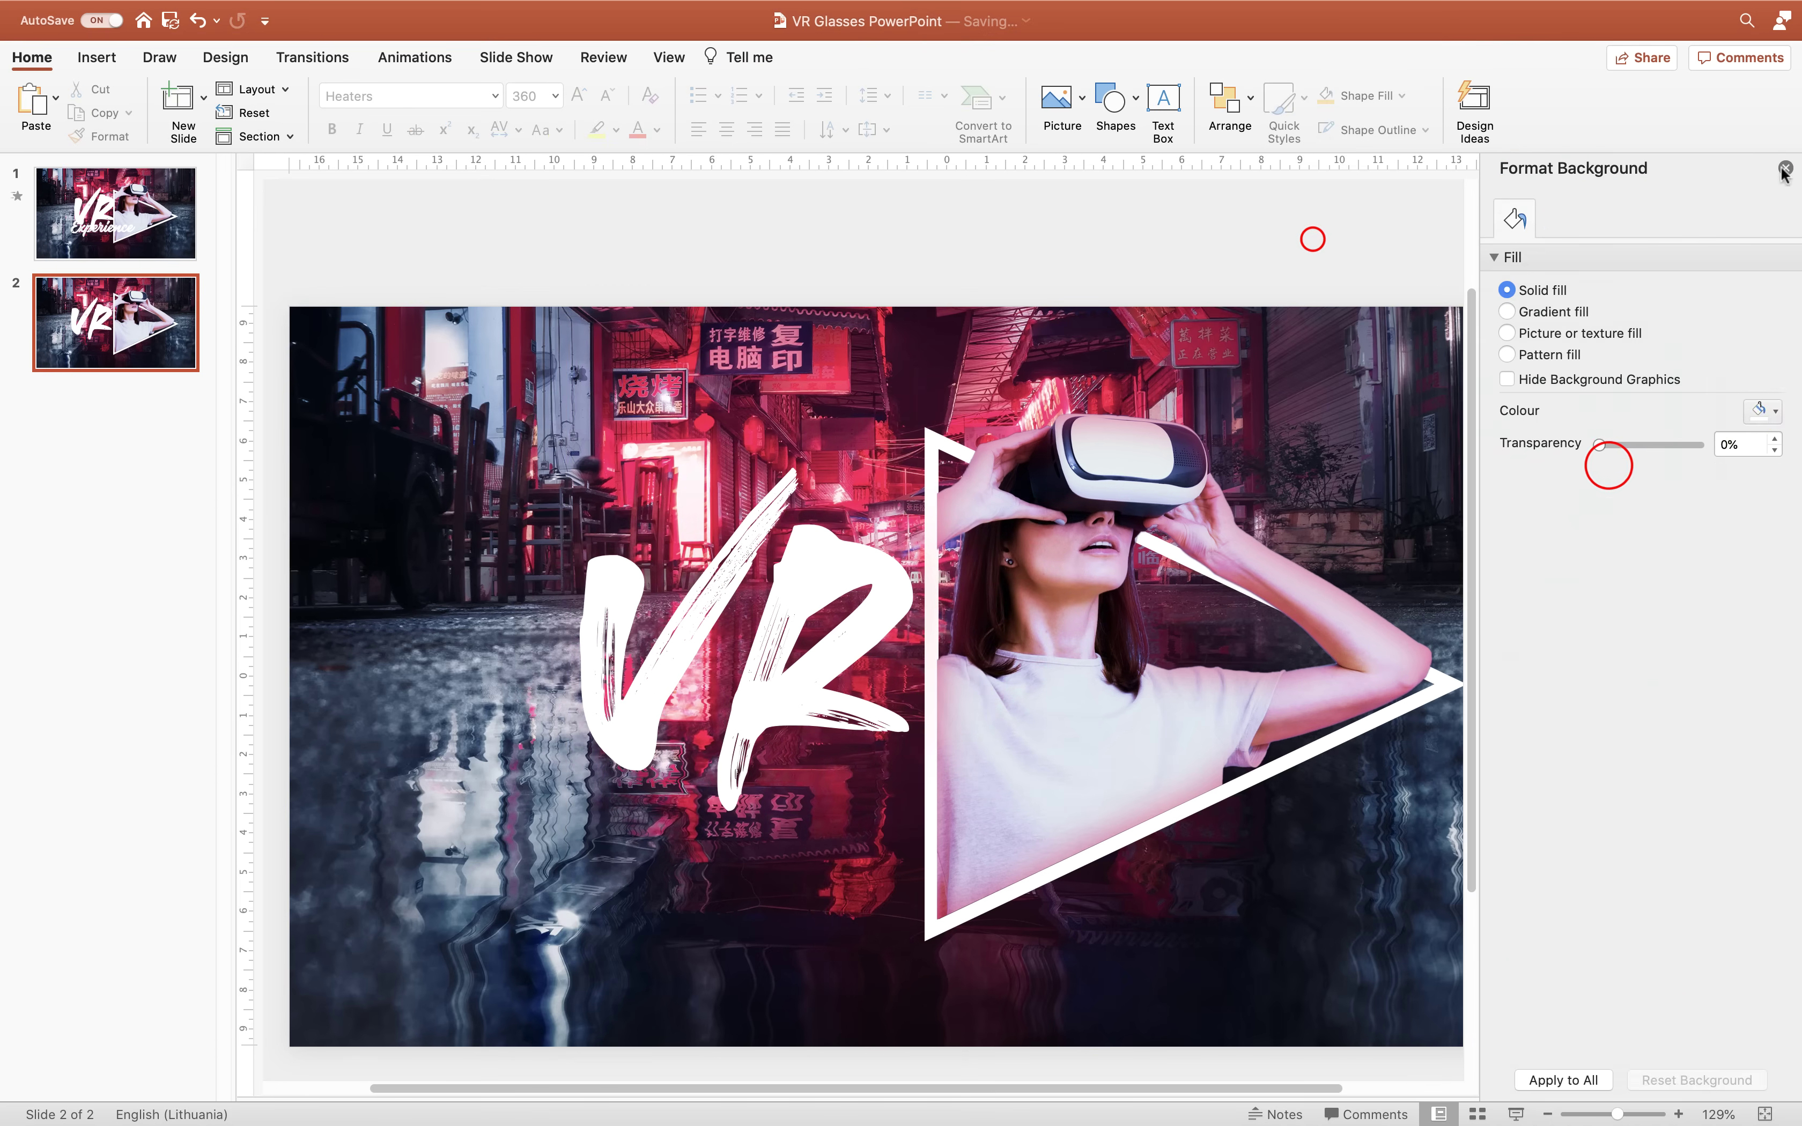
# - Reselect the VR text box, removing a misplaced copy and a stray typed character
pyautogui.click(1786, 168)
pyautogui.click(1006, 550)
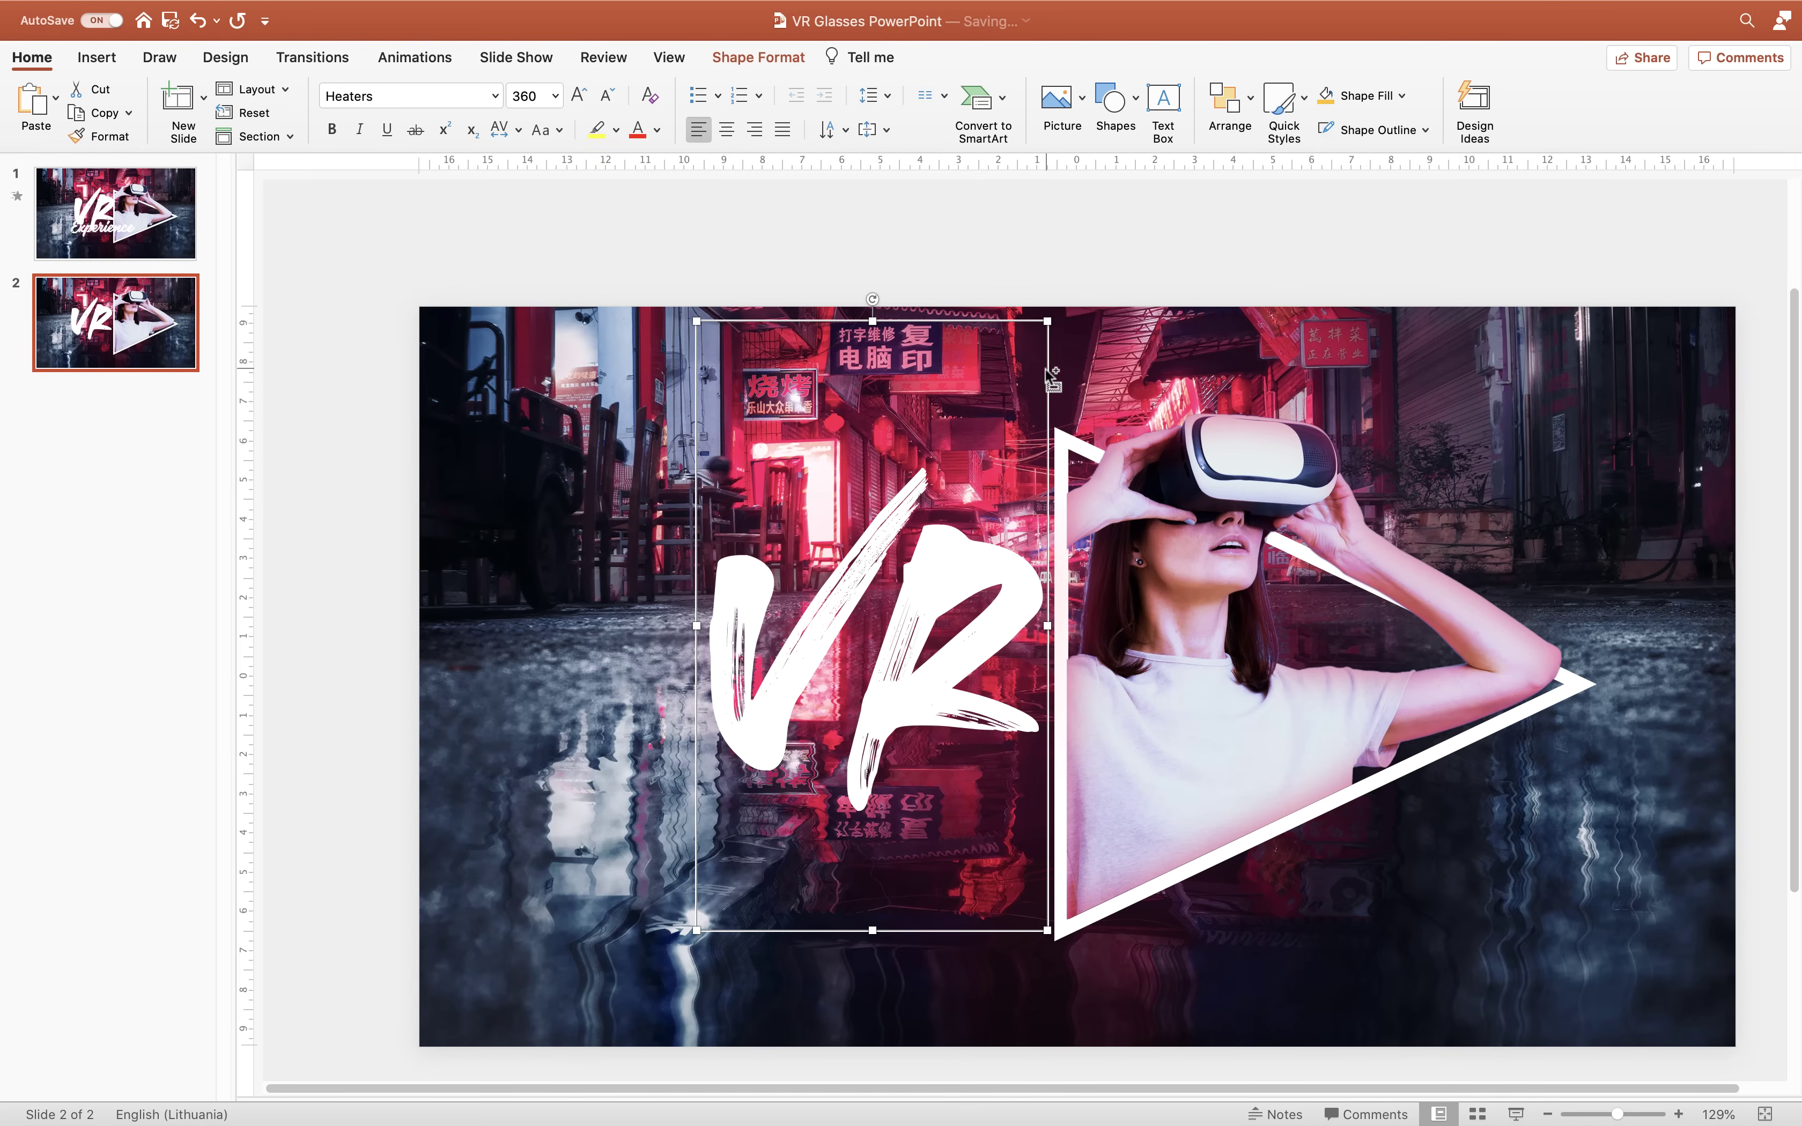
pyautogui.moveTo(1053, 376); pyautogui.dragTo(1460, 575)
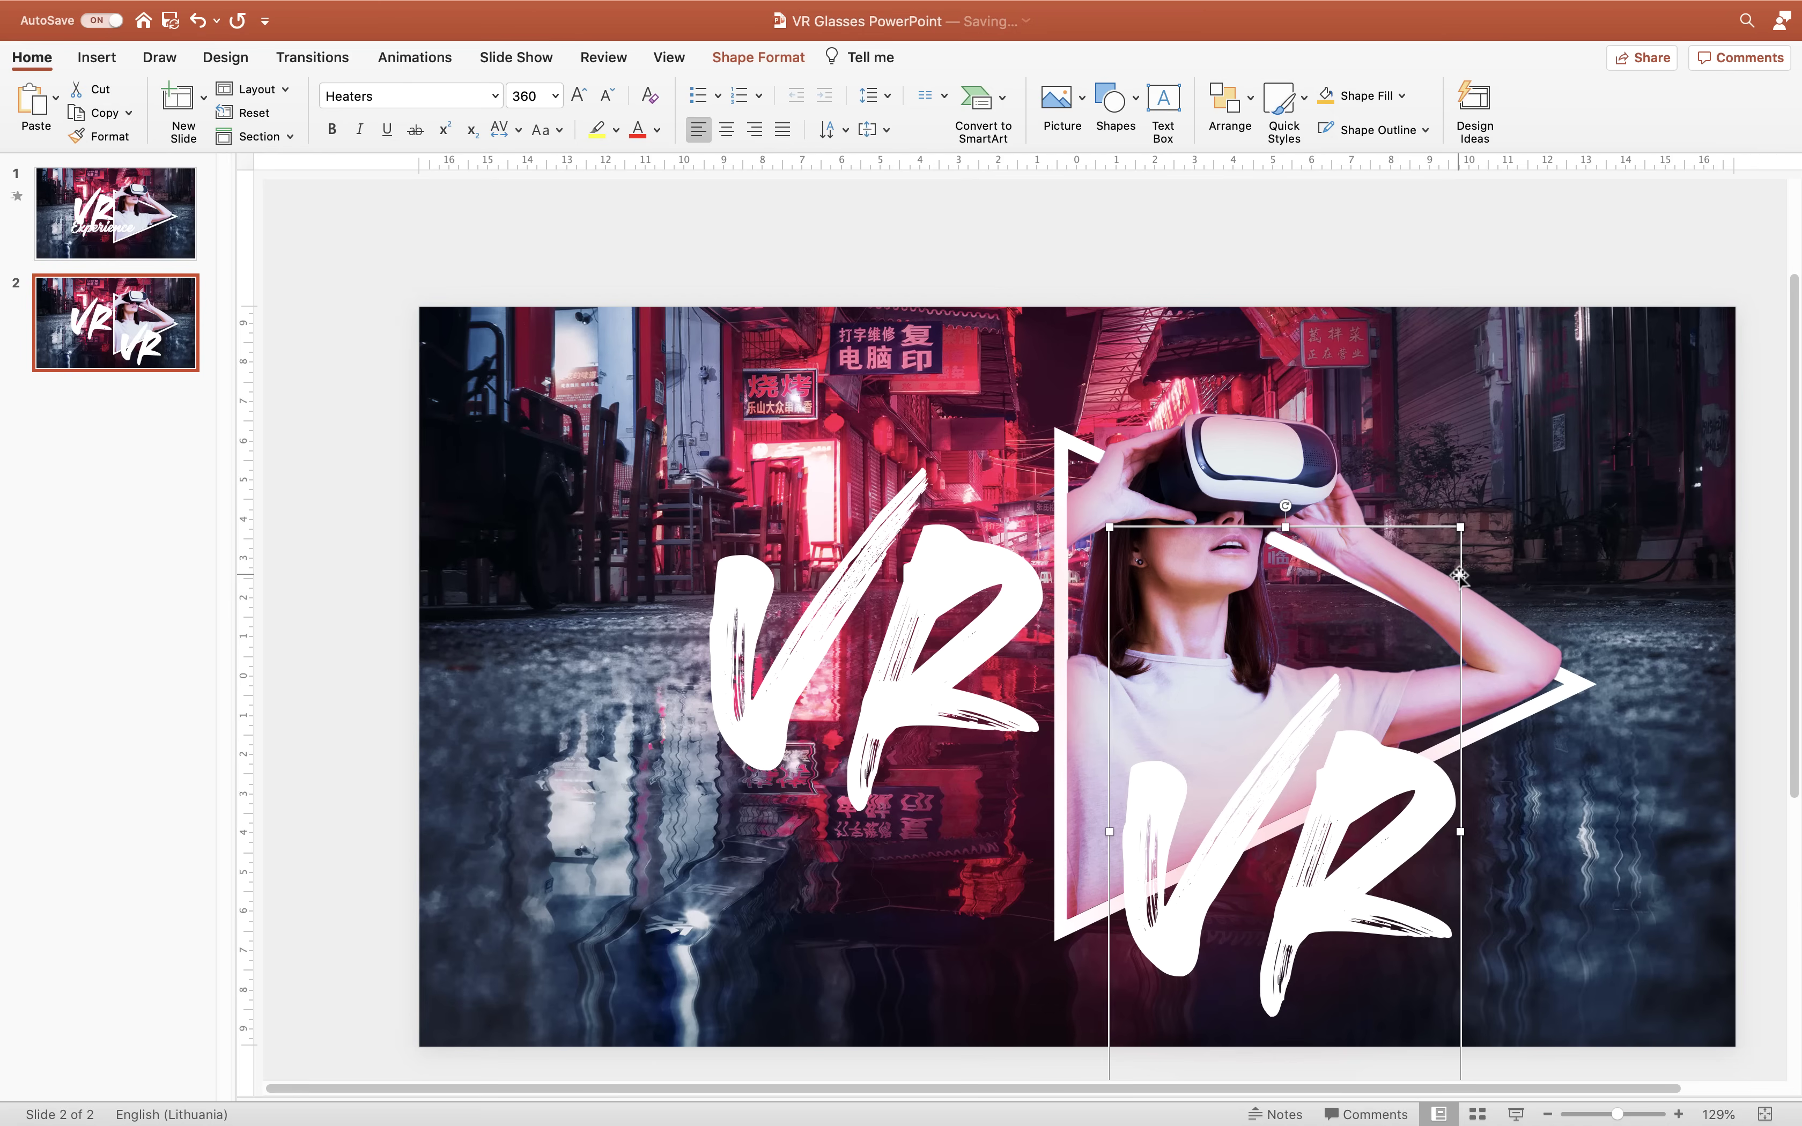
pyautogui.press('BackSpace')
pyautogui.click(908, 525)
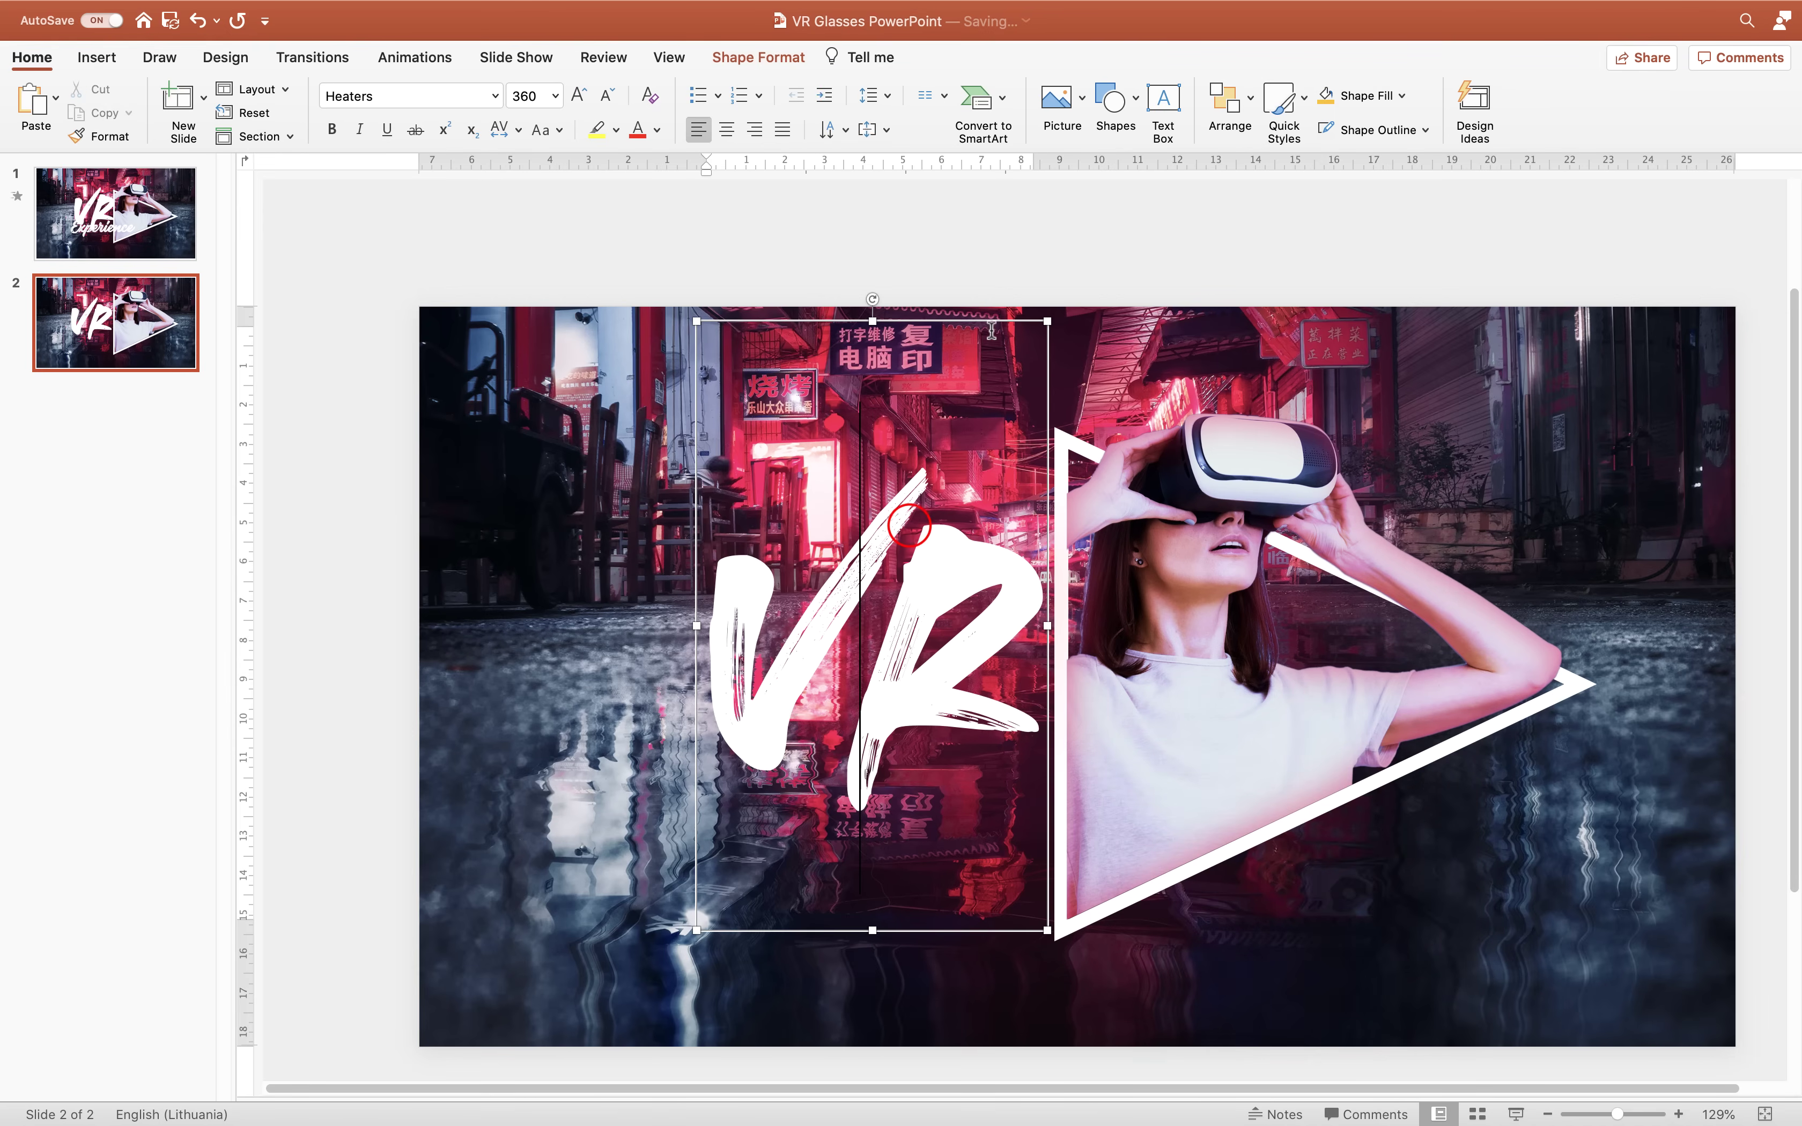
pyautogui.write('∂')
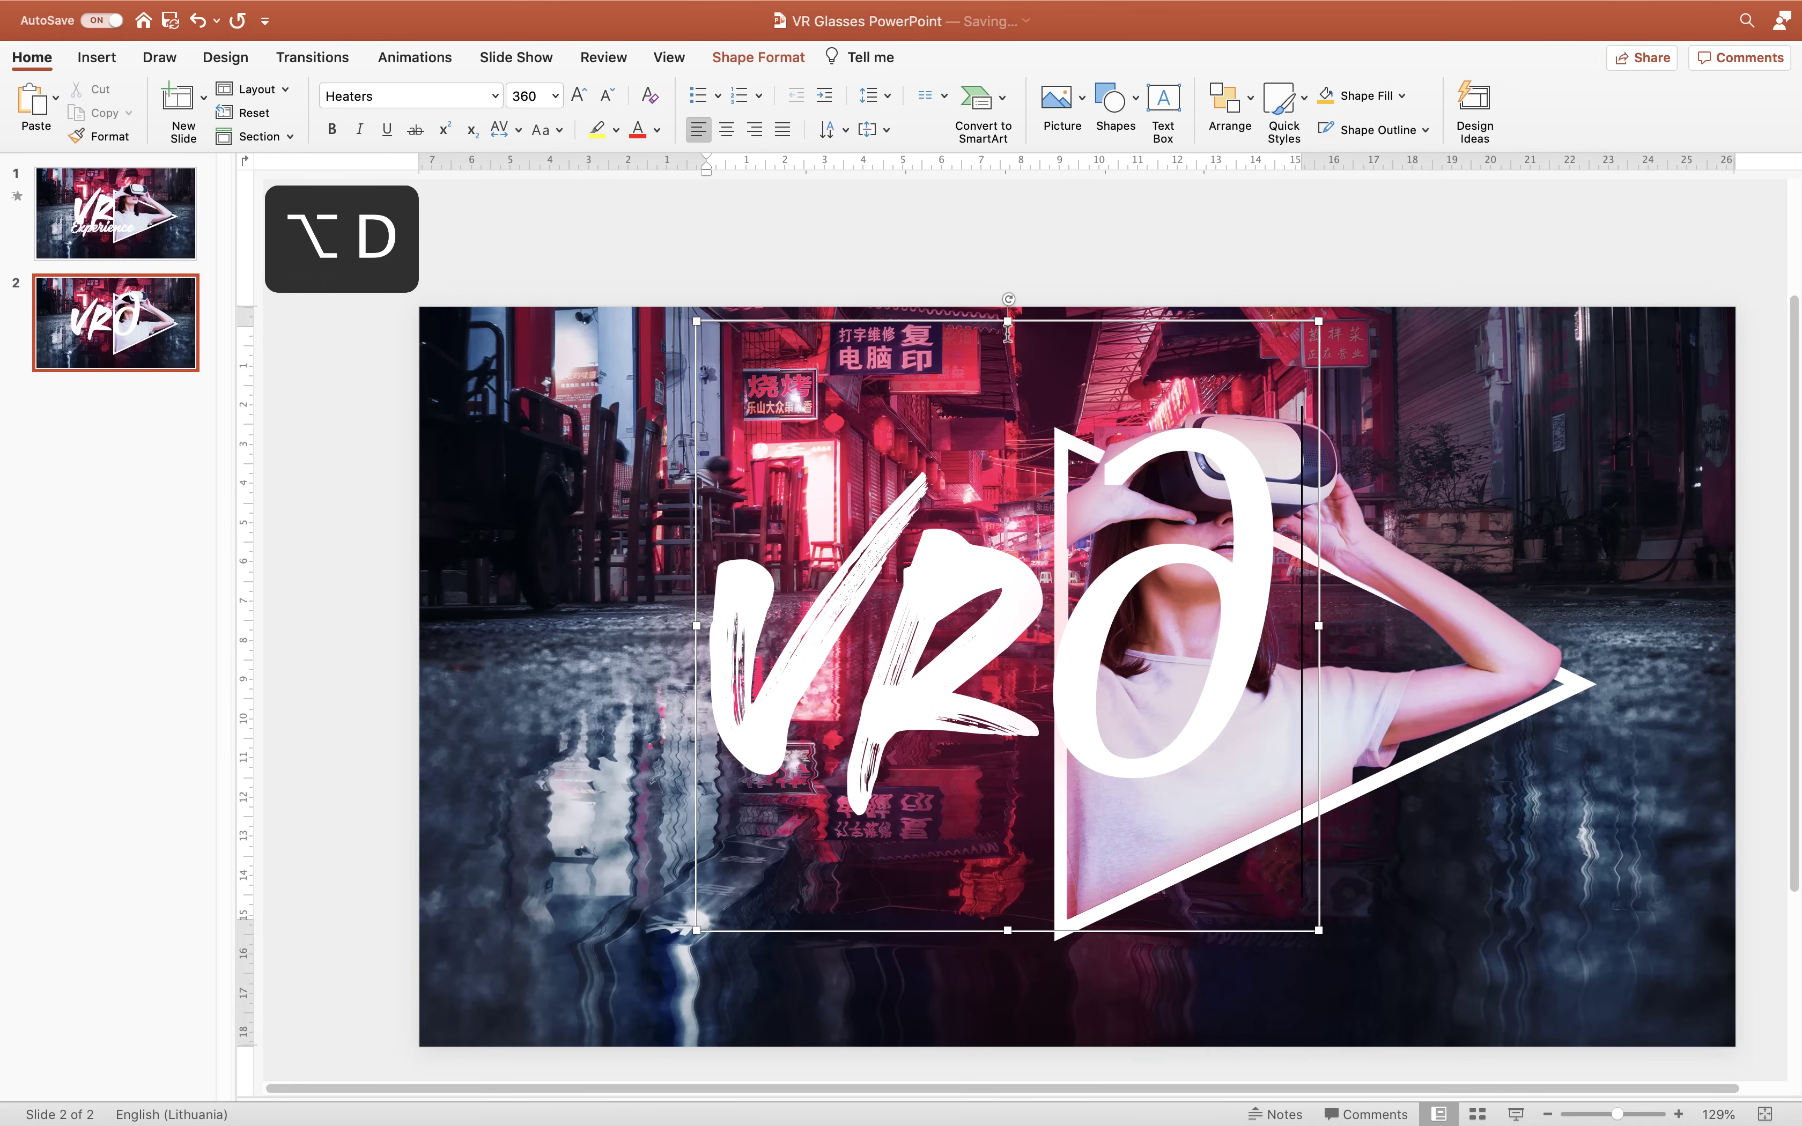
pyautogui.press('cmd+z')
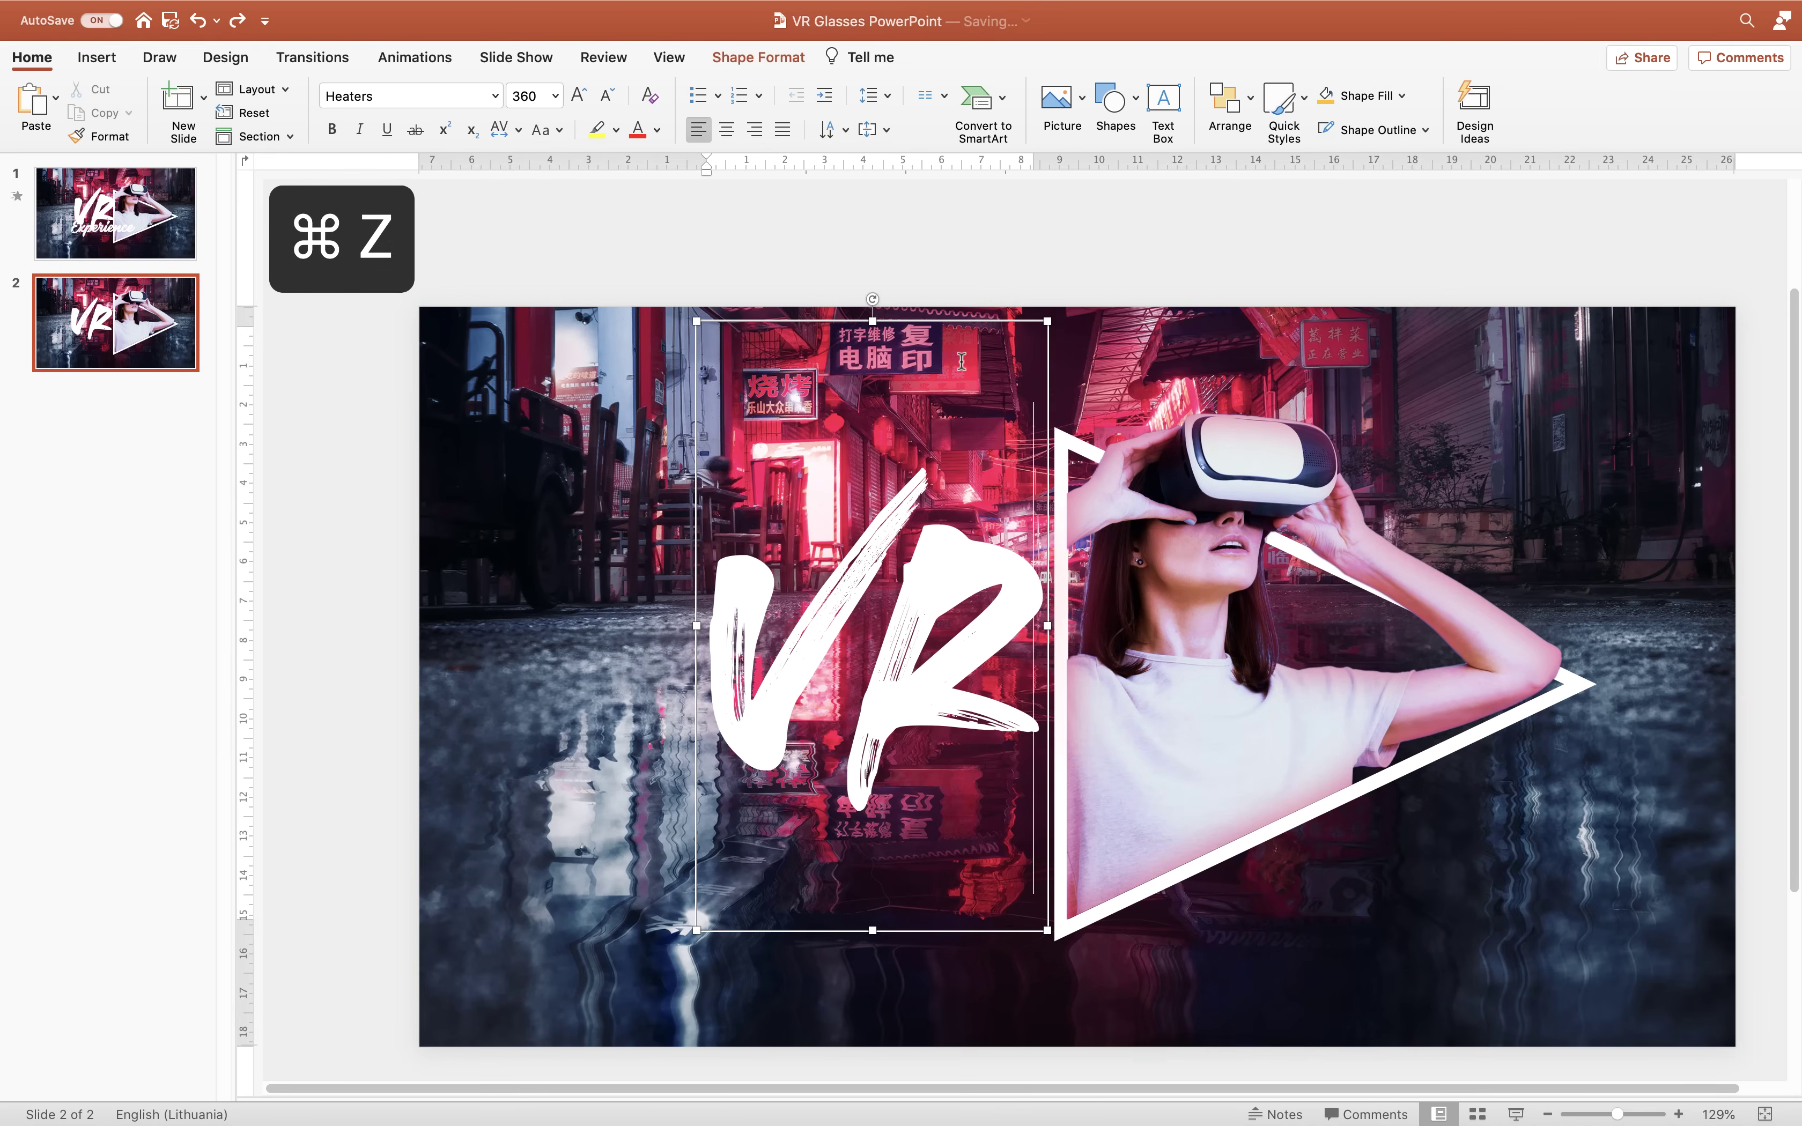
pyautogui.click(966, 320)
# - Duplicate the VR text box and move the copy below the original
pyautogui.press('super+d')
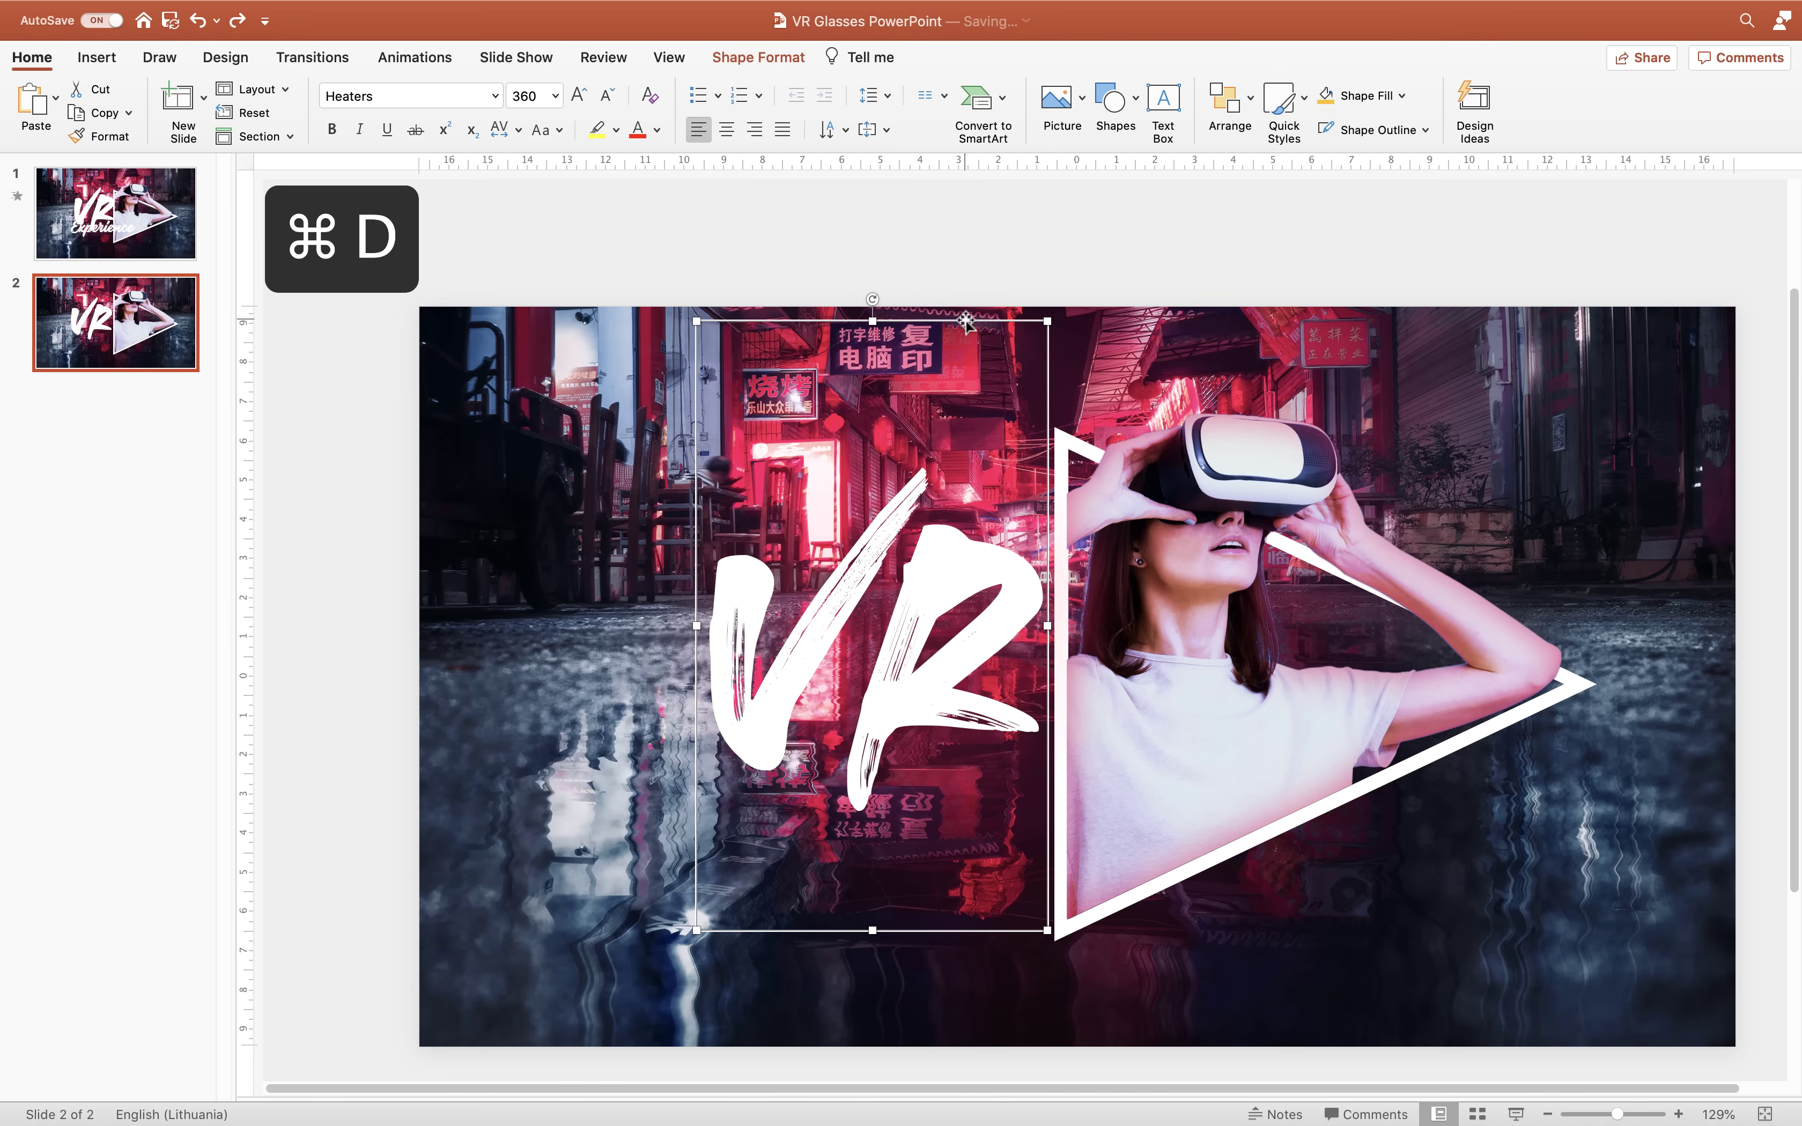
pyautogui.moveTo(1064, 365); pyautogui.dragTo(1072, 570)
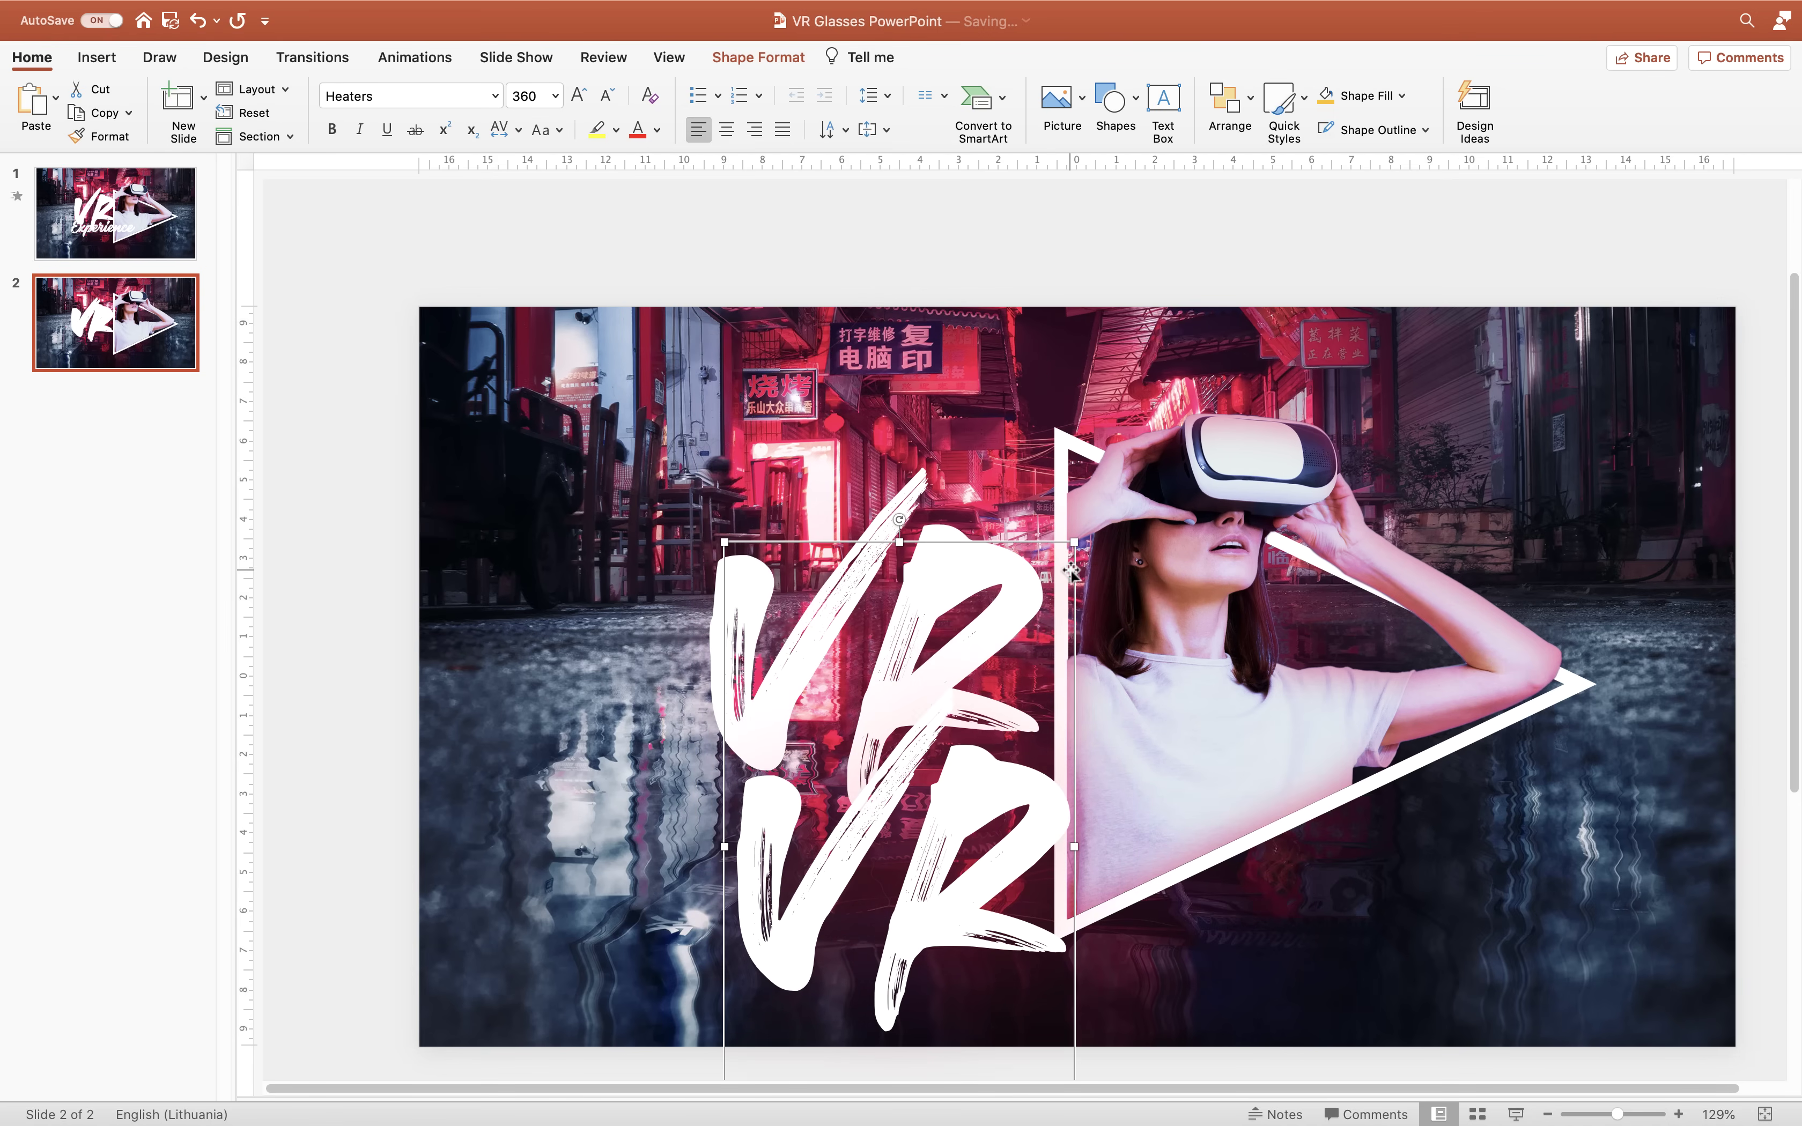
pyautogui.click(188, 256)
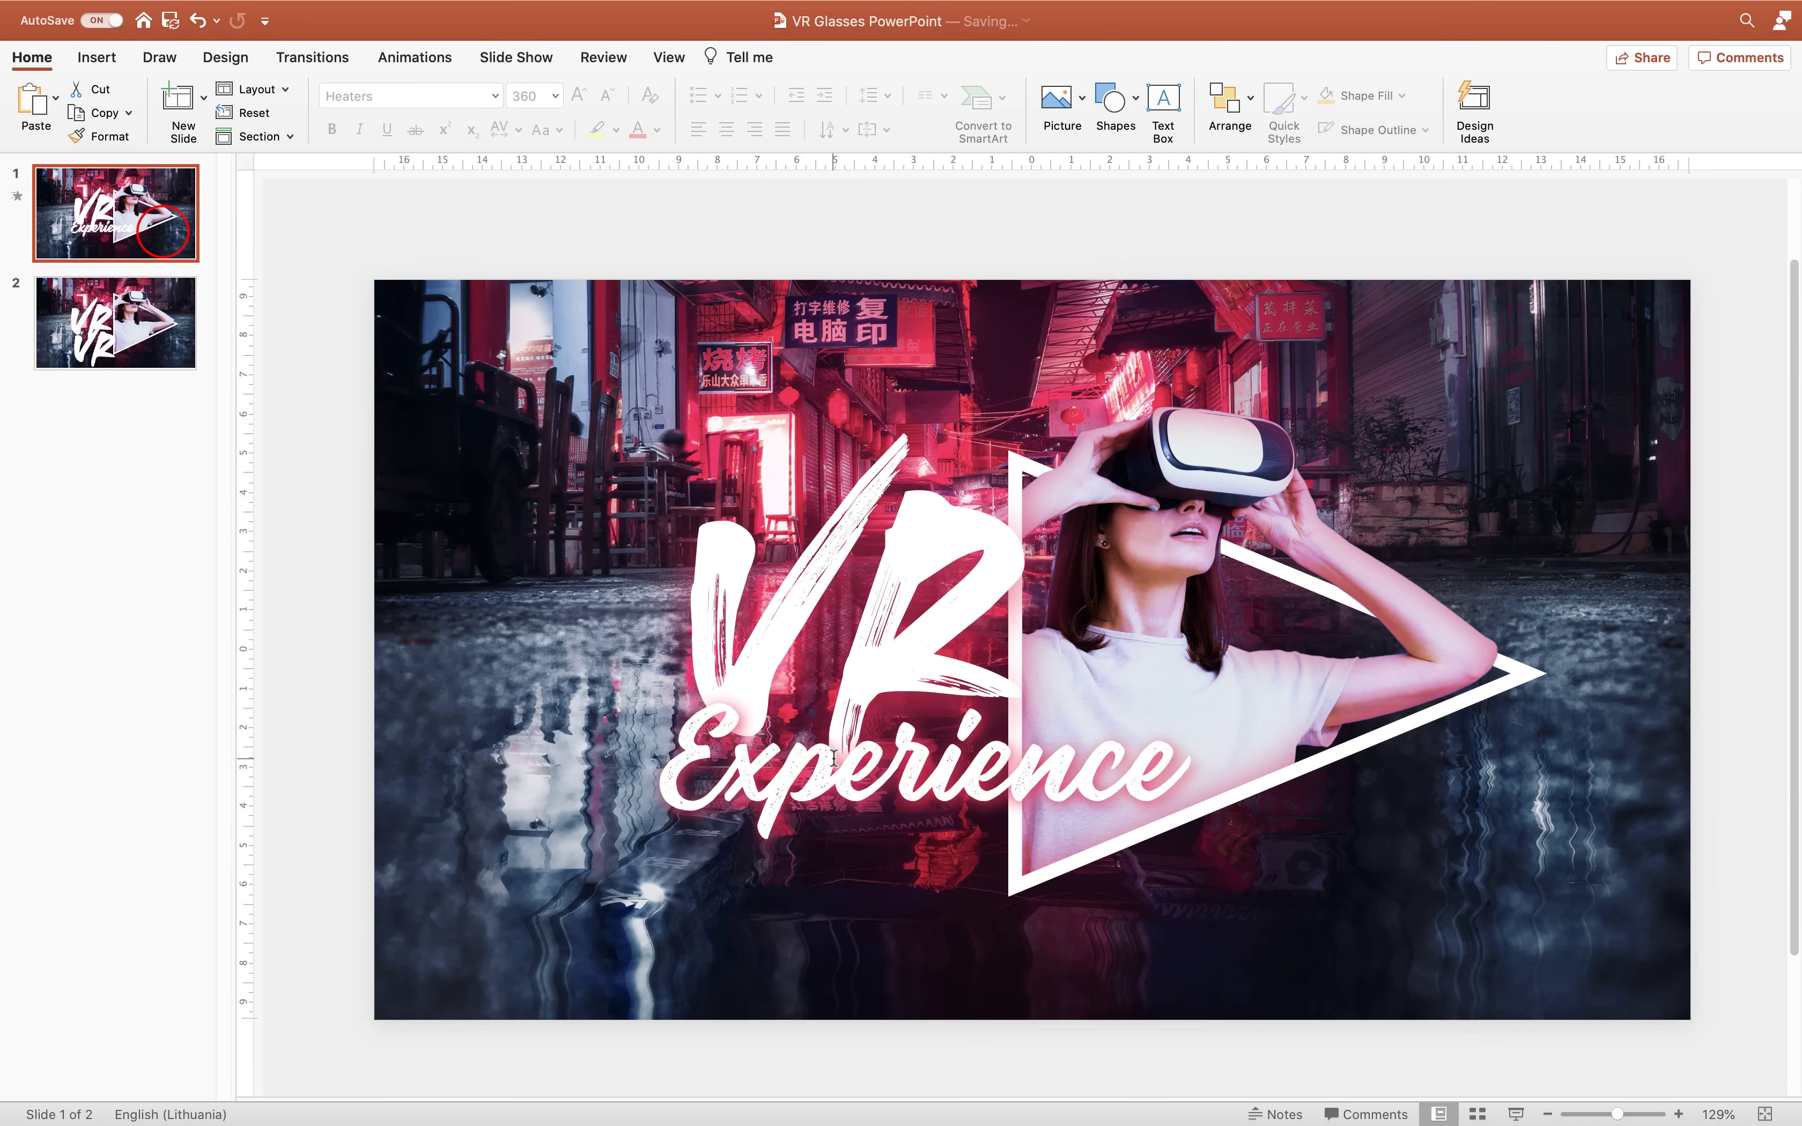
pyautogui.click(840, 769)
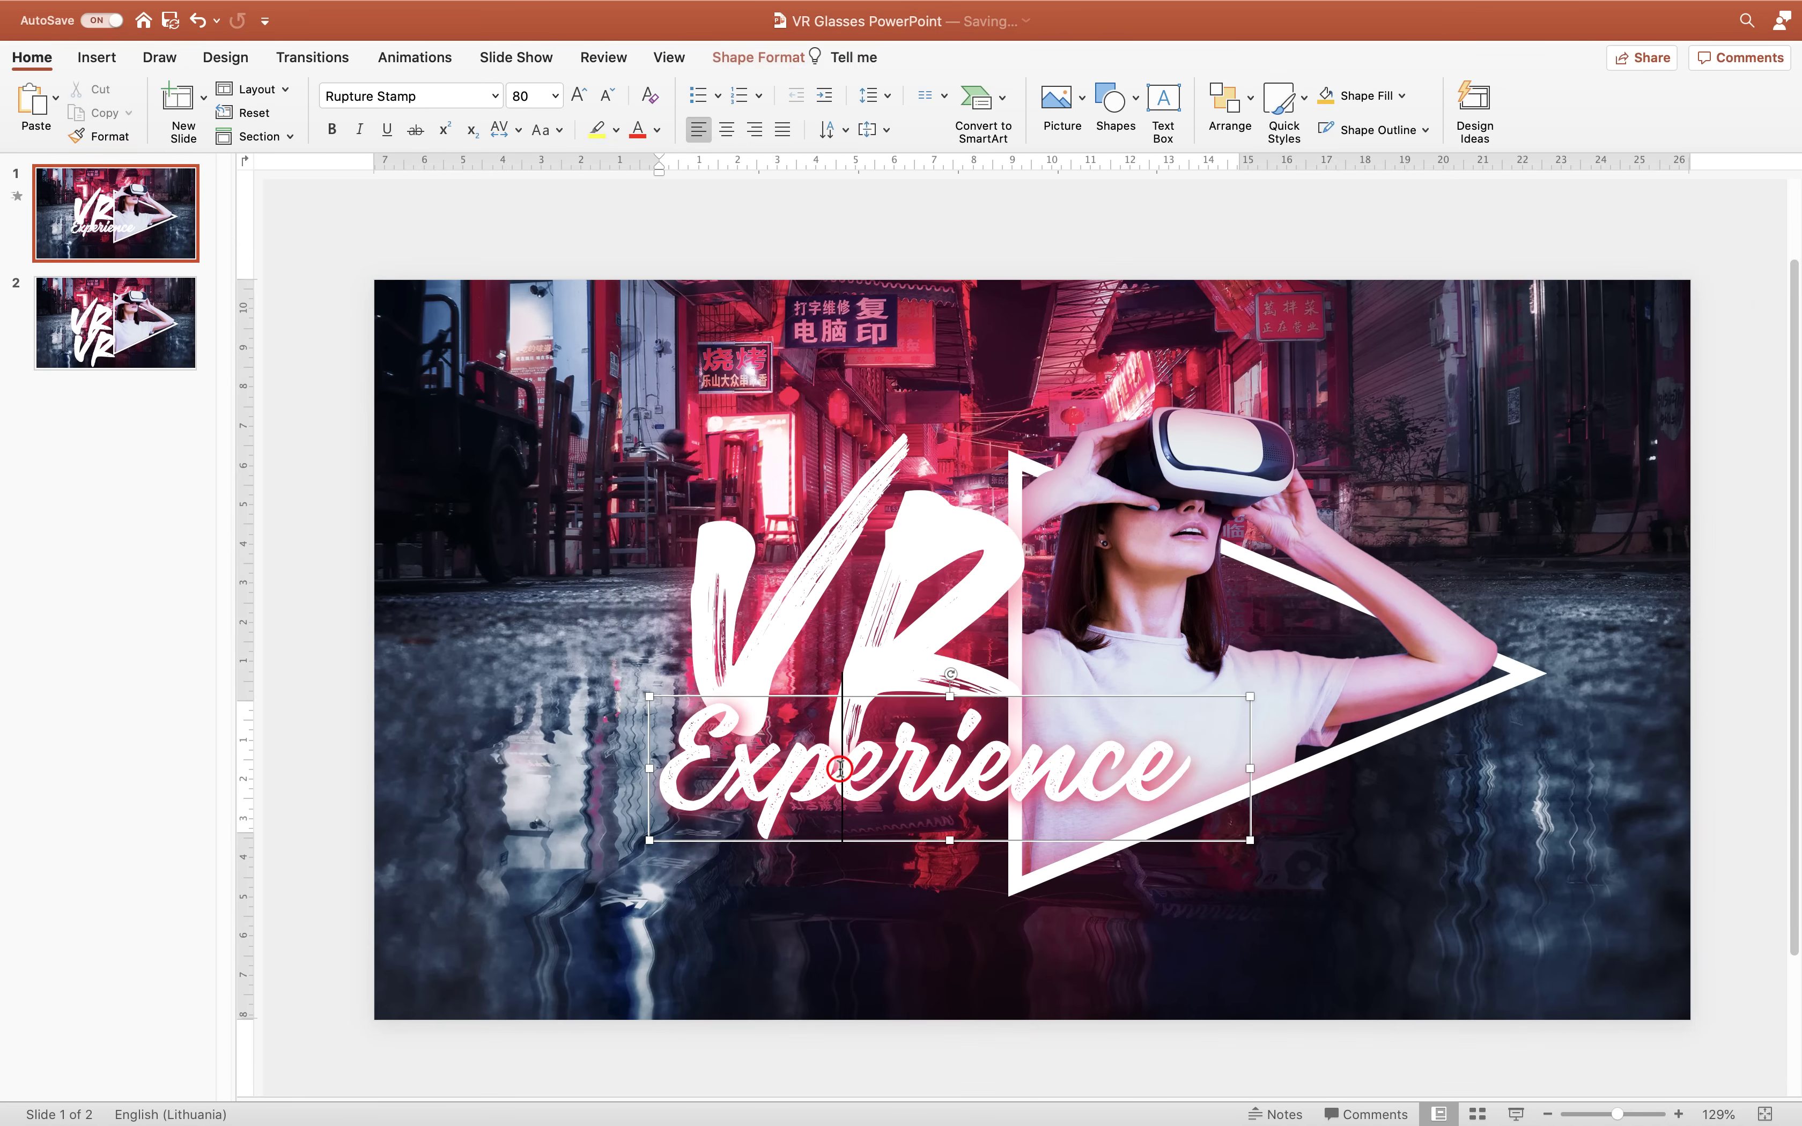
pyautogui.click(170, 339)
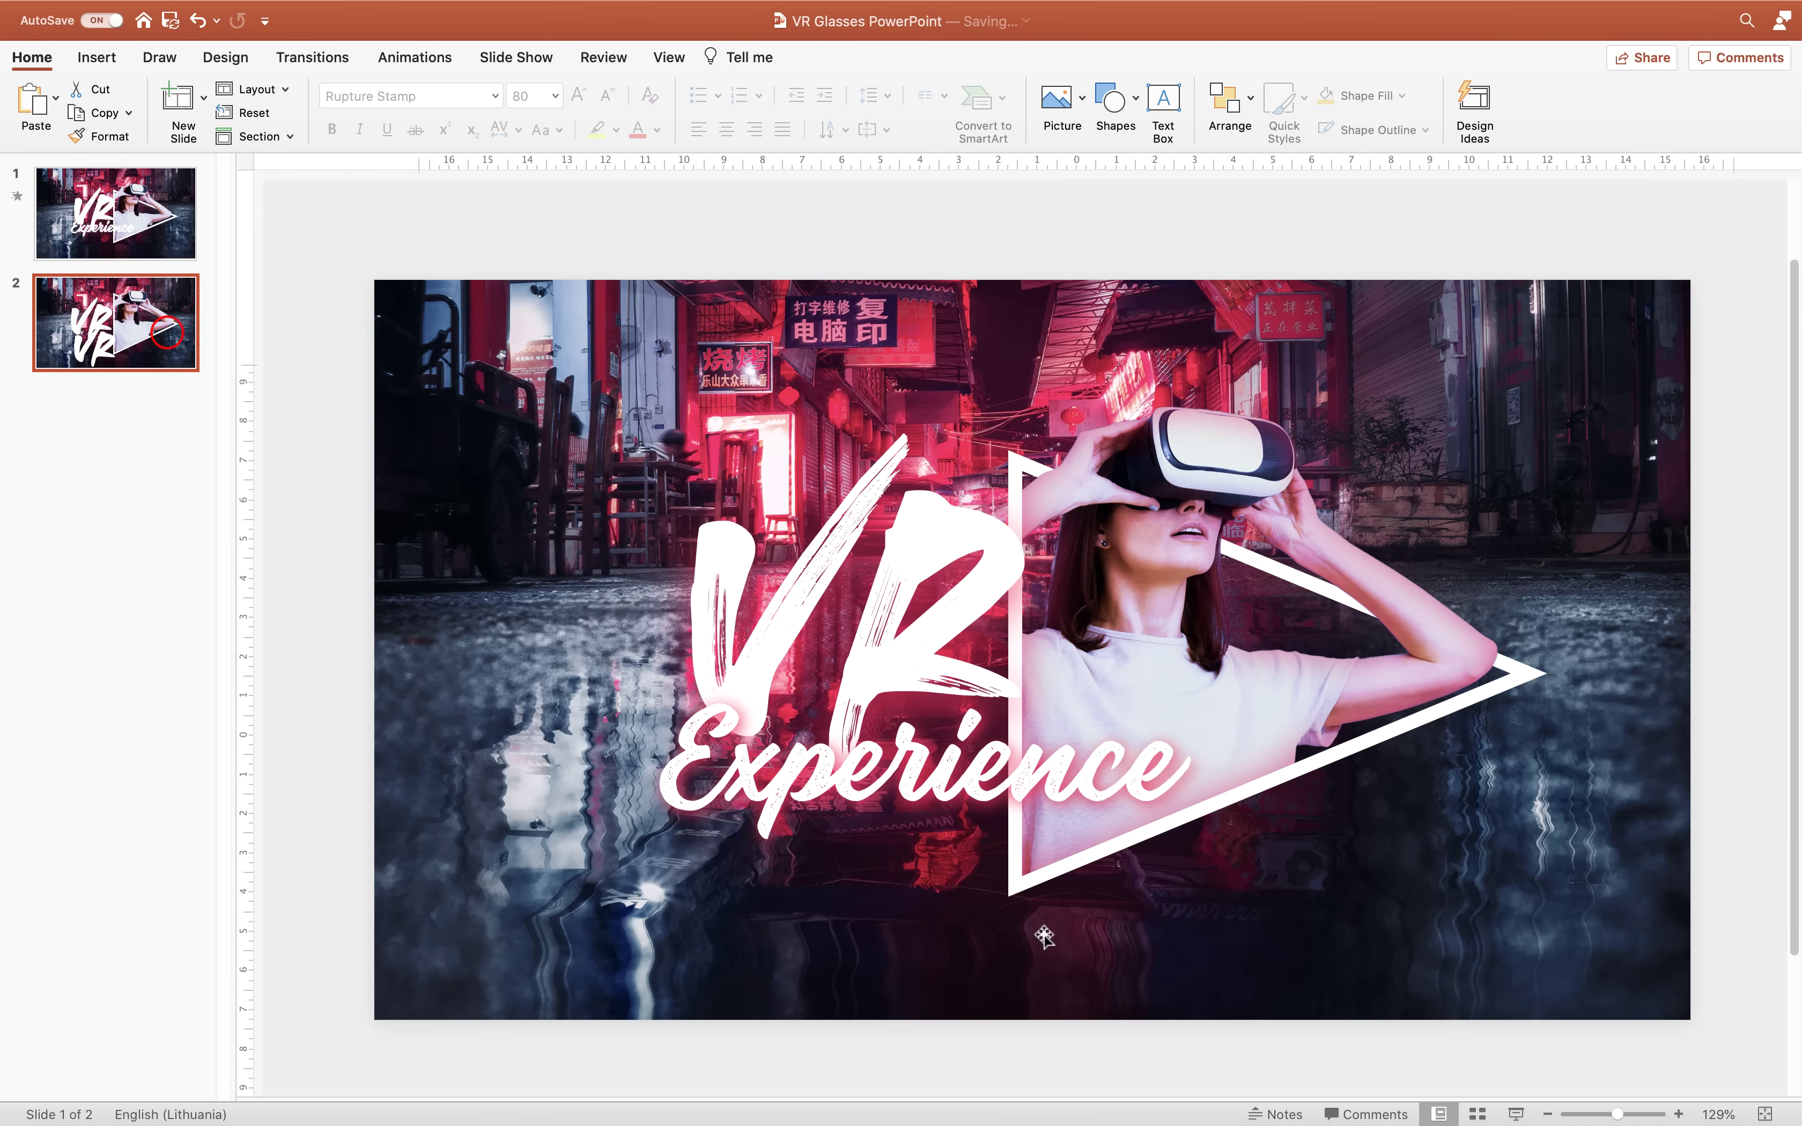
# - Set the copy's text to the Rupture Stamp font at size 80
pyautogui.click(841, 802)
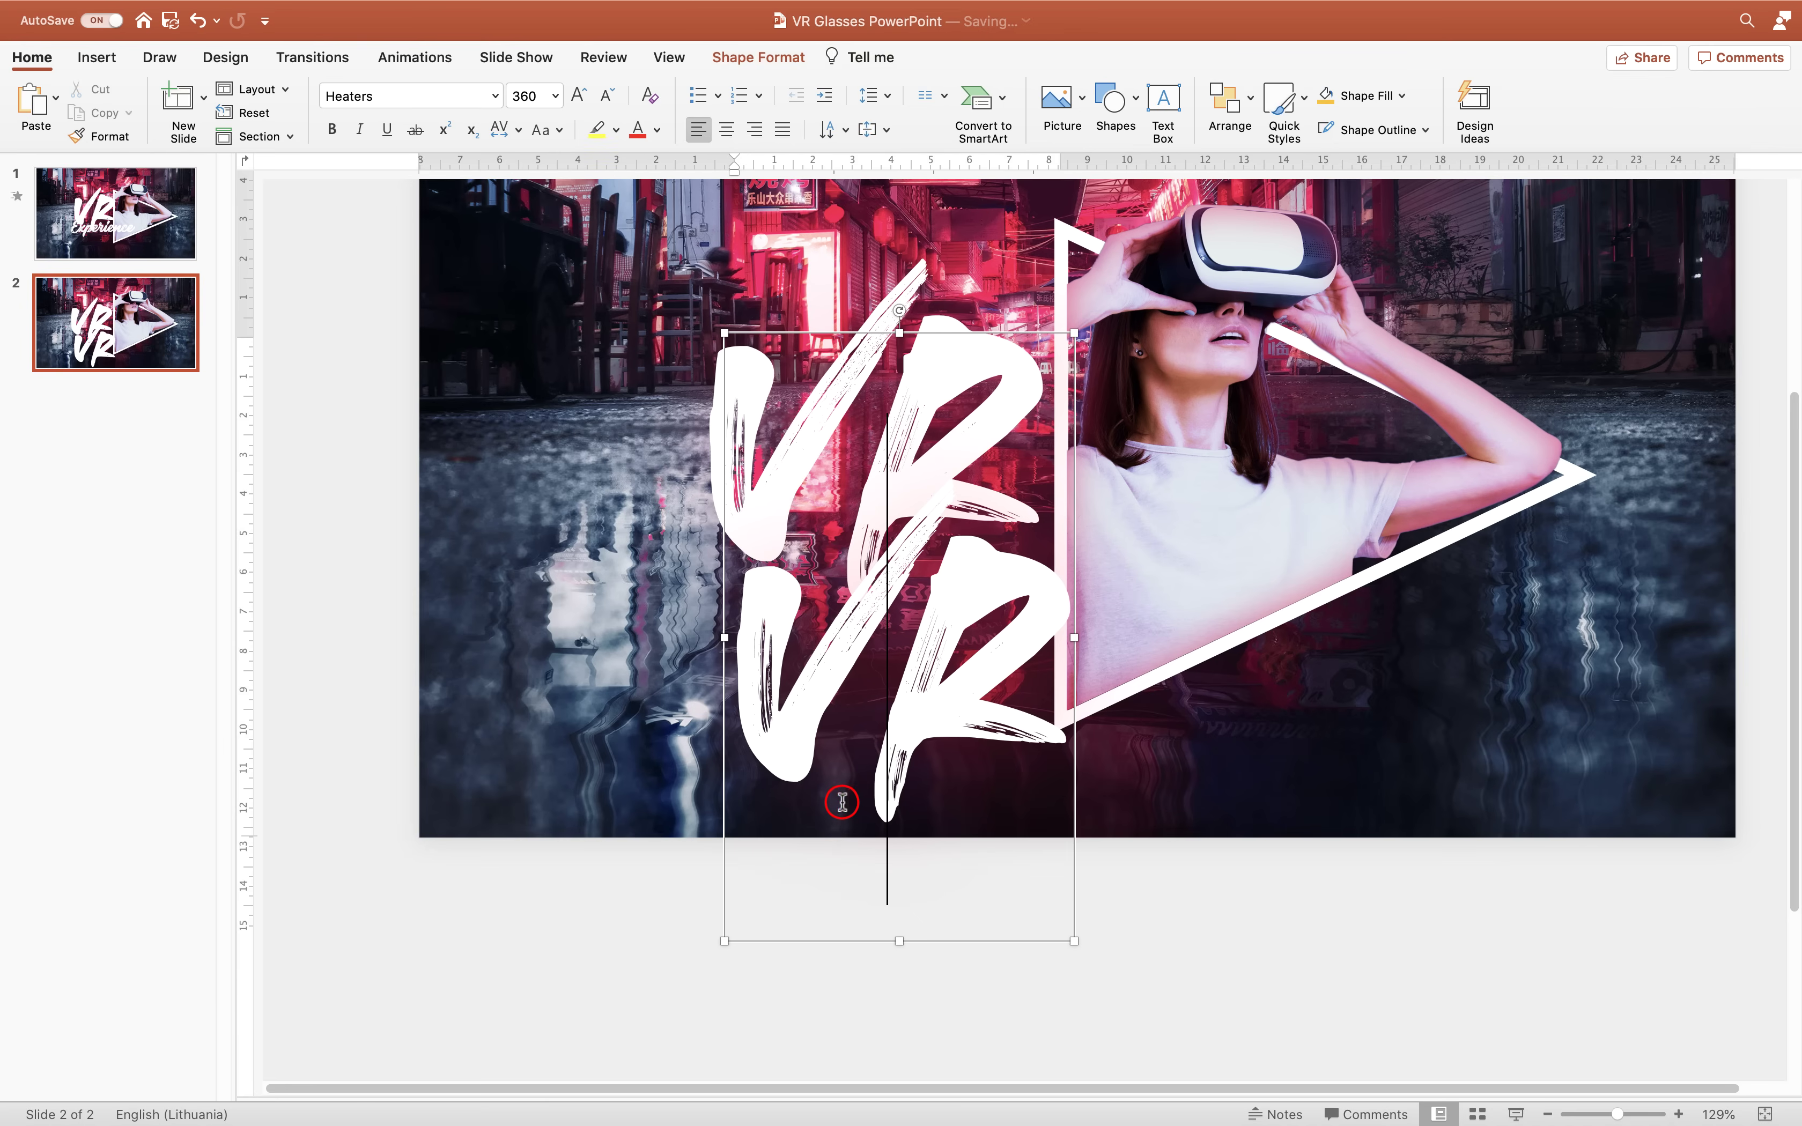
pyautogui.click(988, 335)
pyautogui.press('super+a')
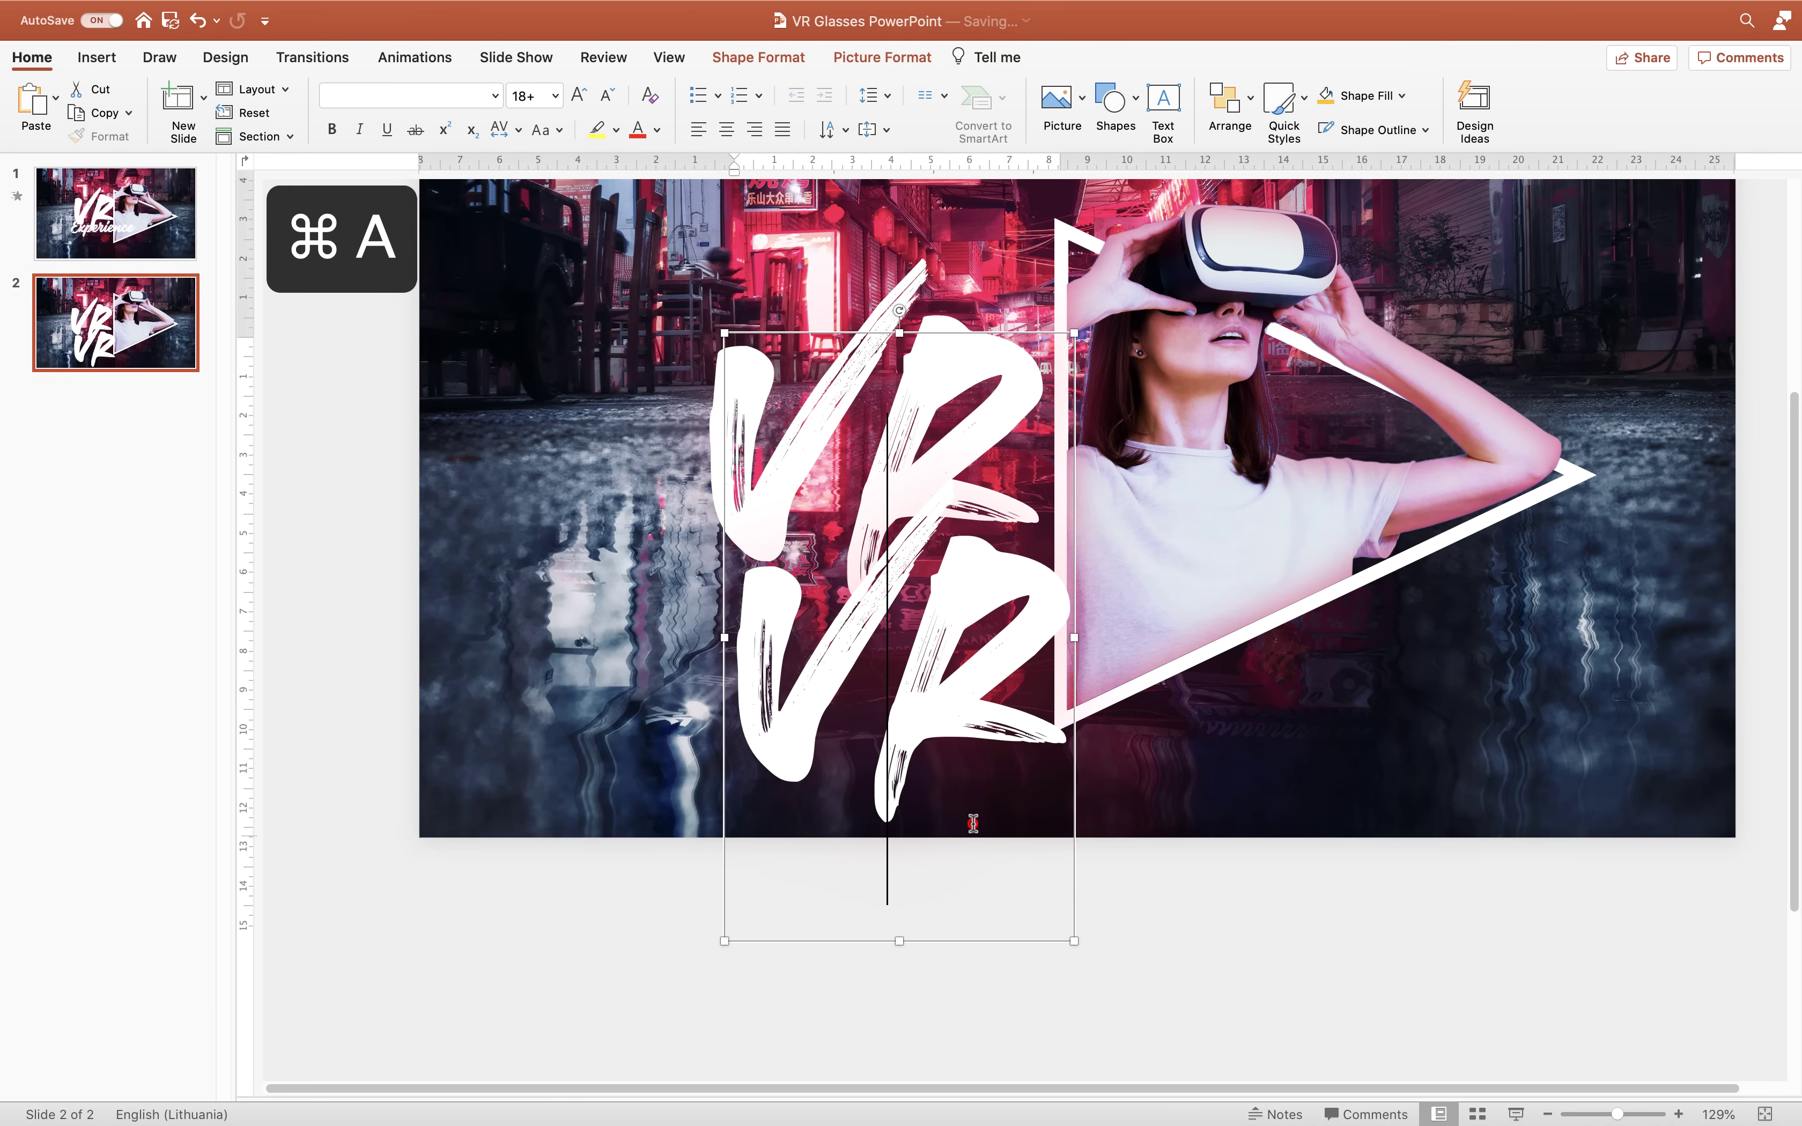
pyautogui.click(972, 823)
pyautogui.press('super+a')
pyautogui.click(401, 97)
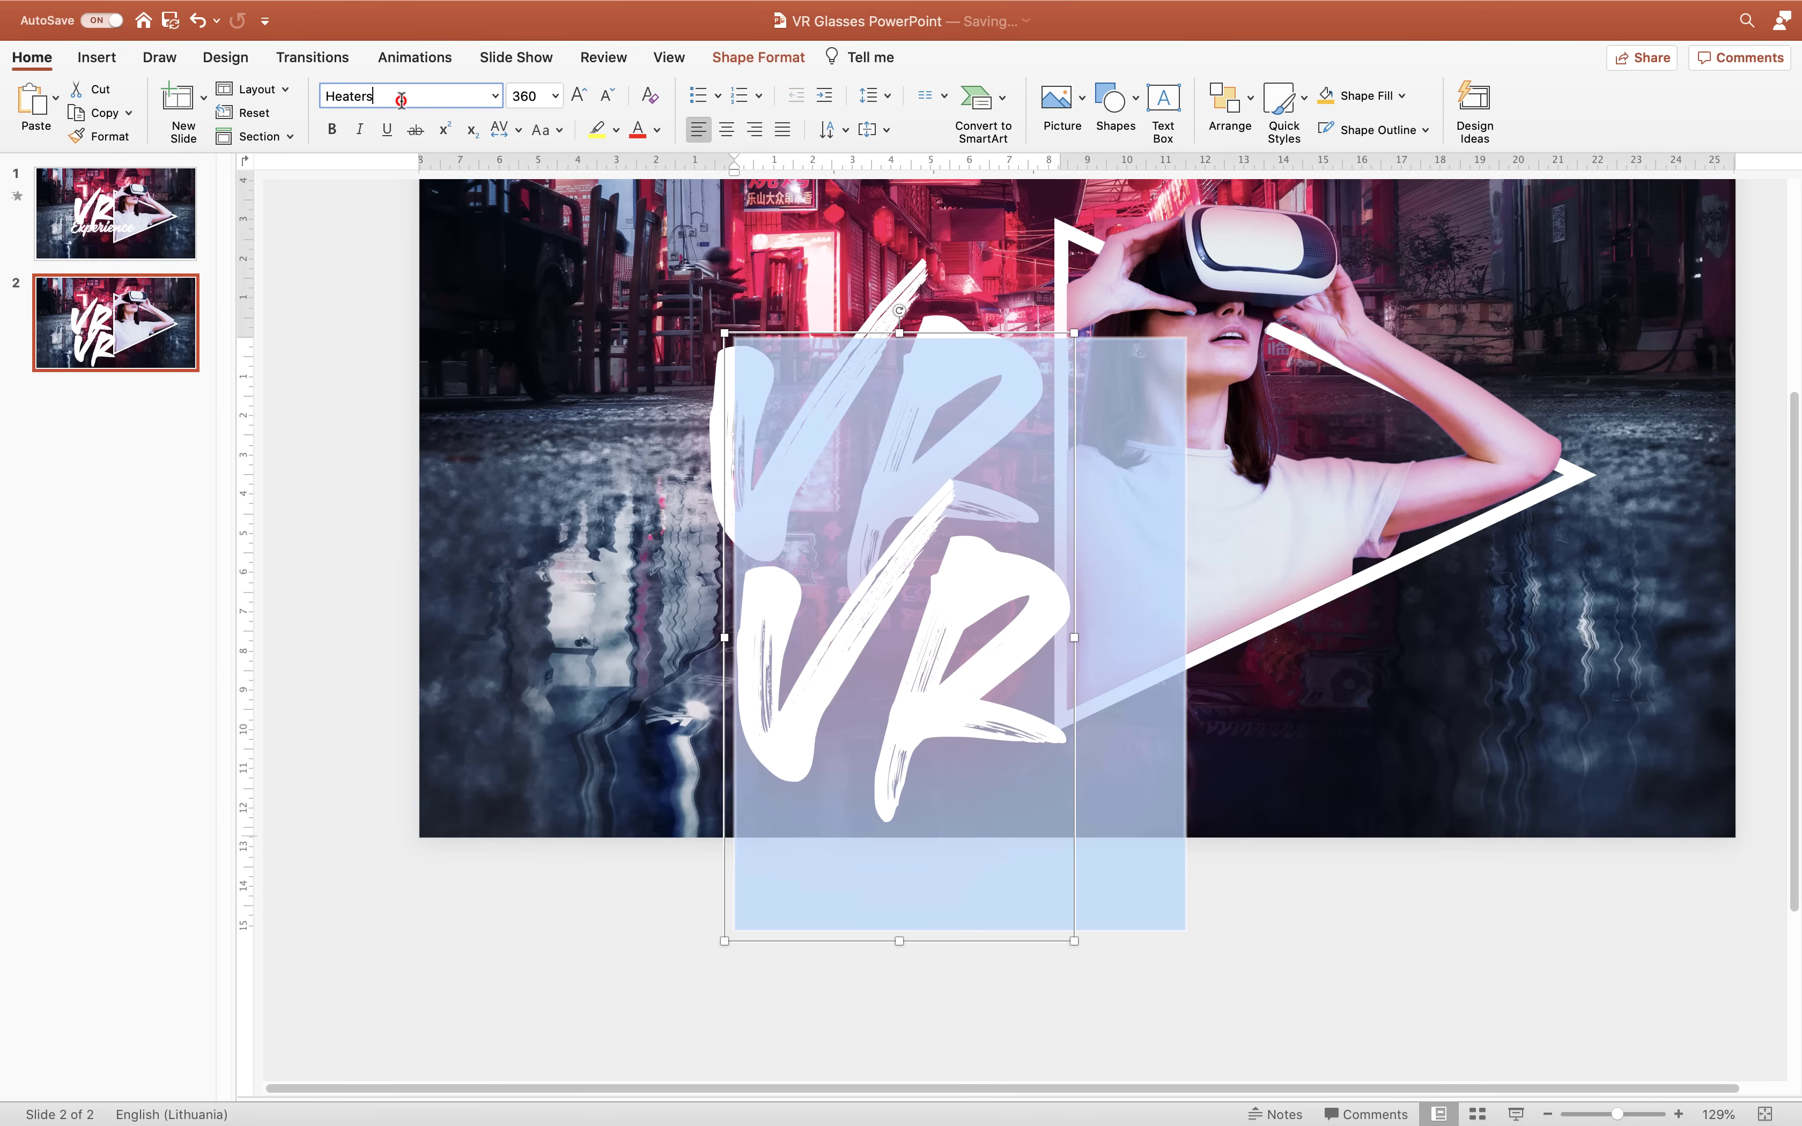
pyautogui.write('Rut')
pyautogui.press('Return')
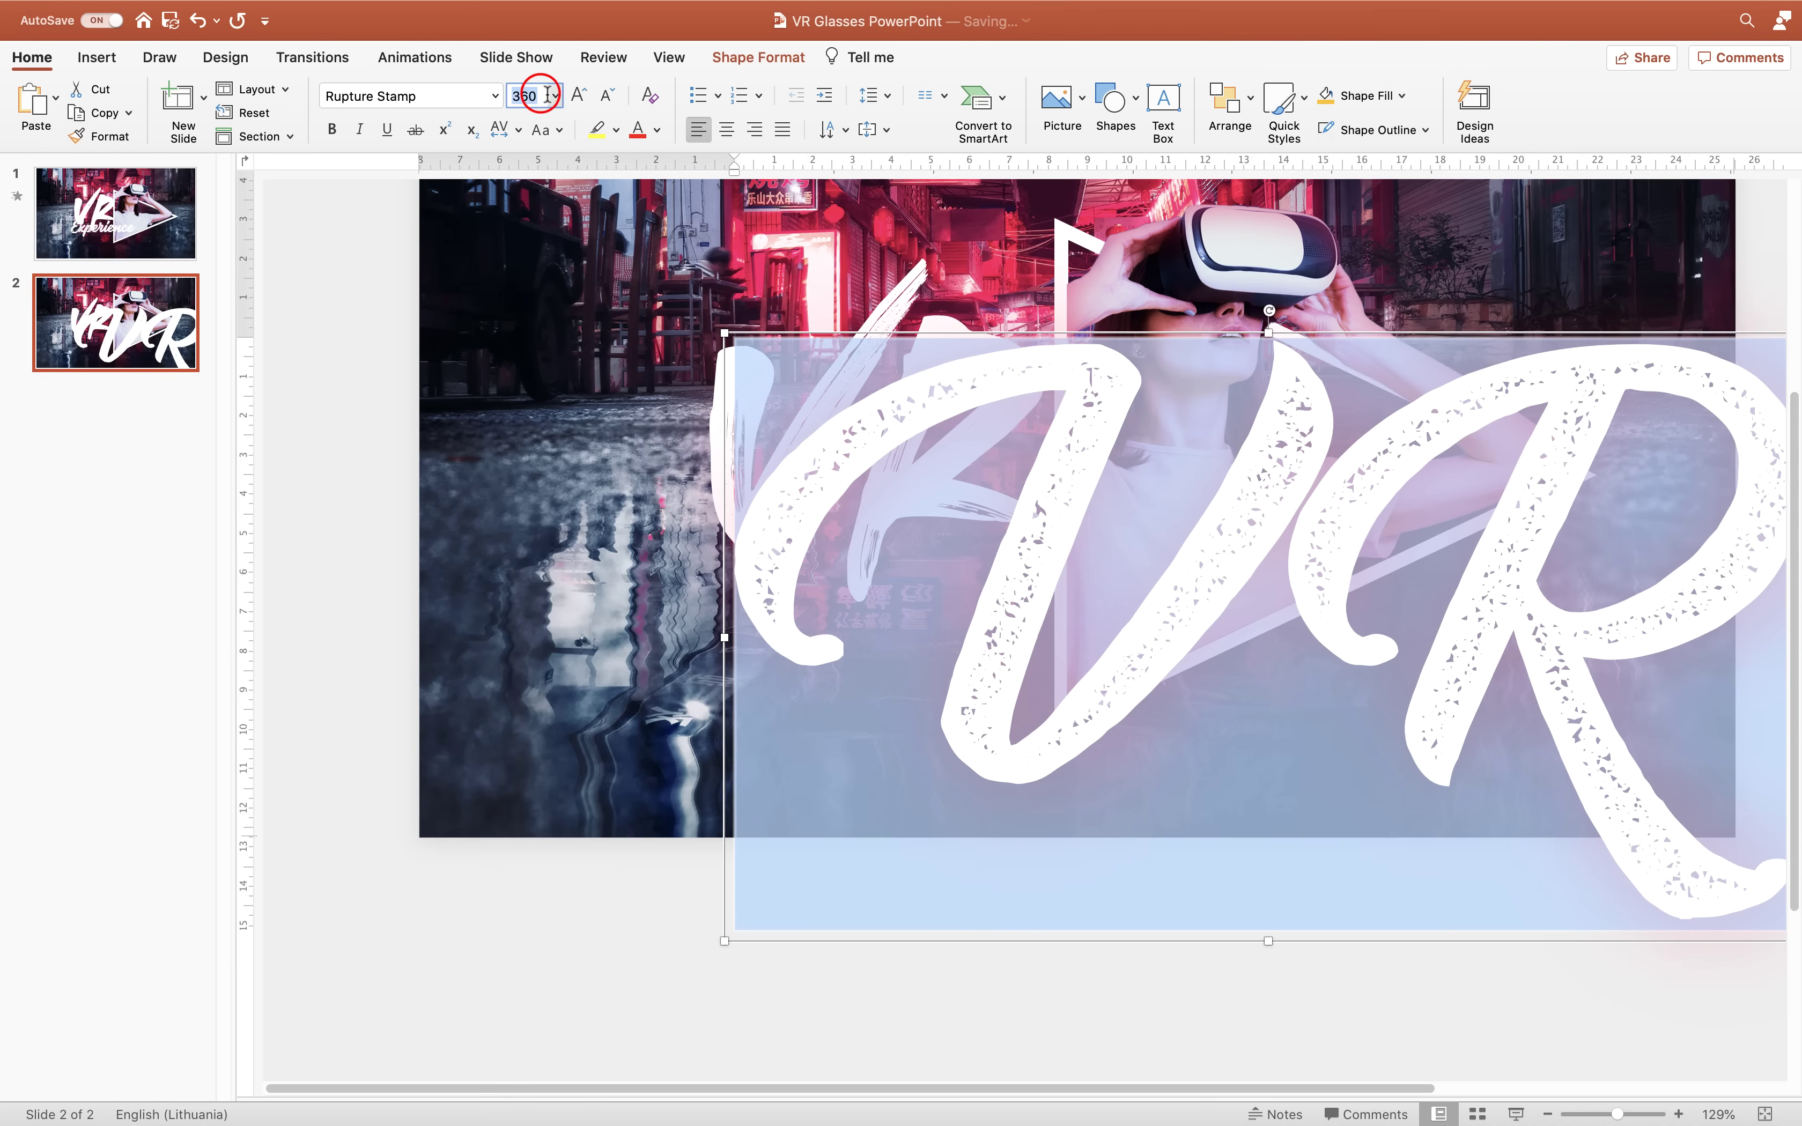
pyautogui.write('80')
pyautogui.press('Return')
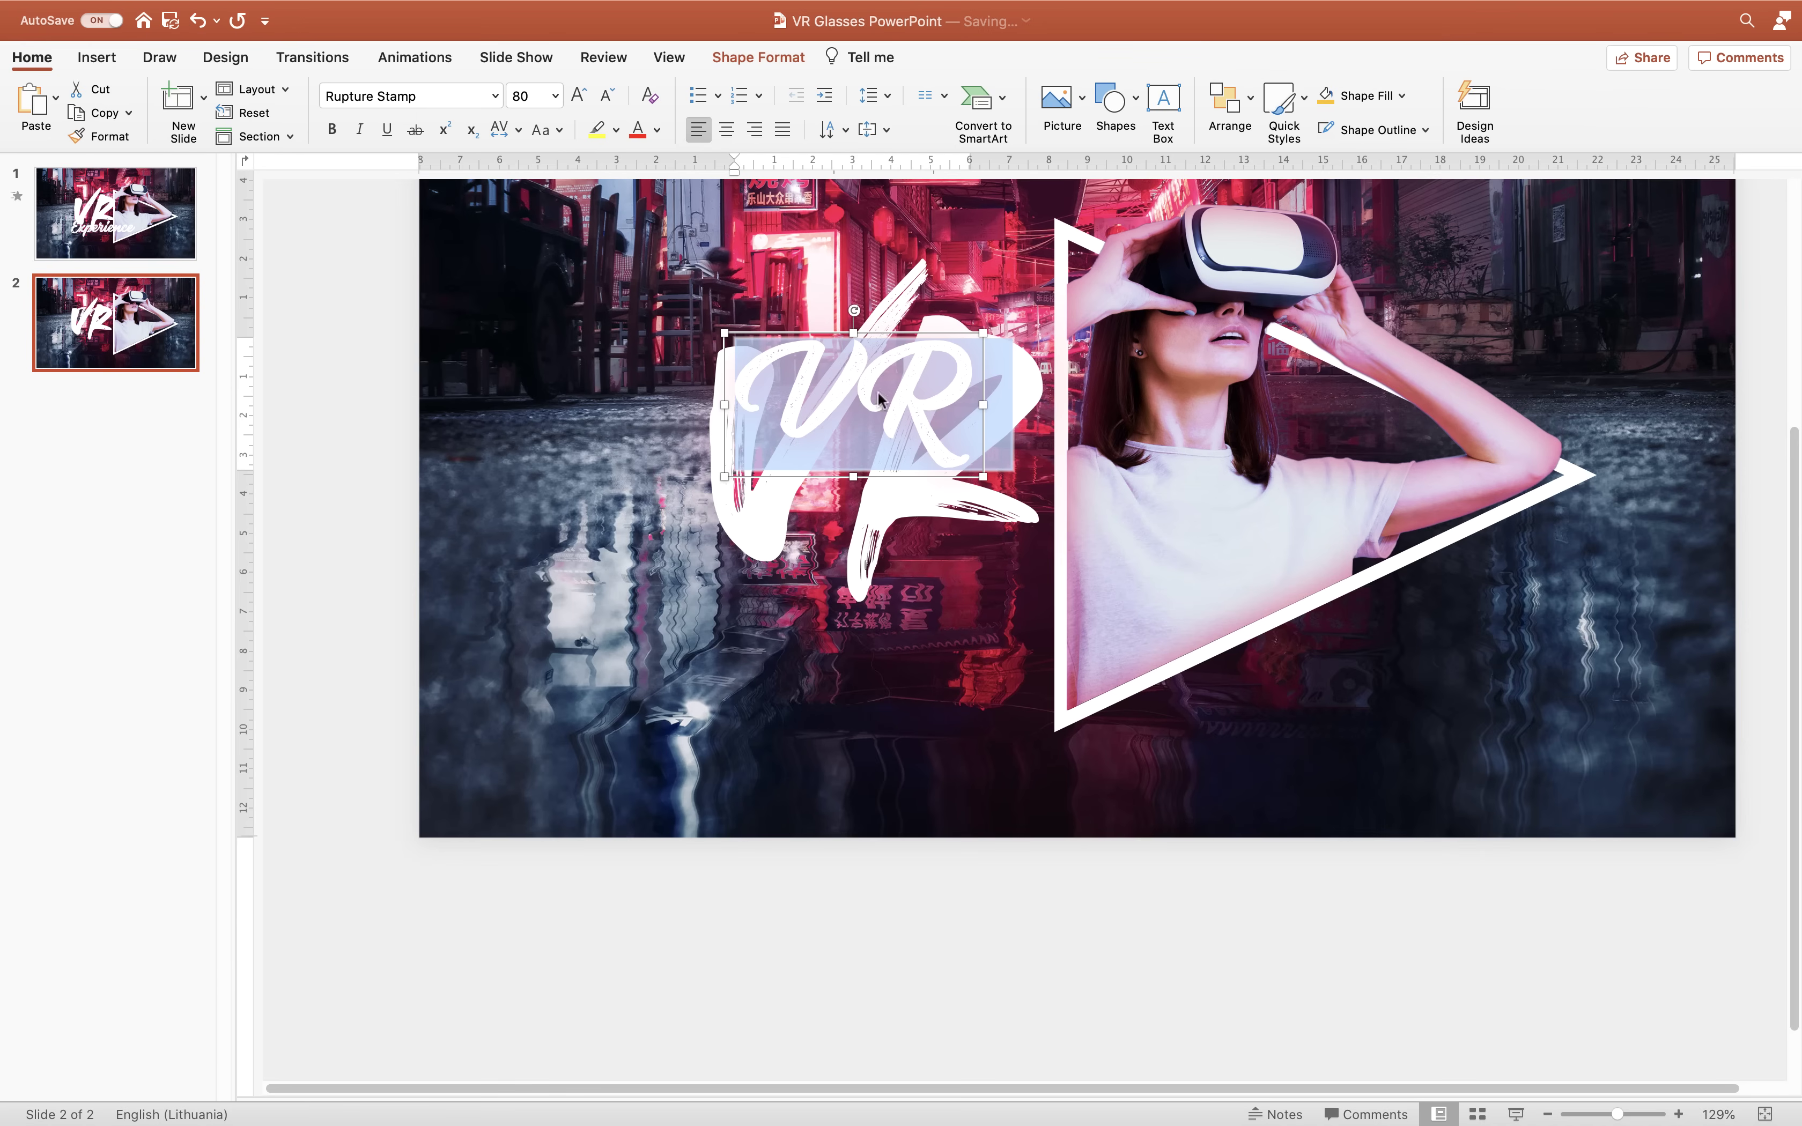
# - Position the small copy under VR and replace its text with 'Experience'
pyautogui.moveTo(879, 334); pyautogui.dragTo(860, 613)
pyautogui.press('cmd+a')
pyautogui.click(873, 653)
pyautogui.press('cmd+a')
pyautogui.write('Ex')
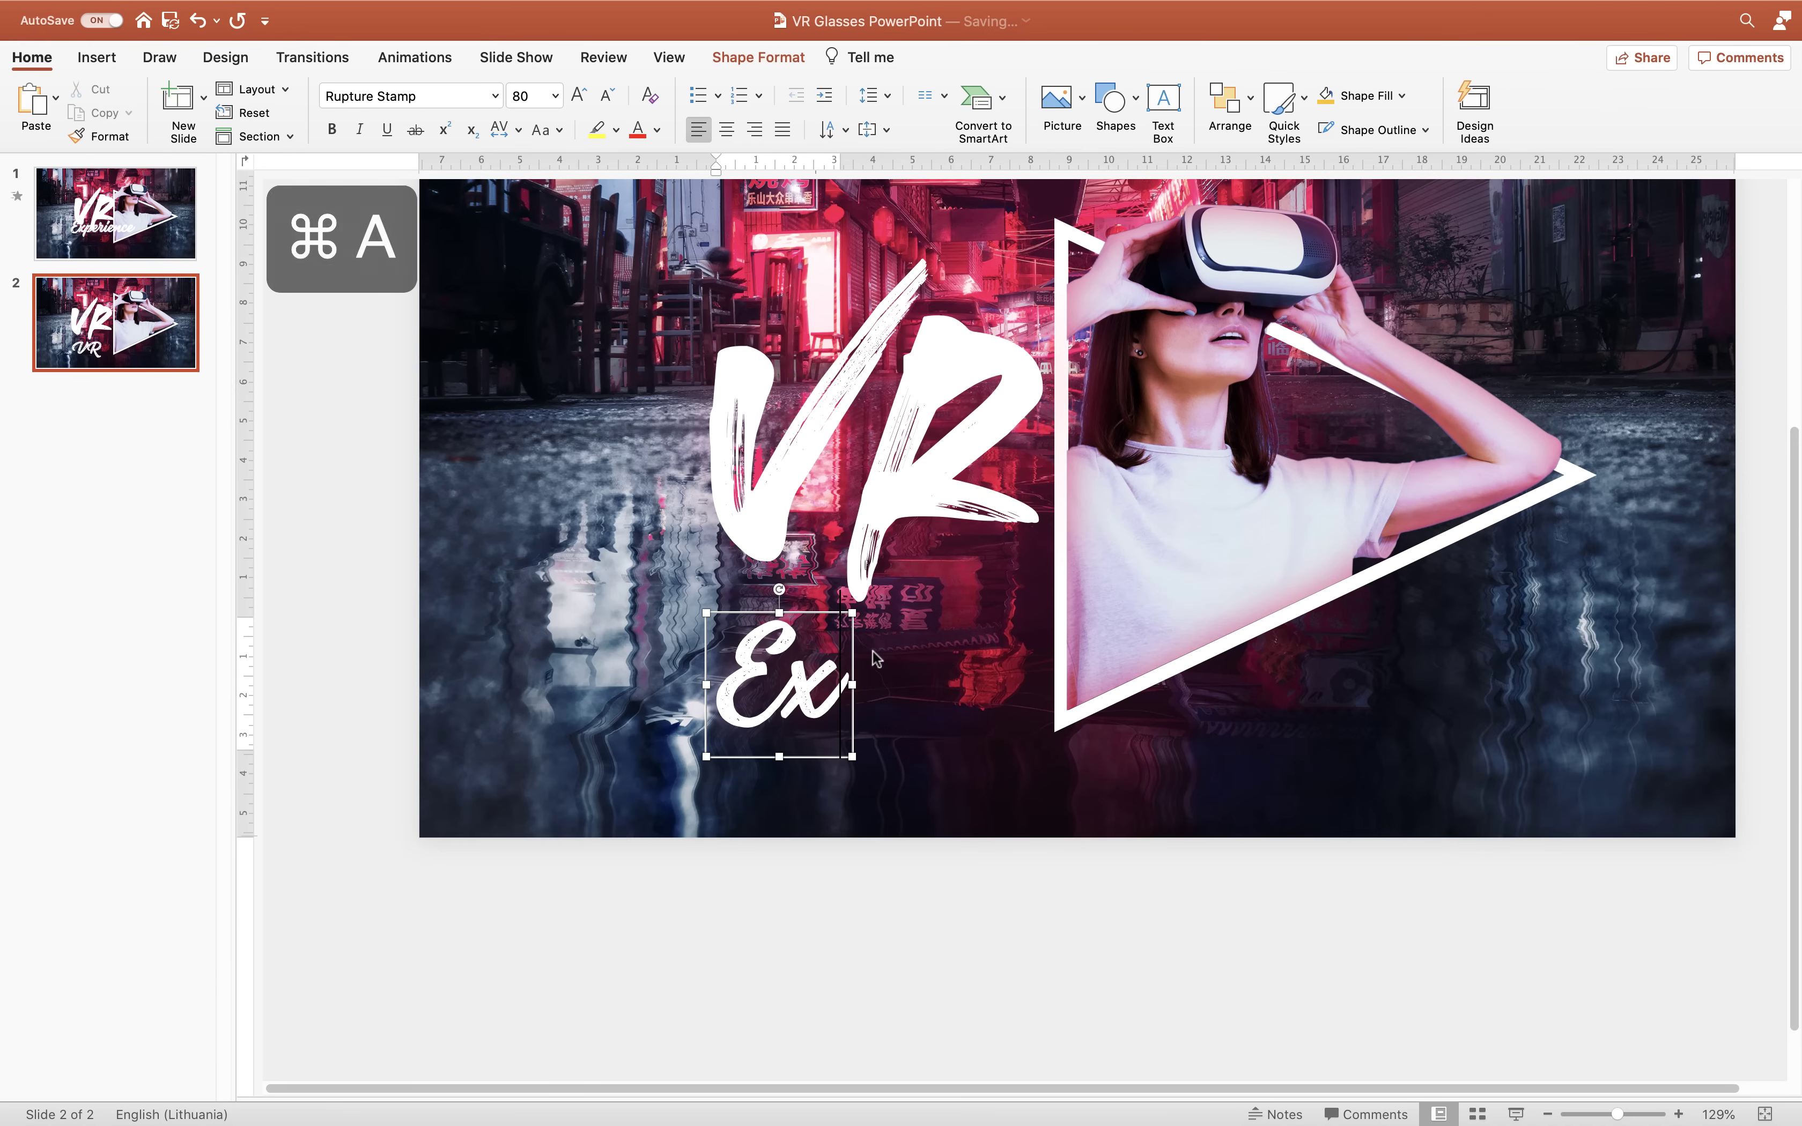
pyautogui.write('perience')
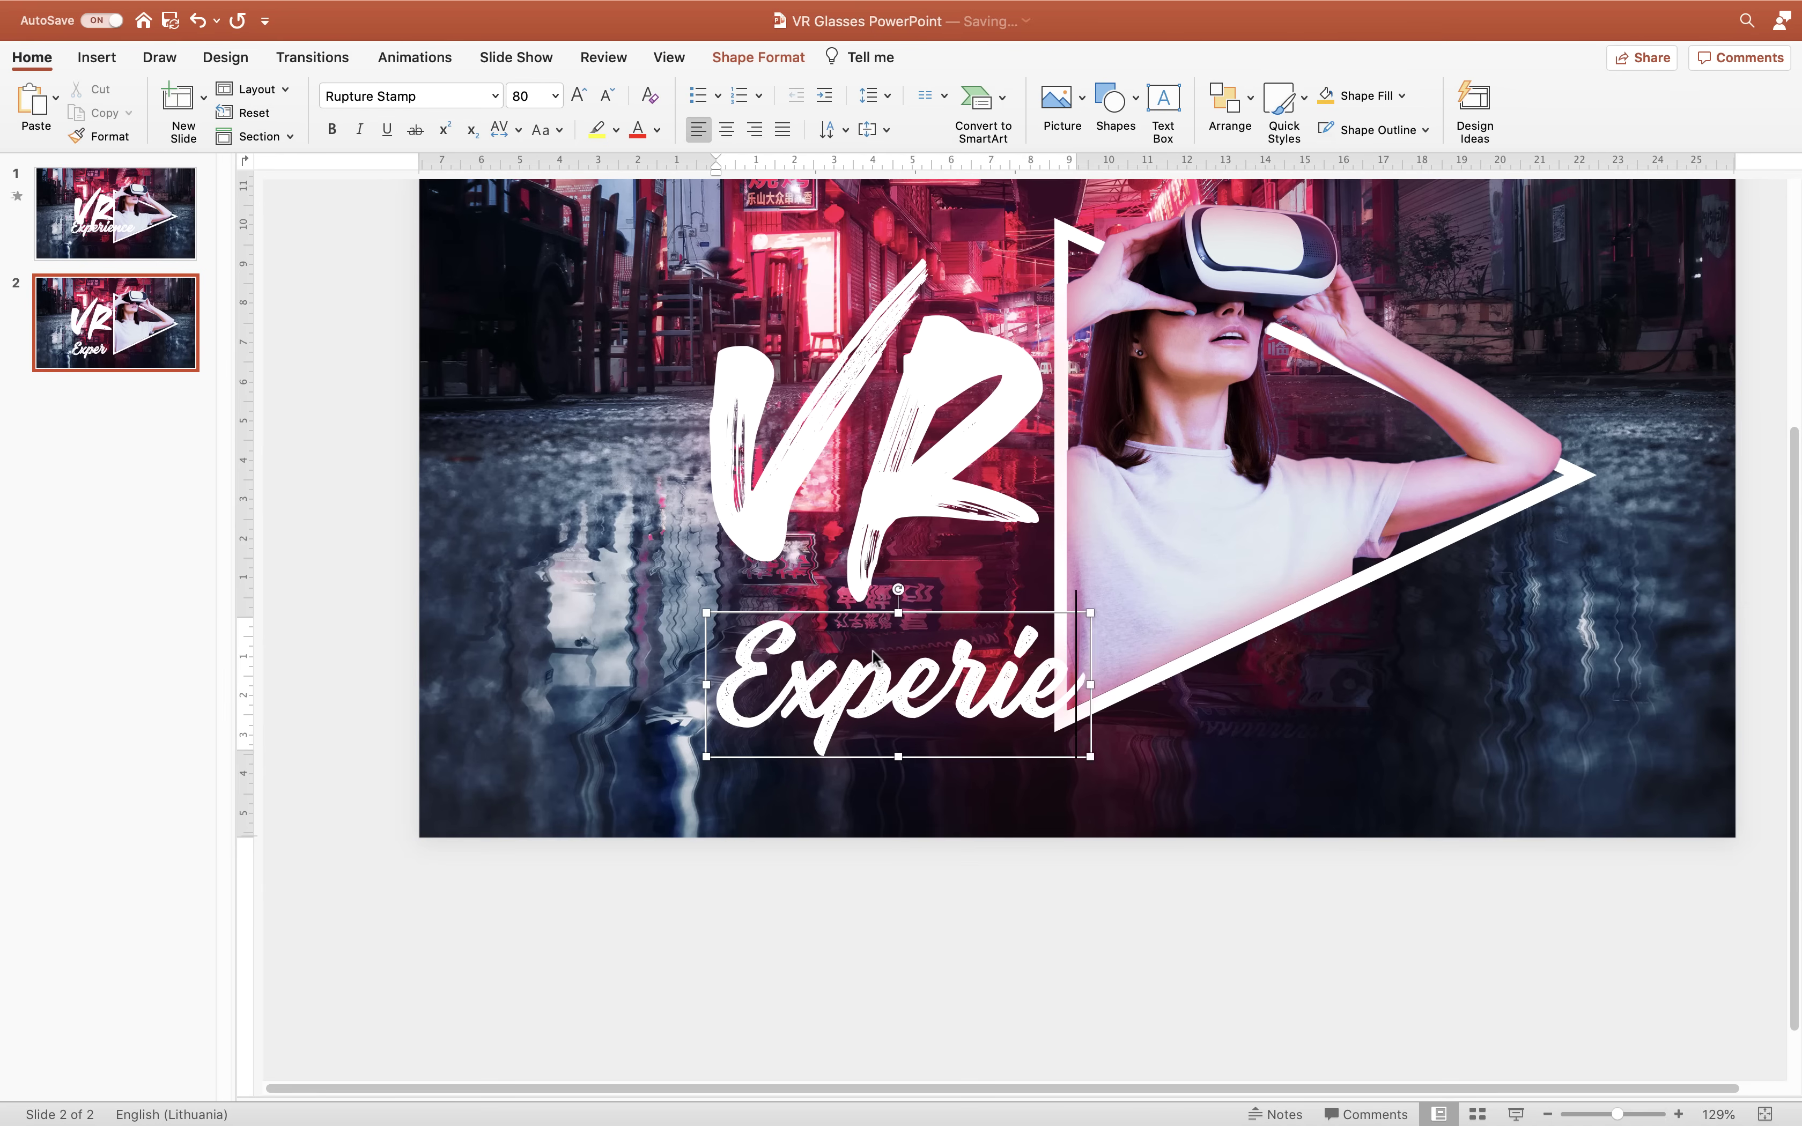
pyautogui.click(376, 559)
# - Move Experience up over VR's bottom and lower its shadow transparency from 69% to 15%
pyautogui.click(859, 709)
pyautogui.moveTo(909, 614); pyautogui.dragTo(948, 535)
pyautogui.rightClick(945, 535)
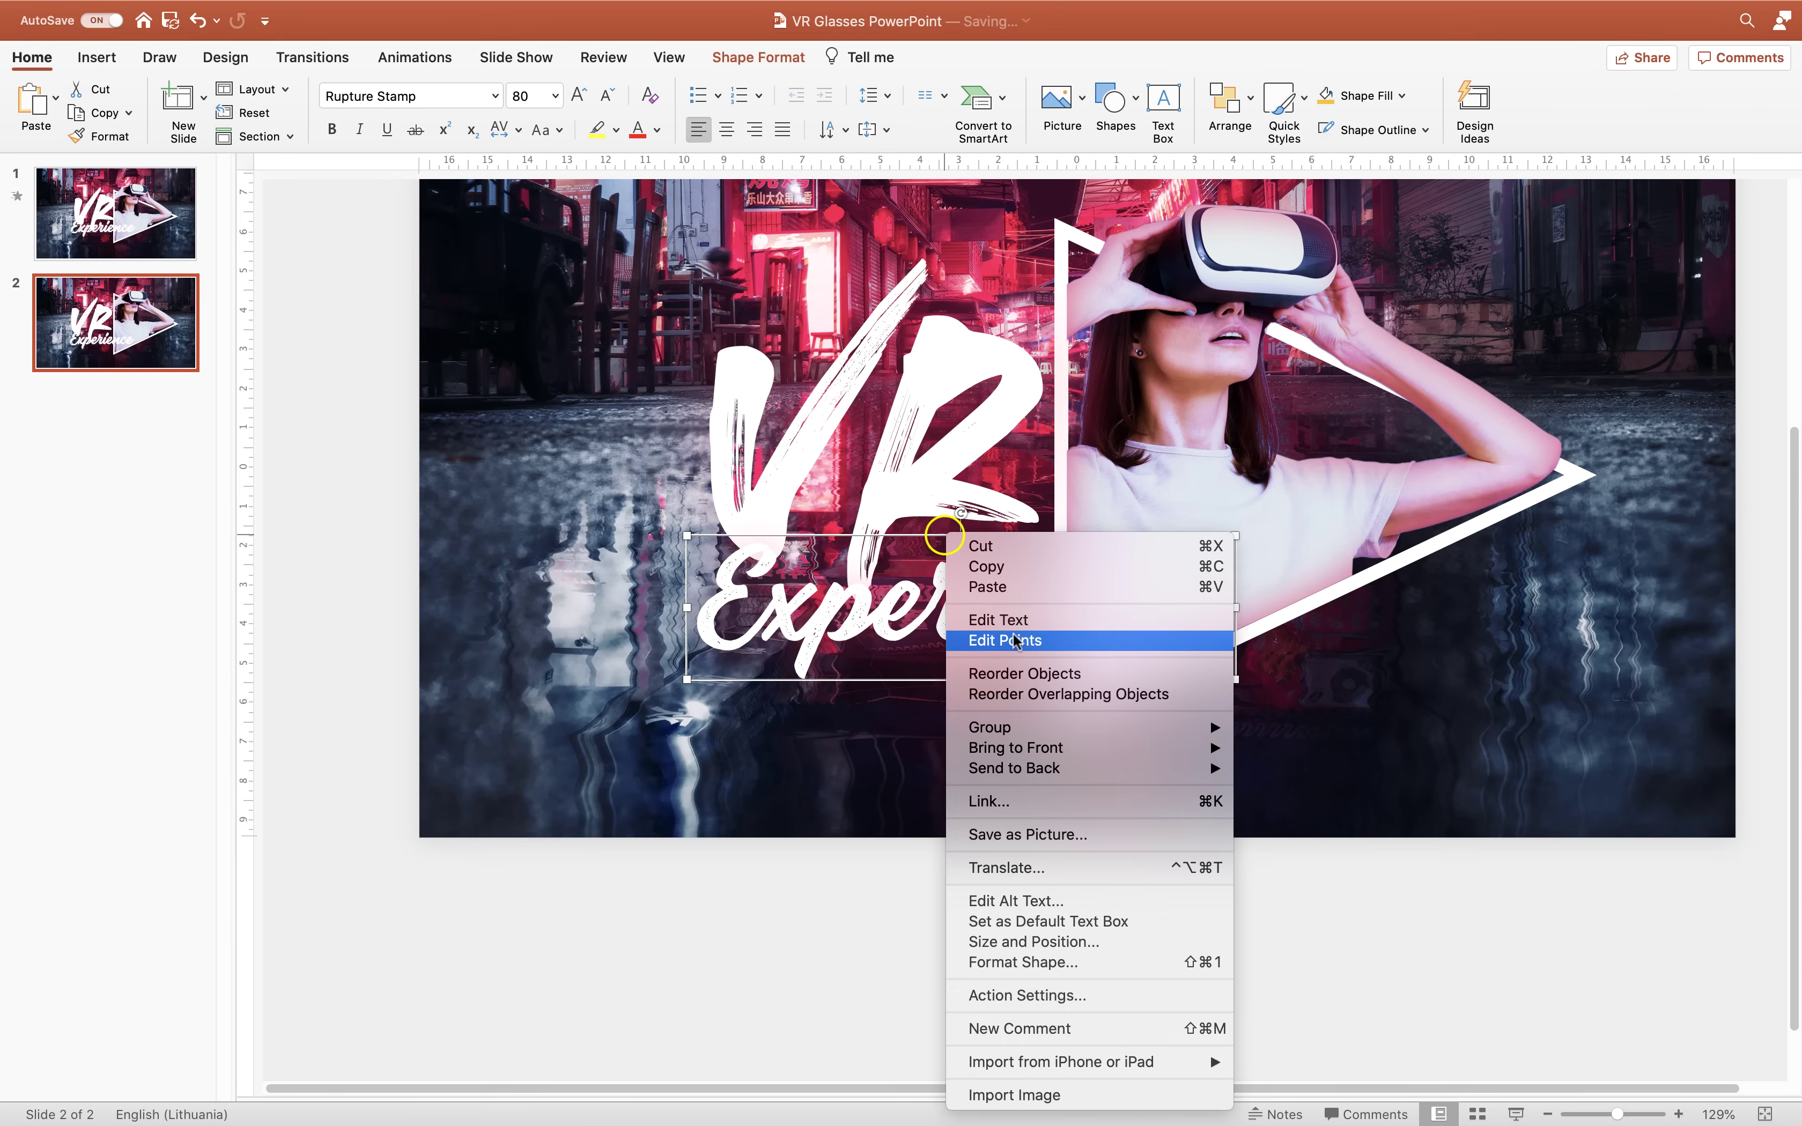
pyautogui.click(1060, 961)
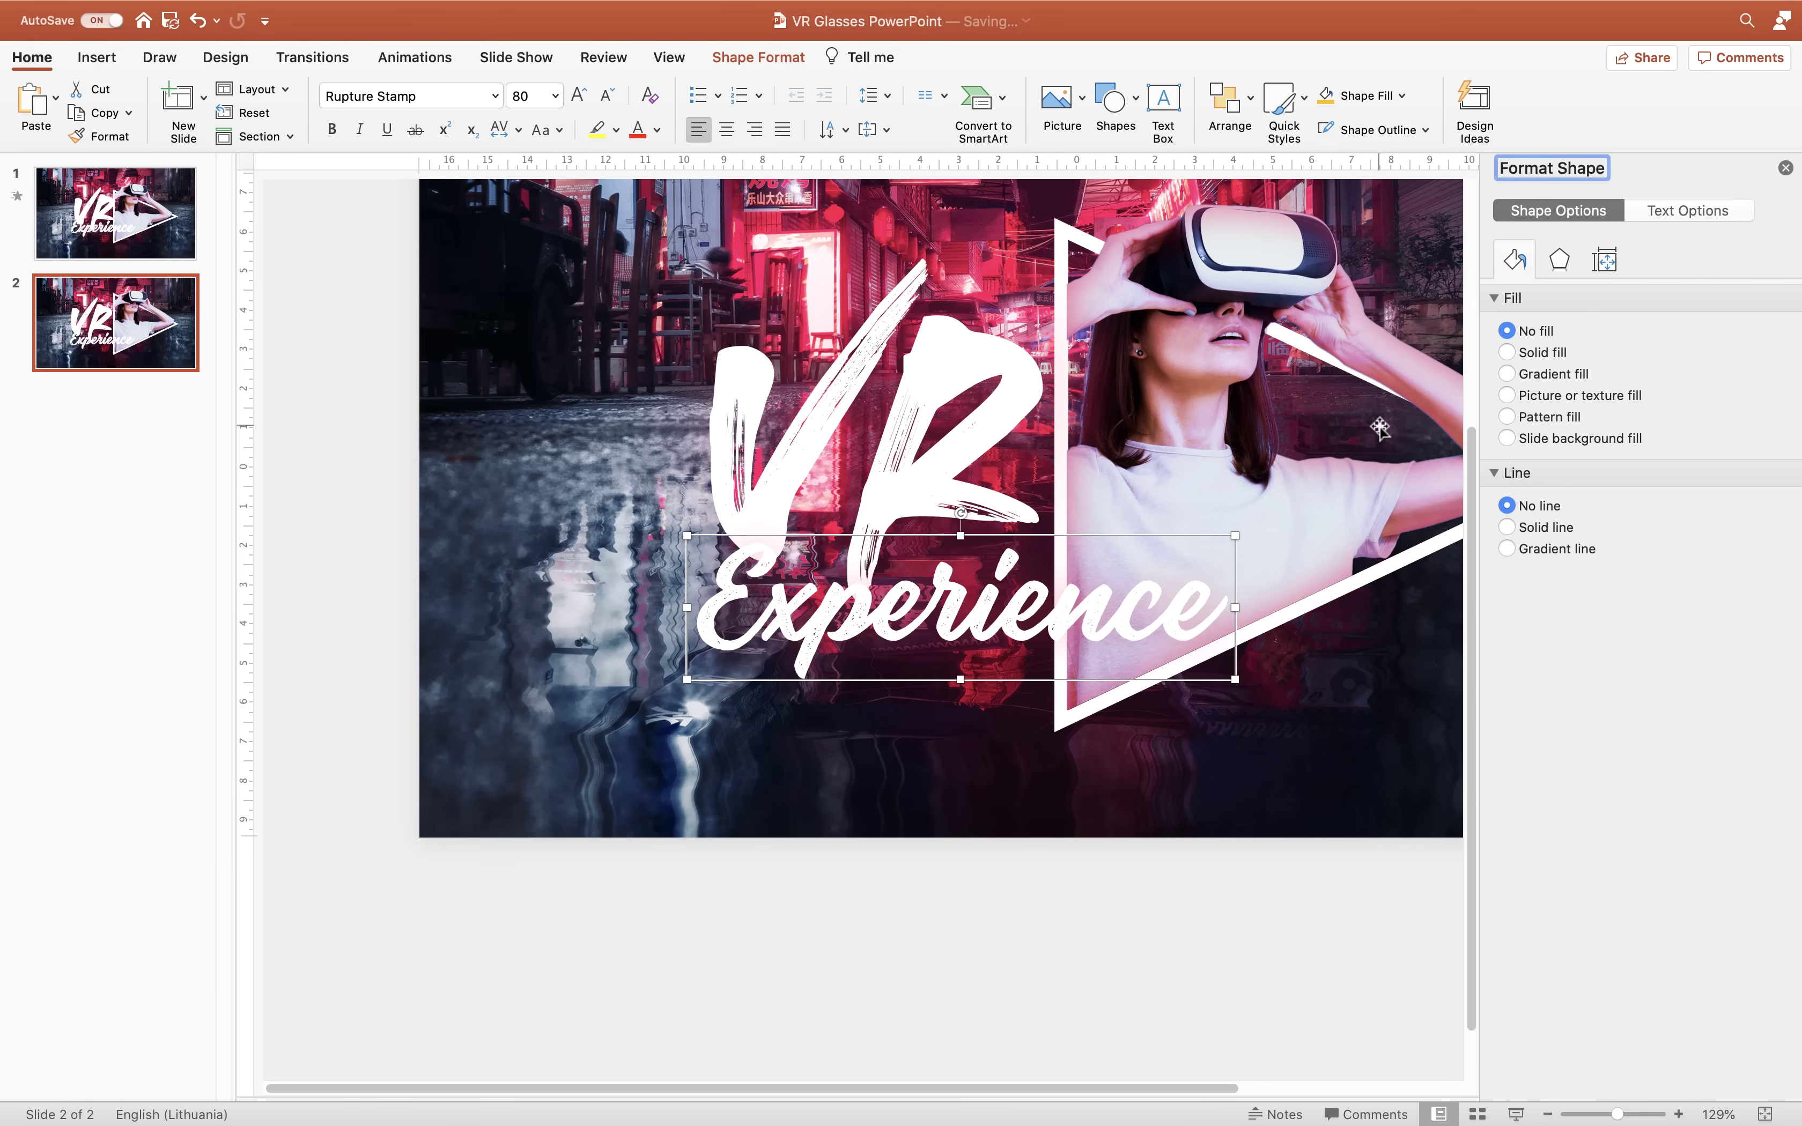
pyautogui.scroll(5, 1380, 427)
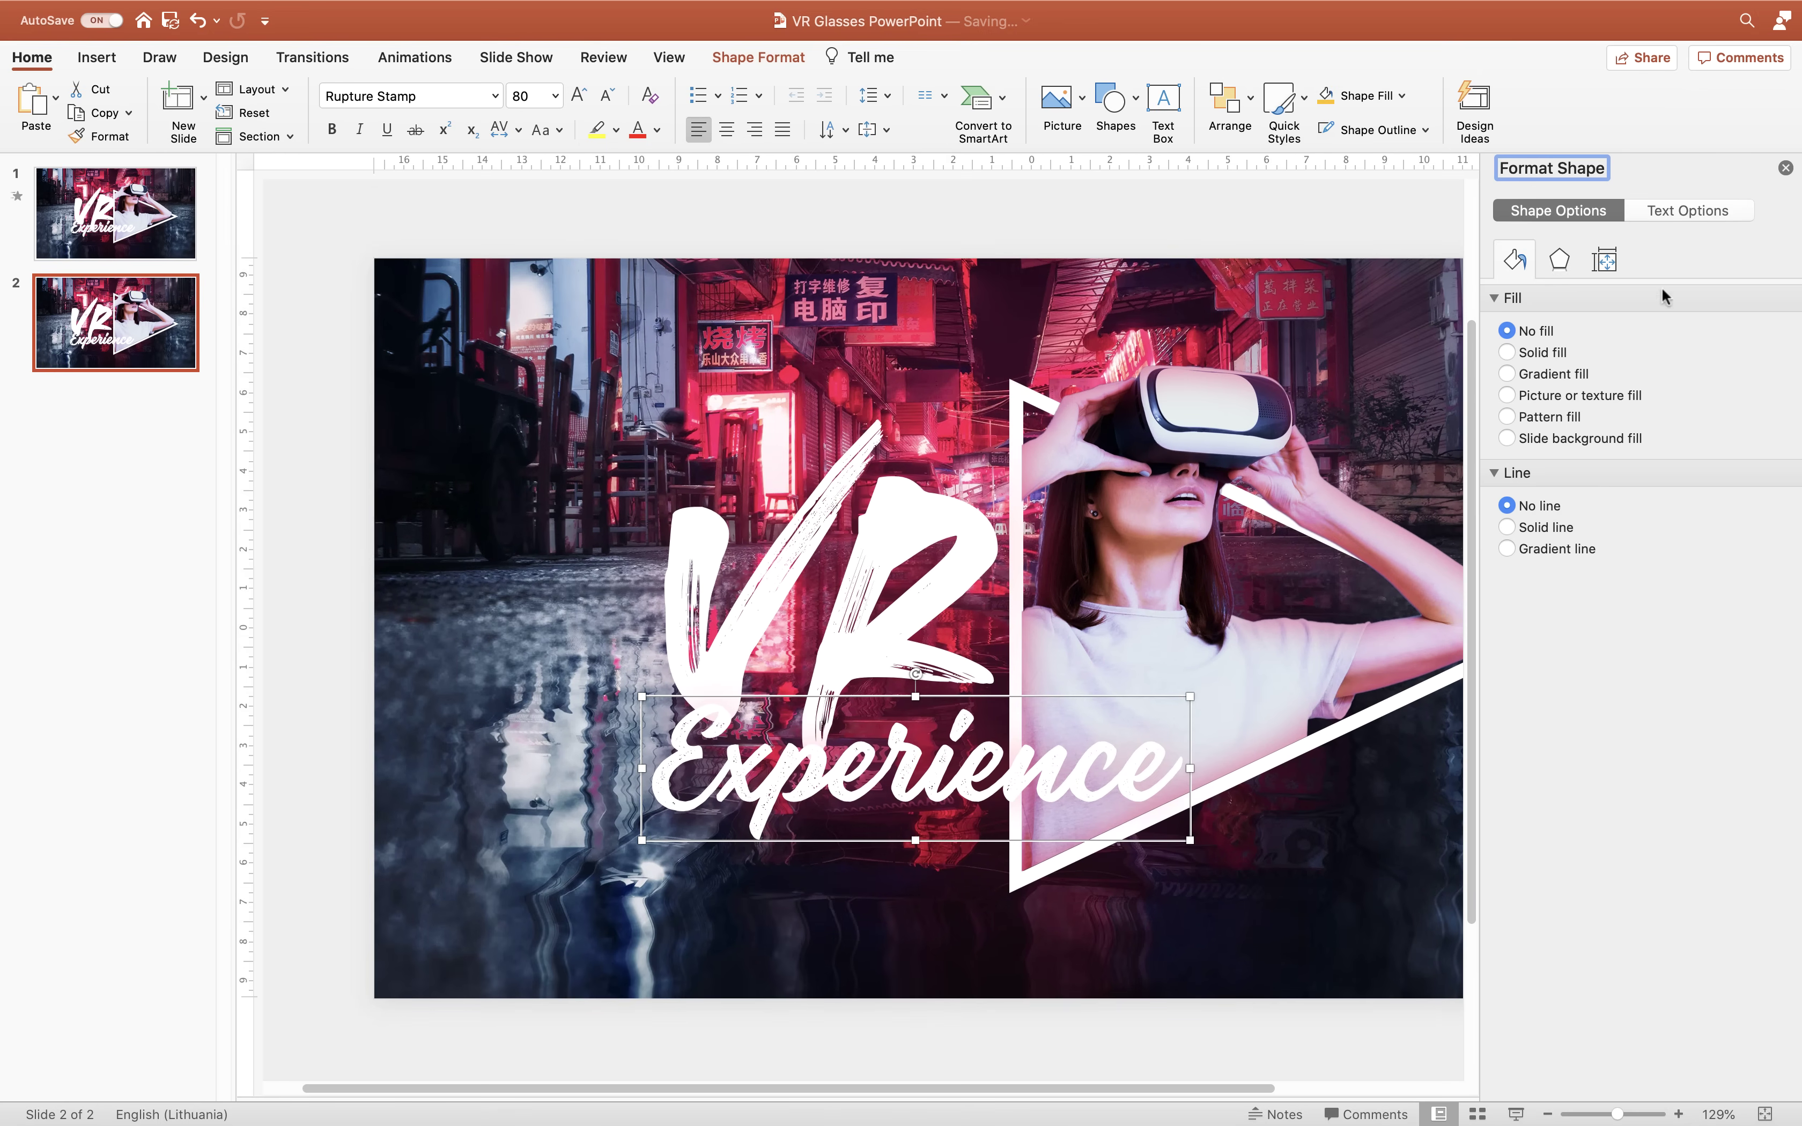
pyautogui.click(1675, 212)
pyautogui.click(1558, 259)
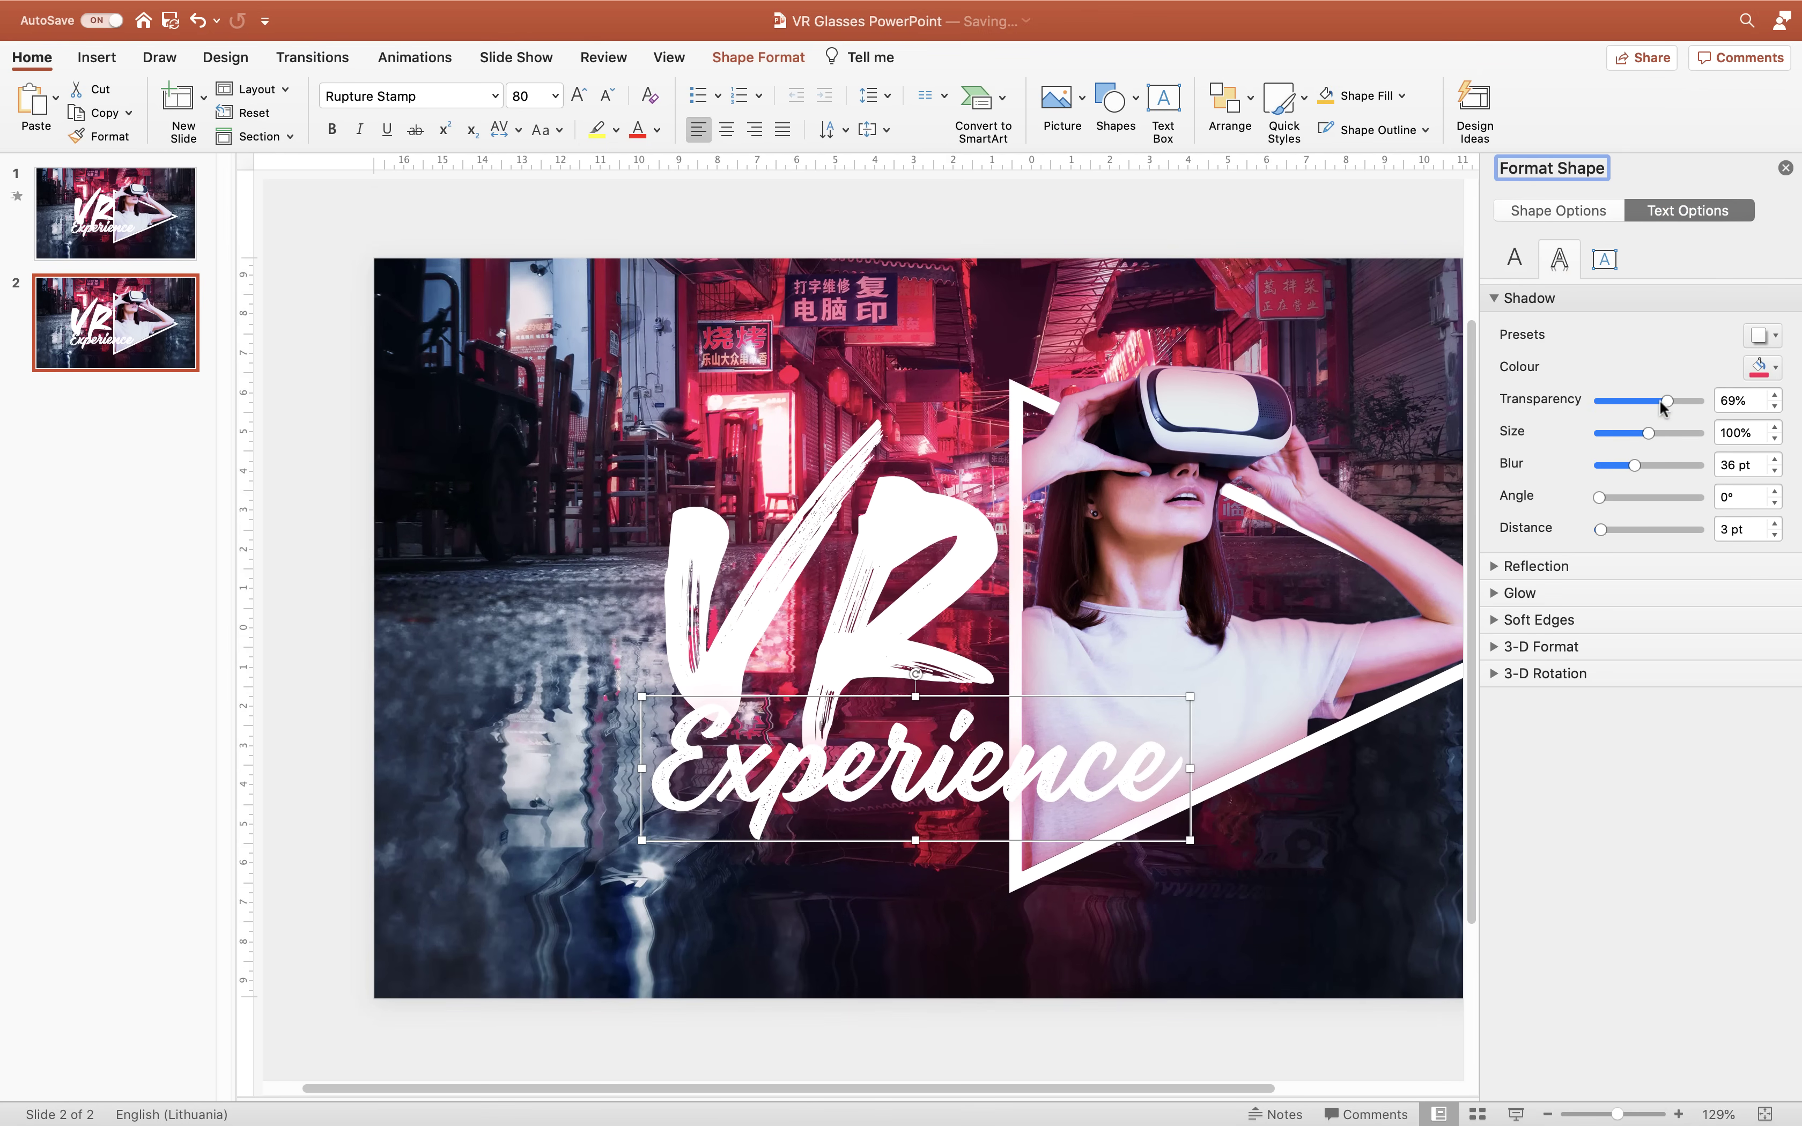
pyautogui.moveTo(1663, 404); pyautogui.dragTo(1628, 406)
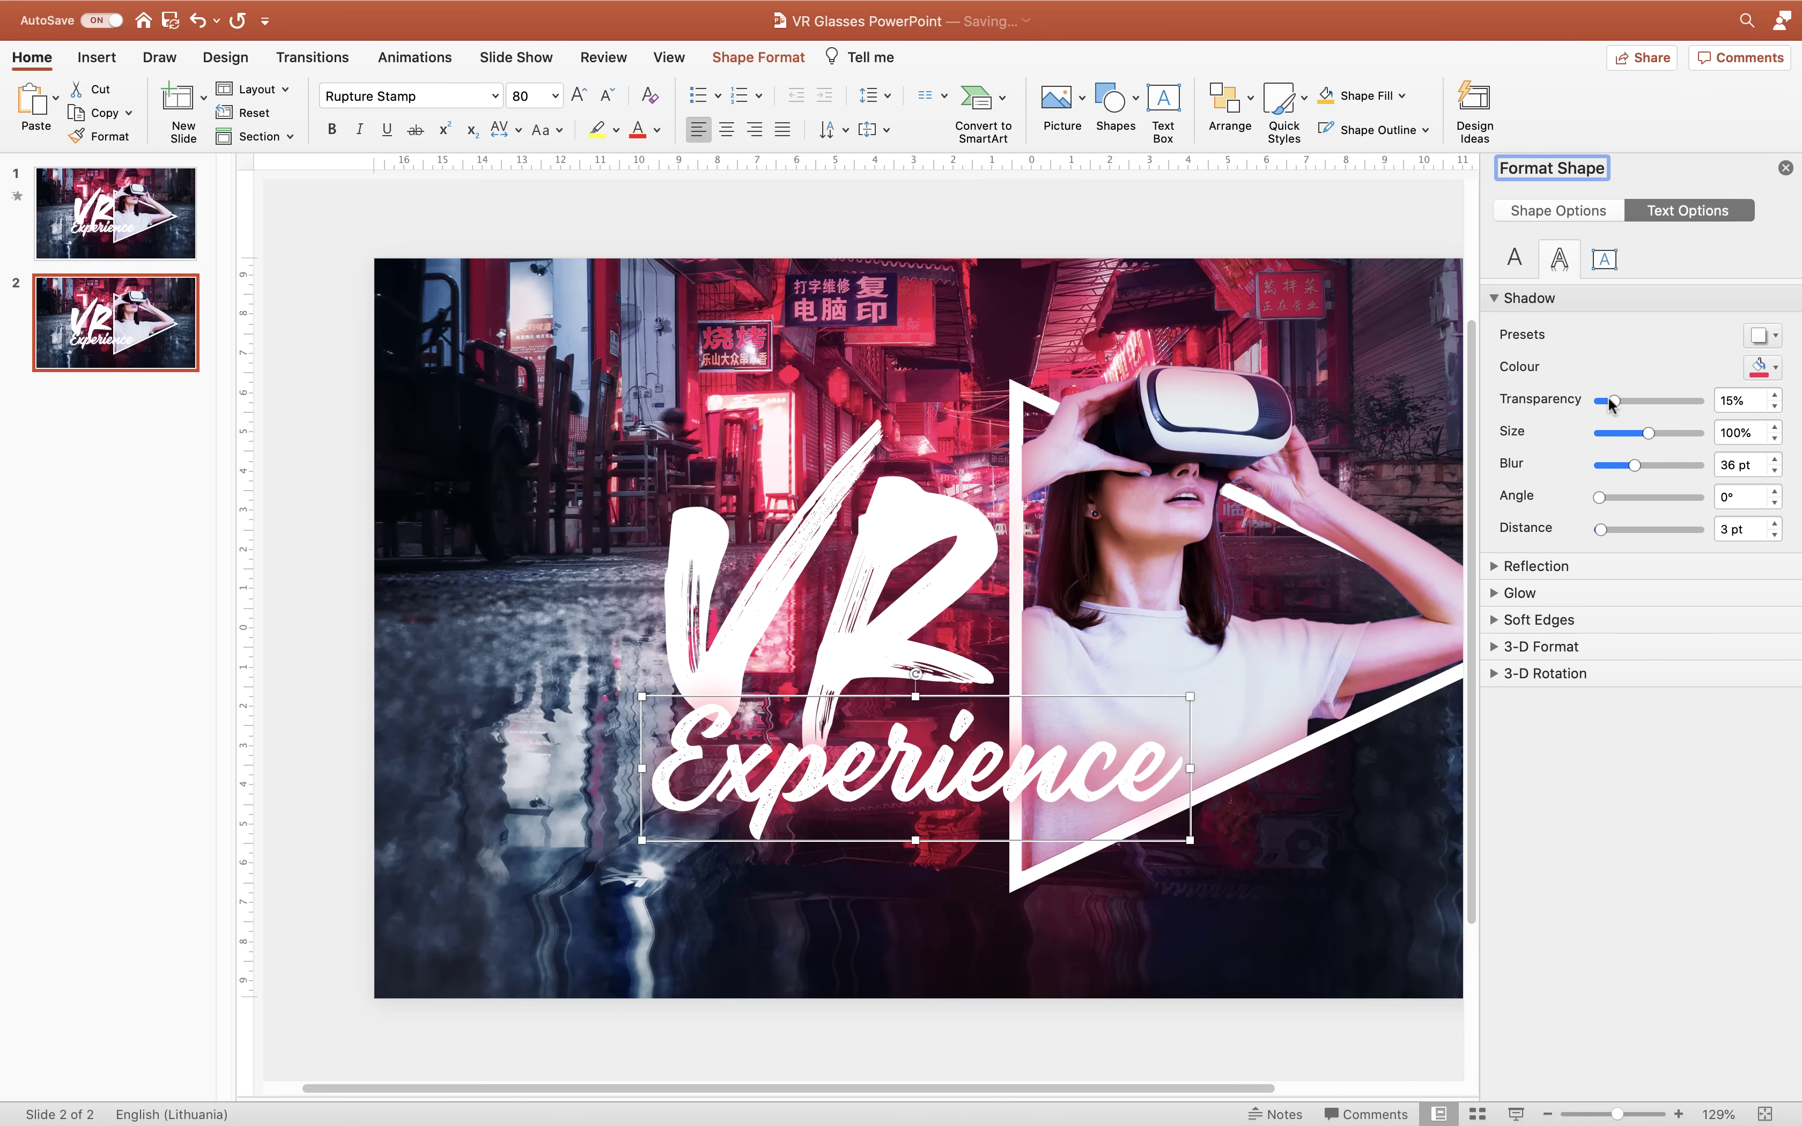
pyautogui.click(1787, 168)
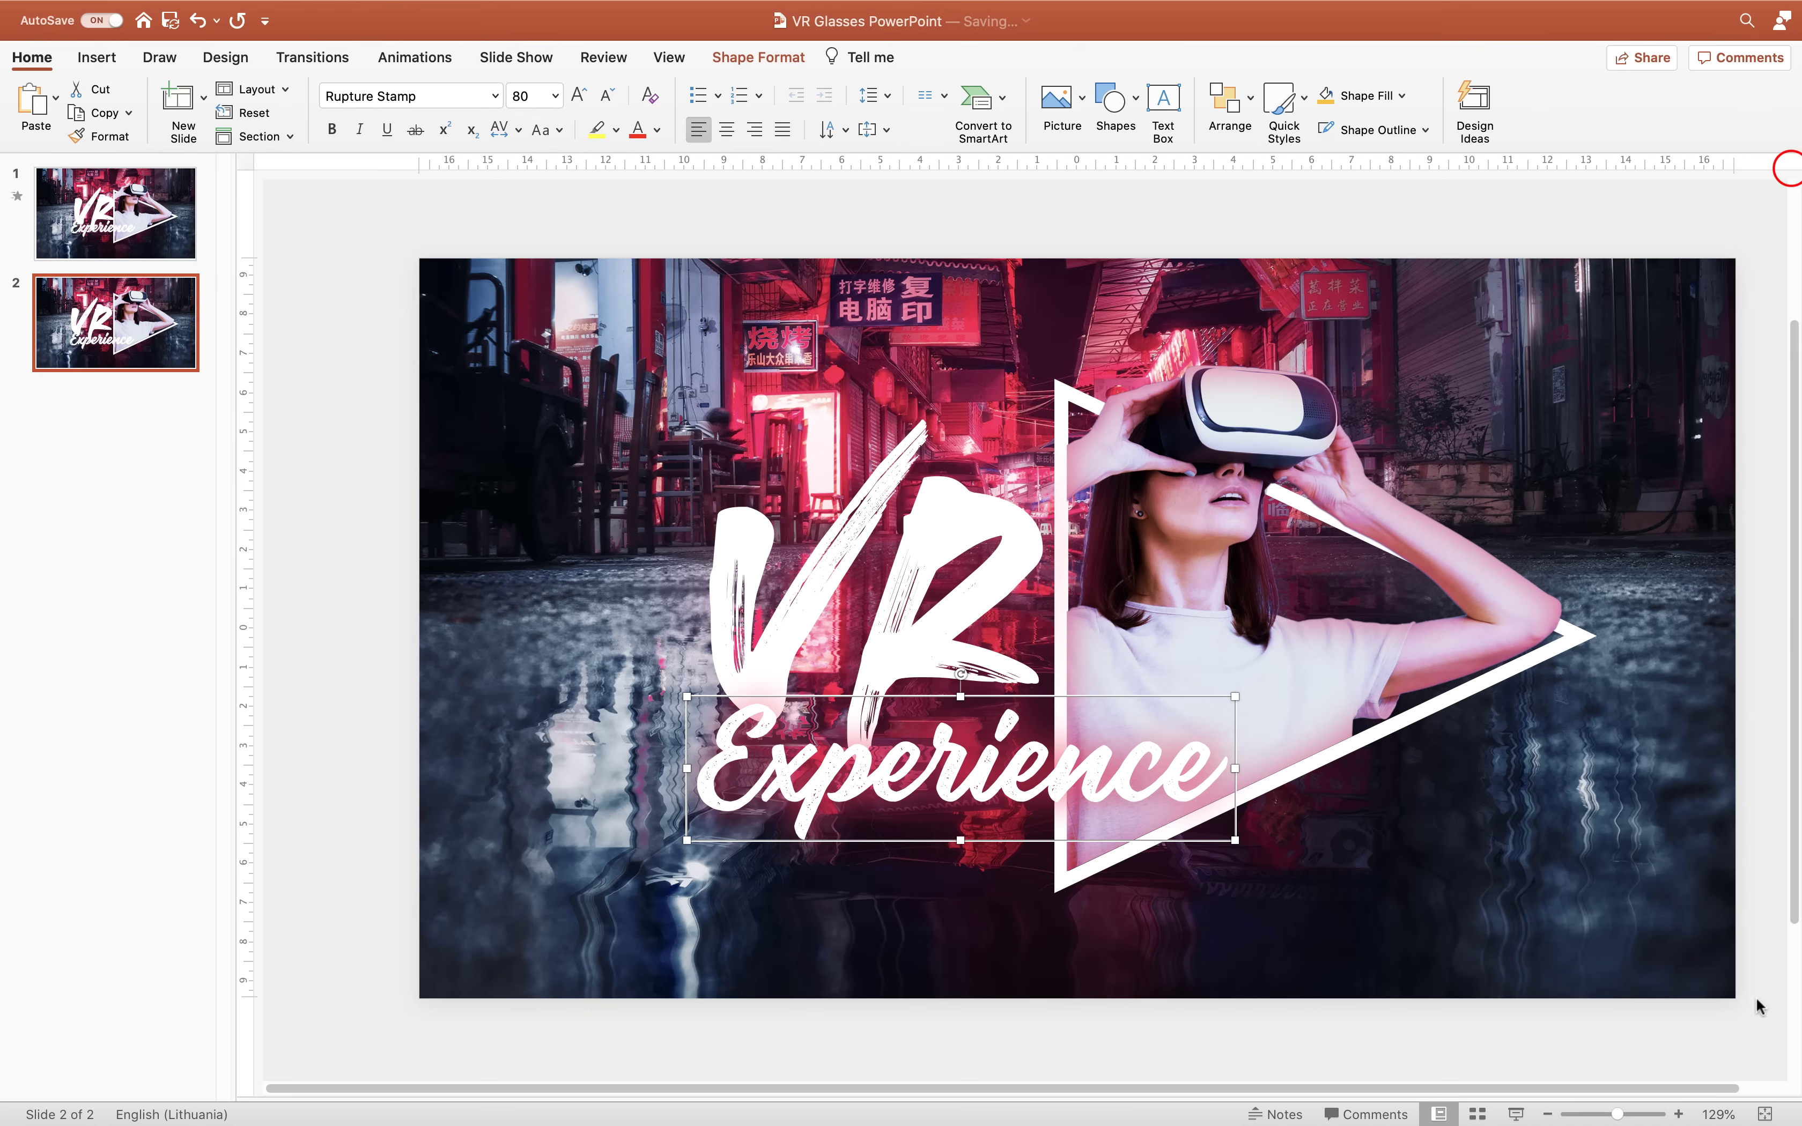
pyautogui.click(1765, 1114)
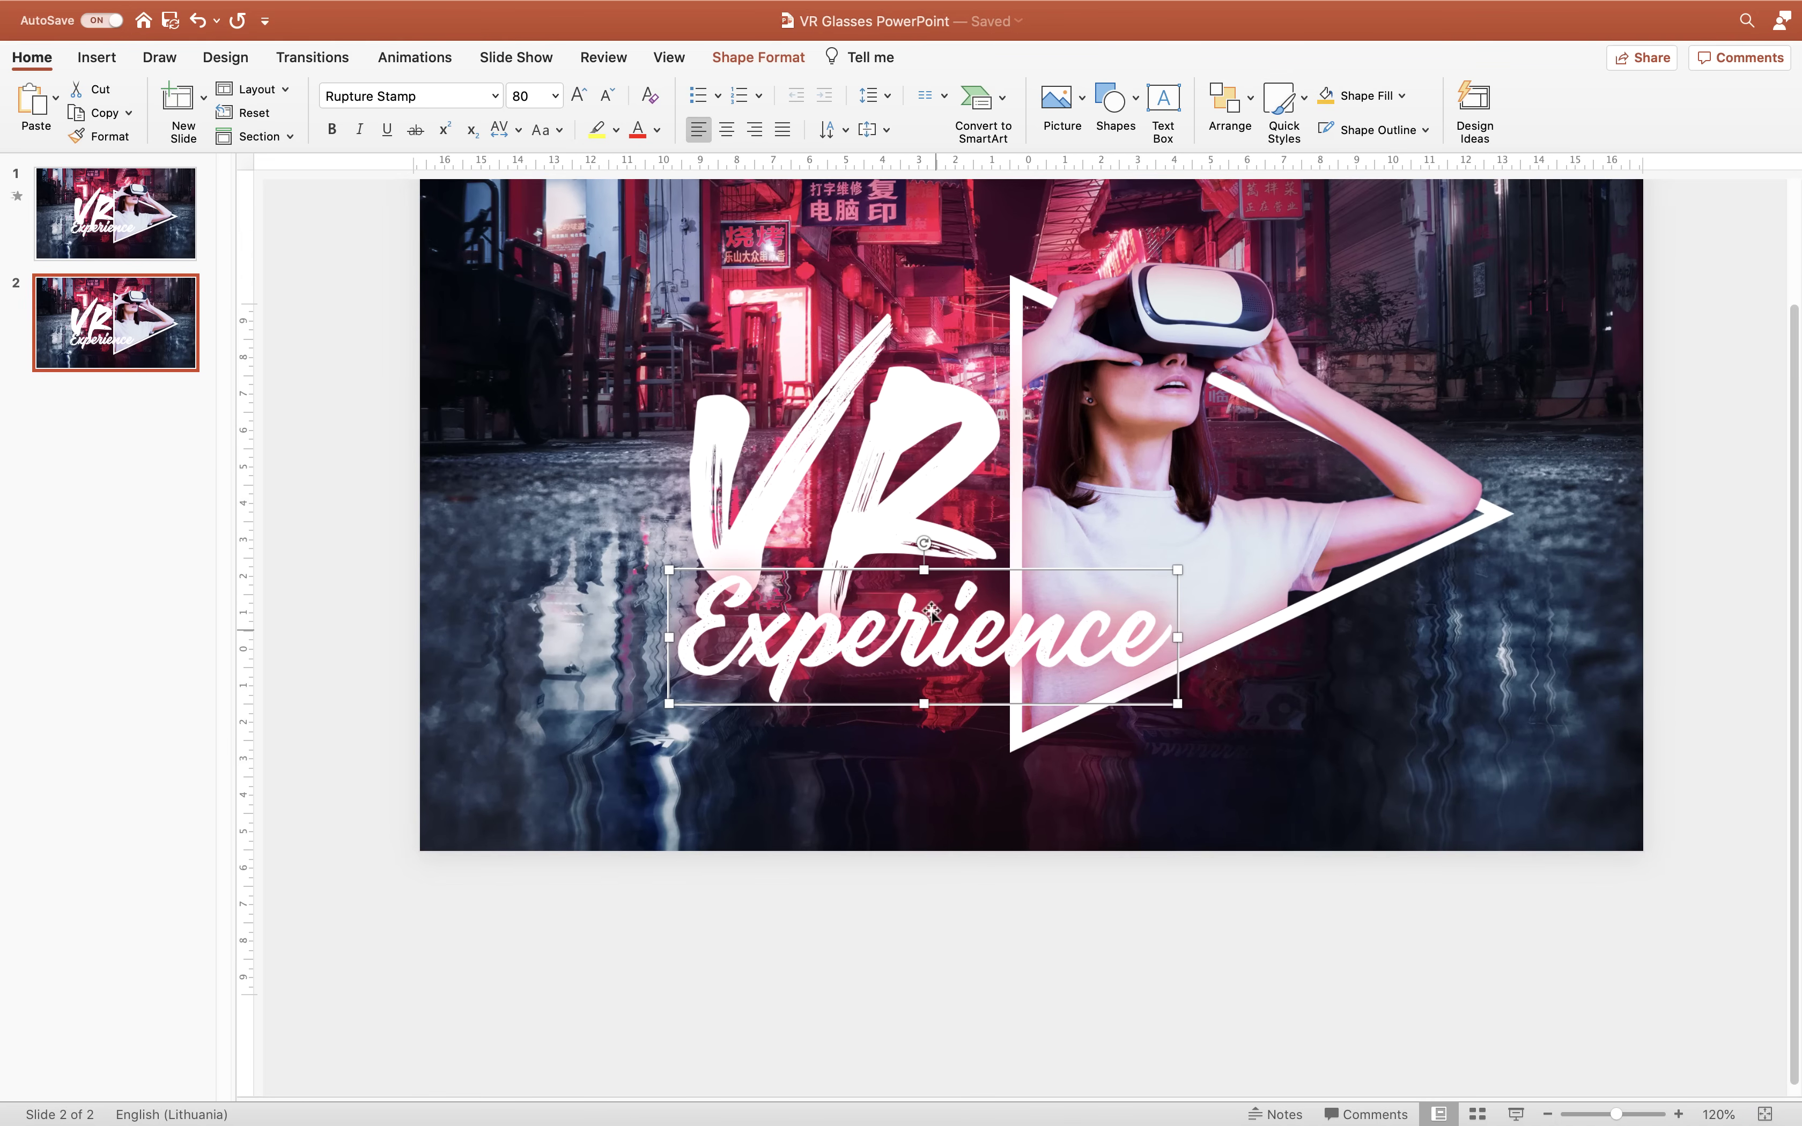
pyautogui.click(354, 511)
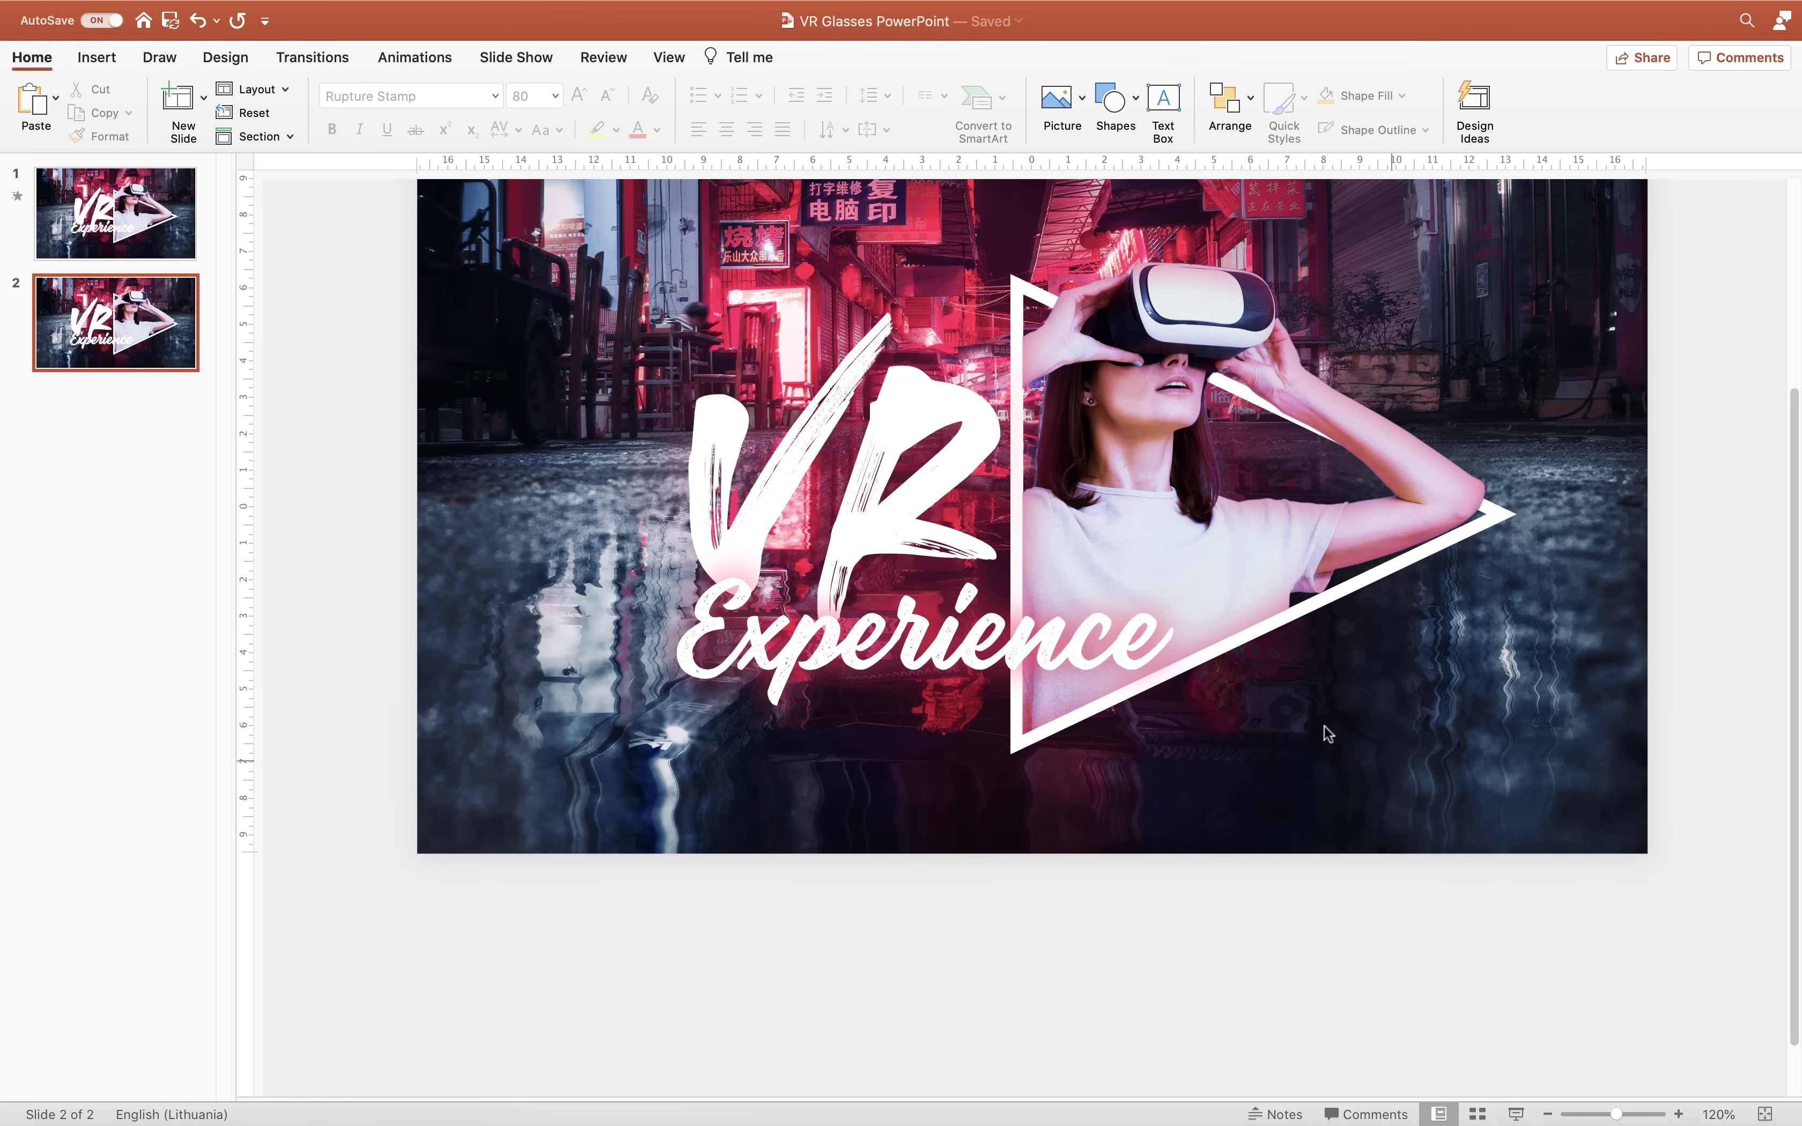
pyautogui.click(1766, 1114)
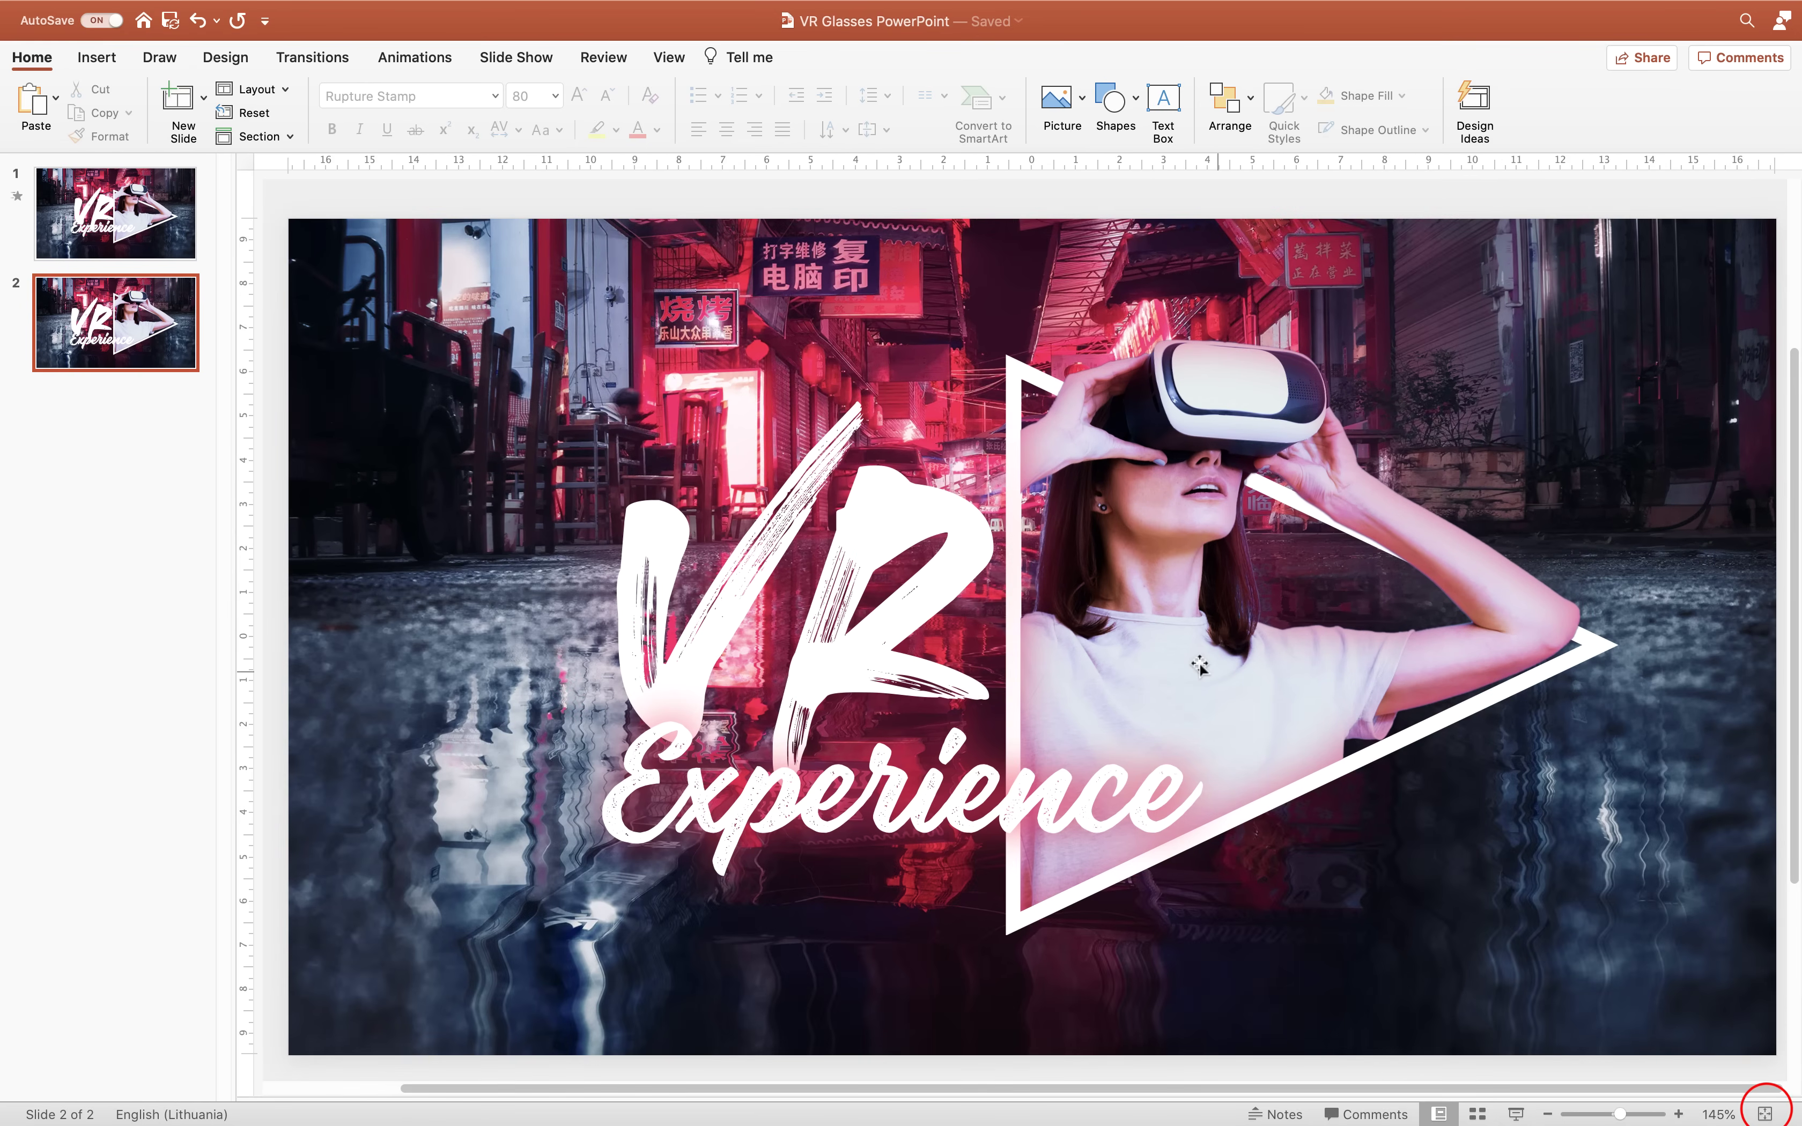
# - Apply the Fly In entrance animation to the VR title
pyautogui.click(832, 458)
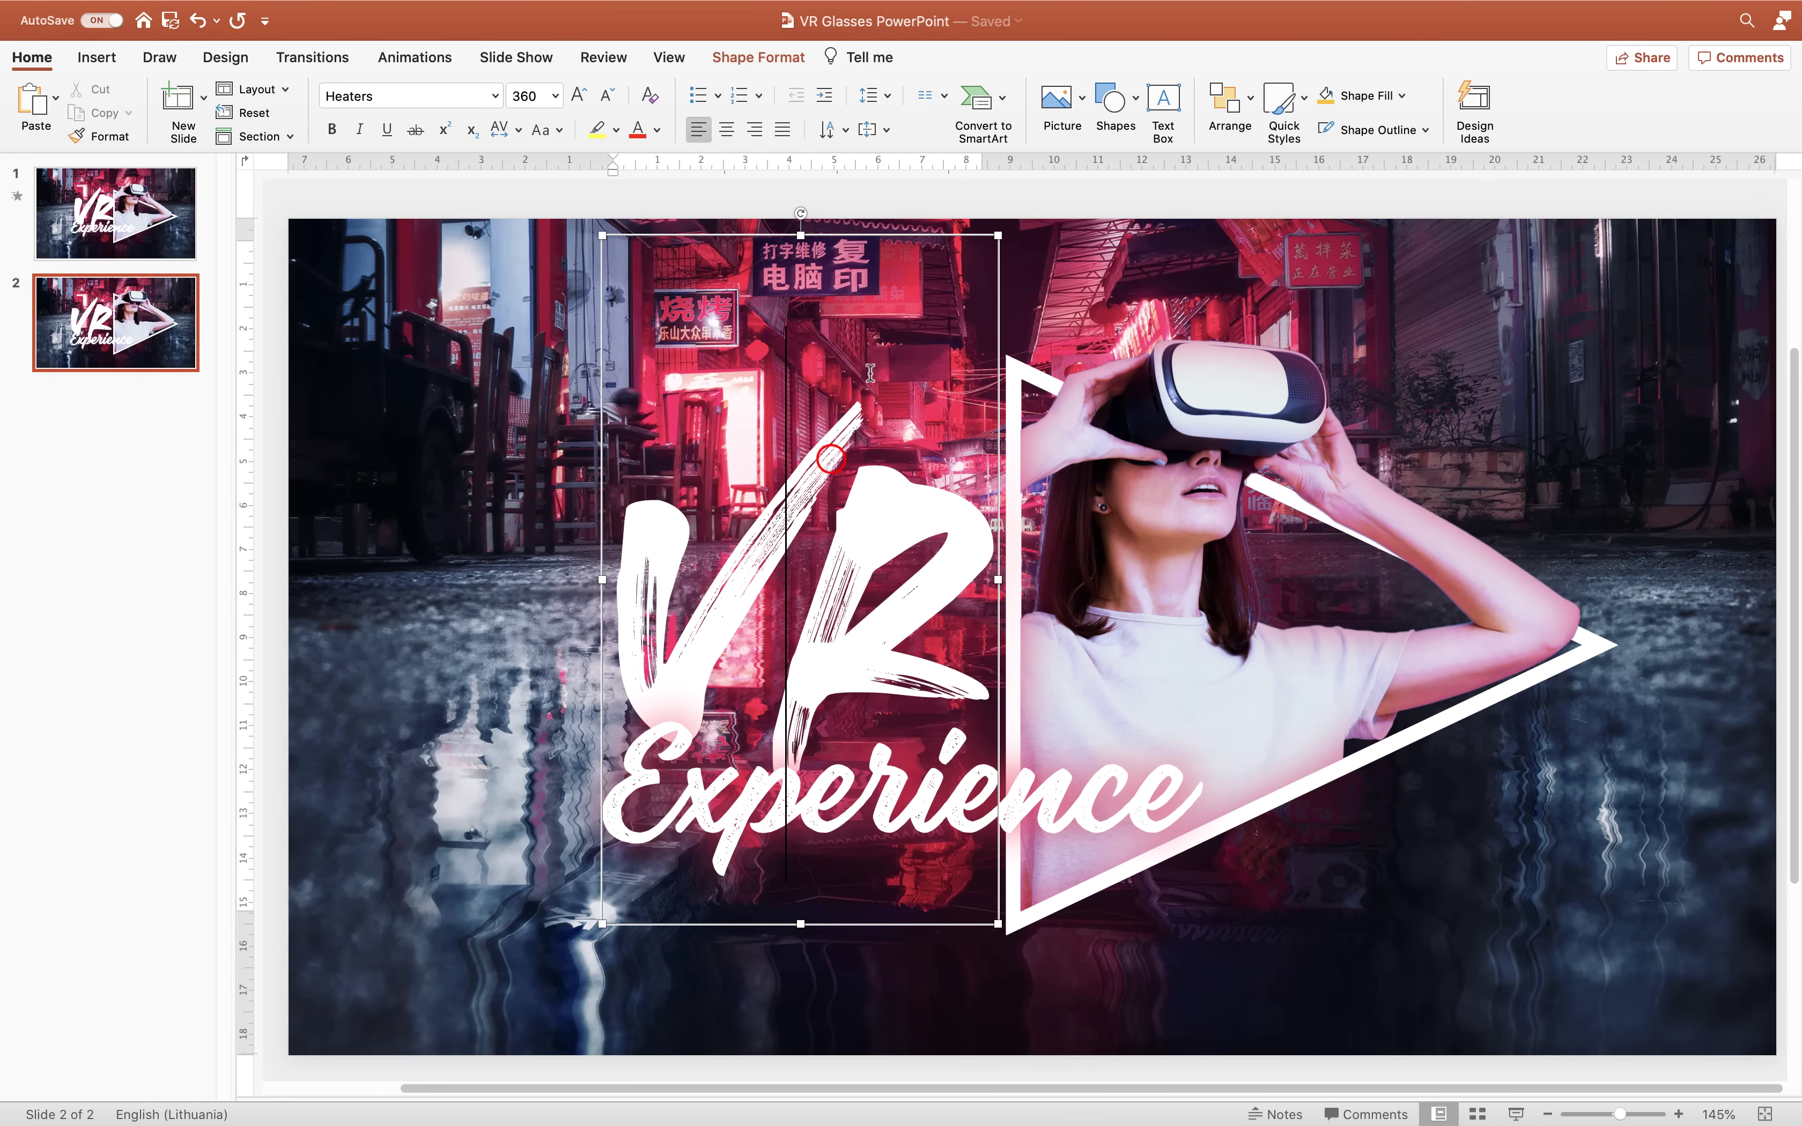
pyautogui.click(997, 265)
pyautogui.scroll(-1, 998, 265)
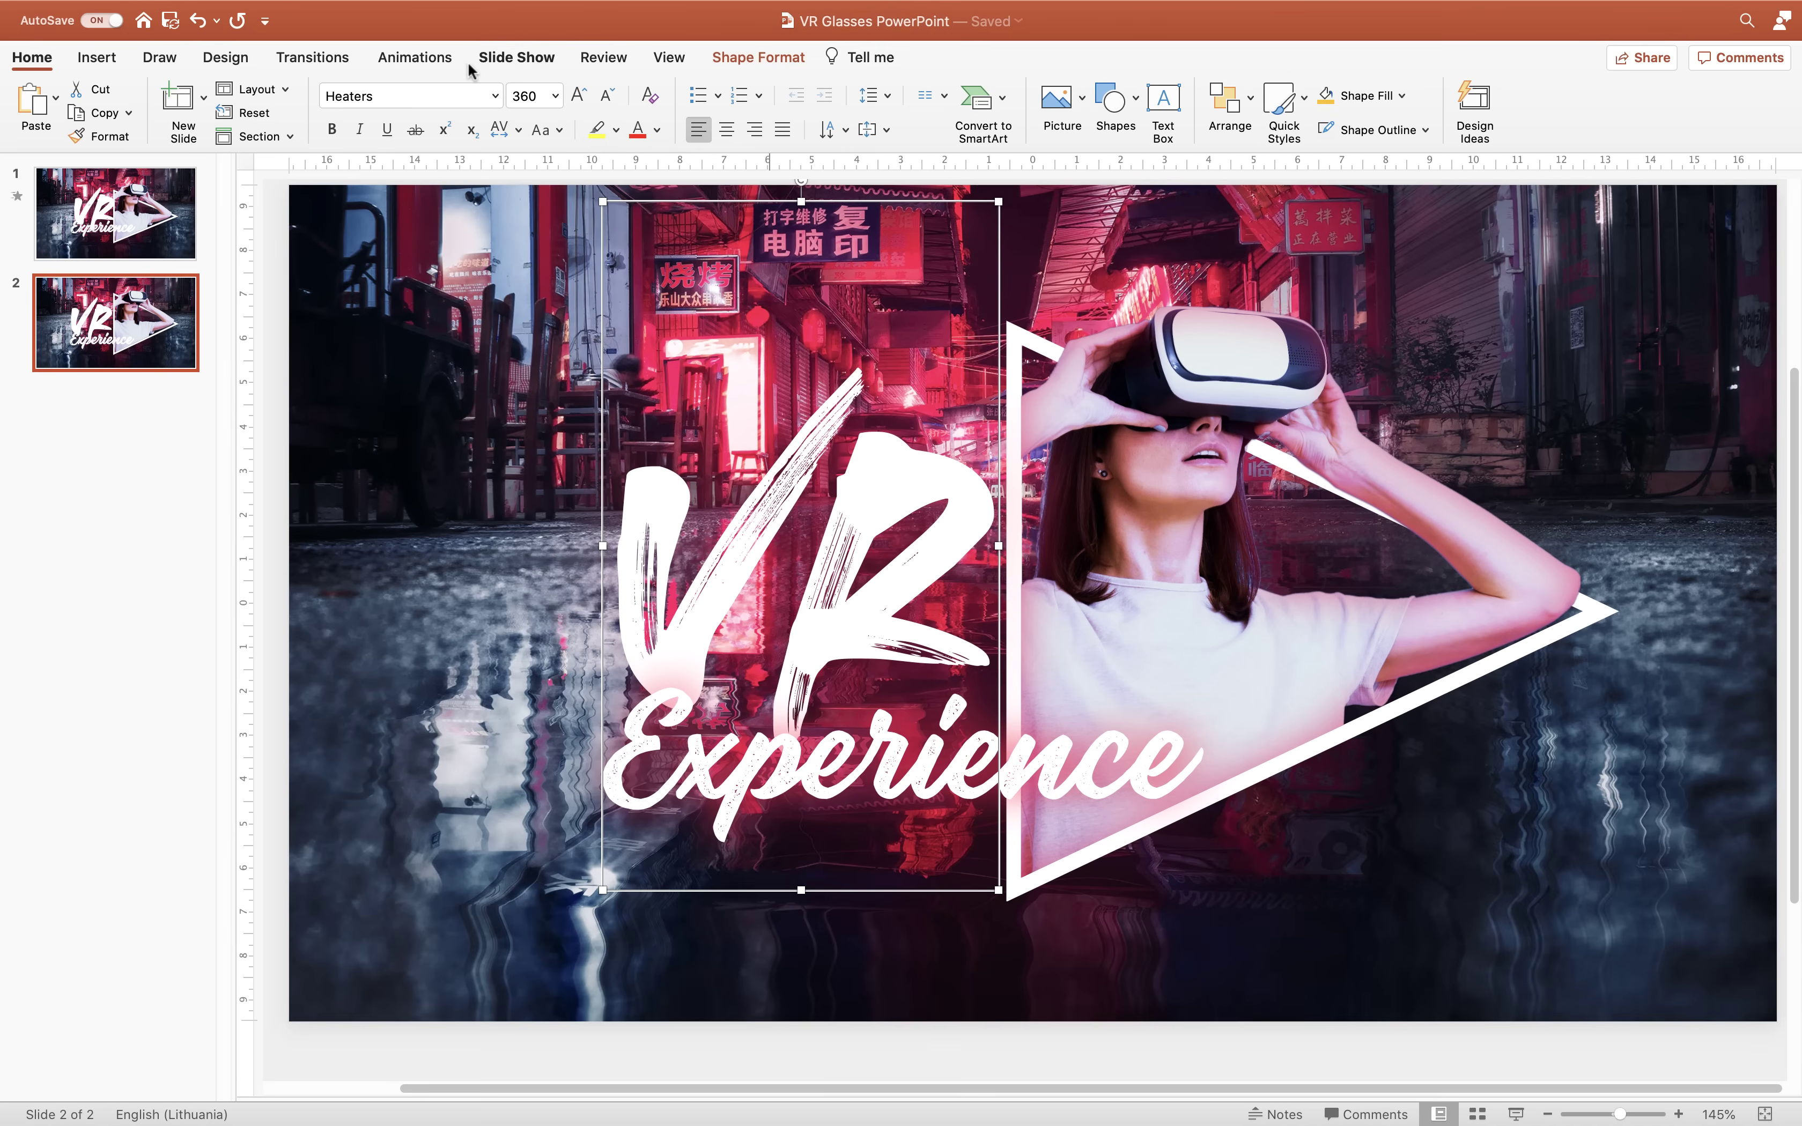
pyautogui.click(428, 60)
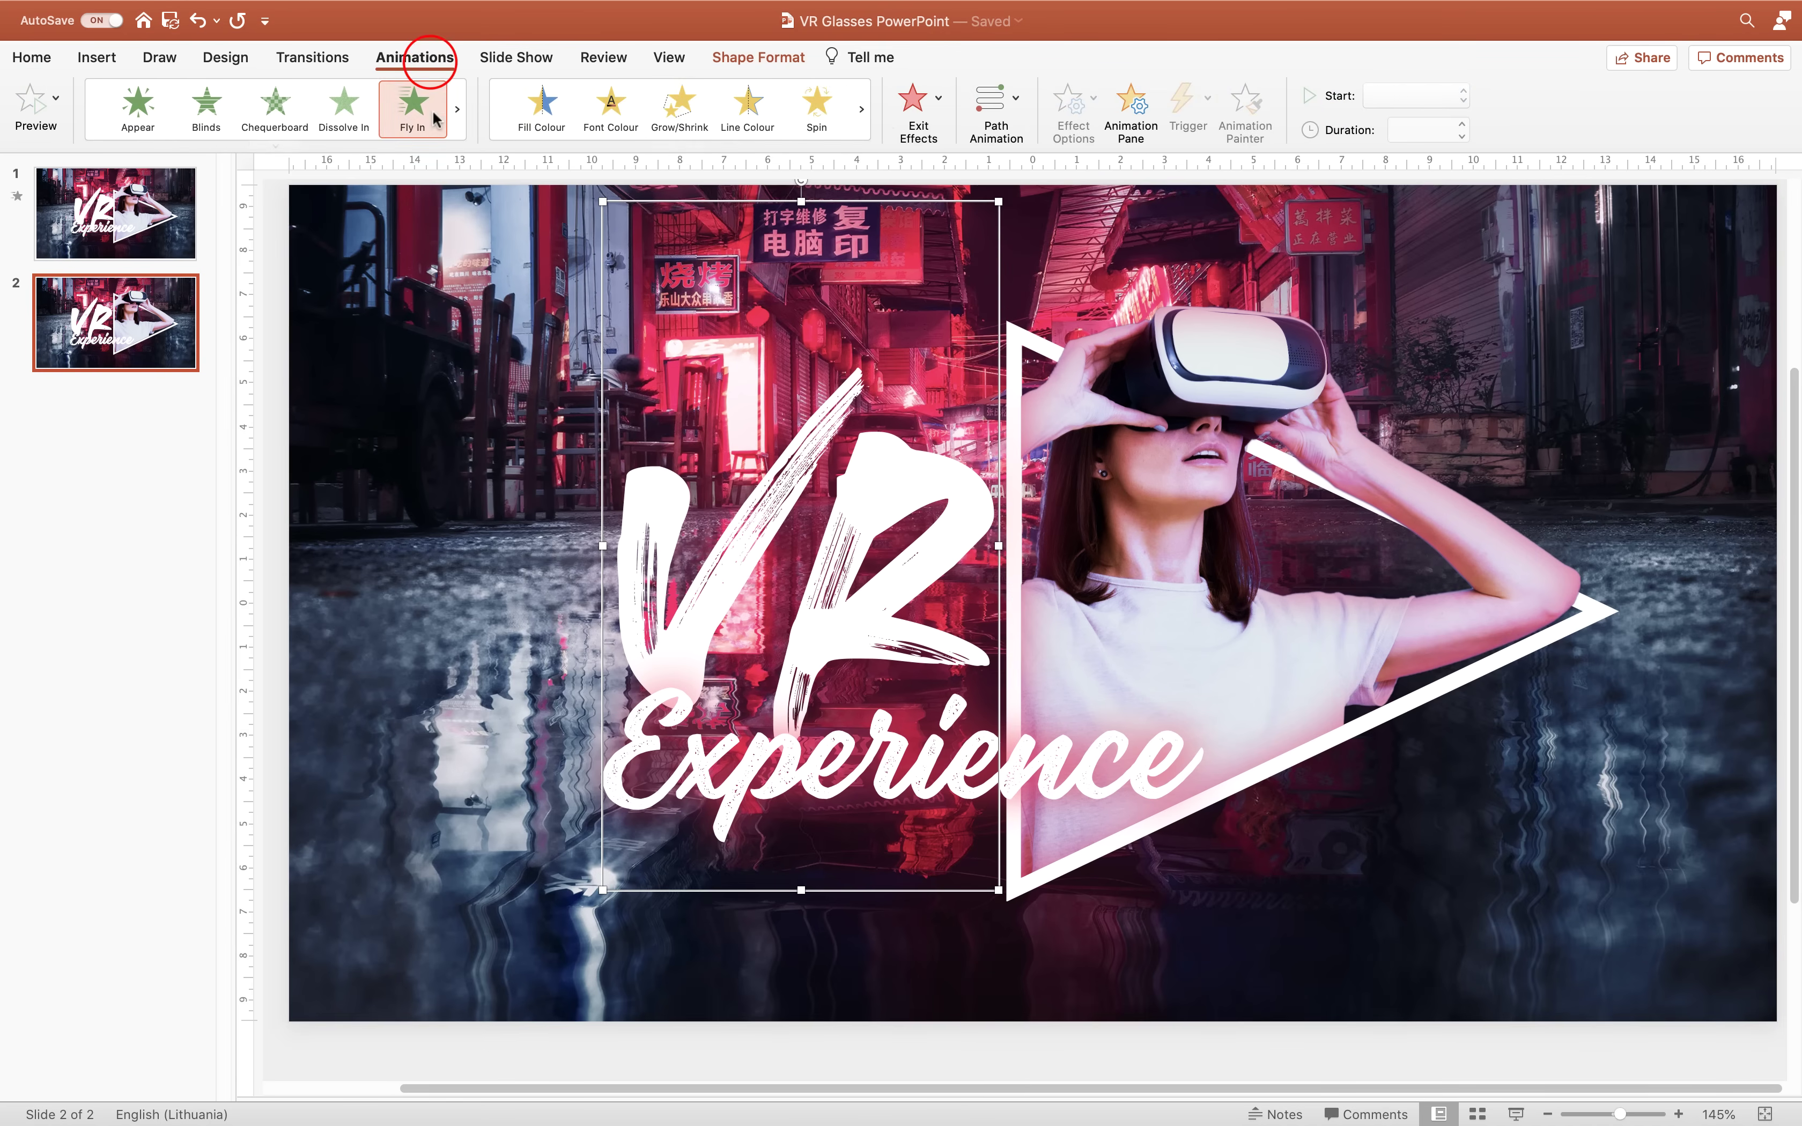
pyautogui.click(414, 108)
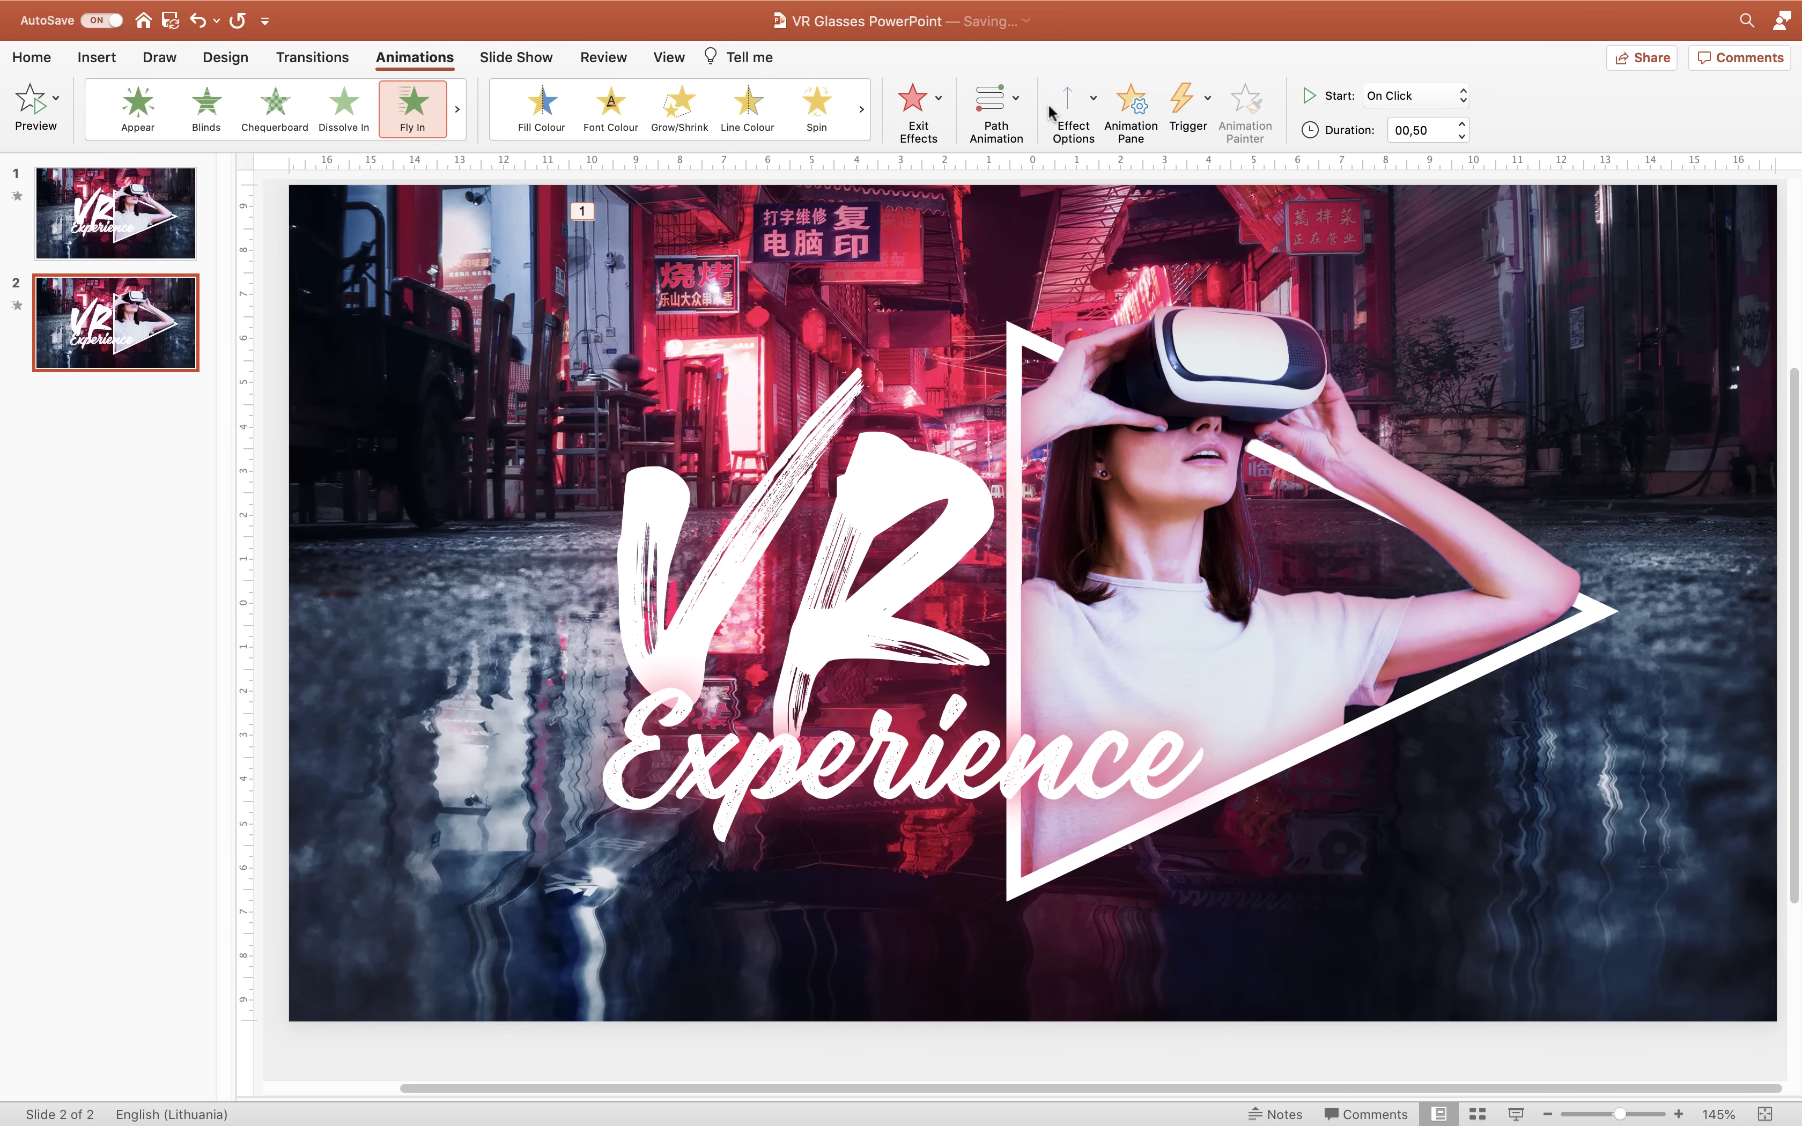
# - Set the VR fly-in direction to From Left with a duration of 1,5 seconds
pyautogui.click(1130, 102)
pyautogui.click(1588, 257)
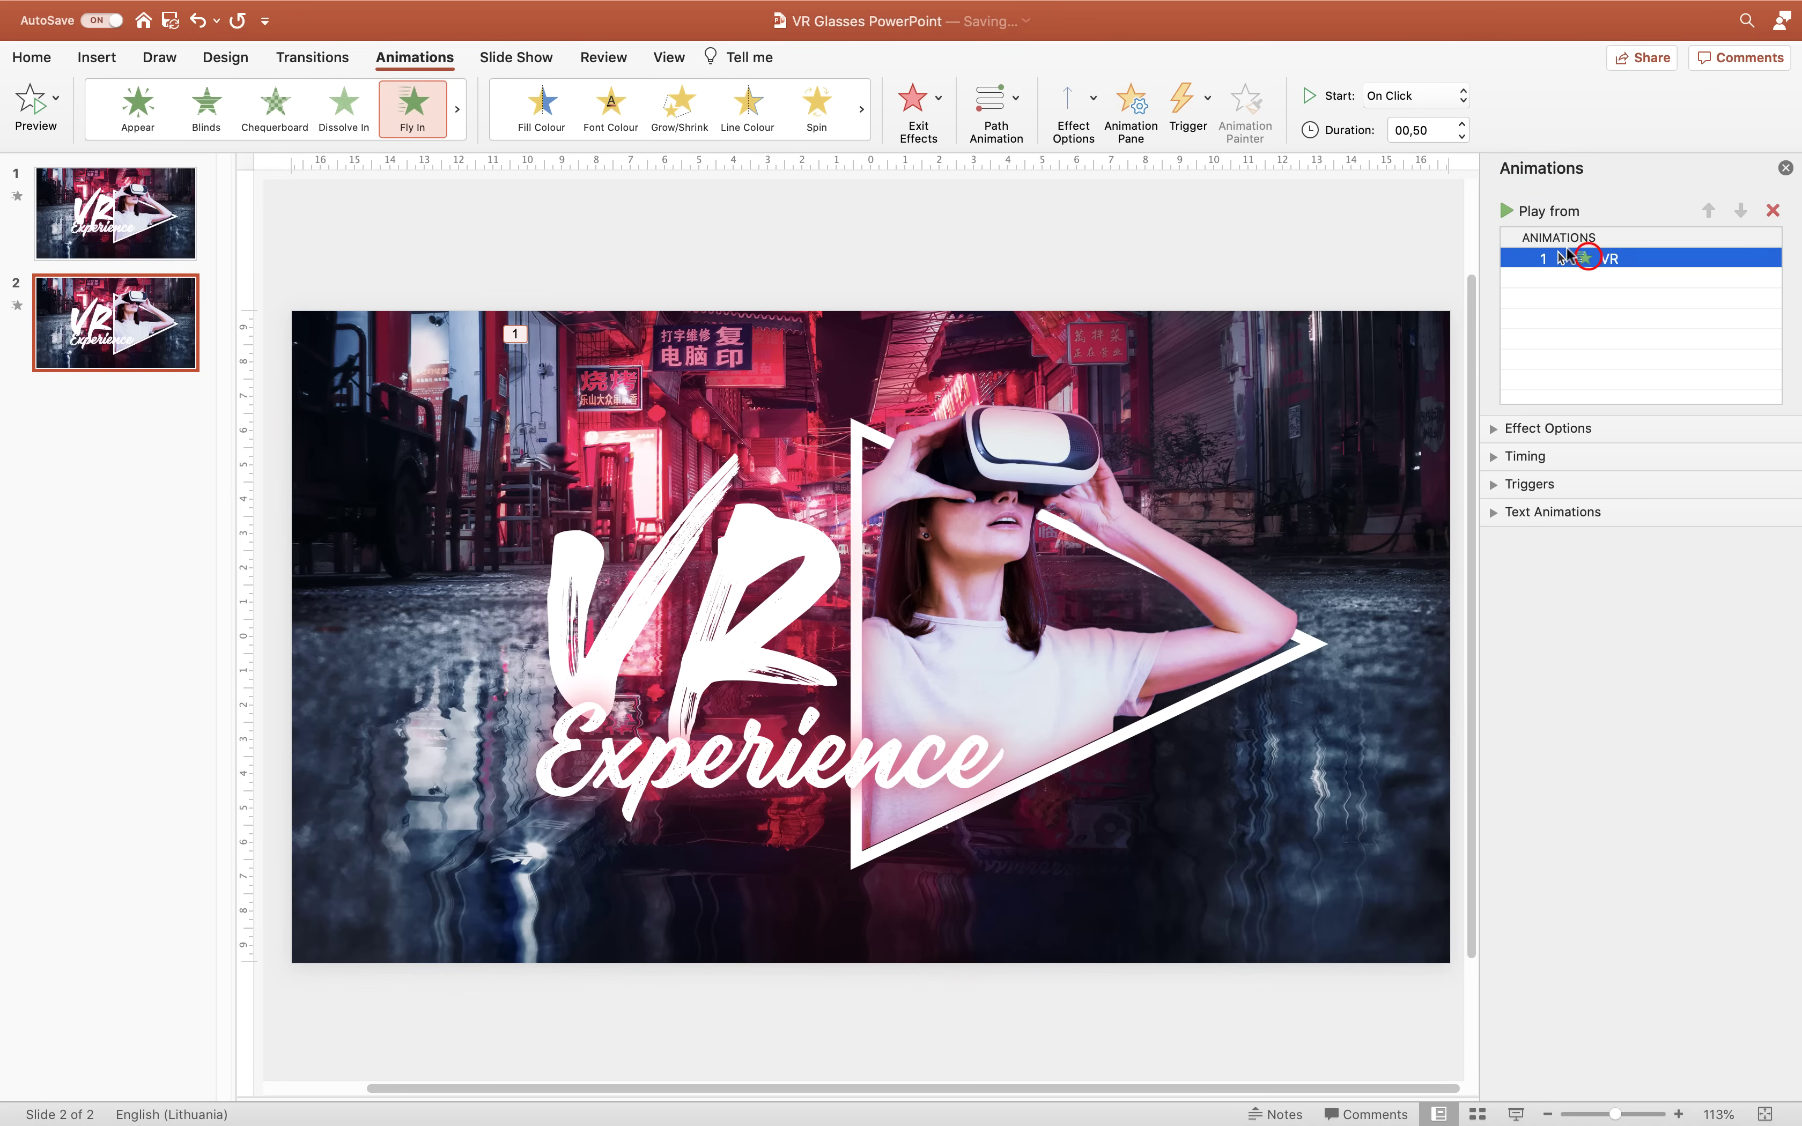
pyautogui.click(1080, 97)
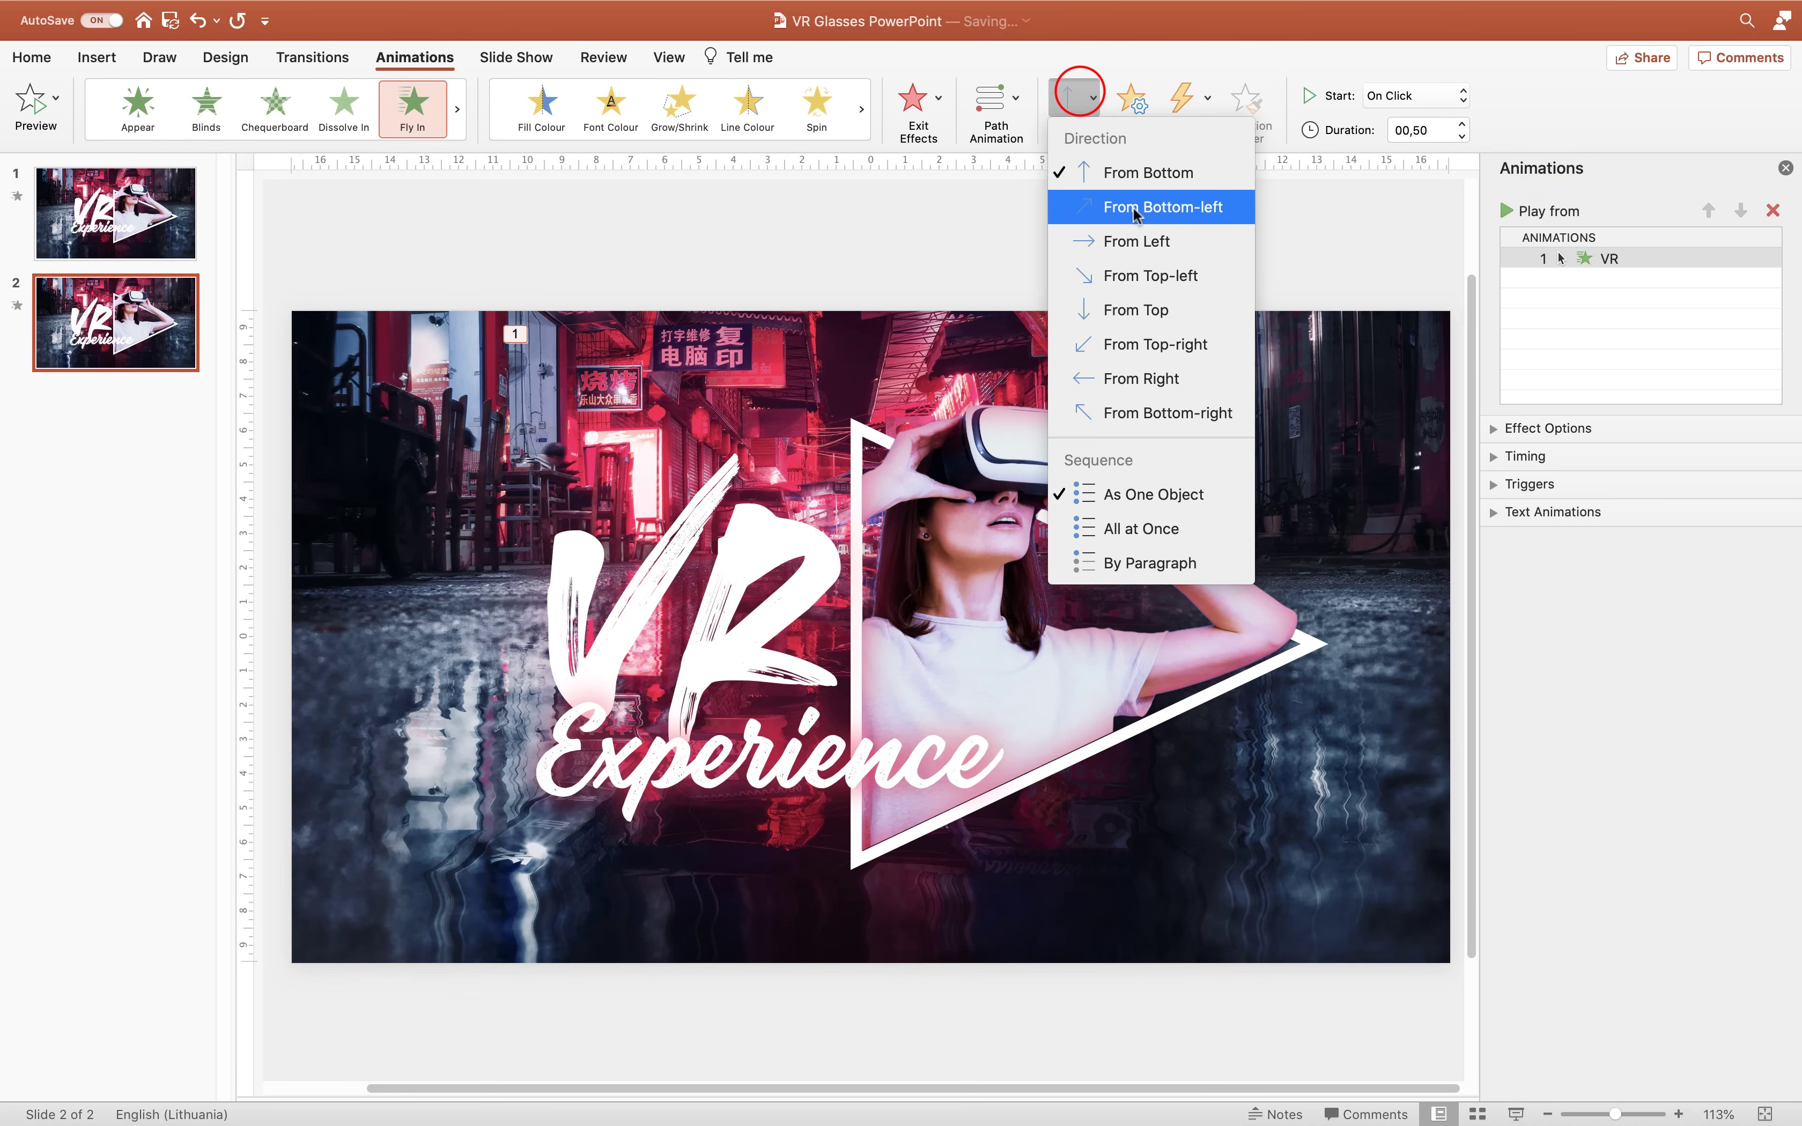
pyautogui.click(1148, 242)
pyautogui.click(1430, 130)
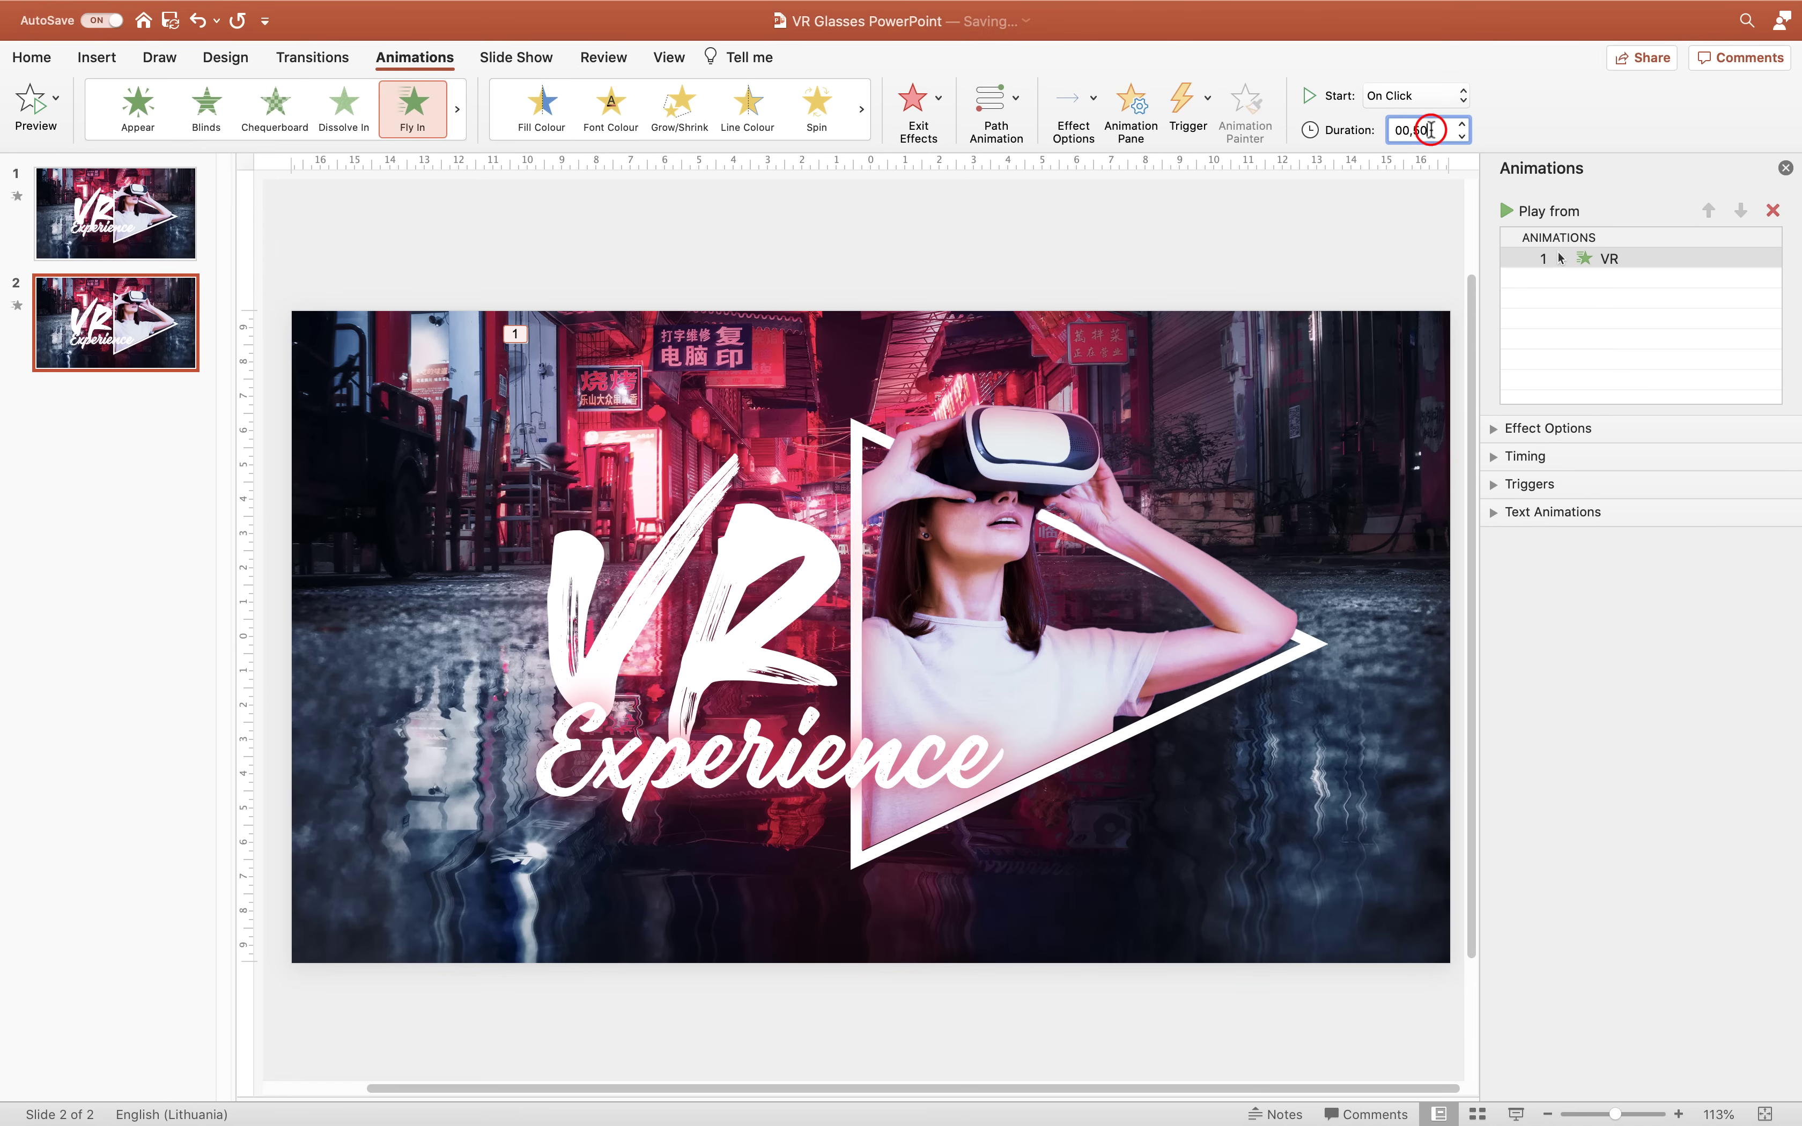
pyautogui.press('super+a')
pyautogui.write('1,5')
pyautogui.press('Return')
# - Expand the VR animation's Timing and Effect settings, then reselect the VR text box
pyautogui.click(1495, 457)
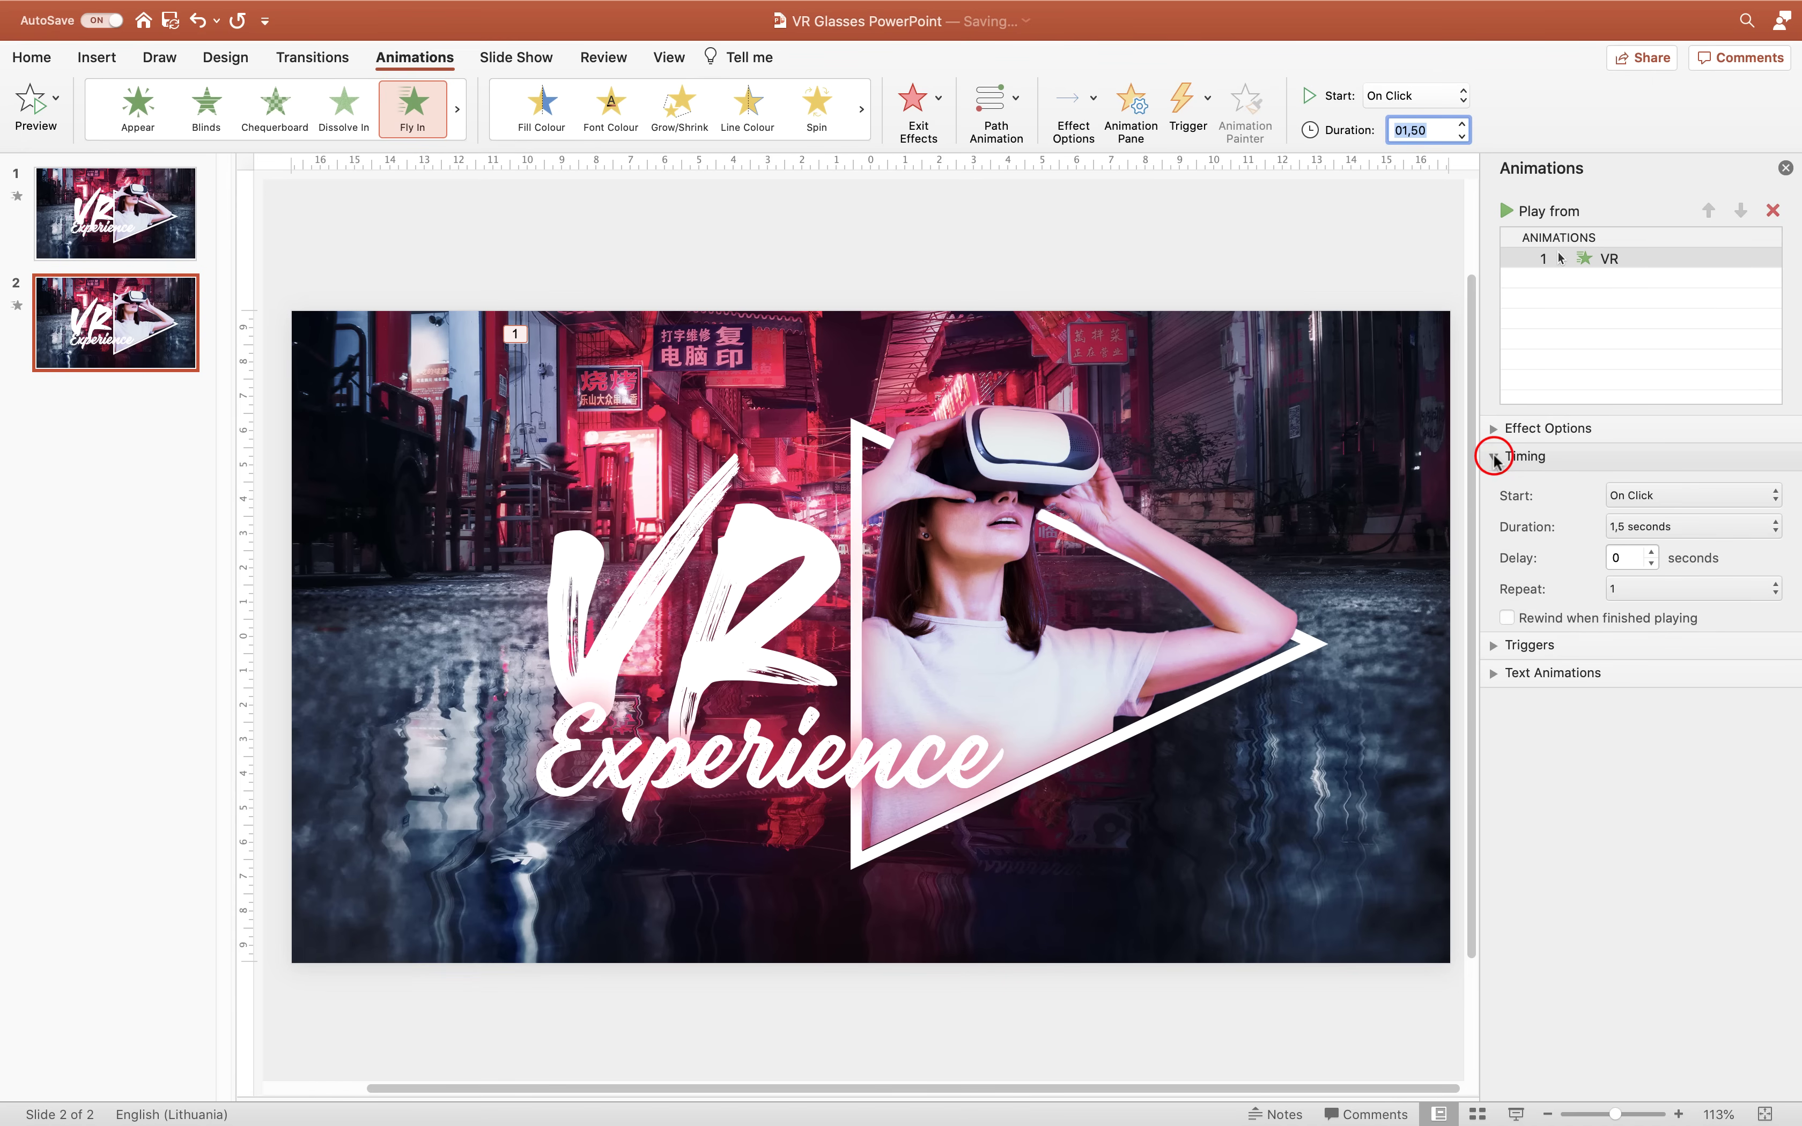
pyautogui.click(1494, 429)
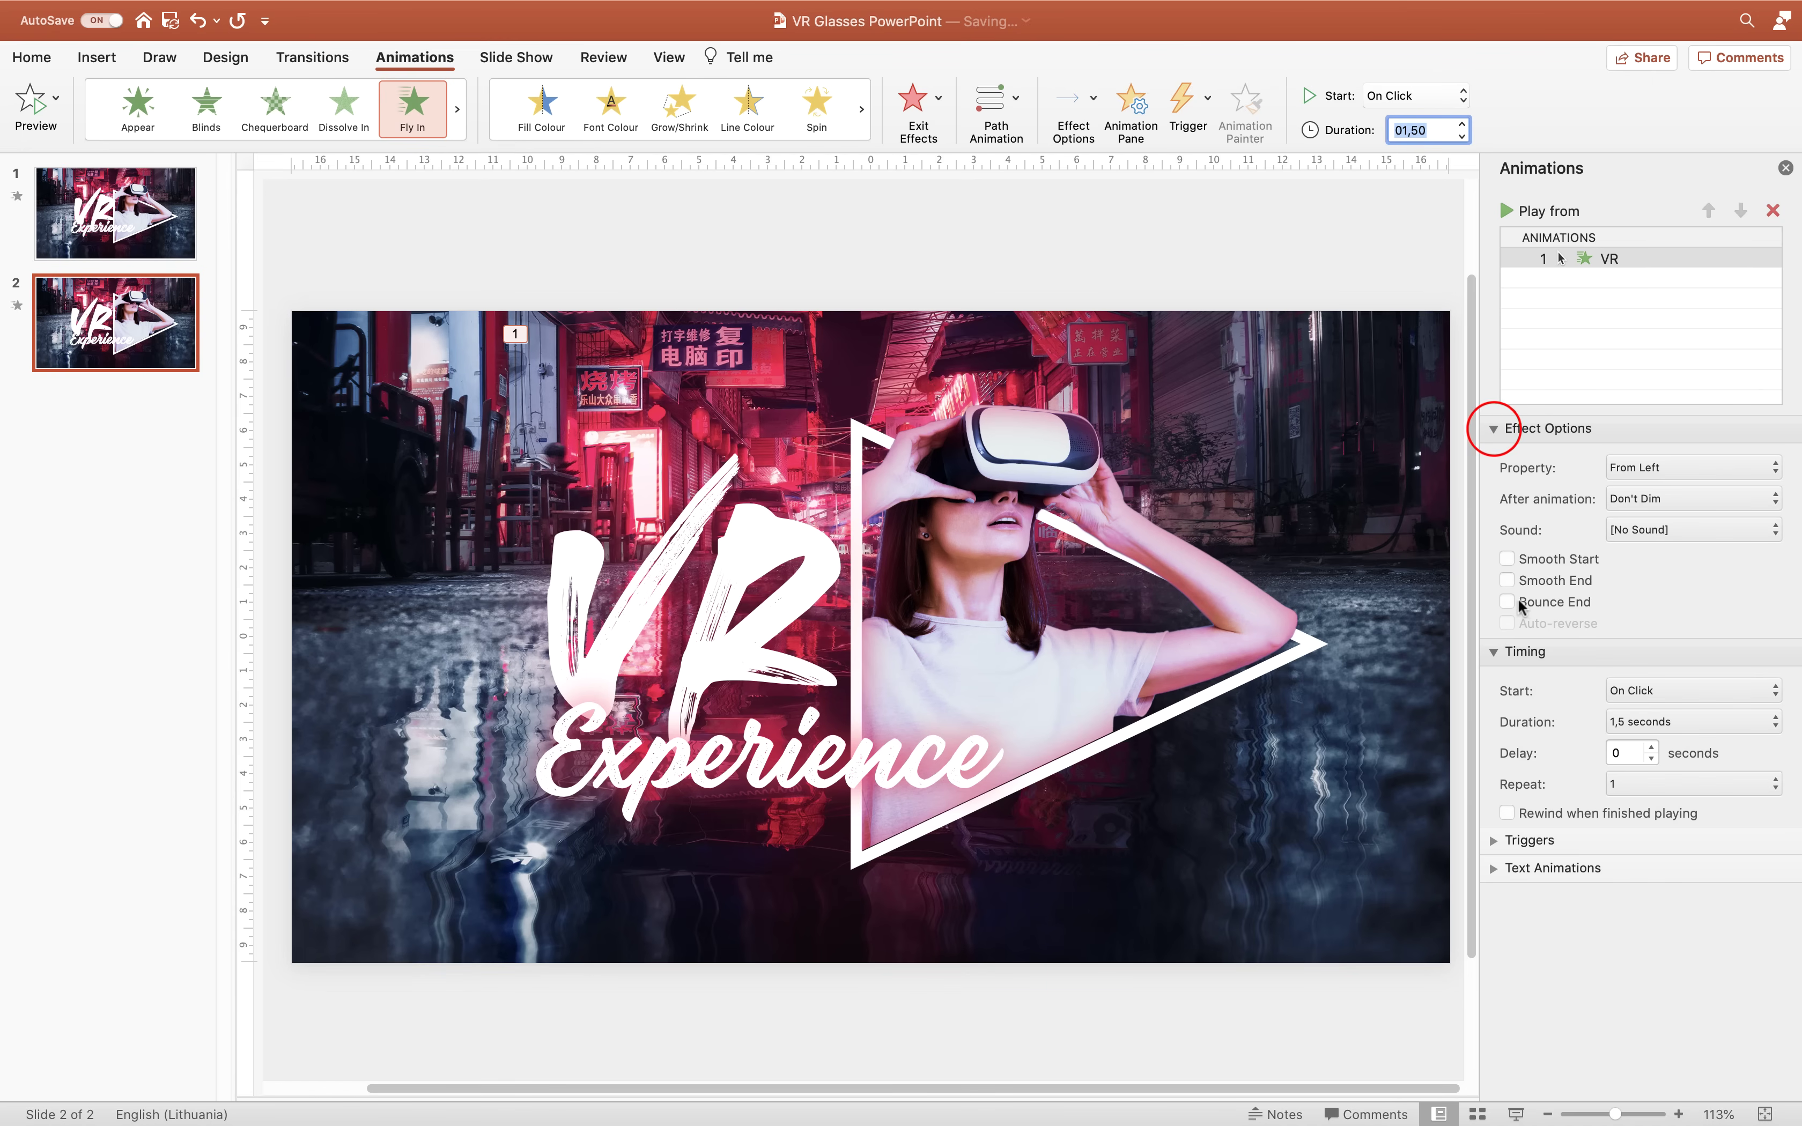
pyautogui.click(1003, 232)
pyautogui.click(744, 540)
pyautogui.click(780, 322)
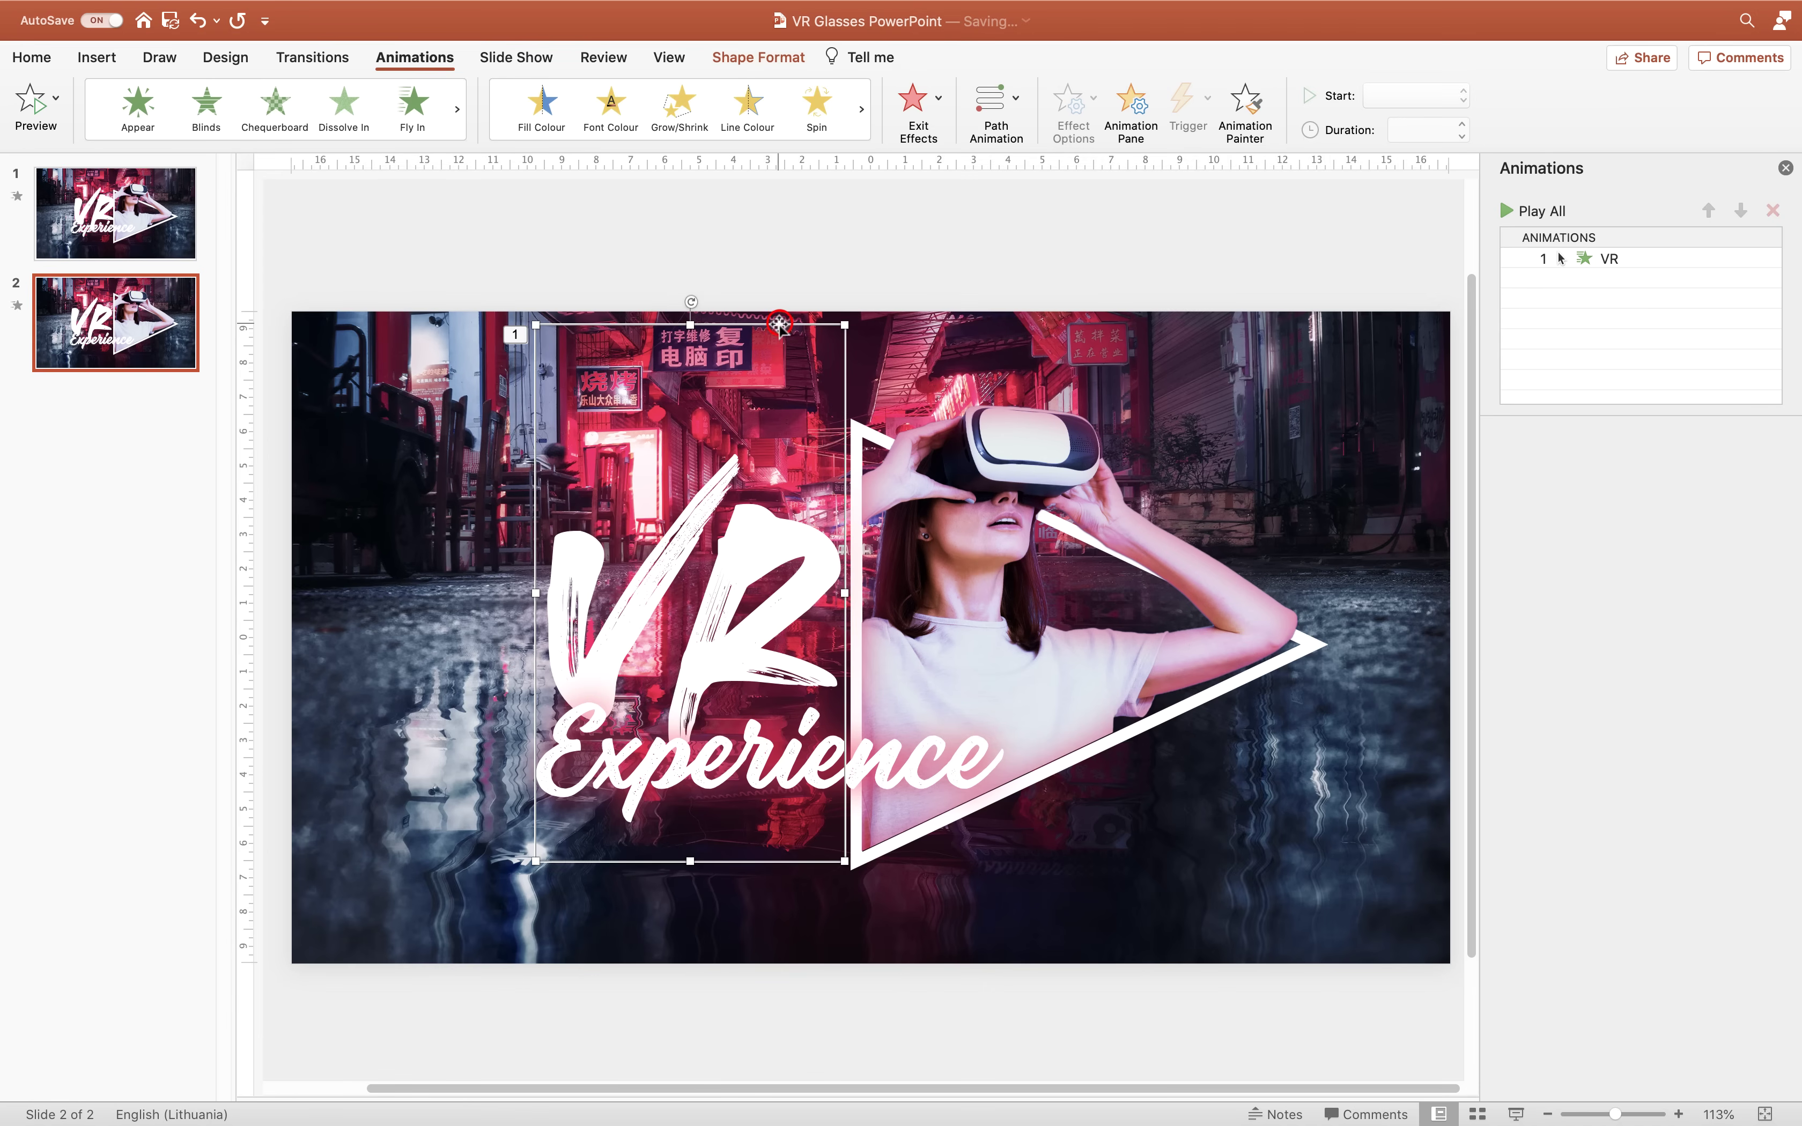
# - Copy the VR fly-in onto Experience with Animation Painter and set it to start With Previous
pyautogui.click(1254, 110)
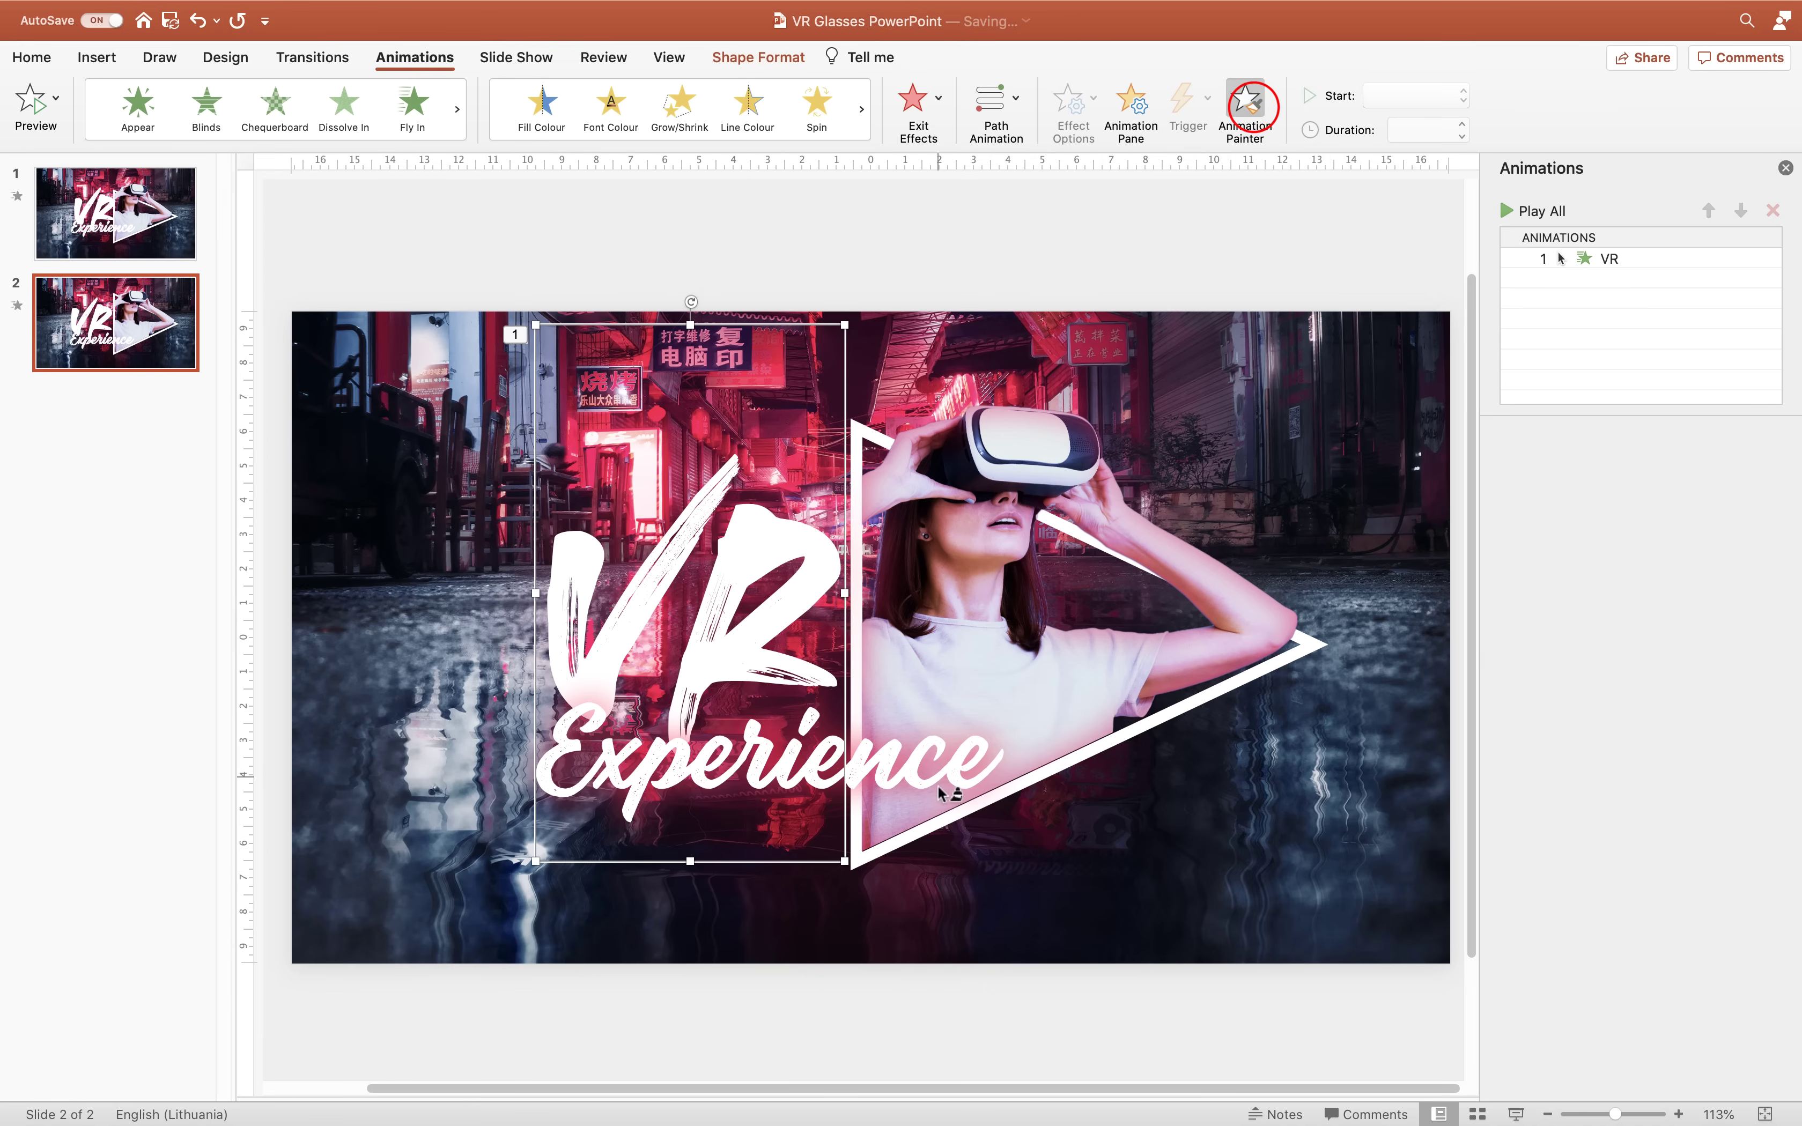
pyautogui.click(886, 782)
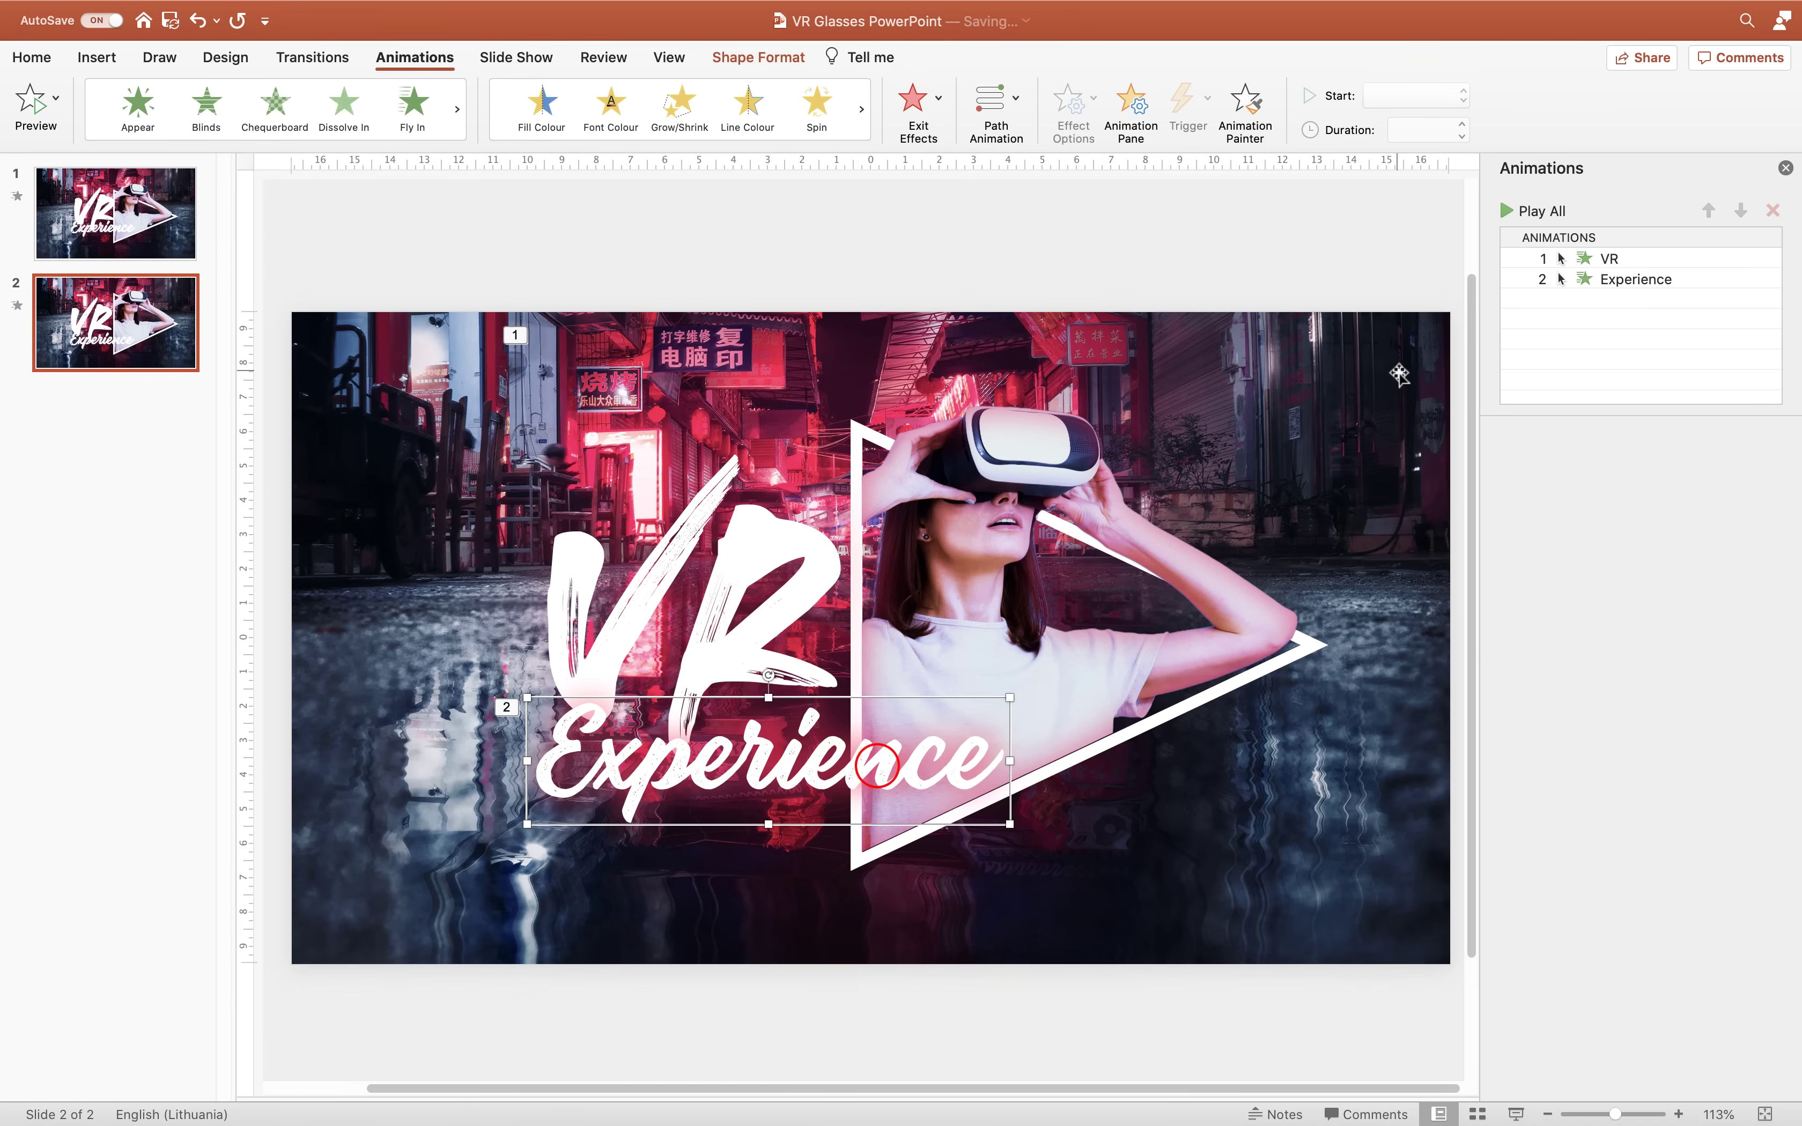
pyautogui.click(1601, 282)
pyautogui.click(1464, 97)
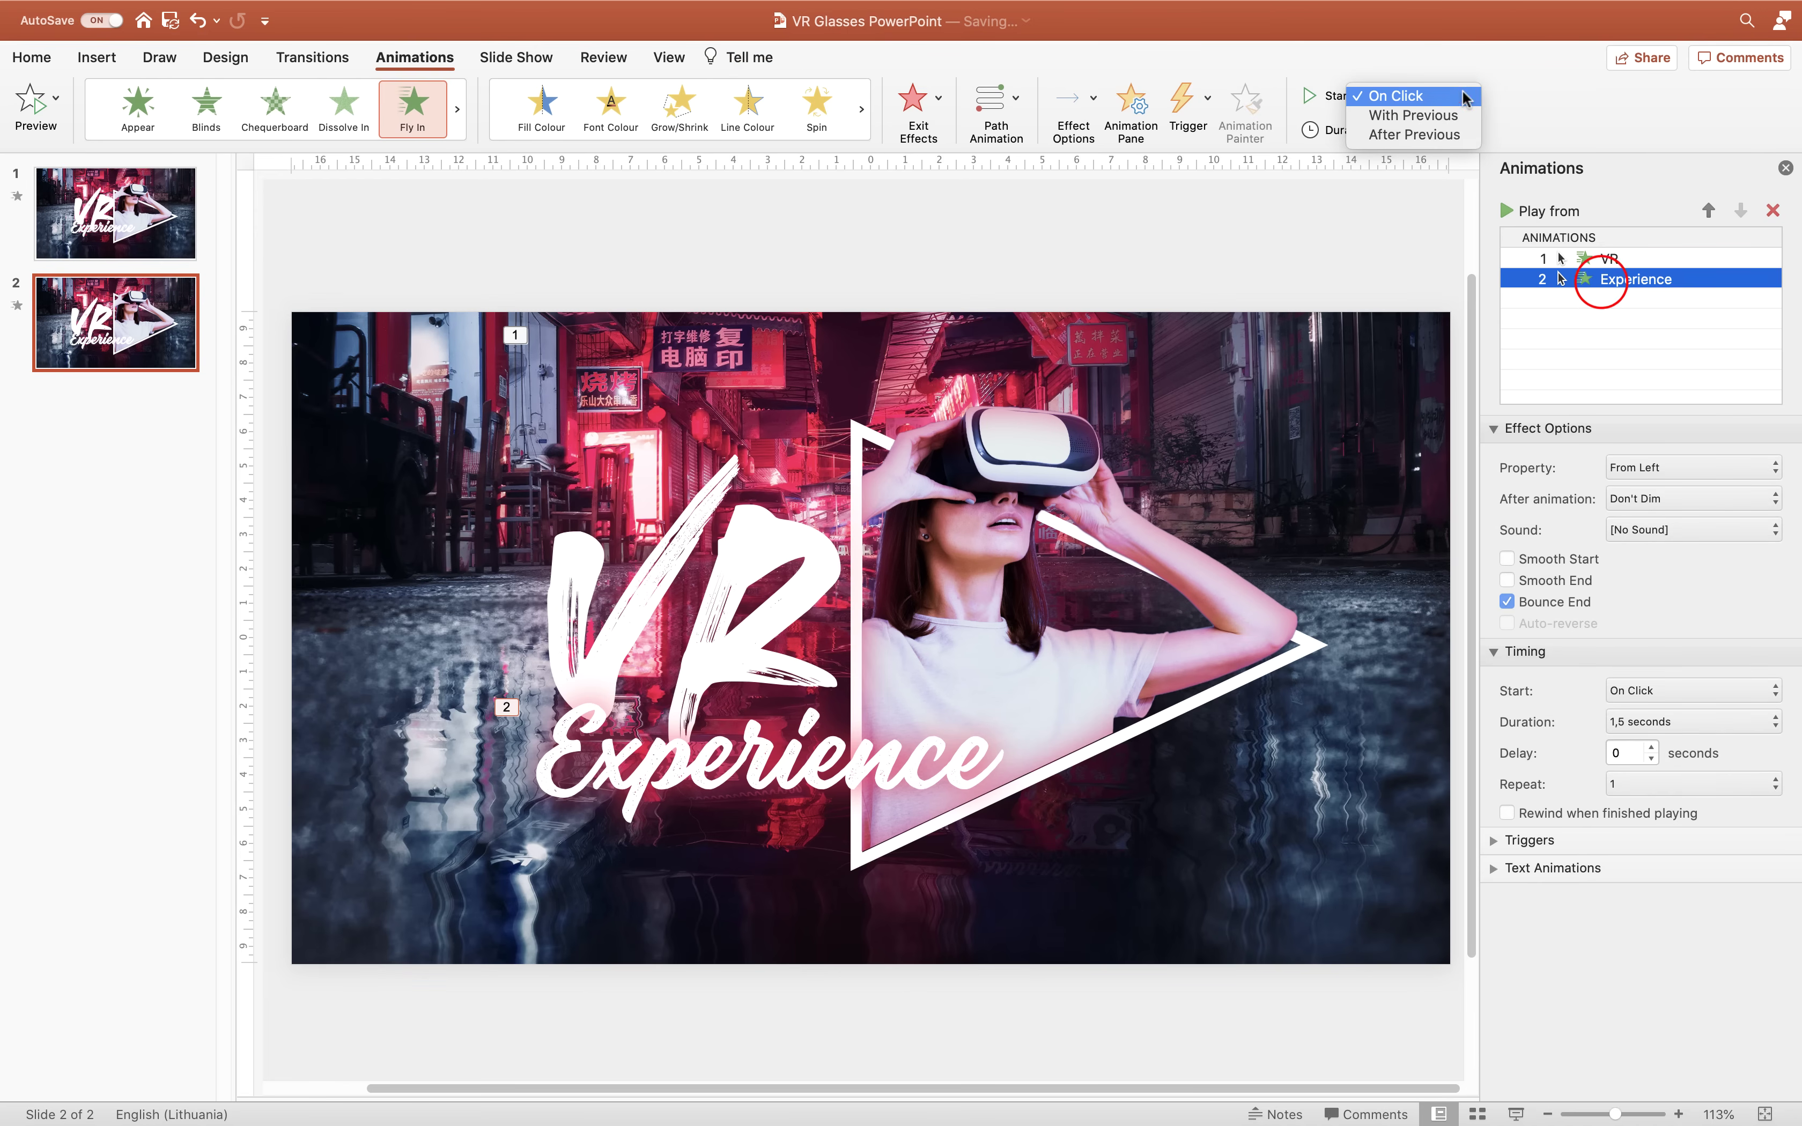
pyautogui.click(1456, 115)
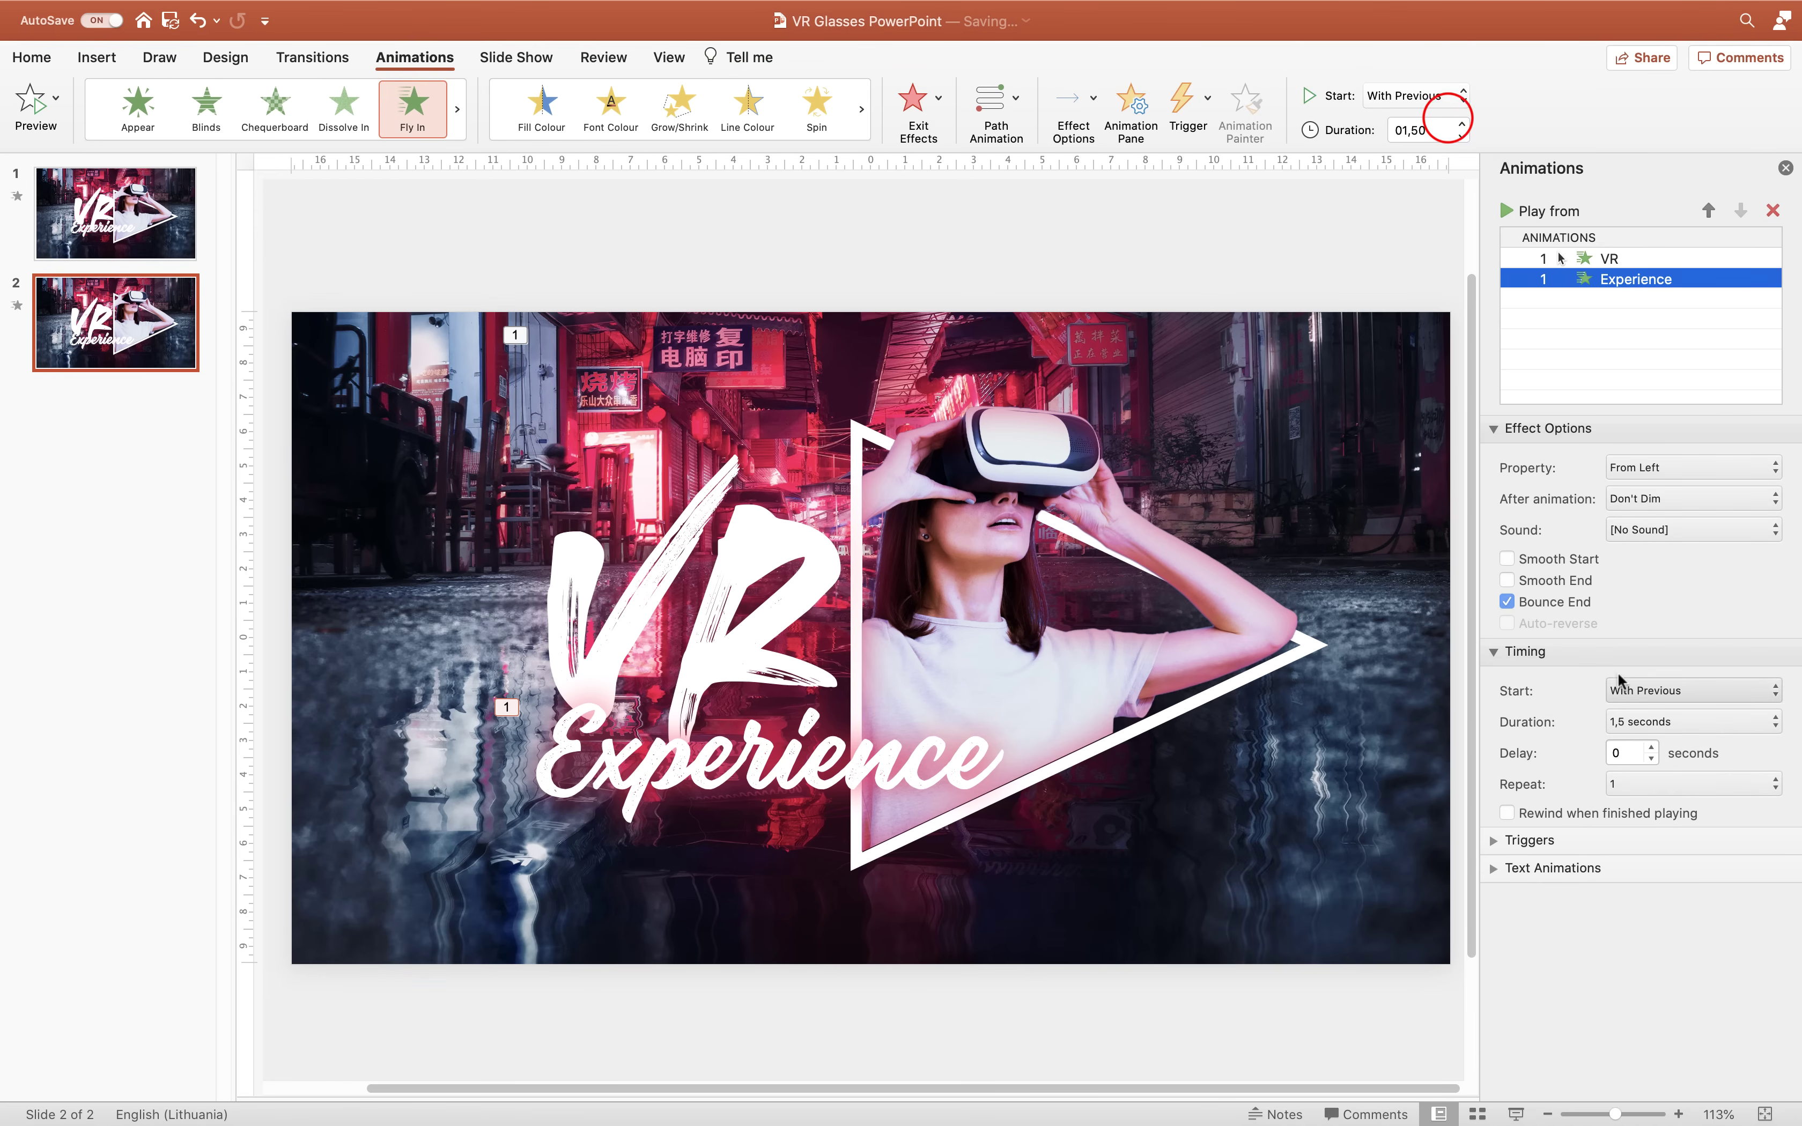
pyautogui.click(1626, 755)
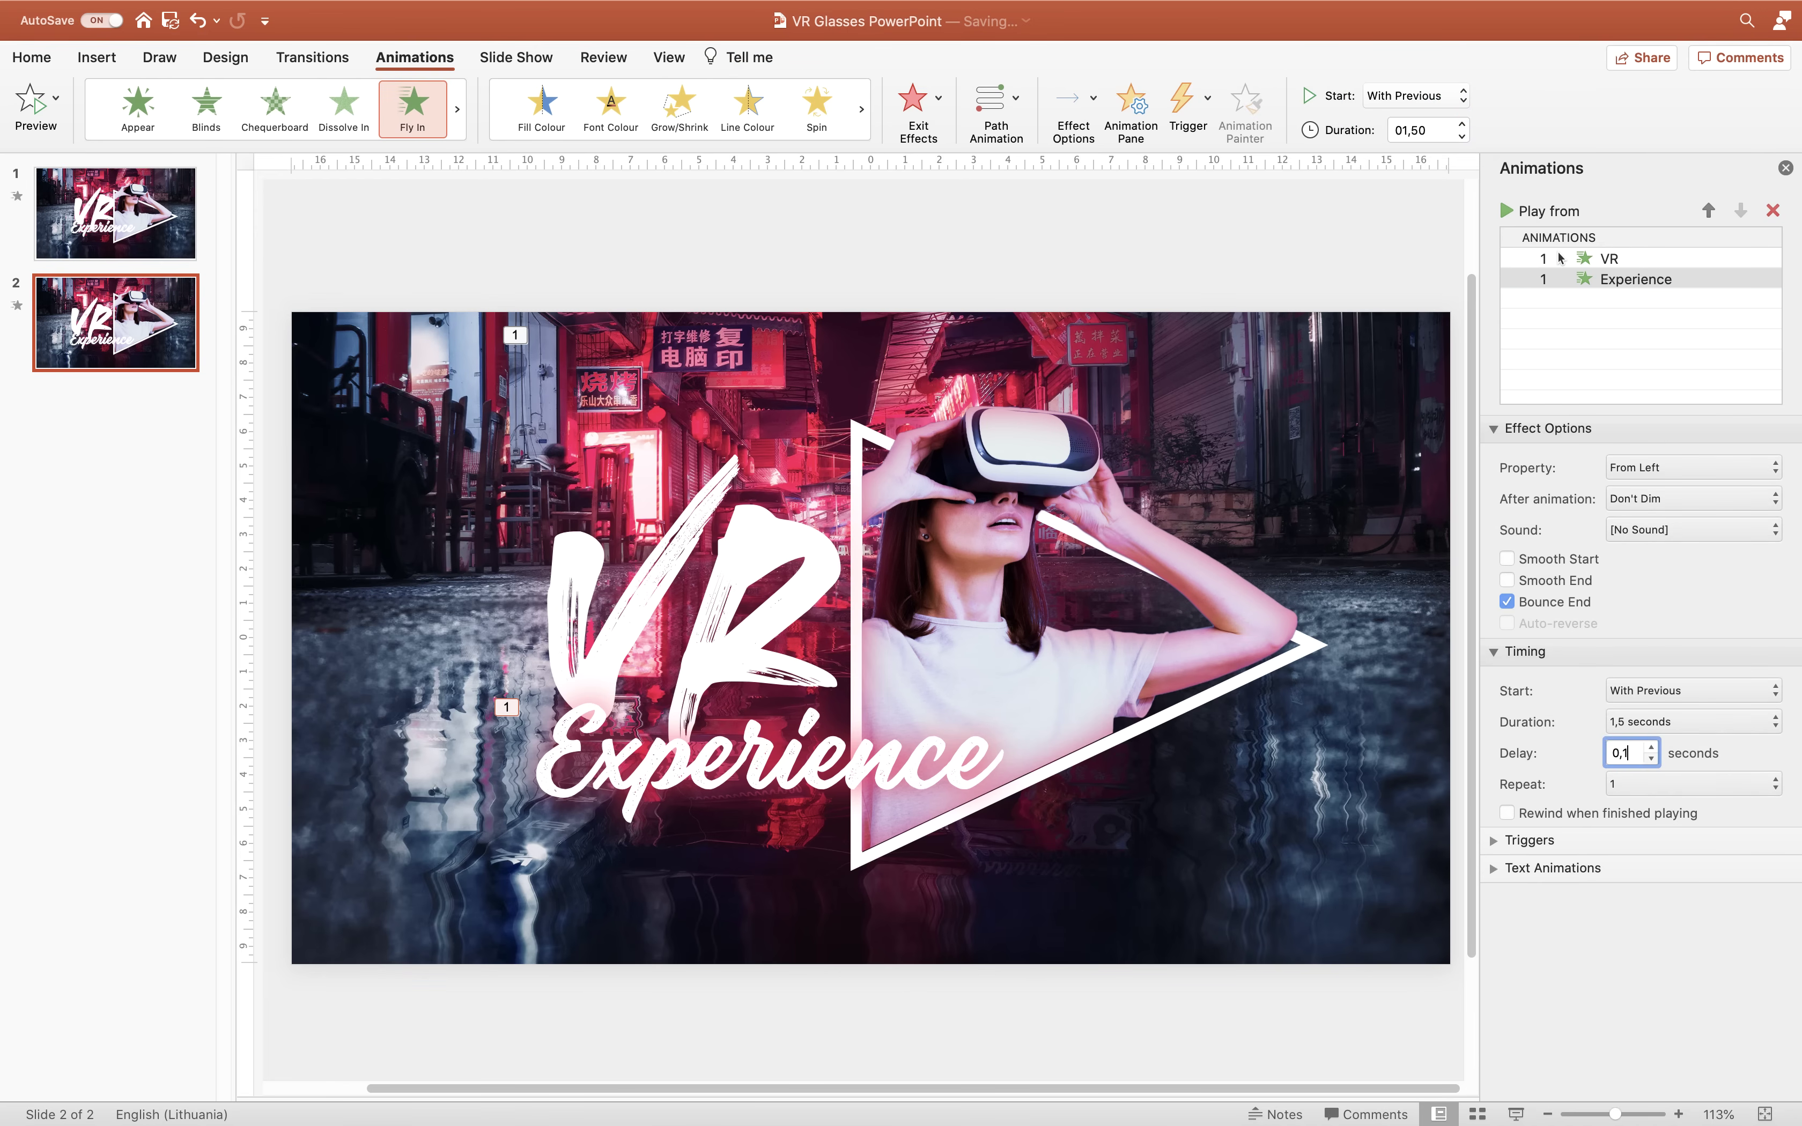
# - Preview the VR and Experience animations together from the Animation Pane
pyautogui.click(1597, 238)
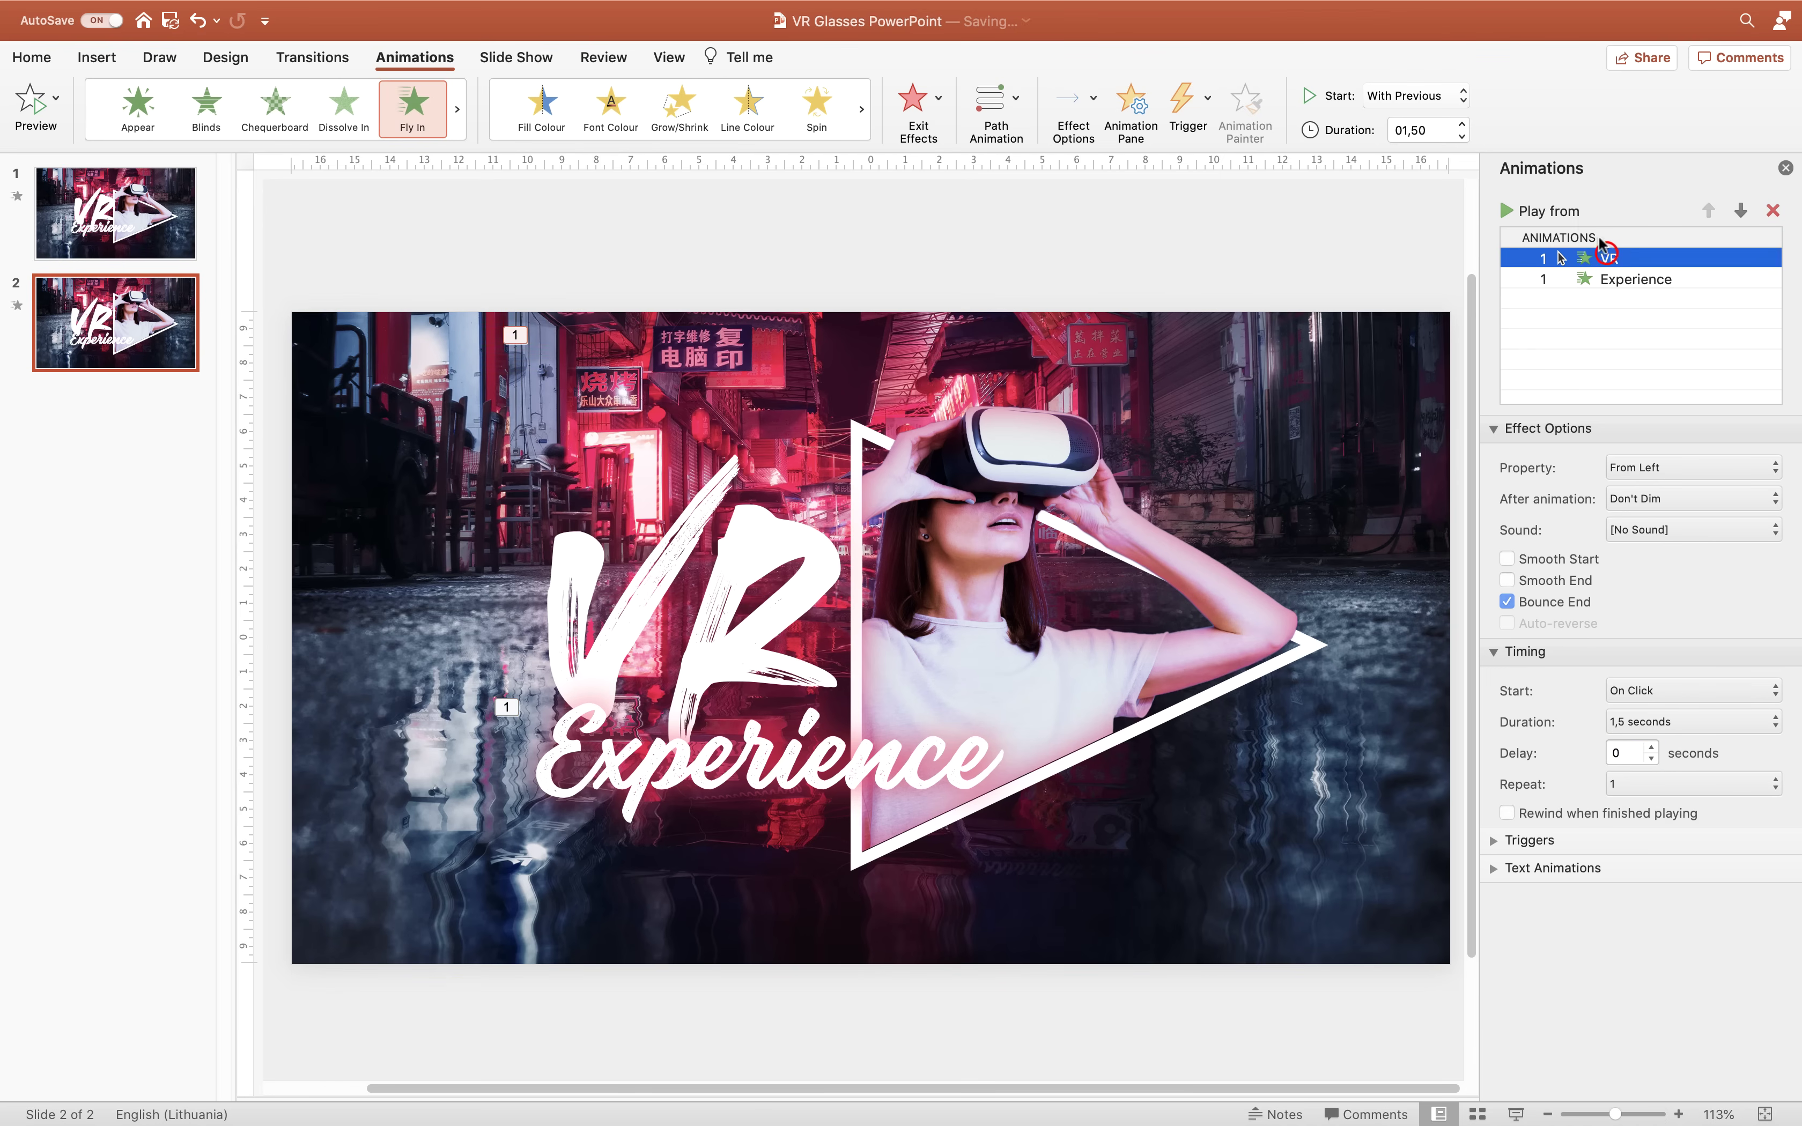
pyautogui.click(1549, 211)
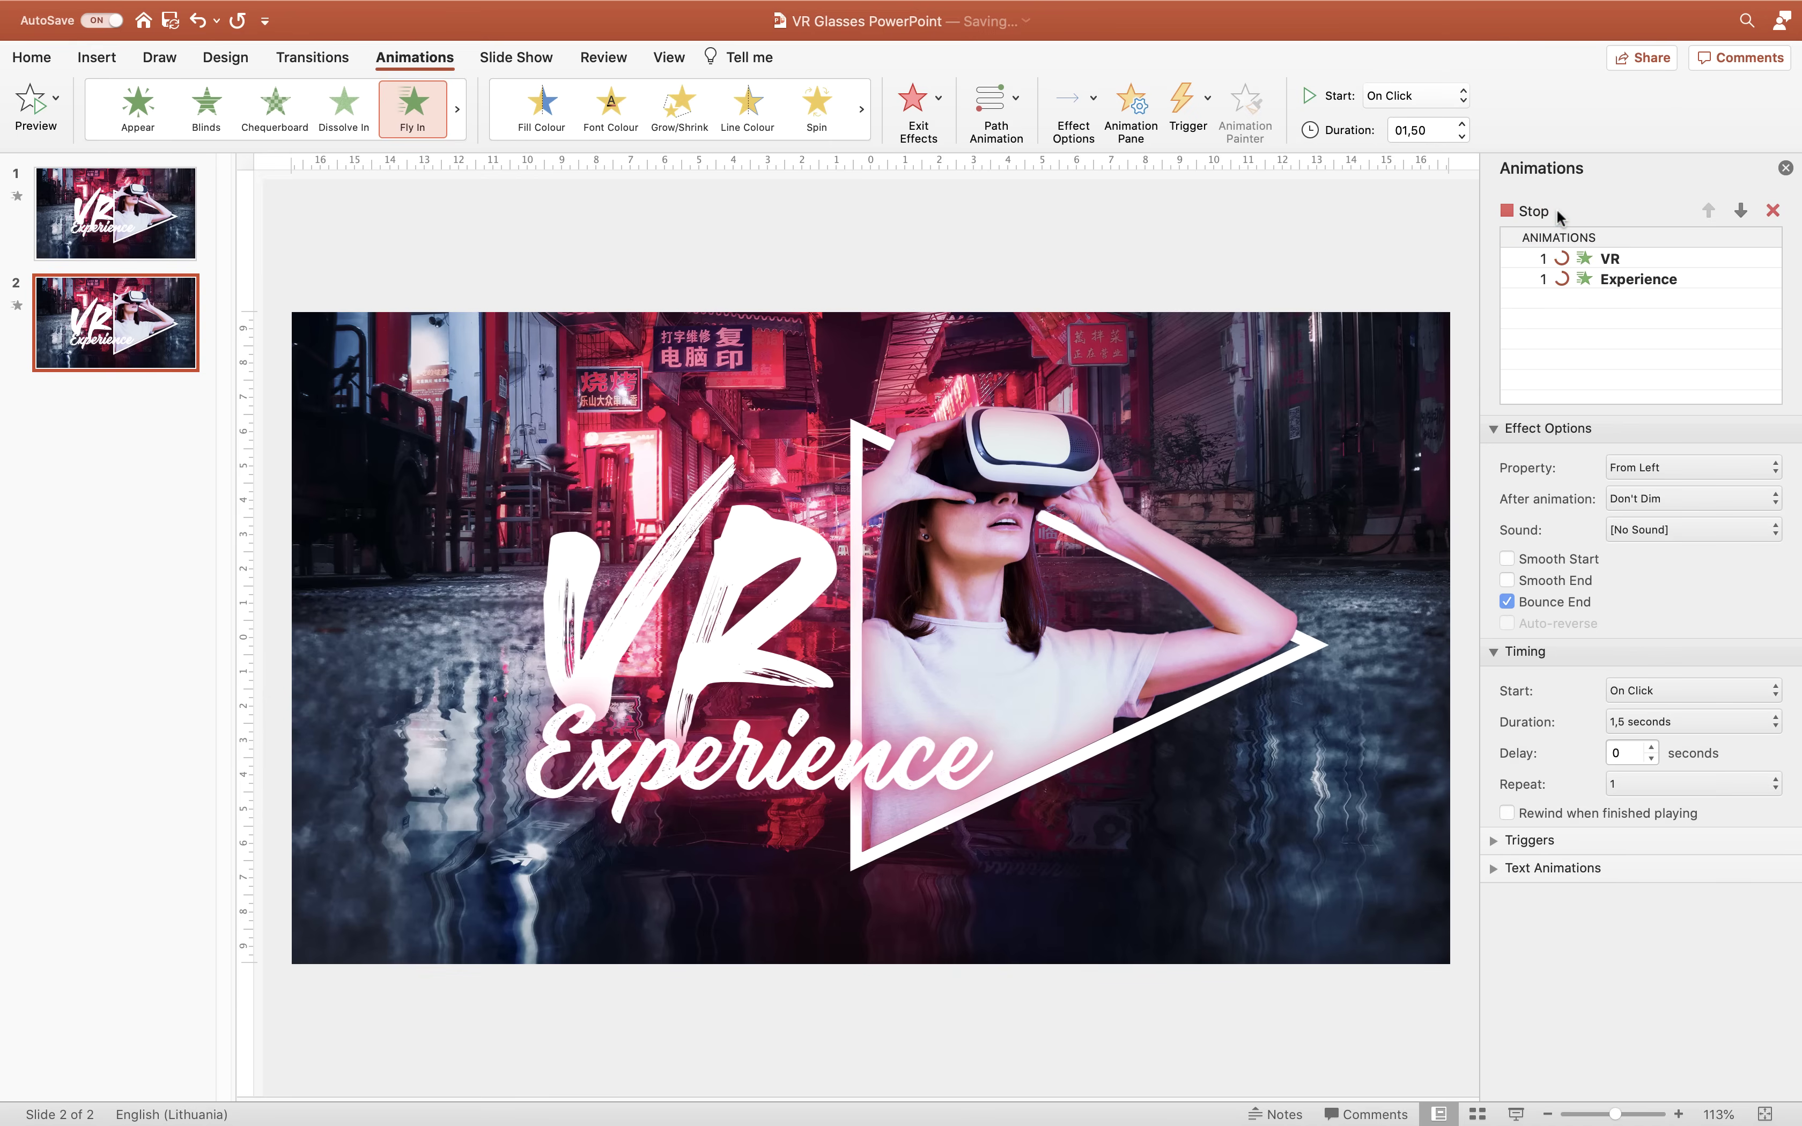
pyautogui.click(771, 548)
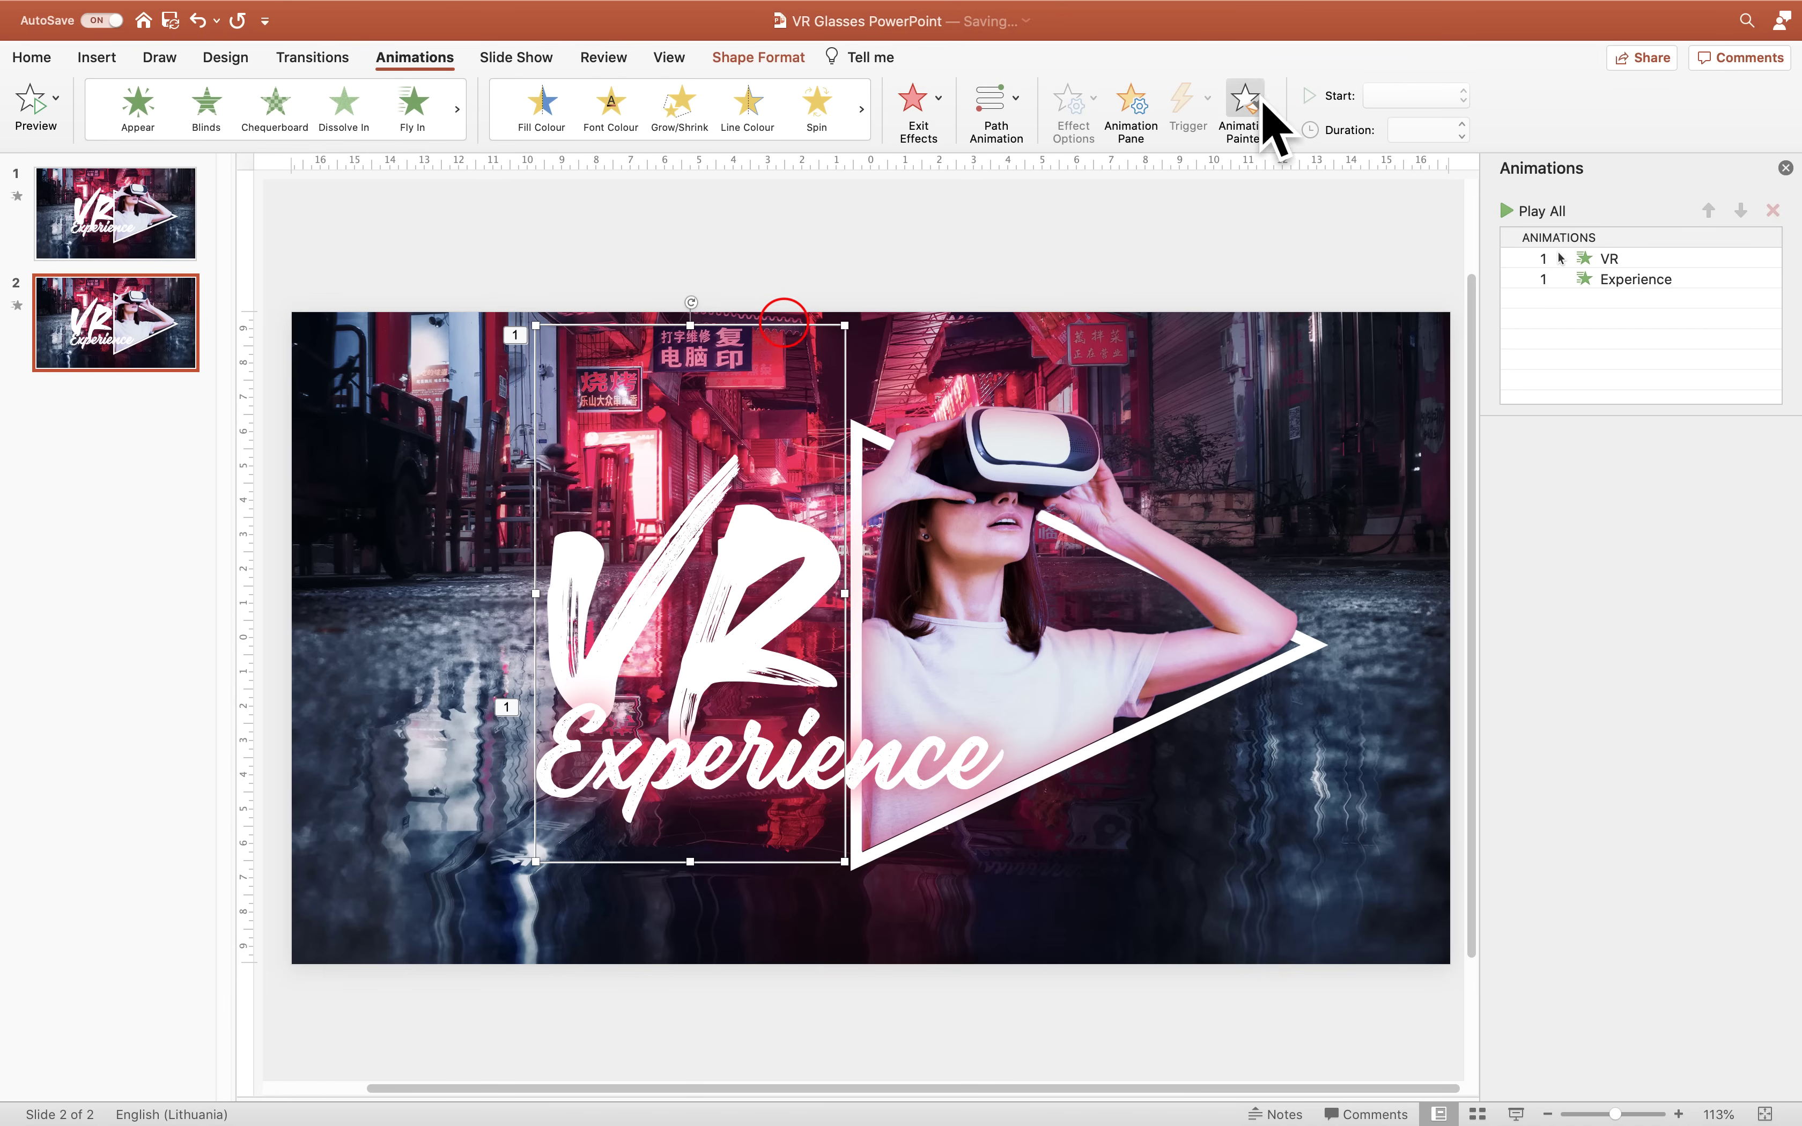
# - Copy the VR fly-in animation onto the photo-and-triangle group (Group 7) and start it With Previous
pyautogui.click(1245, 104)
pyautogui.click(1056, 432)
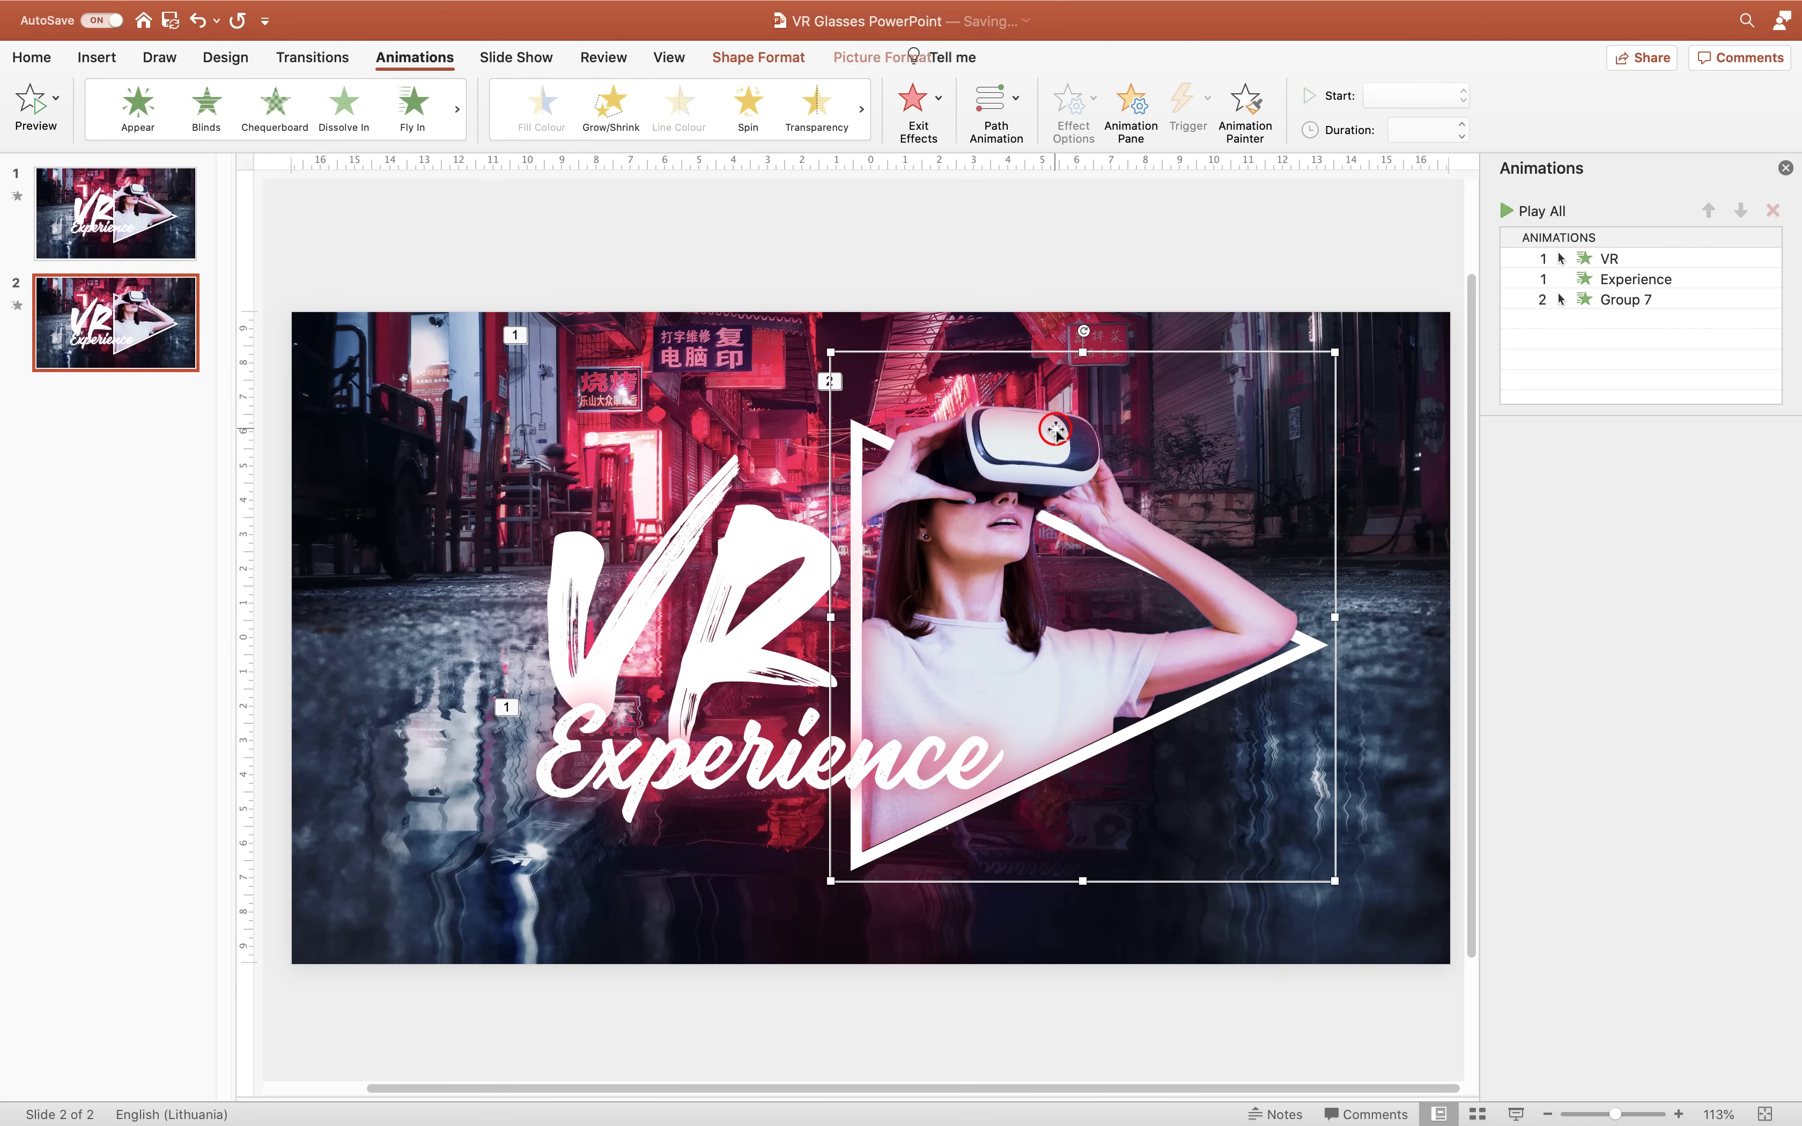
pyautogui.click(1614, 301)
pyautogui.click(1436, 97)
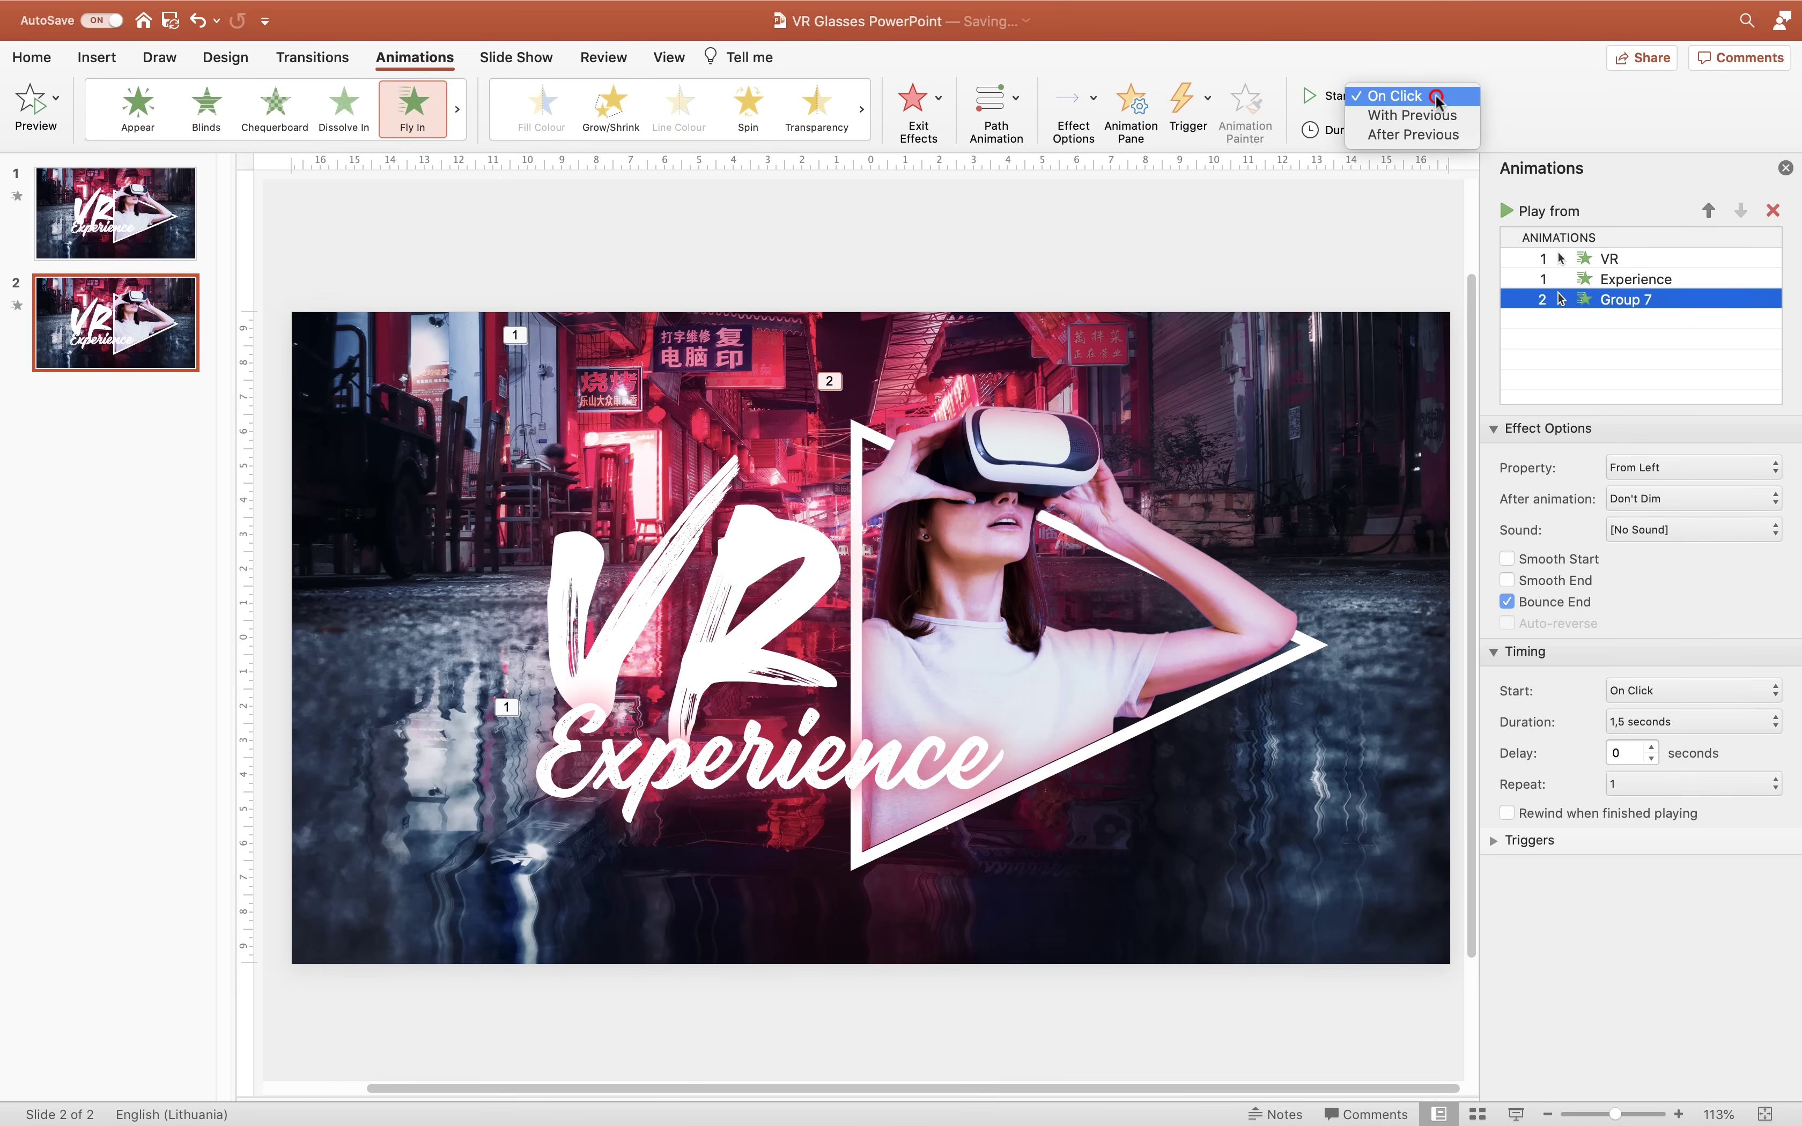
pyautogui.click(1437, 116)
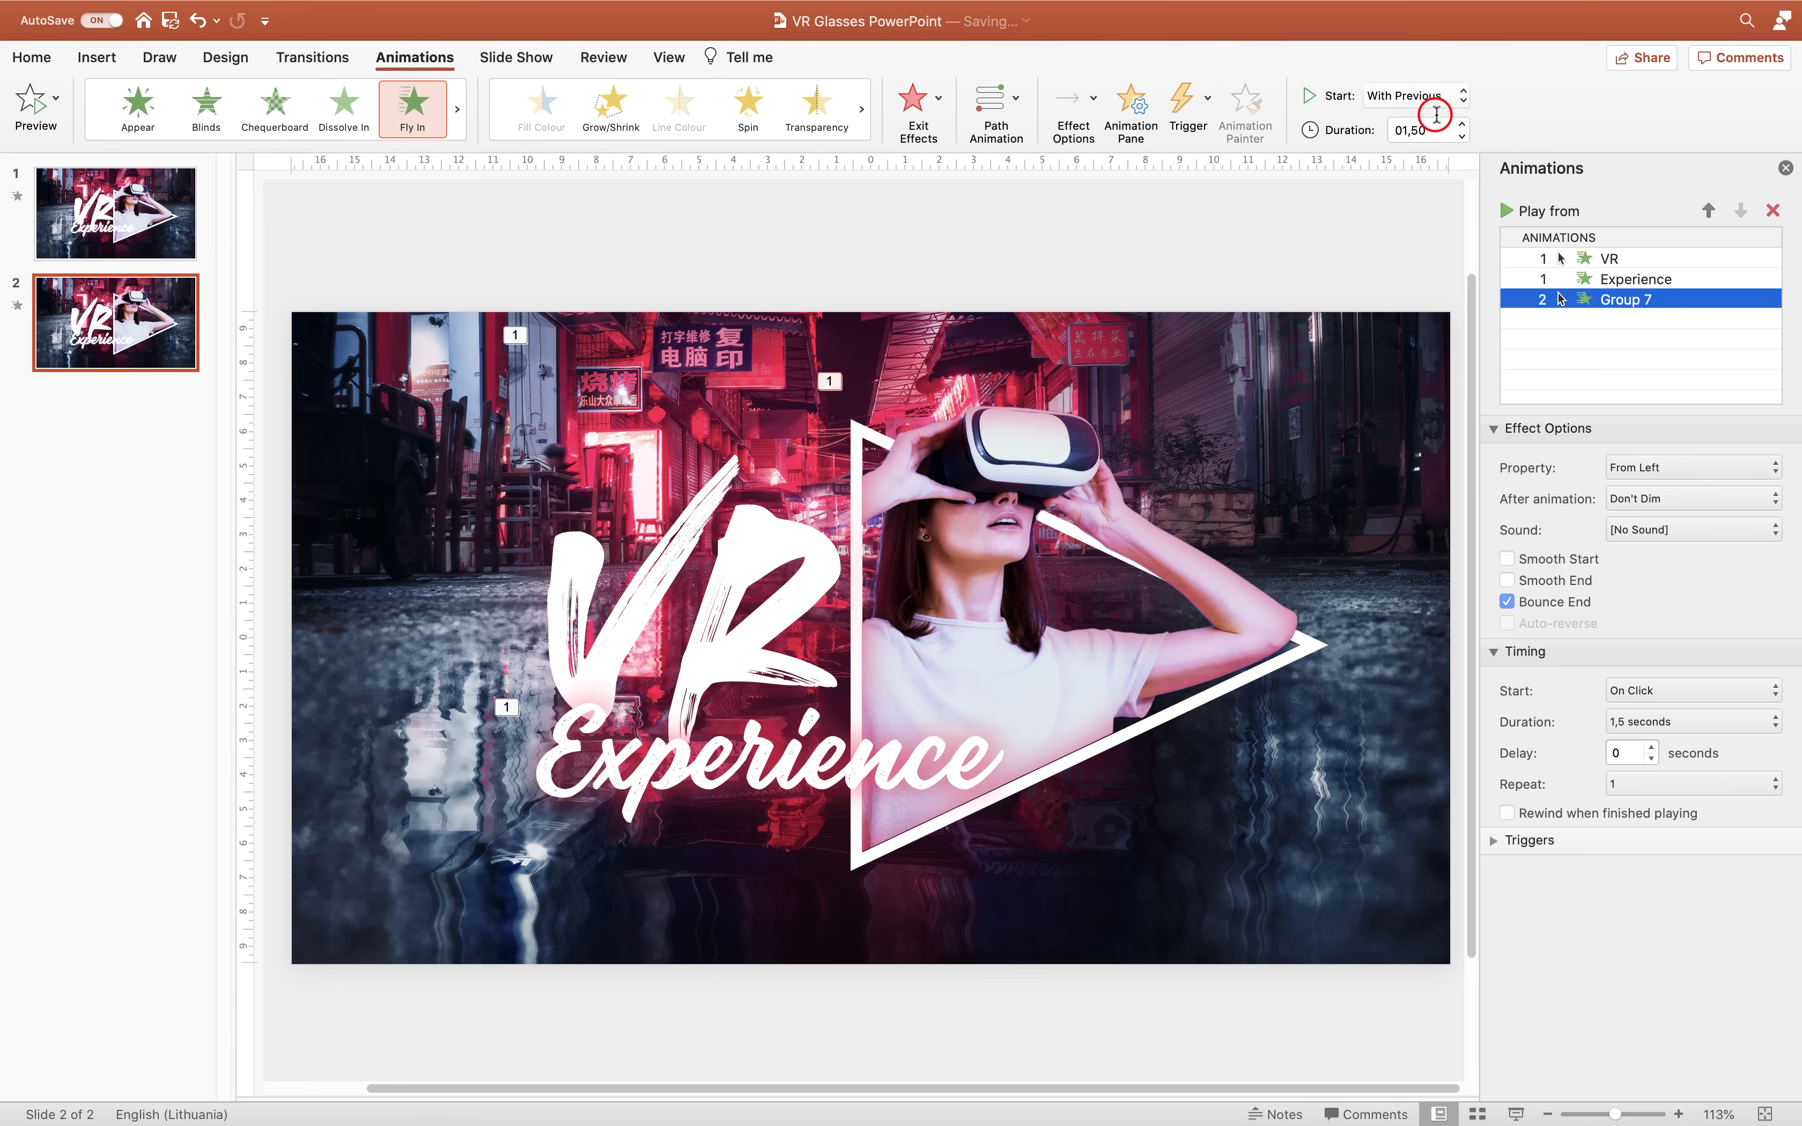
# - Make Group 7 fly in from the right with 0 delay, then preview all three animations together
pyautogui.click(1080, 101)
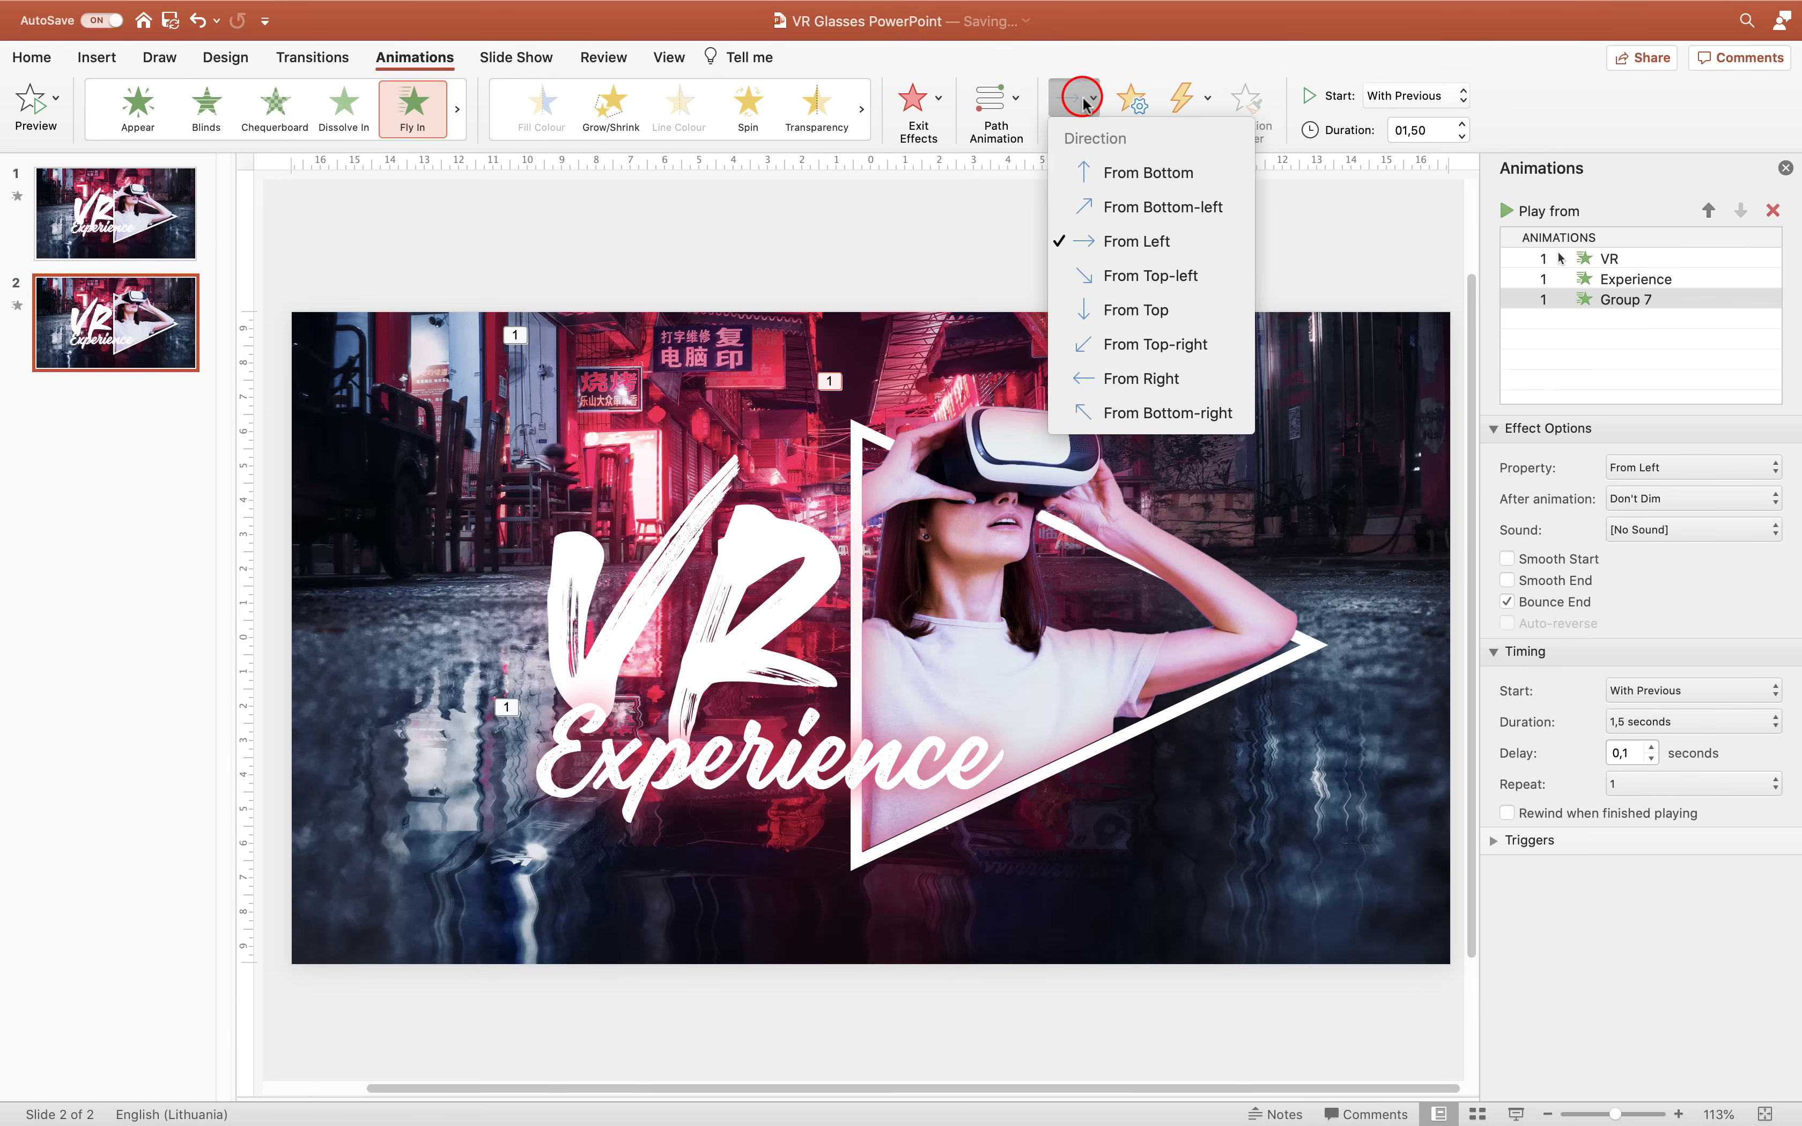
pyautogui.click(1149, 377)
pyautogui.click(1641, 752)
pyautogui.write('0')
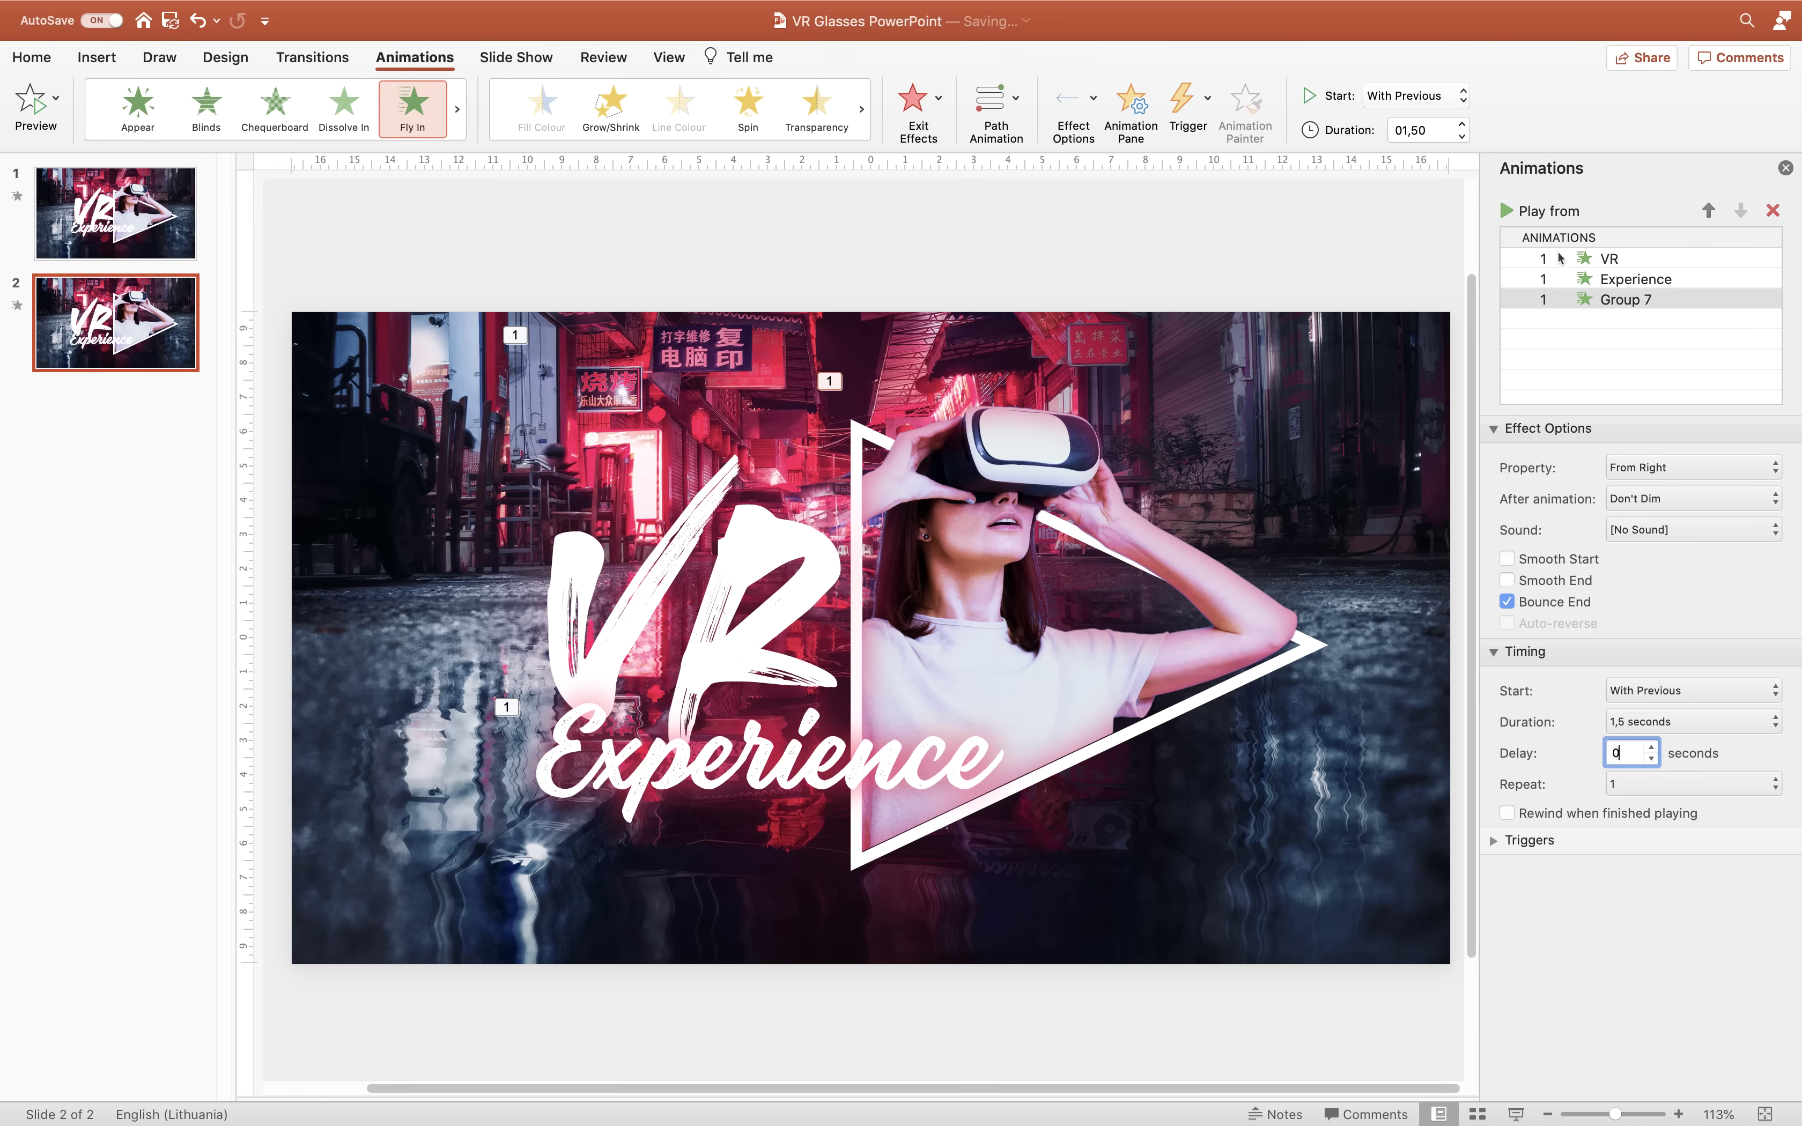
pyautogui.click(1608, 259)
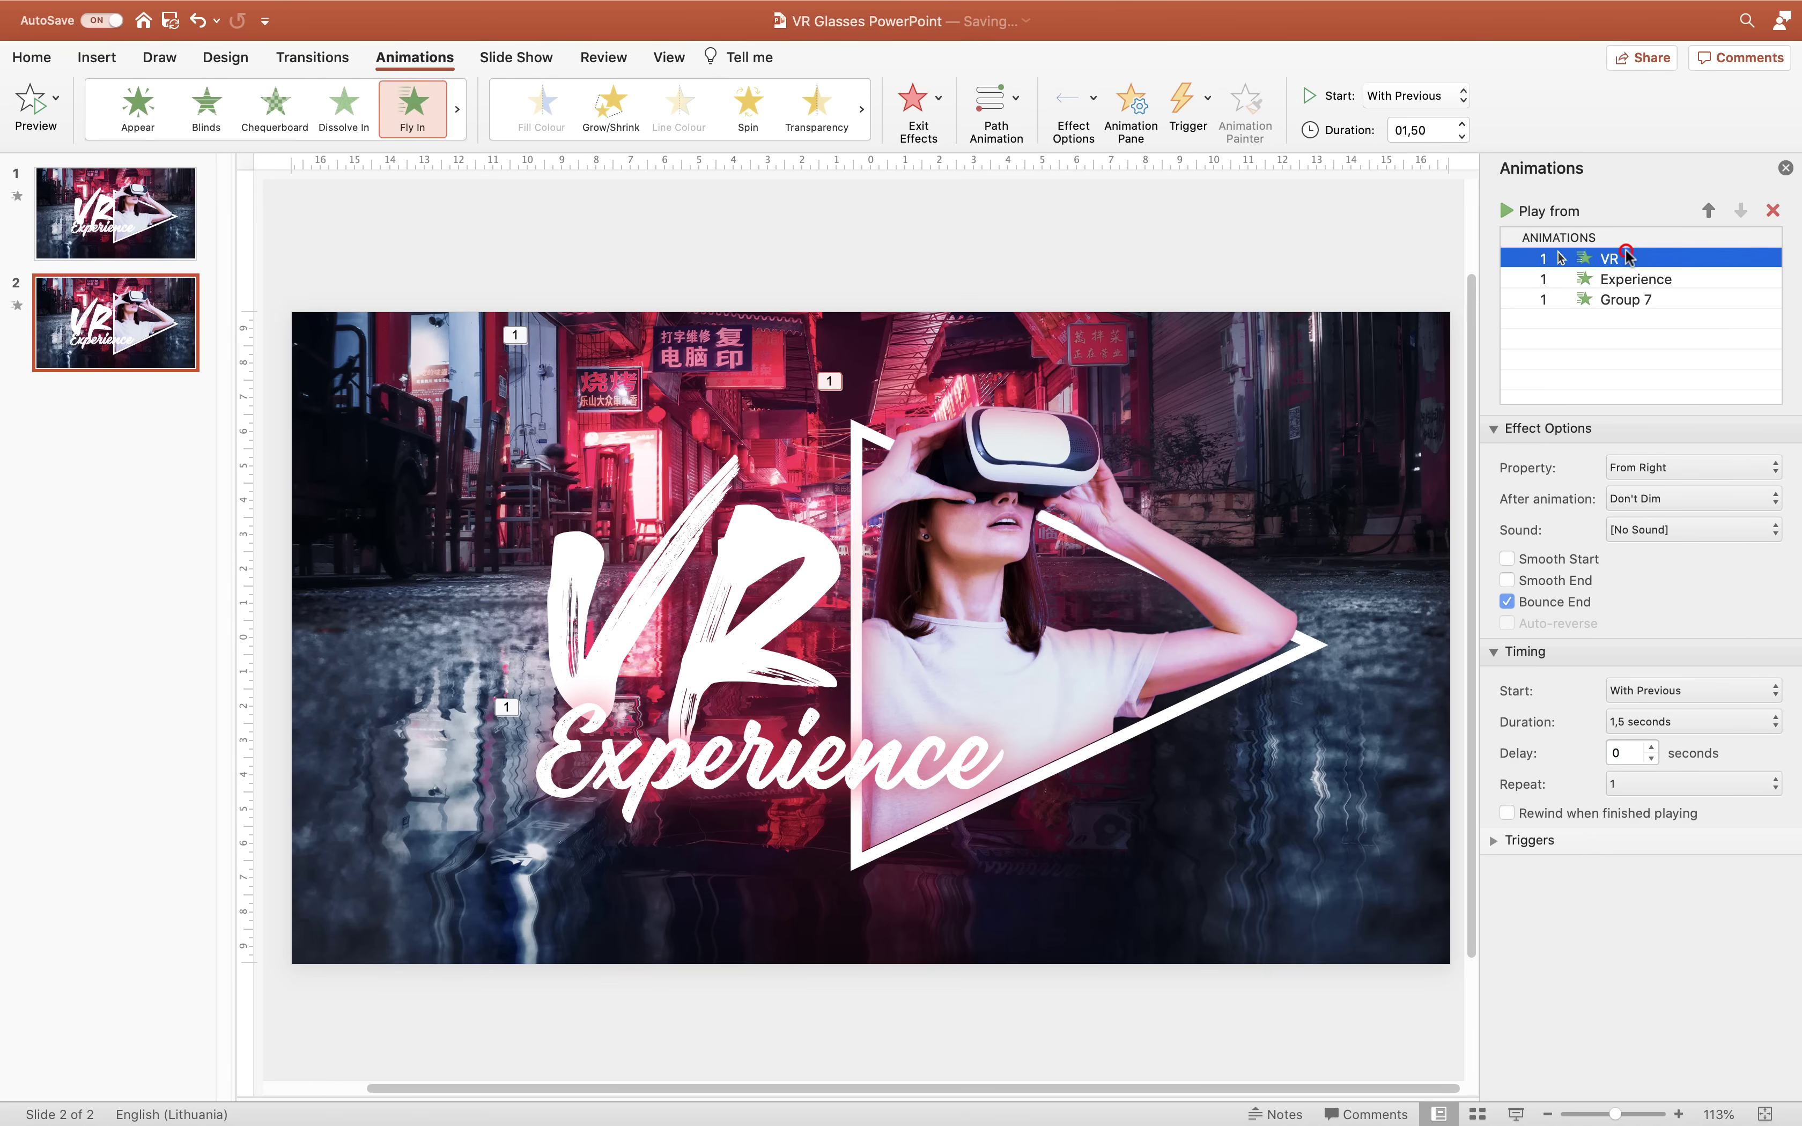
pyautogui.click(1576, 211)
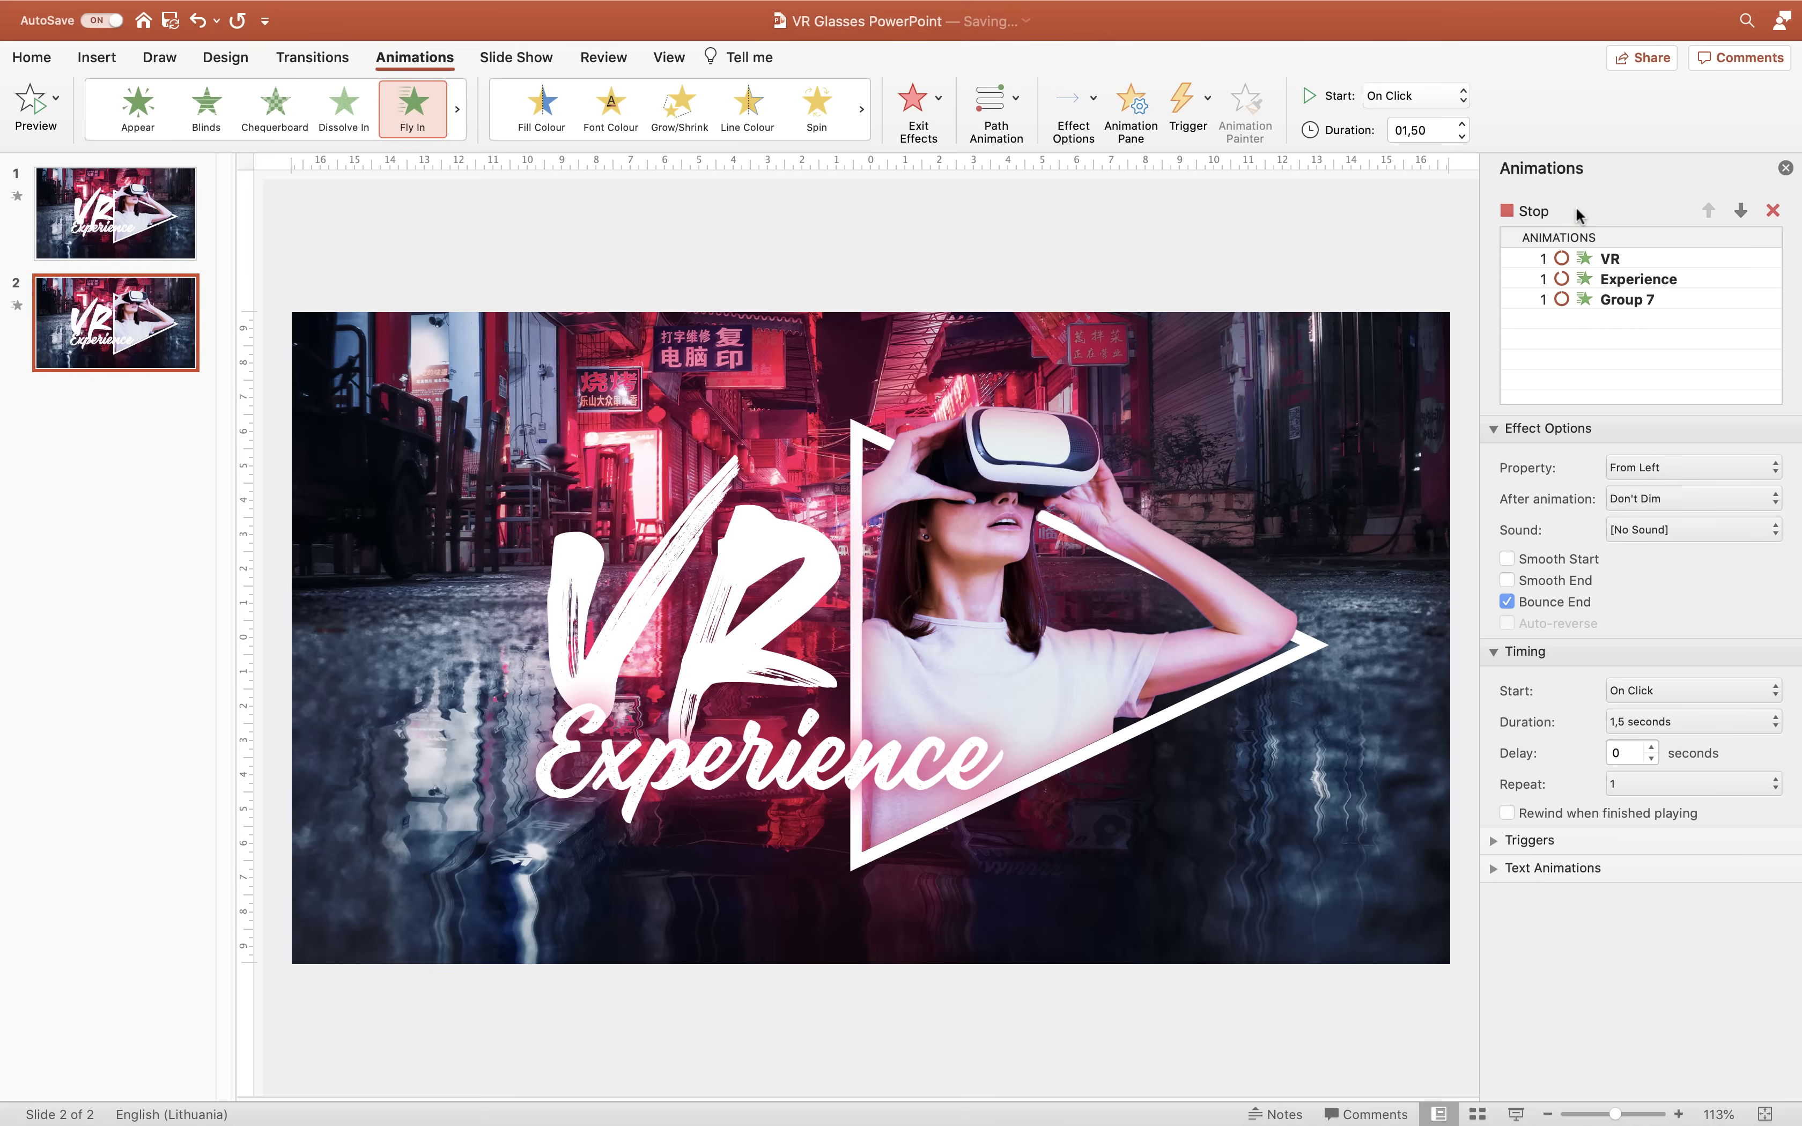
pyautogui.click(1516, 1113)
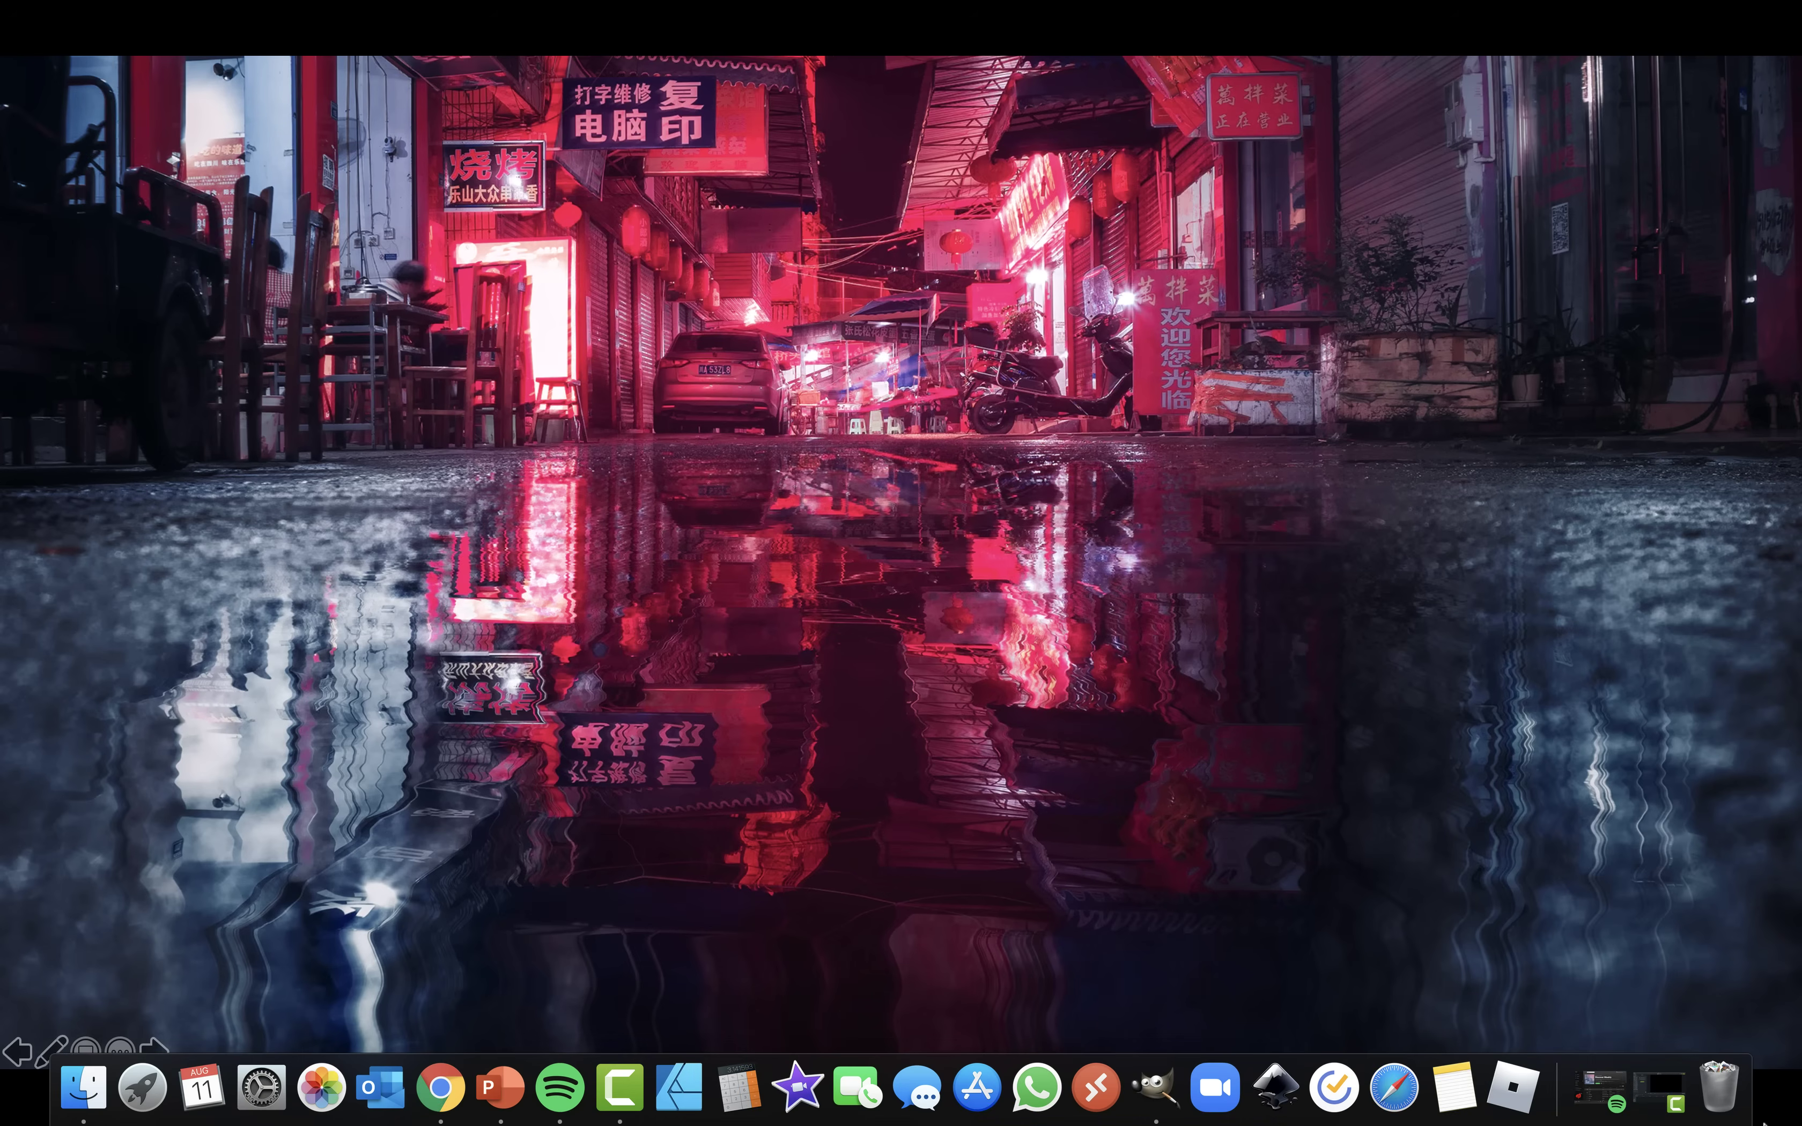